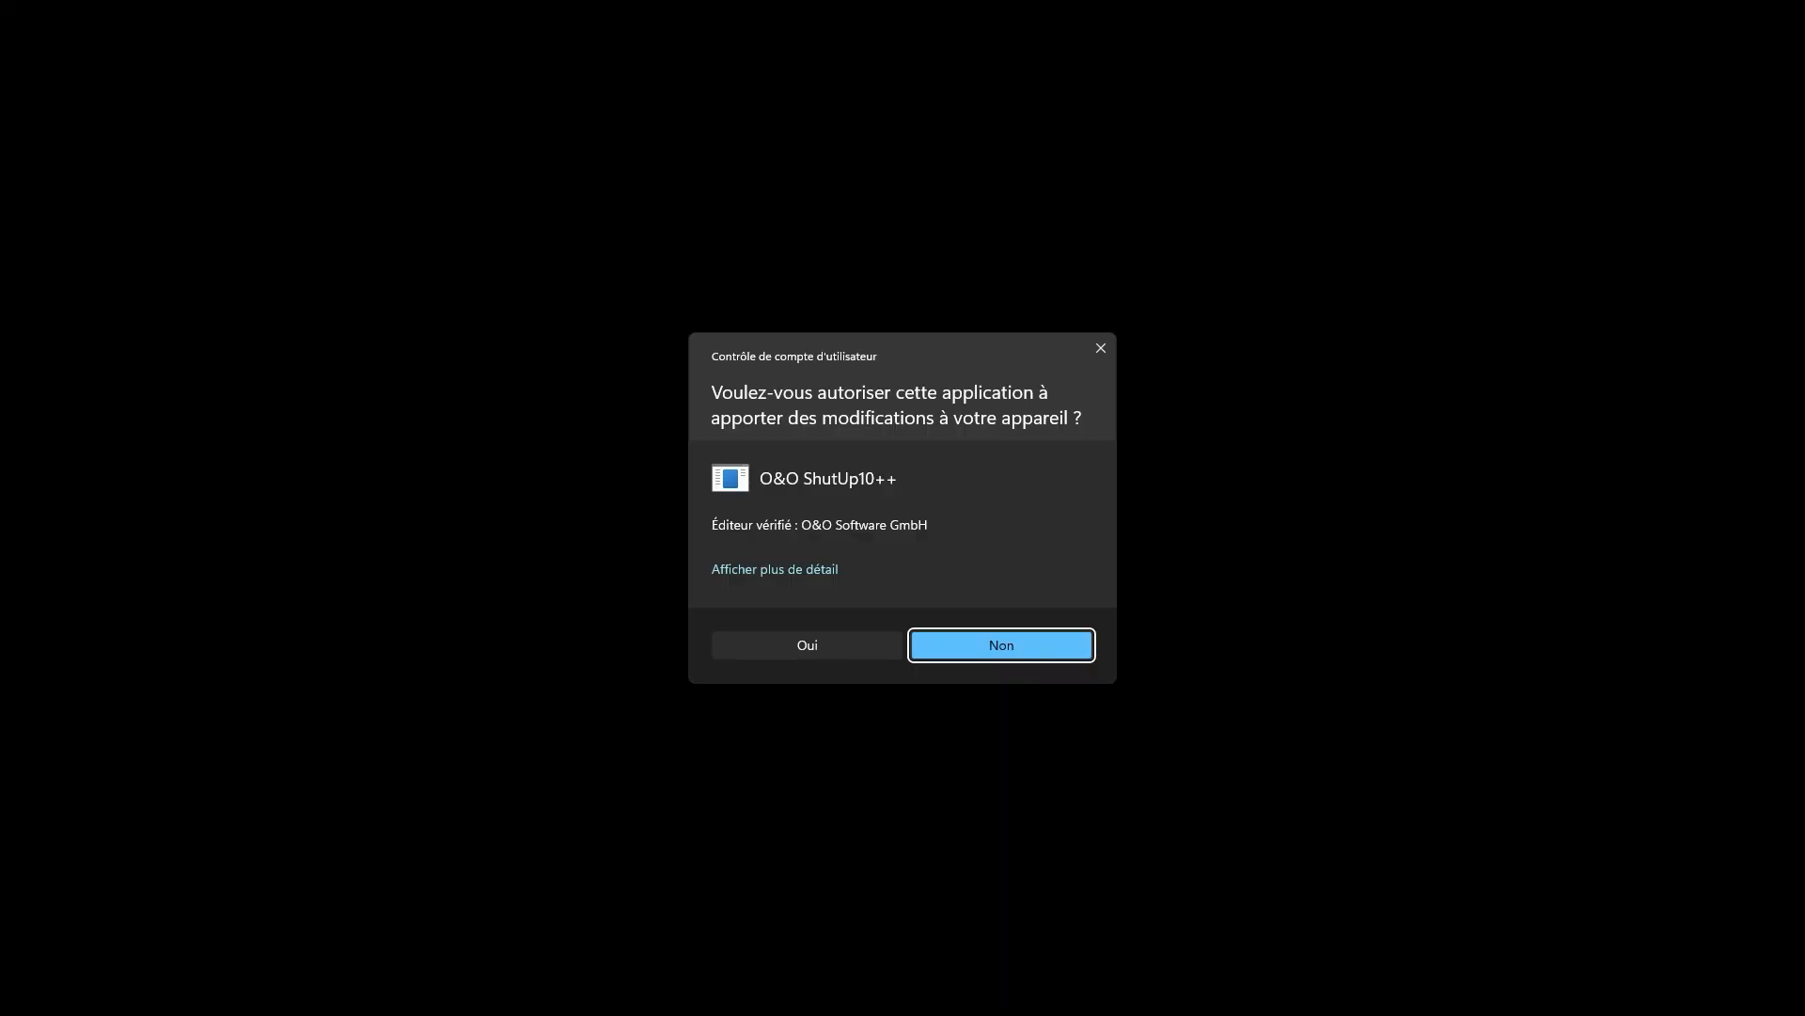
Step: Allow O&O ShutUp10++ to make changes to the device, request a system restore point and decline its creation
{"action": "left_click", "coordinate": [776, 652]}
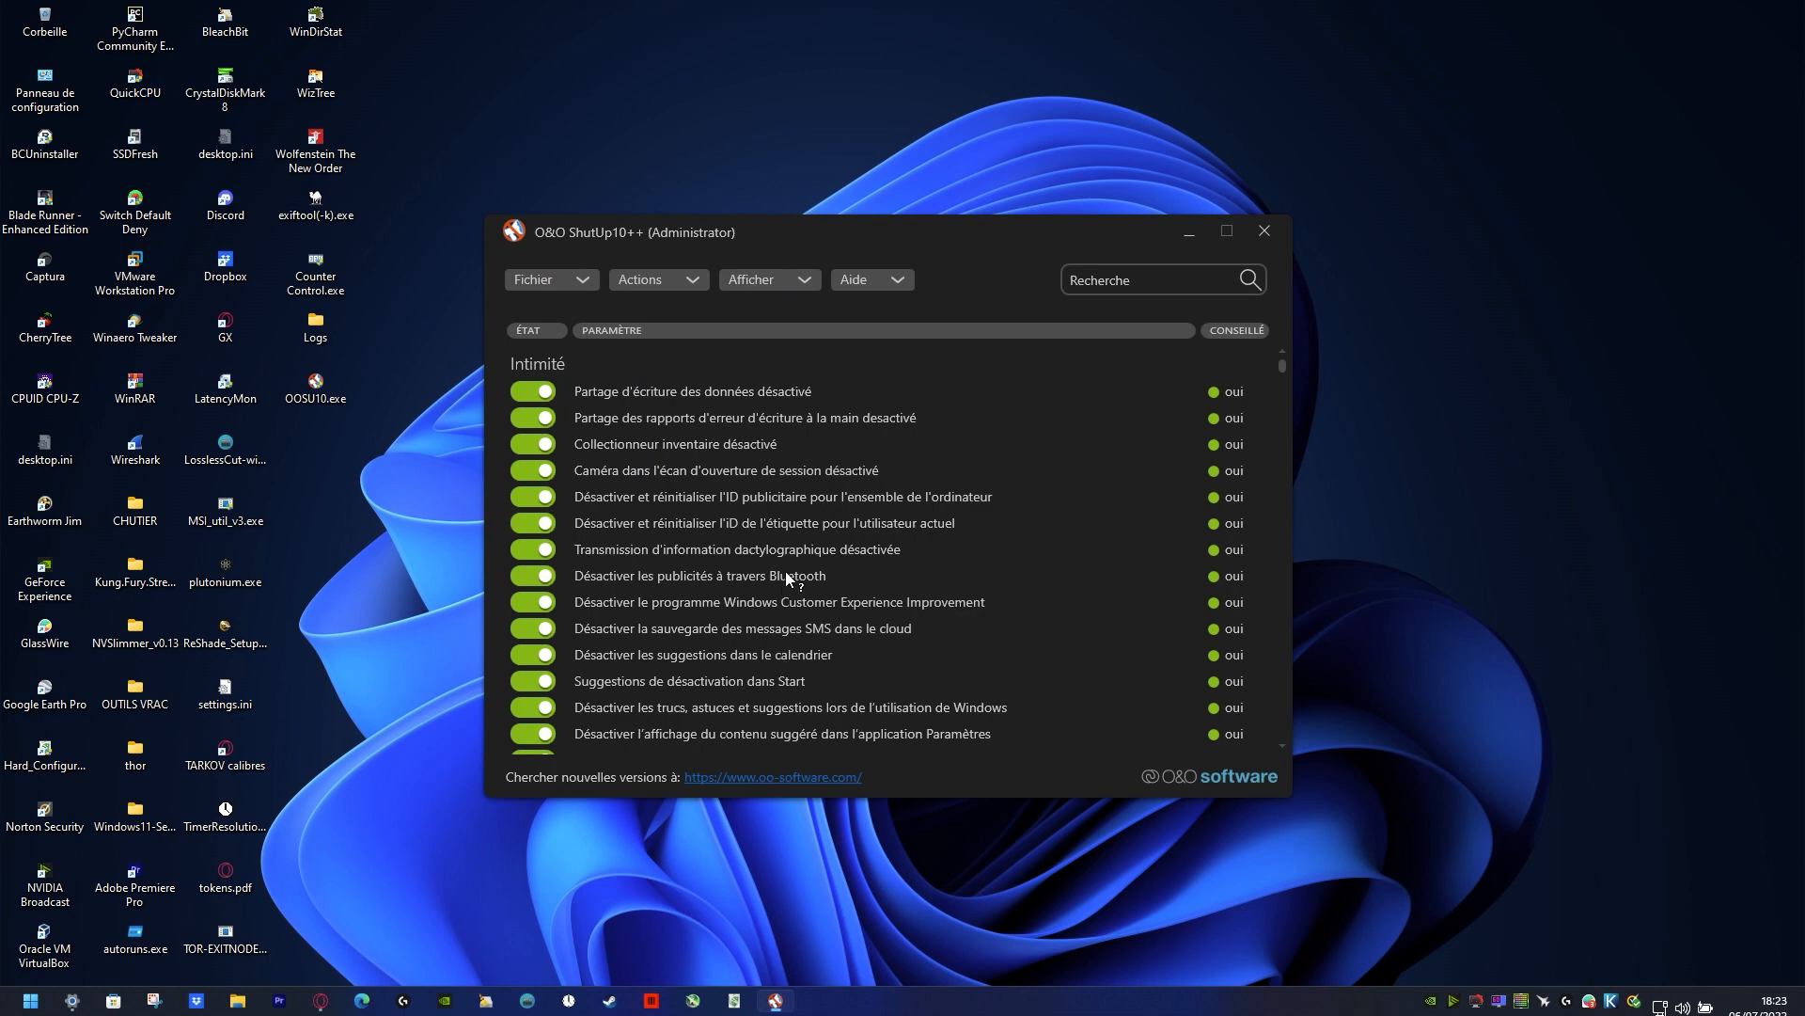
{"action": "left_click", "coordinate": [671, 280]}
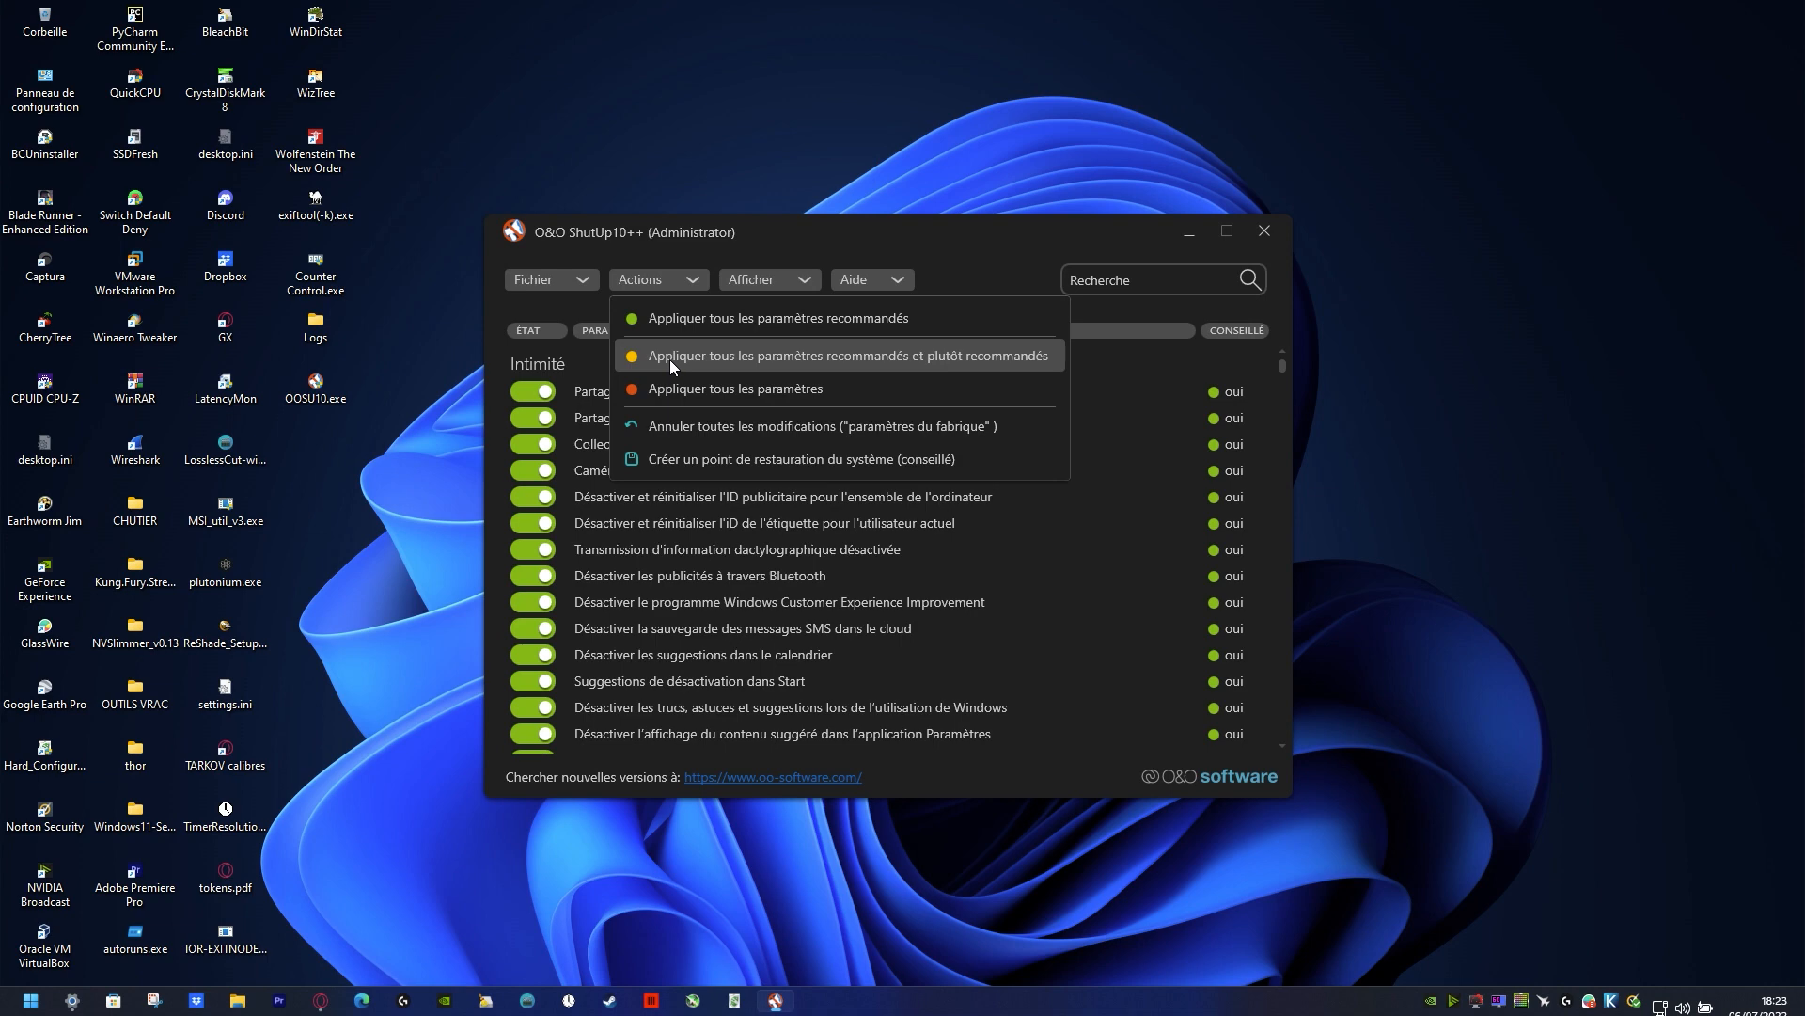
{"action": "left_click", "coordinate": [771, 459]}
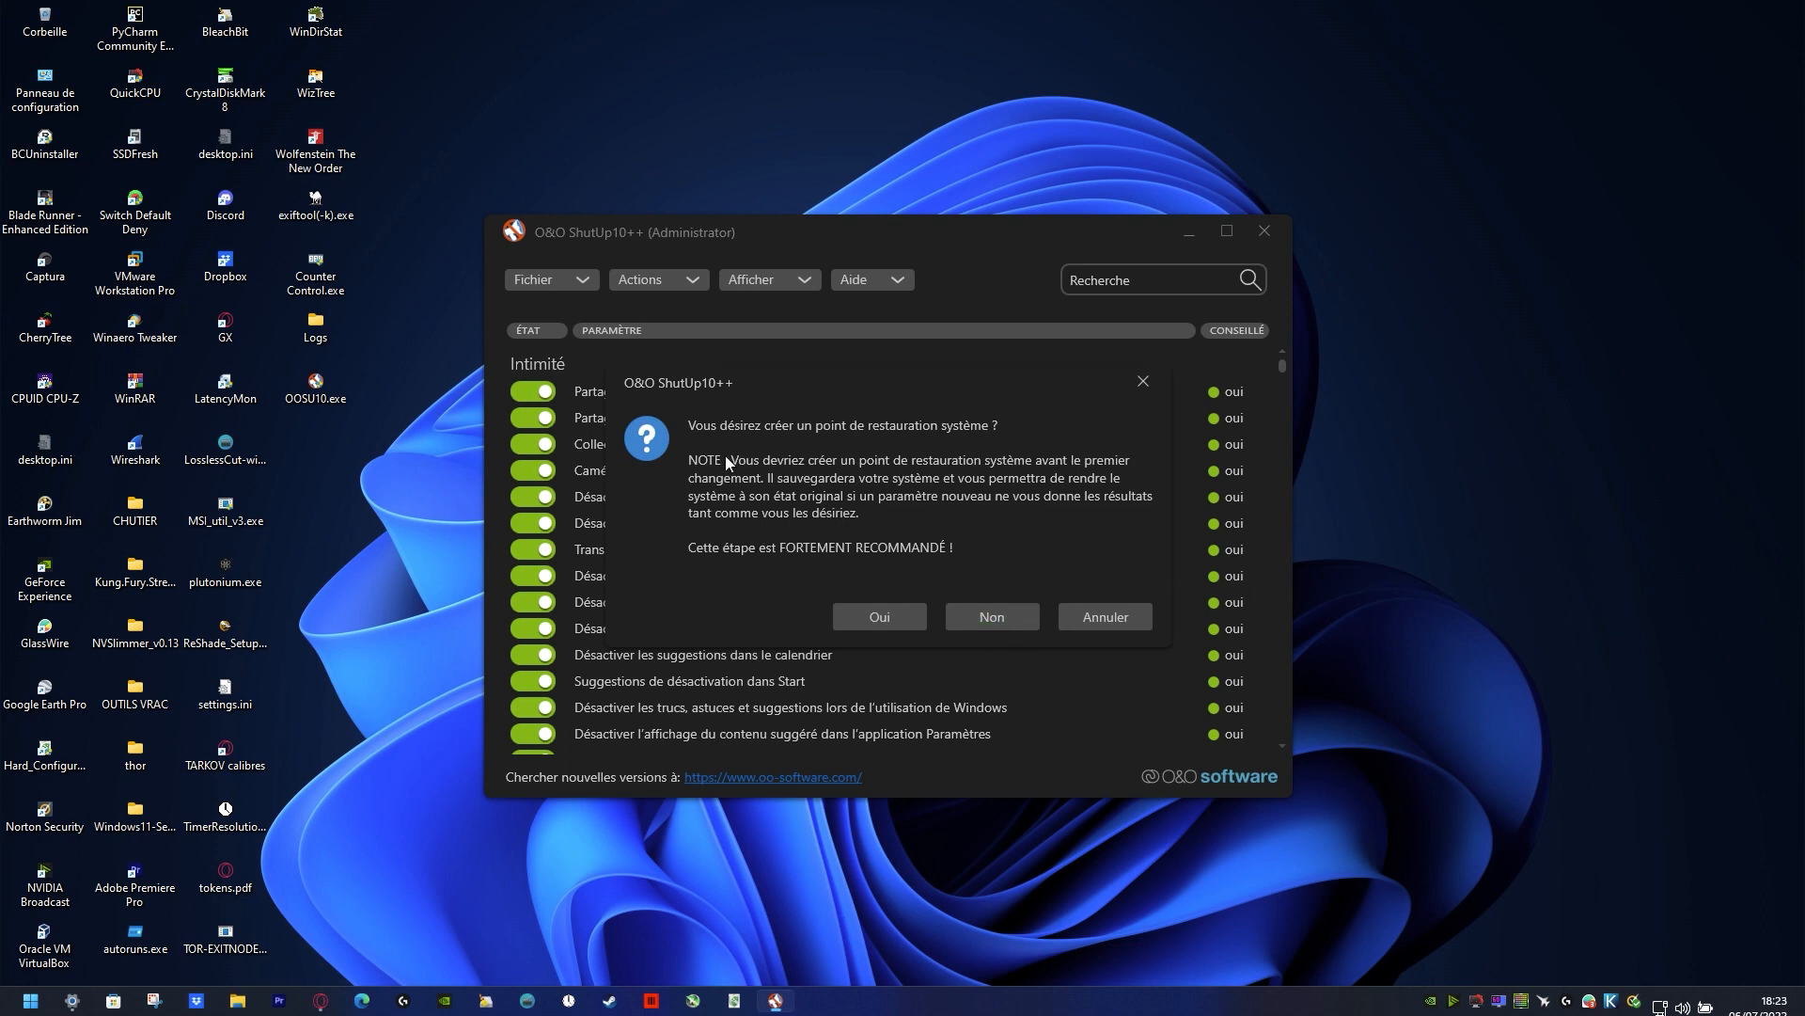
{"action": "left_click", "coordinate": [974, 622]}
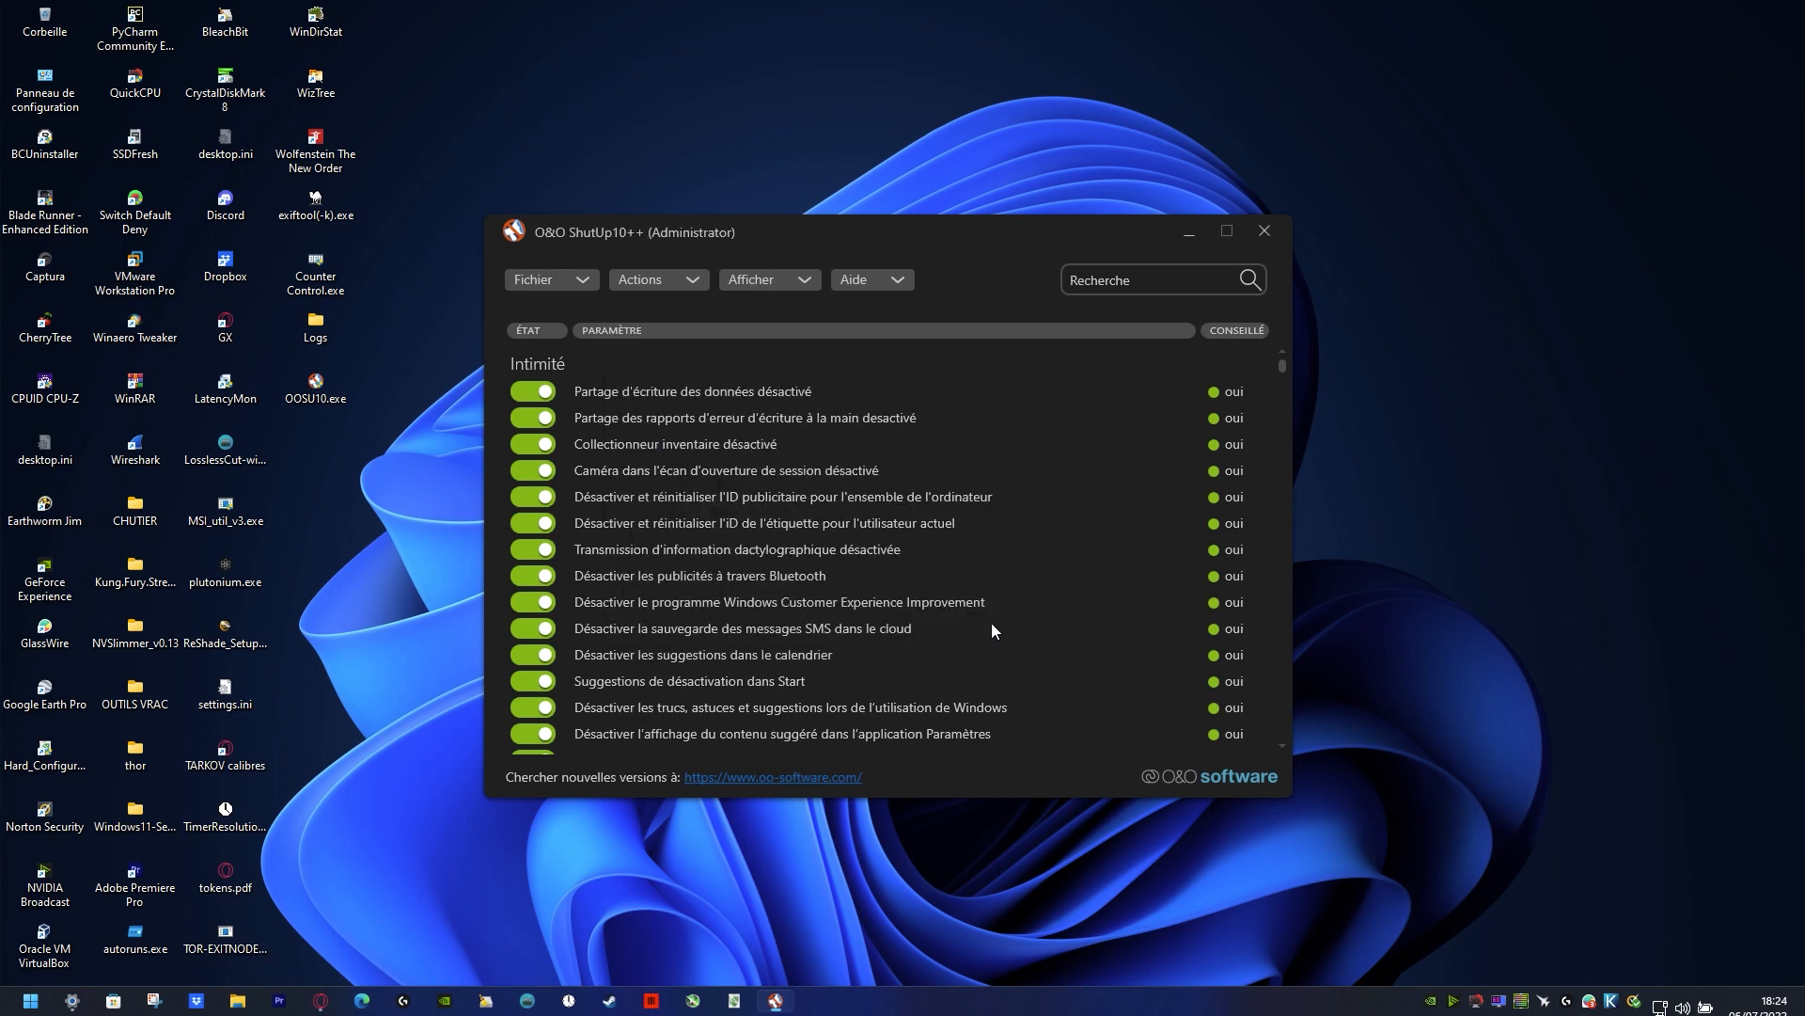
Step: Maximize the O&O ShutUp10++ window and examine the privacy settings from the Intimité section through the Divers section
{"action": "left_click", "coordinate": [696, 275]}
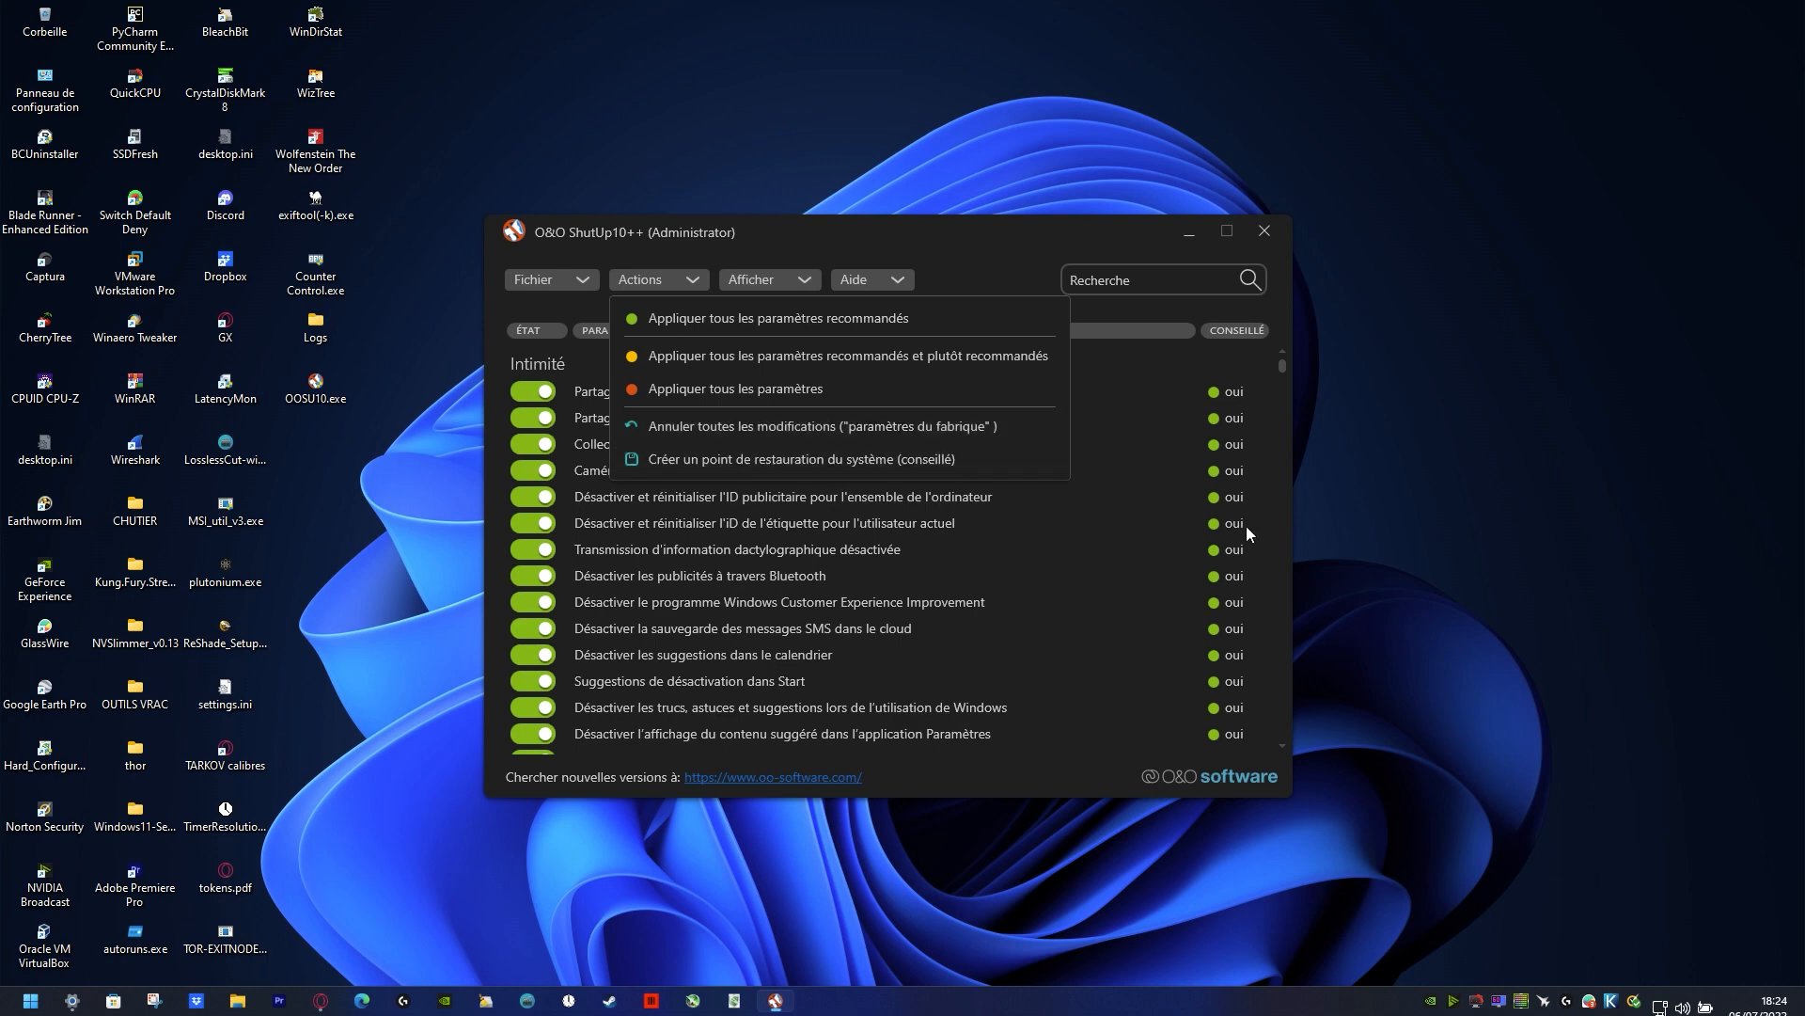
{"action": "left_click", "coordinate": [1052, 240]}
{"action": "double_click", "coordinate": [1053, 234]}
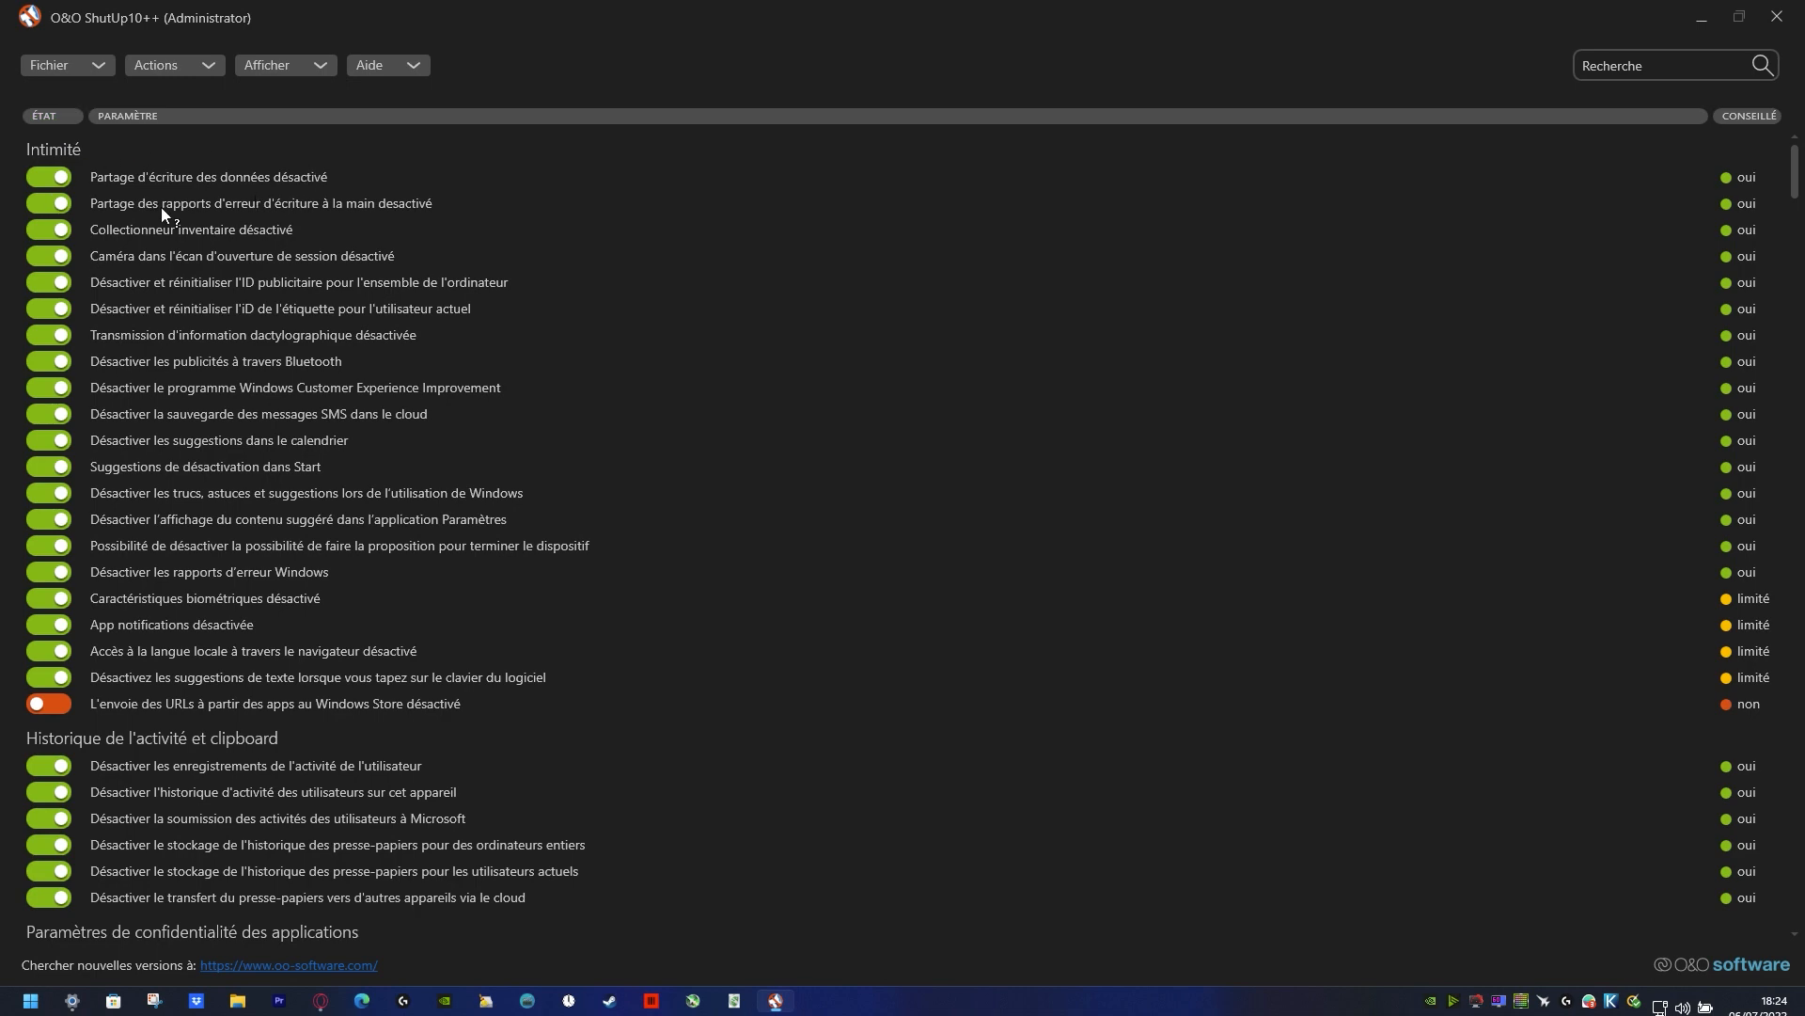
{"action": "scroll", "coordinate": [326, 335], "scroll_direction": "down", "scroll_amount": 5}
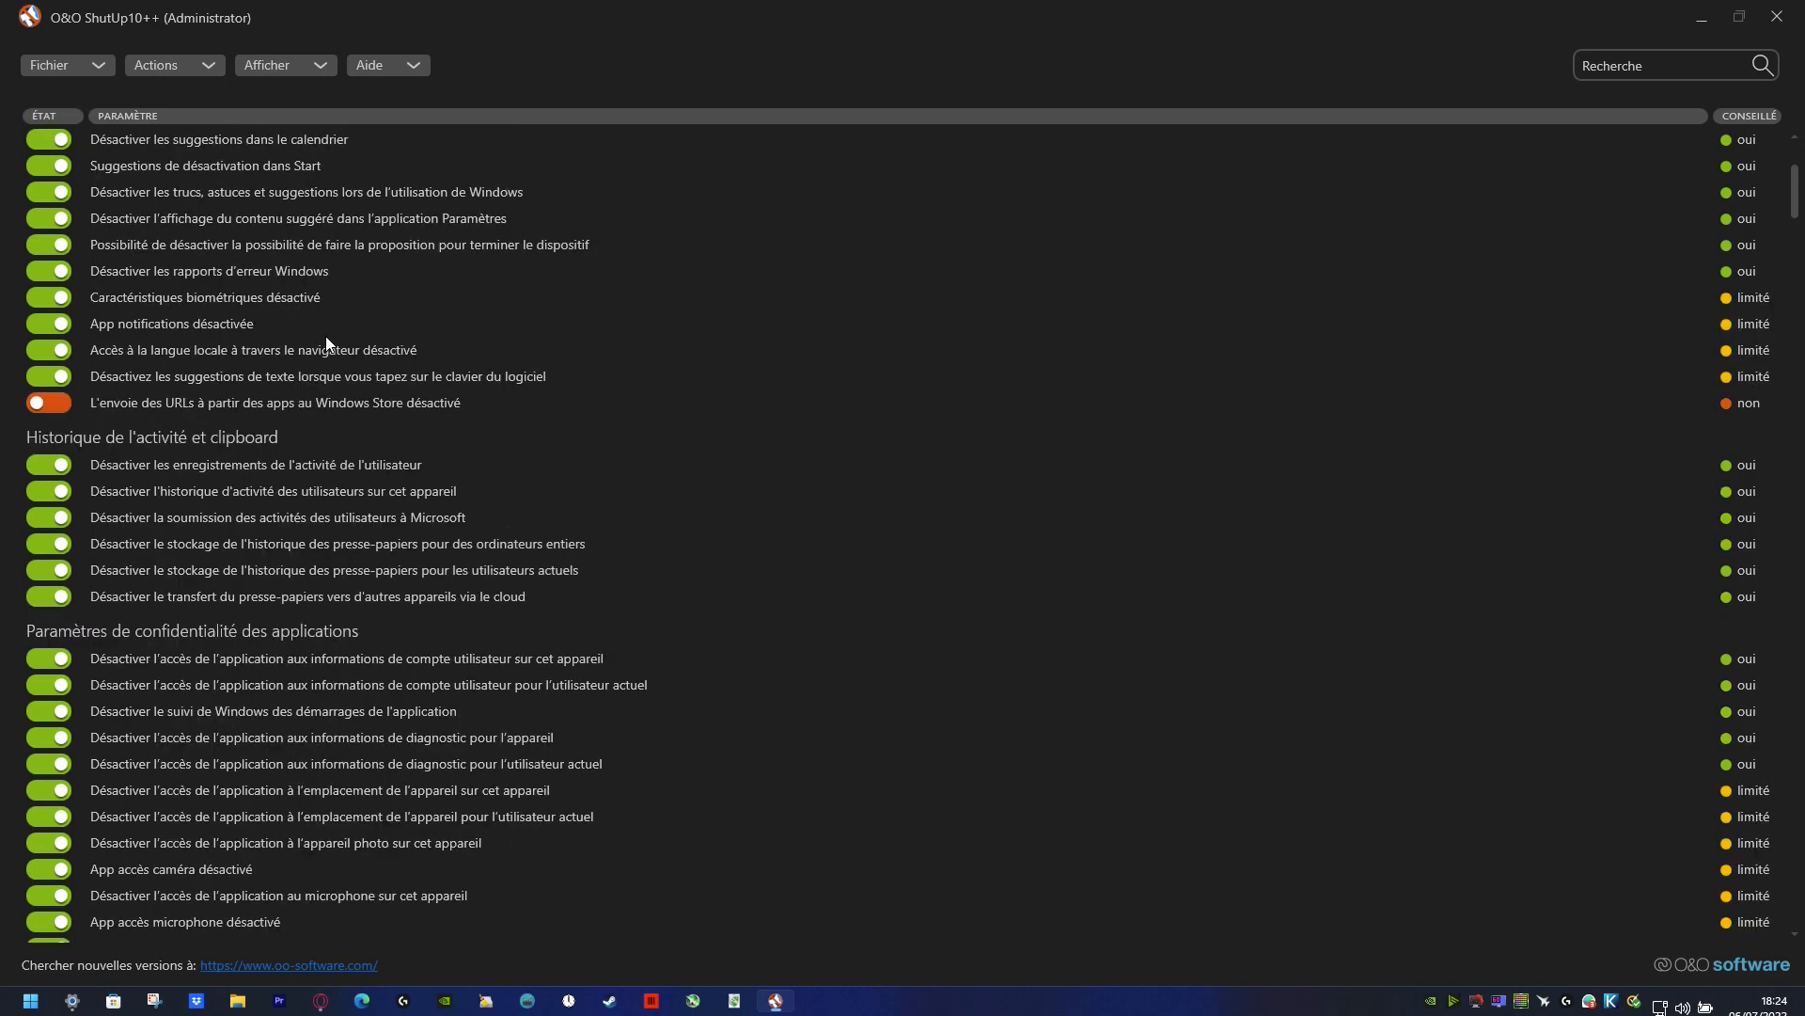
{"action": "scroll", "coordinate": [326, 338], "scroll_direction": "down", "scroll_amount": 5}
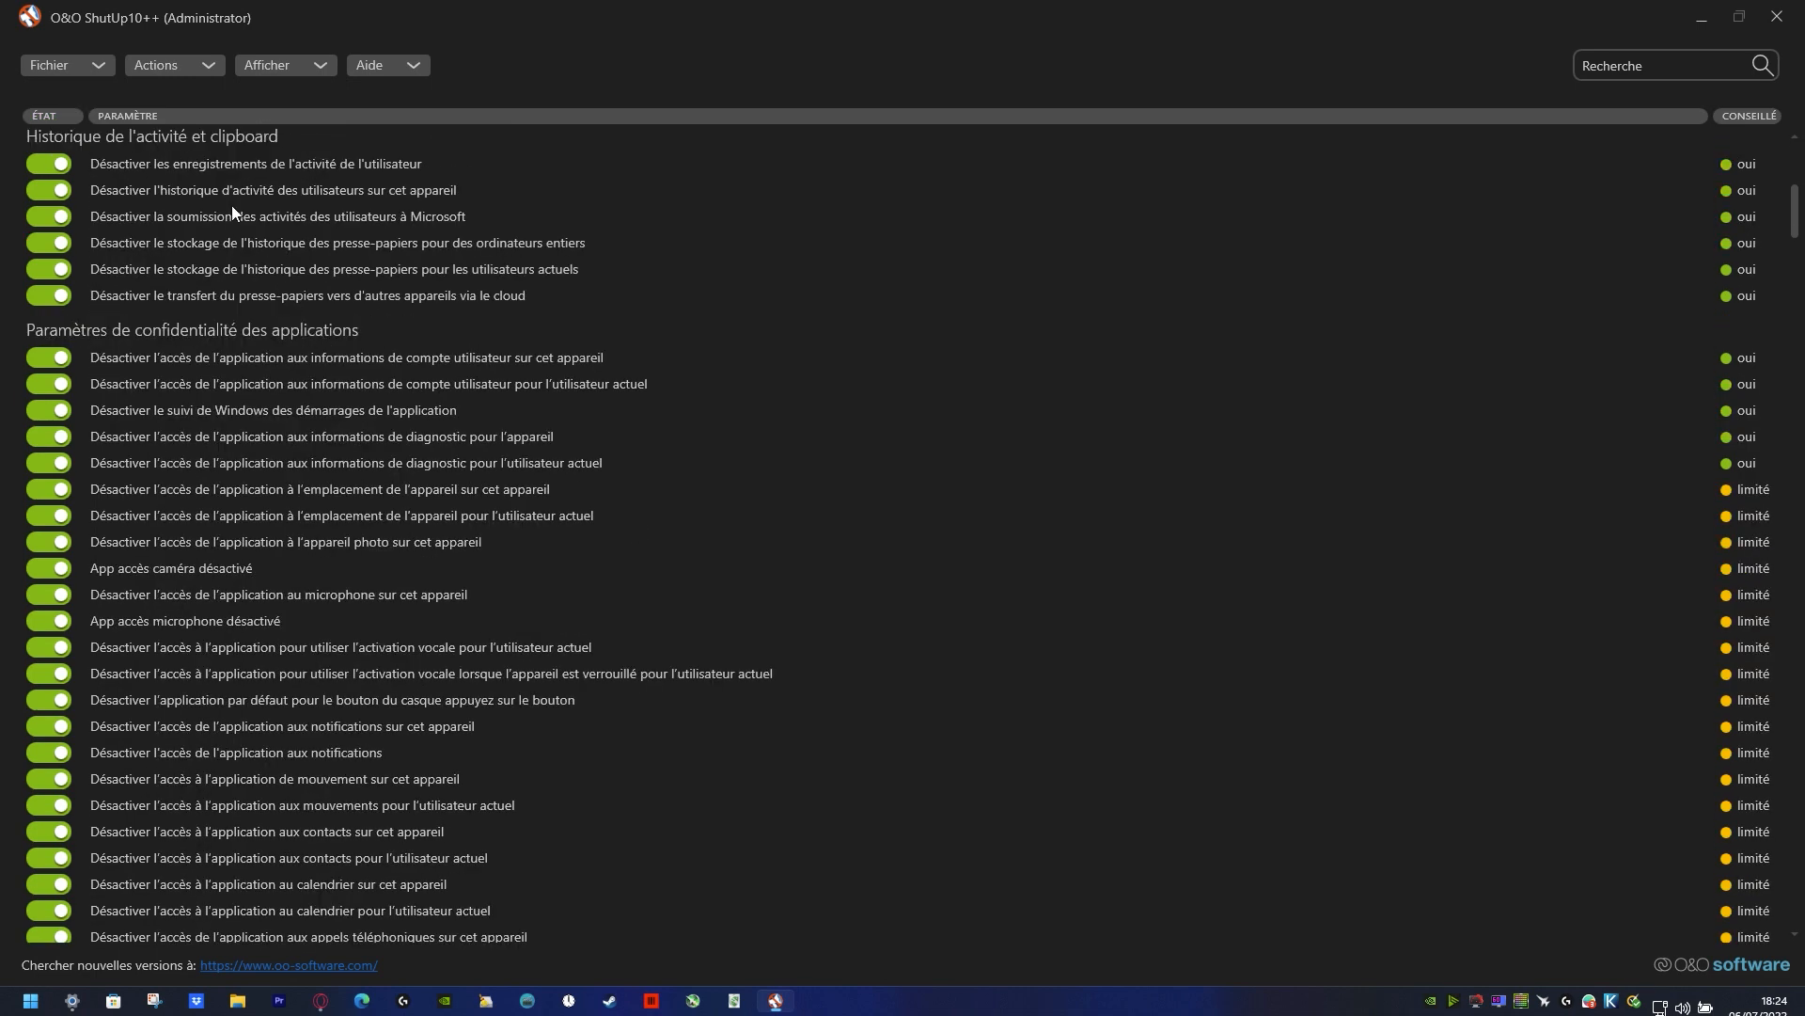
{"action": "scroll", "coordinate": [517, 487], "scroll_direction": "down", "scroll_amount": 15}
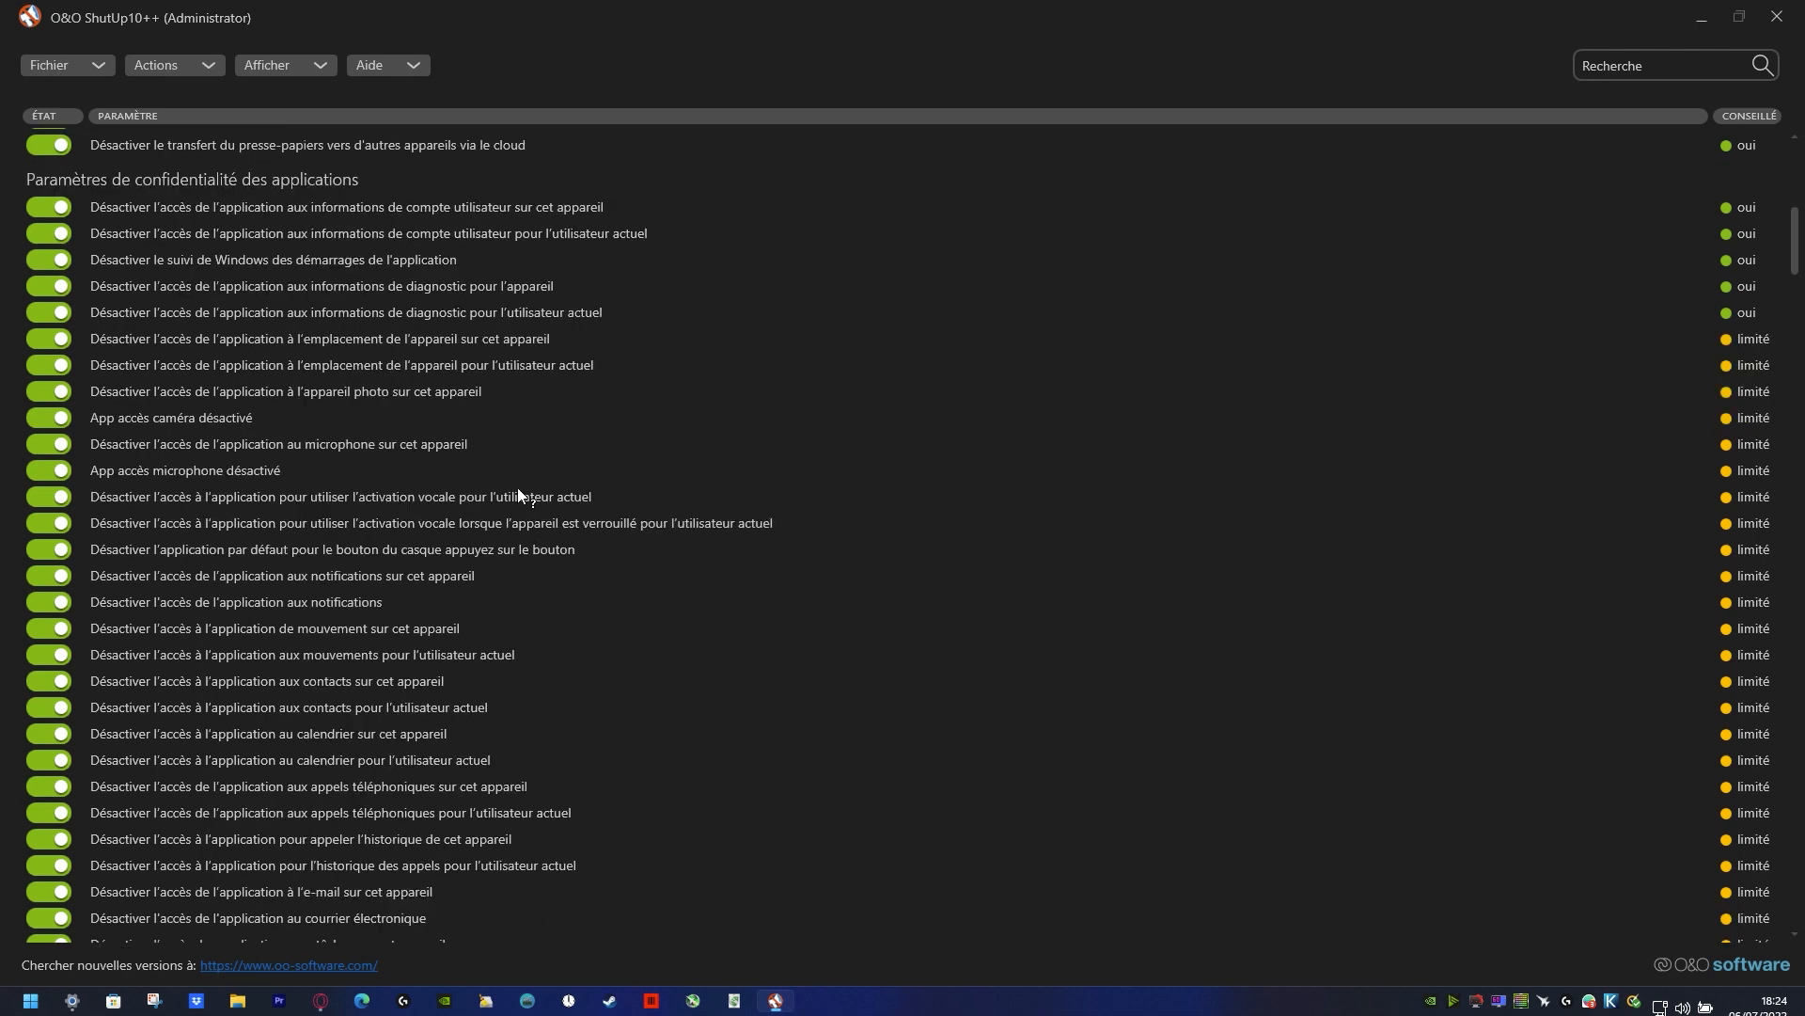
{"action": "scroll", "coordinate": [517, 487], "scroll_direction": "down", "scroll_amount": 17}
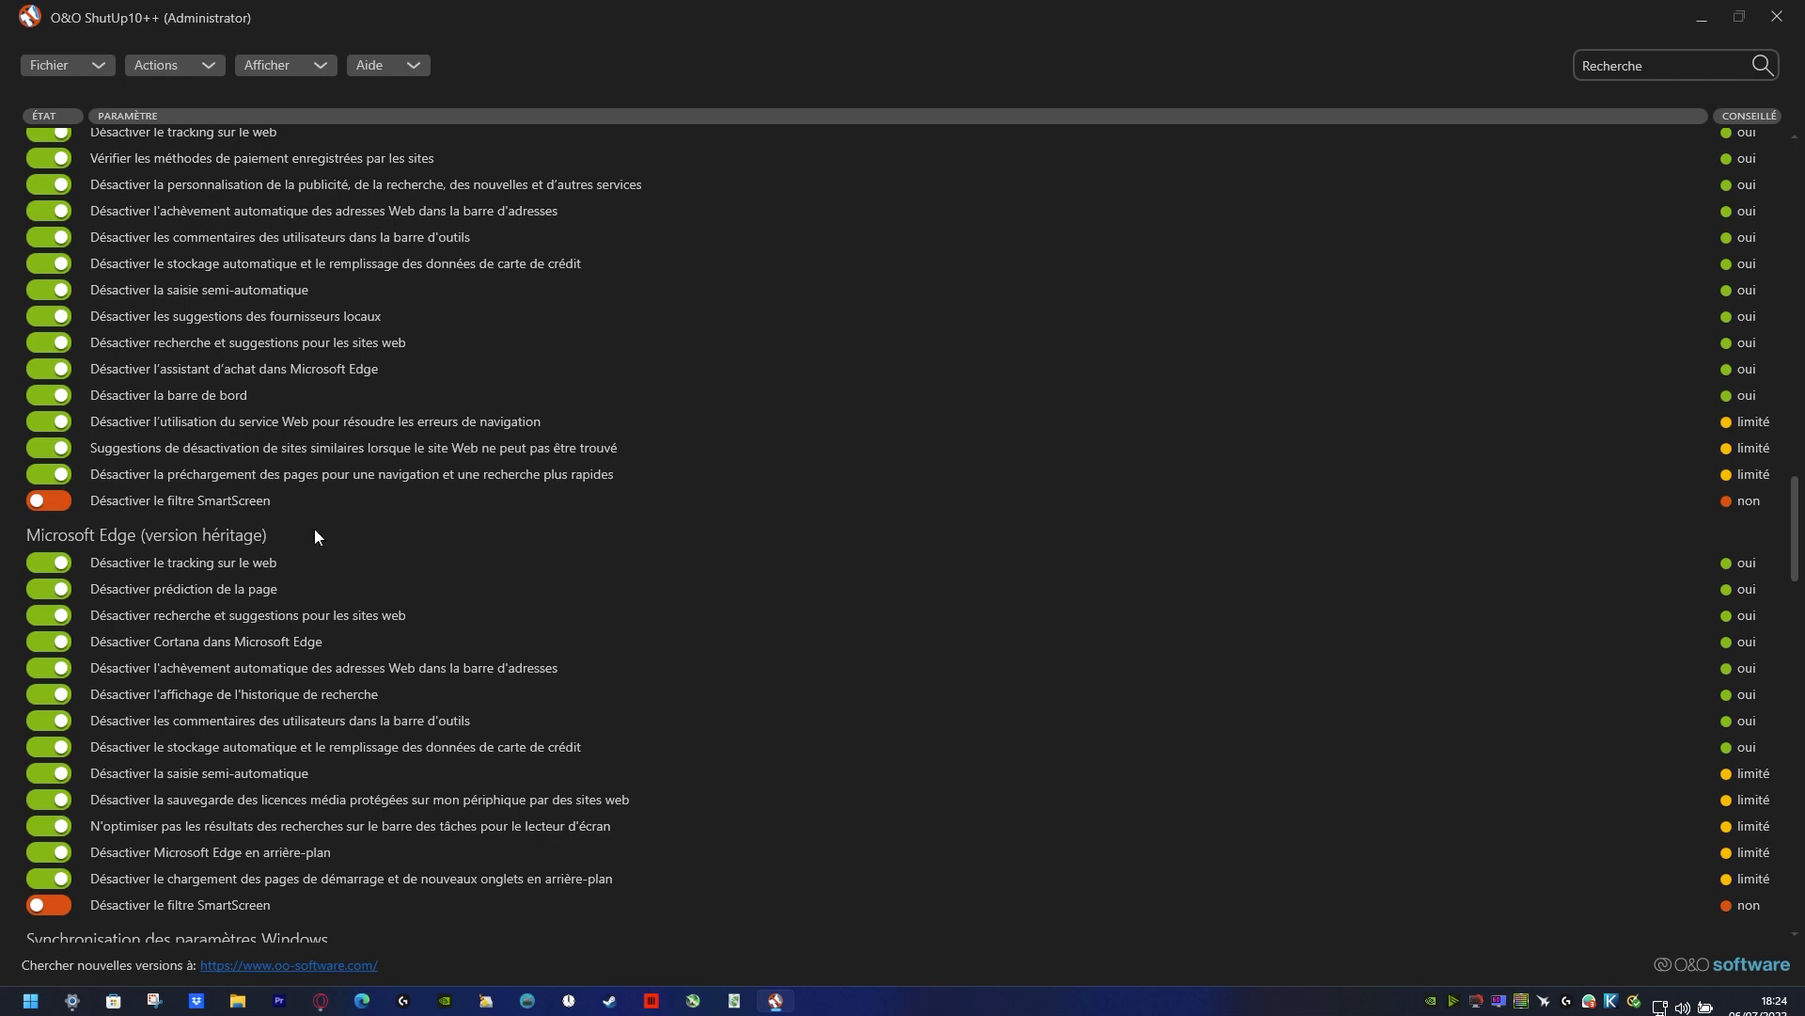
{"action": "scroll", "coordinate": [335, 675], "scroll_direction": "down", "scroll_amount": 5}
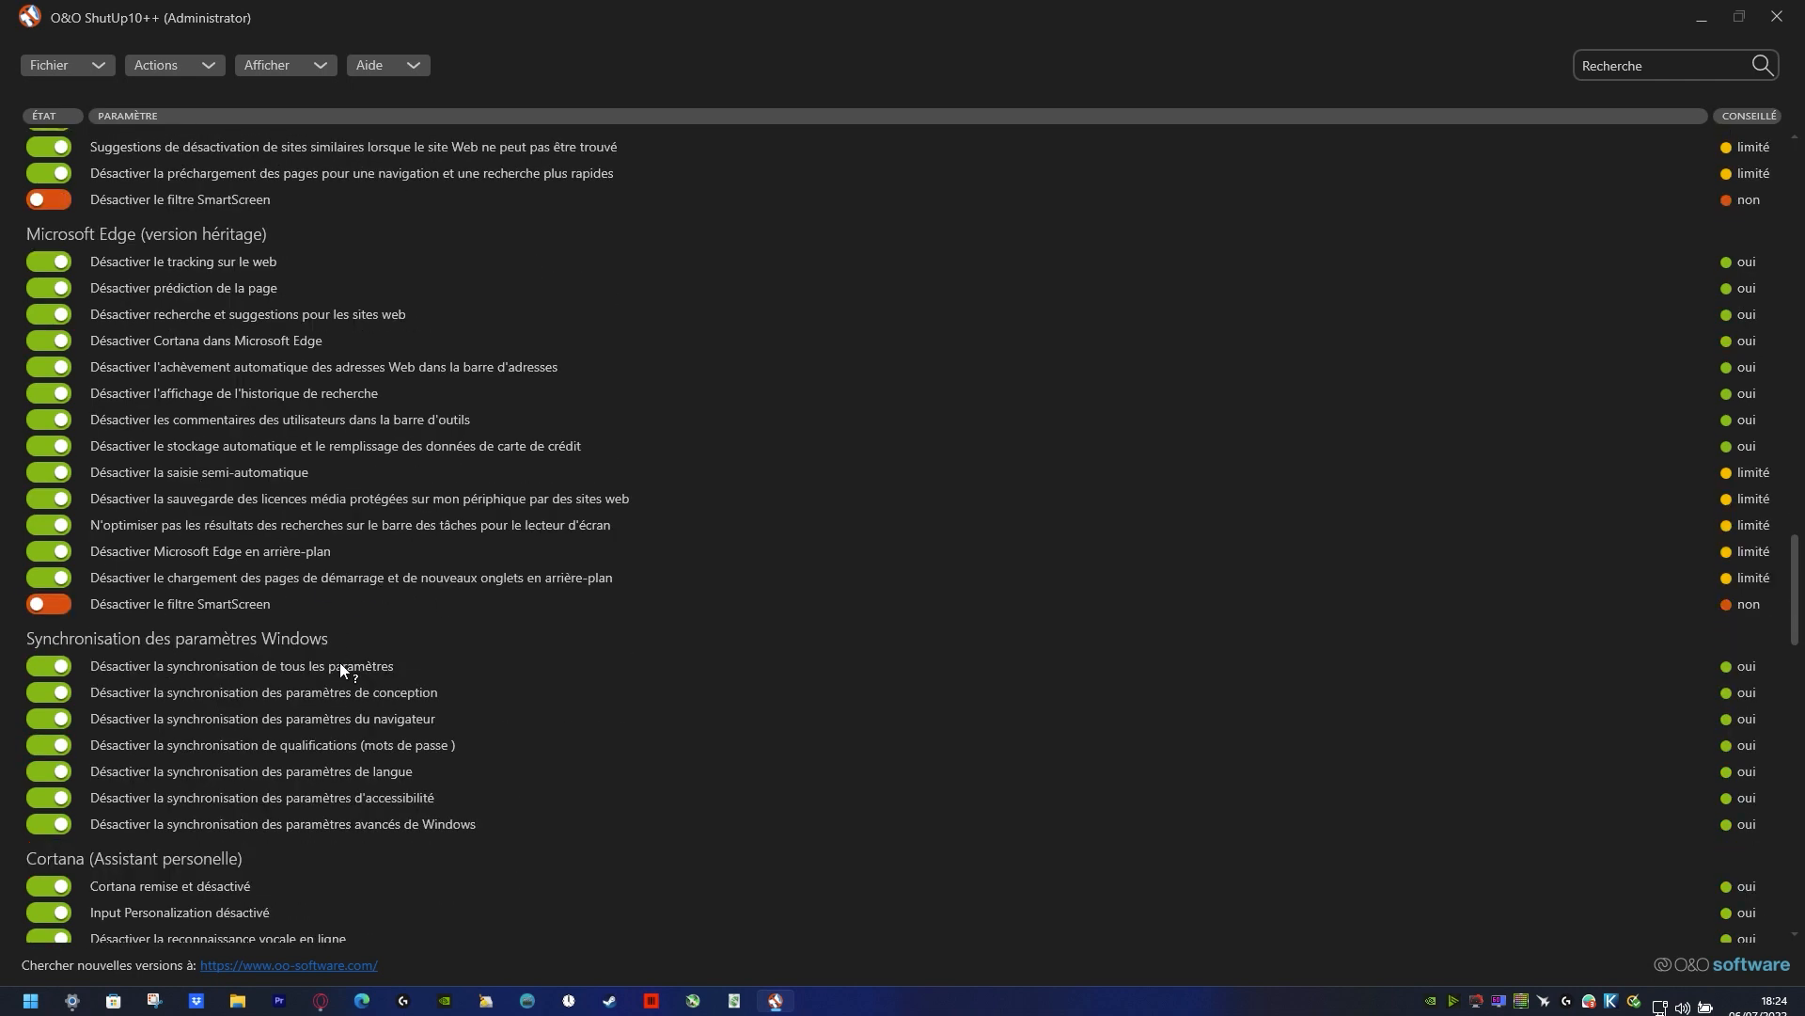
{"action": "scroll", "coordinate": [340, 664], "scroll_direction": "down", "scroll_amount": 3}
{"action": "scroll", "coordinate": [348, 669], "scroll_direction": "down", "scroll_amount": 3}
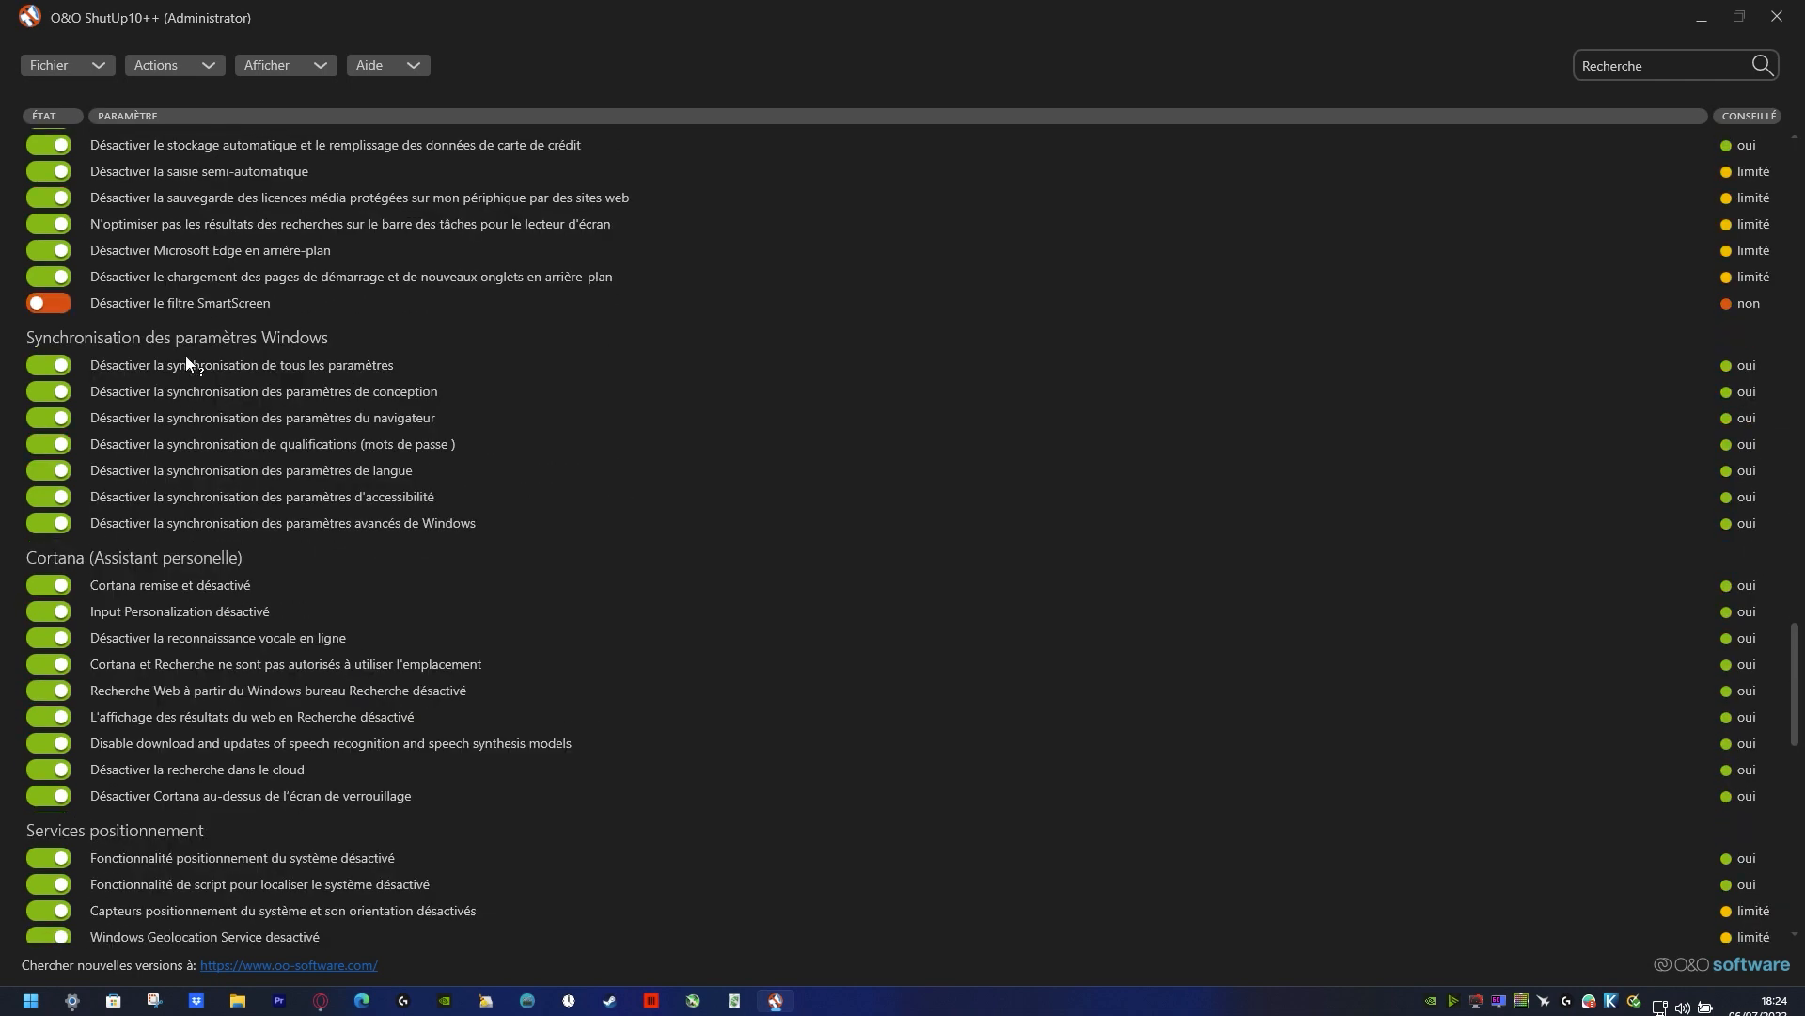
{"action": "scroll", "coordinate": [438, 669], "scroll_direction": "down", "scroll_amount": 6}
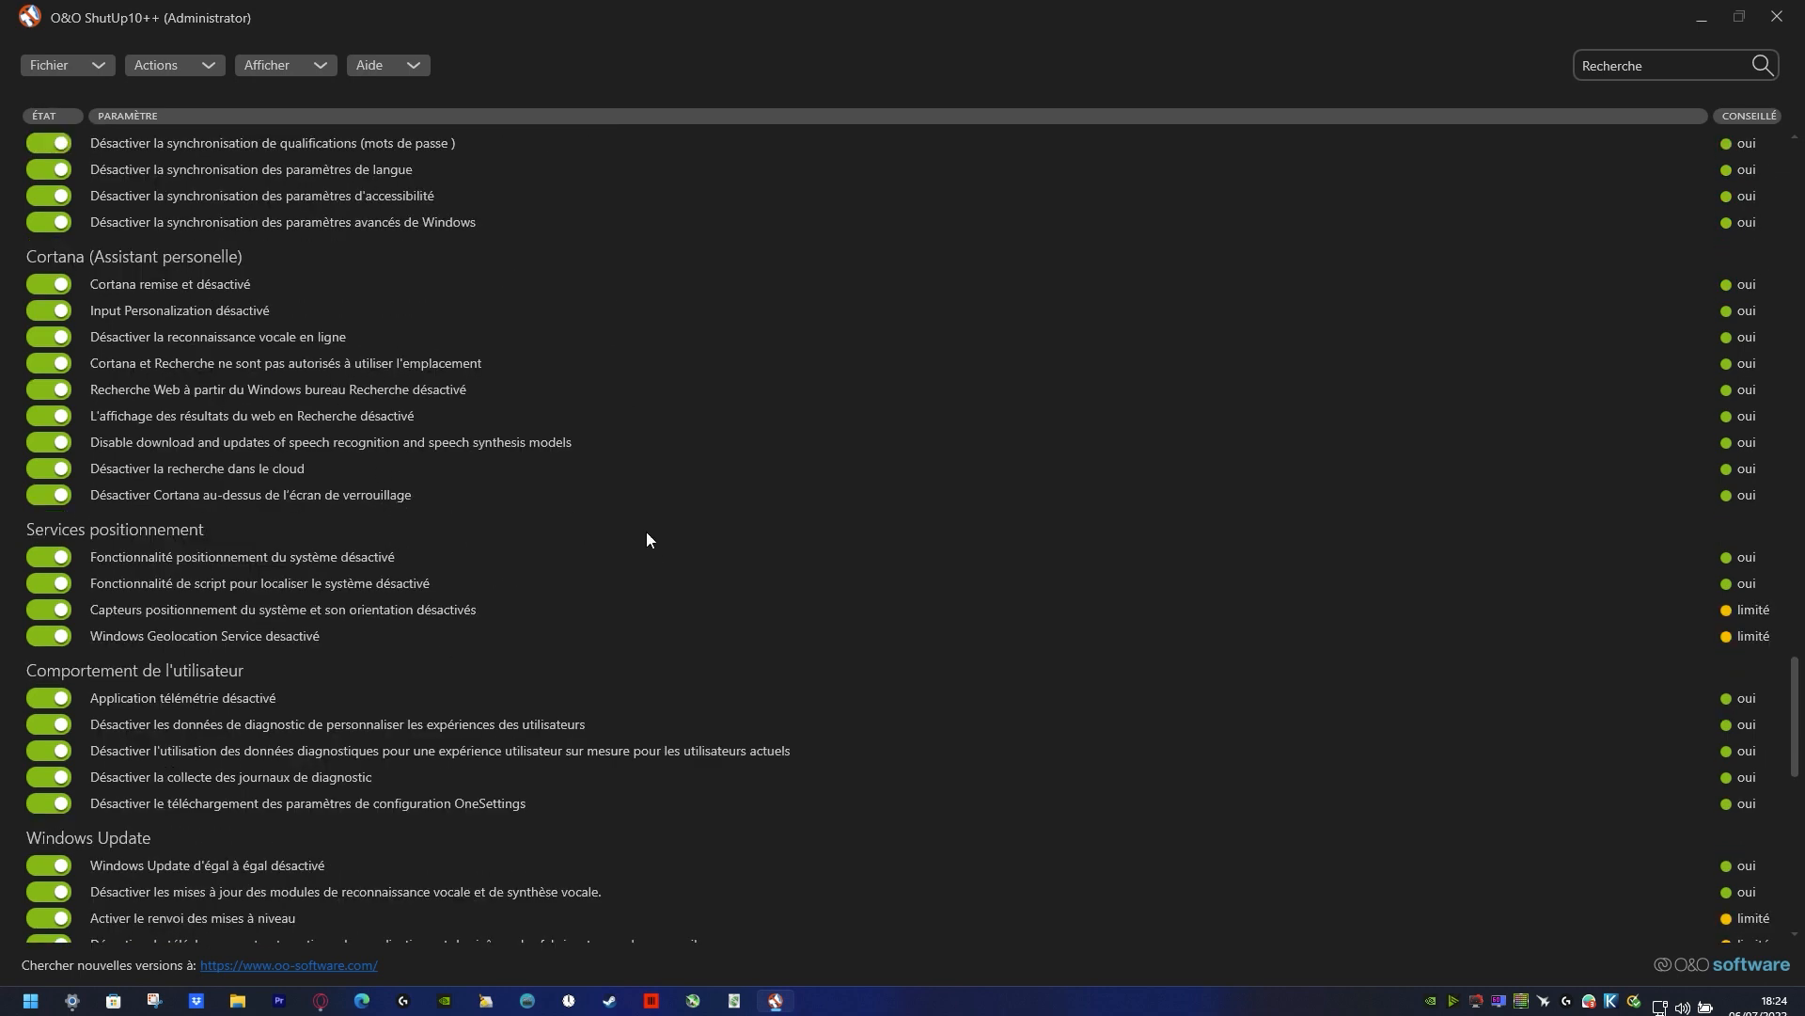
{"action": "scroll", "coordinate": [647, 535], "scroll_direction": "down", "scroll_amount": 3}
{"action": "scroll", "coordinate": [675, 493], "scroll_direction": "down", "scroll_amount": 3}
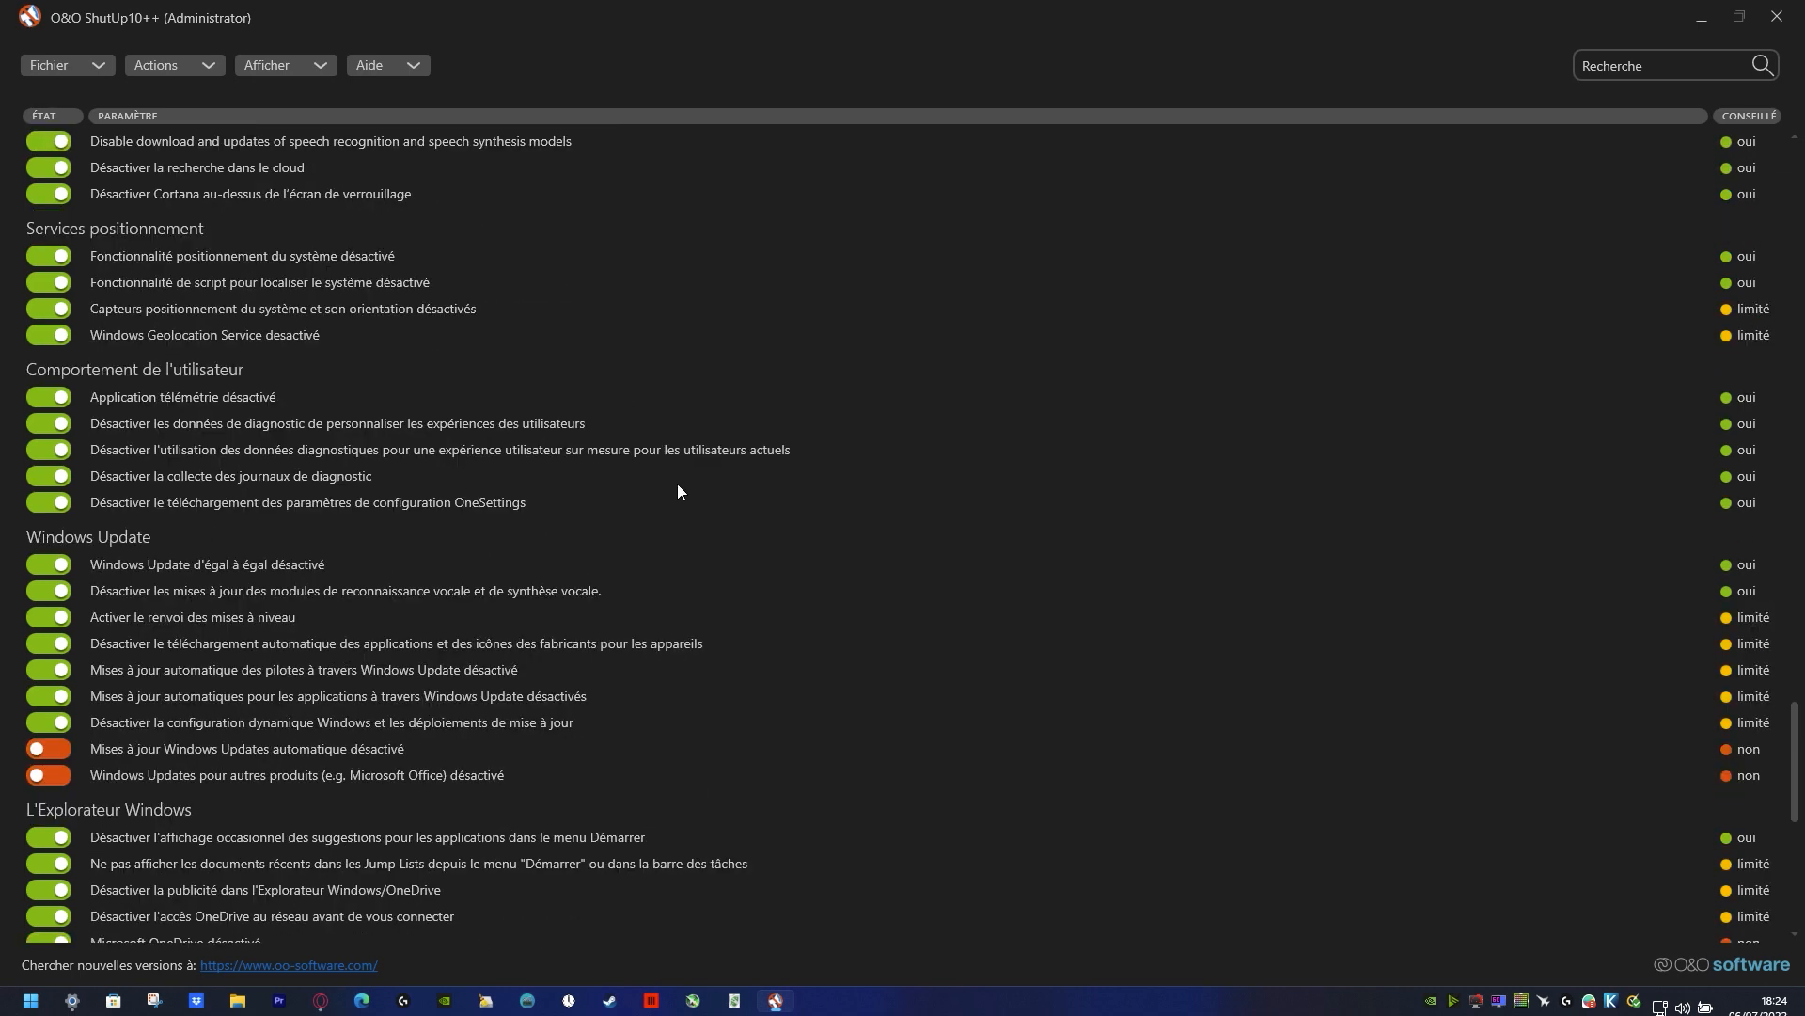
{"action": "scroll", "coordinate": [668, 494], "scroll_direction": "down", "scroll_amount": 14}
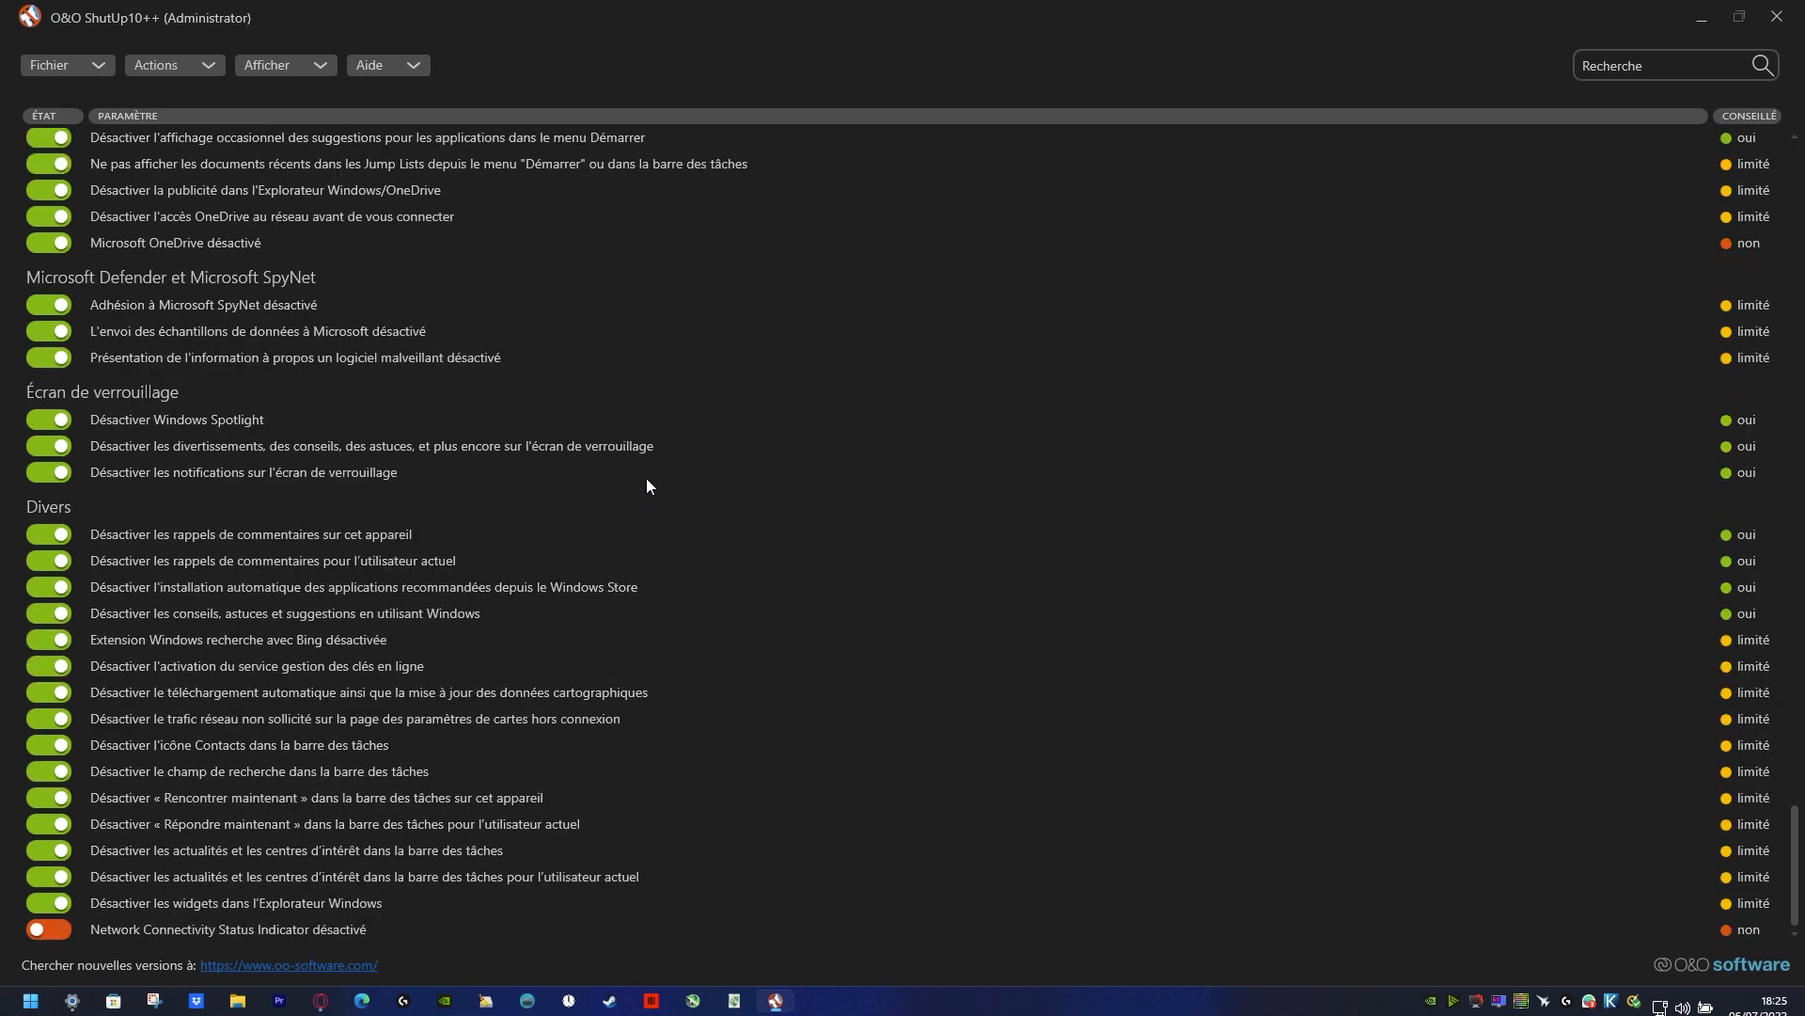
Step: Close O&O ShutUp10++ and bring up the hellzerg/optimizer GitHub page in a maximized browser window
{"action": "left_click", "coordinate": [1778, 16]}
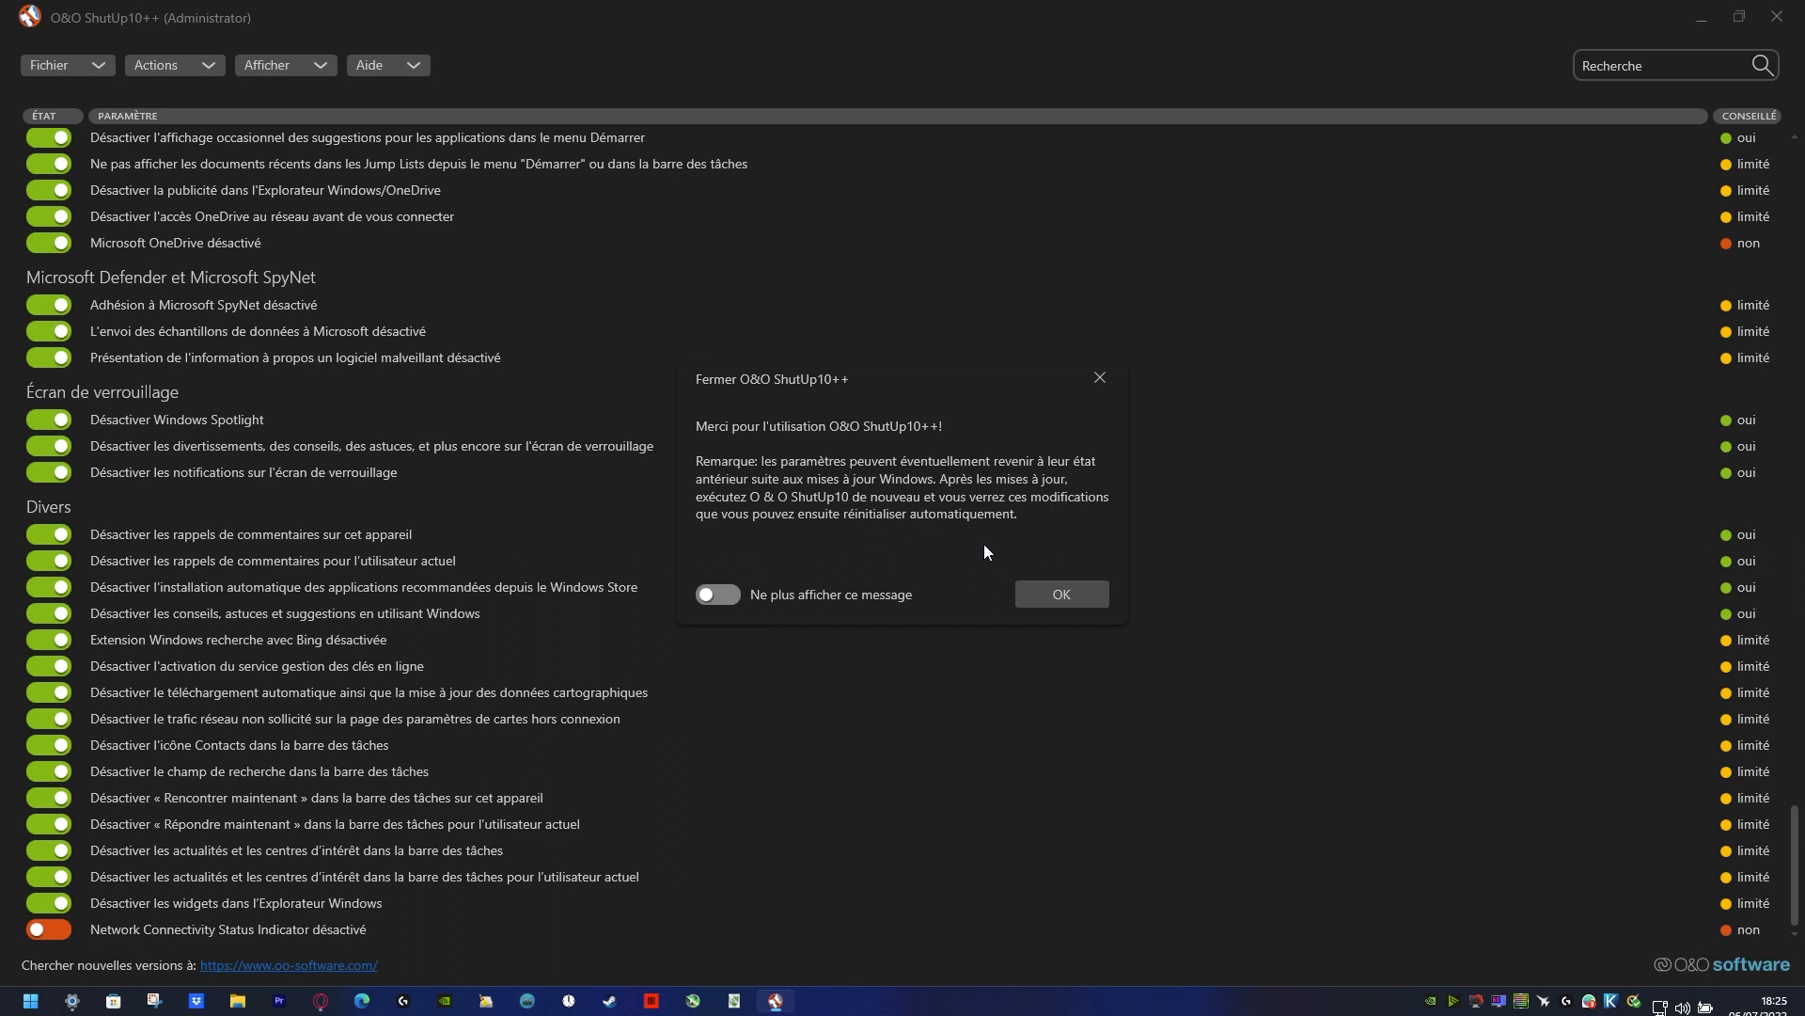
{"action": "left_click", "coordinate": [1040, 595]}
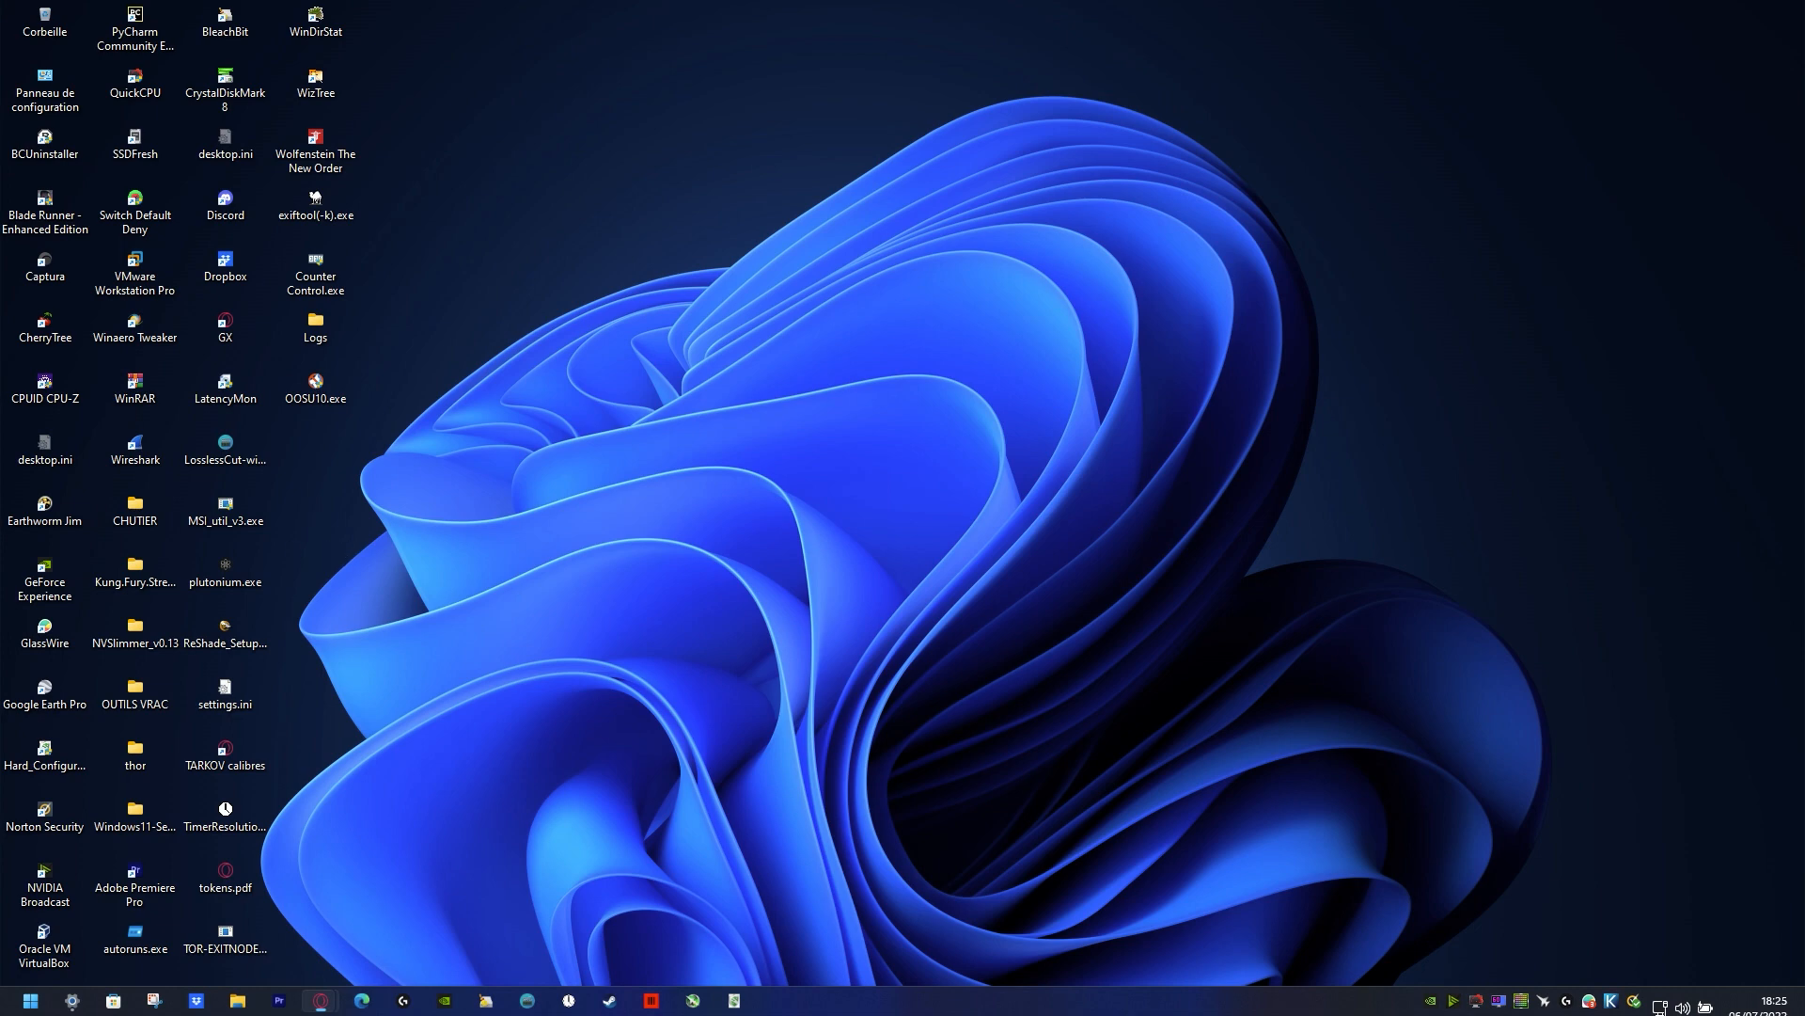
{"action": "left_click_drag", "start_coordinate": [1804, 385], "coordinate": [1085, 308]}
{"action": "double_click", "coordinate": [1085, 308]}
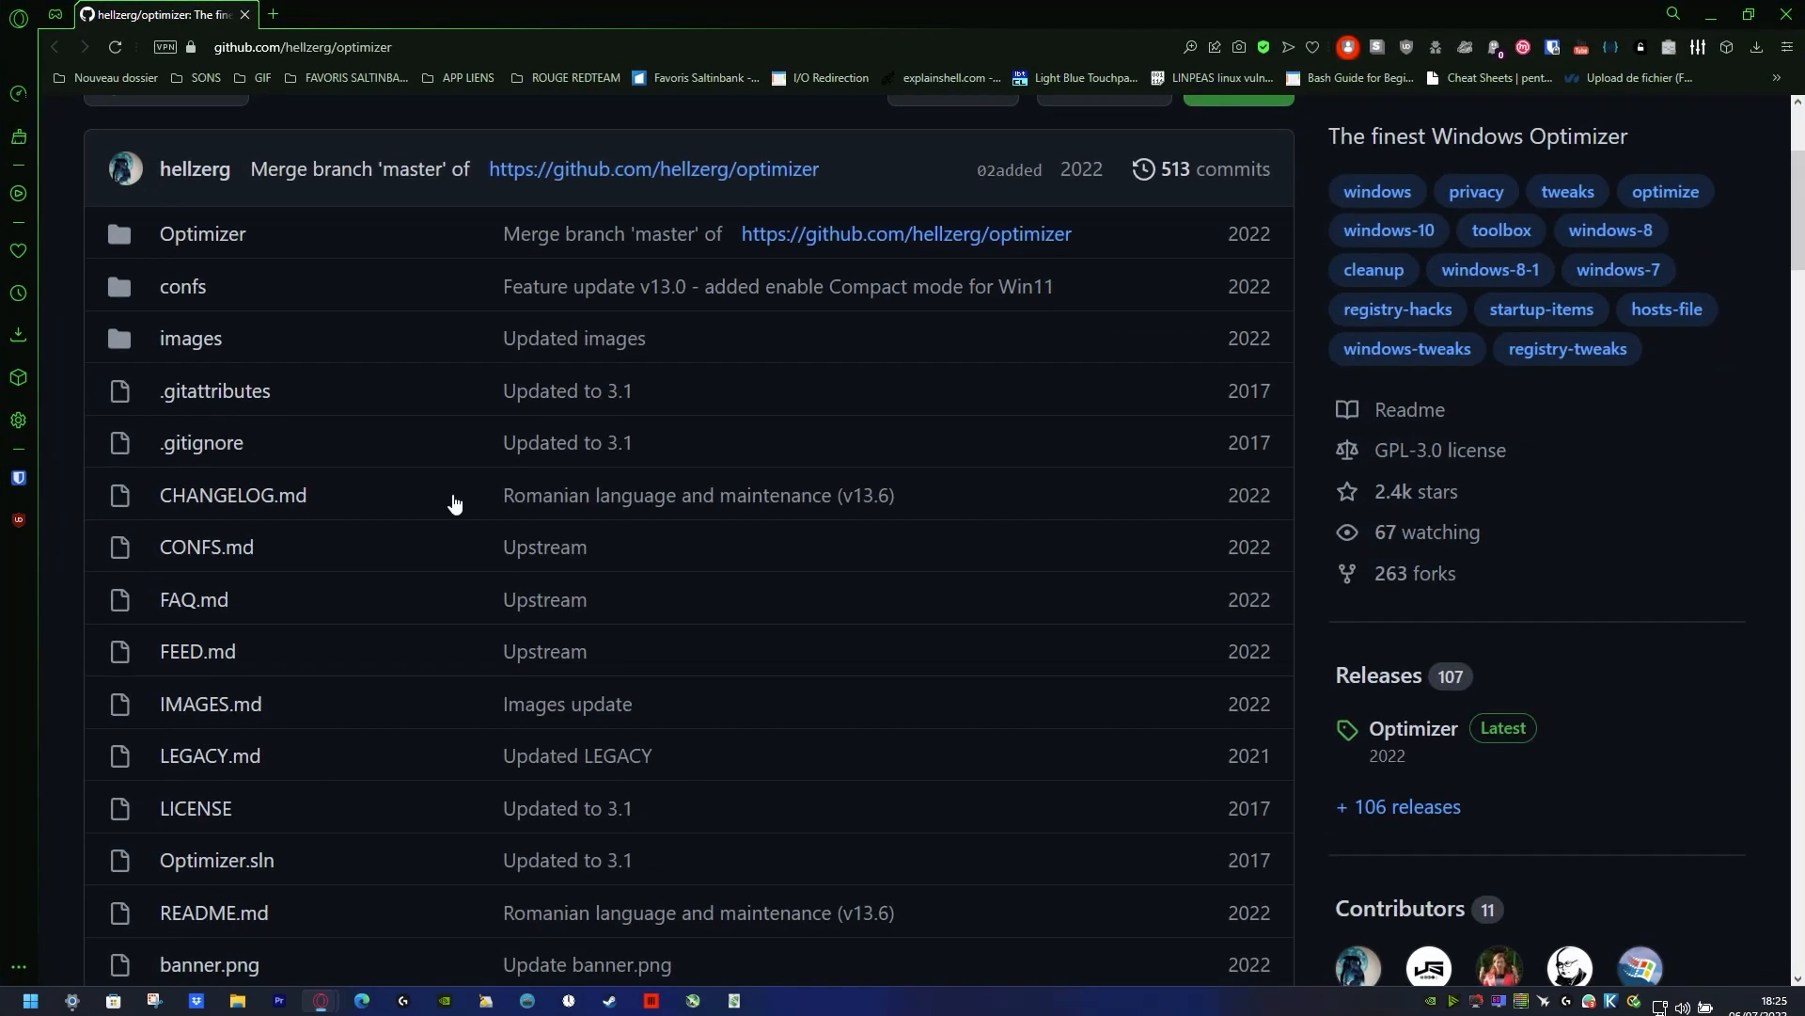
Step: Look through the Optimizer repository's README and open its releases page from the Downloads section
{"action": "scroll", "coordinate": [797, 732], "scroll_direction": "up", "scroll_amount": 4}
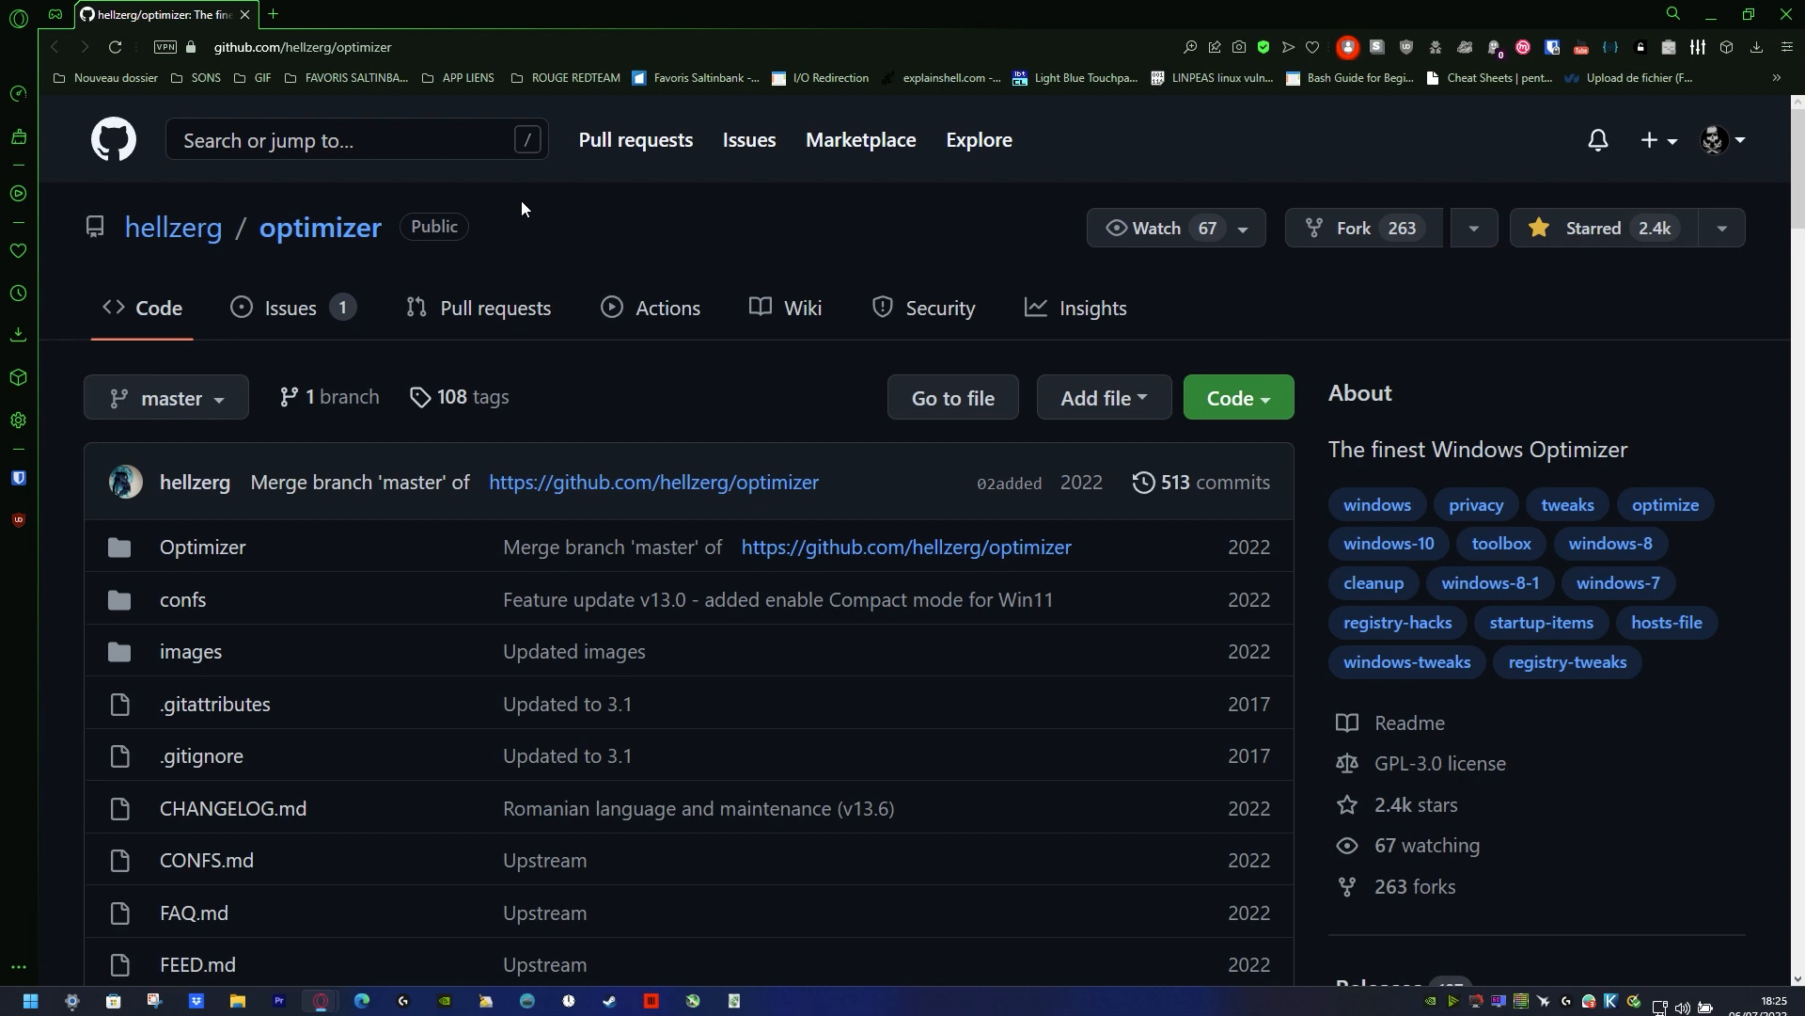
{"action": "scroll", "coordinate": [630, 339], "scroll_direction": "down", "scroll_amount": 10}
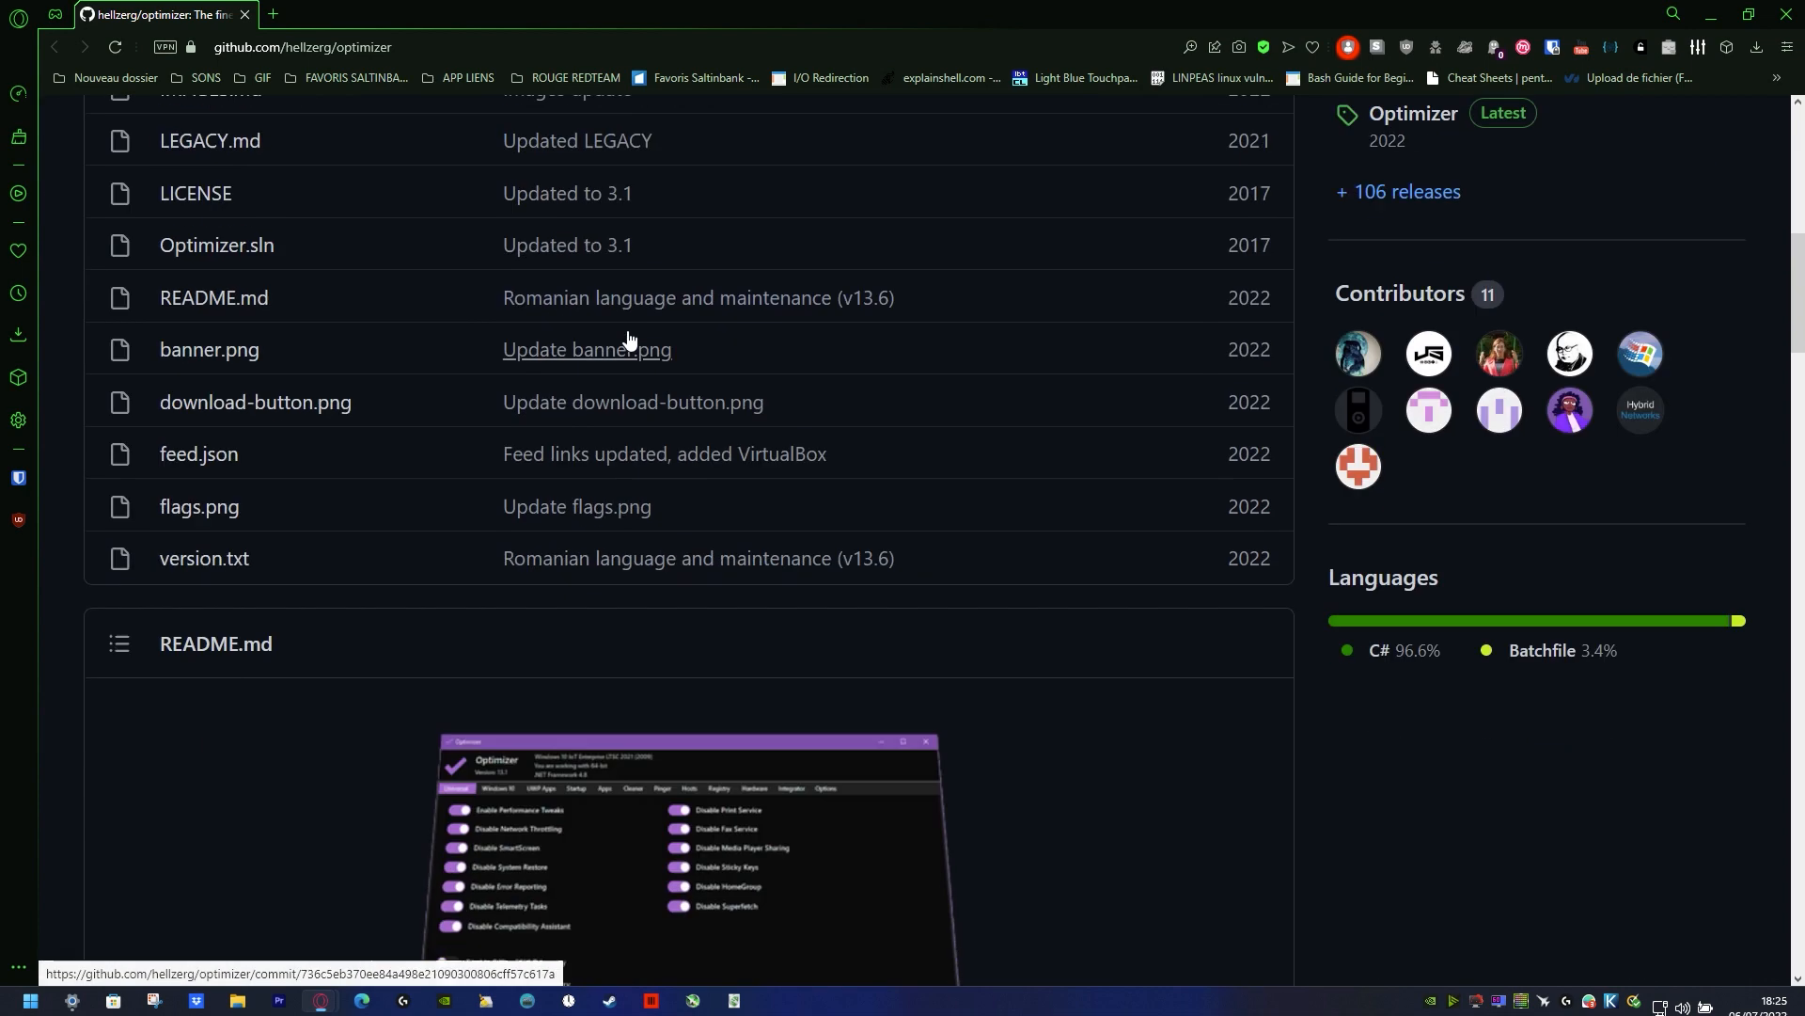
{"action": "scroll", "coordinate": [630, 339], "scroll_direction": "down", "scroll_amount": 4}
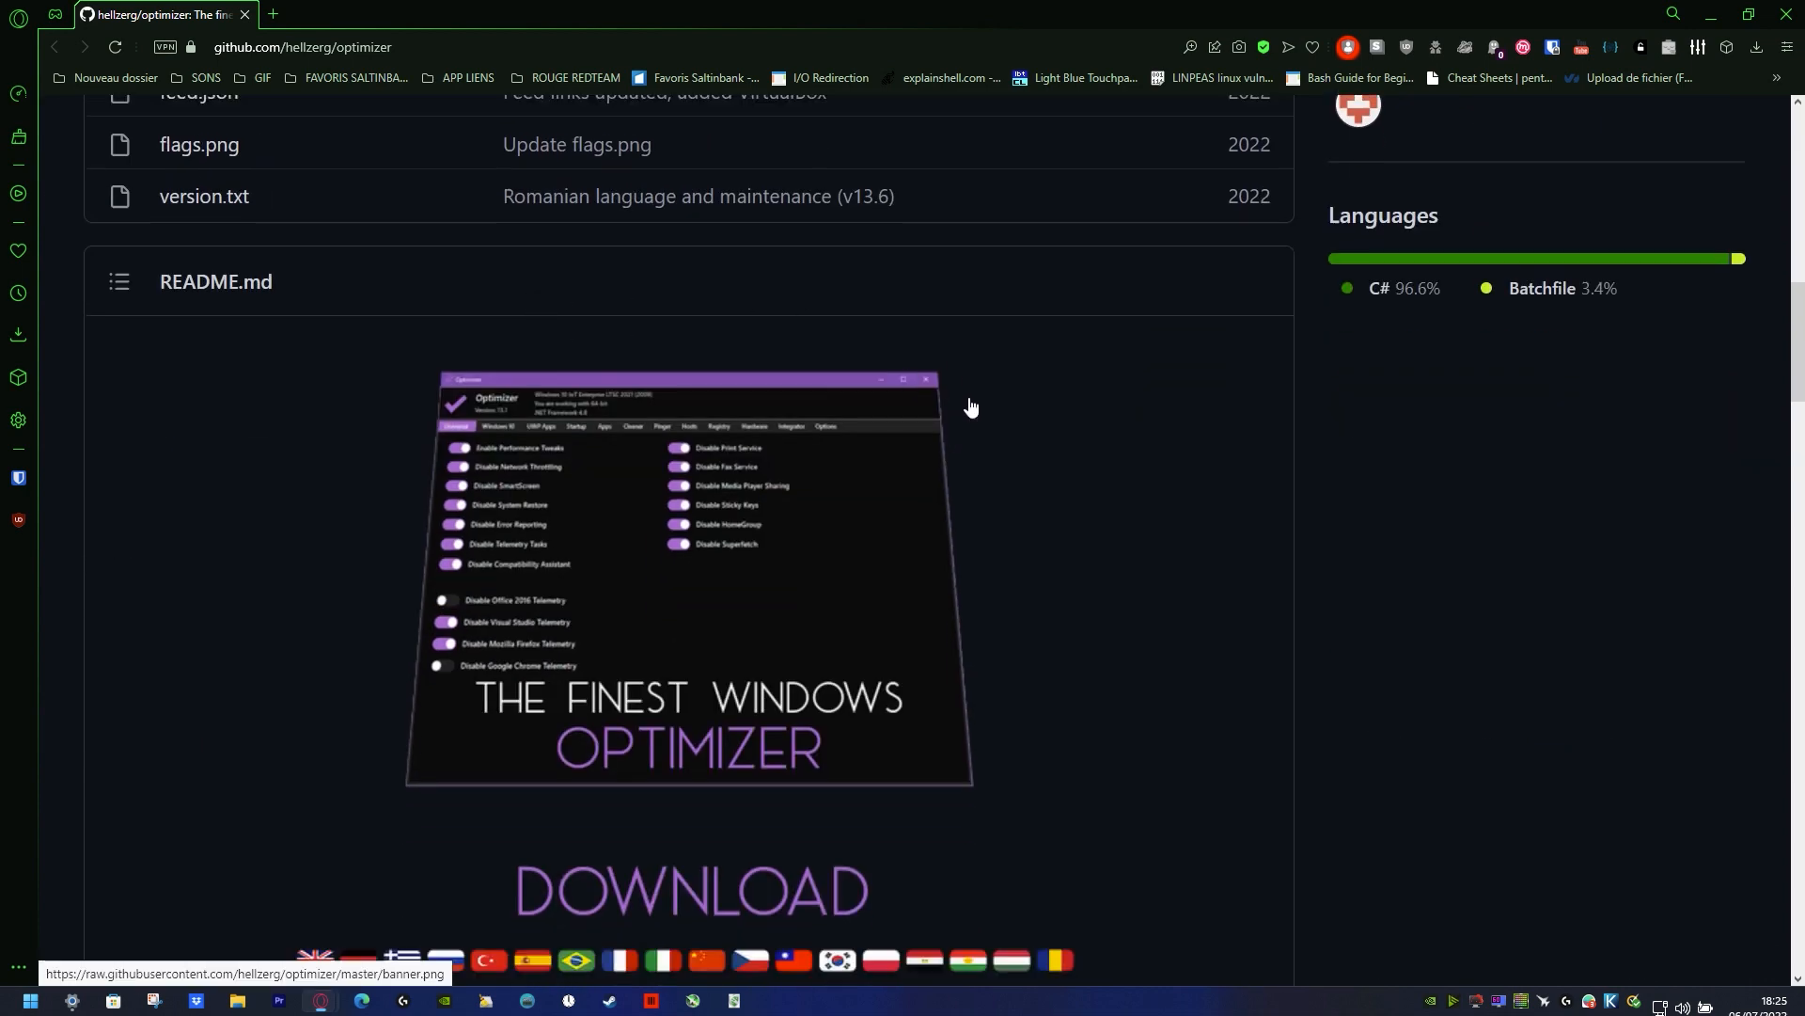
{"action": "scroll", "coordinate": [970, 406], "scroll_direction": "down", "scroll_amount": 6}
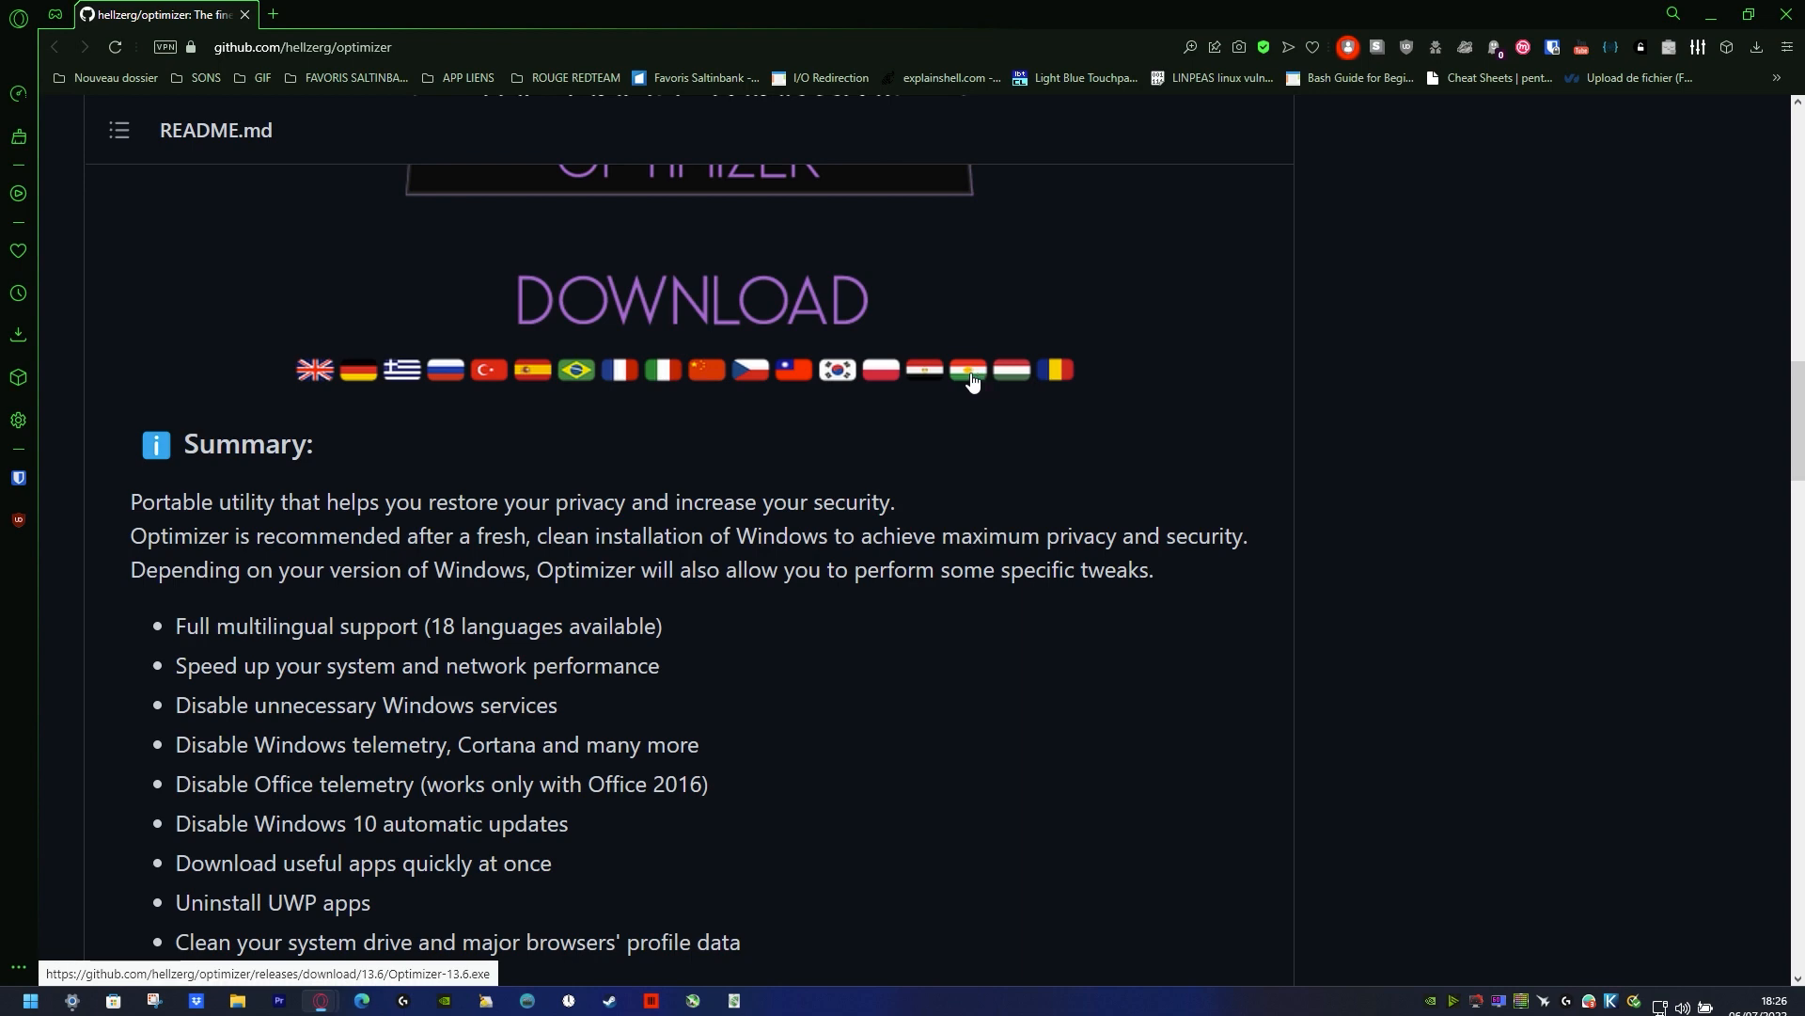
{"action": "scroll", "coordinate": [968, 380], "scroll_direction": "down", "scroll_amount": 10}
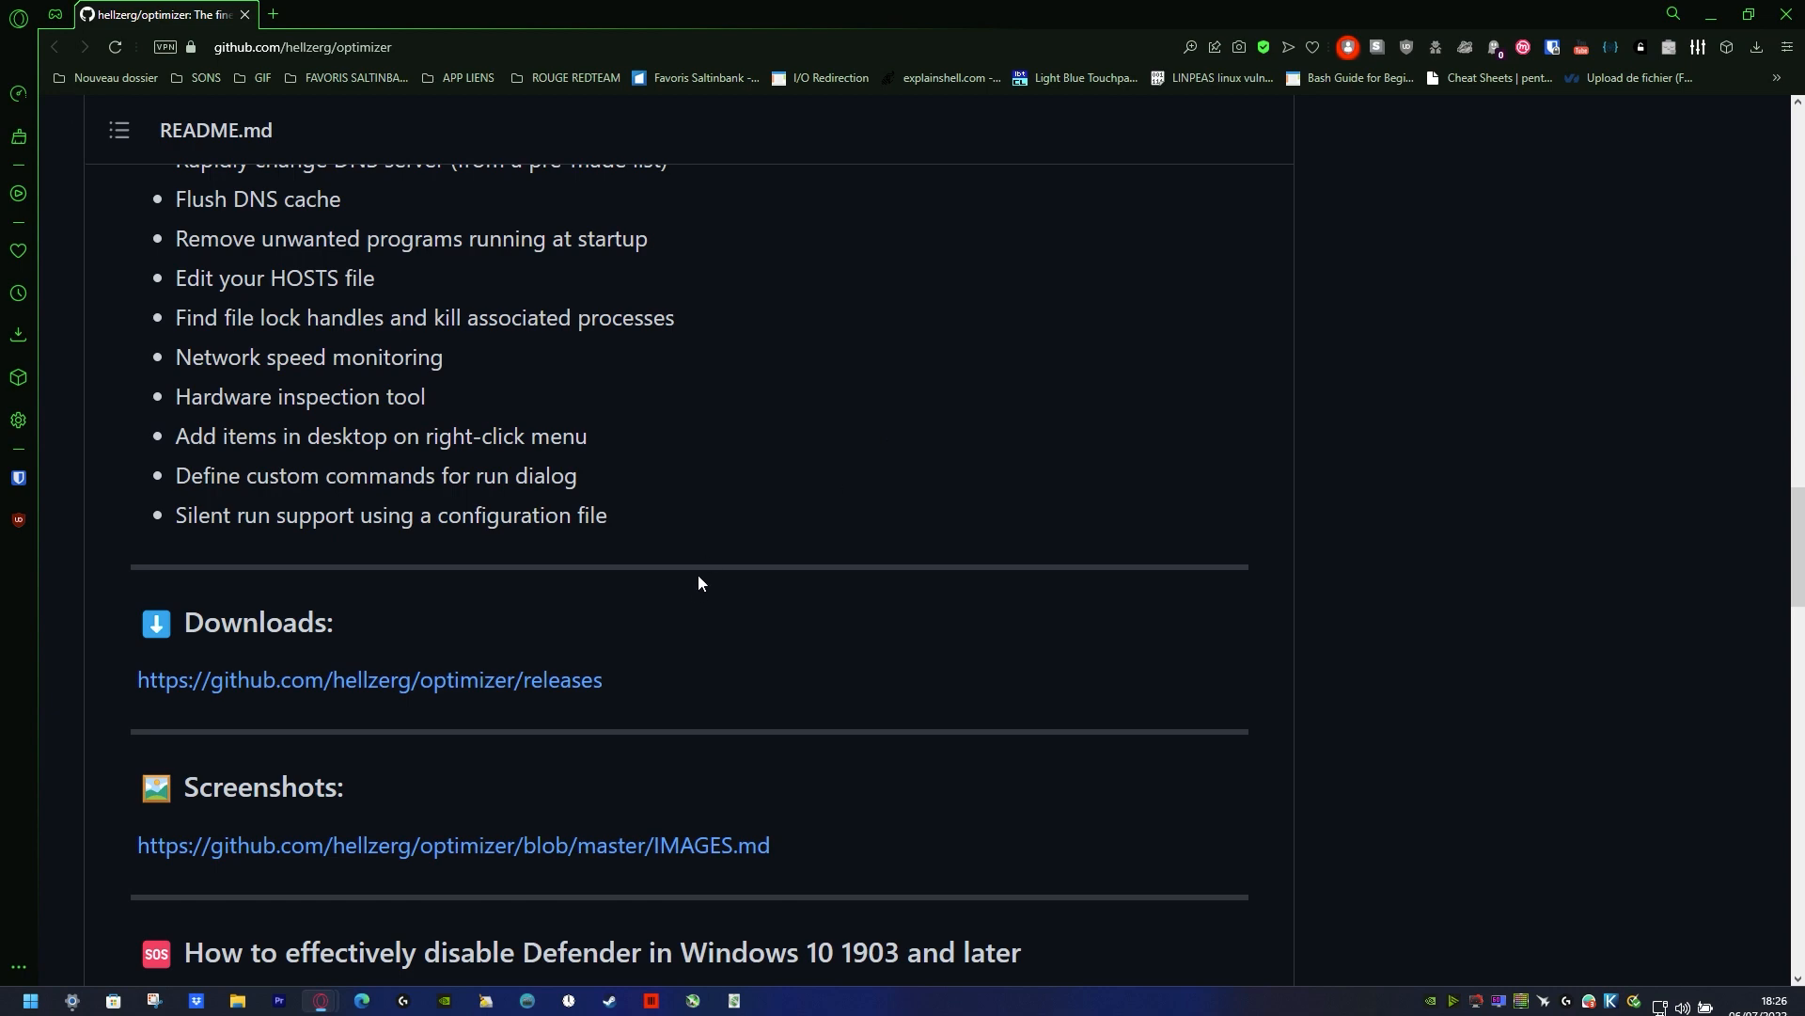
{"action": "left_click", "coordinate": [547, 679]}
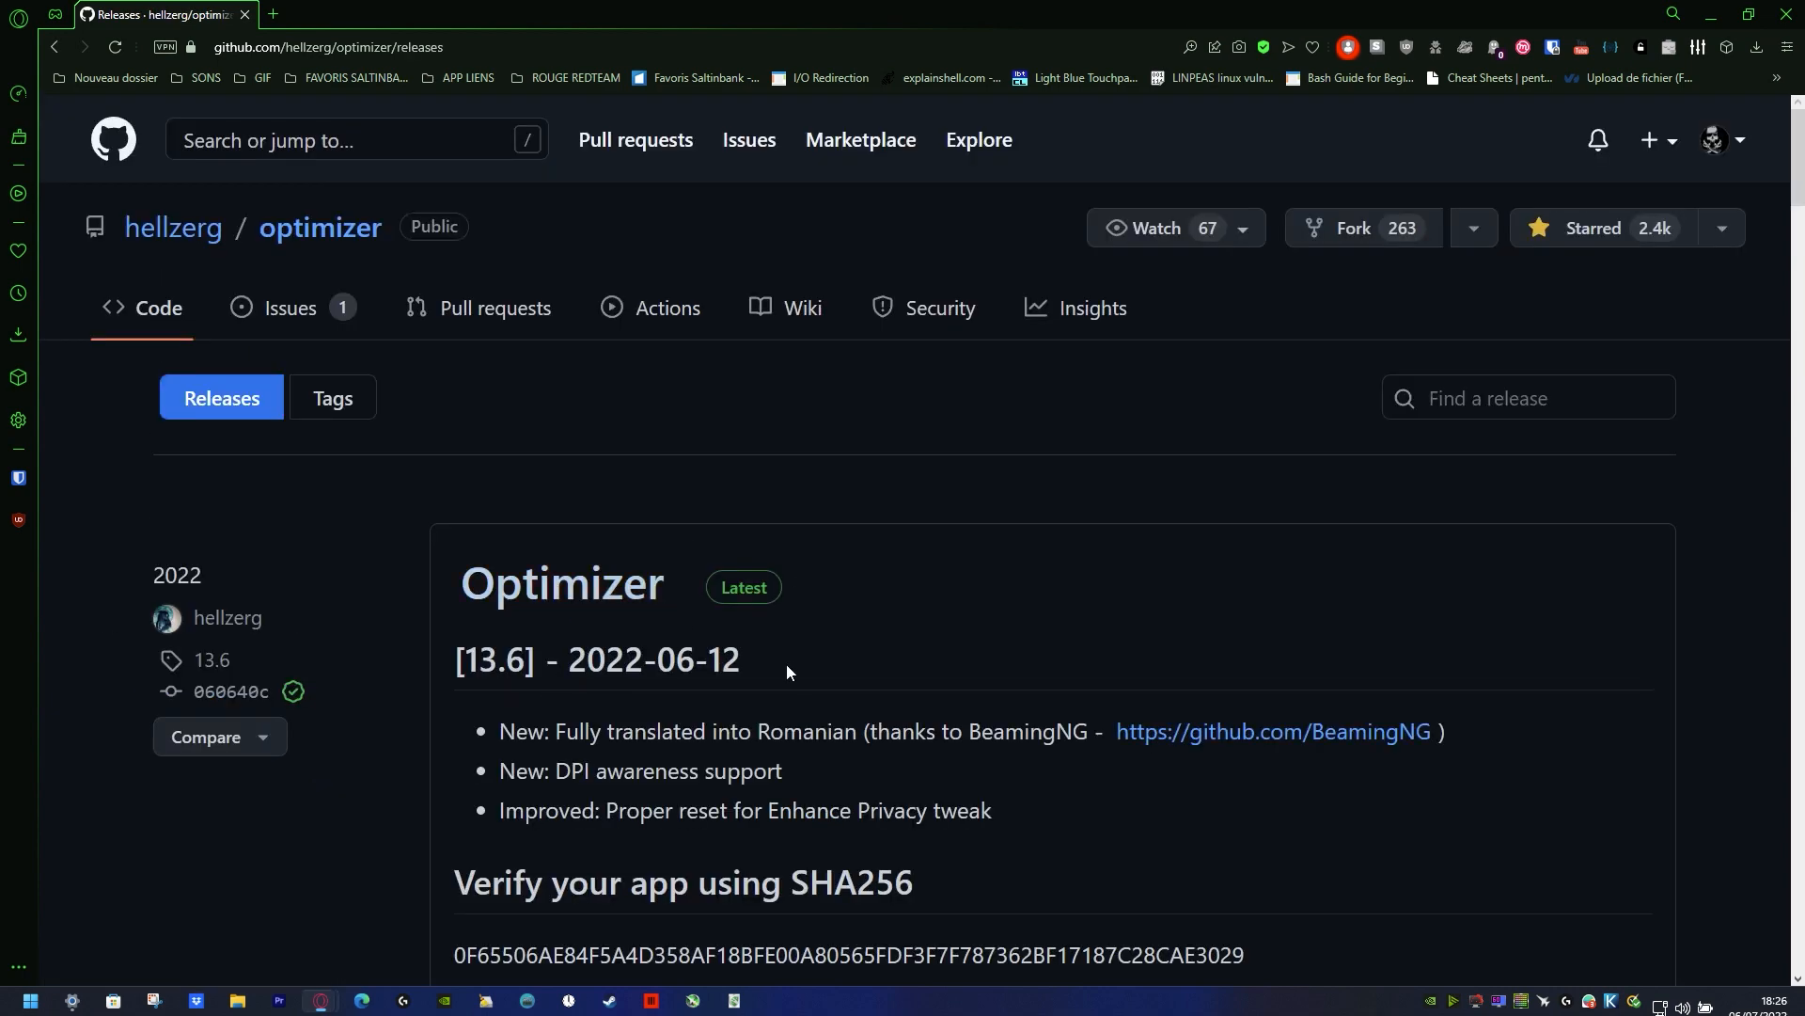
Step: Download Optimizer-13.6.exe from the latest release and save it in the Téléchargements folder
{"action": "scroll", "coordinate": [786, 664], "scroll_direction": "down", "scroll_amount": 3}
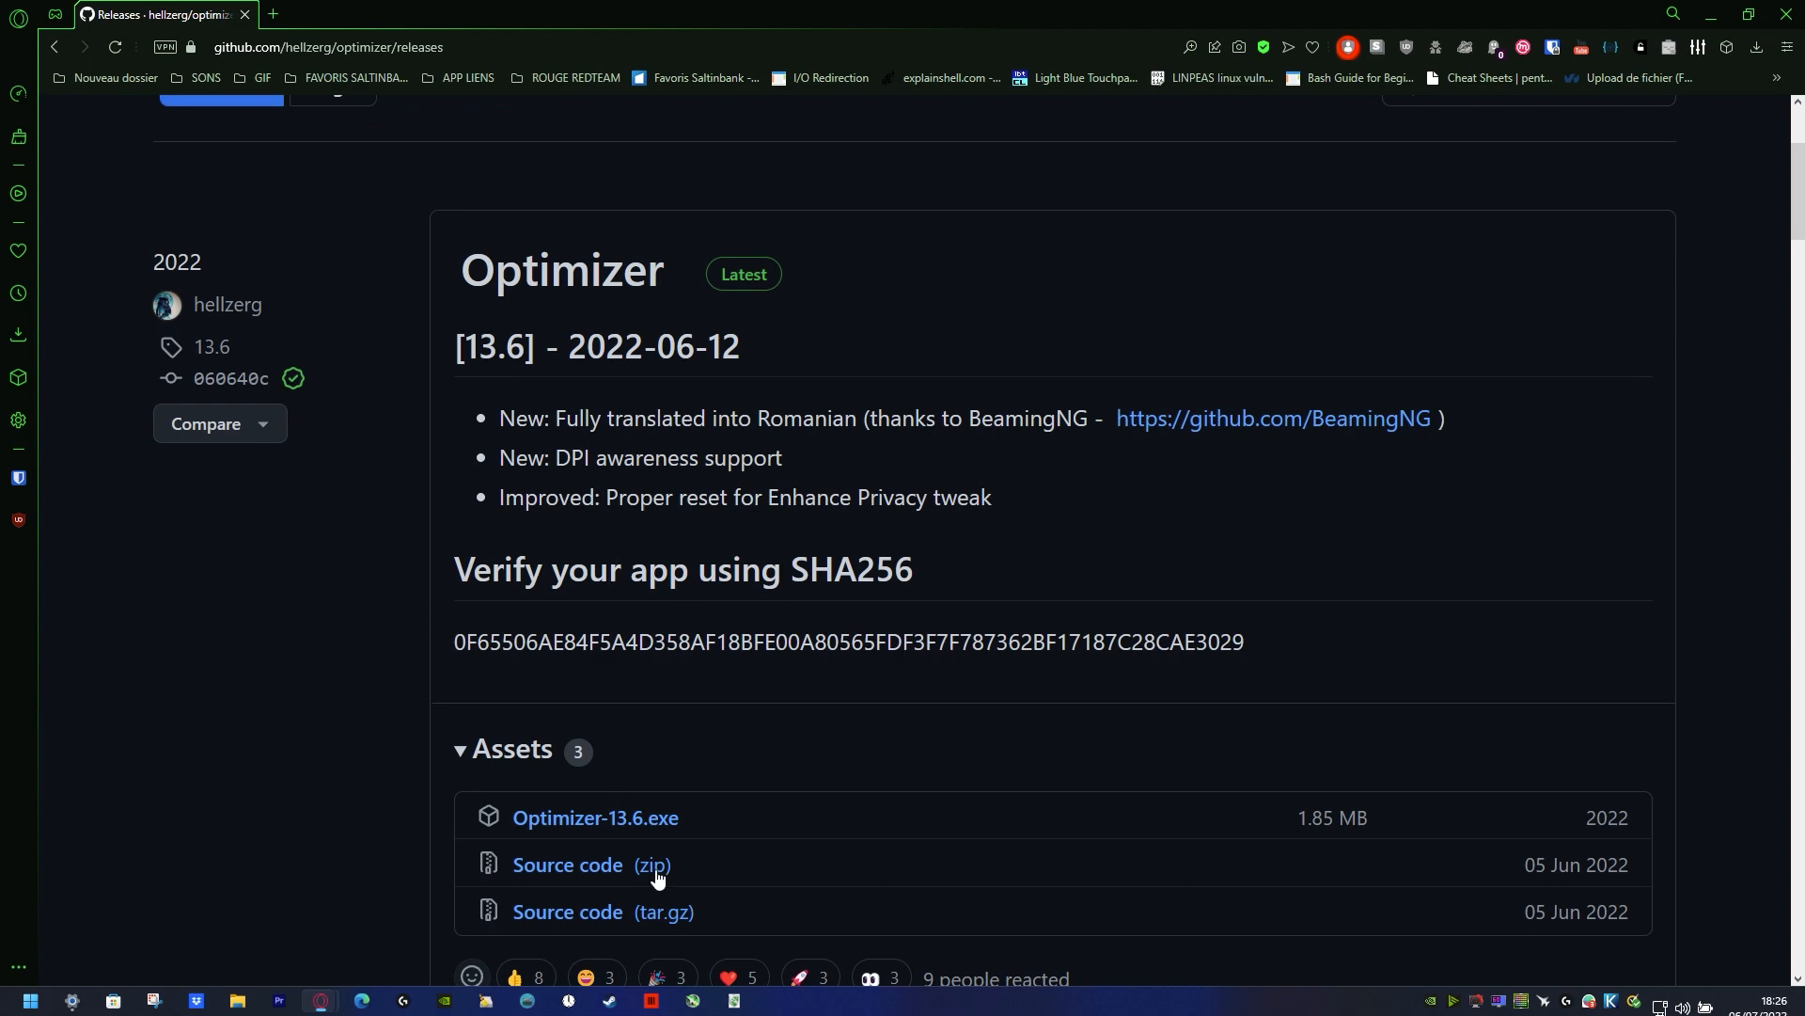
{"action": "left_click", "coordinate": [609, 814]}
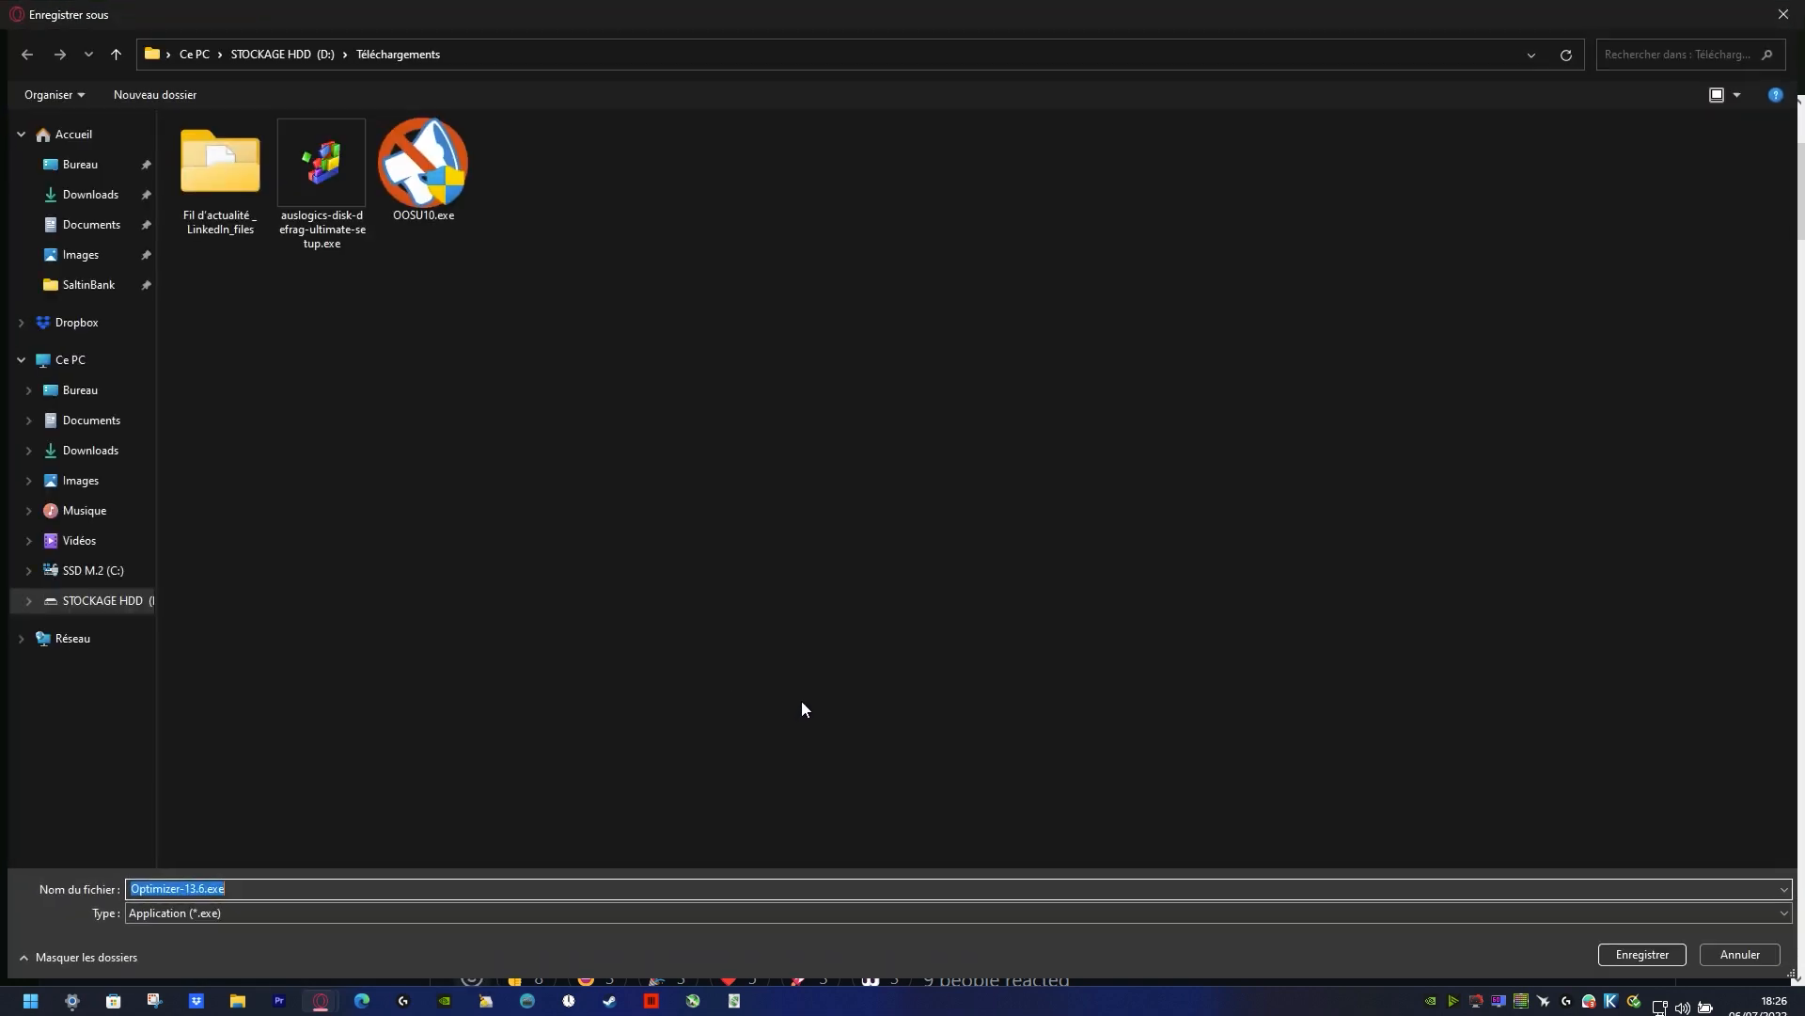
{"action": "left_click", "coordinate": [1626, 953]}
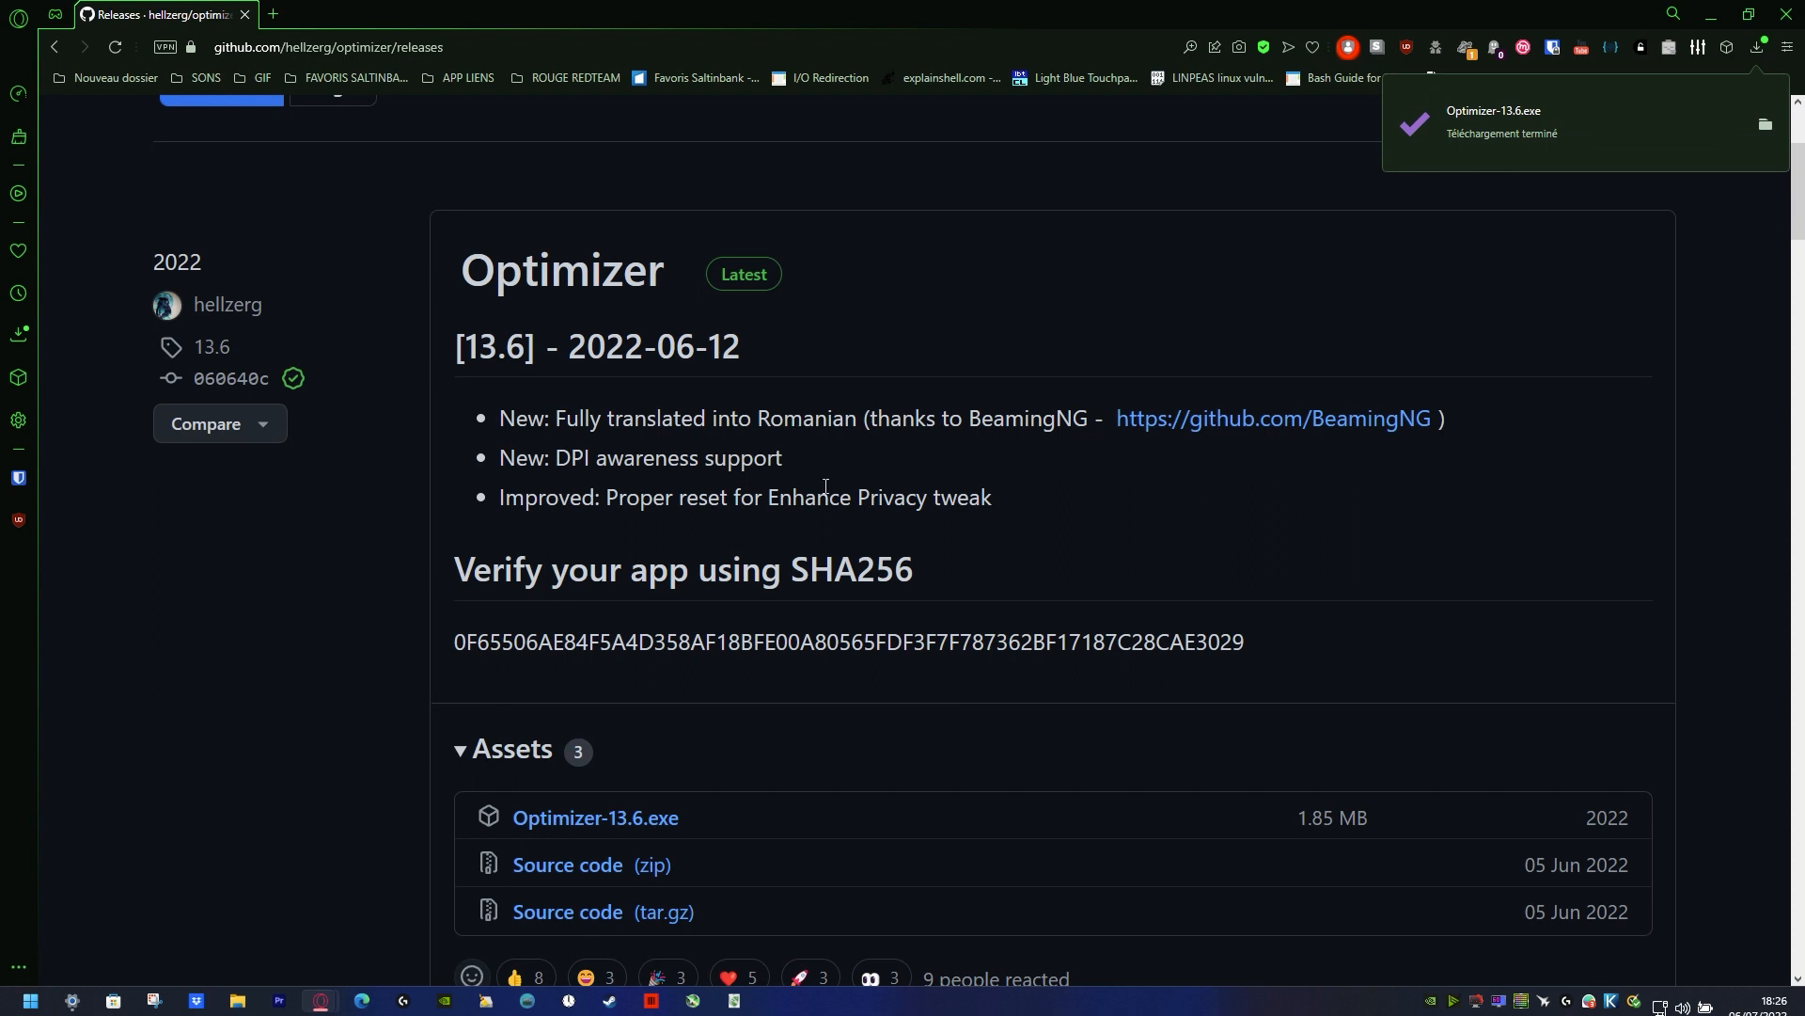
Step: Show the downloaded Optimizer-13.6.exe in its folder and move it to the desktop
{"action": "left_click", "coordinate": [1766, 126]}
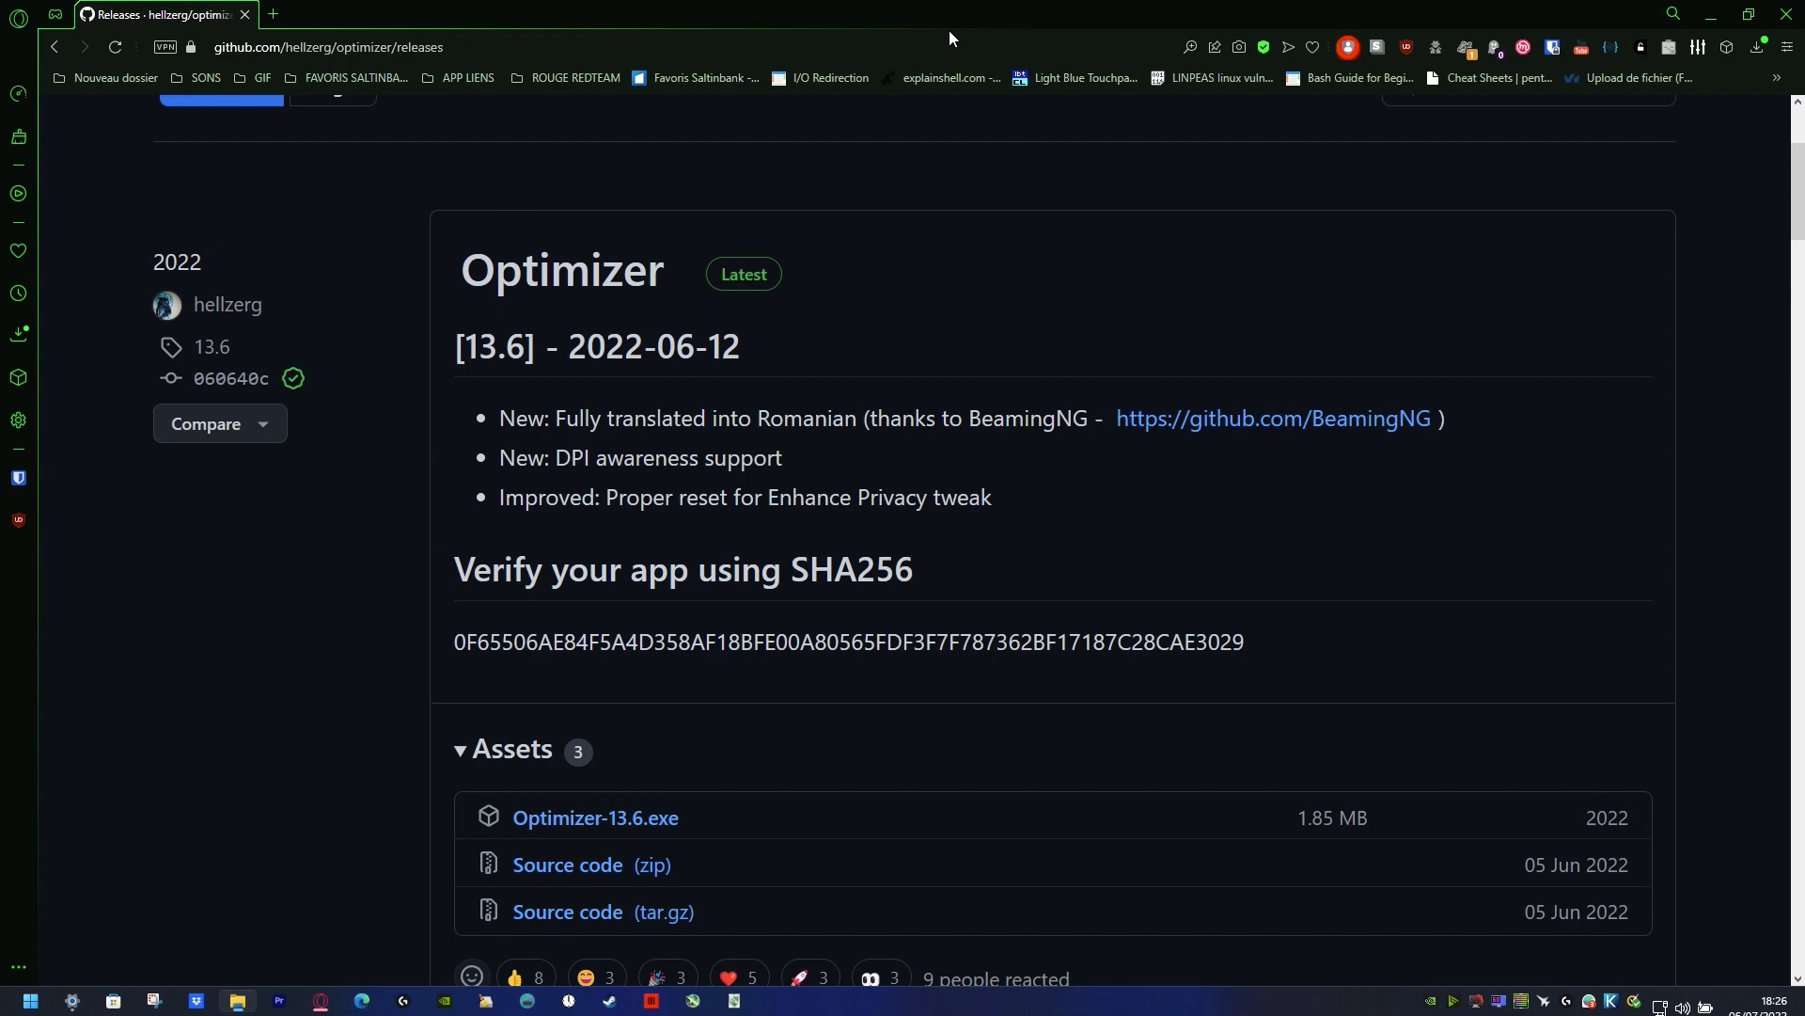
{"action": "left_click_drag", "start_coordinate": [940, 11], "coordinate": [992, 167]}
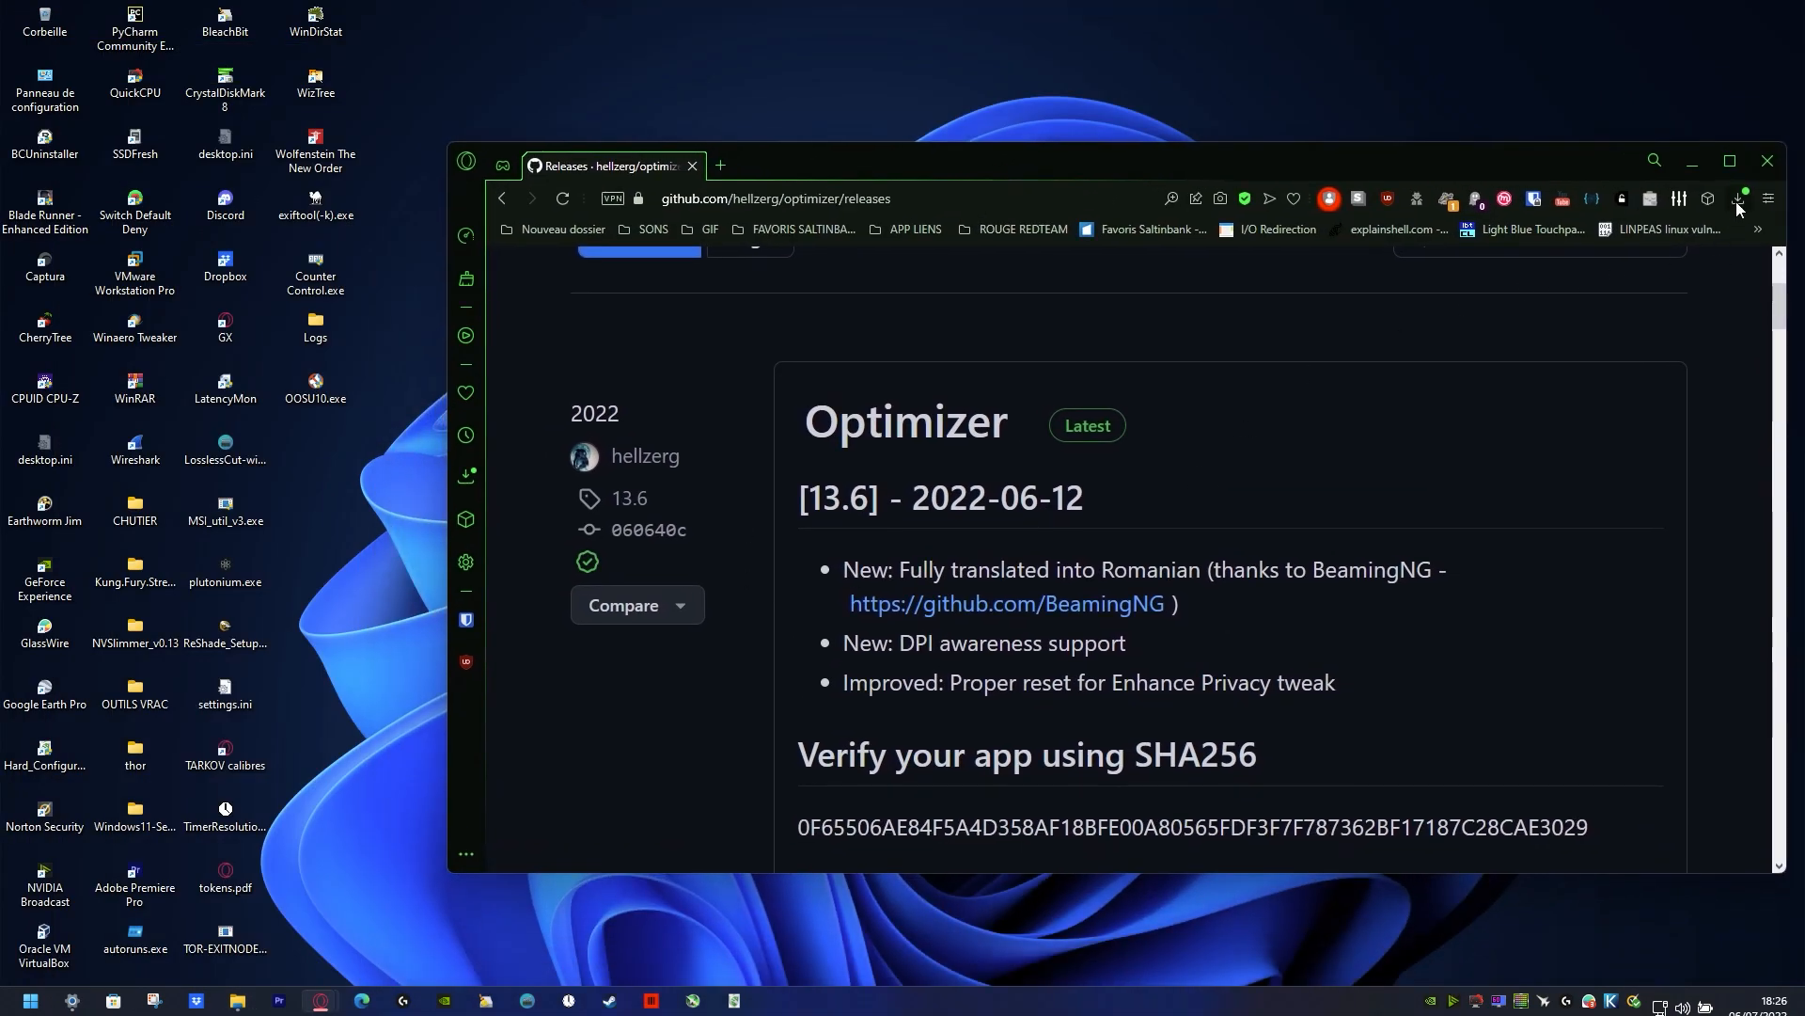
{"action": "left_click", "coordinate": [1738, 199]}
{"action": "left_click", "coordinate": [688, 469]}
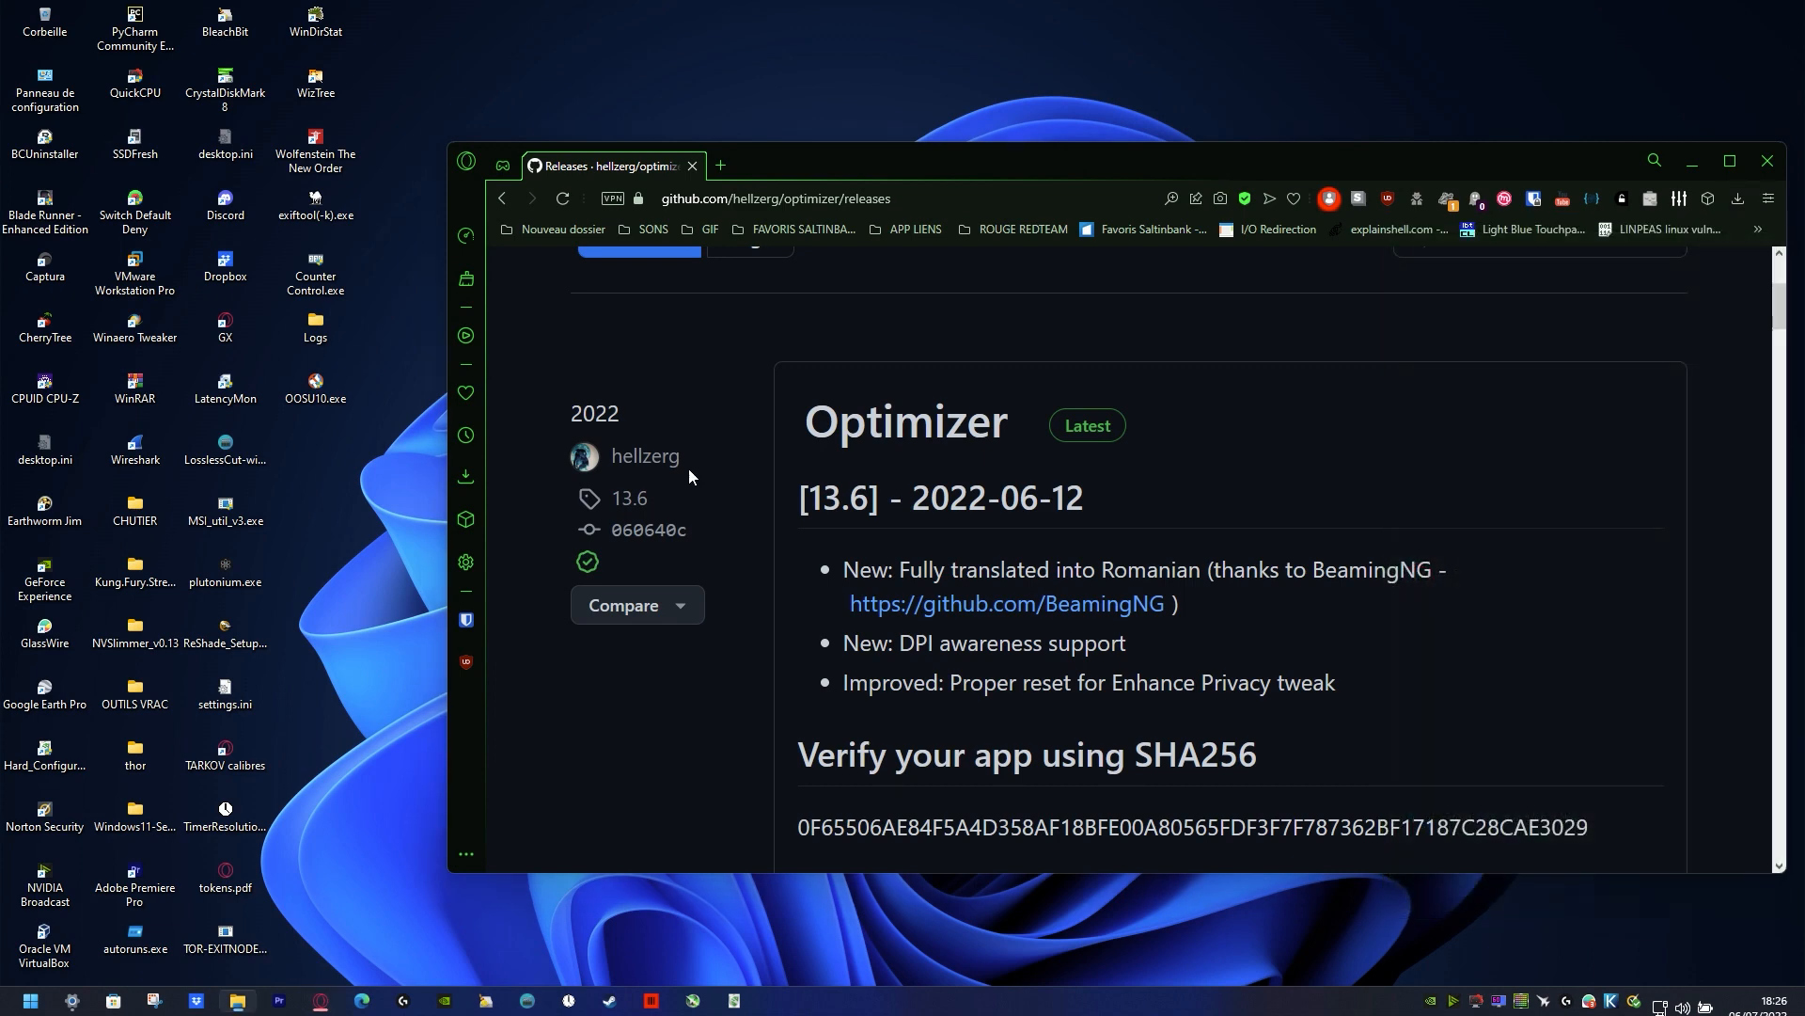
{"action": "left_click_drag", "start_coordinate": [0, 581], "coordinate": [365, 536]}
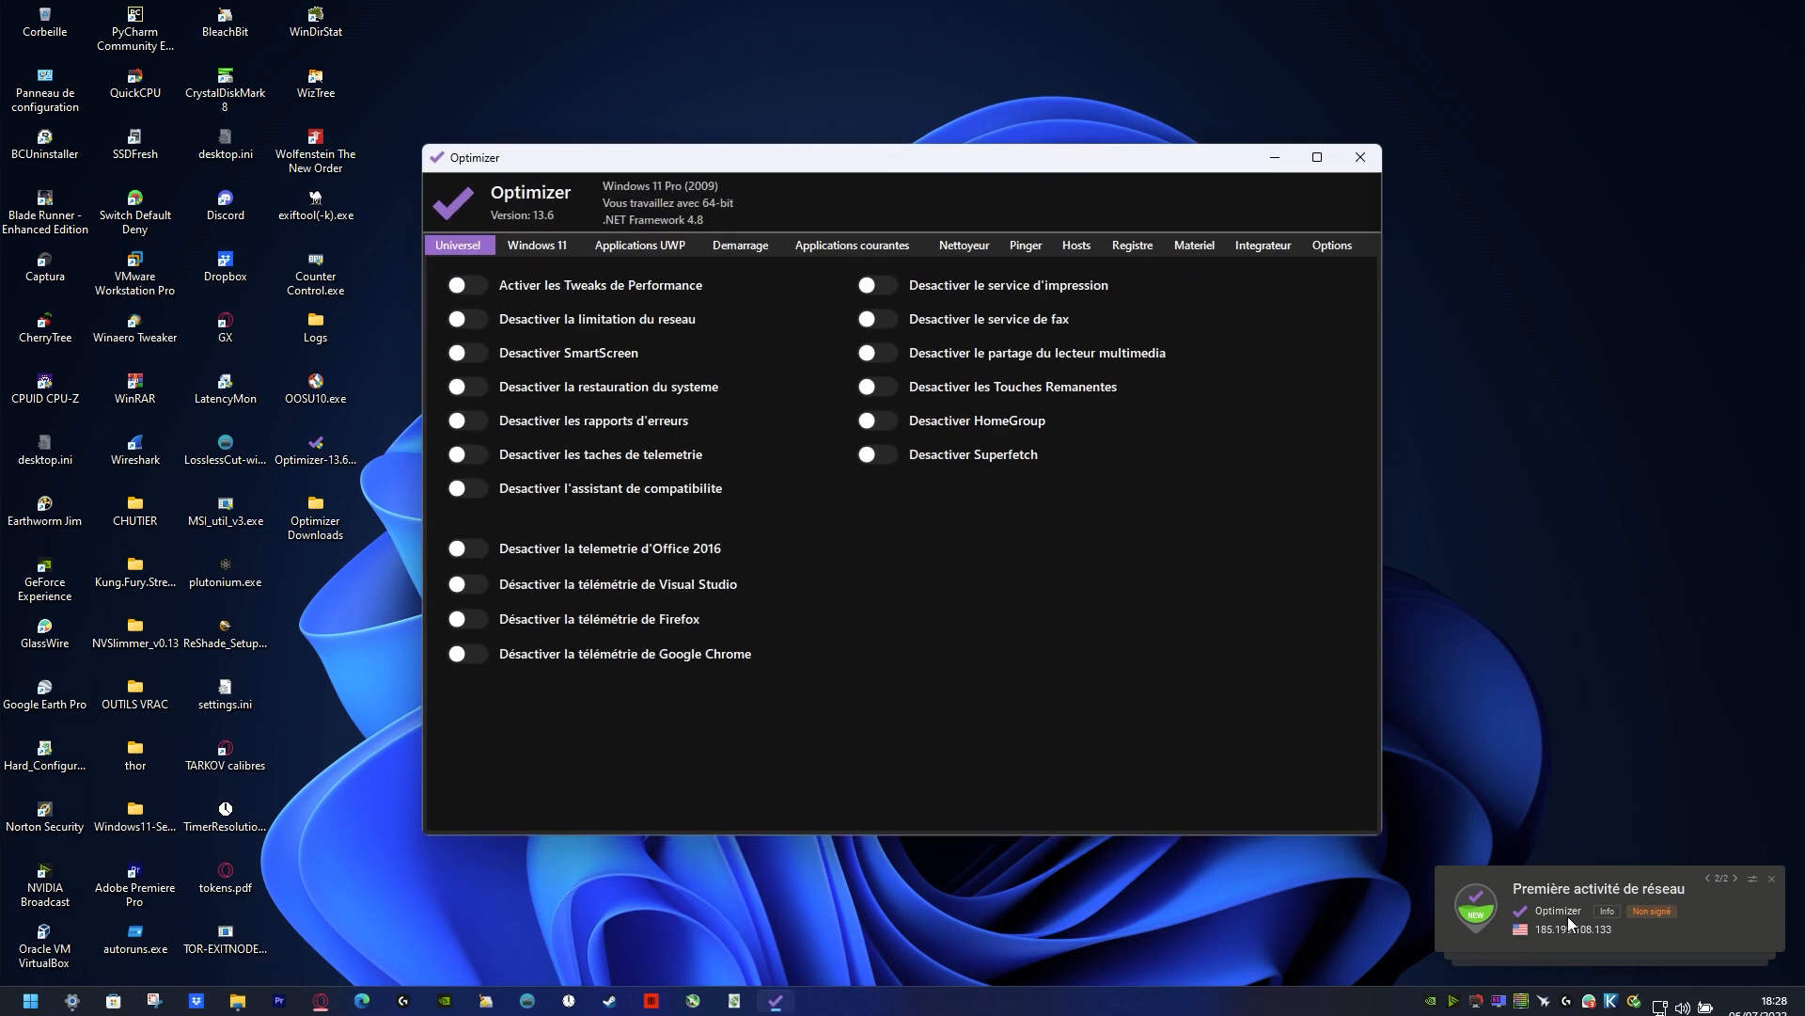
Step: Look over Optimizer's Windows 11 options, return to the Universel options and maximize the window
{"action": "left_click", "coordinate": [534, 246]}
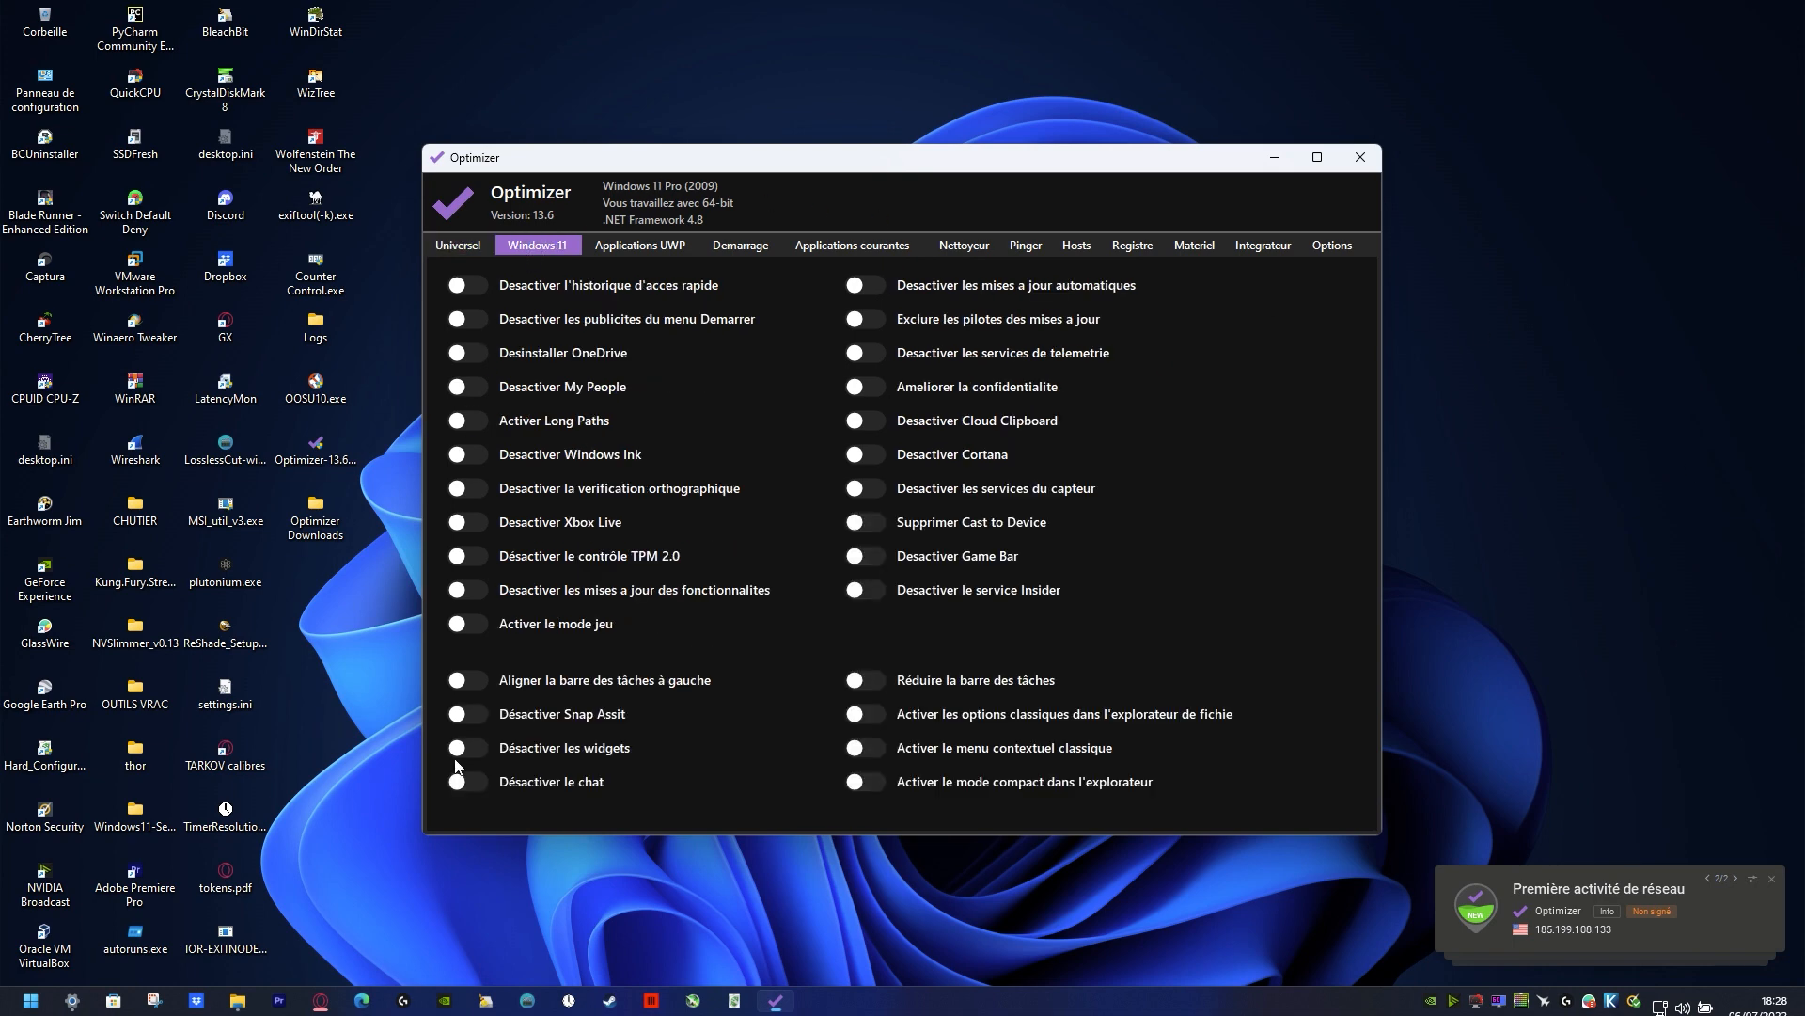
{"action": "left_click", "coordinate": [458, 247]}
{"action": "double_click", "coordinate": [611, 160]}
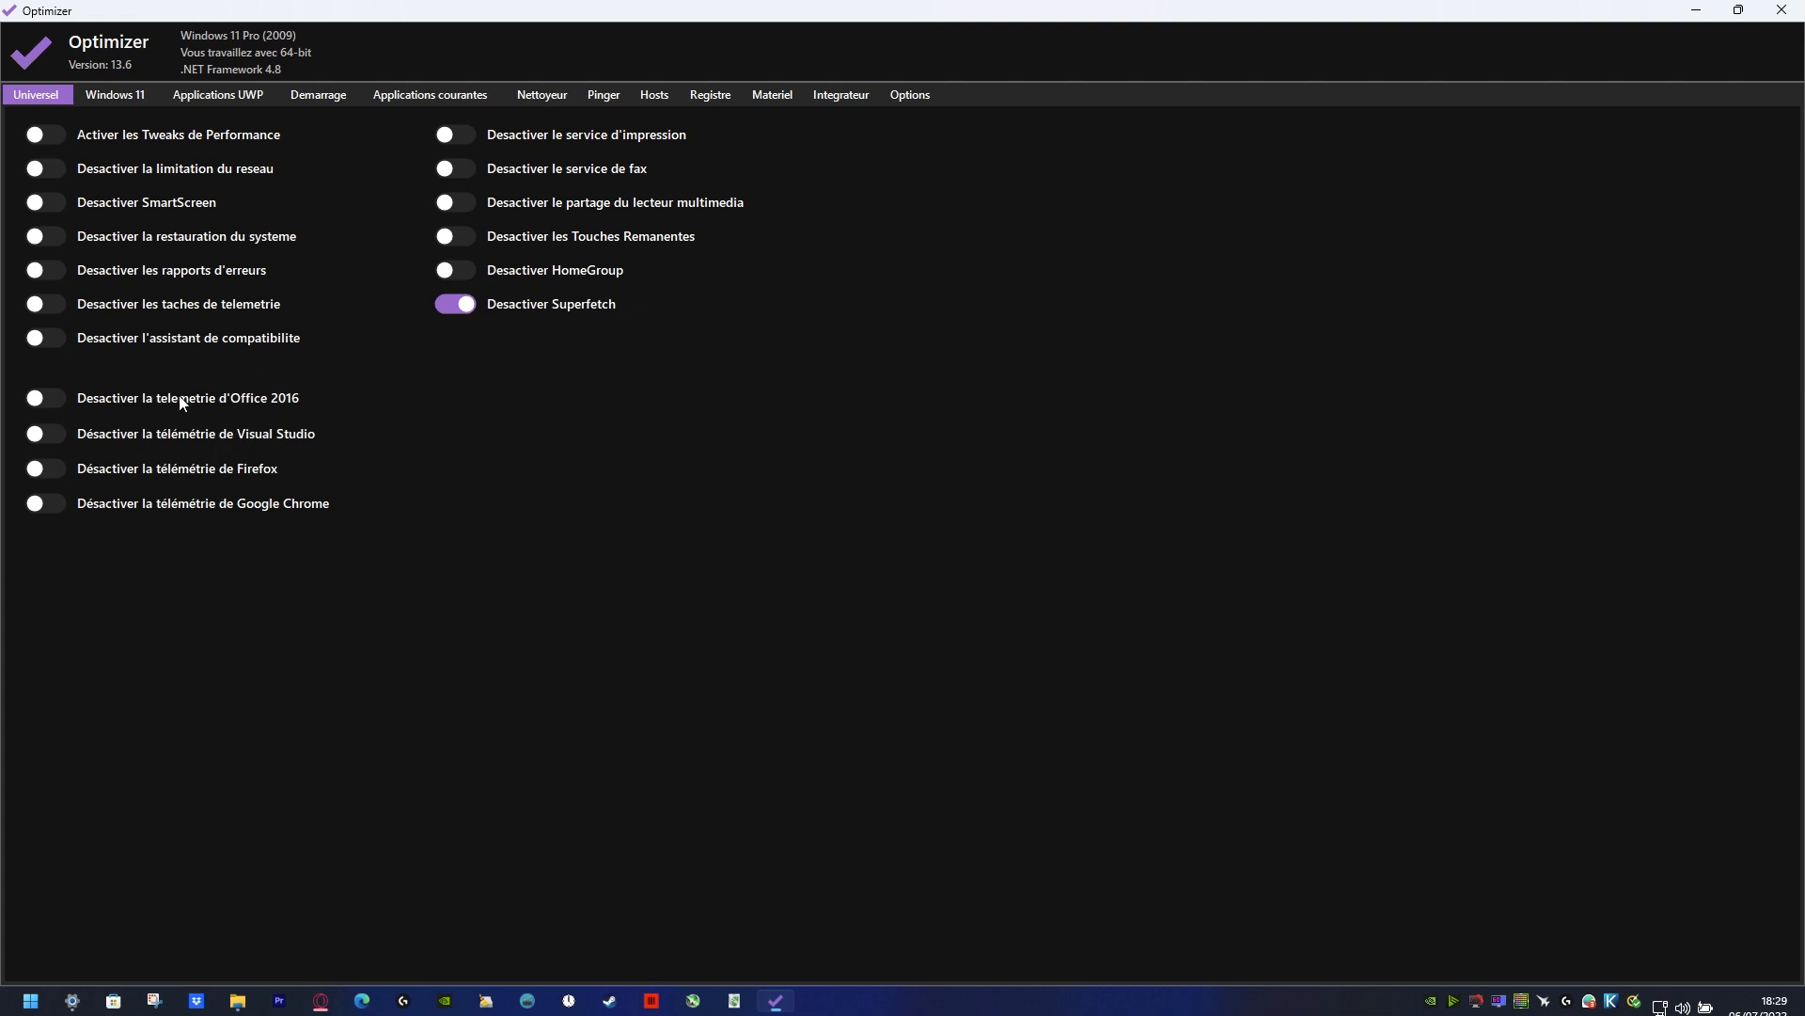
Step: Switch on the options disabling network limitation, error reports, telemetry tasks, and the telemetry of Office 2016, Visual Studio, Firefox and Google Chrome
{"action": "left_click", "coordinate": [49, 432]}
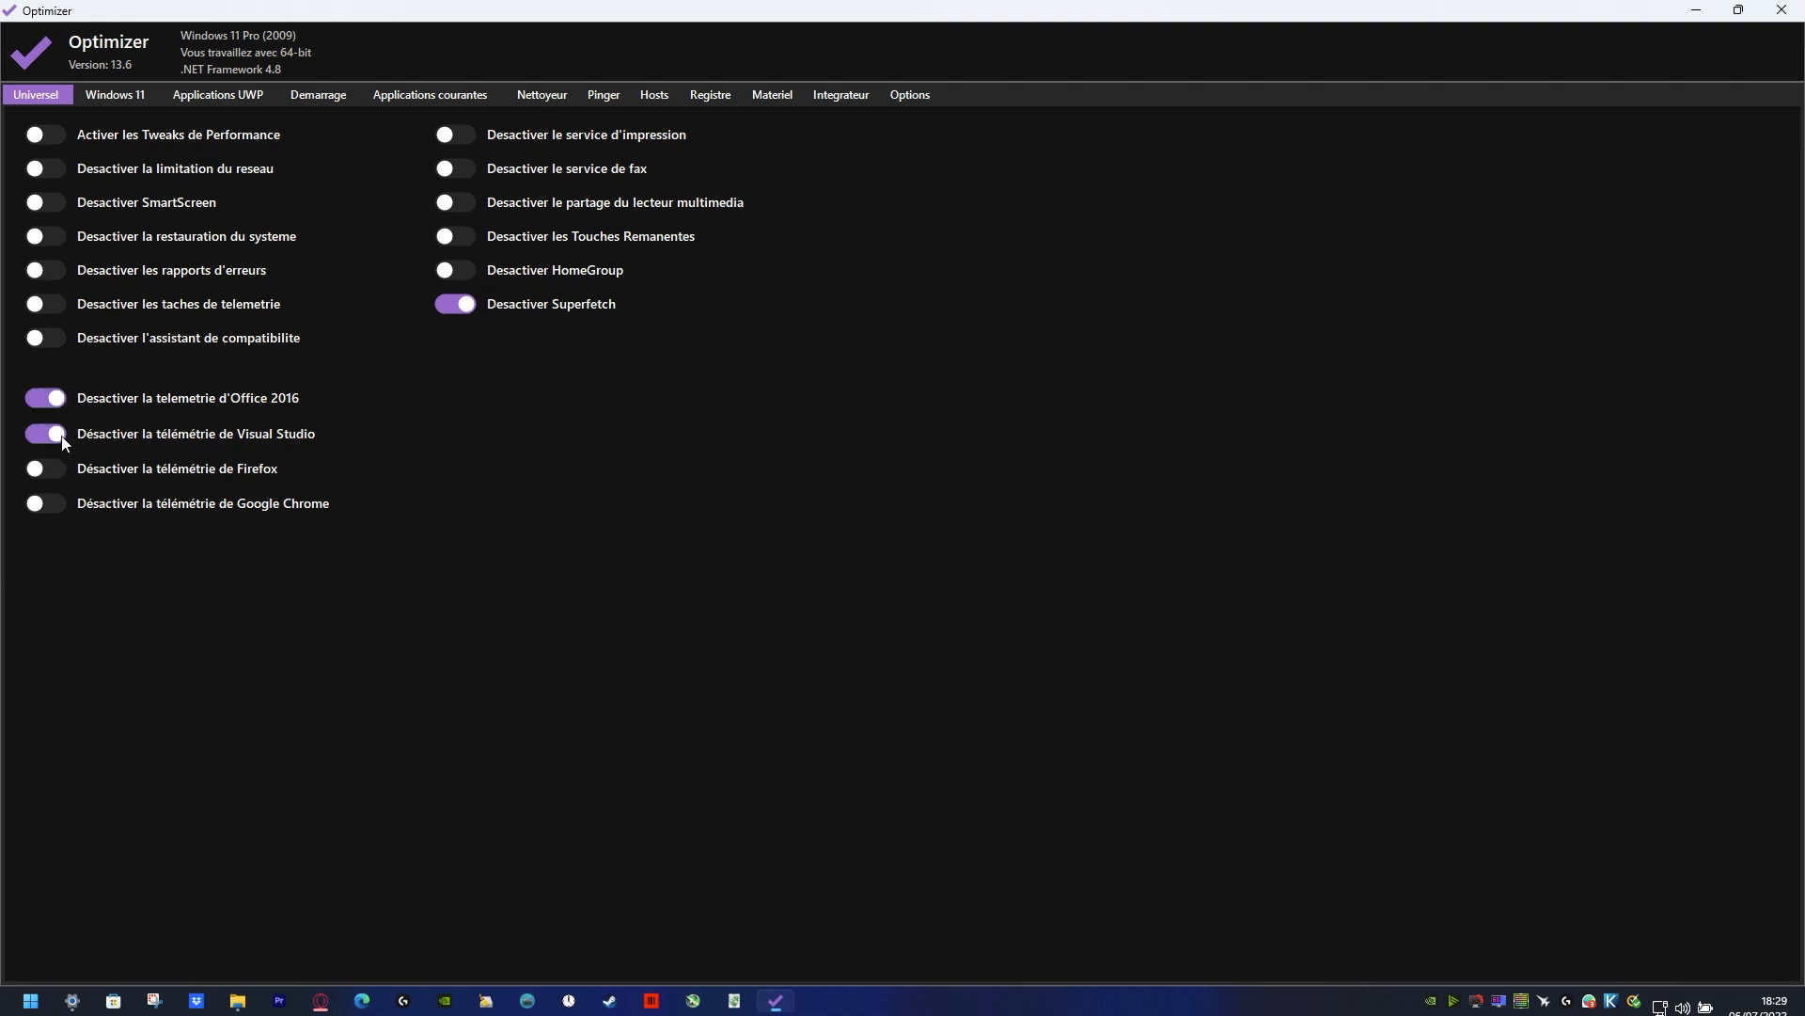
{"action": "left_click", "coordinate": [51, 509]}
{"action": "mouse_move", "coordinate": [133, 197]}
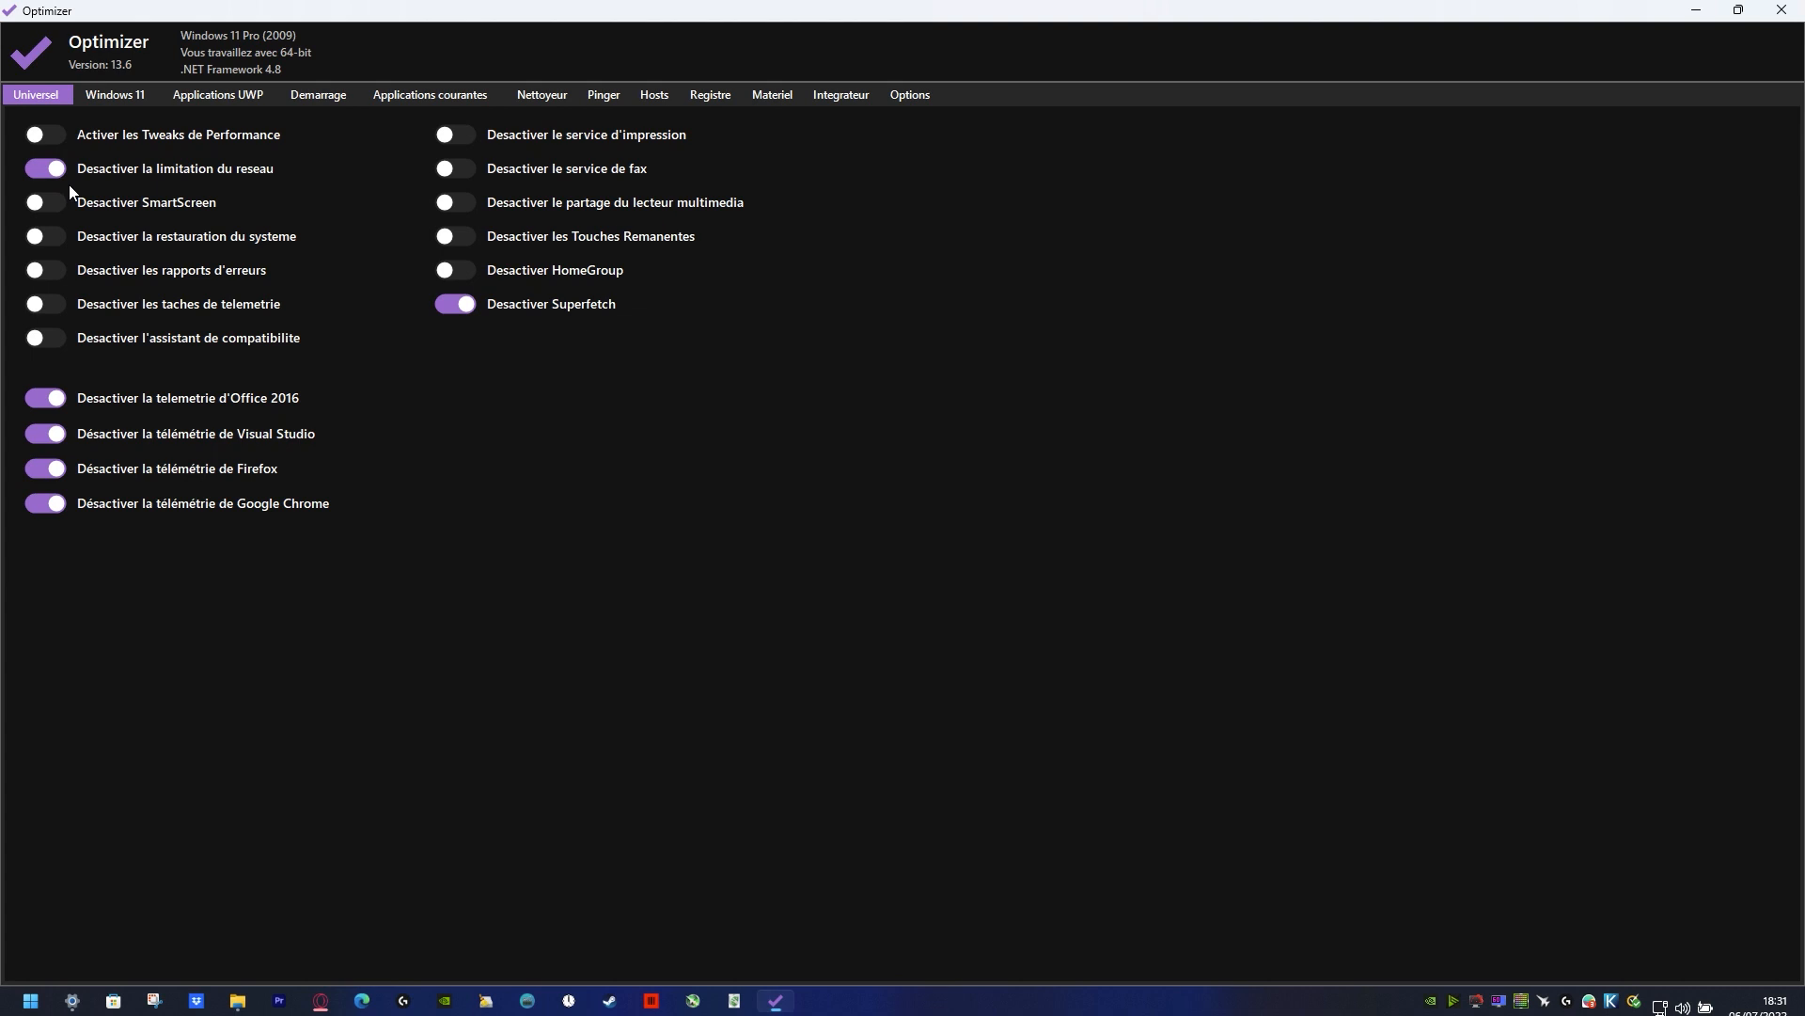
{"action": "mouse_move", "coordinate": [82, 231]}
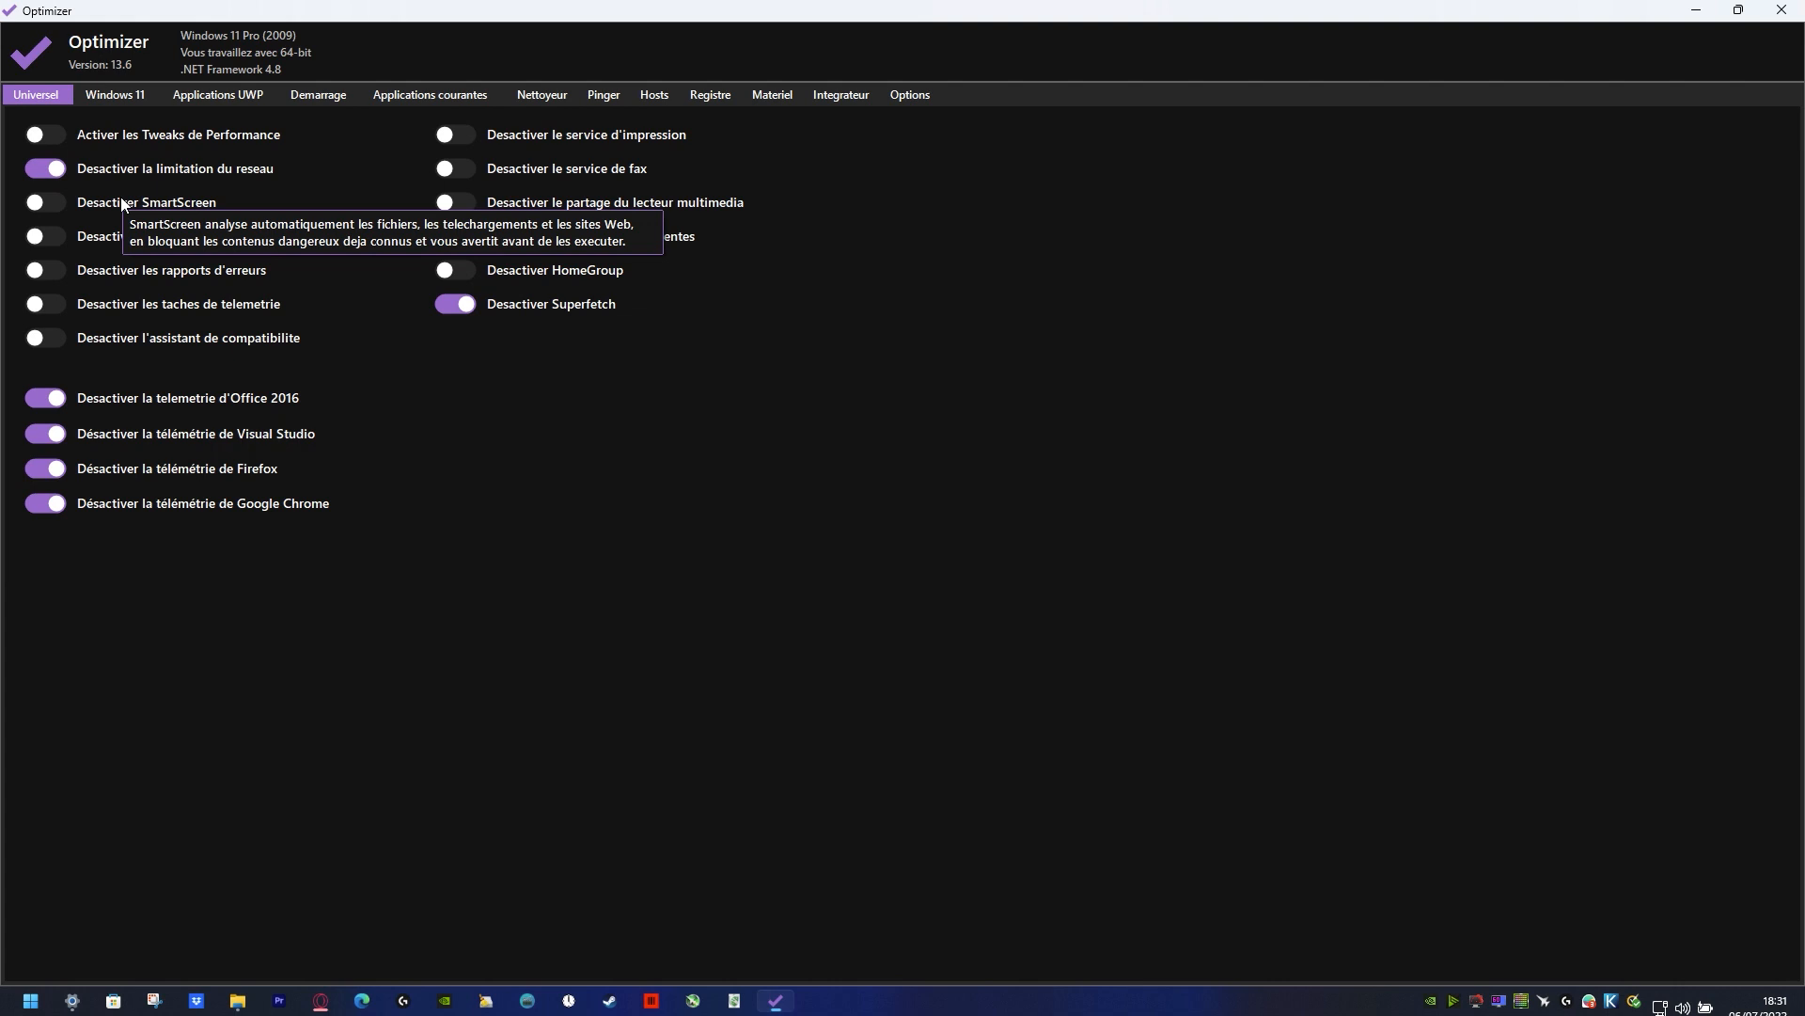
{"action": "left_click", "coordinate": [51, 309]}
{"action": "left_click", "coordinate": [51, 309]}
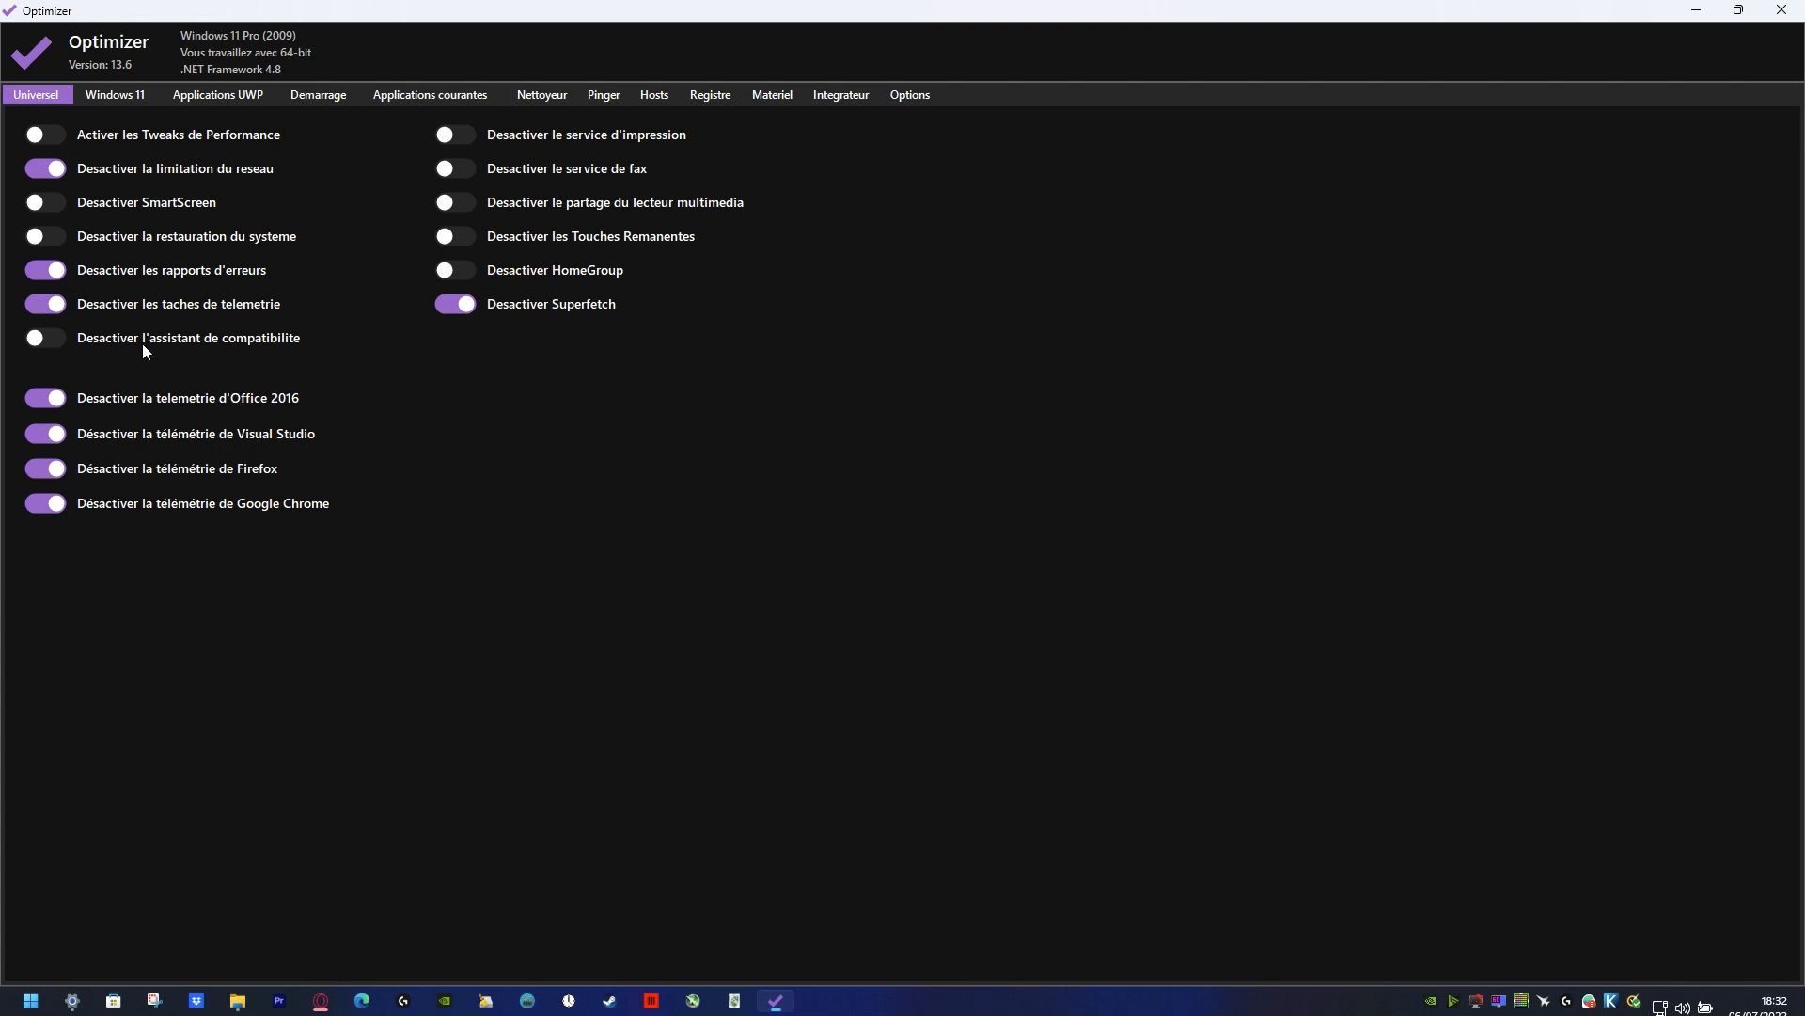
Step: Switch on the performance tweaks and the options disabling the print service, fax service, media player sharing and Sticky Keys
{"action": "mouse_move", "coordinate": [169, 344]}
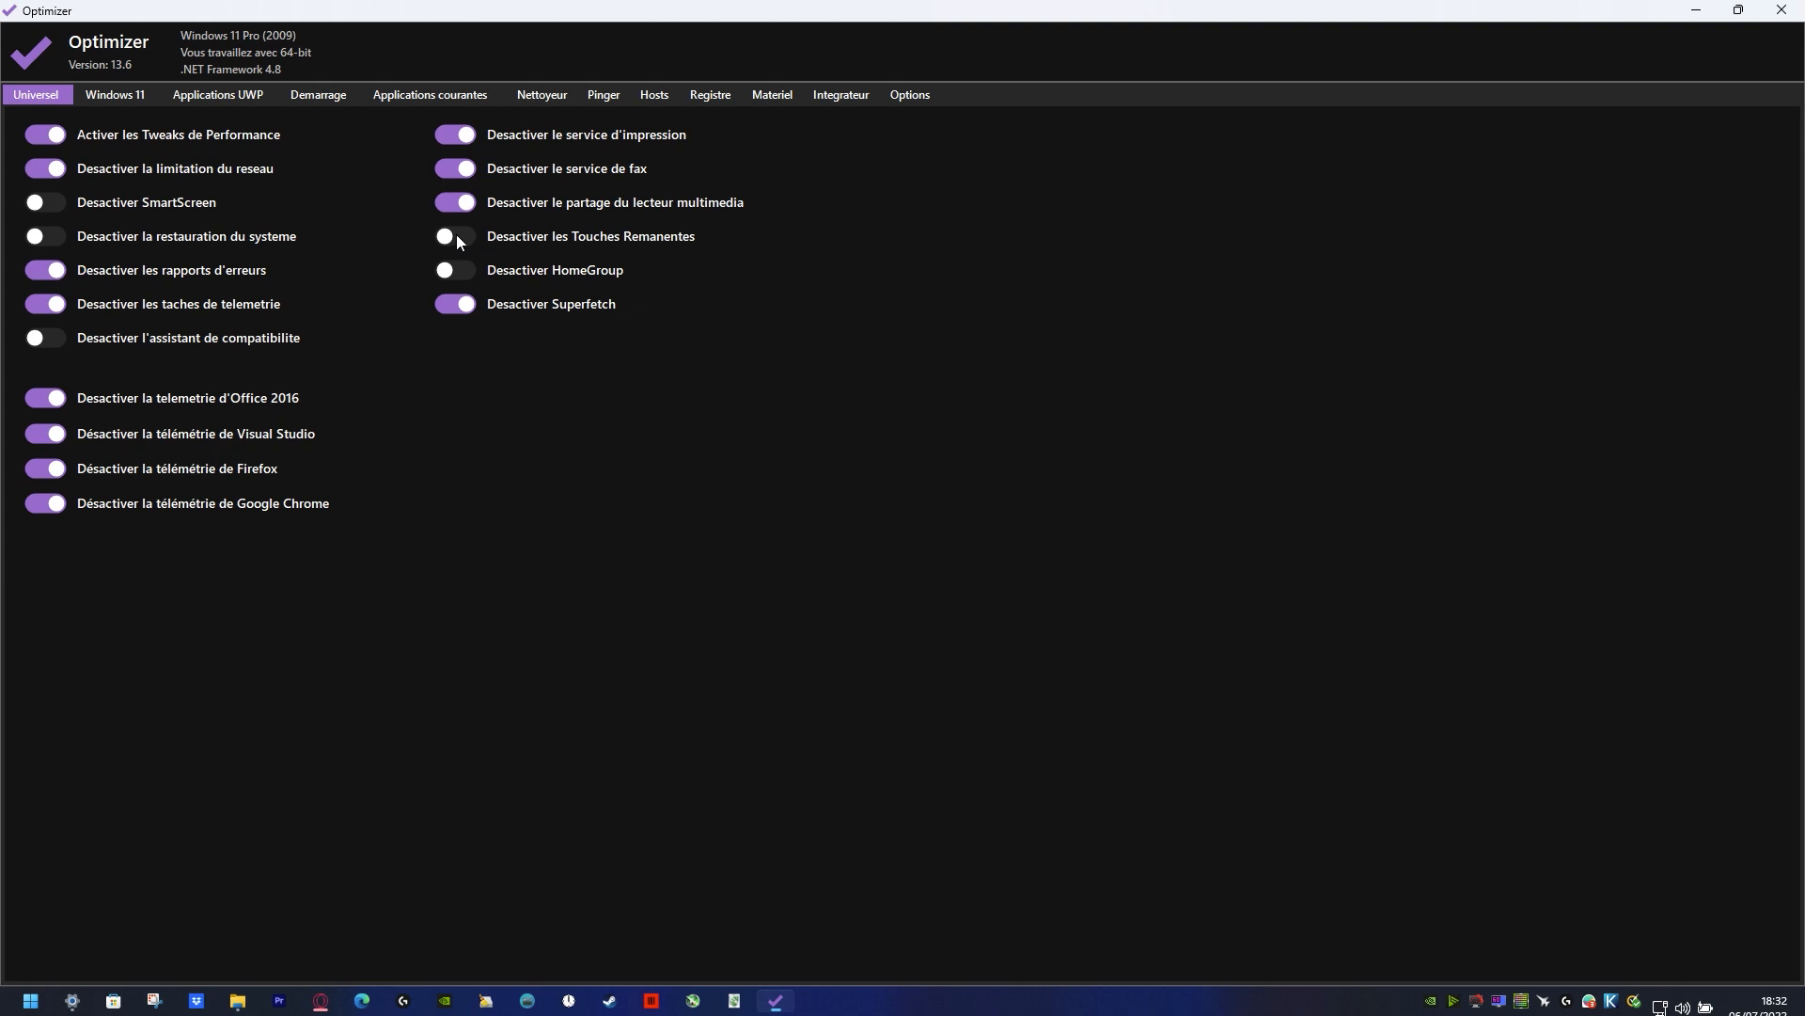
{"action": "left_click", "coordinate": [456, 239]}
Step: Switch on the OneDrive uninstallation in the Windows 11 options
{"action": "left_click", "coordinate": [131, 103]}
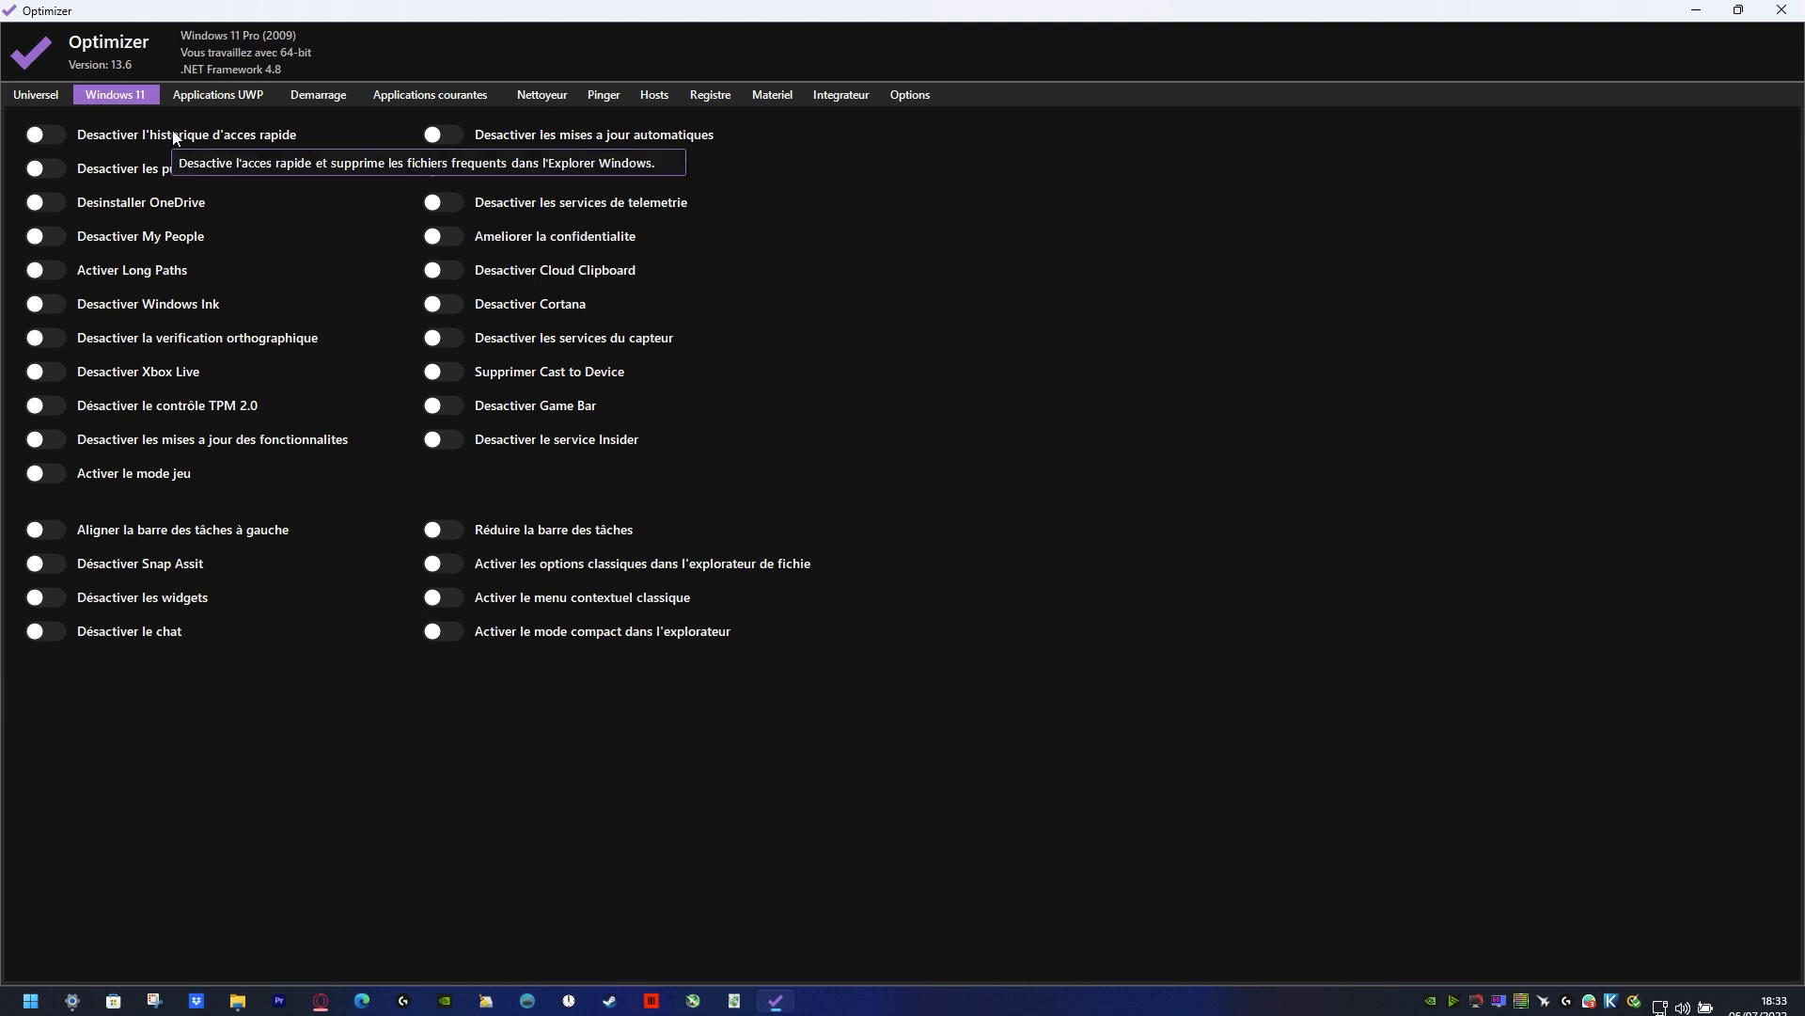
{"action": "mouse_move", "coordinate": [287, 177]}
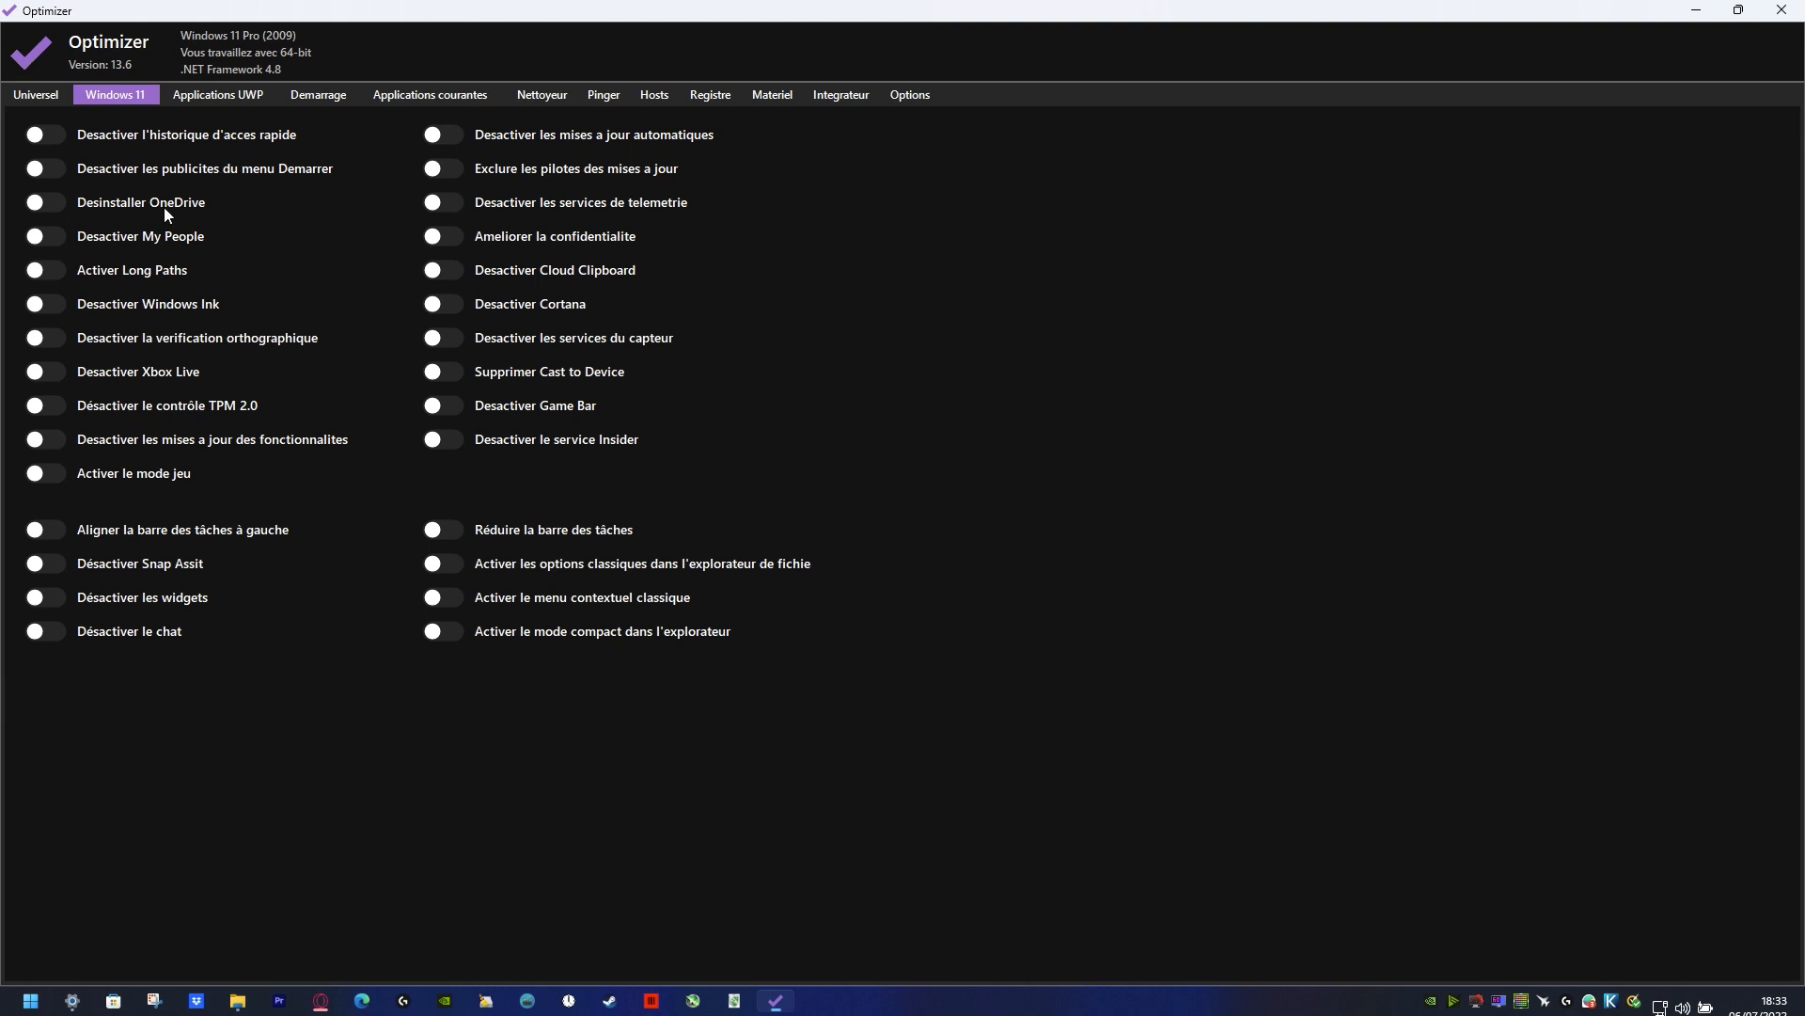
{"action": "left_click", "coordinate": [41, 205]}
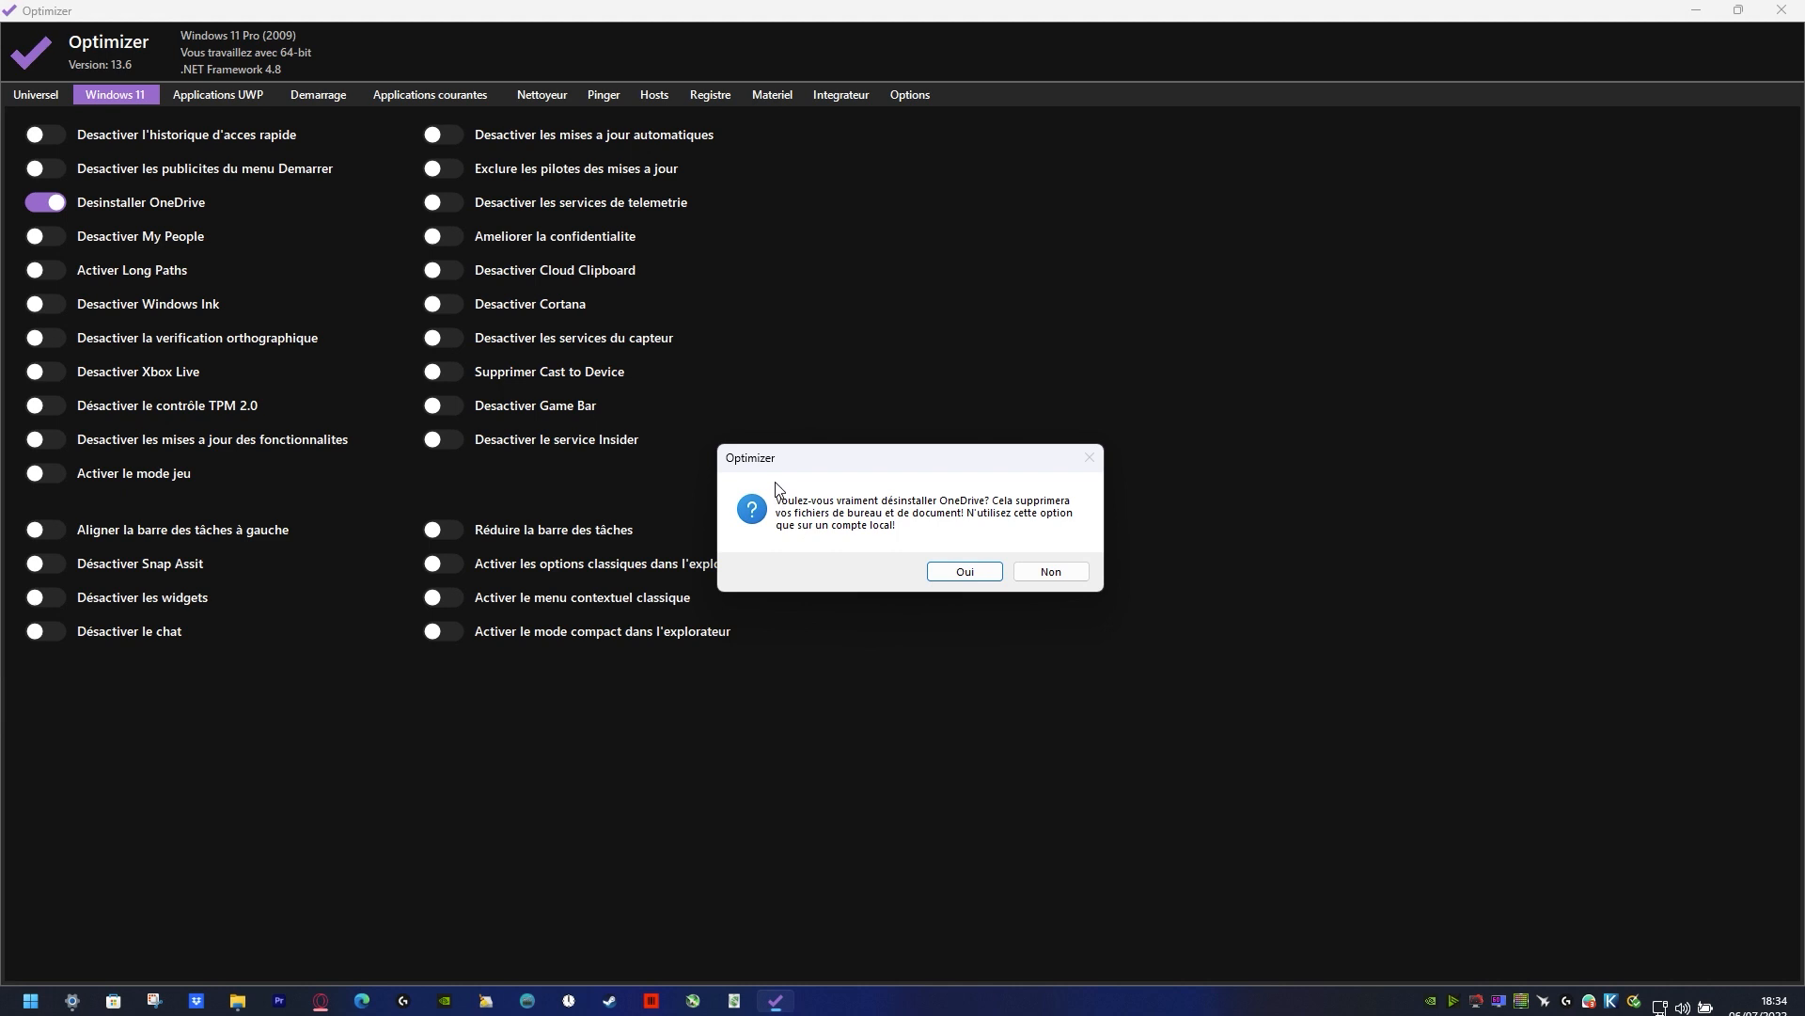
Step: Open the Windows account settings, check whether the account is local or Microsoft, and close the settings
{"action": "left_click", "coordinate": [31, 1001]}
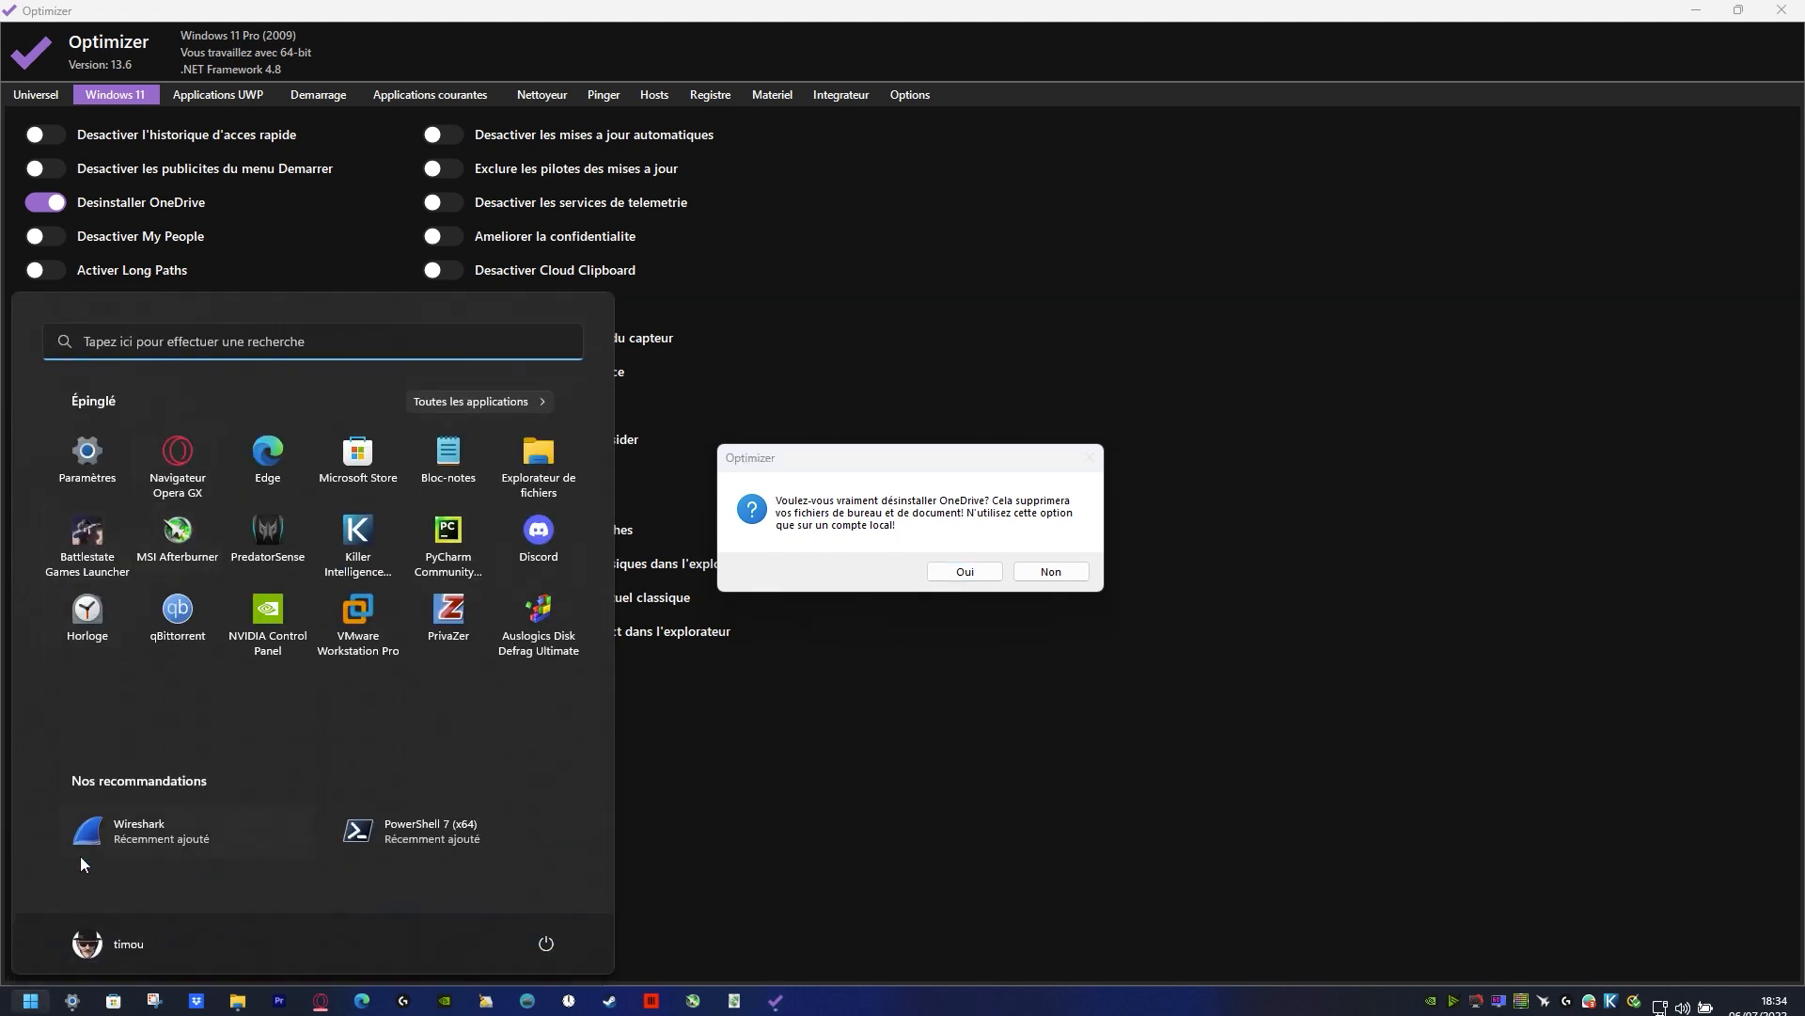
{"action": "left_click", "coordinate": [126, 944]}
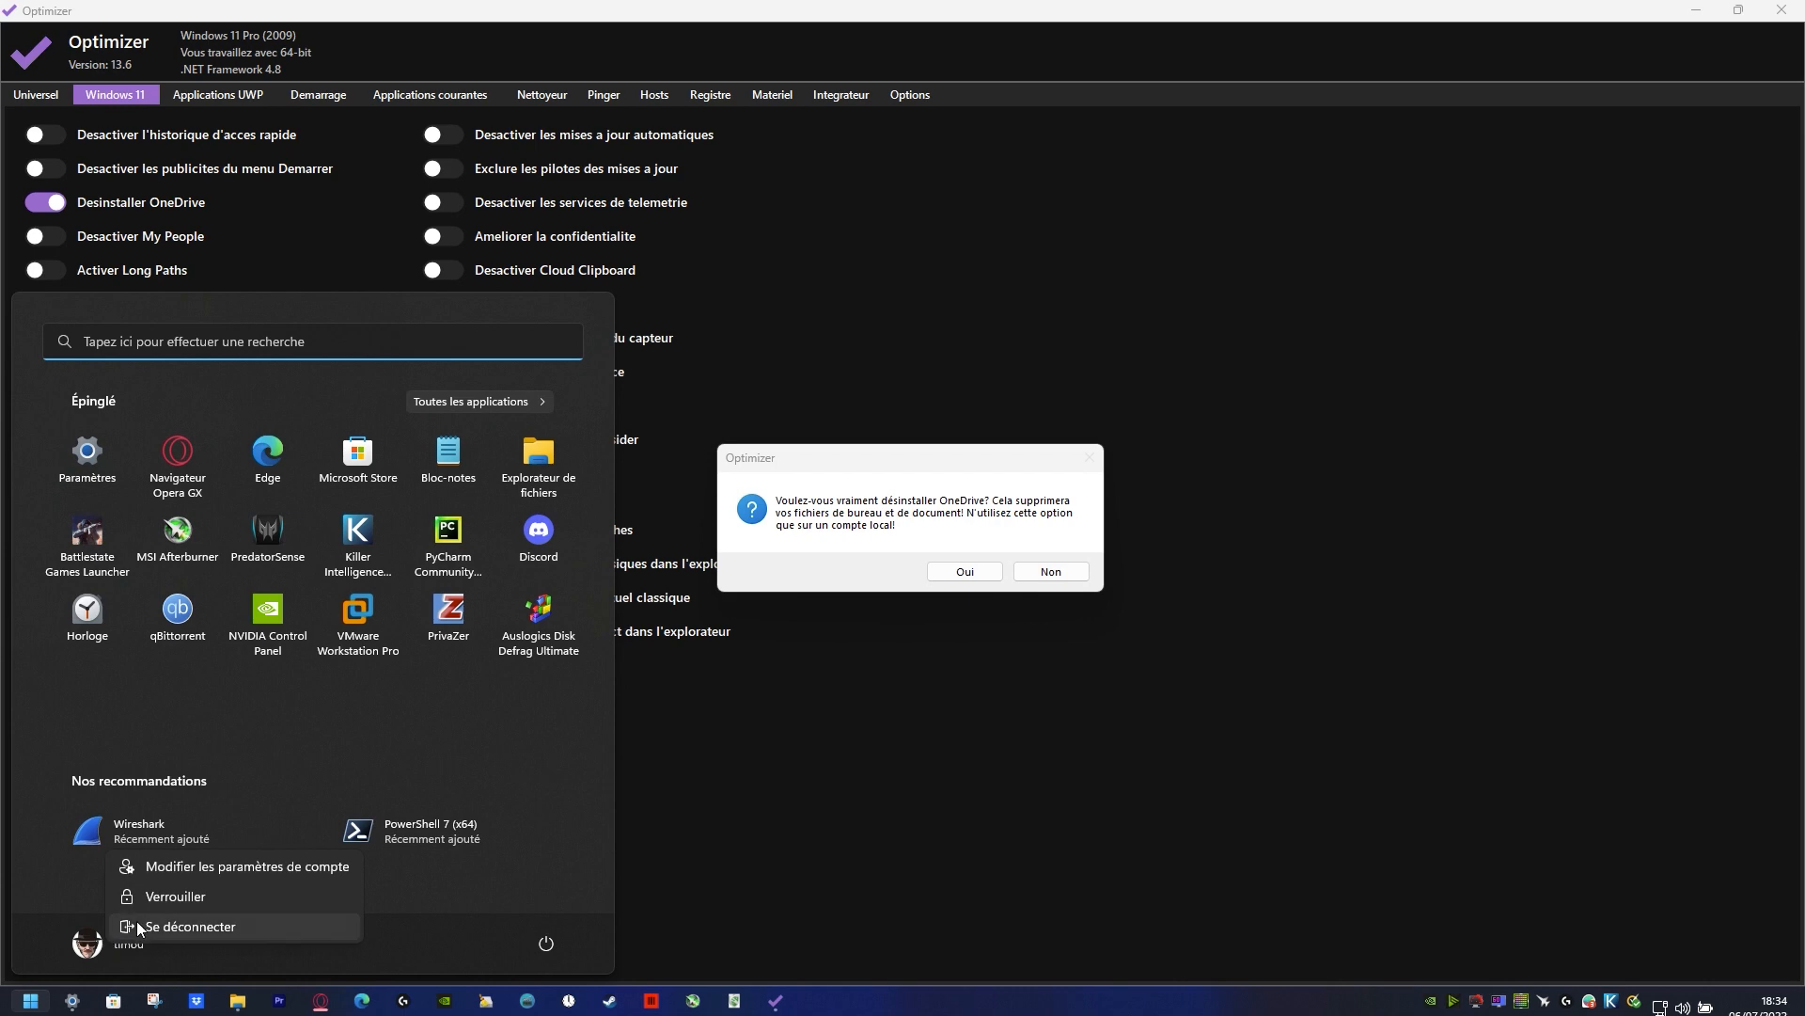
{"action": "left_click", "coordinate": [248, 869]}
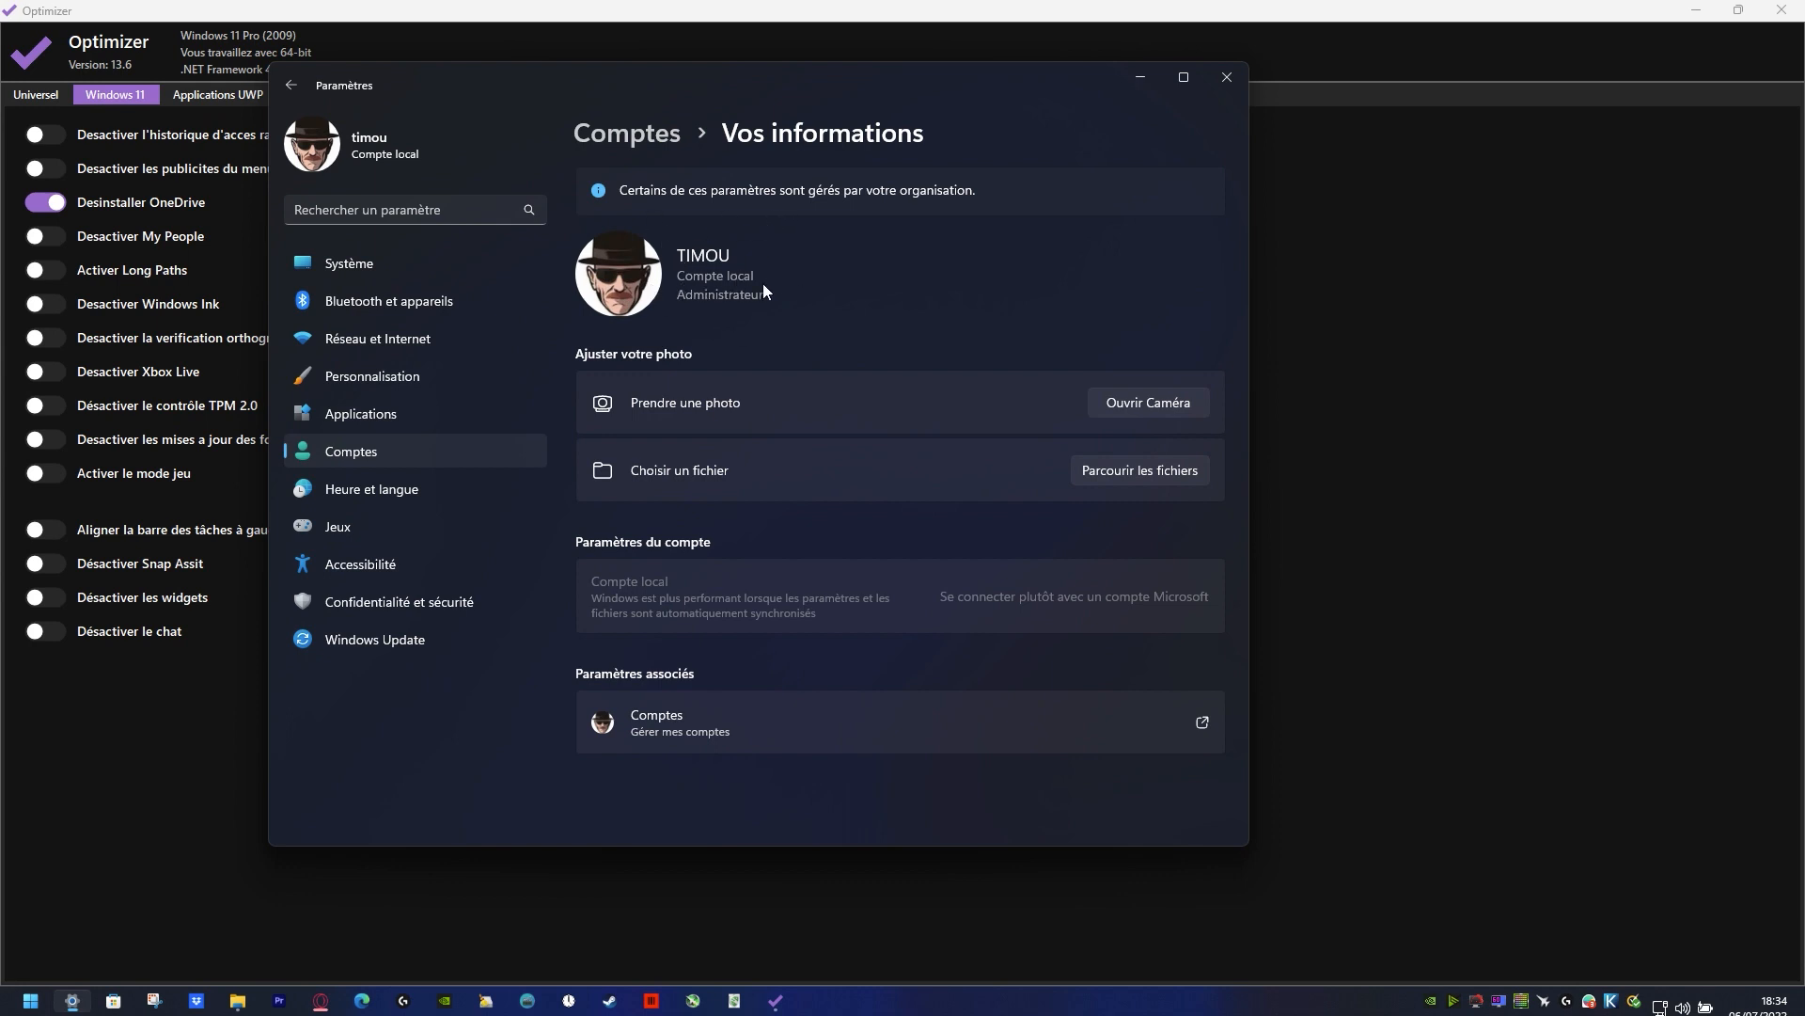
{"action": "scroll", "coordinate": [904, 647], "scroll_direction": "down", "scroll_amount": 2}
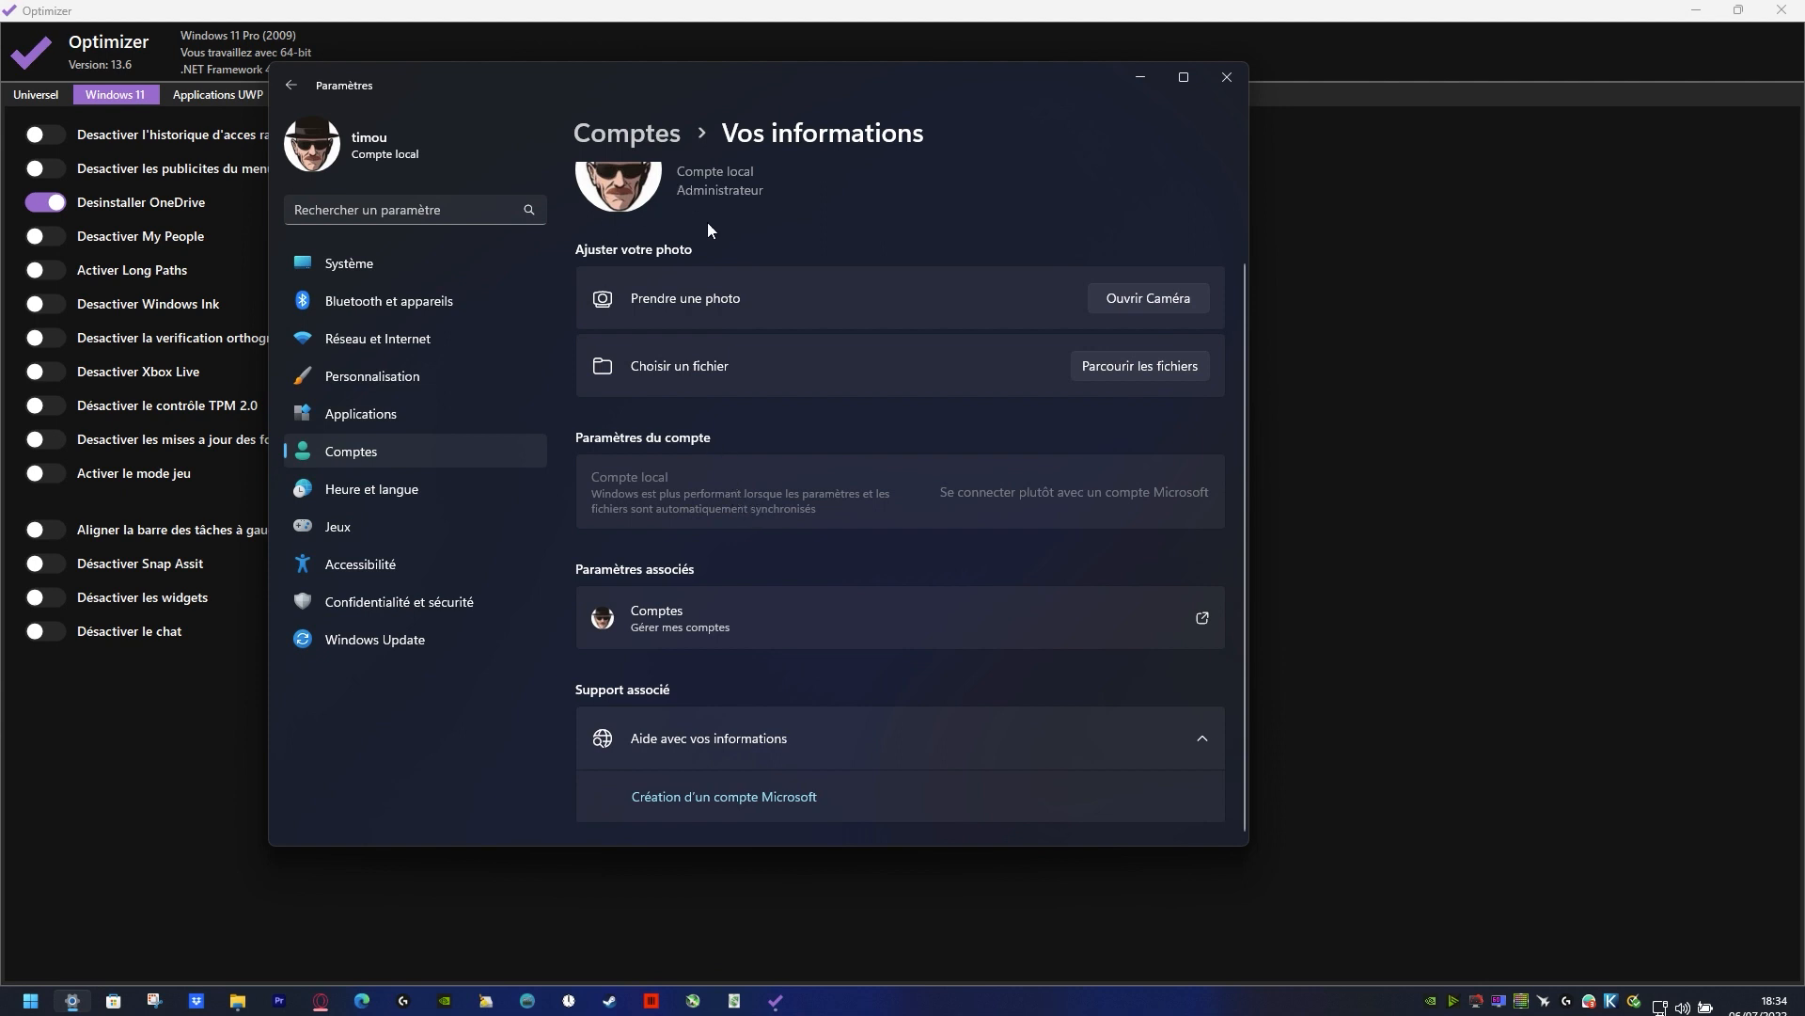
{"action": "scroll", "coordinate": [708, 230], "scroll_direction": "up", "scroll_amount": 2}
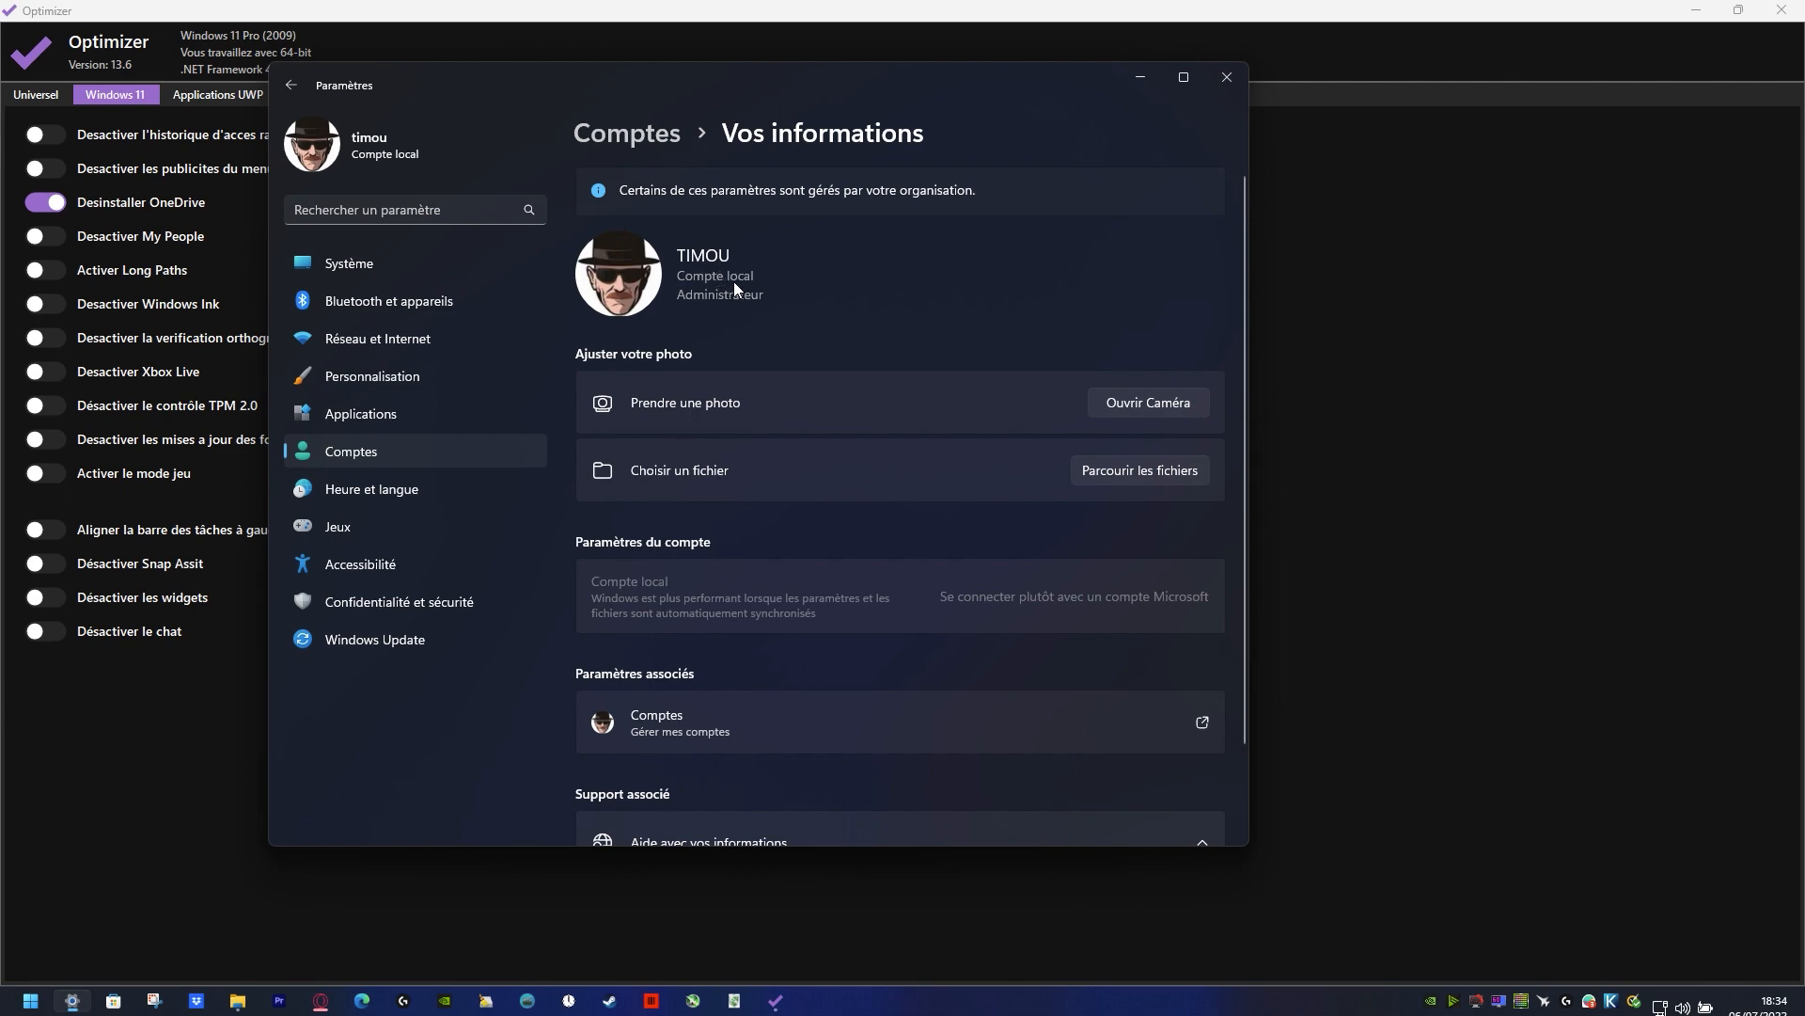
{"action": "left_click", "coordinate": [1229, 70]}
Step: Confirm the OneDrive uninstallation, disable My People and enable Long Paths
{"action": "left_click", "coordinate": [967, 575]}
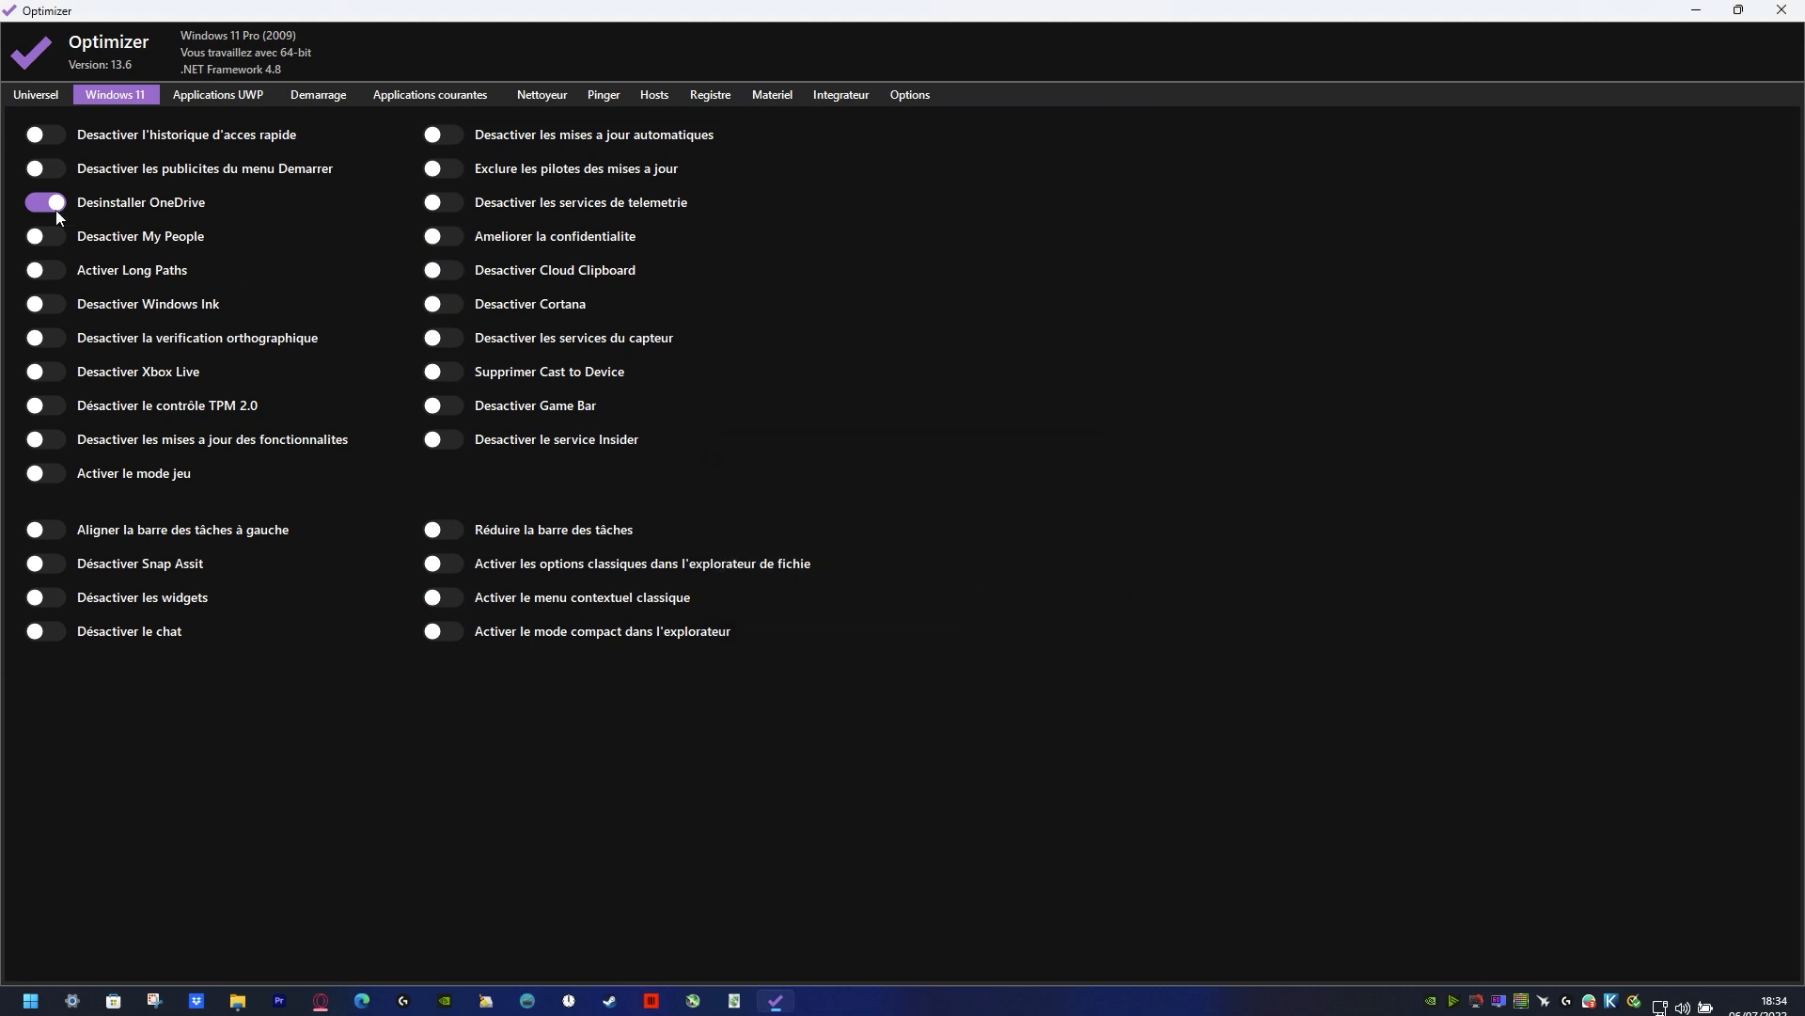
{"action": "left_click", "coordinate": [44, 236]}
{"action": "left_click", "coordinate": [39, 275]}
{"action": "left_click", "coordinate": [238, 1001]}
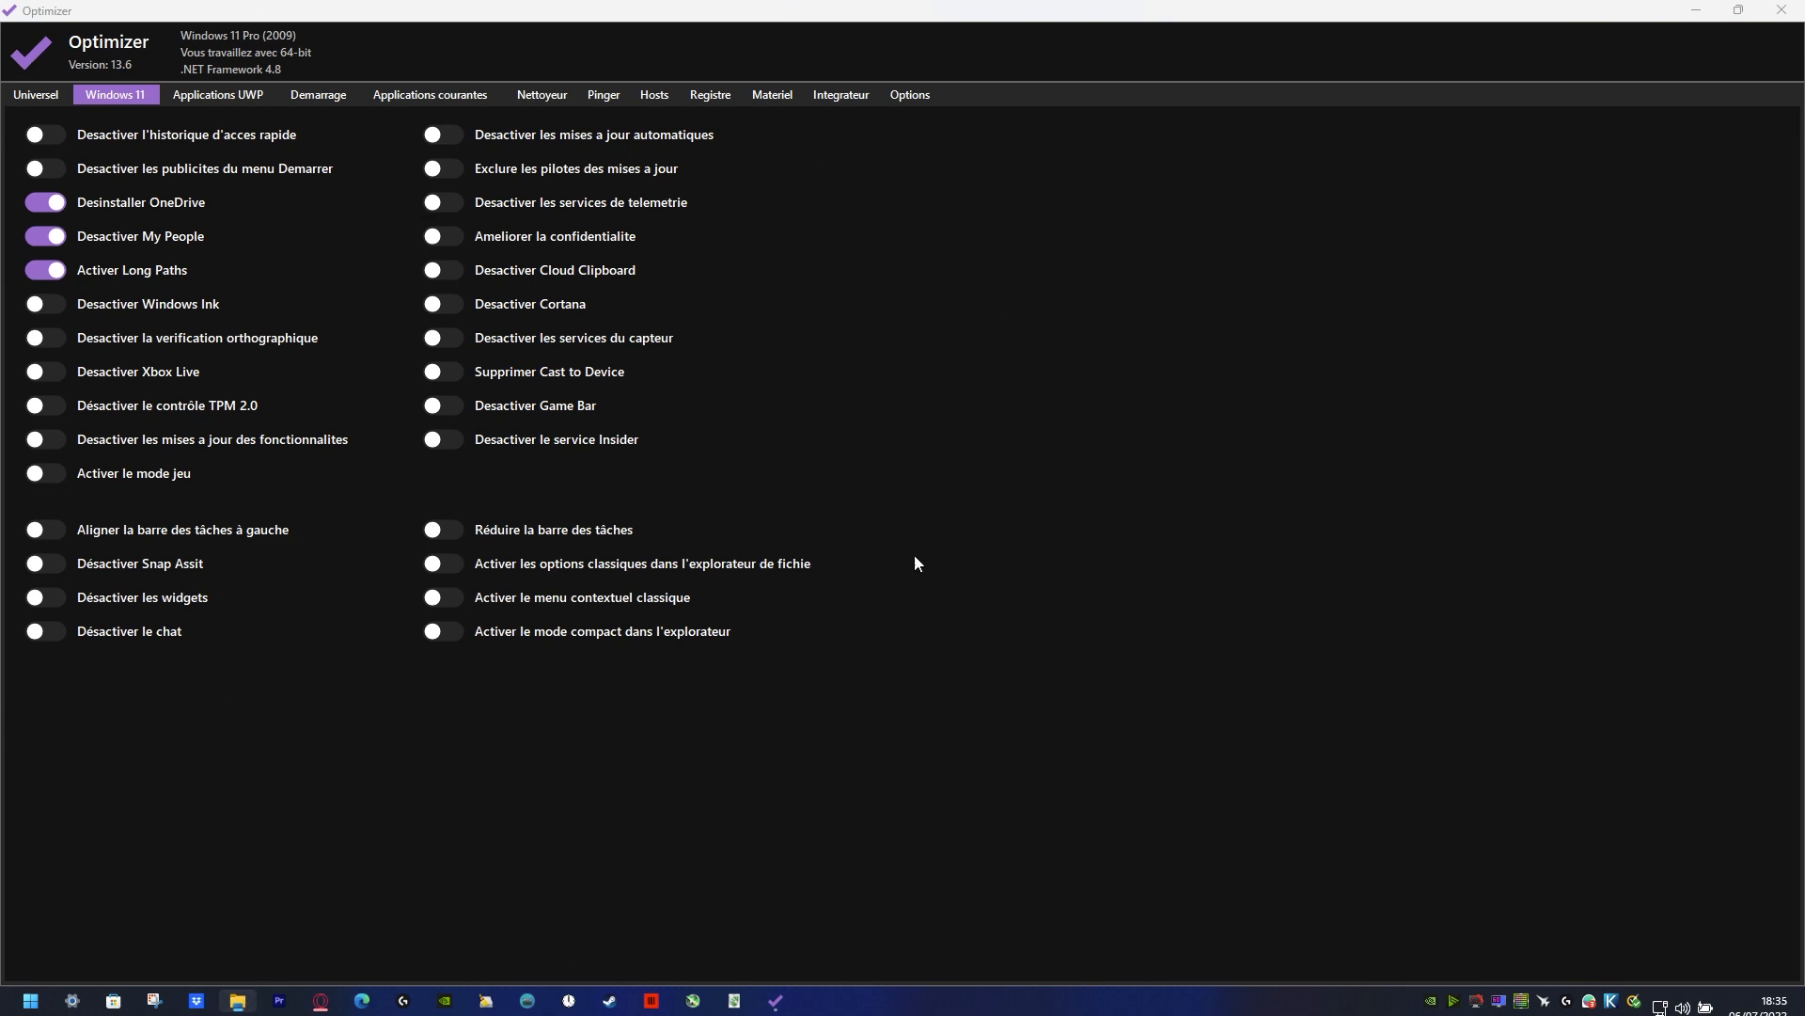
Step: Disable Windows Ink, Xbox Live, the widgets and the chat, and enable game mode and the classic context menu
{"action": "left_click", "coordinate": [50, 375]}
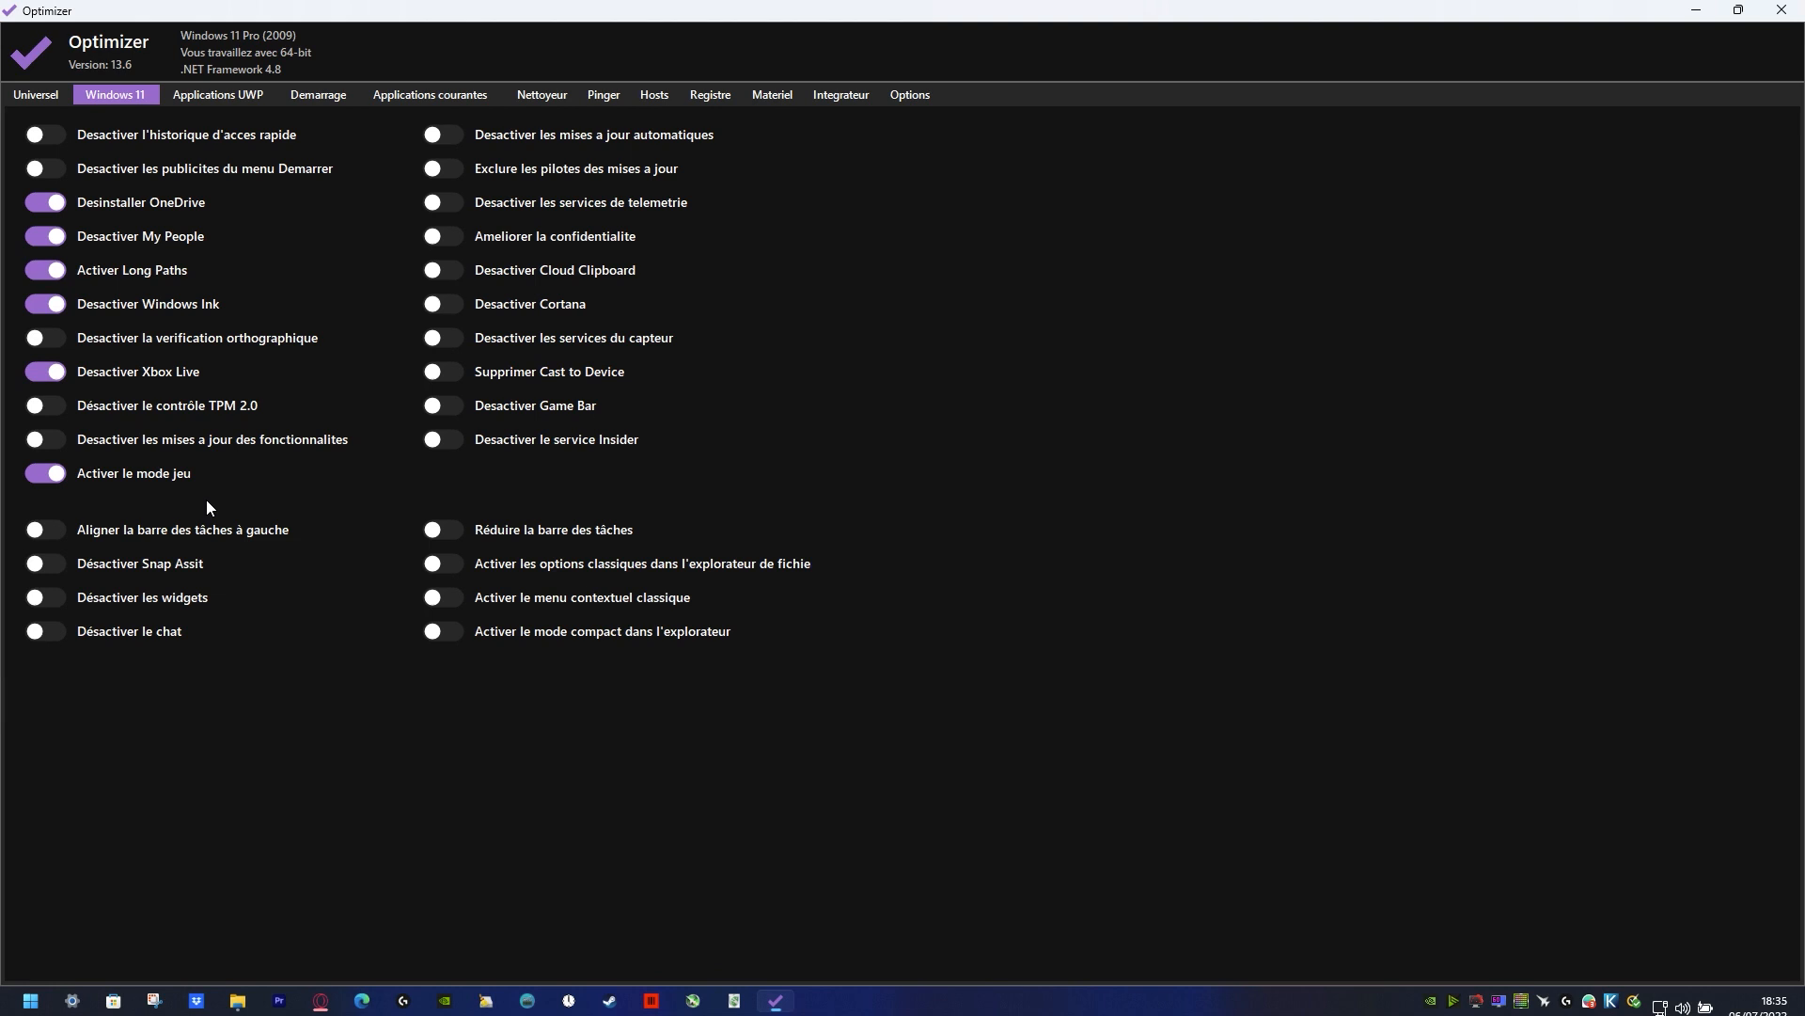
{"action": "mouse_move", "coordinate": [171, 444]}
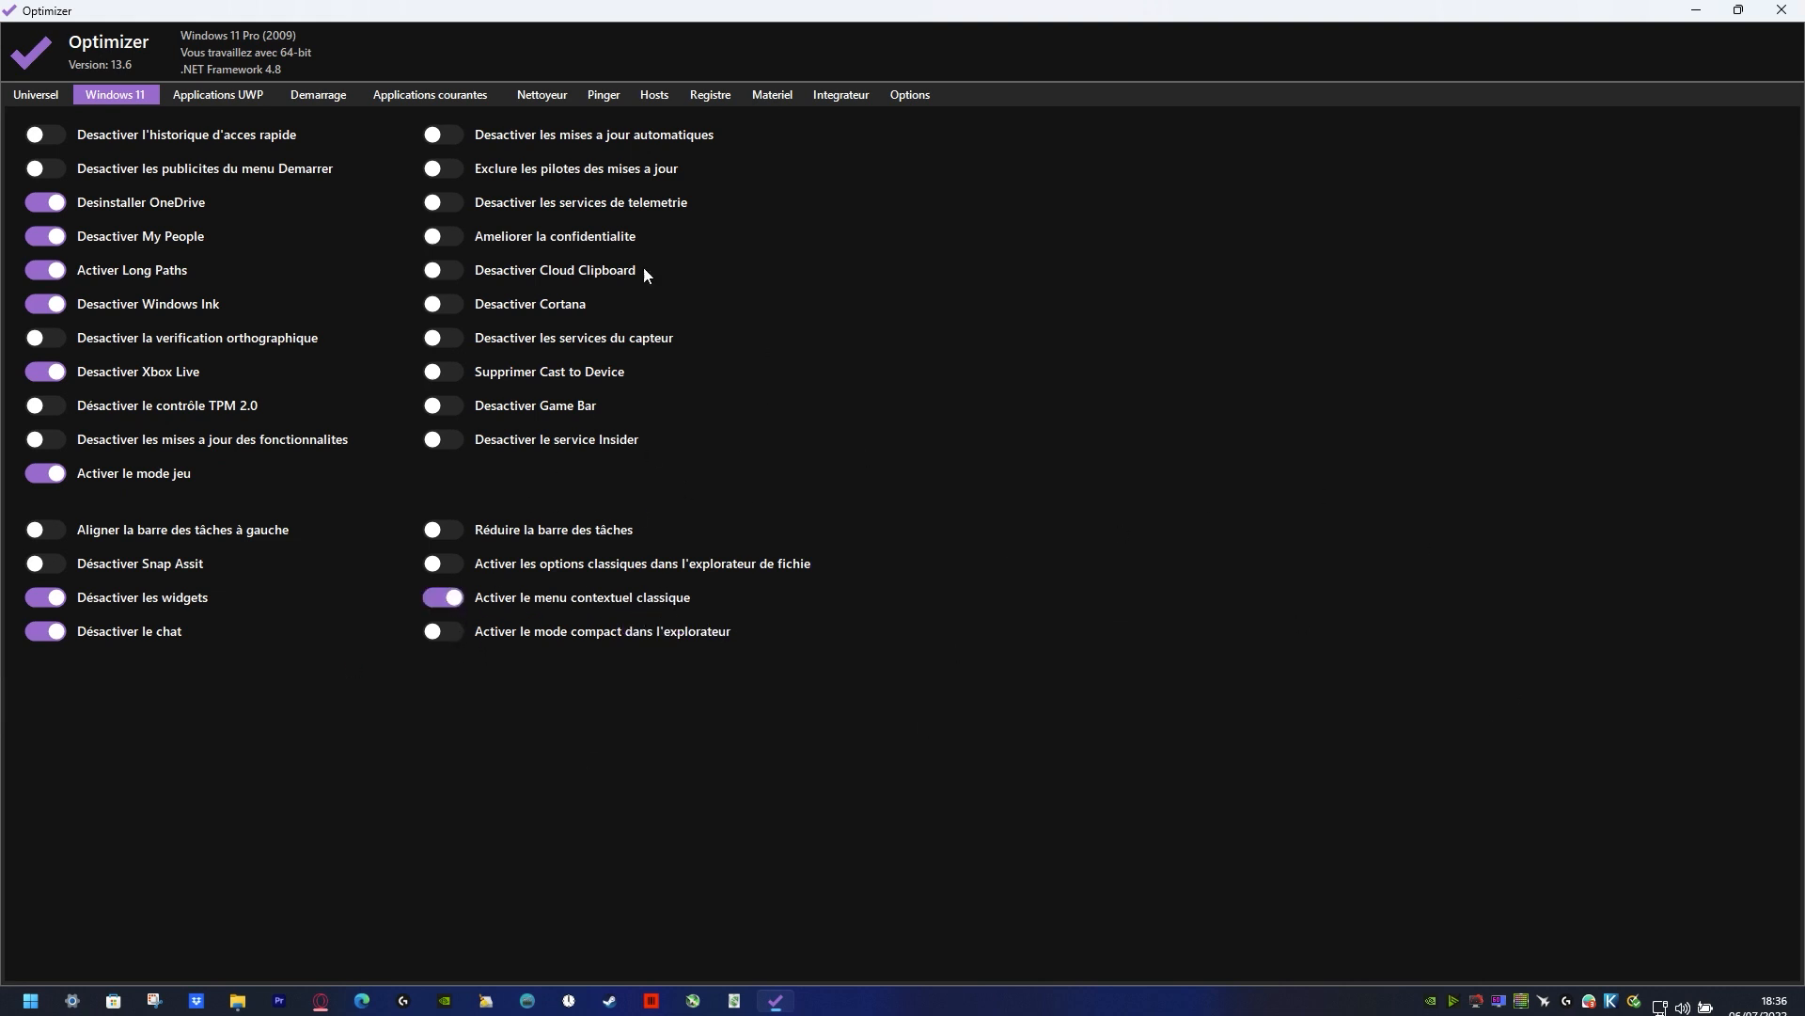
Step: Restore the Optimizer window to a smaller size, check the desktop's context menu and open the Logs folder
{"action": "left_click_drag", "start_coordinate": [849, 9], "coordinate": [859, 338]}
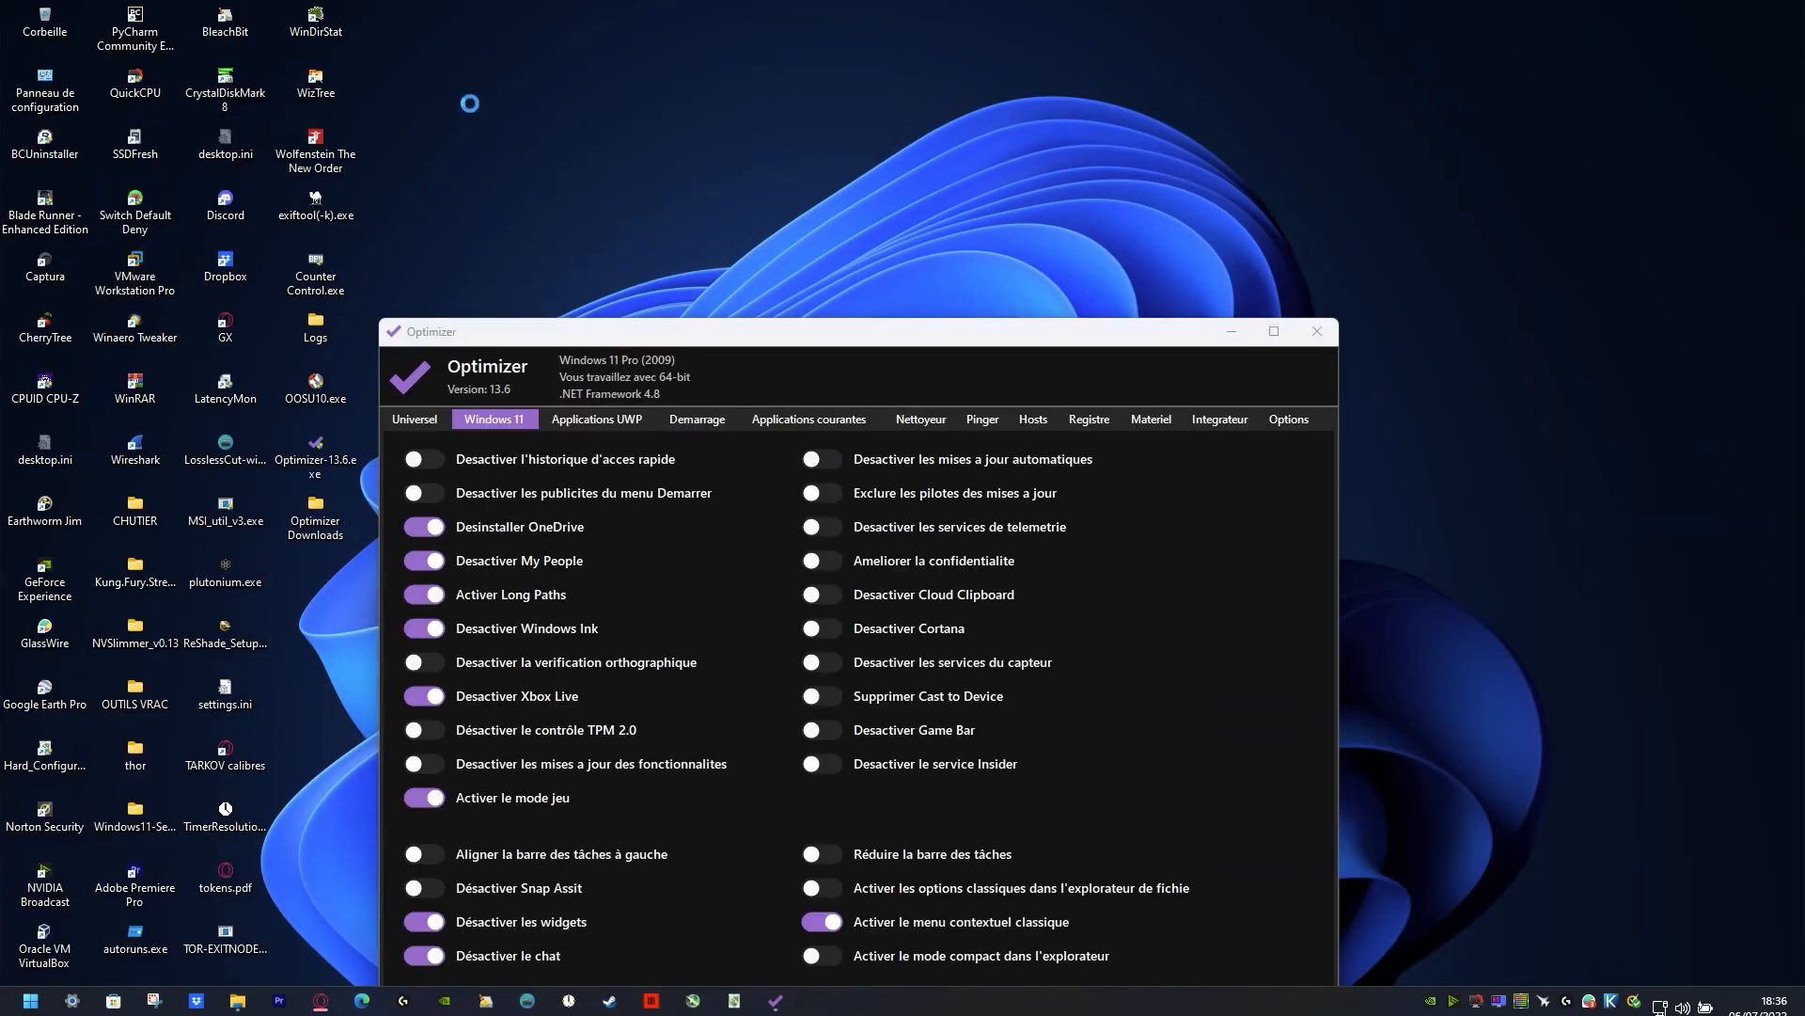
{"action": "right_click", "coordinate": [765, 83]}
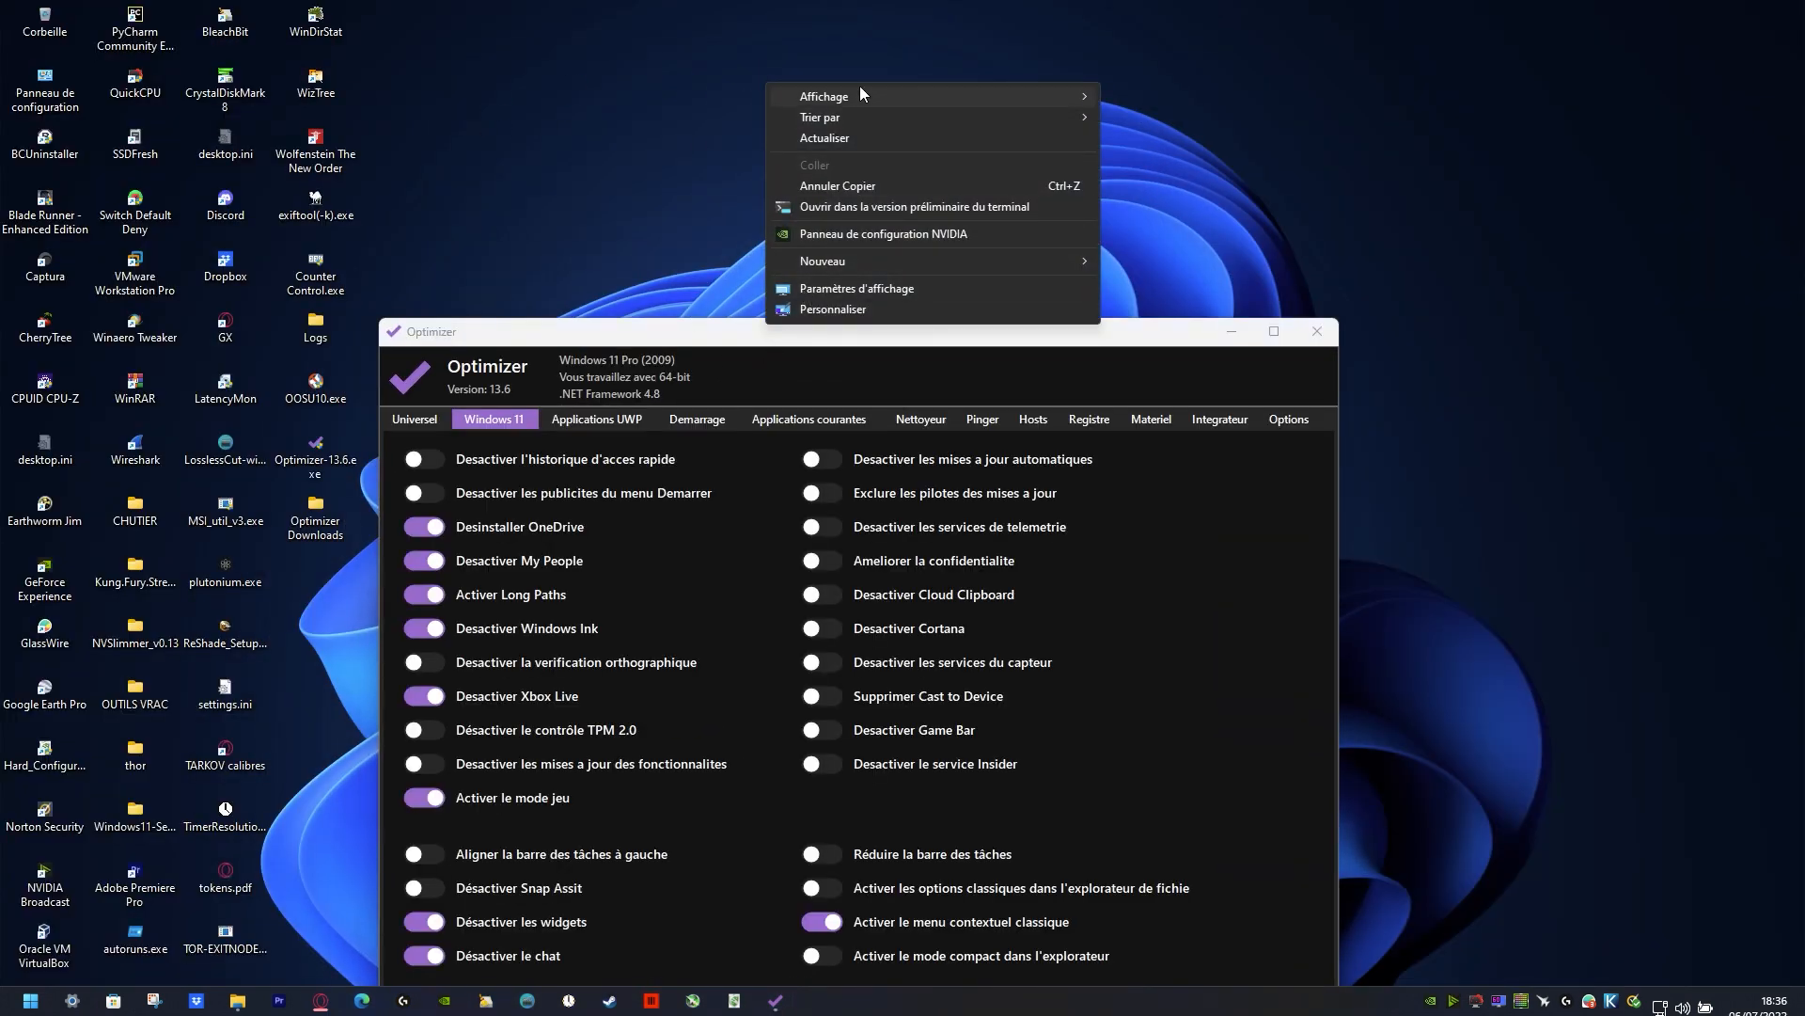
{"action": "left_click", "coordinate": [315, 321]}
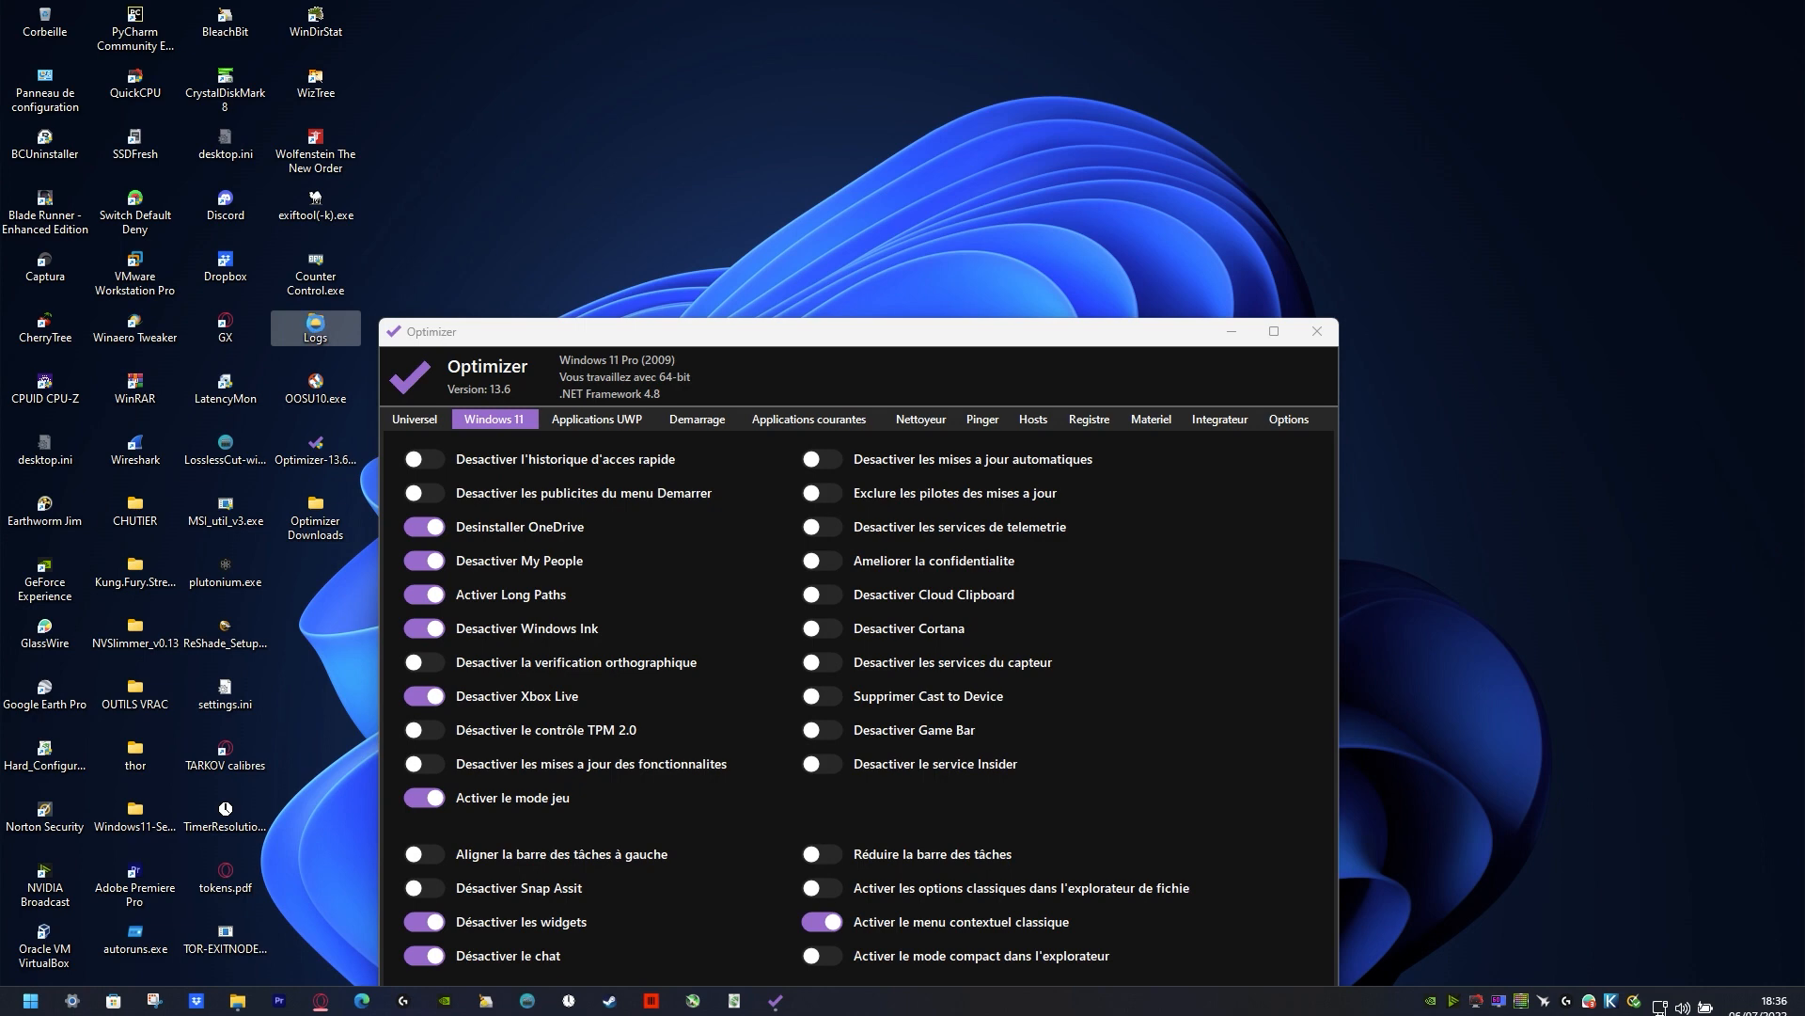
Step: Place Optimizer beside the Bureau folder window and toggle Explorer's compact mode to compare the spacing, leaving it enabled
{"action": "key", "text": "super+Left"}
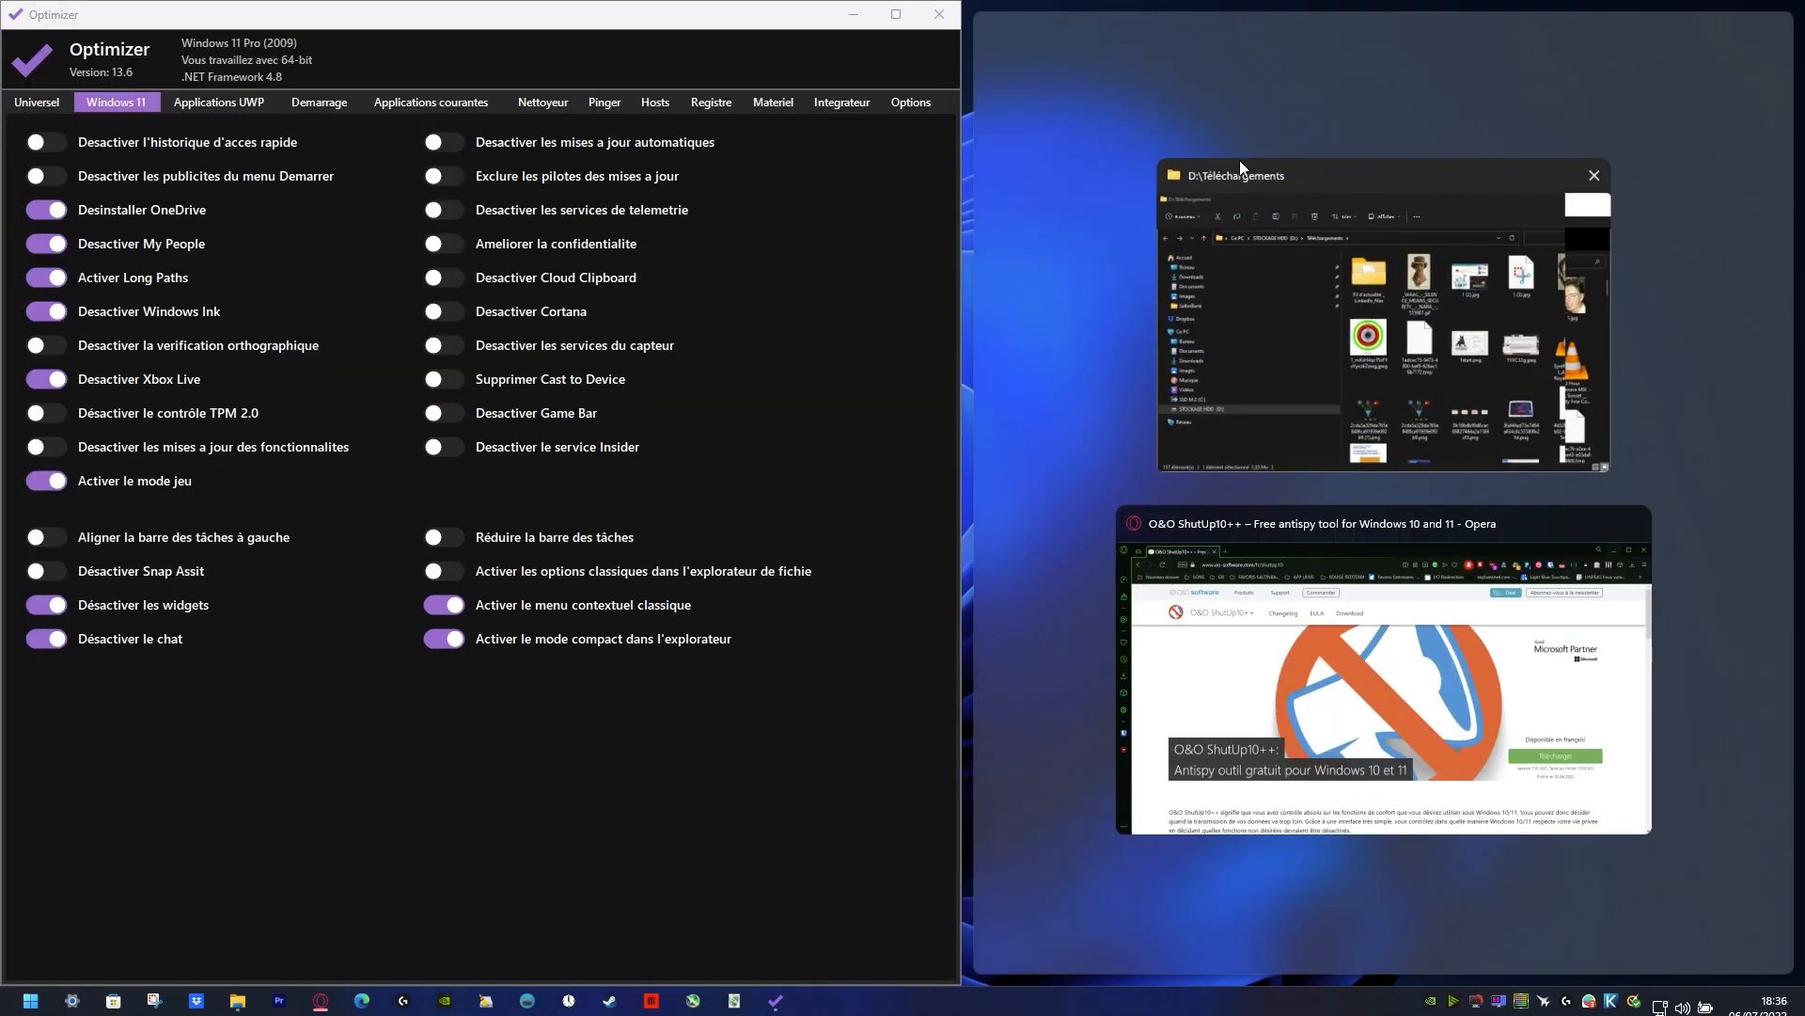
{"action": "left_click", "coordinate": [1357, 168]}
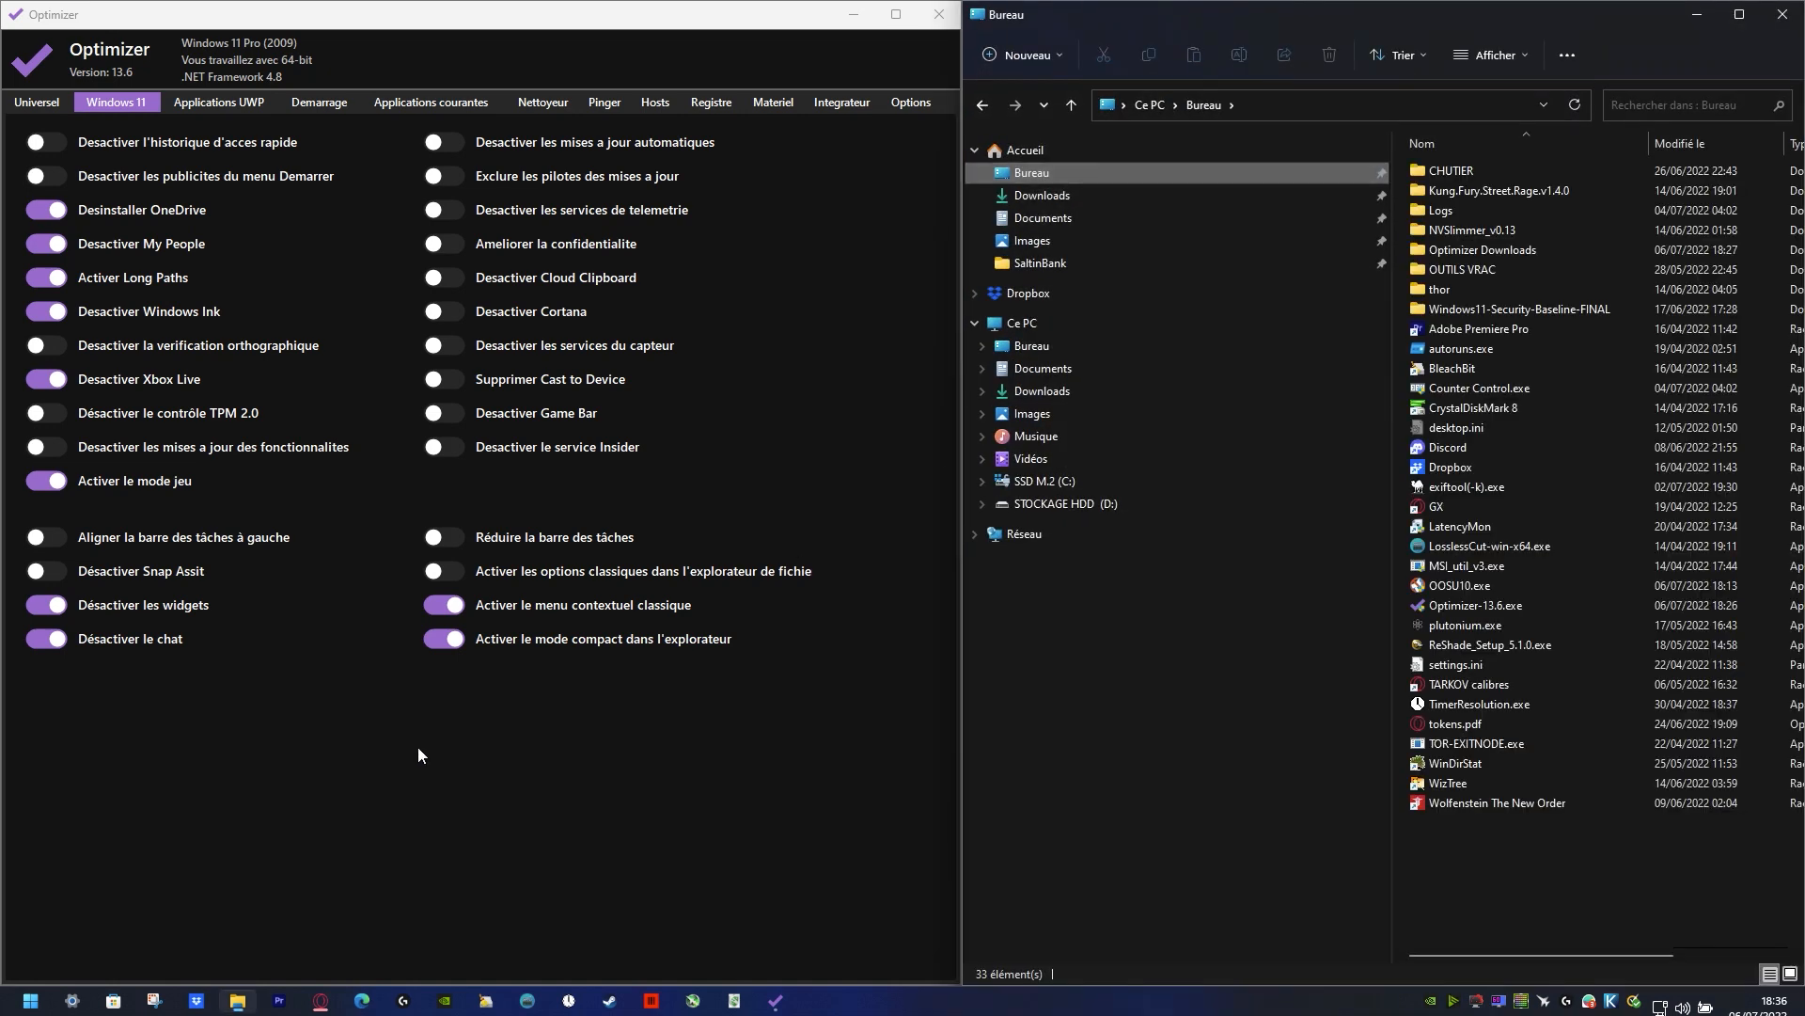
{"action": "left_click", "coordinate": [447, 645]}
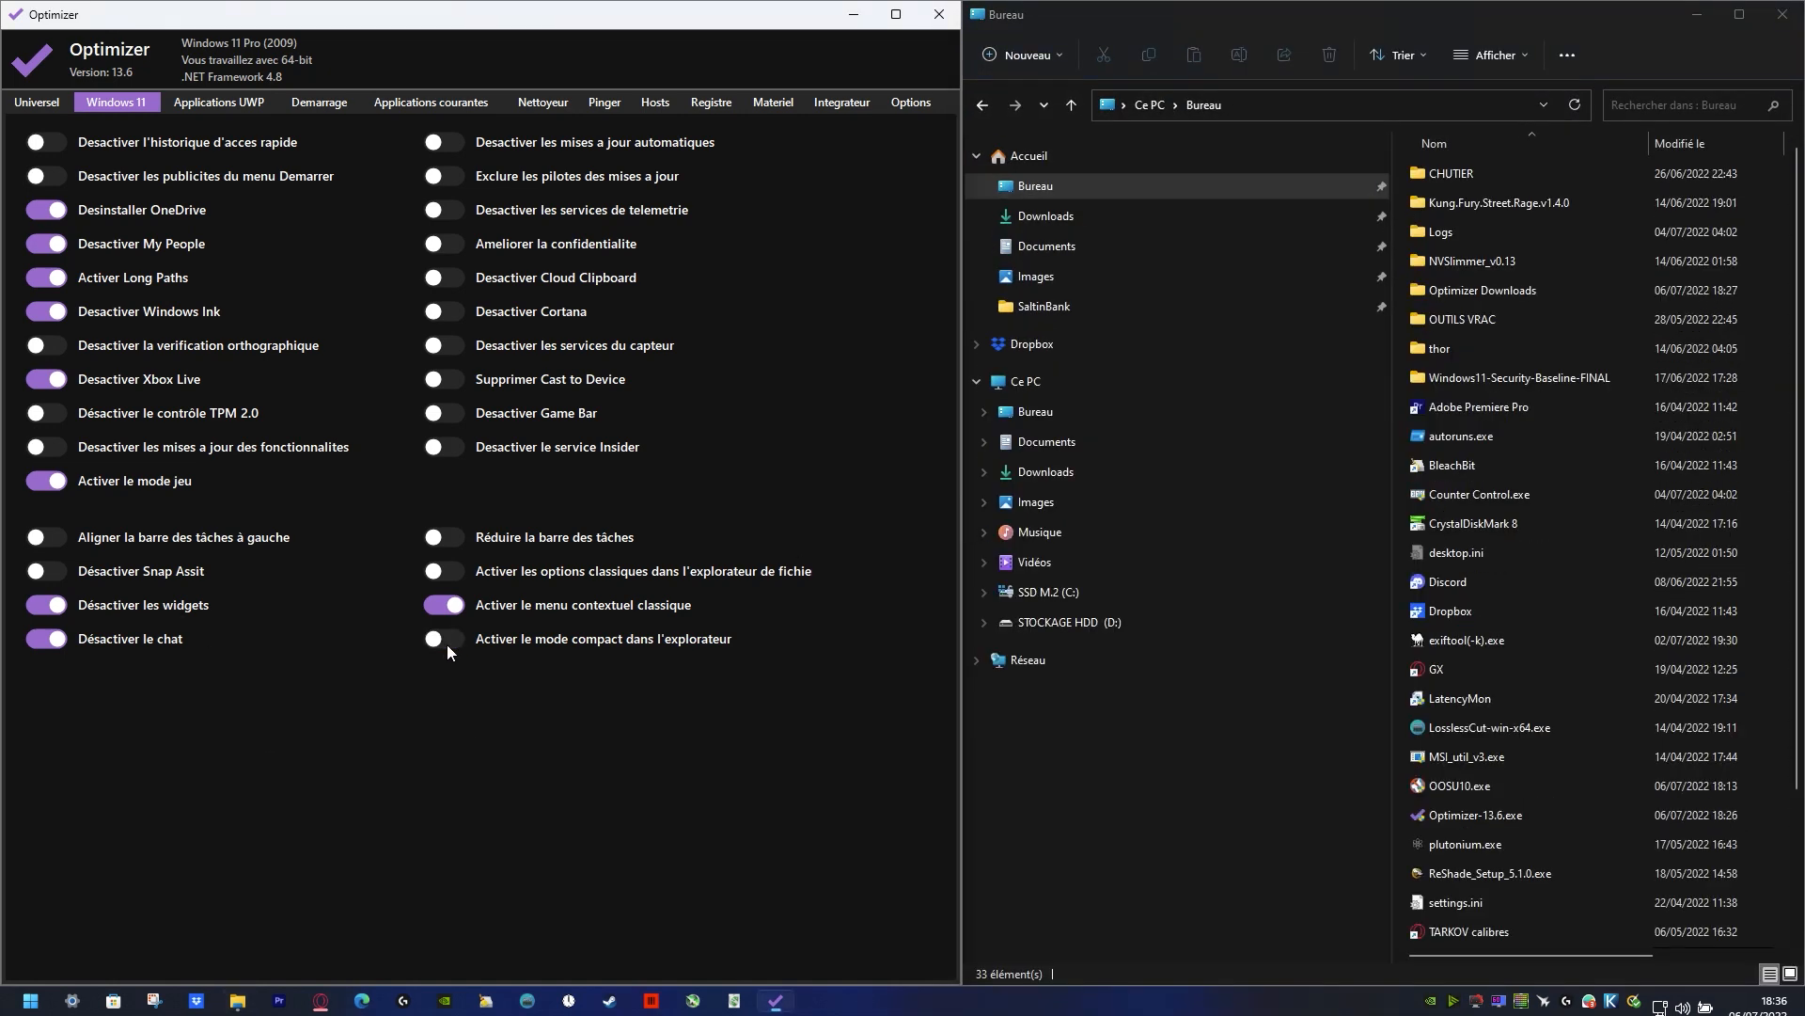
{"action": "left_click", "coordinate": [447, 645]}
{"action": "left_click", "coordinate": [448, 645]}
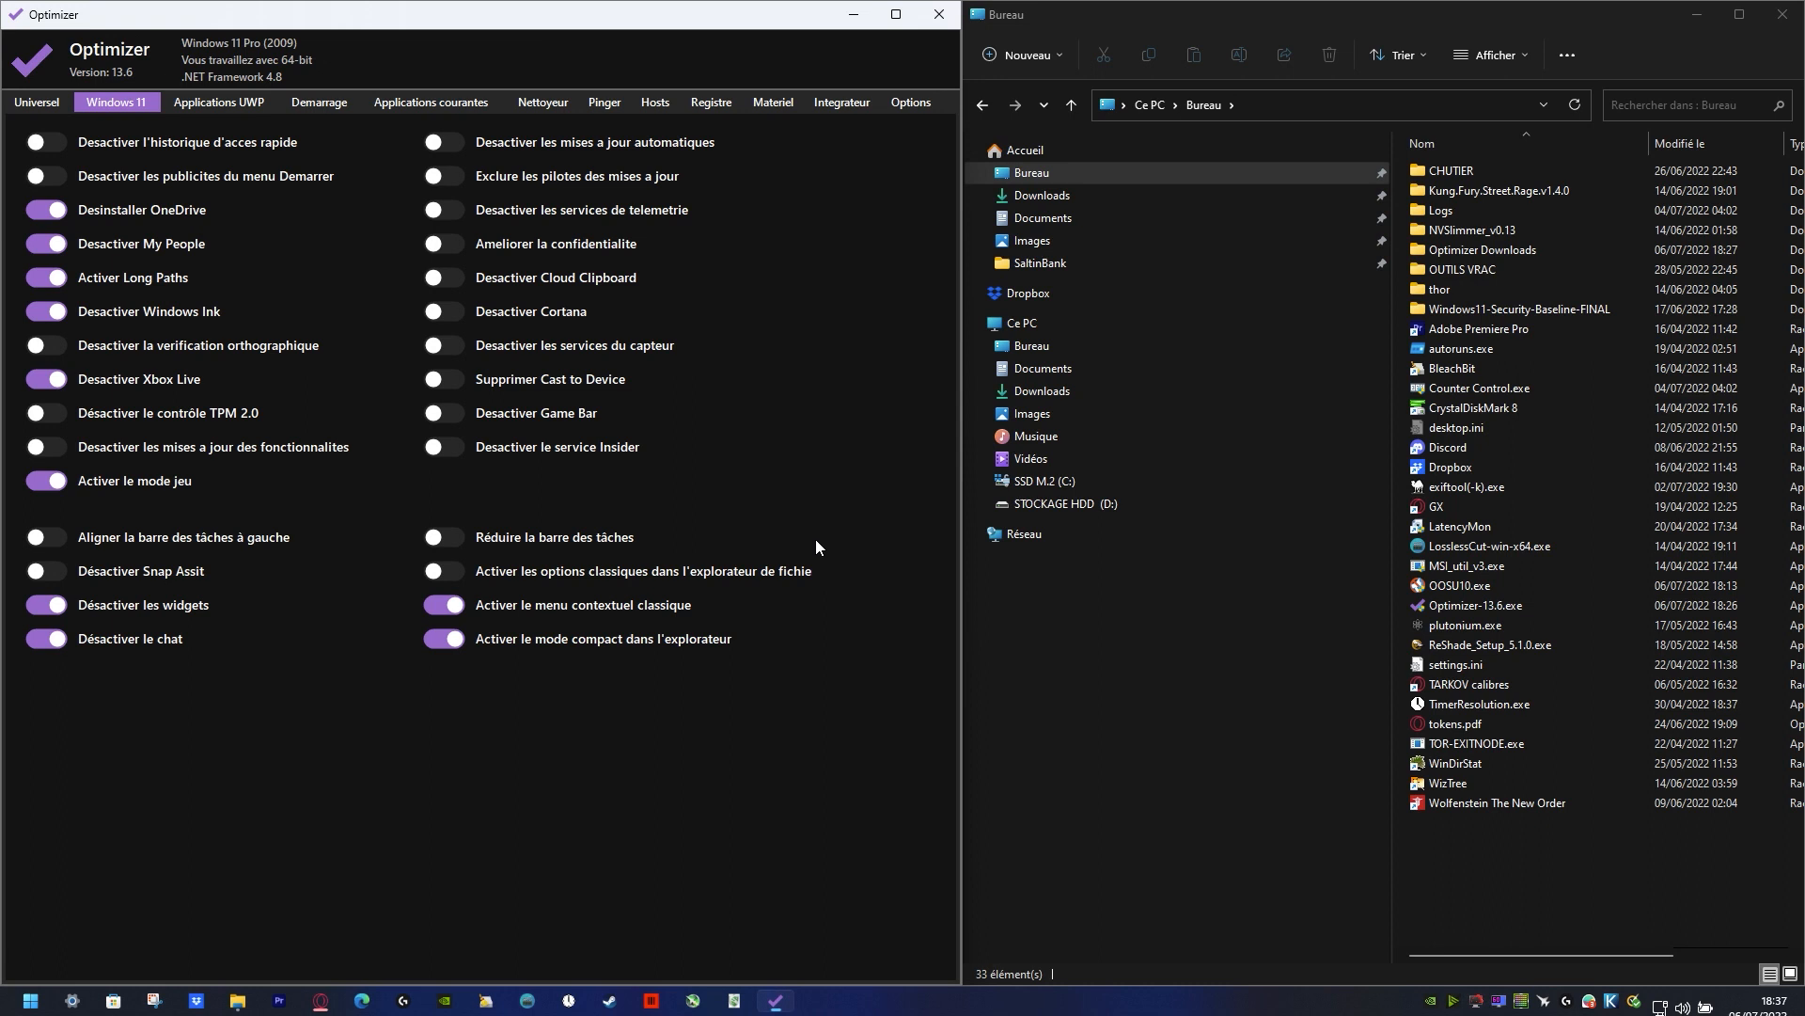
Step: Switch on the smaller taskbar, disable Cortana, the sensor services and Game Bar, and remove Cast to Device
{"action": "mouse_move", "coordinate": [573, 541]}
{"action": "left_click", "coordinate": [30, 1001]}
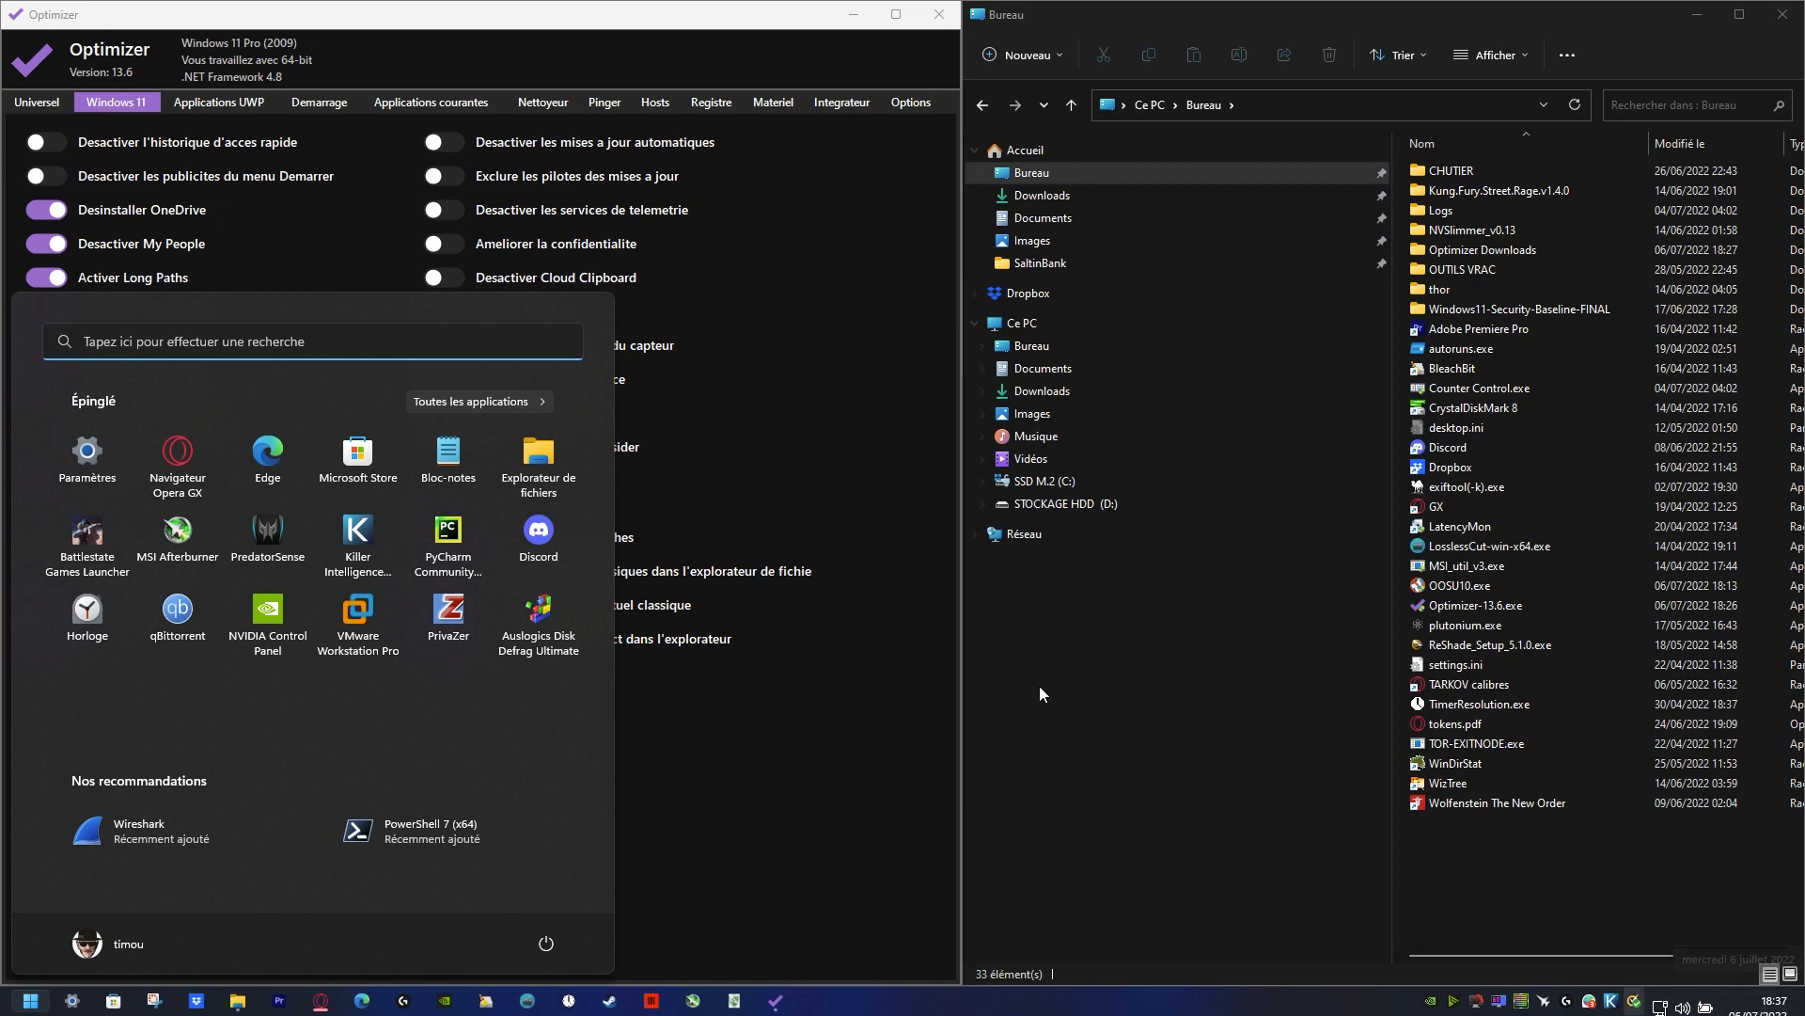
{"action": "left_click", "coordinate": [875, 707]}
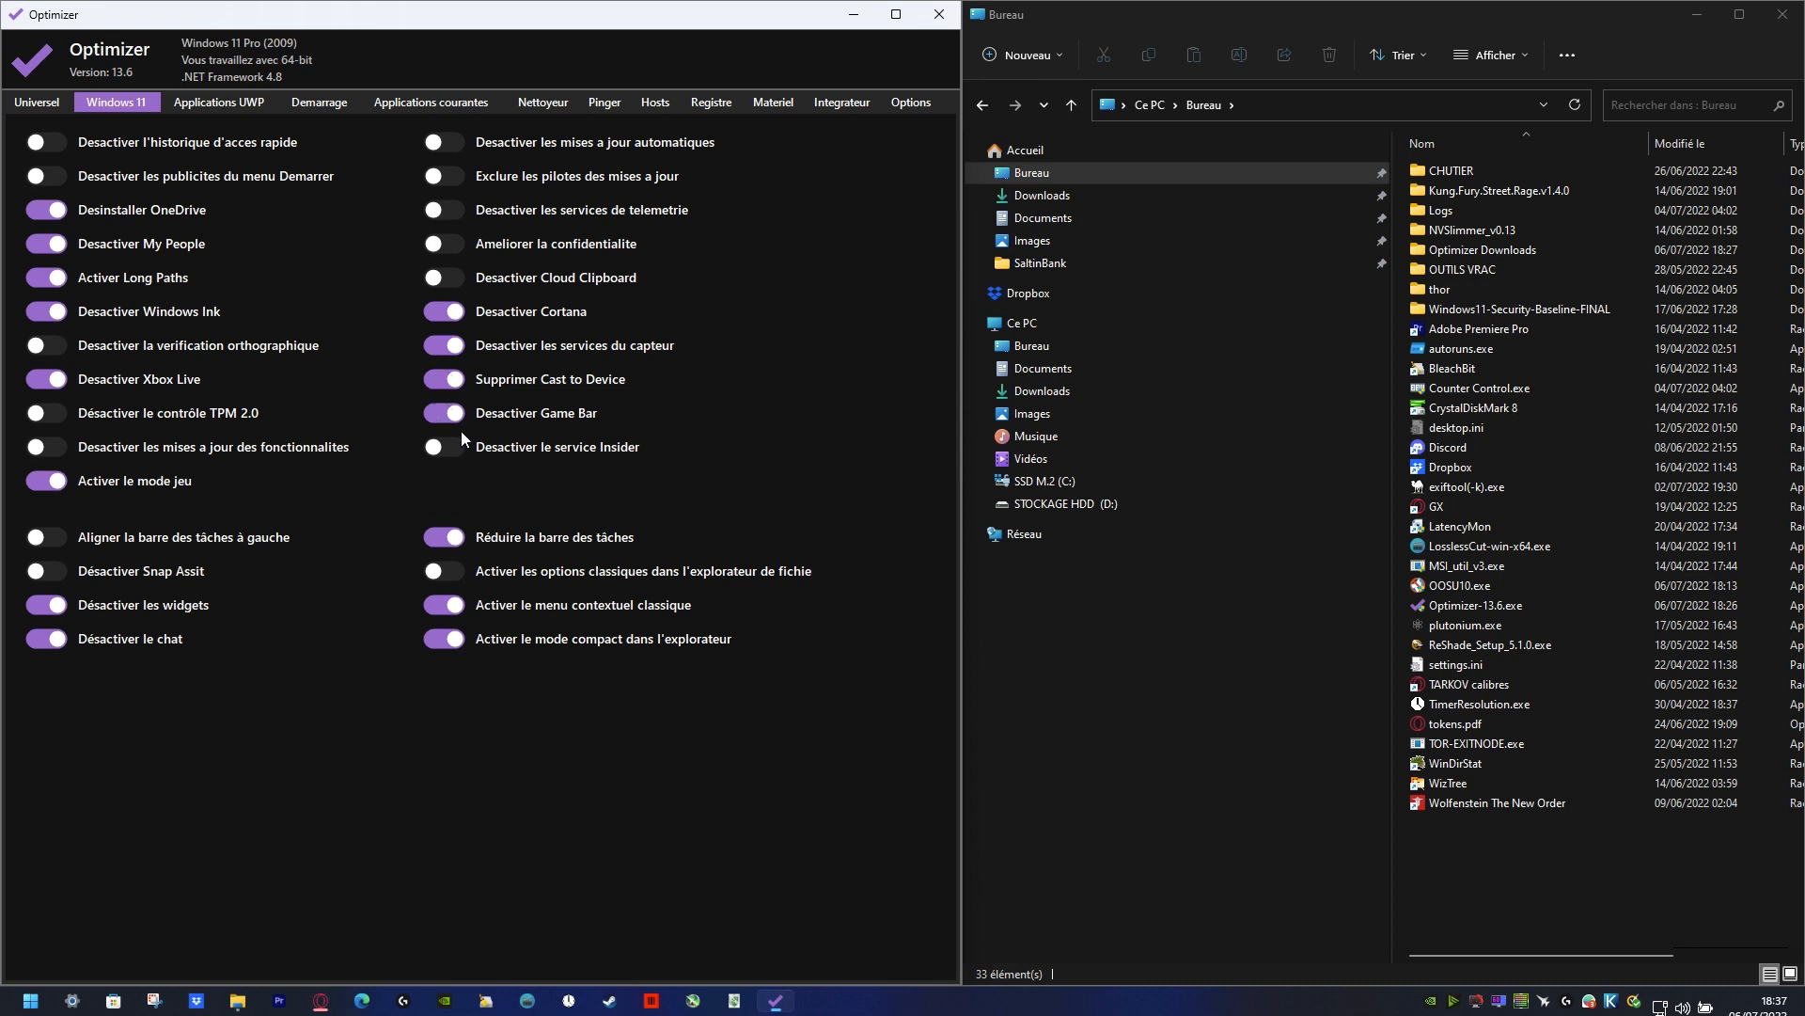
Step: Disable Cloud Clipboard and the telemetry services, and switch on the privacy improvement
{"action": "mouse_move", "coordinate": [481, 452]}
{"action": "mouse_move", "coordinate": [509, 415]}
{"action": "left_click", "coordinate": [435, 279]}
{"action": "left_click", "coordinate": [439, 248]}
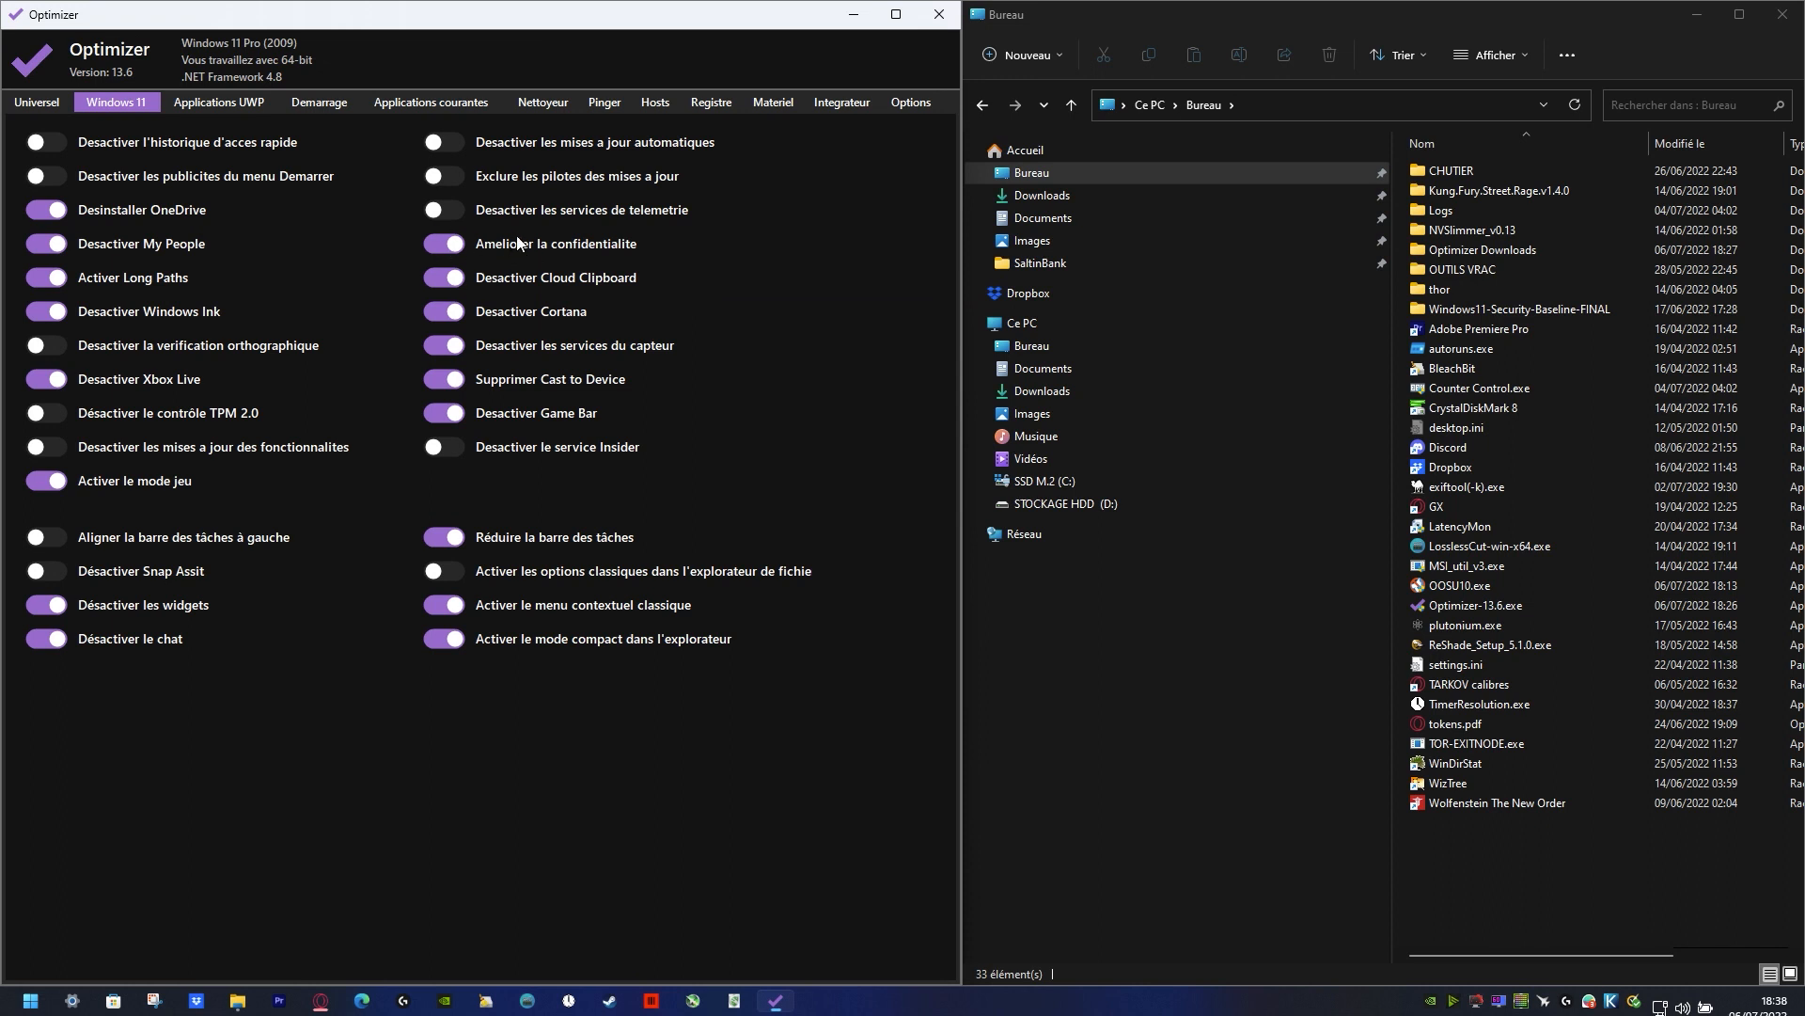
{"action": "left_click", "coordinate": [451, 216]}
Step: Look over the list of uninstallable UWP applications and the apps pinned in the Start menu
{"action": "left_click", "coordinate": [202, 98]}
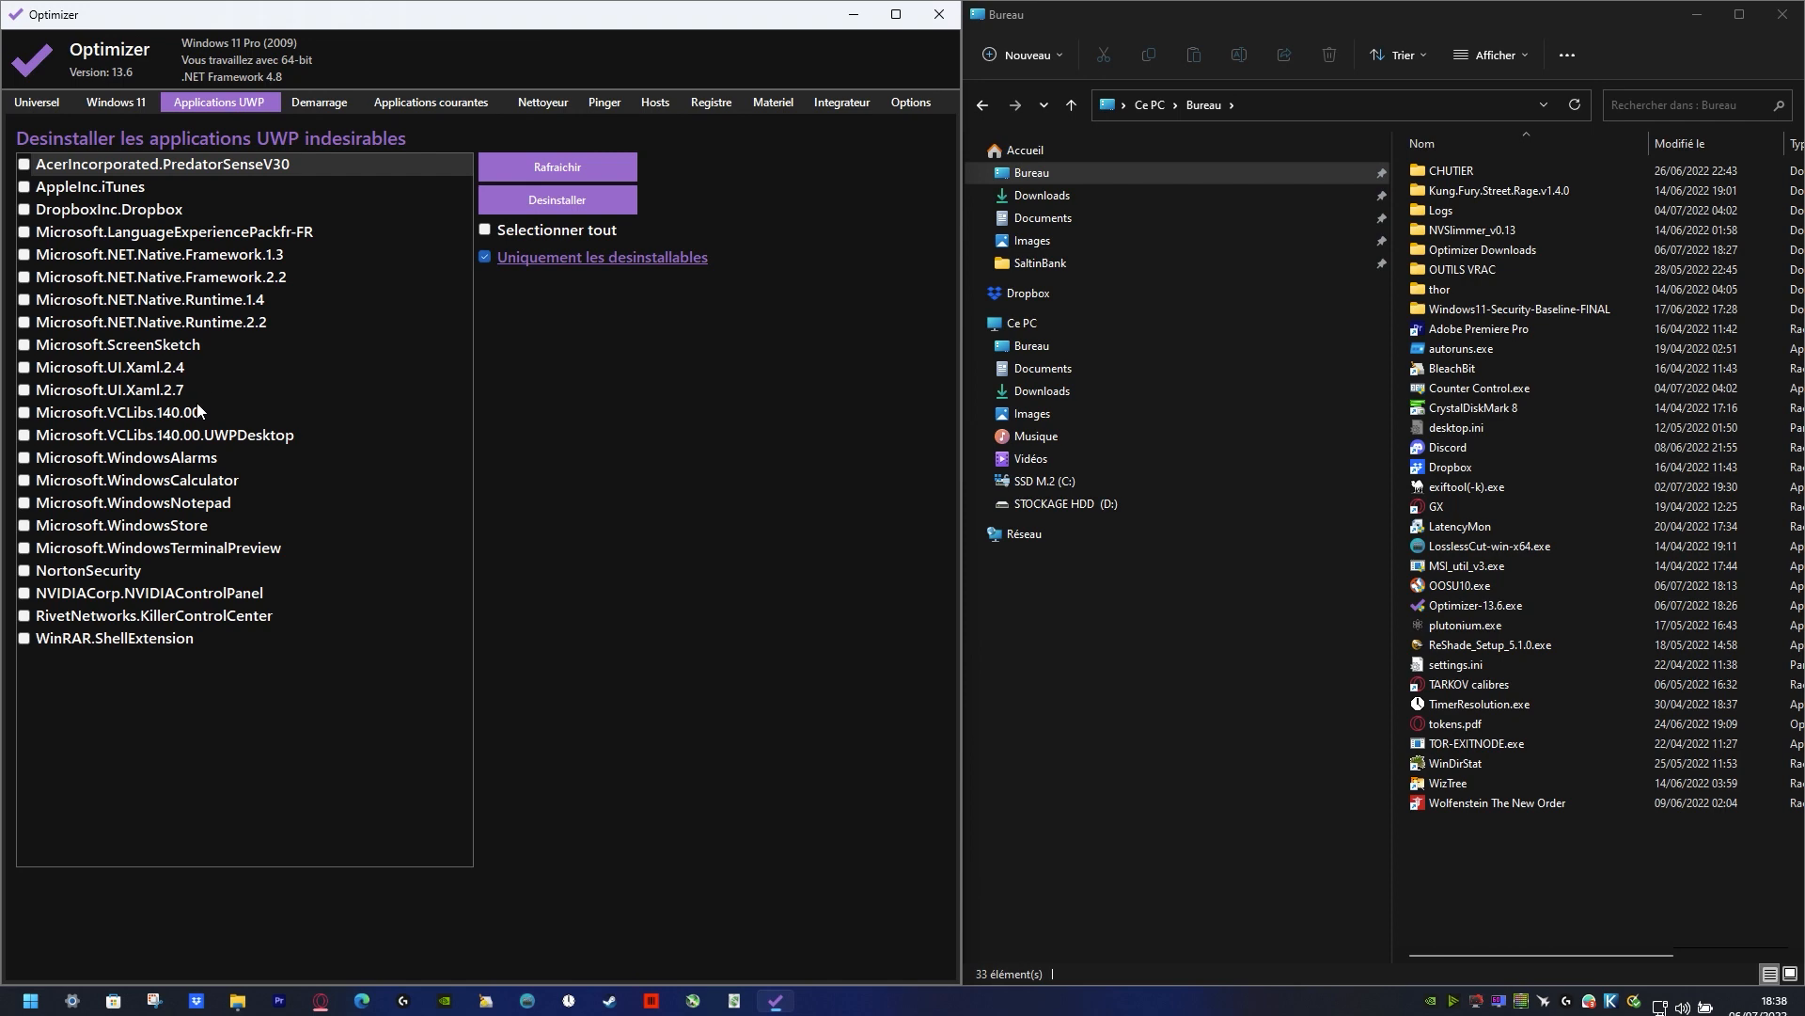
{"action": "left_click", "coordinate": [31, 1001]}
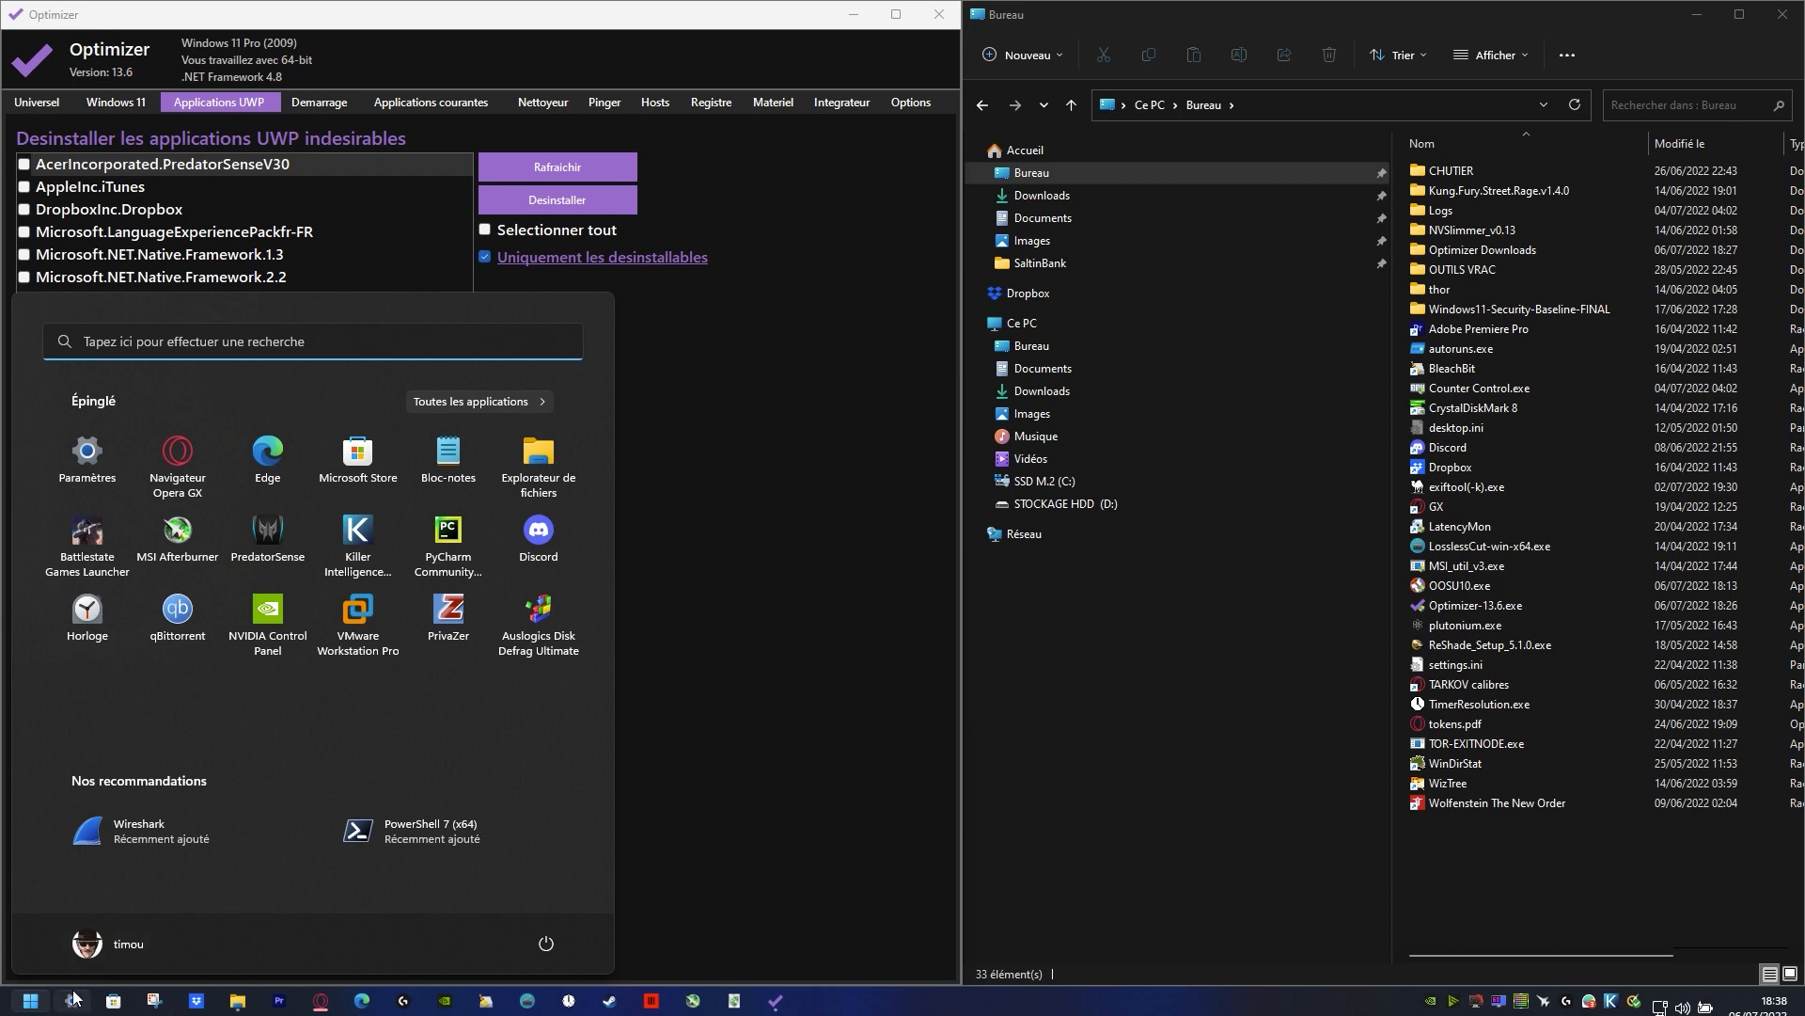
{"action": "left_click", "coordinate": [36, 1002]}
{"action": "left_click", "coordinate": [33, 1002]}
Step: Switch to the Microsoft Store, maximize its window and open the library
{"action": "left_click", "coordinate": [112, 1005]}
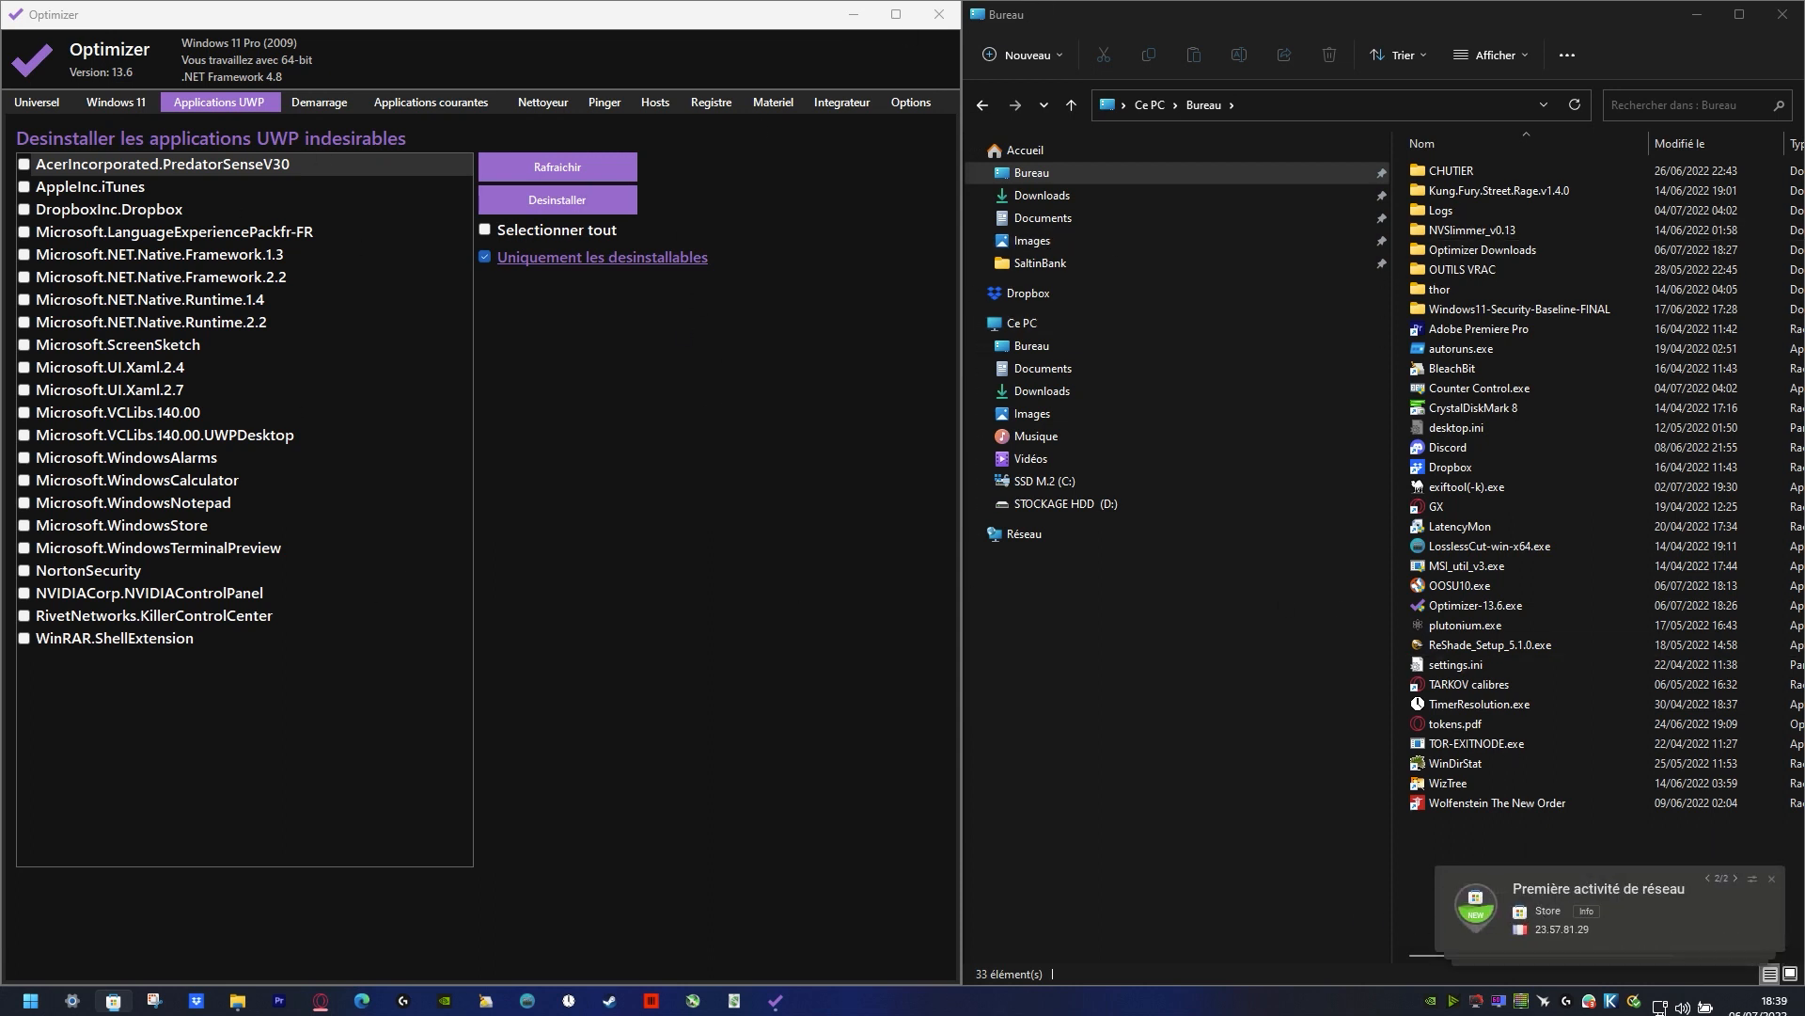
{"action": "left_click_drag", "start_coordinate": [2, 179], "coordinate": [1368, 179]}
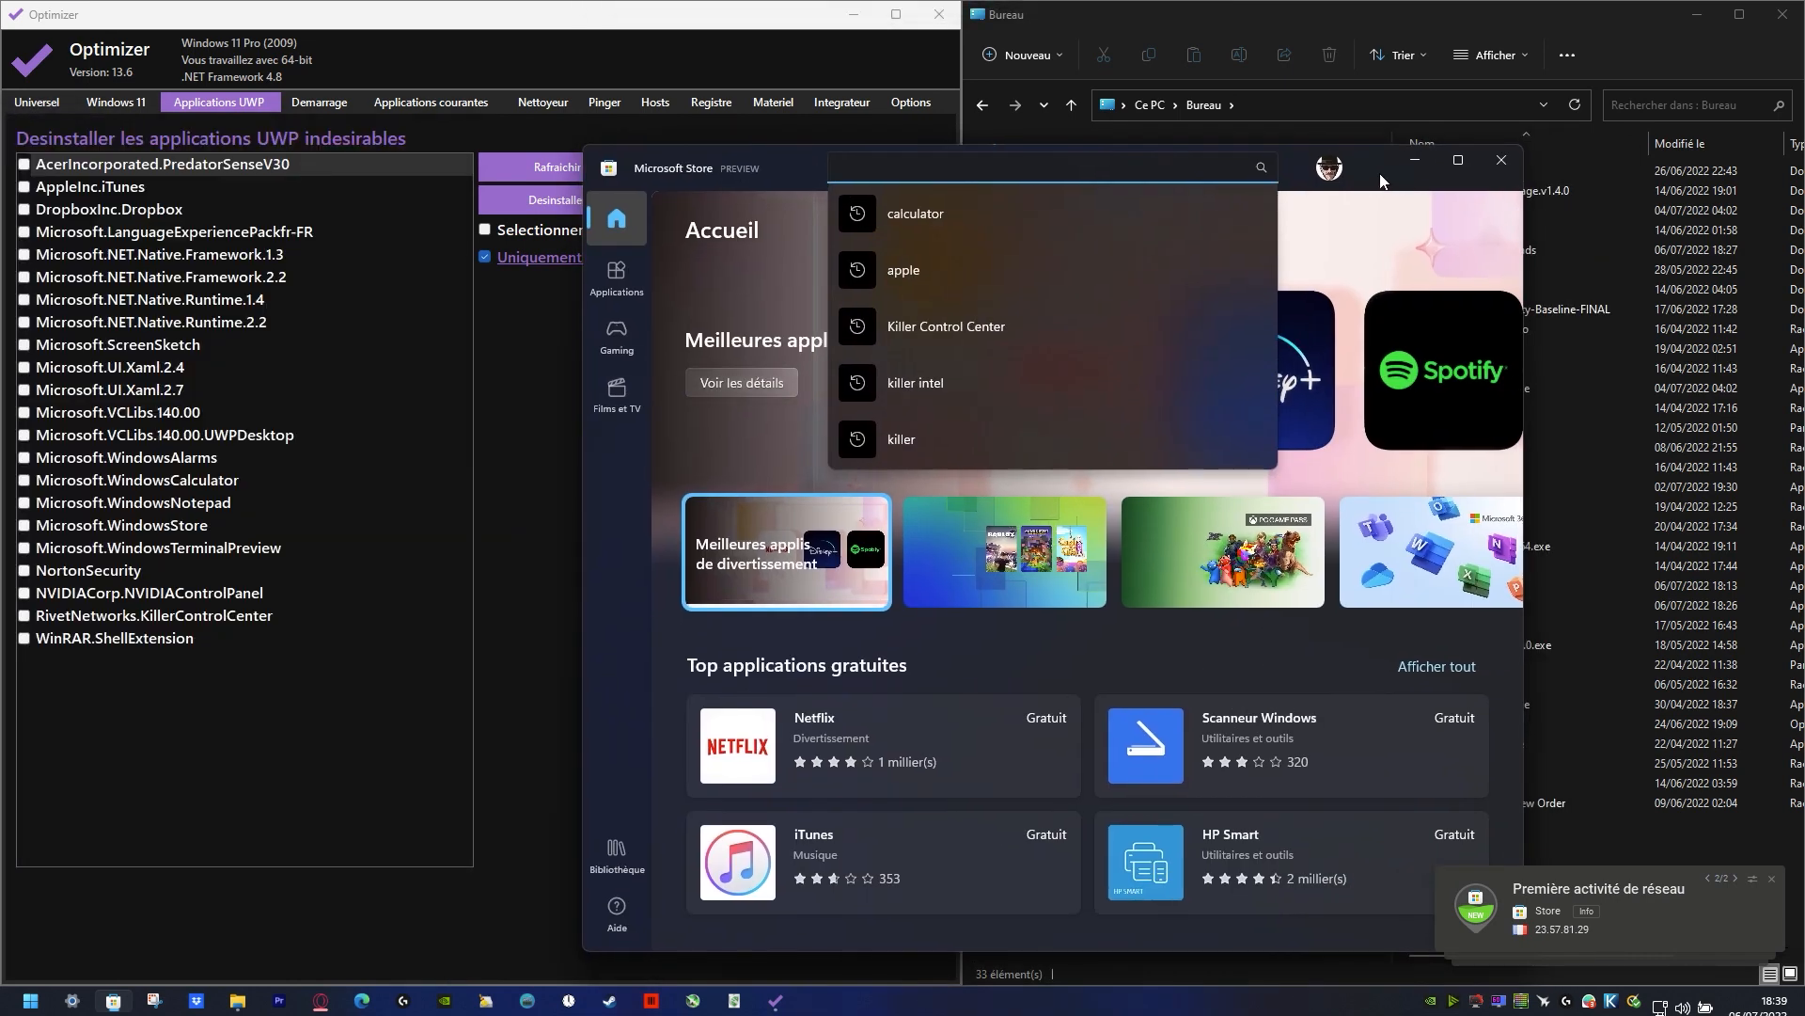
{"action": "double_click", "coordinate": [1382, 178]}
{"action": "left_click", "coordinate": [34, 886]}
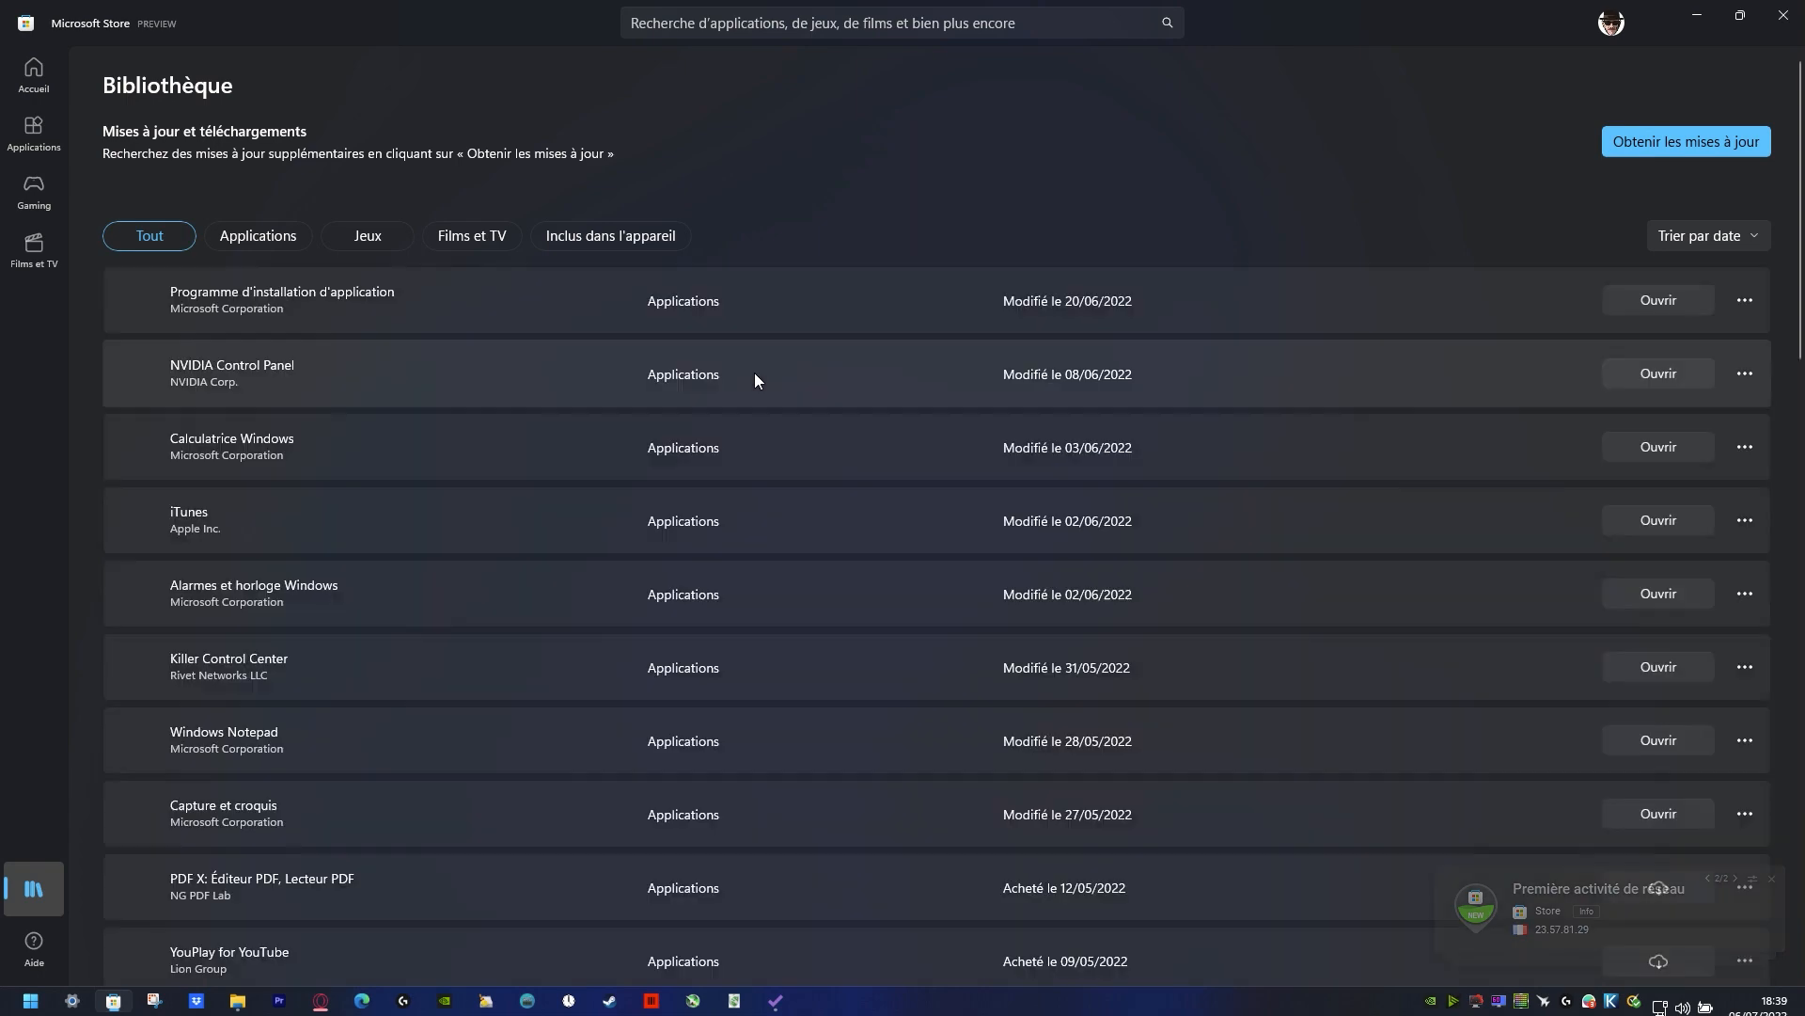
Step: Look through the library's apps, get the available updates and restore the Store window to its smaller size
{"action": "scroll", "coordinate": [681, 678], "scroll_direction": "down", "scroll_amount": 10}
{"action": "scroll", "coordinate": [729, 753], "scroll_direction": "up", "scroll_amount": 12}
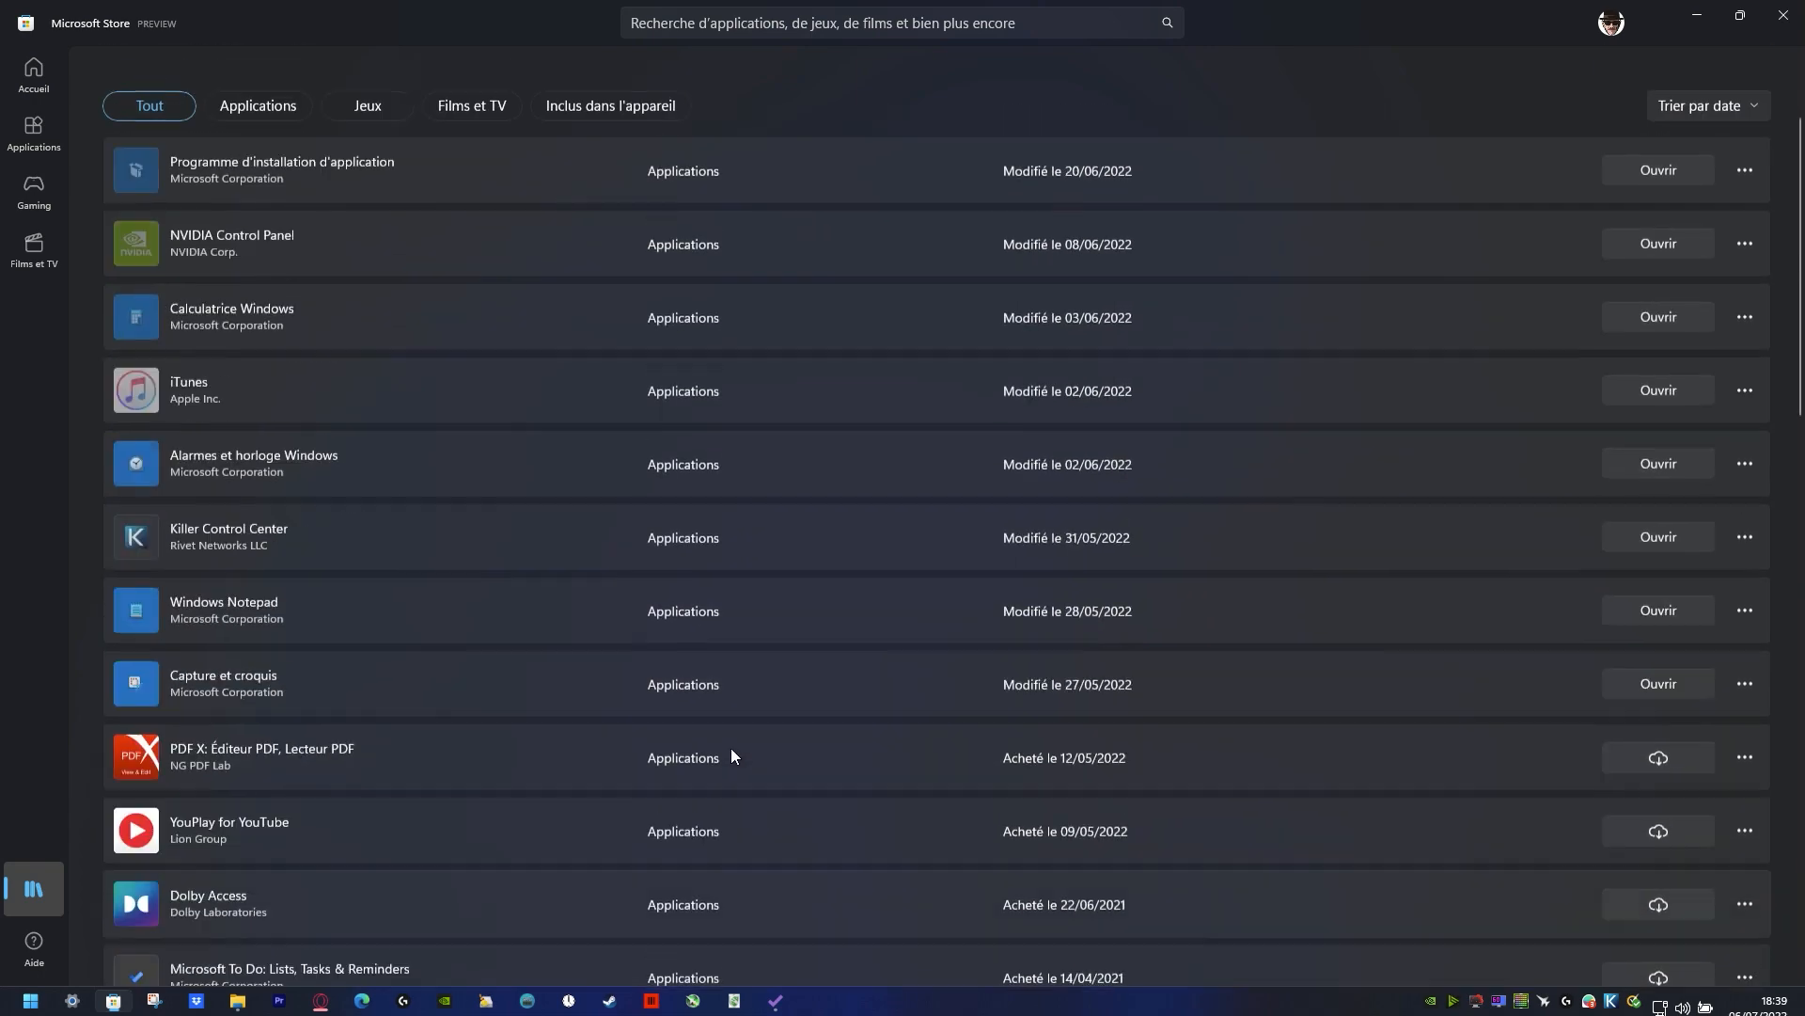
{"action": "scroll", "coordinate": [471, 367], "scroll_direction": "down", "scroll_amount": 10}
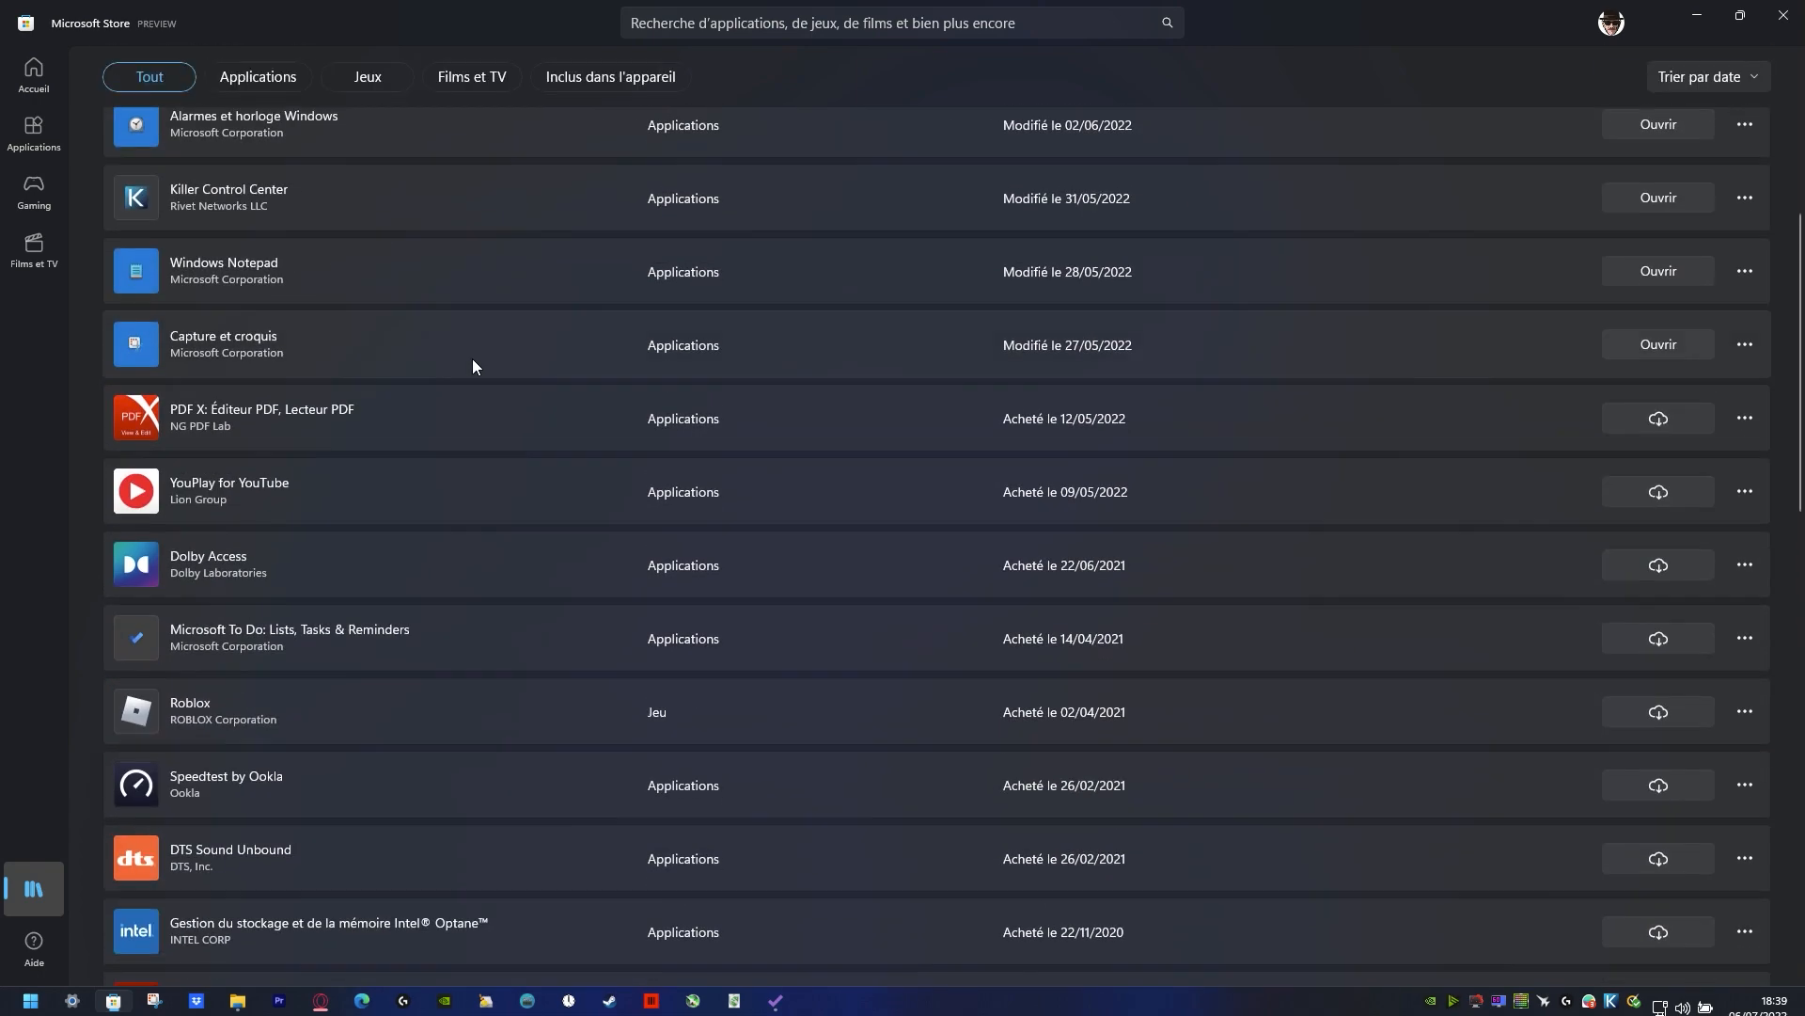
{"action": "scroll", "coordinate": [732, 795], "scroll_direction": "up", "scroll_amount": 15}
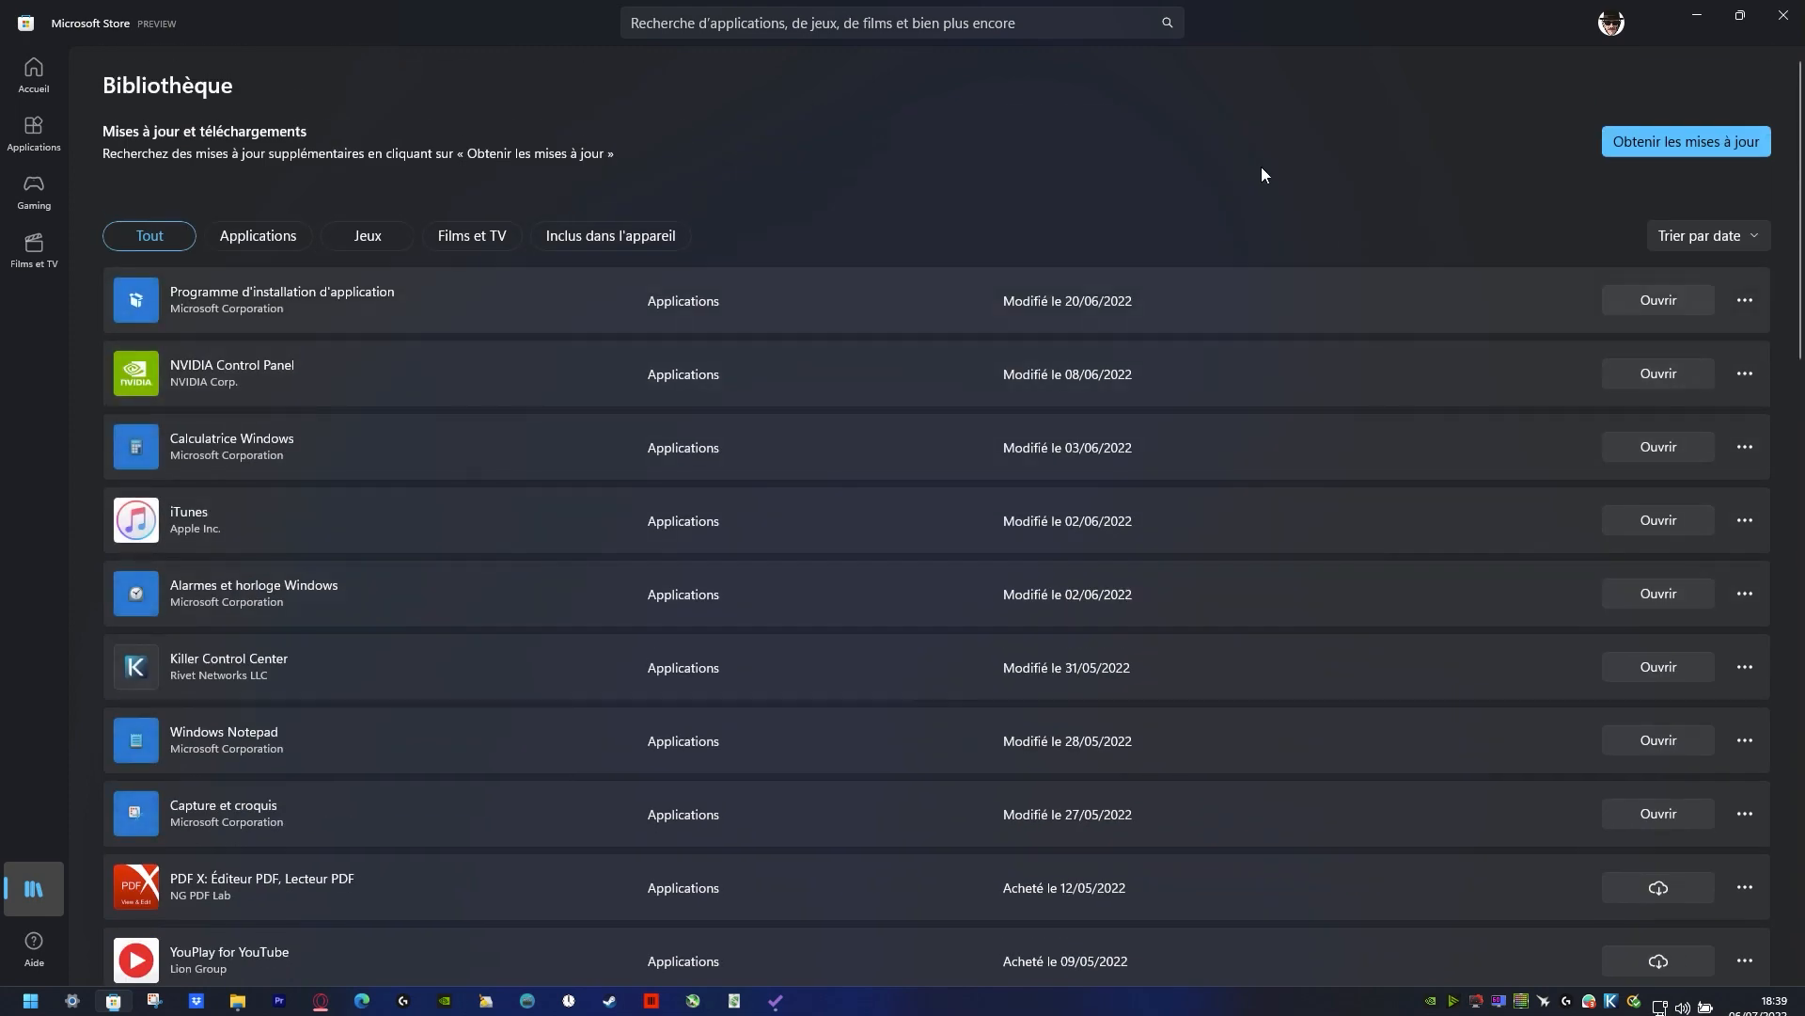
{"action": "left_click", "coordinate": [1657, 150]}
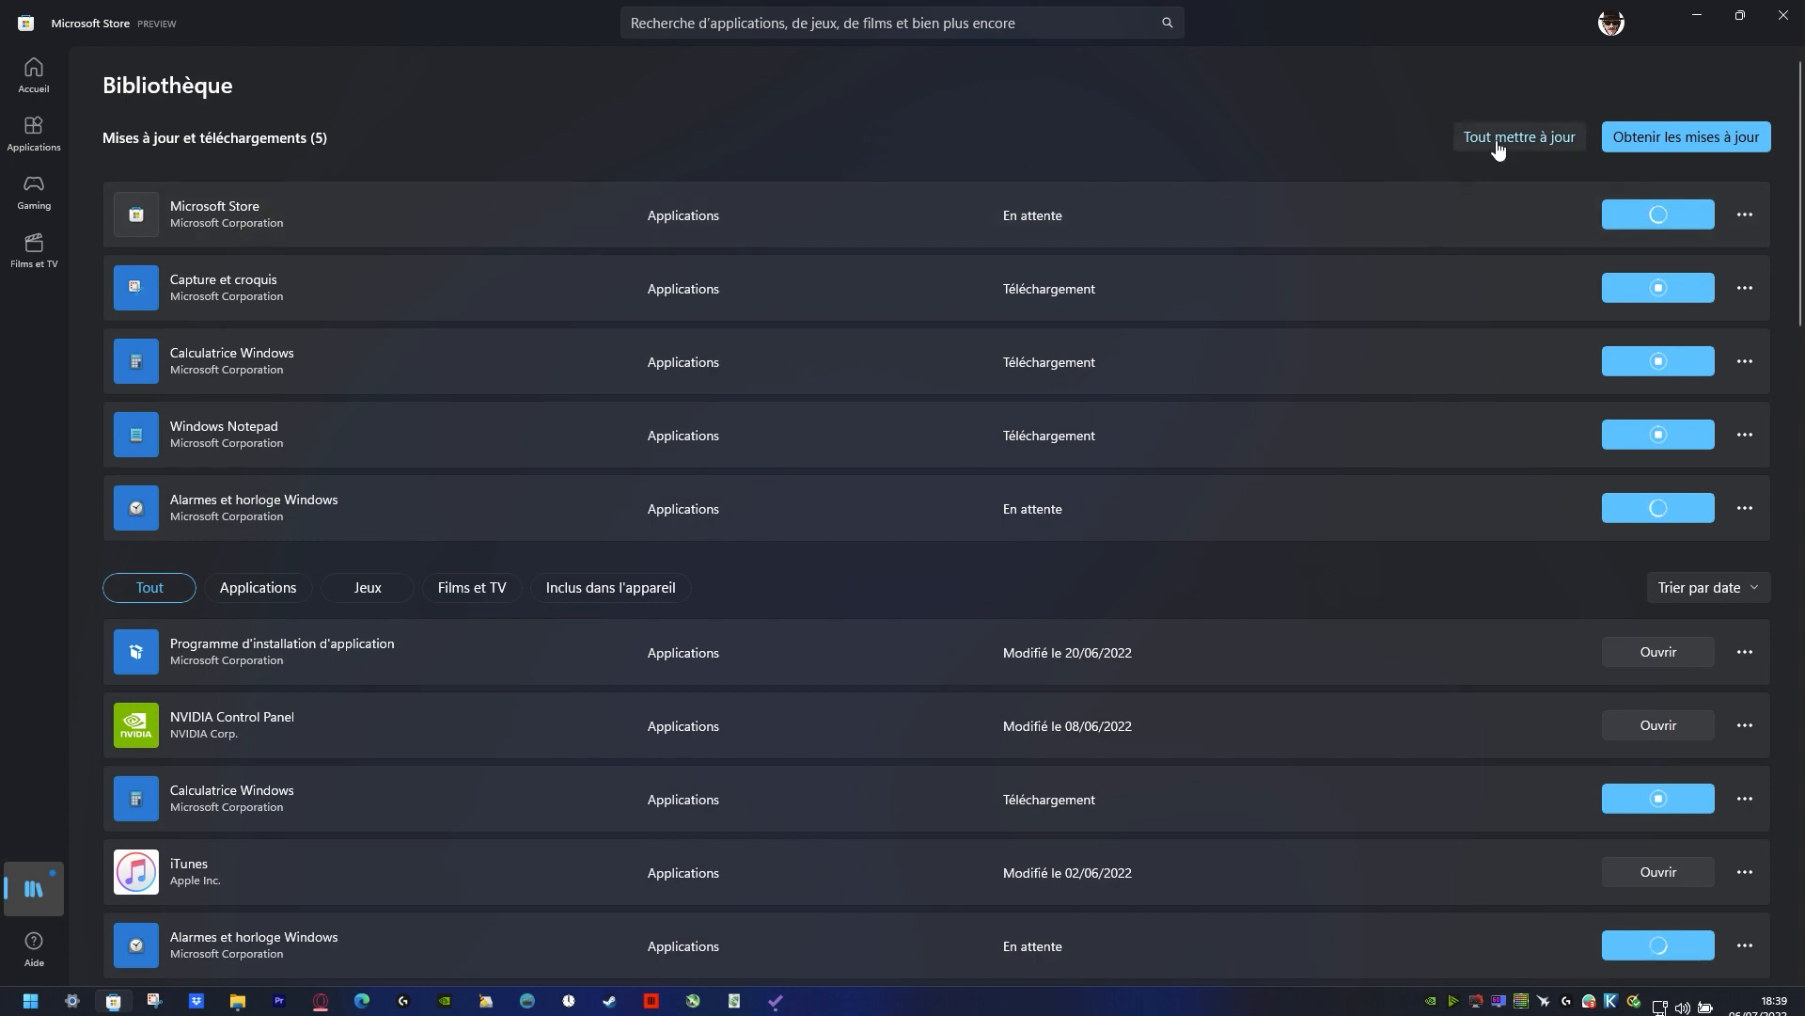
{"action": "double_click", "coordinate": [1461, 27]}
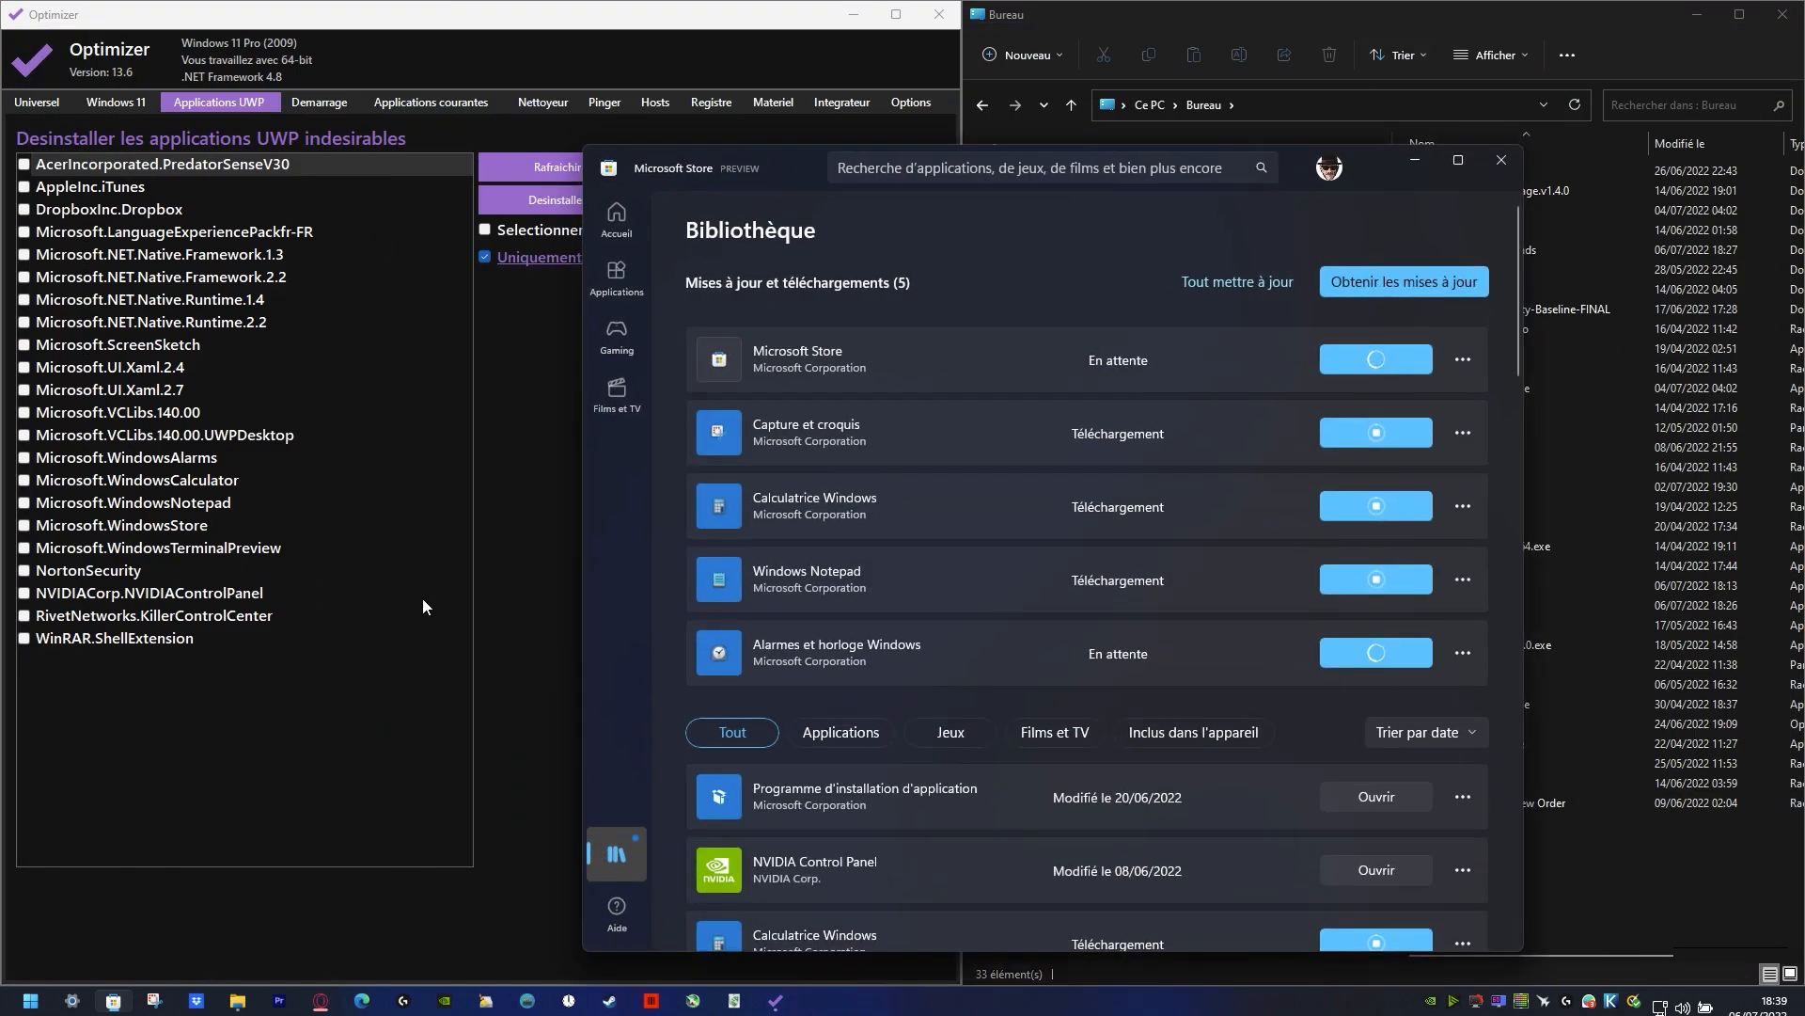
Step: Switch back to Optimizer, show the startup items and select the EpicGamesLauncher entry
{"action": "left_click", "coordinate": [533, 449]}
{"action": "left_click", "coordinate": [333, 105]}
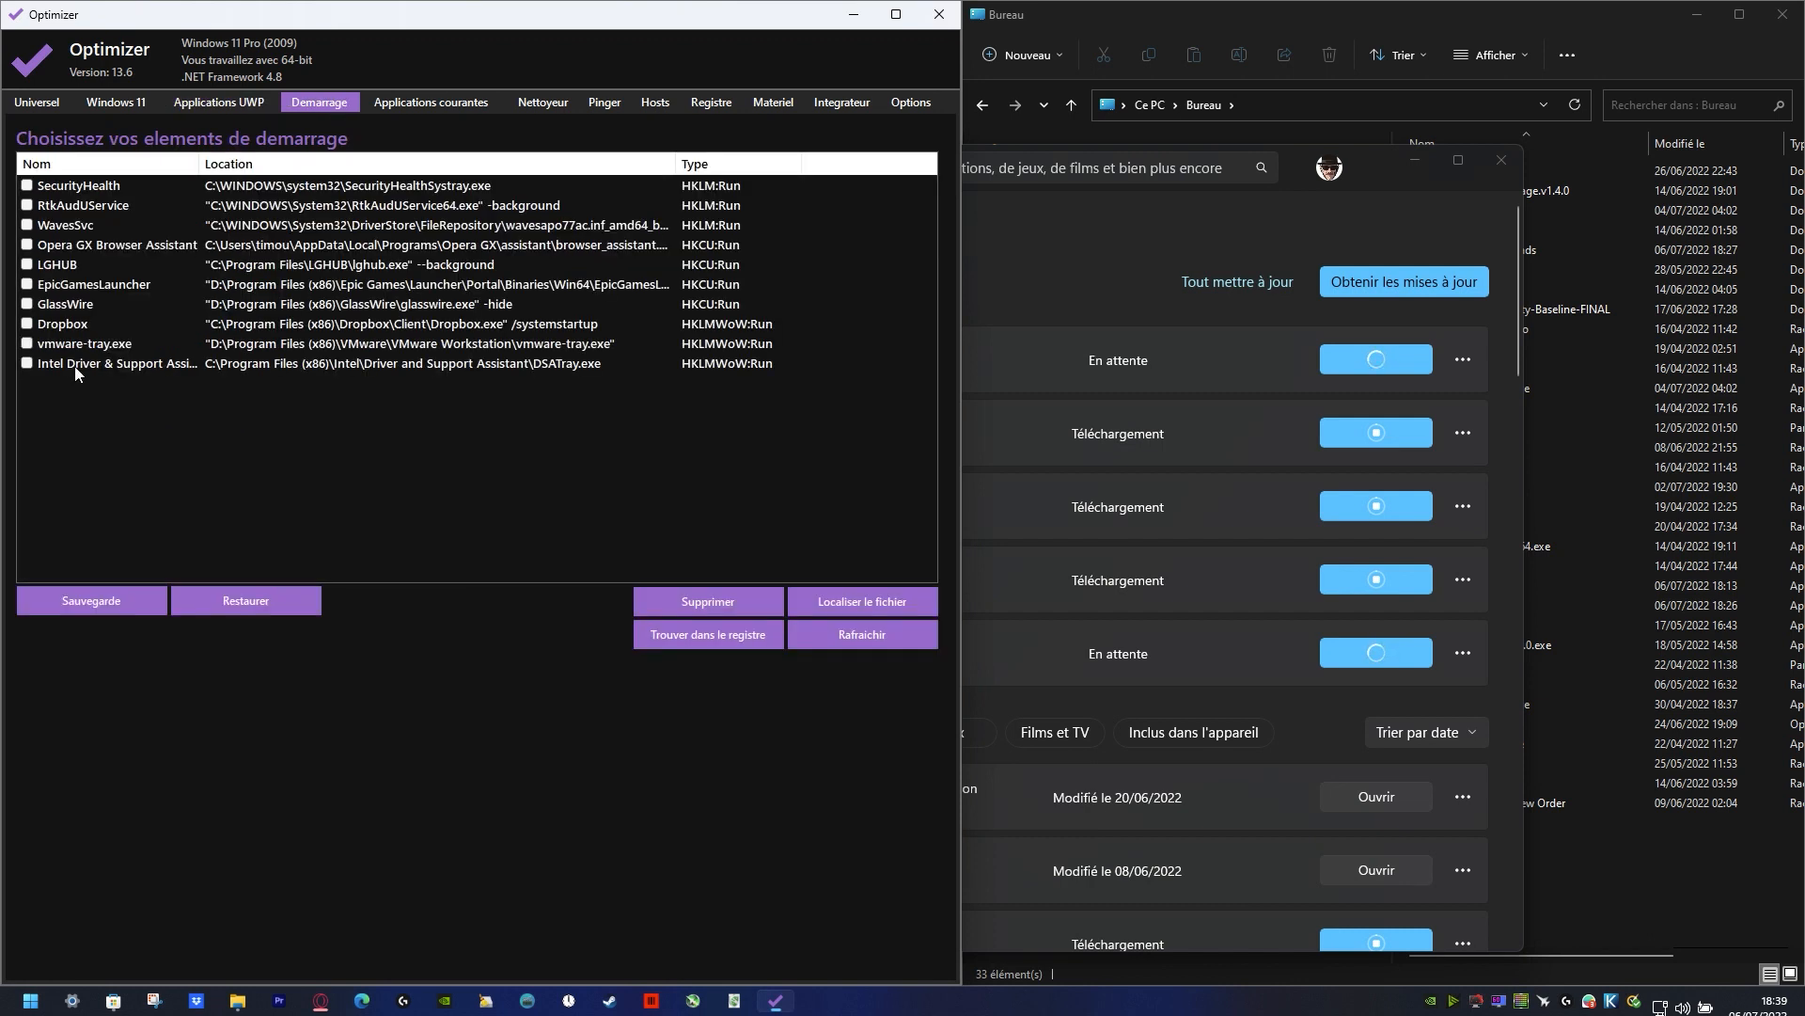
{"action": "left_click", "coordinate": [128, 289]}
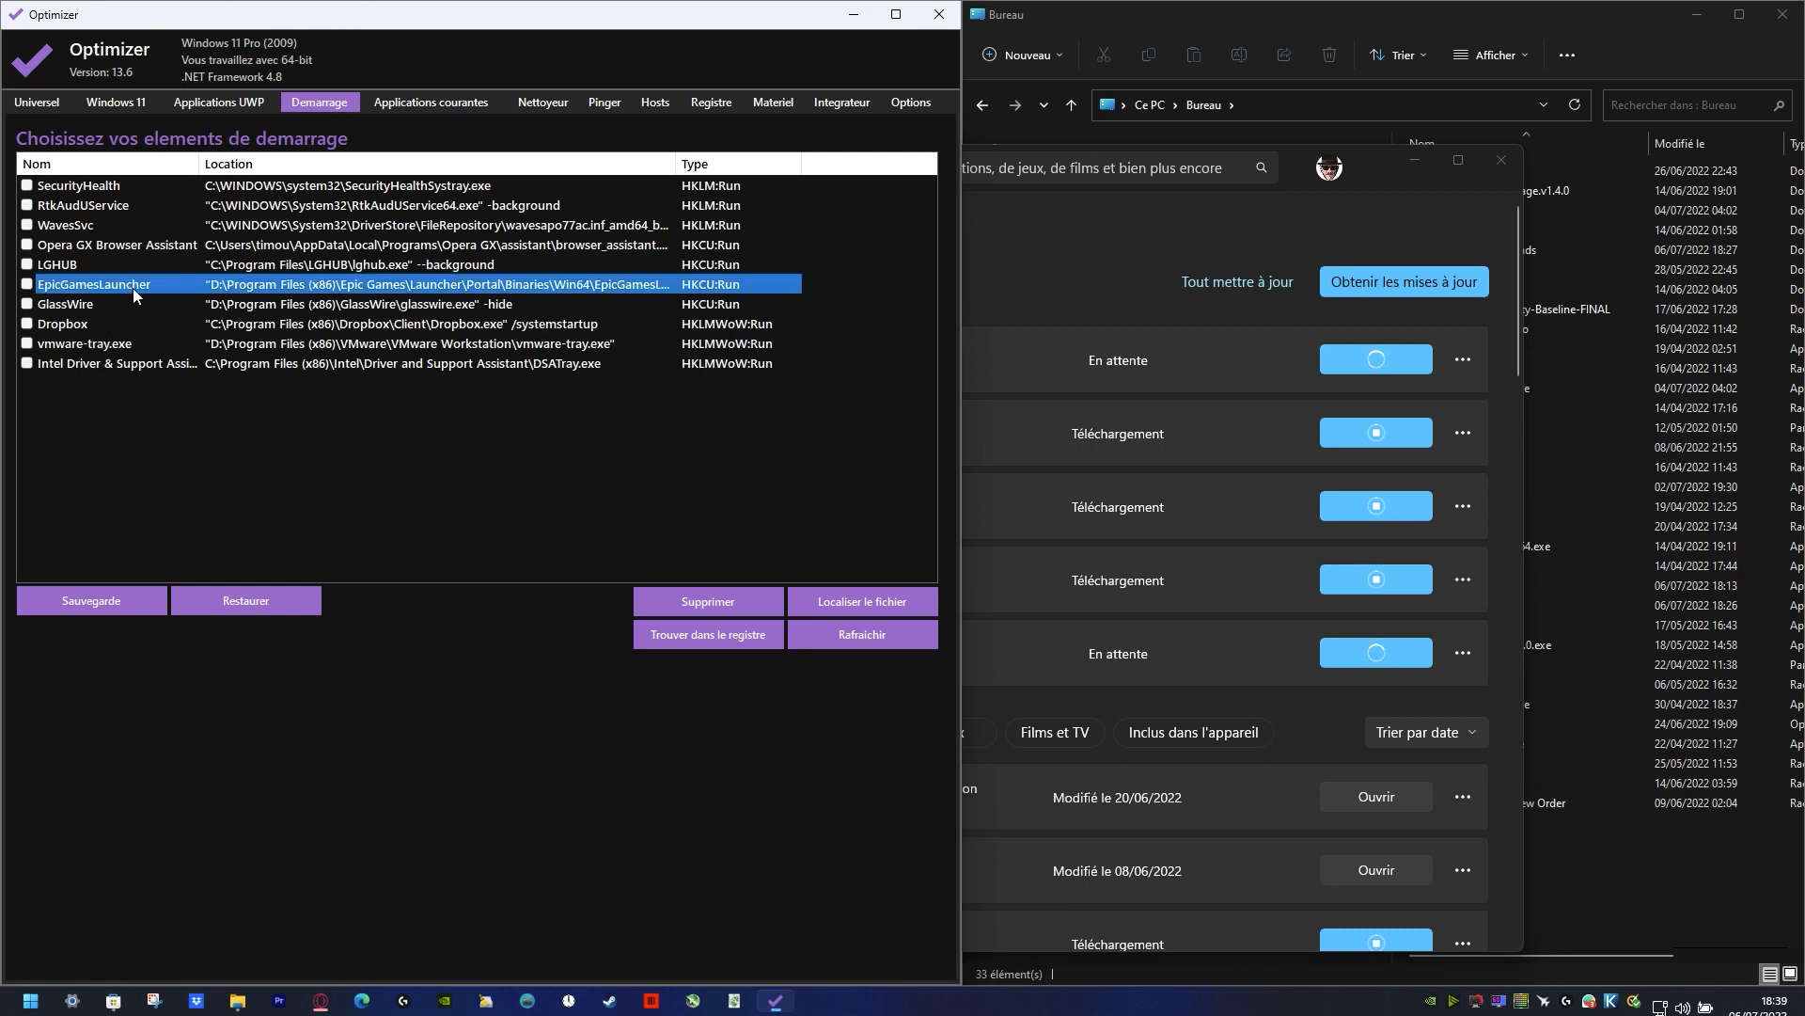
Step: Remove EpicGamesLauncher, Dropbox and vmware-tray.exe from the startup items, confirming each deletion
{"action": "left_click", "coordinate": [29, 285]}
{"action": "left_click", "coordinate": [704, 602]}
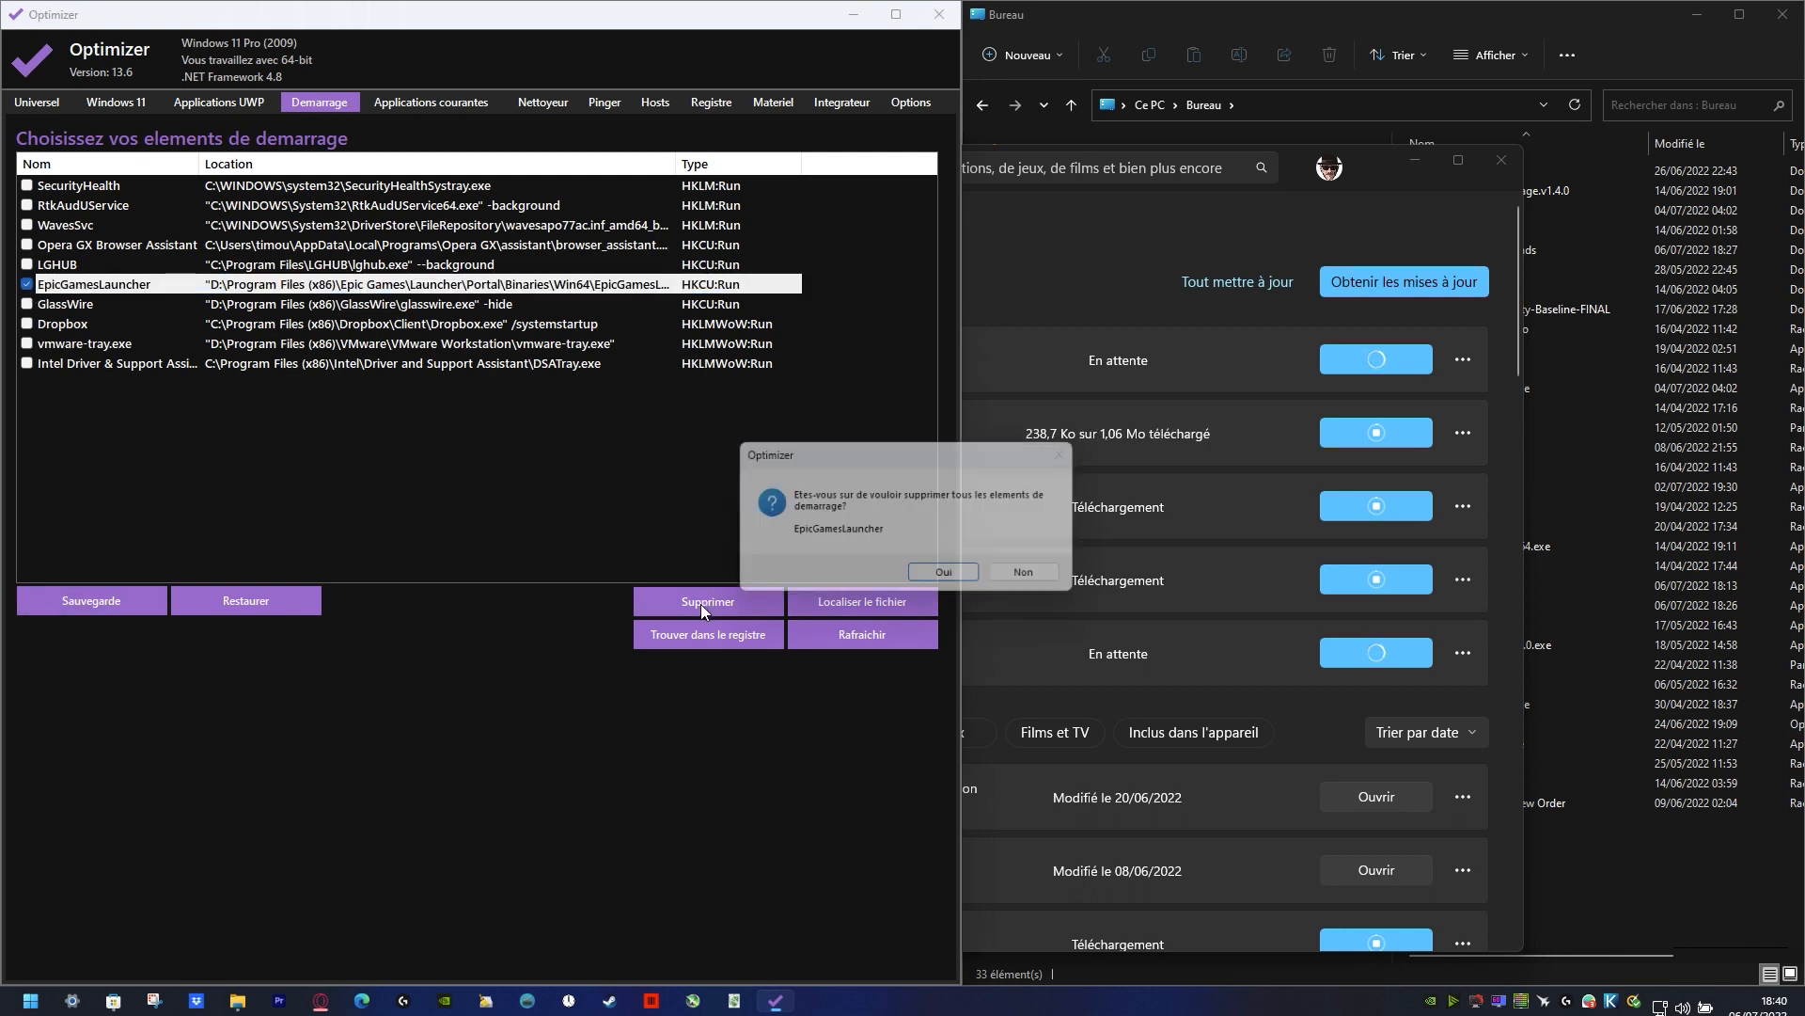
{"action": "left_click", "coordinate": [924, 566]}
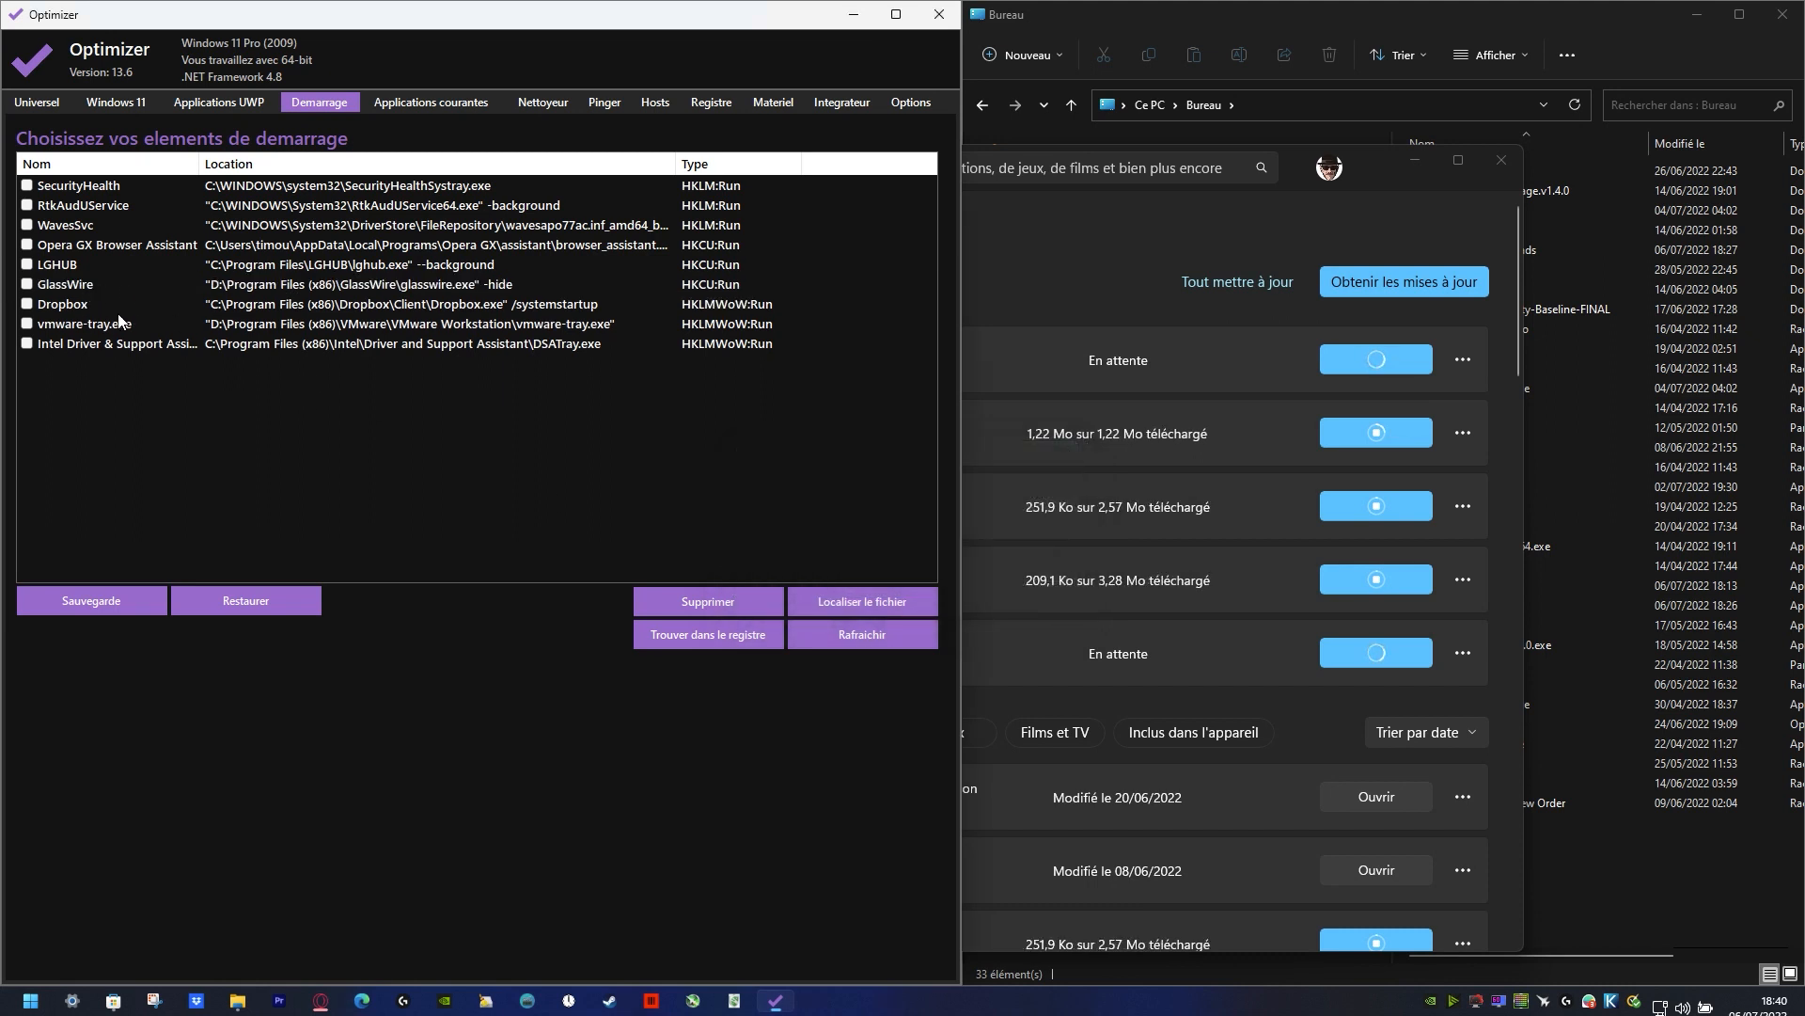
{"action": "left_click", "coordinate": [119, 308]}
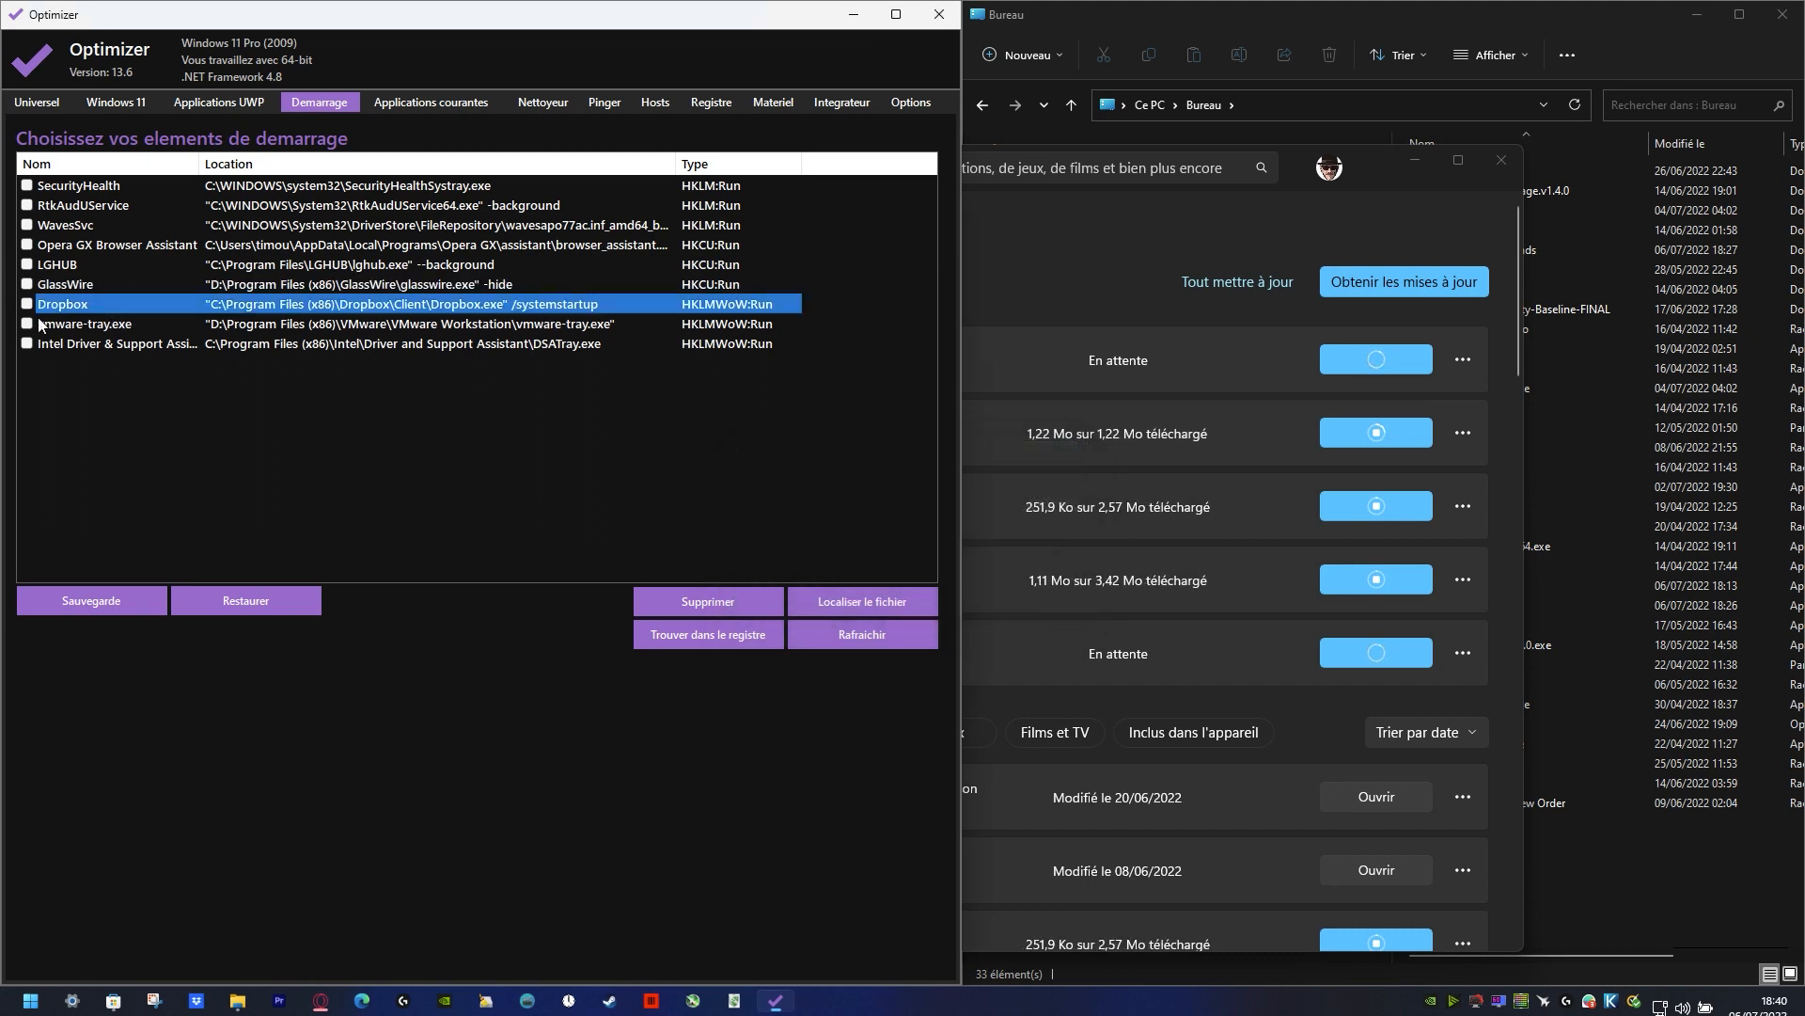
{"action": "left_click", "coordinate": [690, 601]}
{"action": "left_click", "coordinate": [933, 575]}
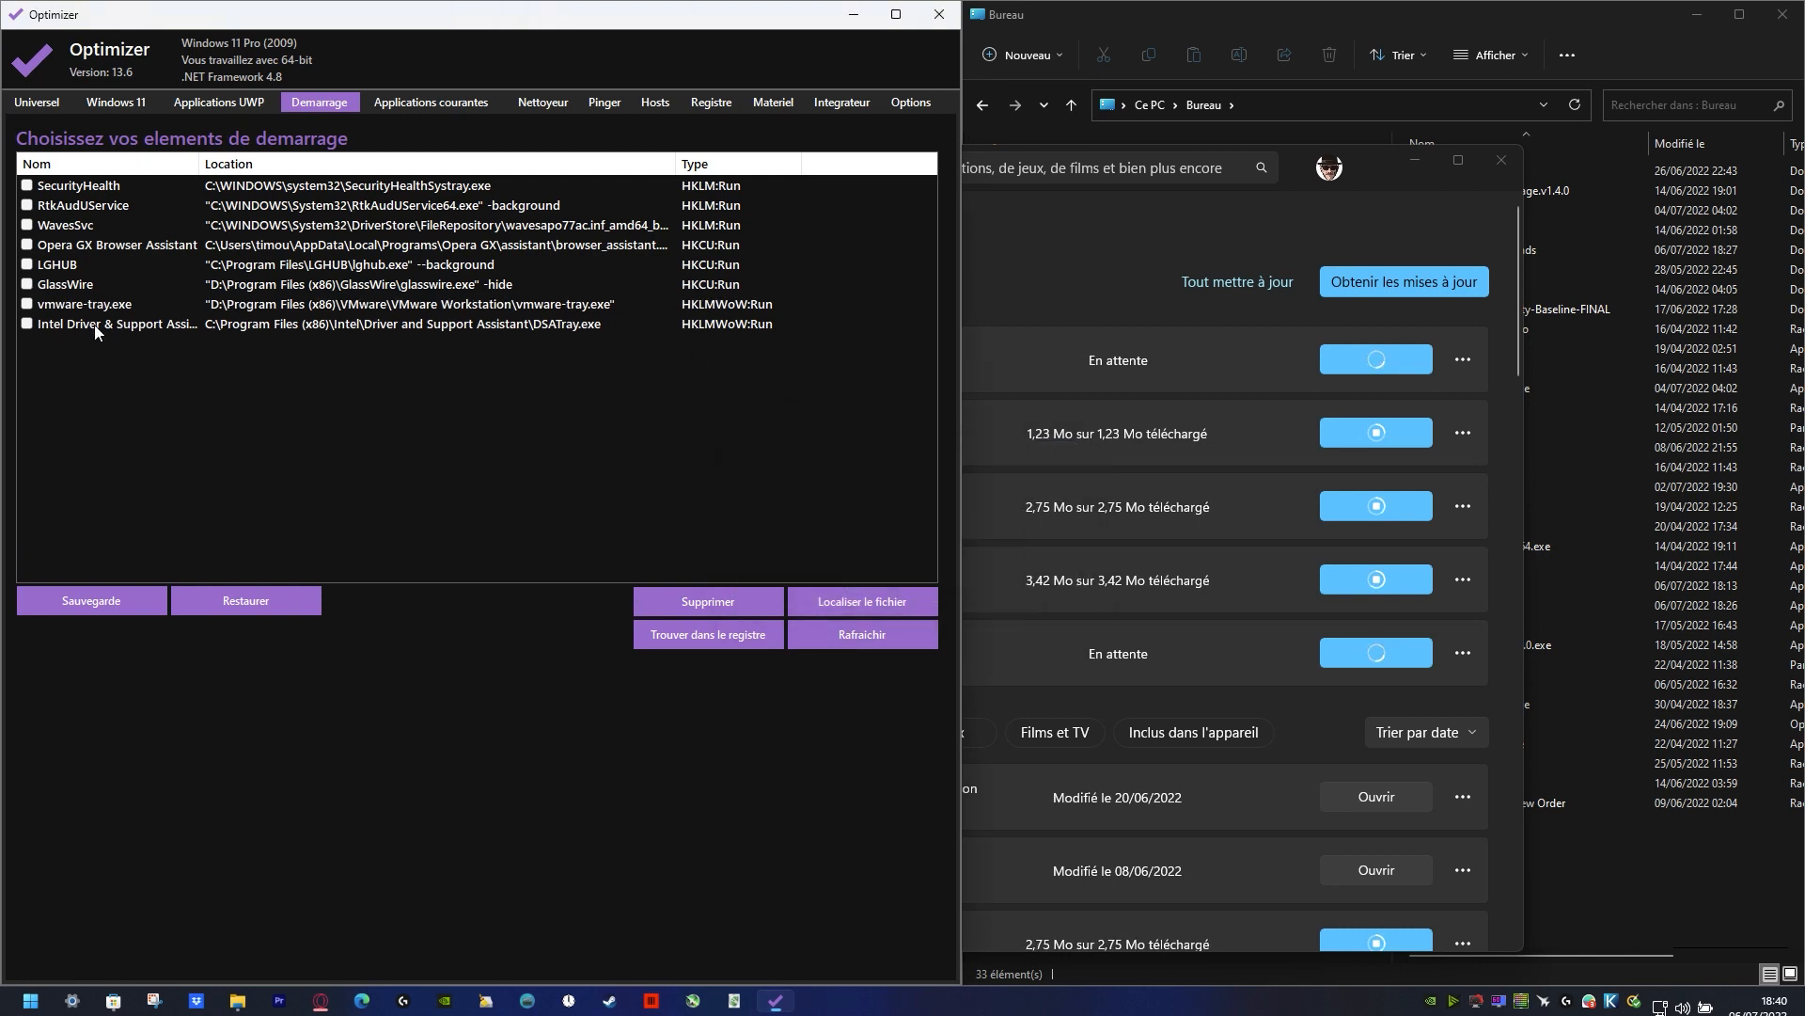
{"action": "left_click", "coordinate": [32, 305]}
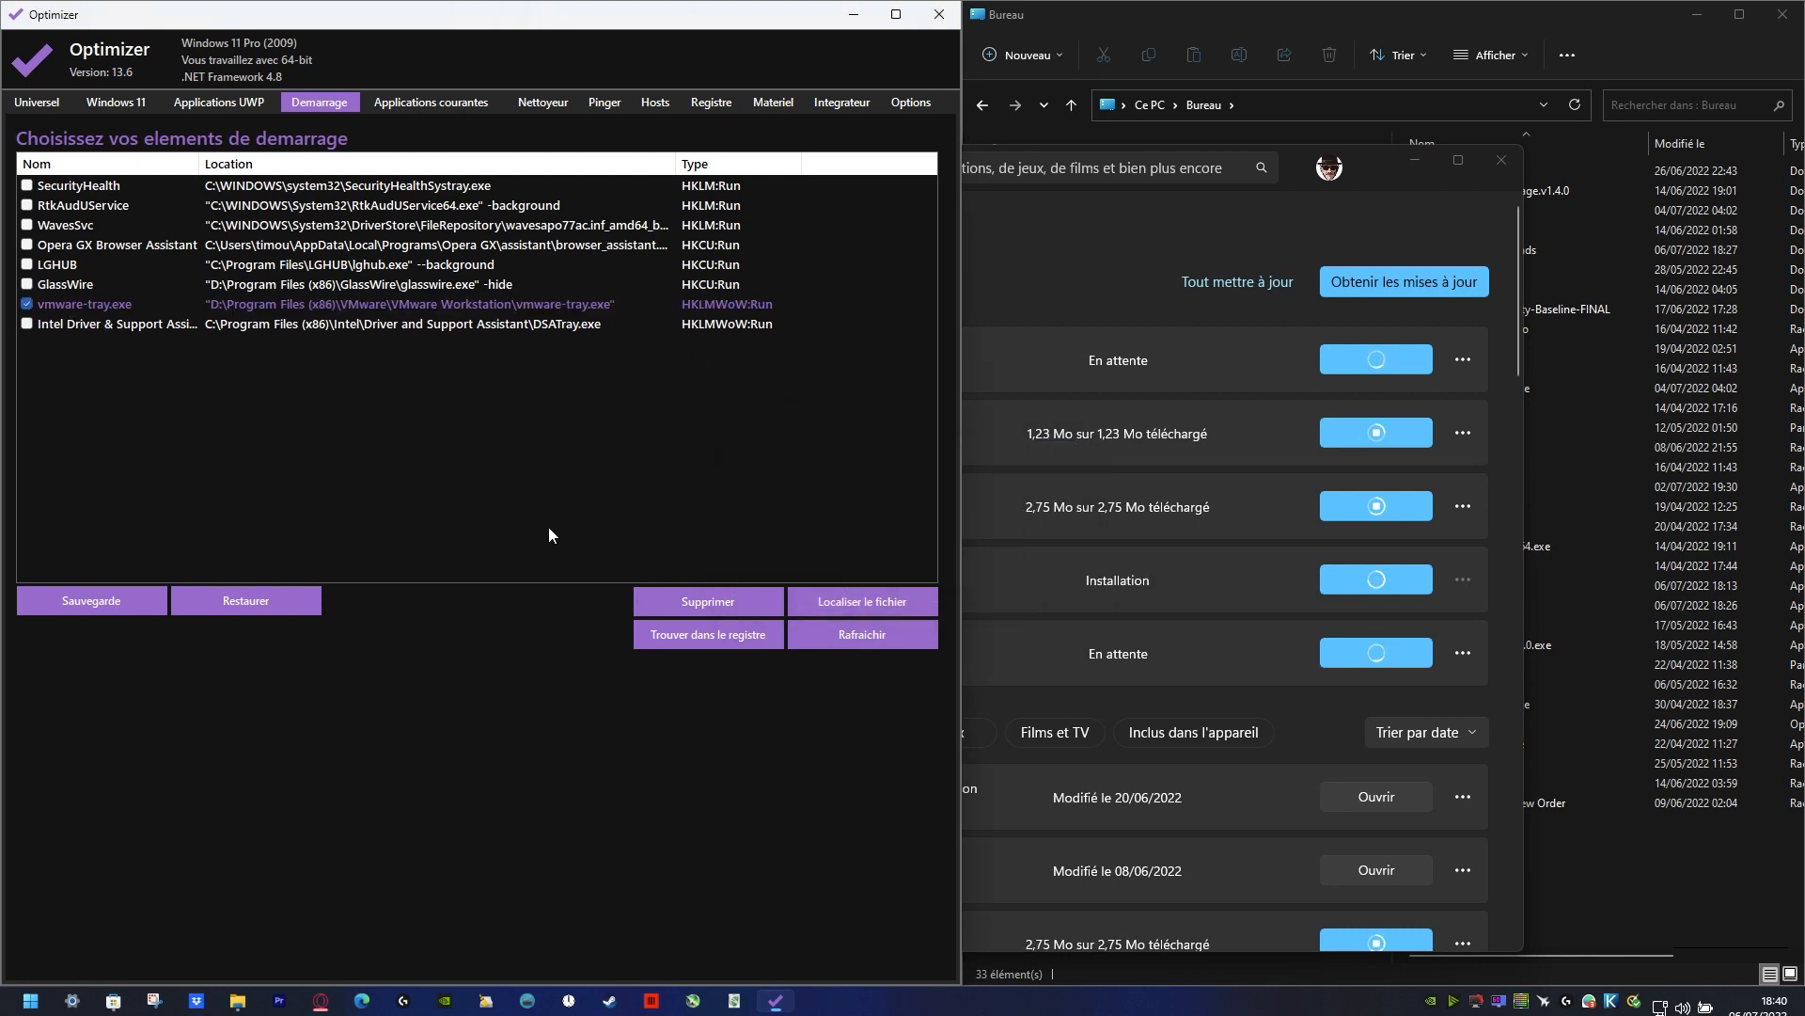
{"action": "left_click", "coordinate": [713, 601]}
{"action": "left_click", "coordinate": [958, 583]}
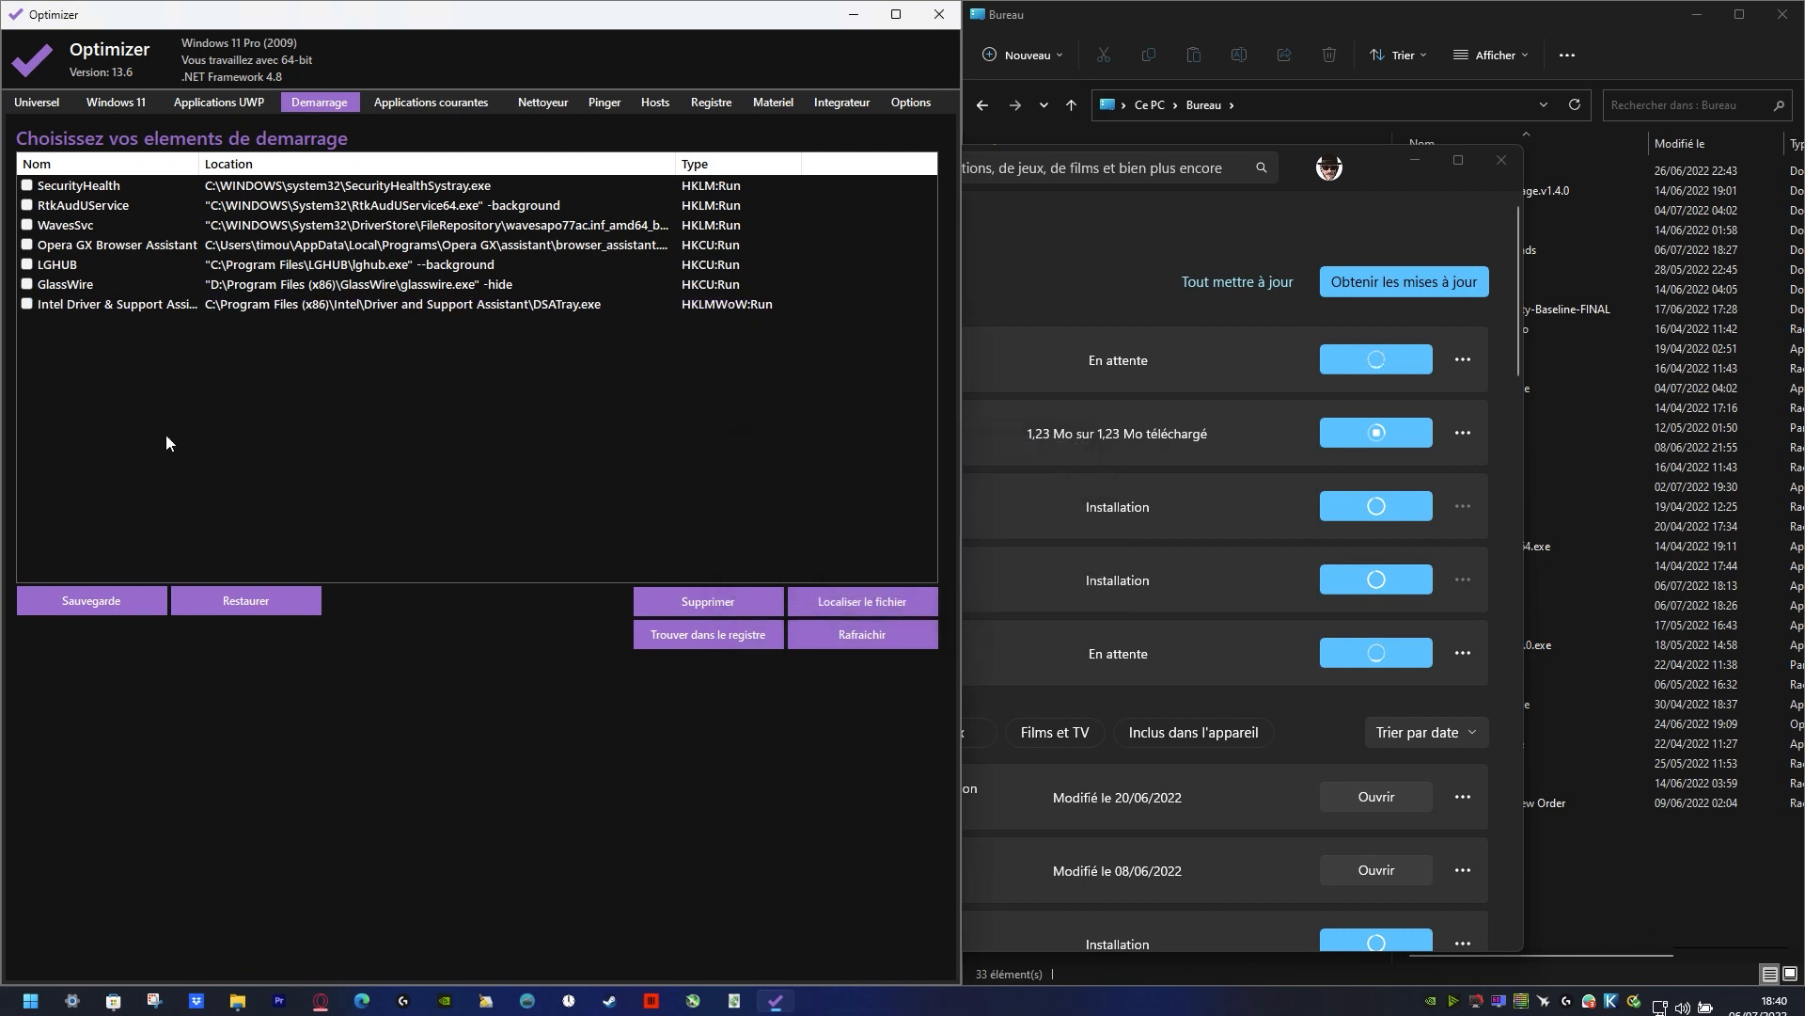
Step: Highlight the Opera GX Browser Assistant and RtkAudUService entries in the startup list to review them
{"action": "left_click", "coordinate": [138, 245]}
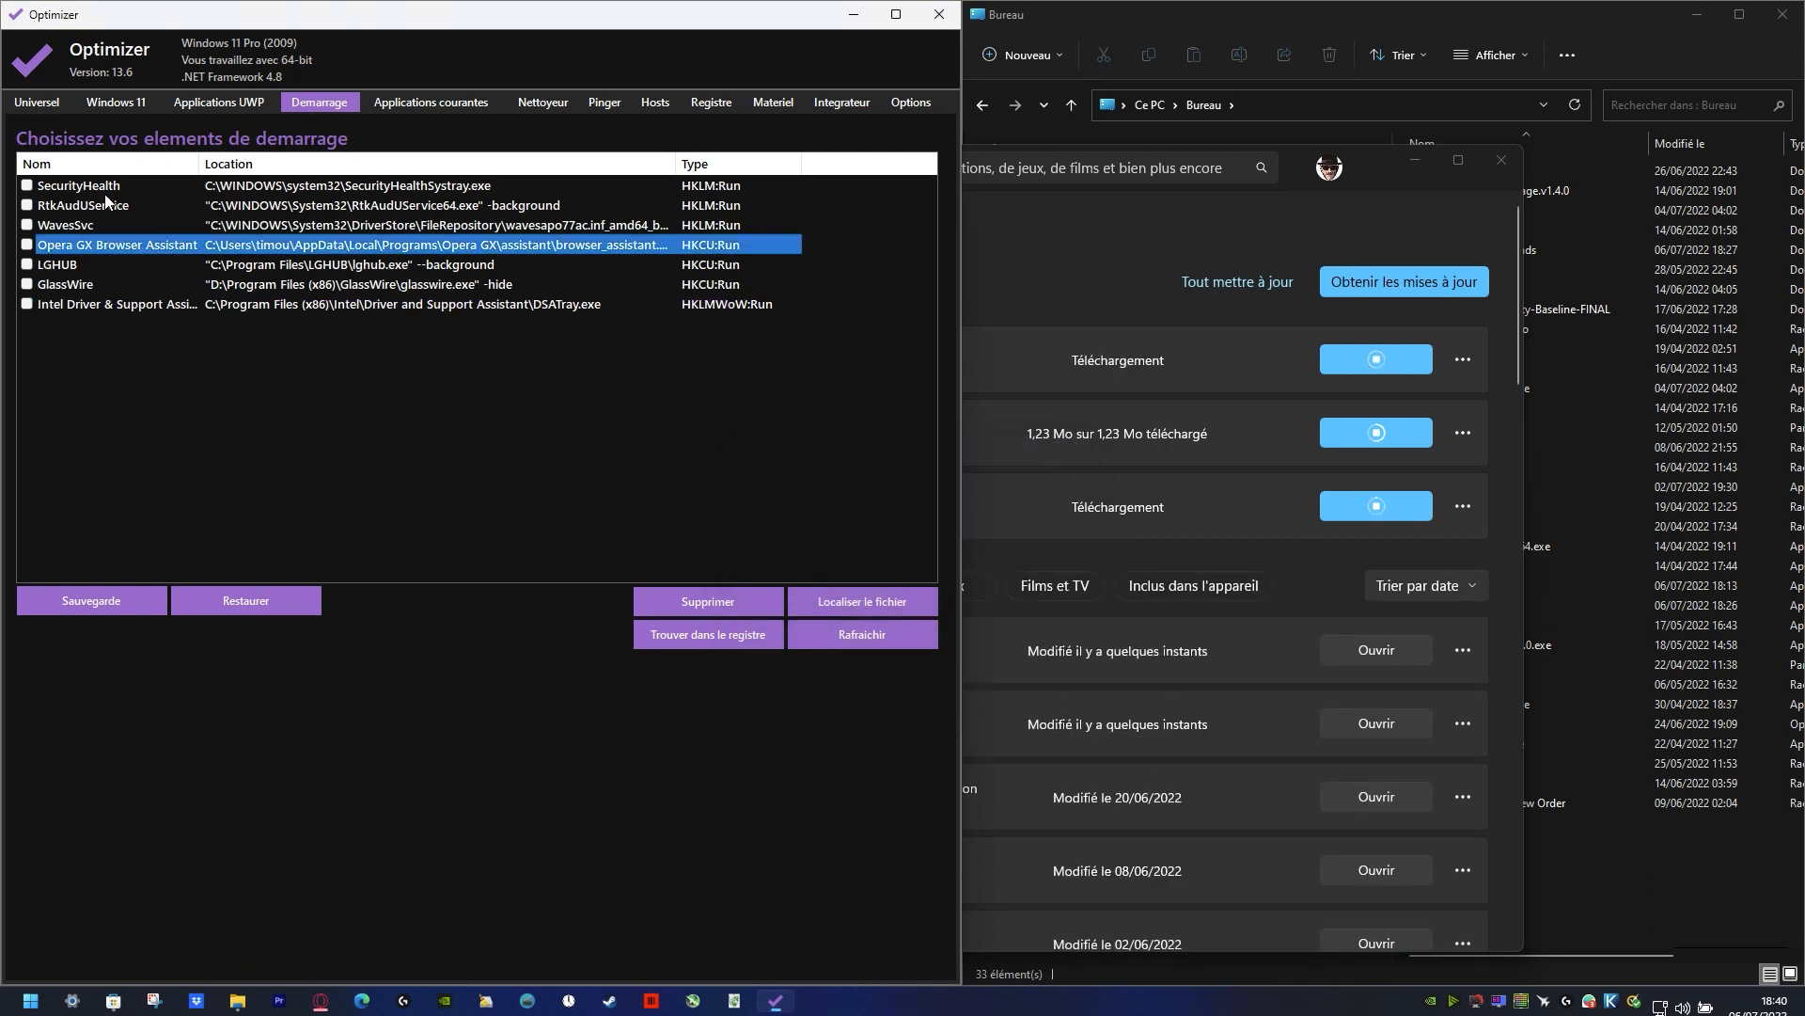
{"action": "left_click", "coordinate": [115, 206]}
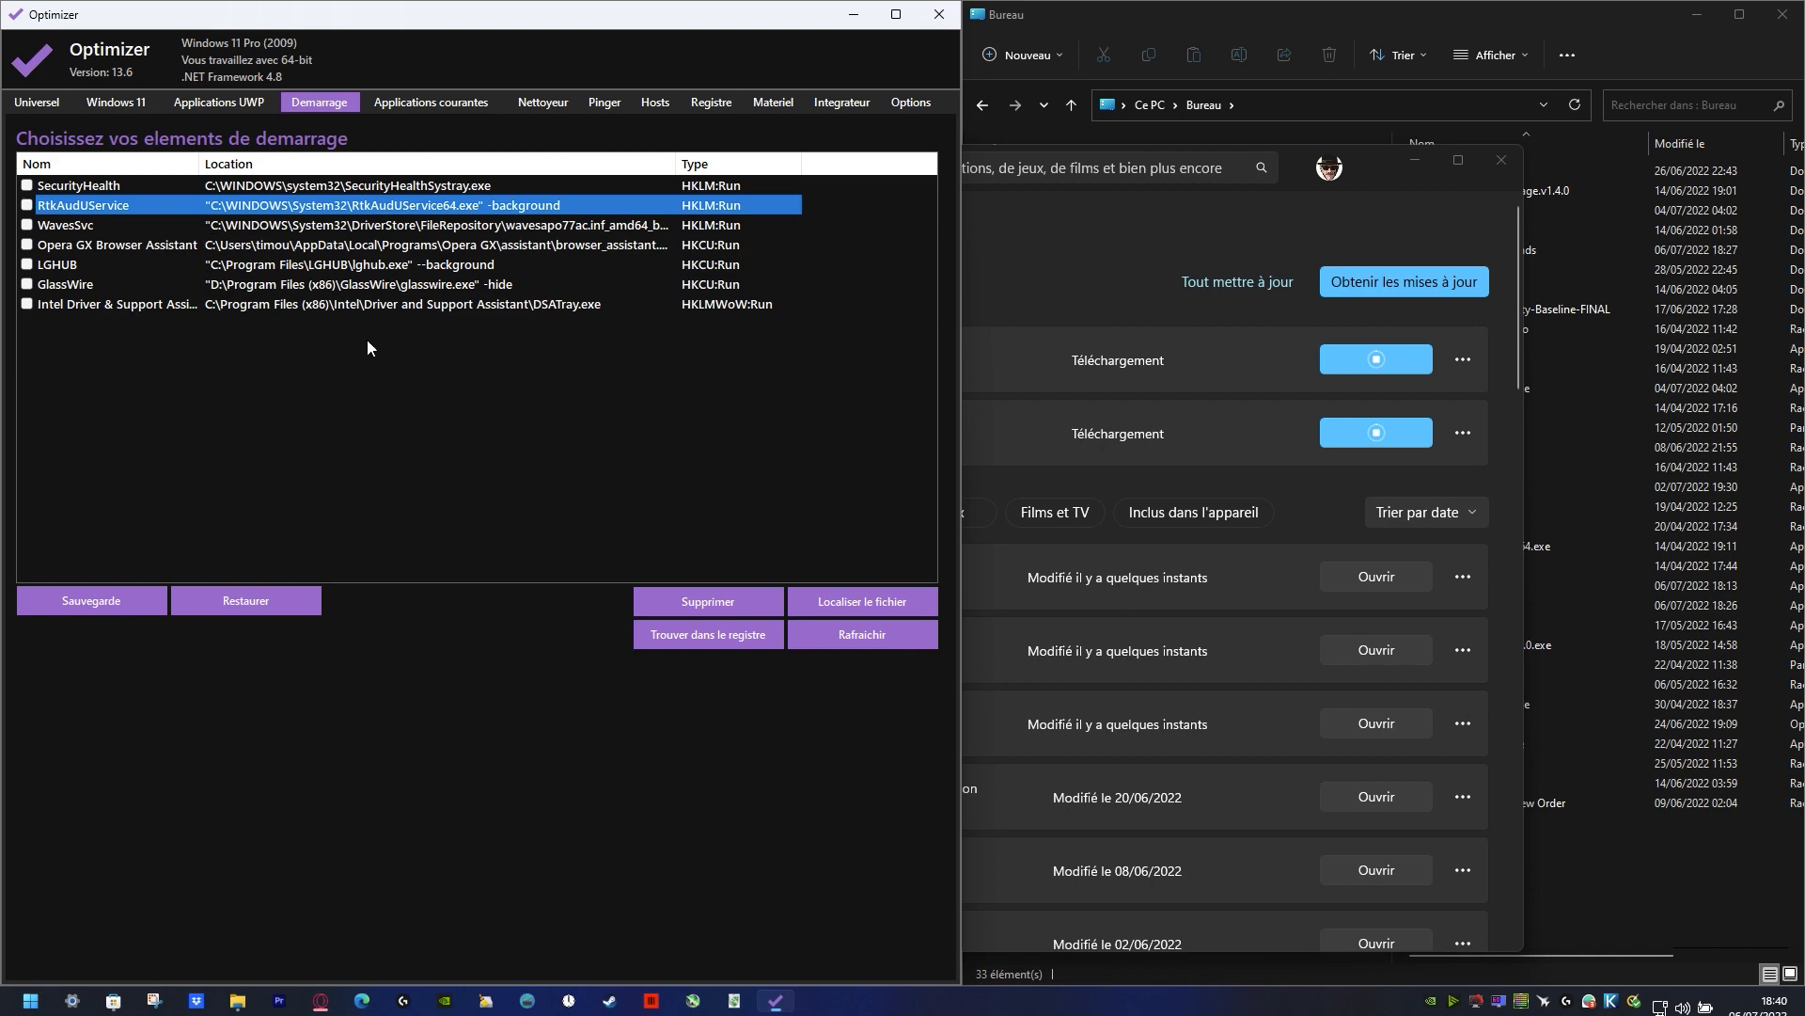
Step: Choose Anti-Exploit among the common applications, enable installation after download and start the download
{"action": "left_click", "coordinate": [418, 100]}
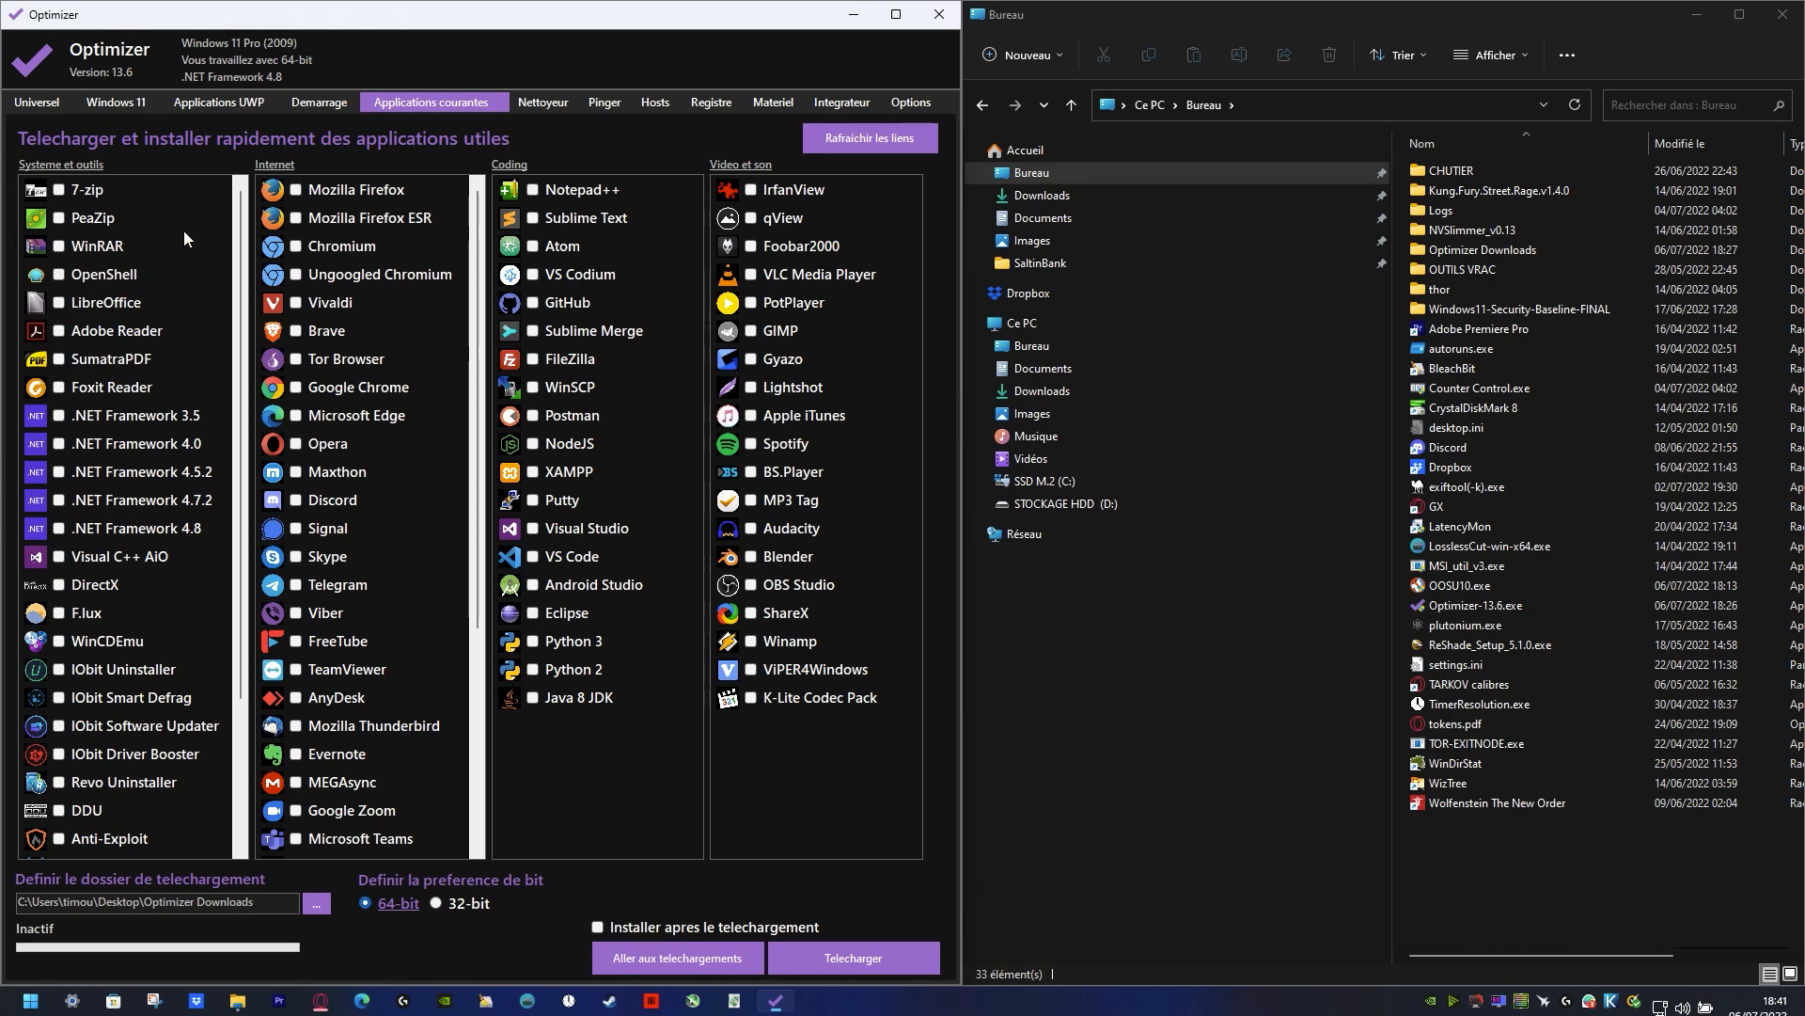
{"action": "scroll", "coordinate": [173, 705], "scroll_direction": "down", "scroll_amount": 2}
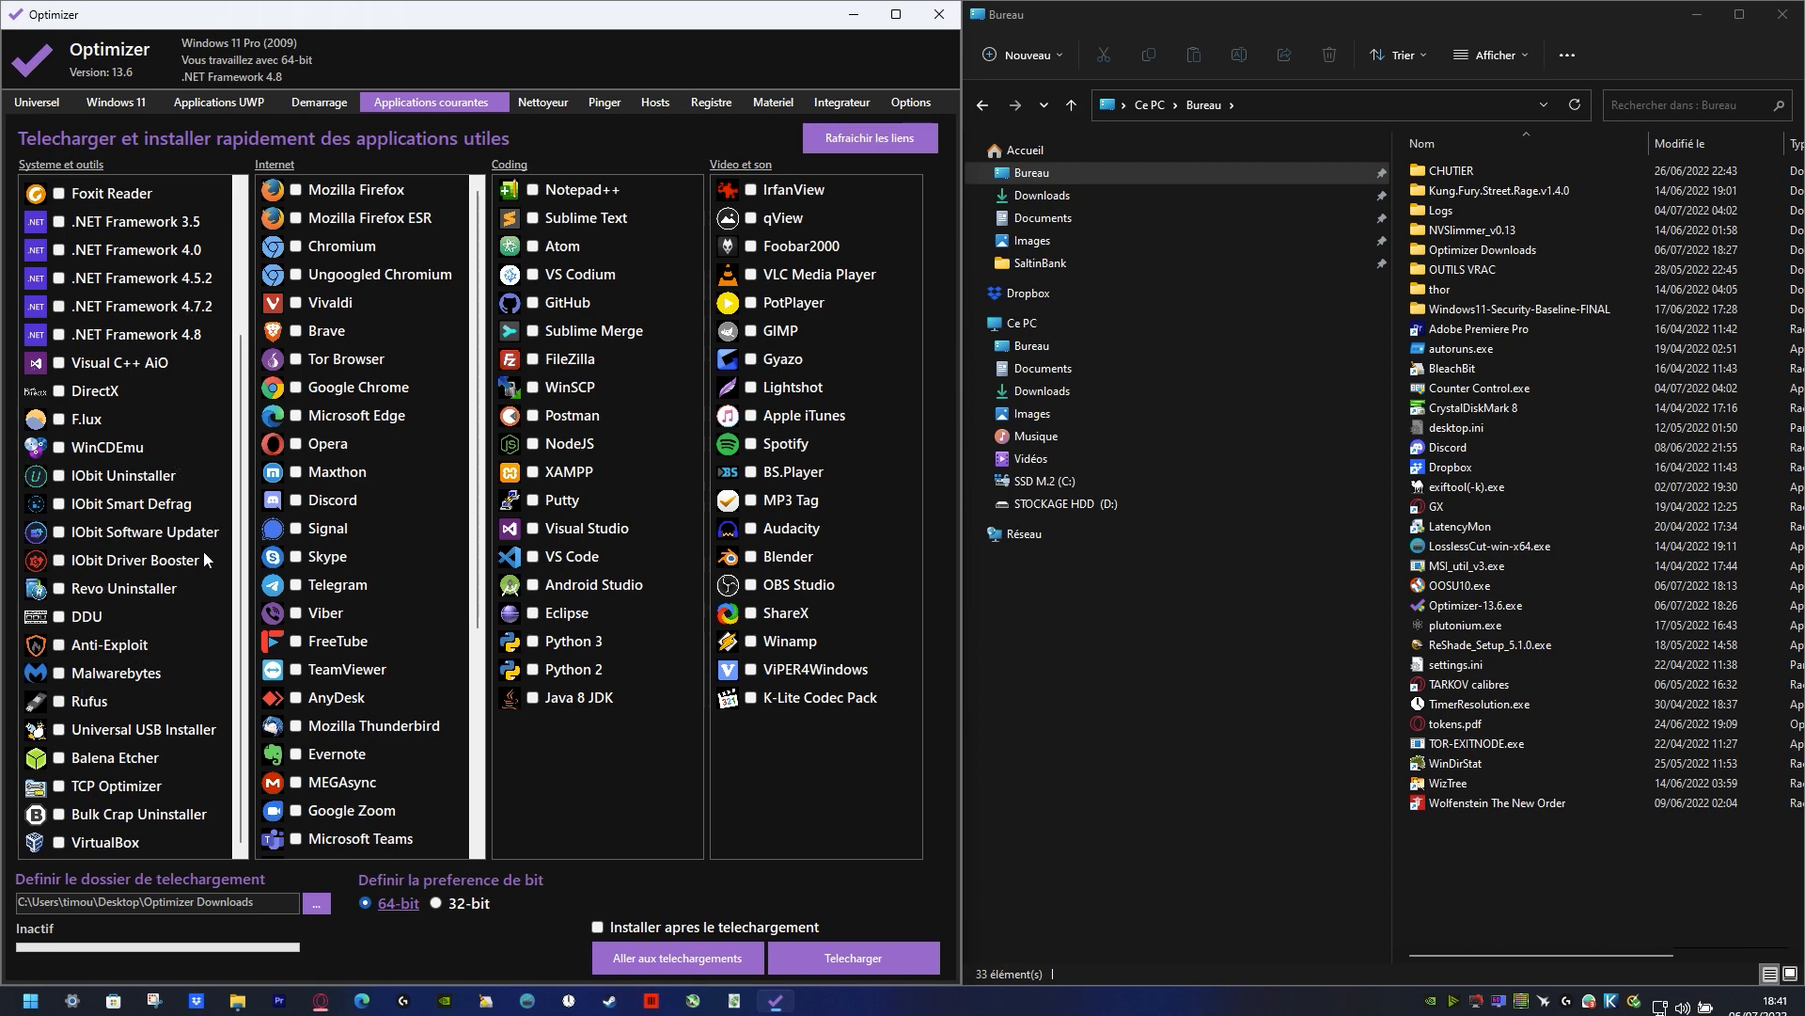
{"action": "scroll", "coordinate": [205, 545], "scroll_direction": "up", "scroll_amount": 3}
{"action": "scroll", "coordinate": [196, 630], "scroll_direction": "down", "scroll_amount": 3}
{"action": "left_click", "coordinate": [60, 646]}
{"action": "left_click", "coordinate": [597, 926]}
{"action": "left_click", "coordinate": [866, 958]}
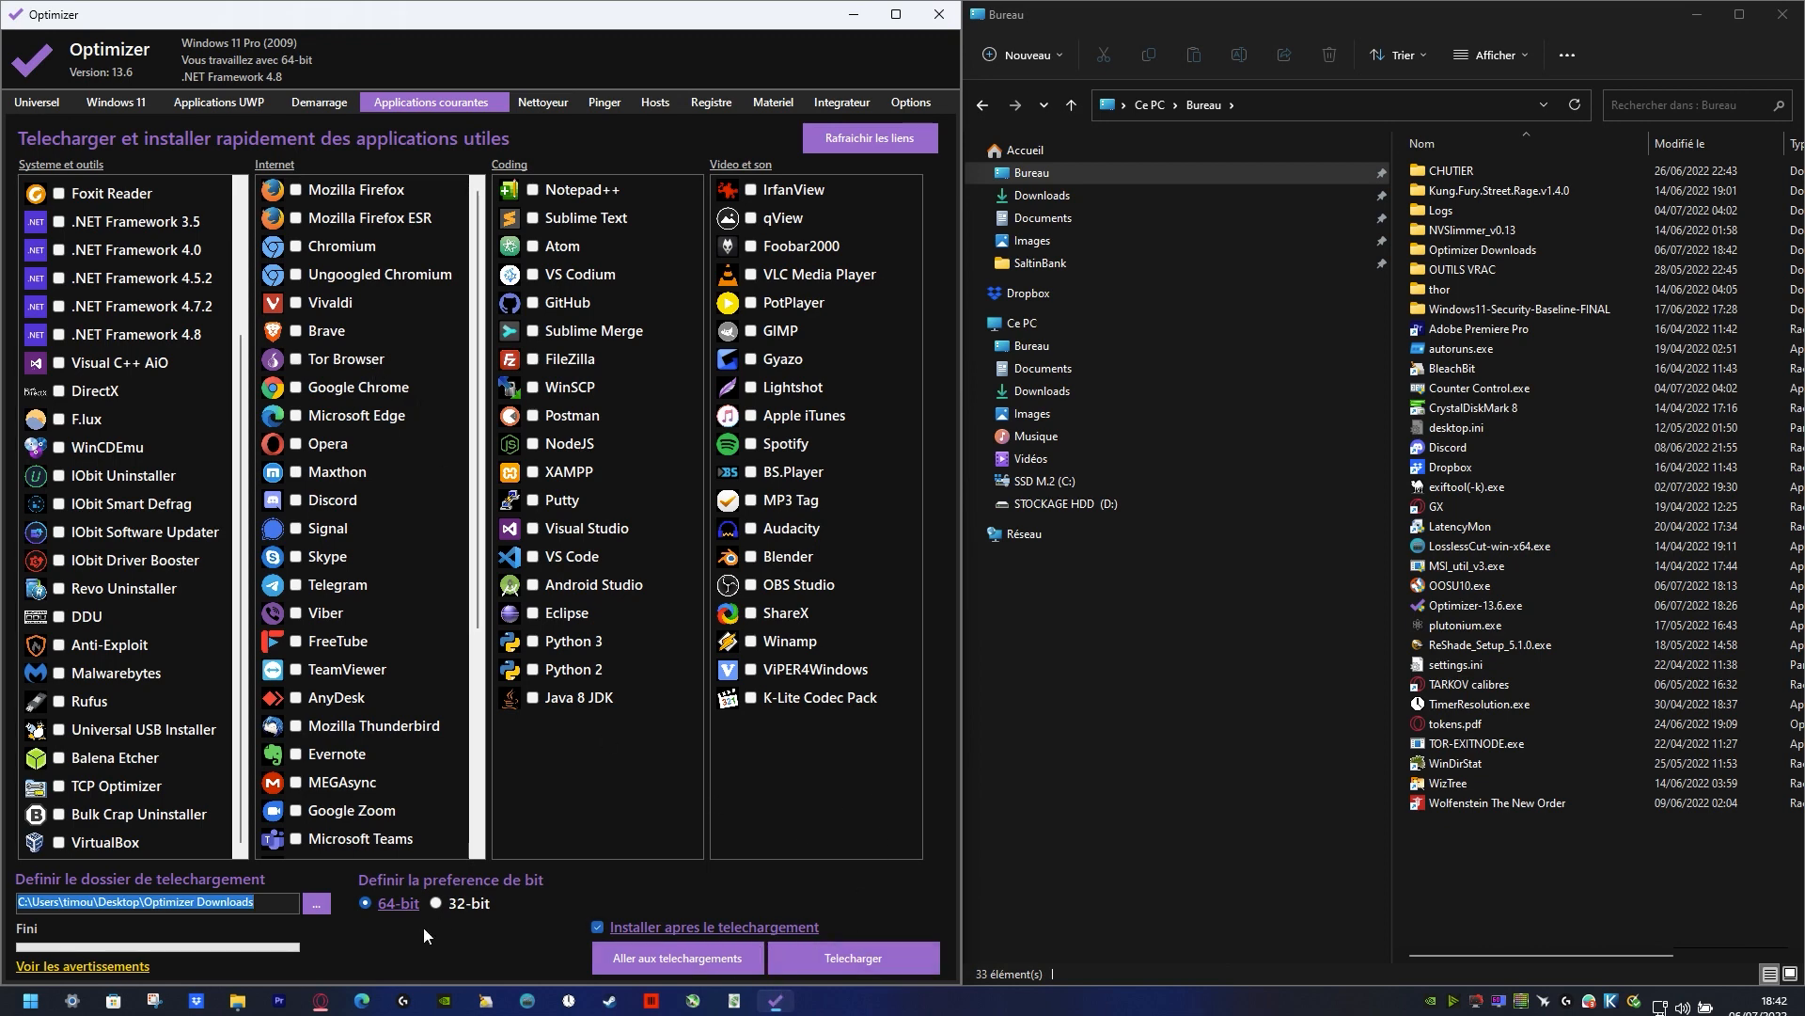
Step: Download DirectX from the common applications and try to run DirectX-x86.exe from the Optimizer Downloads folder
{"action": "left_click", "coordinate": [59, 472]}
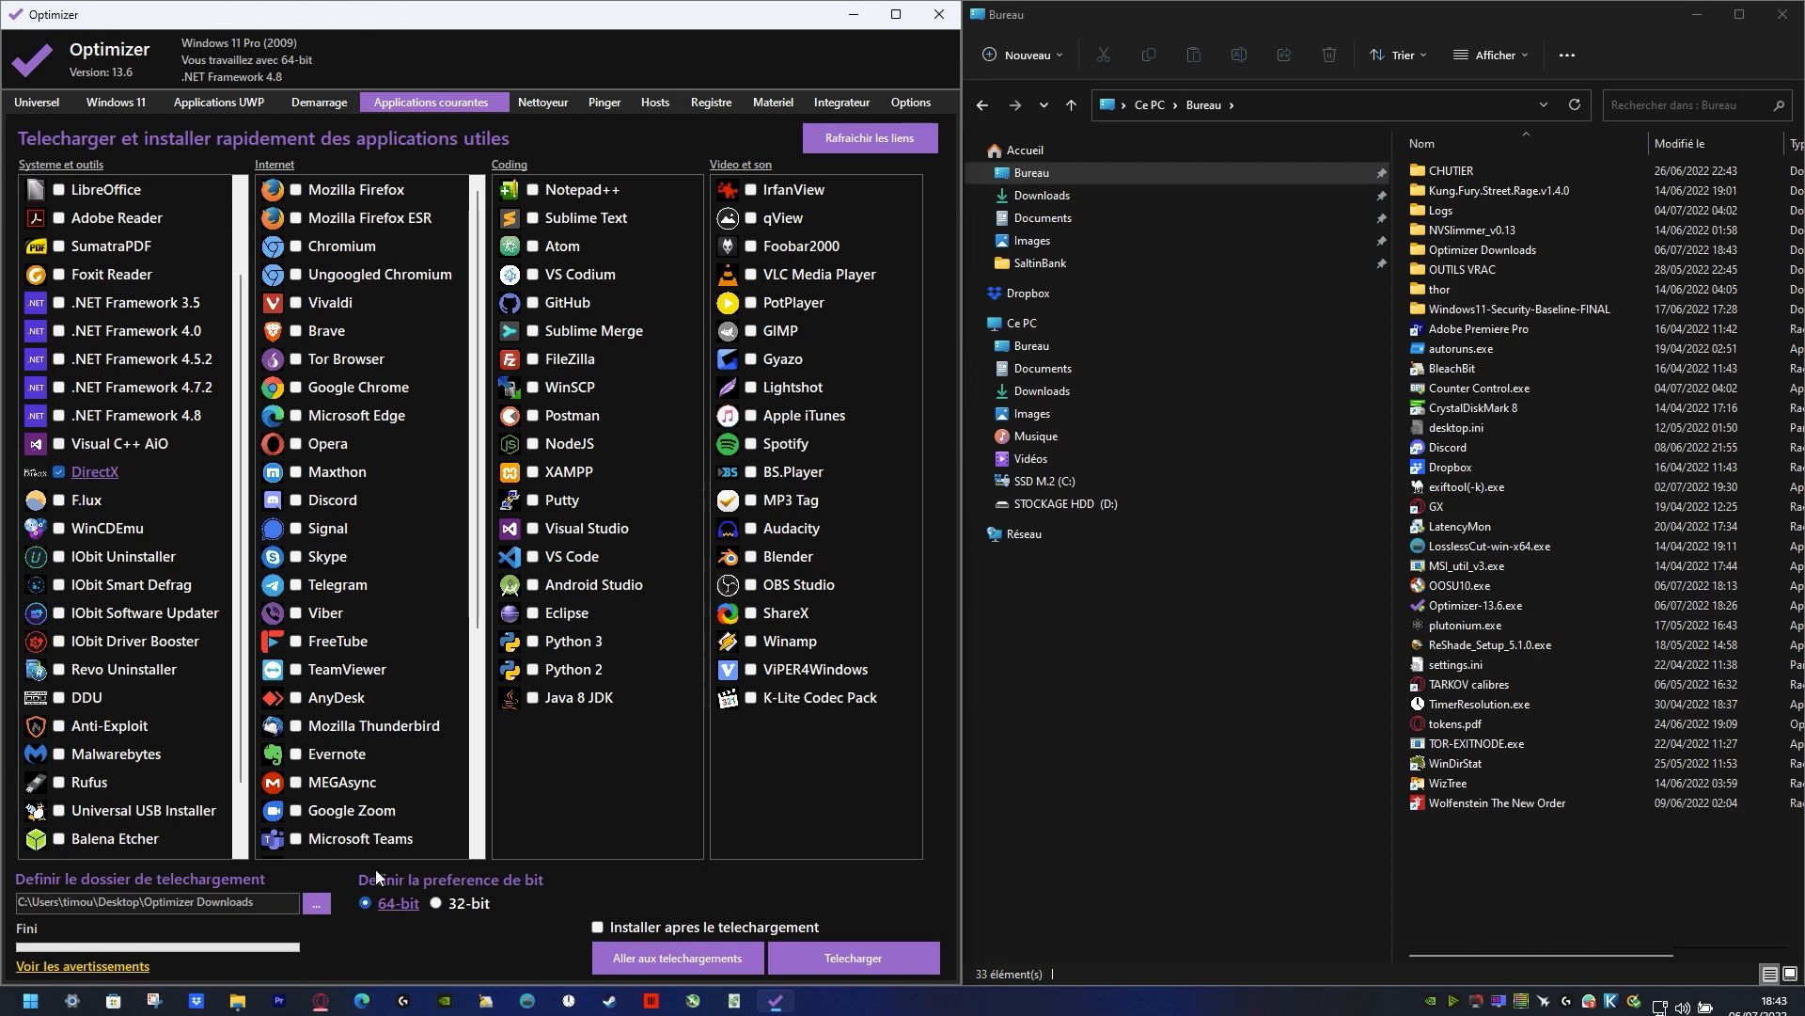
{"action": "left_click", "coordinate": [839, 966]}
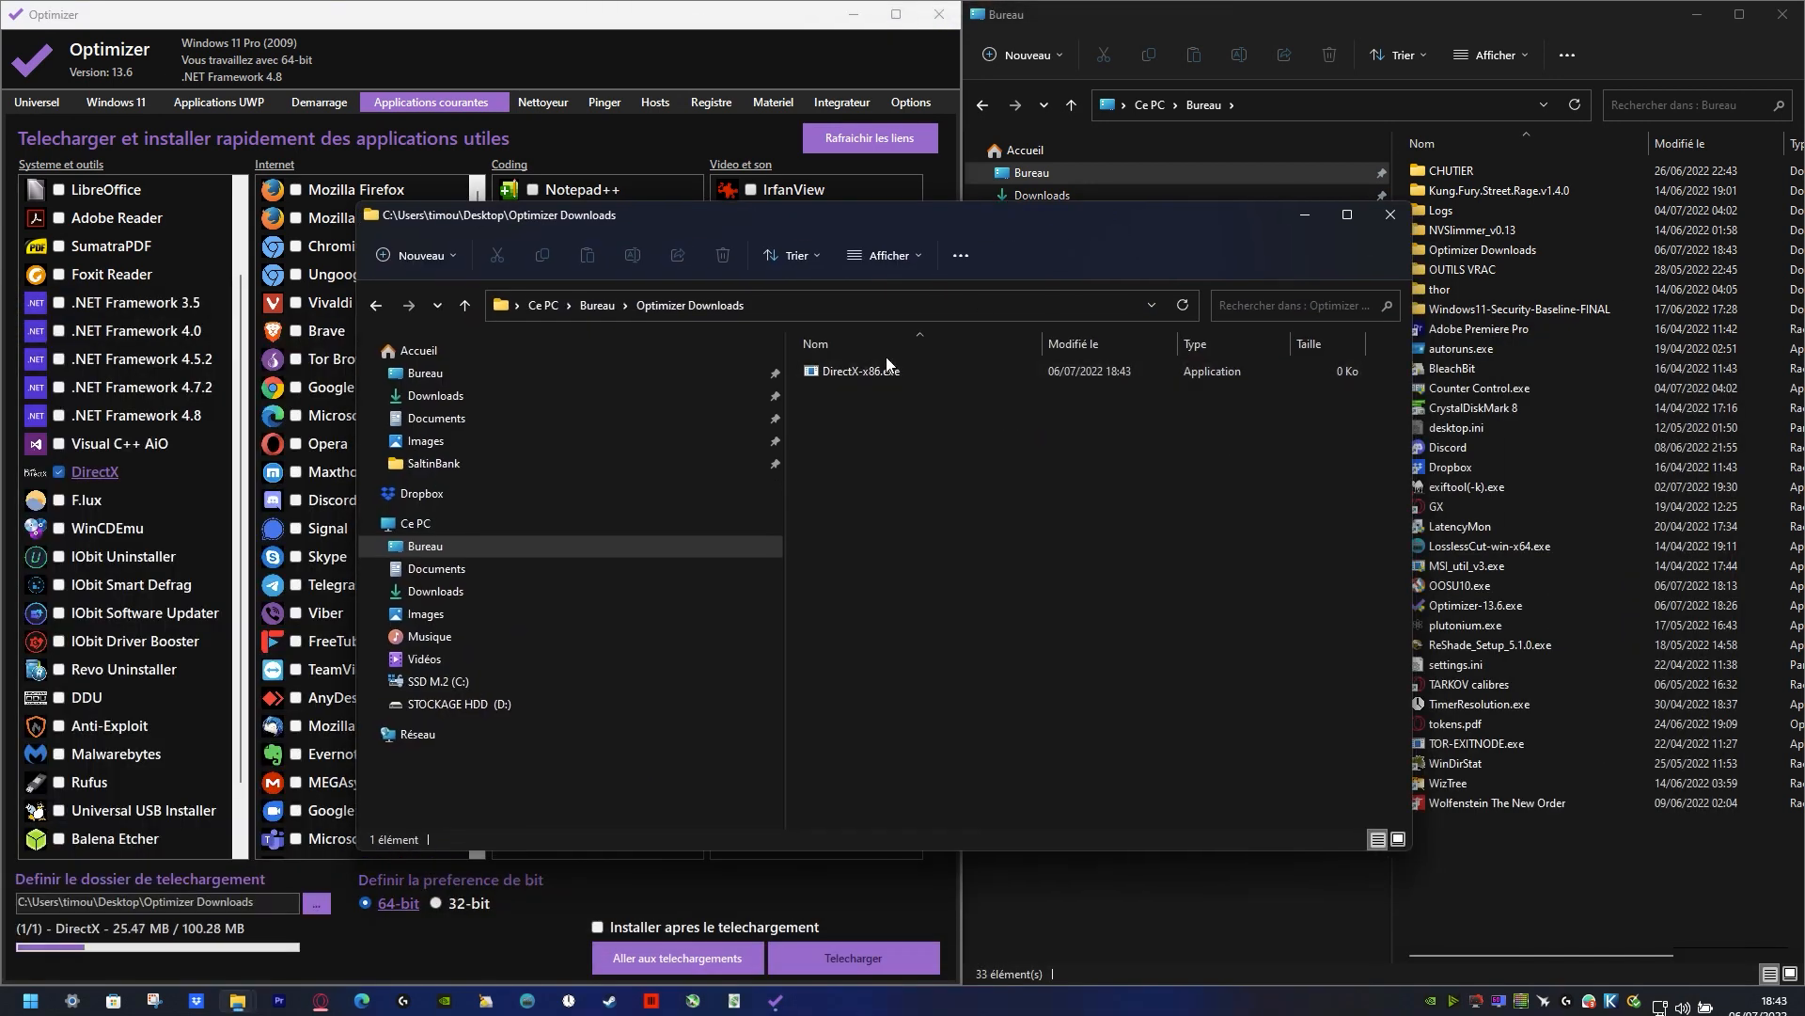
{"action": "double_click", "coordinate": [871, 371]}
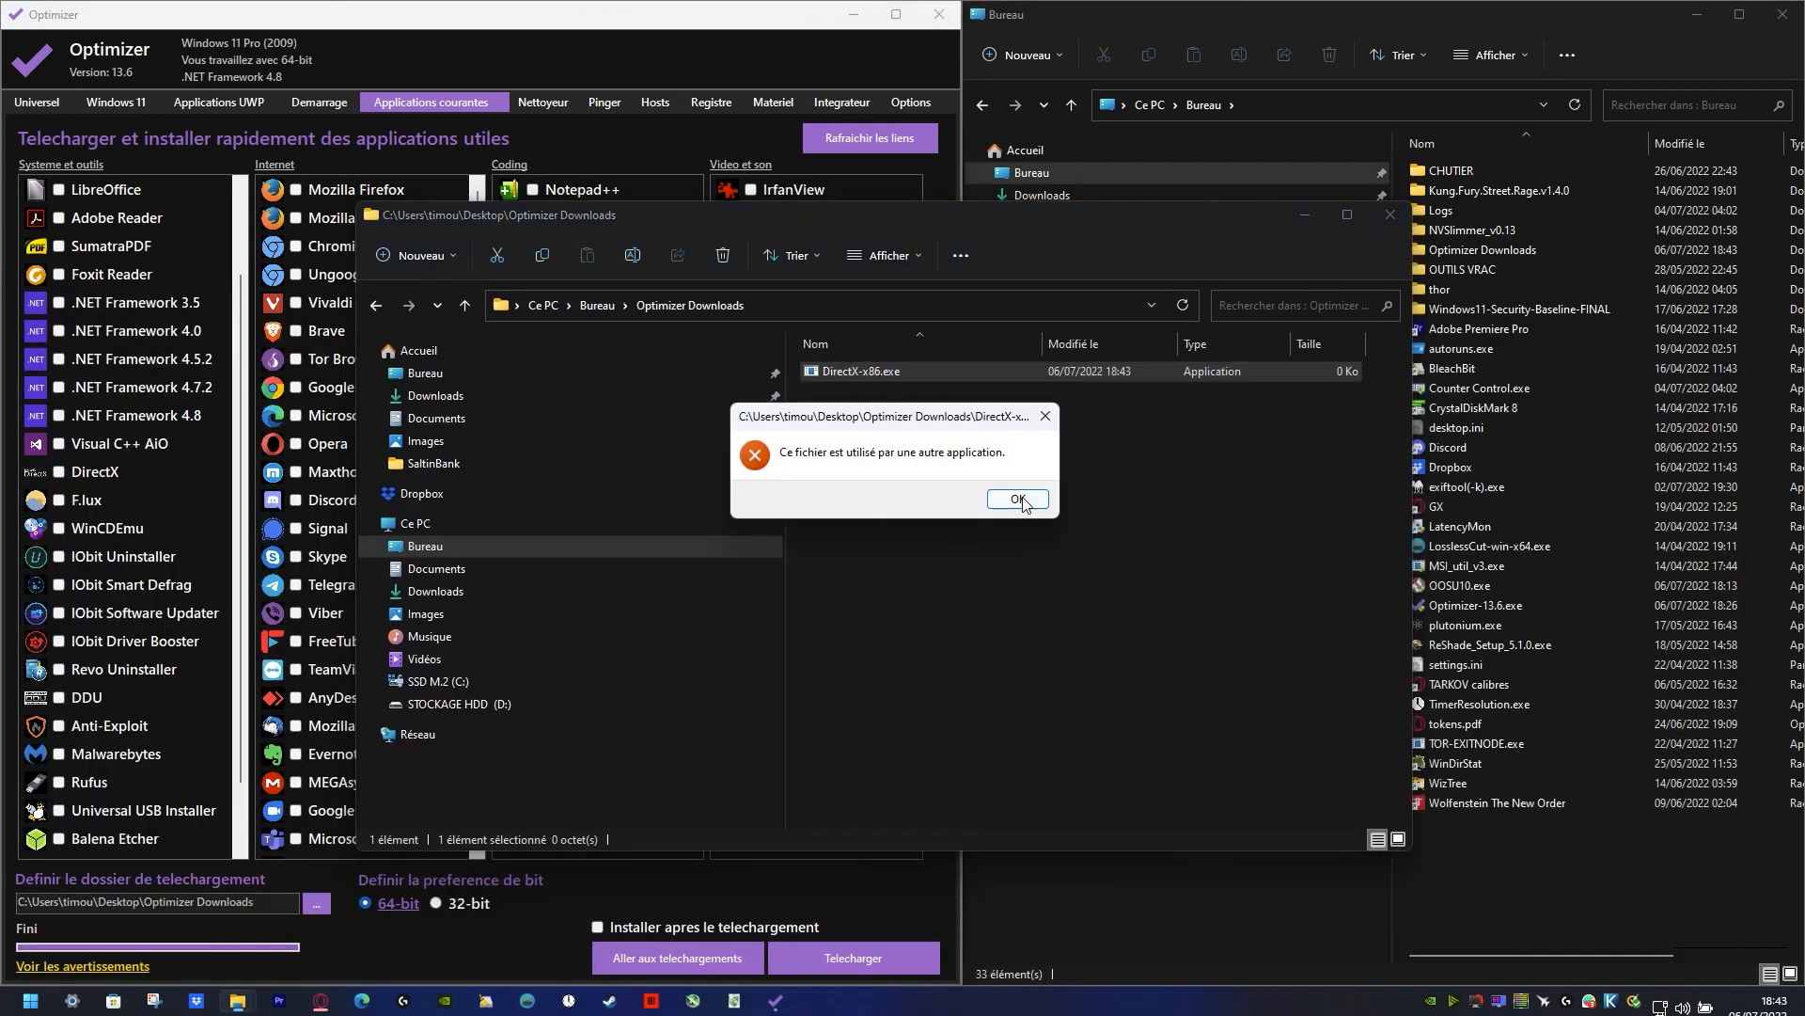
{"action": "left_click", "coordinate": [1017, 499]}
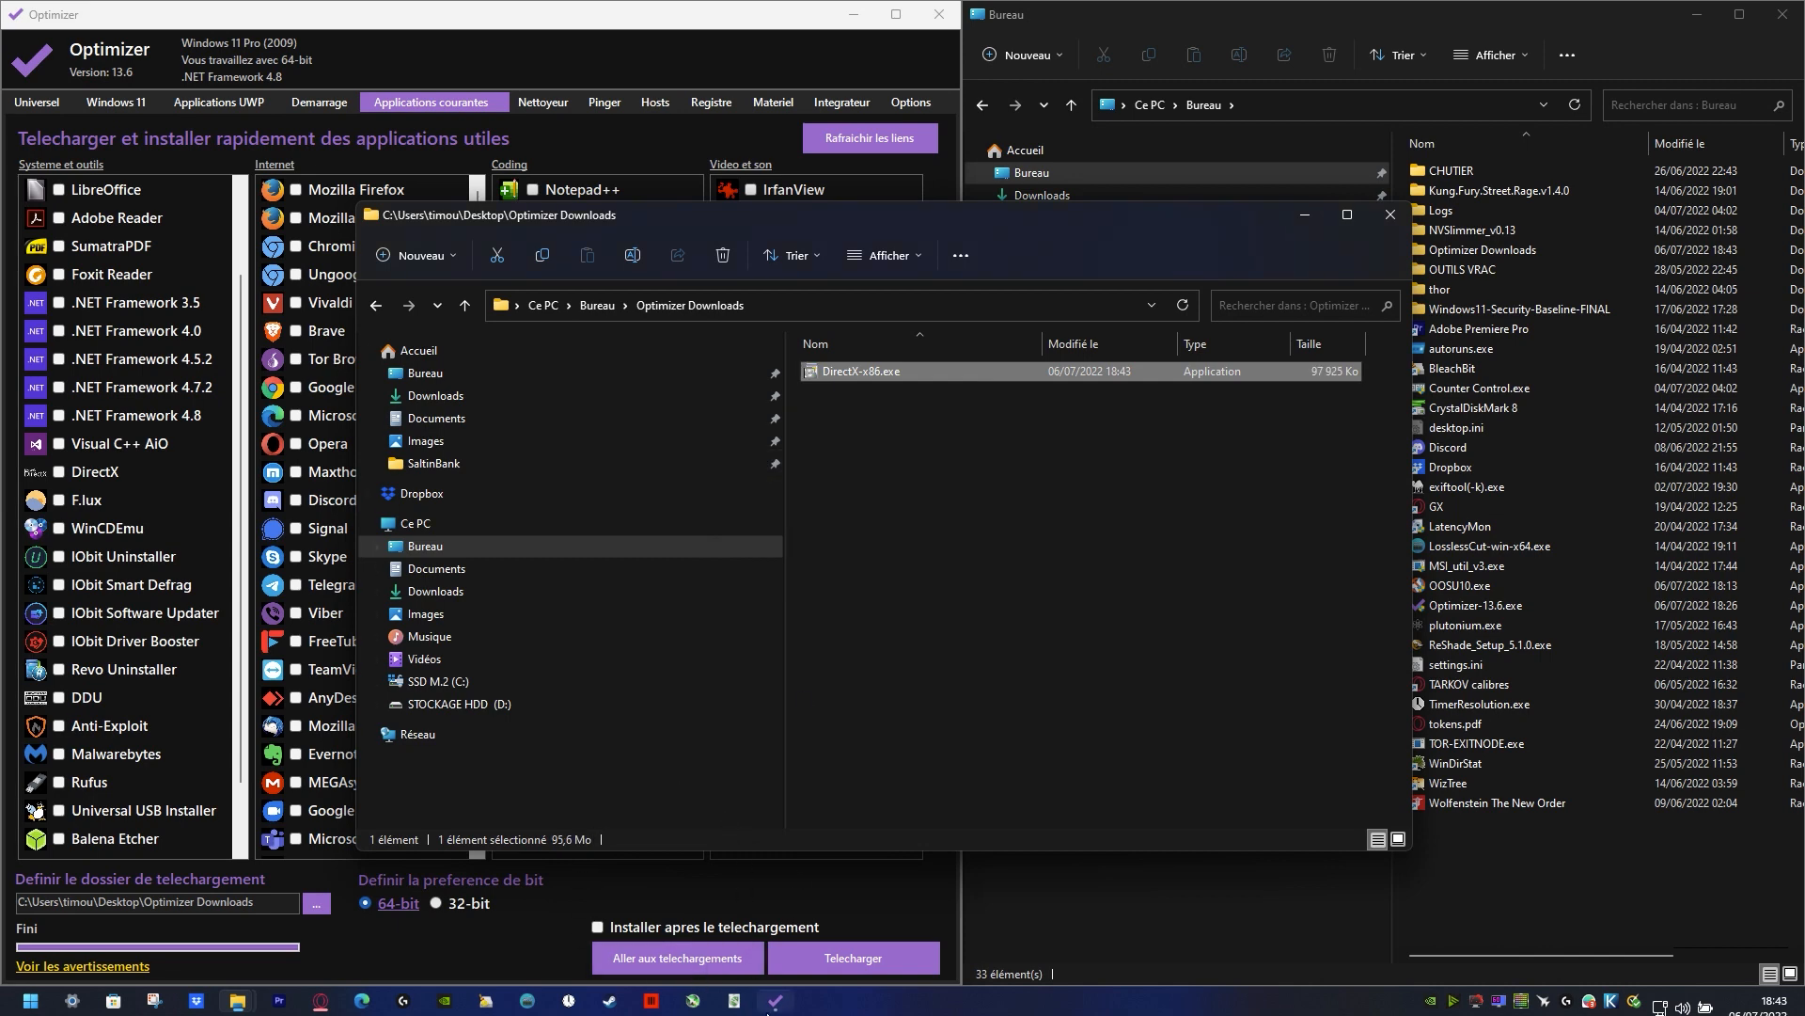
Step: Switch back to Optimizer, go to its downloads folder, run DirectX-x86.exe and accept the license agreement
{"action": "left_click", "coordinate": [774, 1002]}
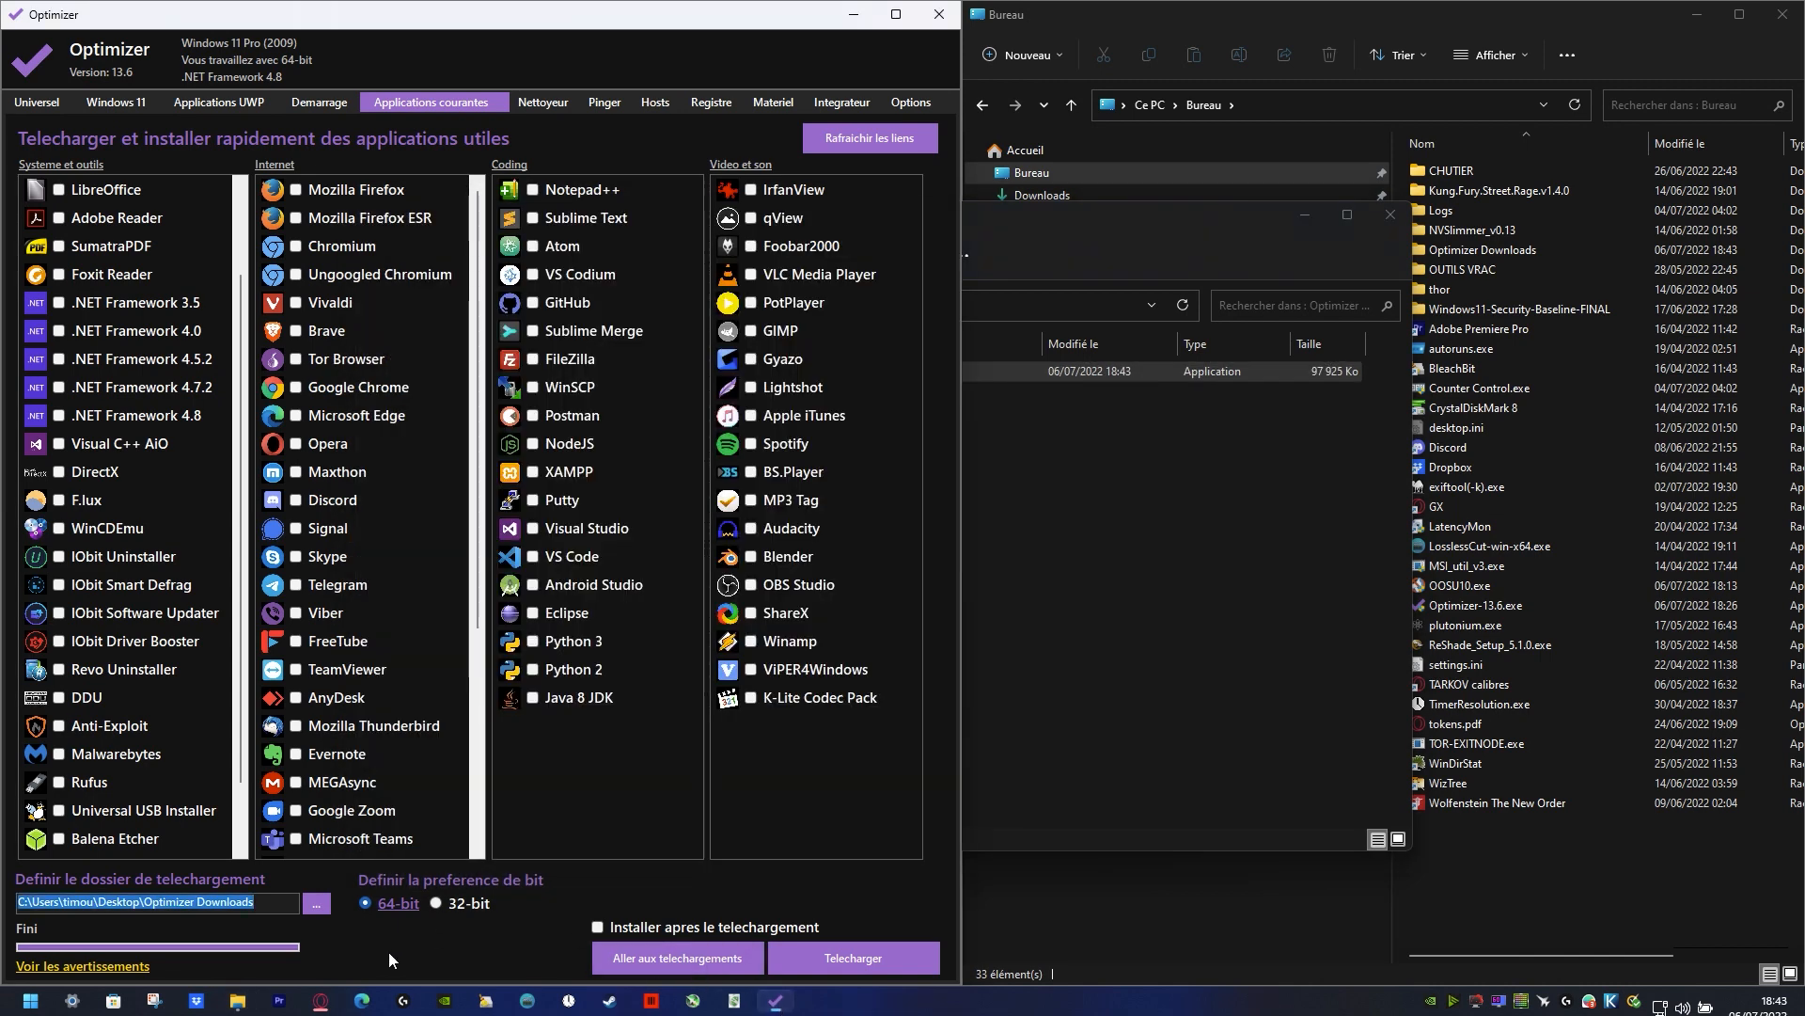
{"action": "left_click", "coordinate": [679, 955]}
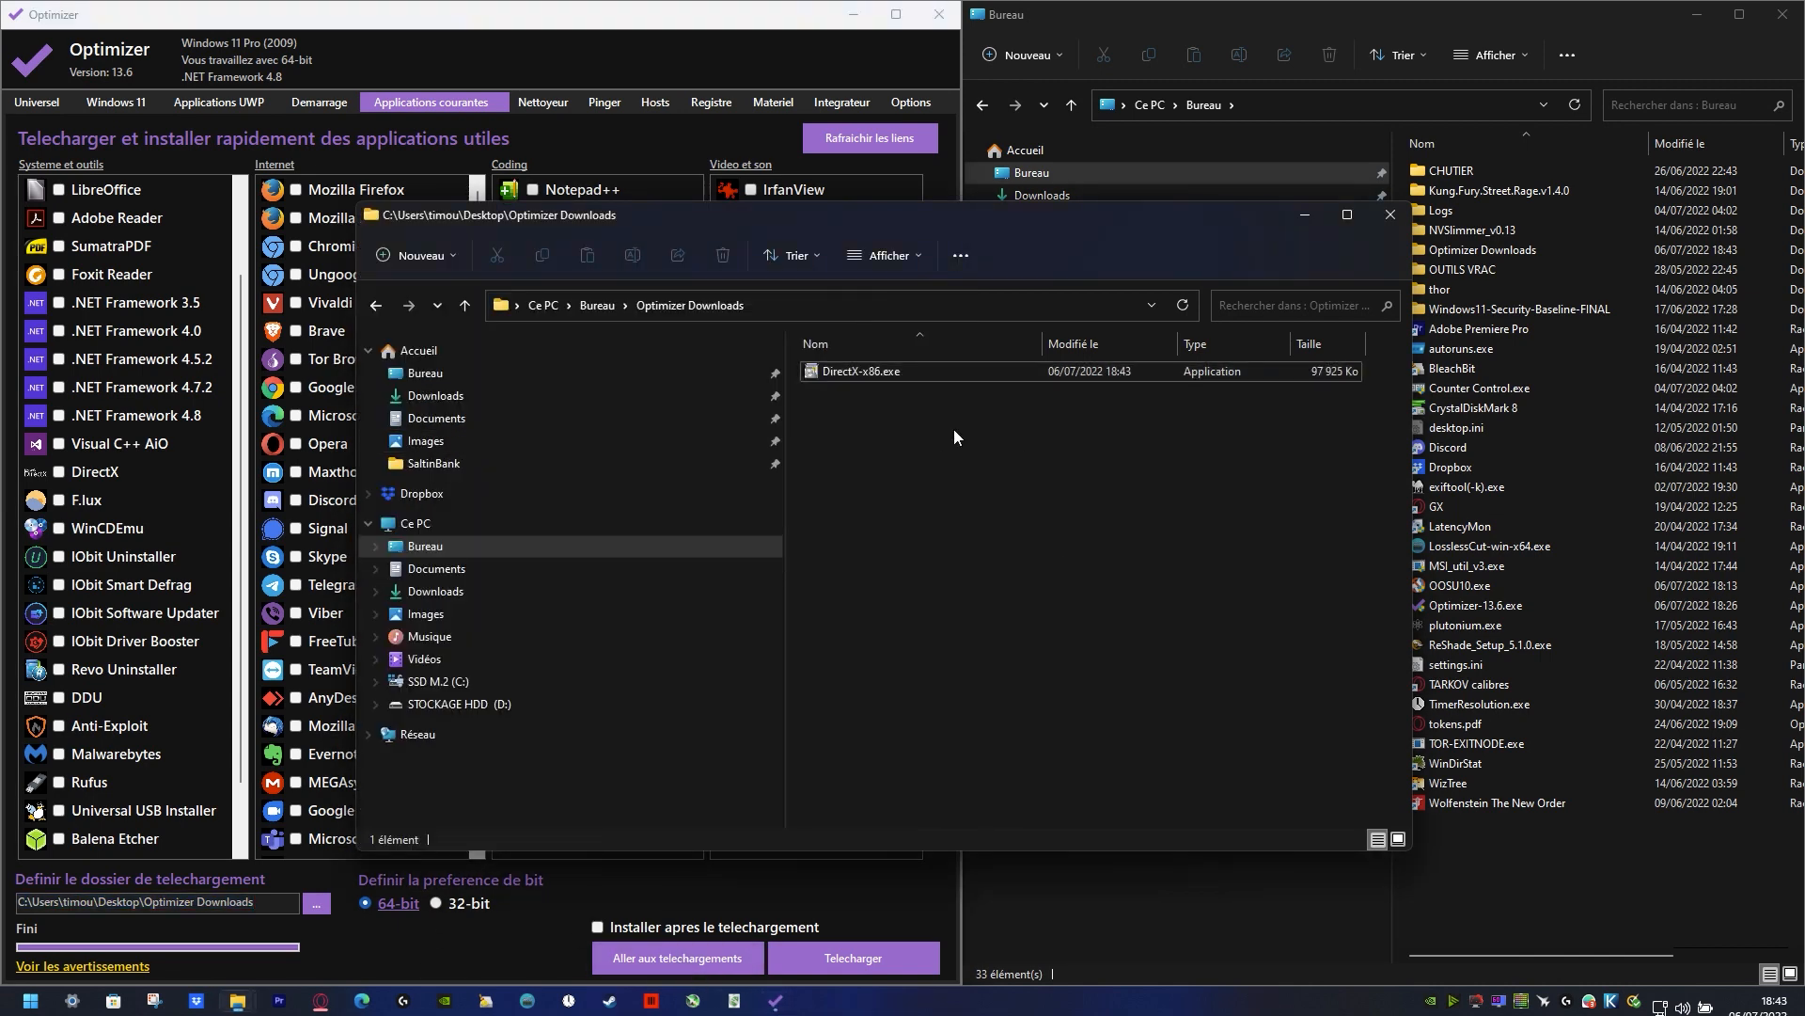
{"action": "double_click", "coordinate": [901, 373]}
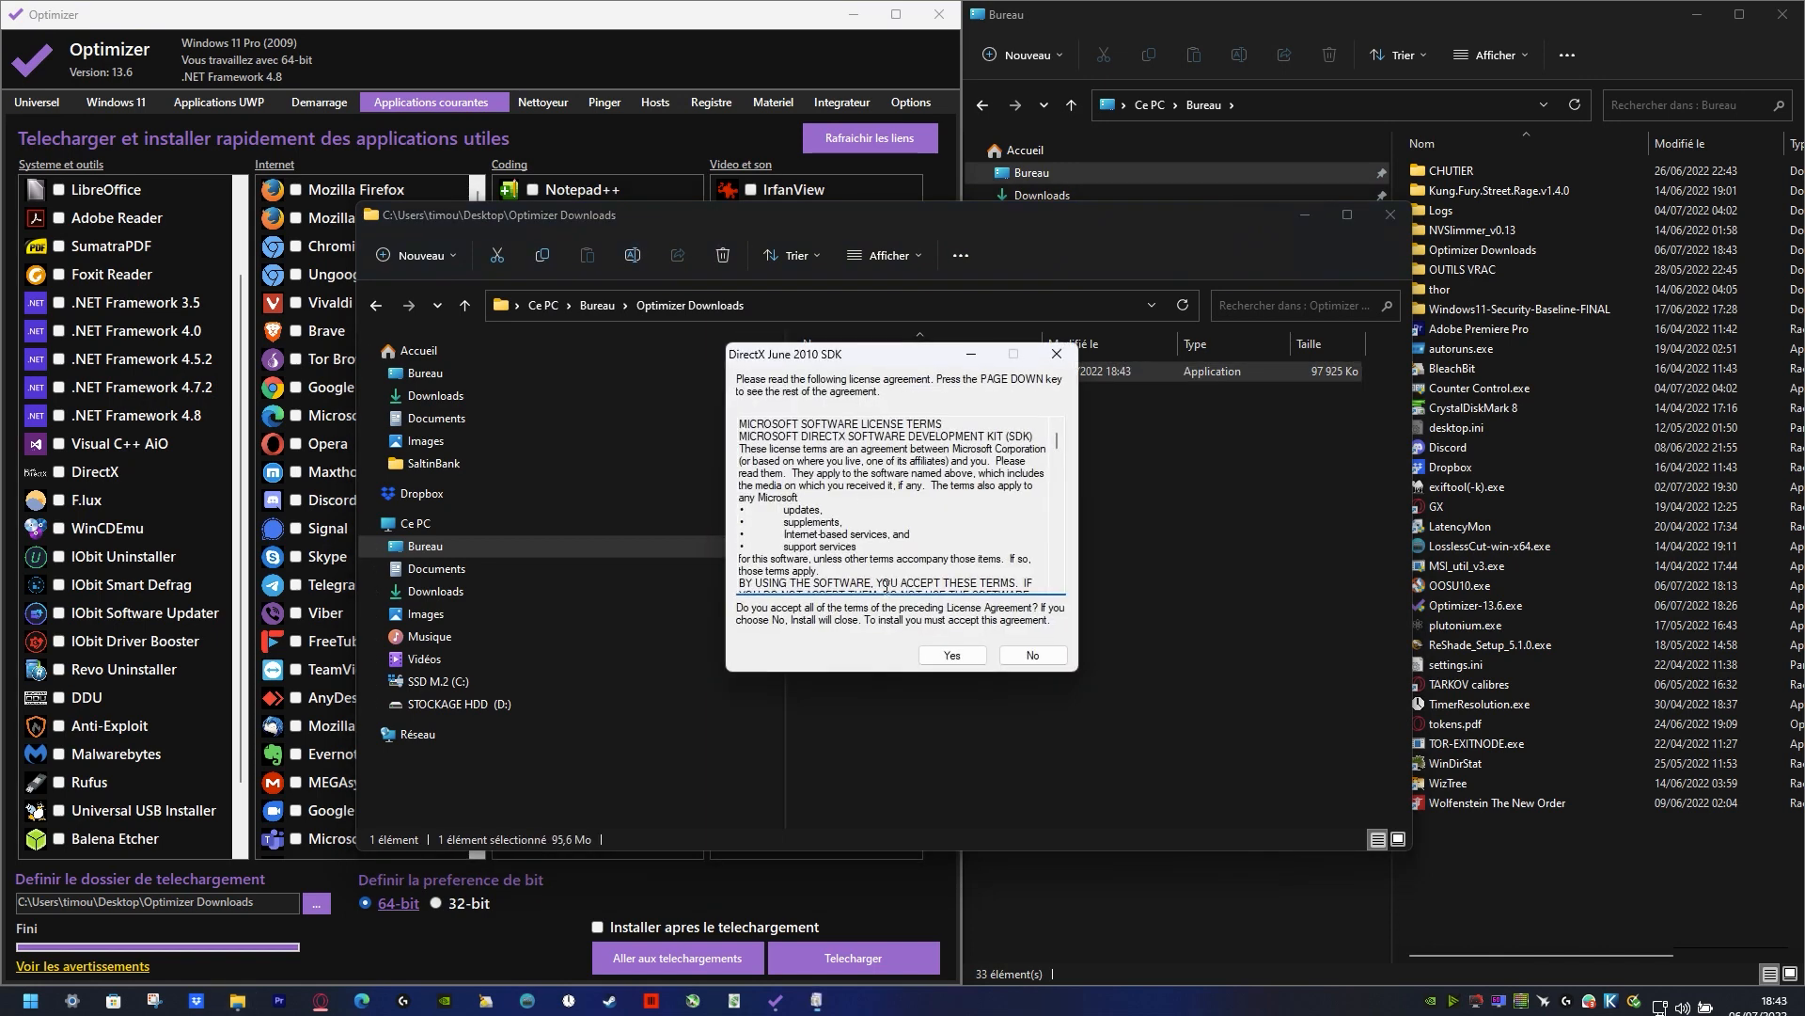
{"action": "left_click", "coordinate": [952, 654]}
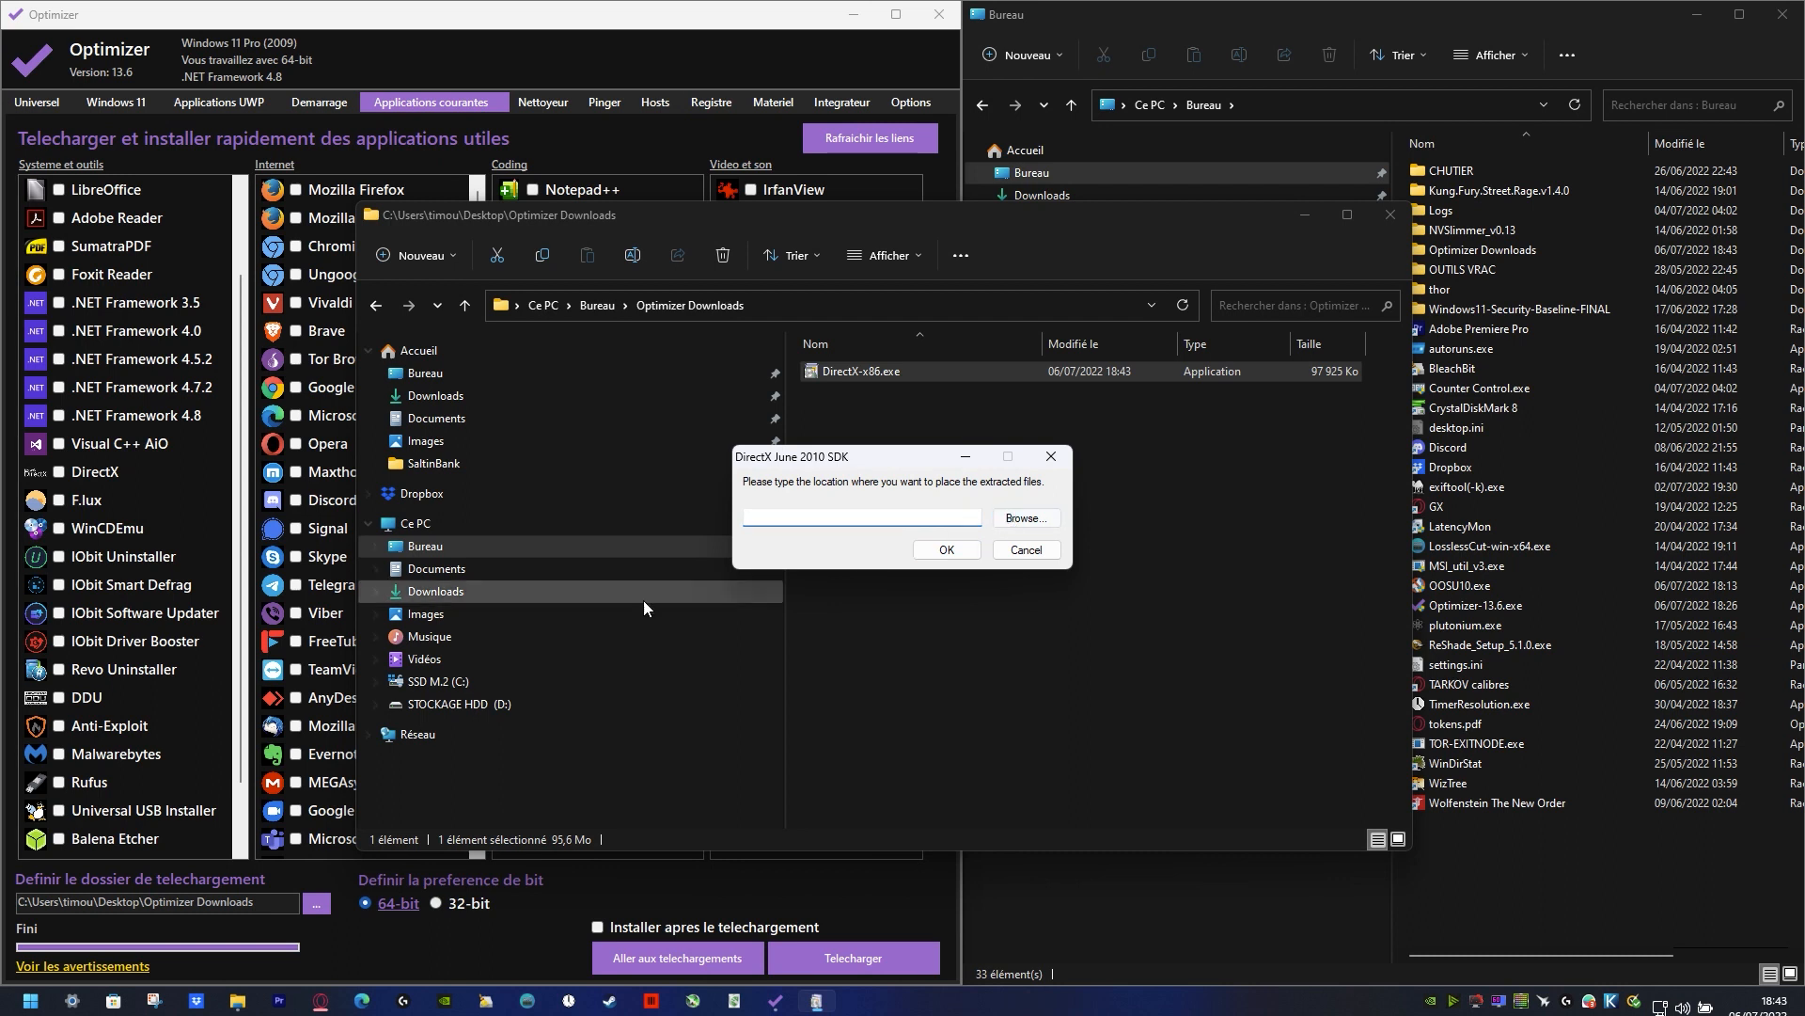
Step: Choose the TMP folder as the extraction location and extract the DirectX June 2010 SDK files there
{"action": "left_click", "coordinate": [1025, 518]}
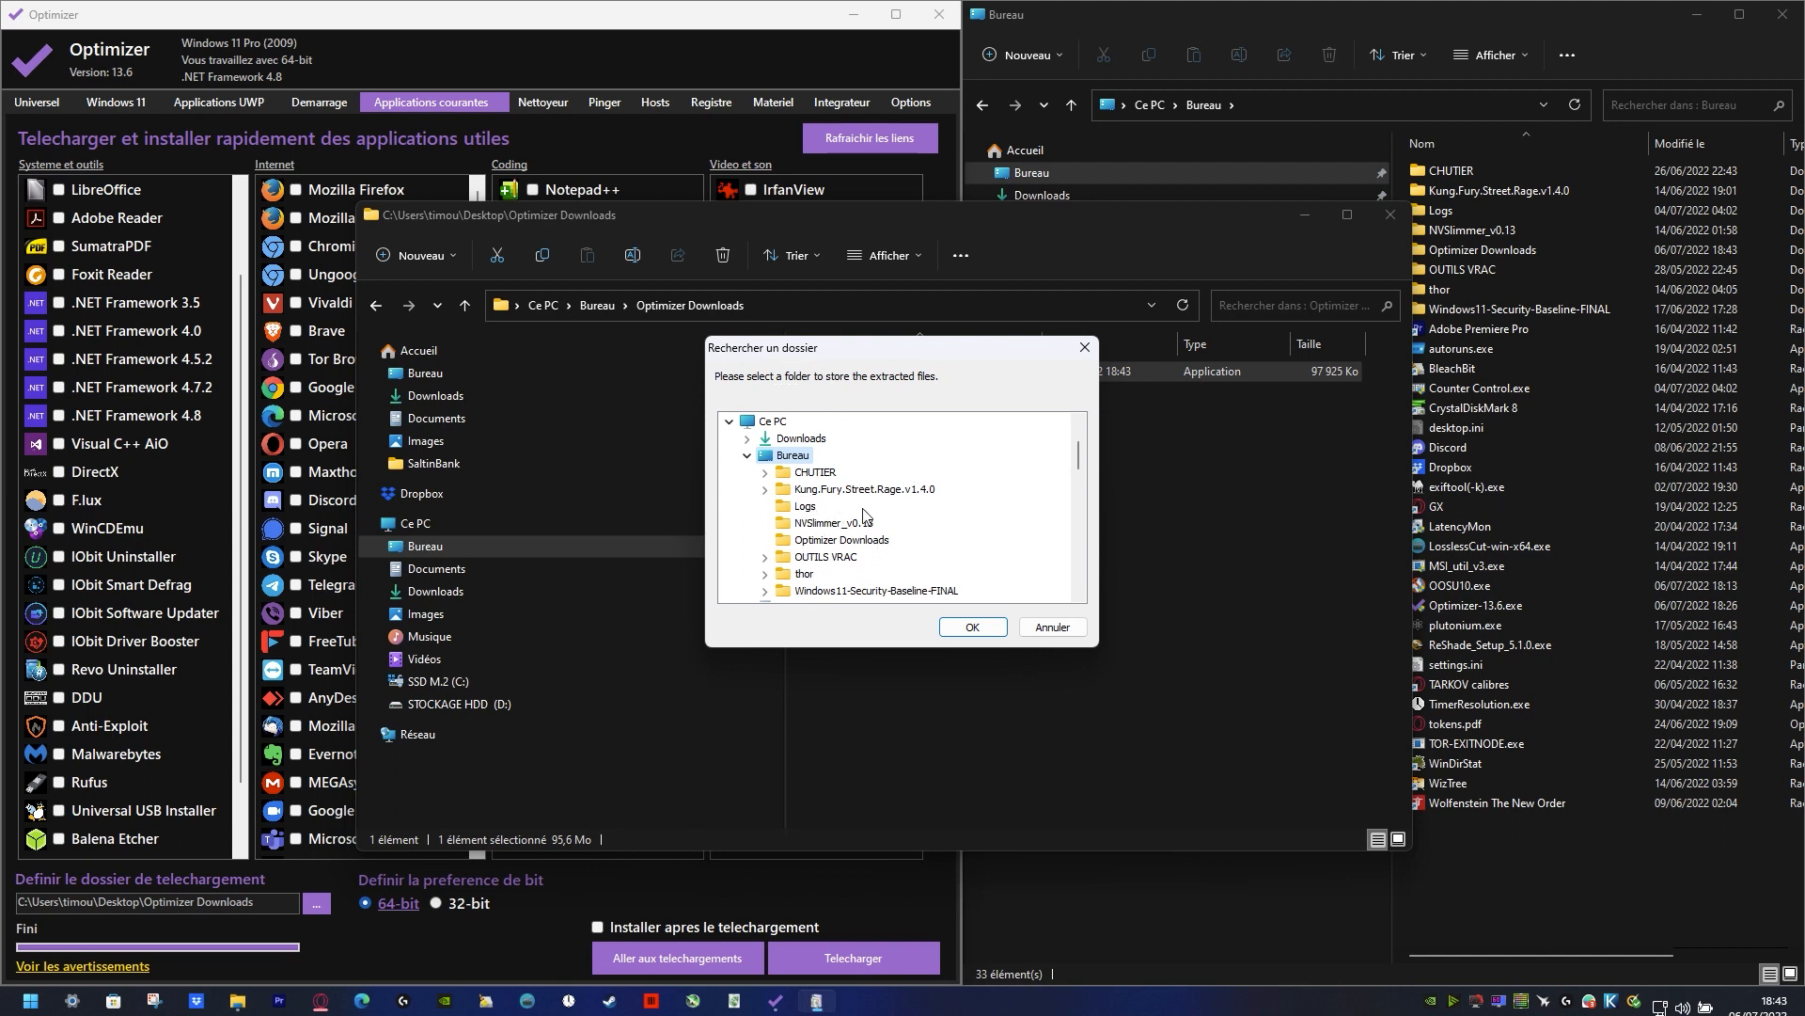
{"action": "scroll", "coordinate": [846, 555], "scroll_direction": "down", "scroll_amount": 5}
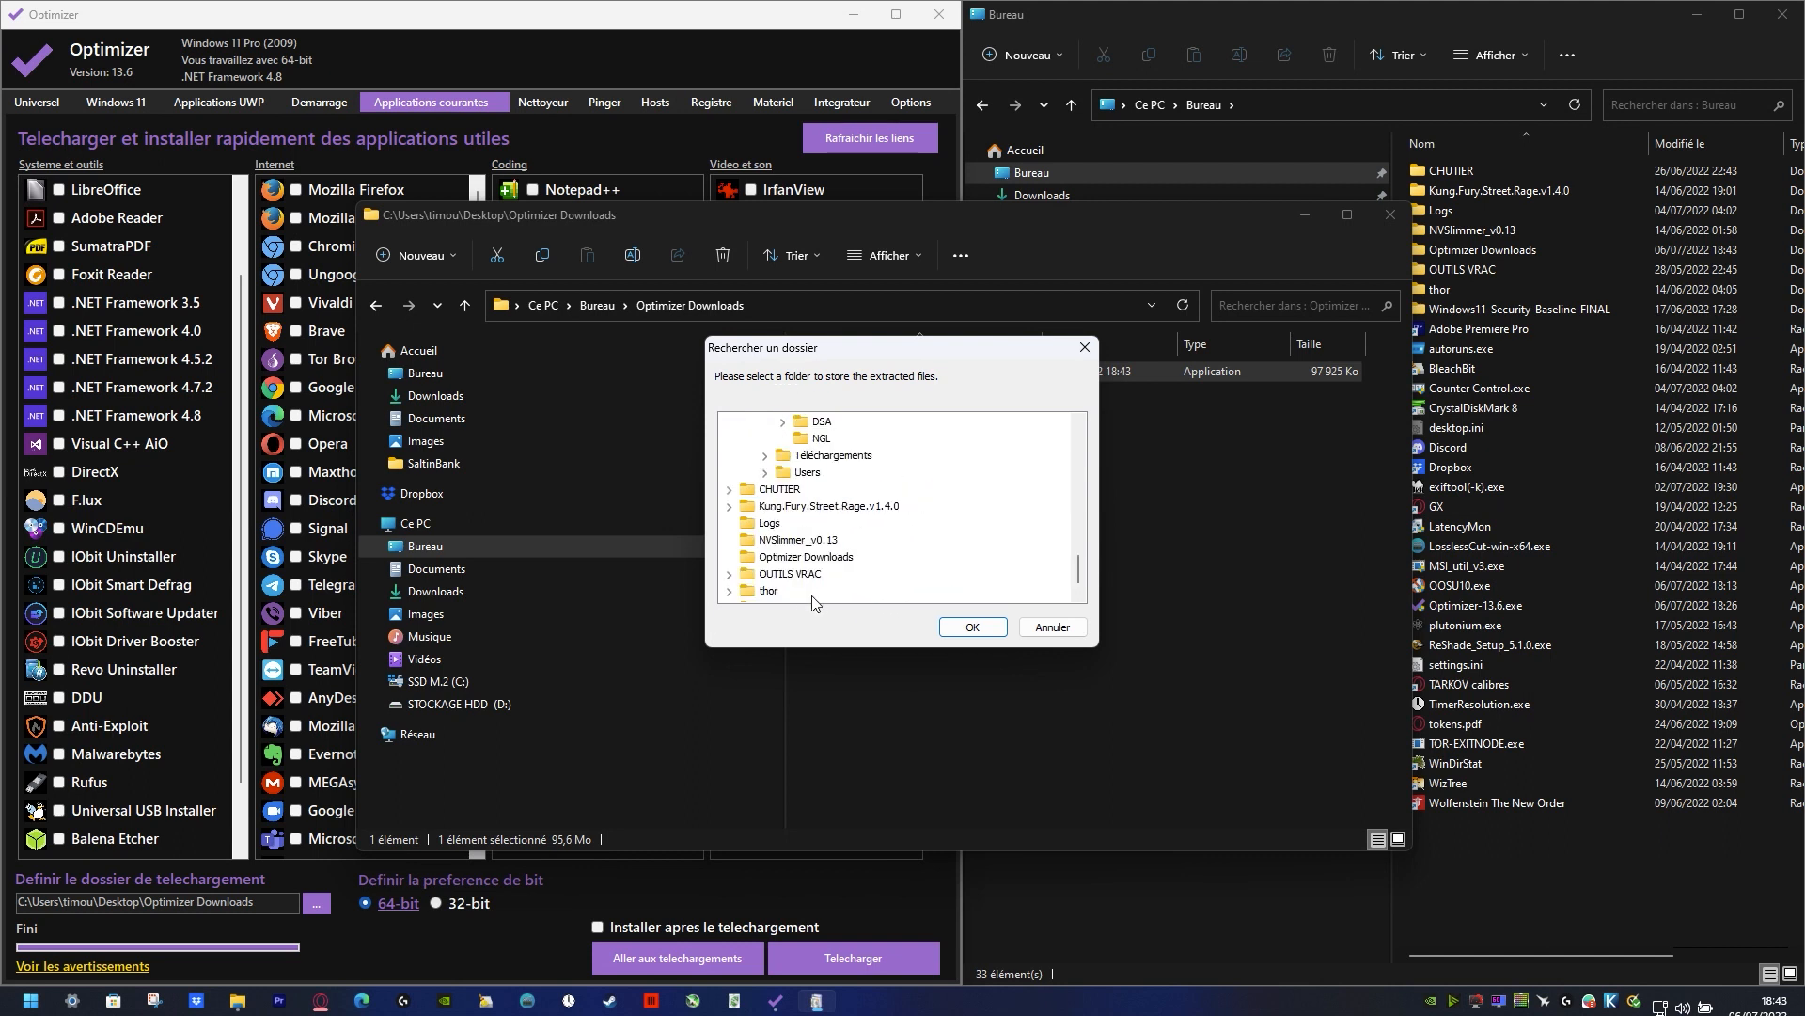
{"action": "scroll", "coordinate": [814, 603], "scroll_direction": "up", "scroll_amount": 10}
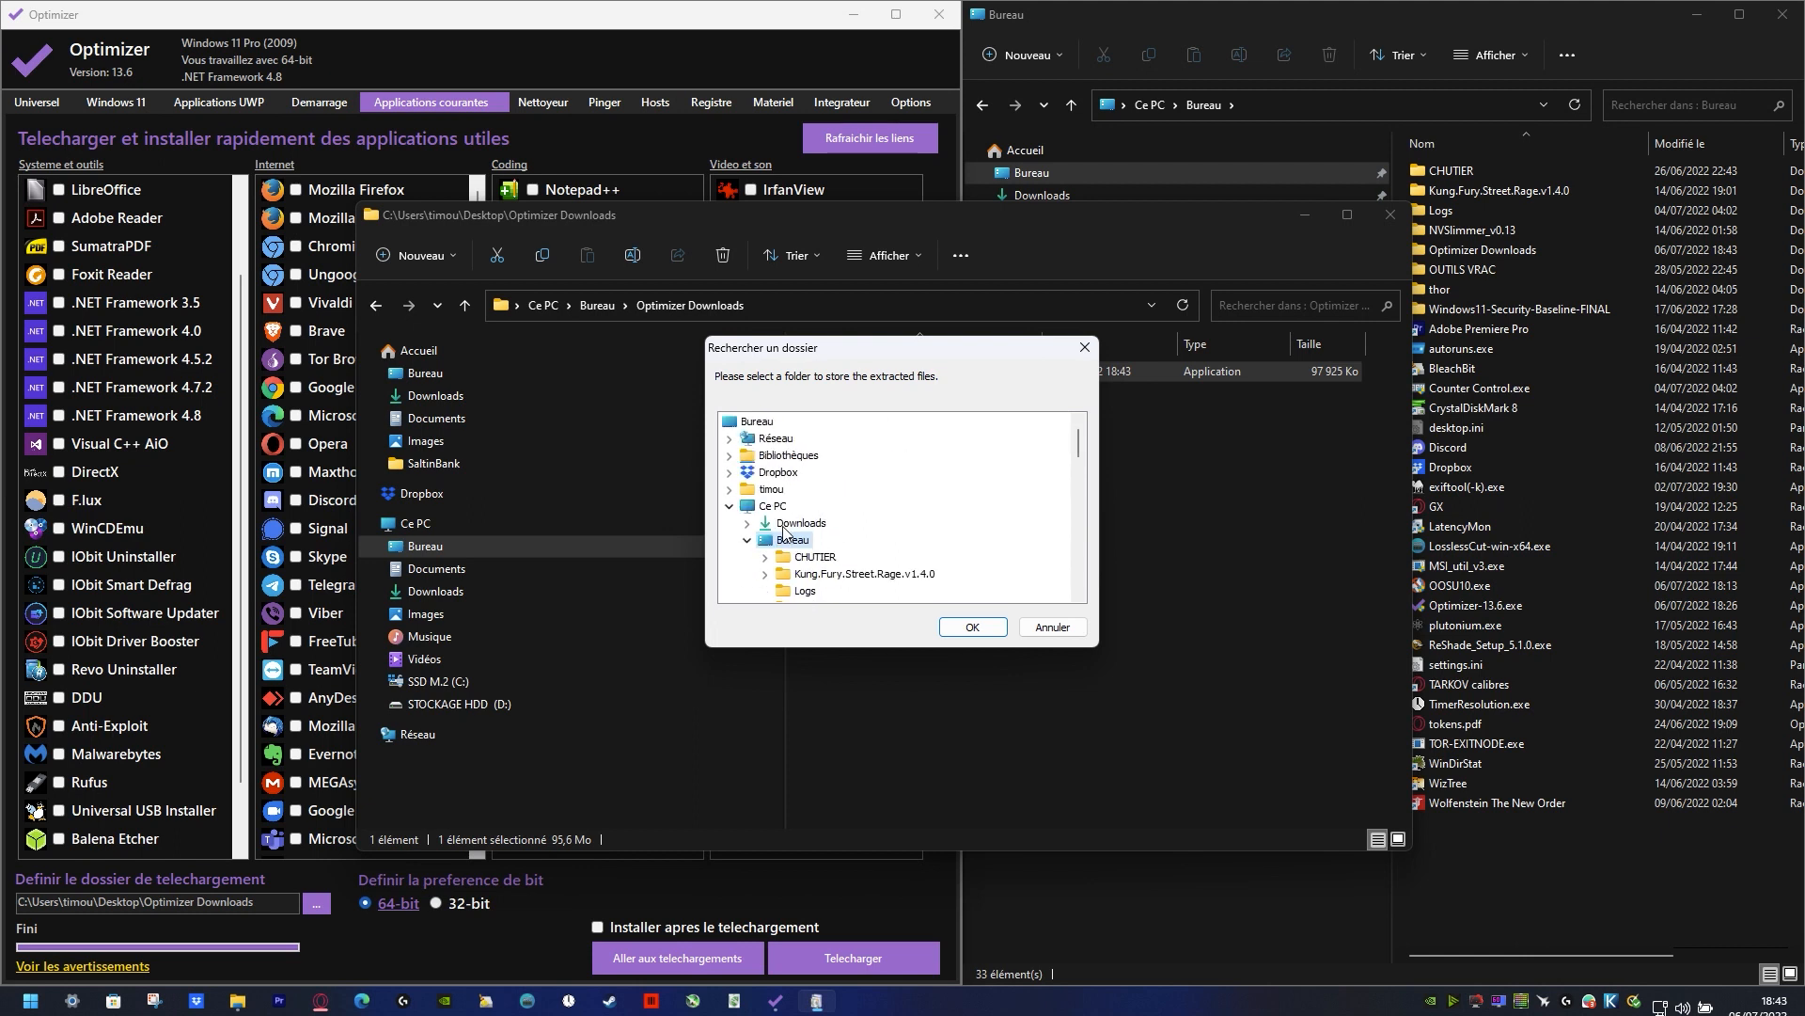
{"action": "left_click", "coordinate": [773, 506]}
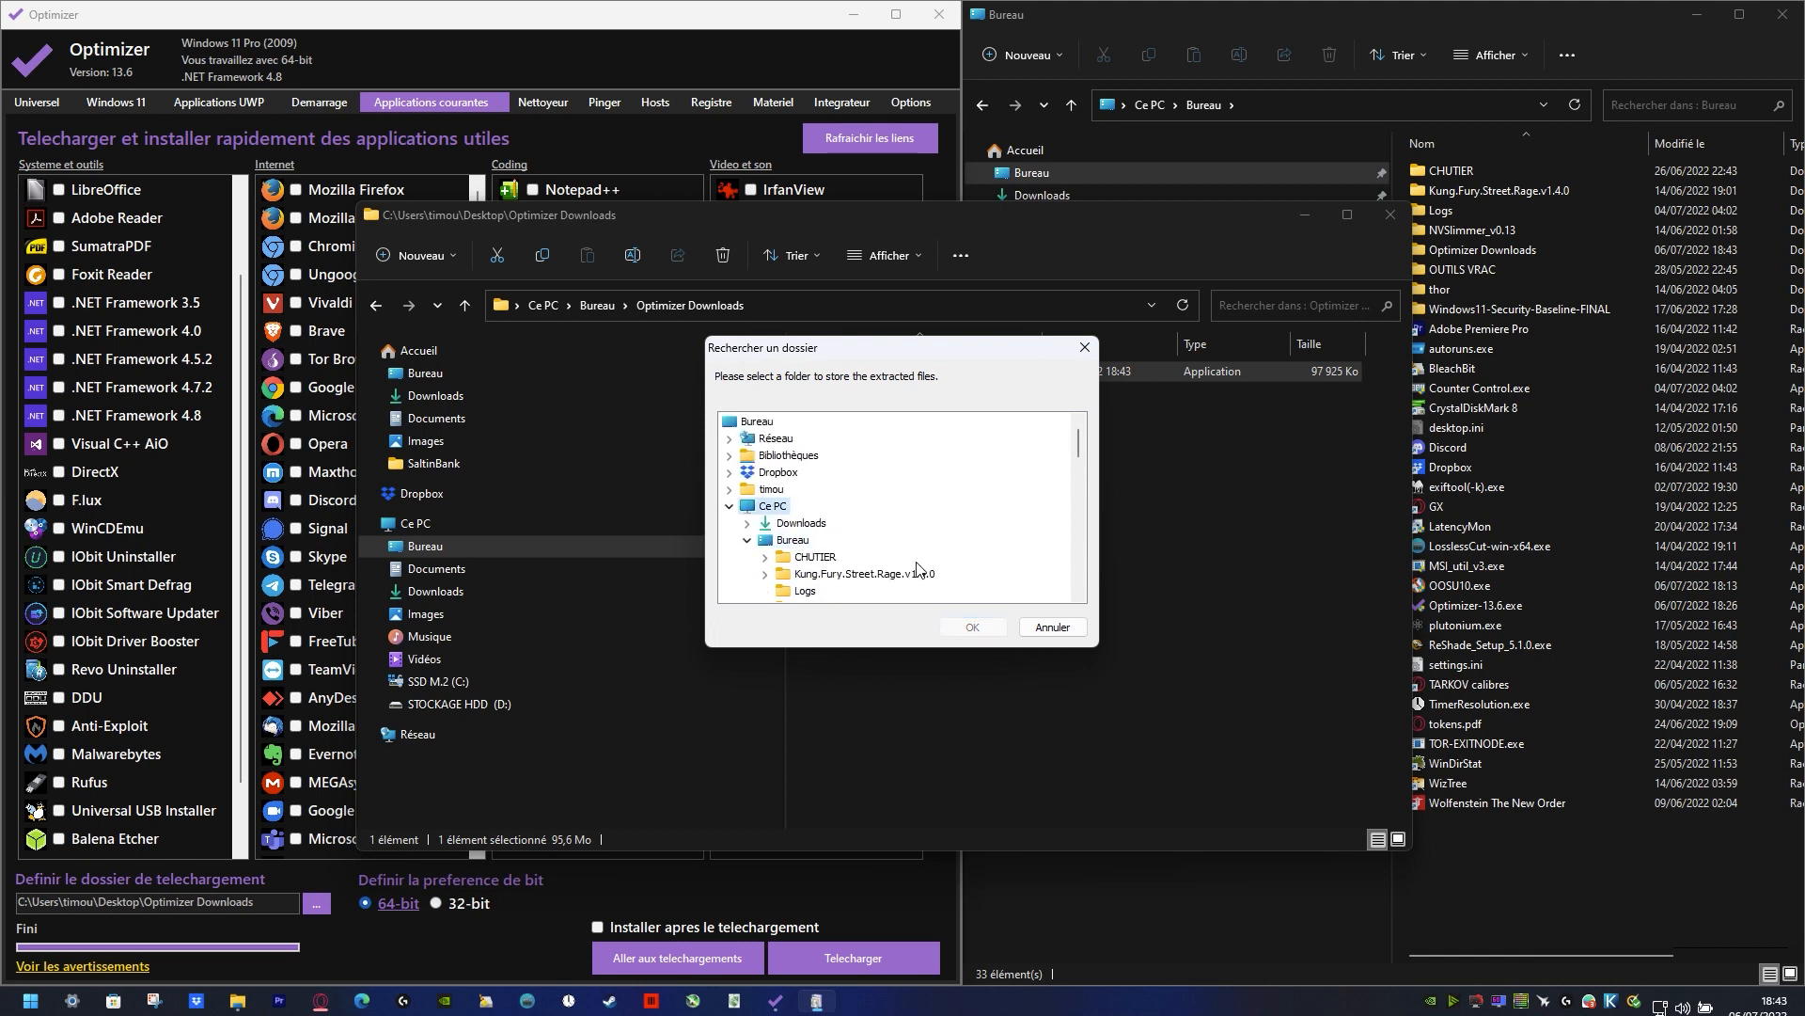
{"action": "scroll", "coordinate": [916, 568], "scroll_direction": "down", "scroll_amount": 5}
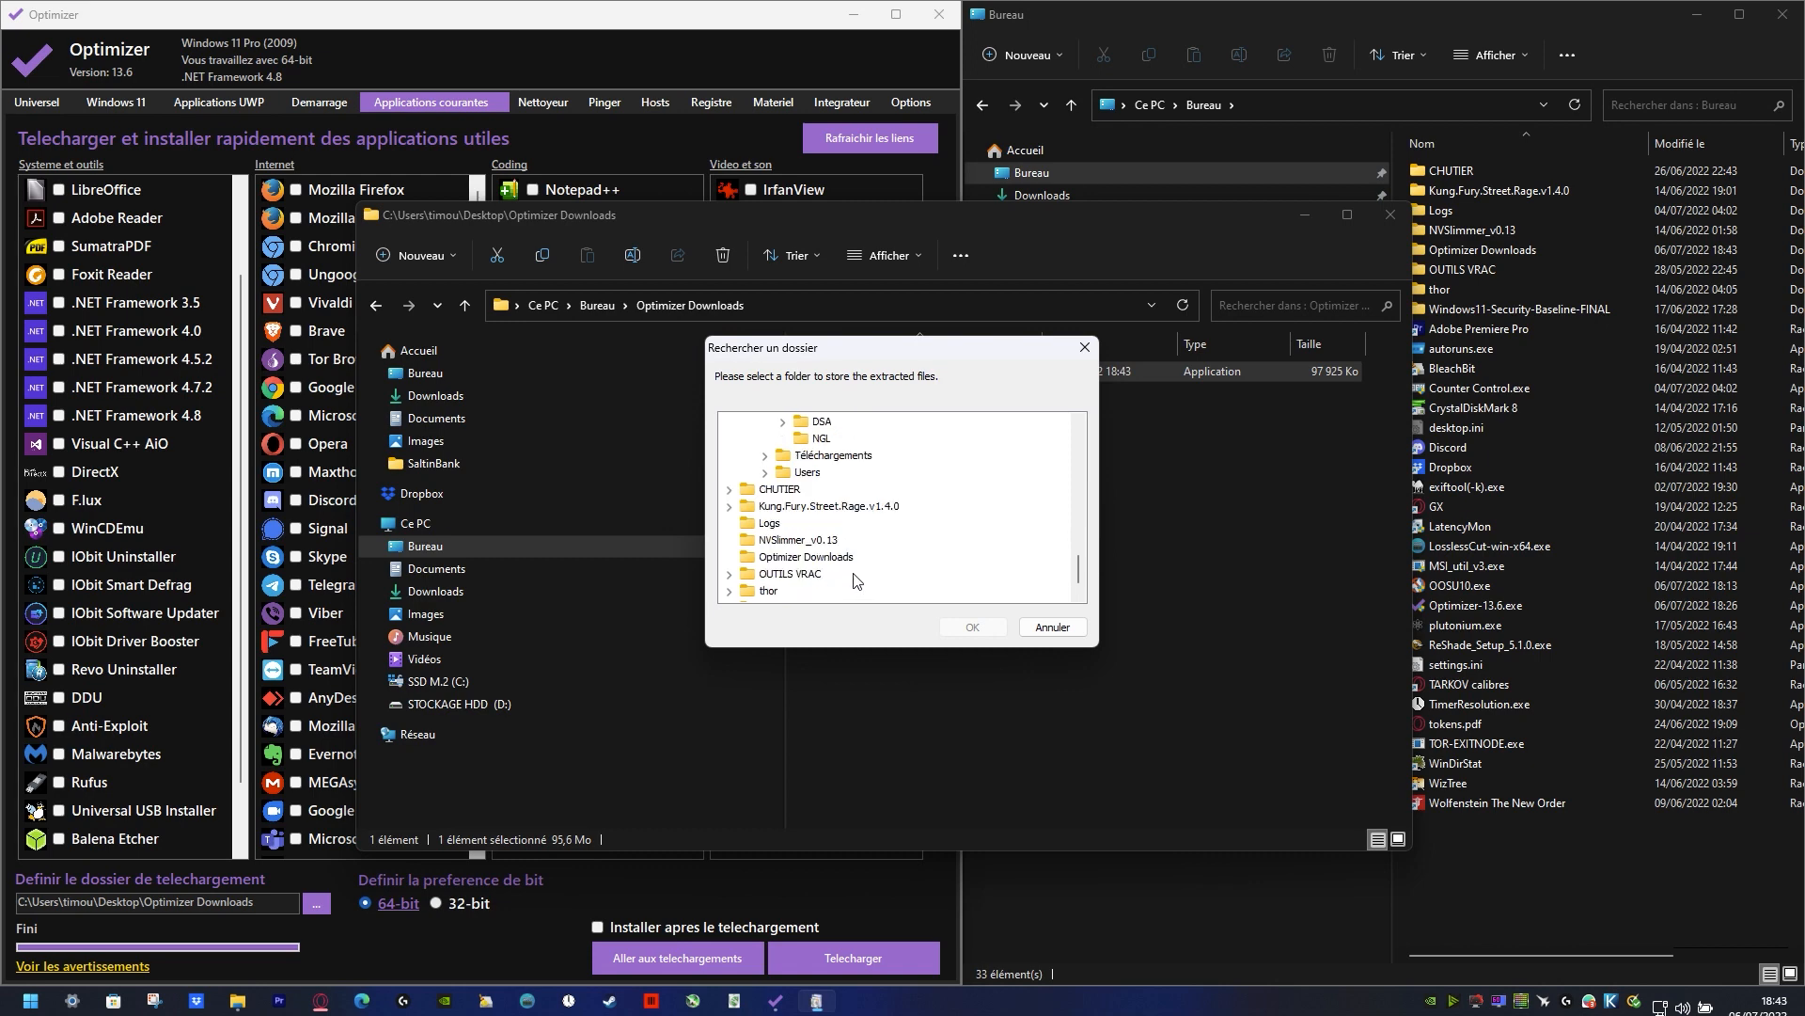
{"action": "scroll", "coordinate": [818, 475], "scroll_direction": "up", "scroll_amount": 3}
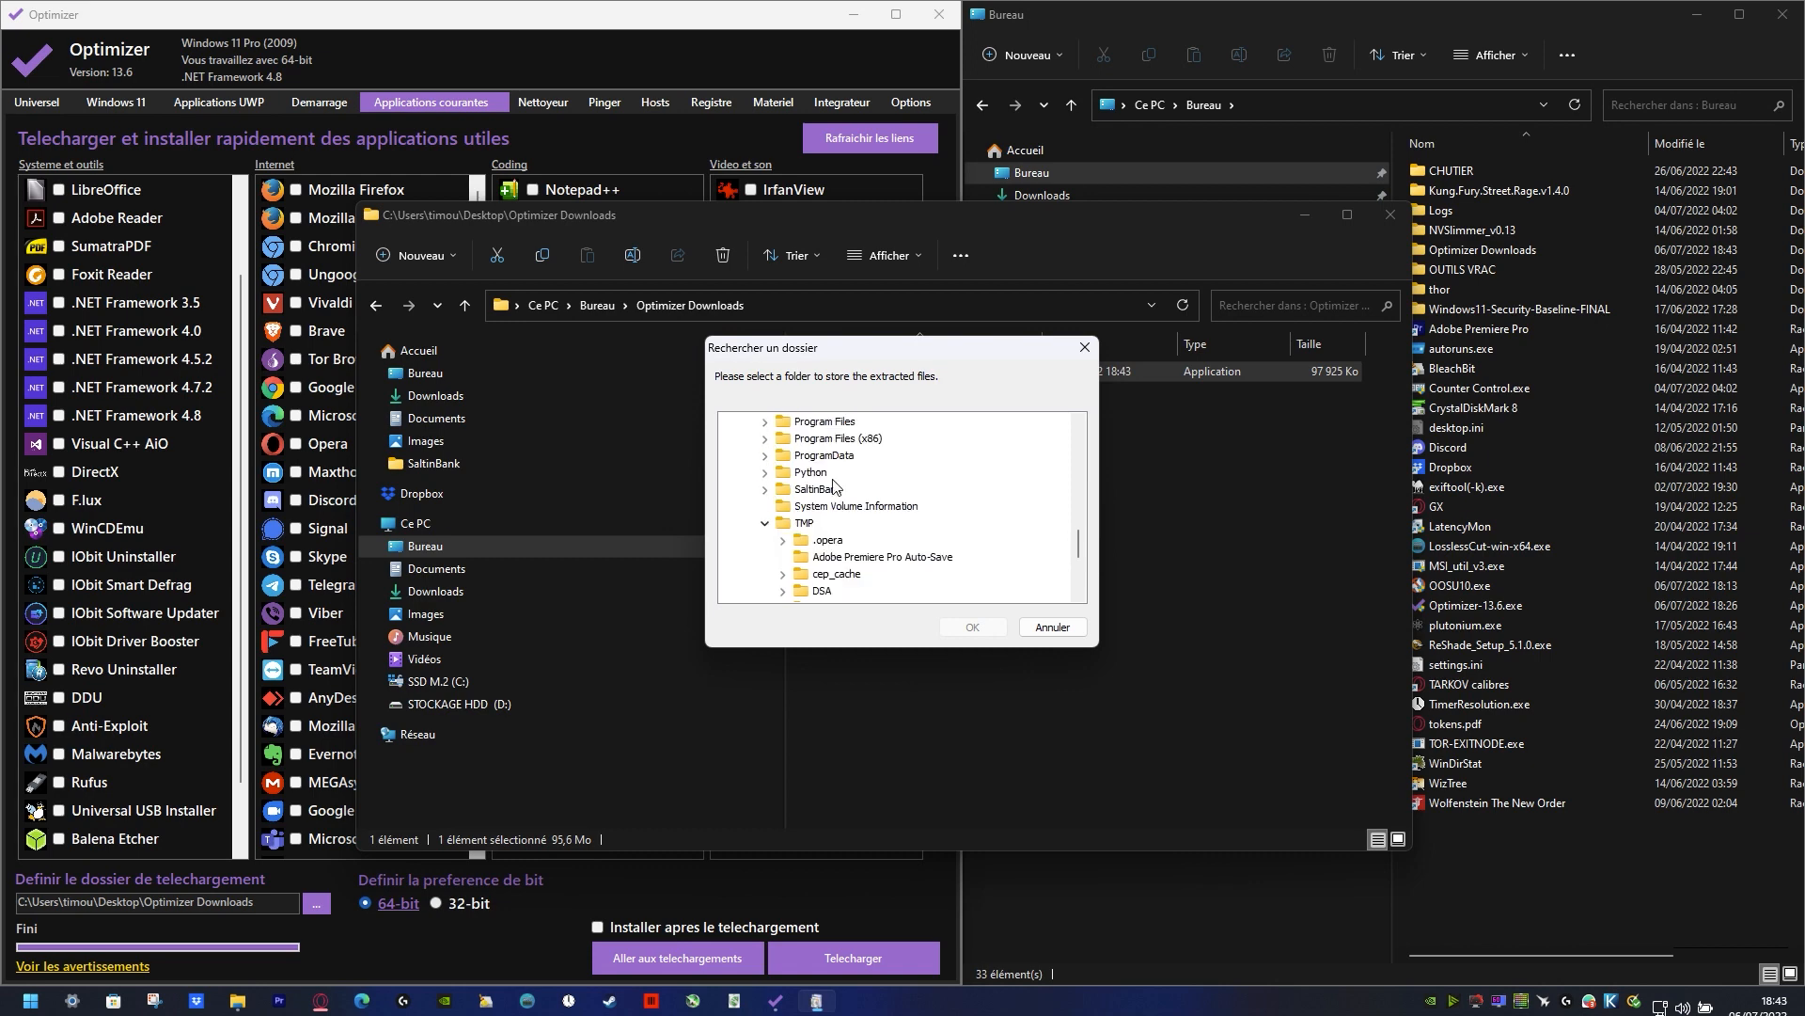
{"action": "left_click", "coordinate": [804, 524]}
{"action": "left_click", "coordinate": [968, 627]}
{"action": "left_click", "coordinate": [946, 550]}
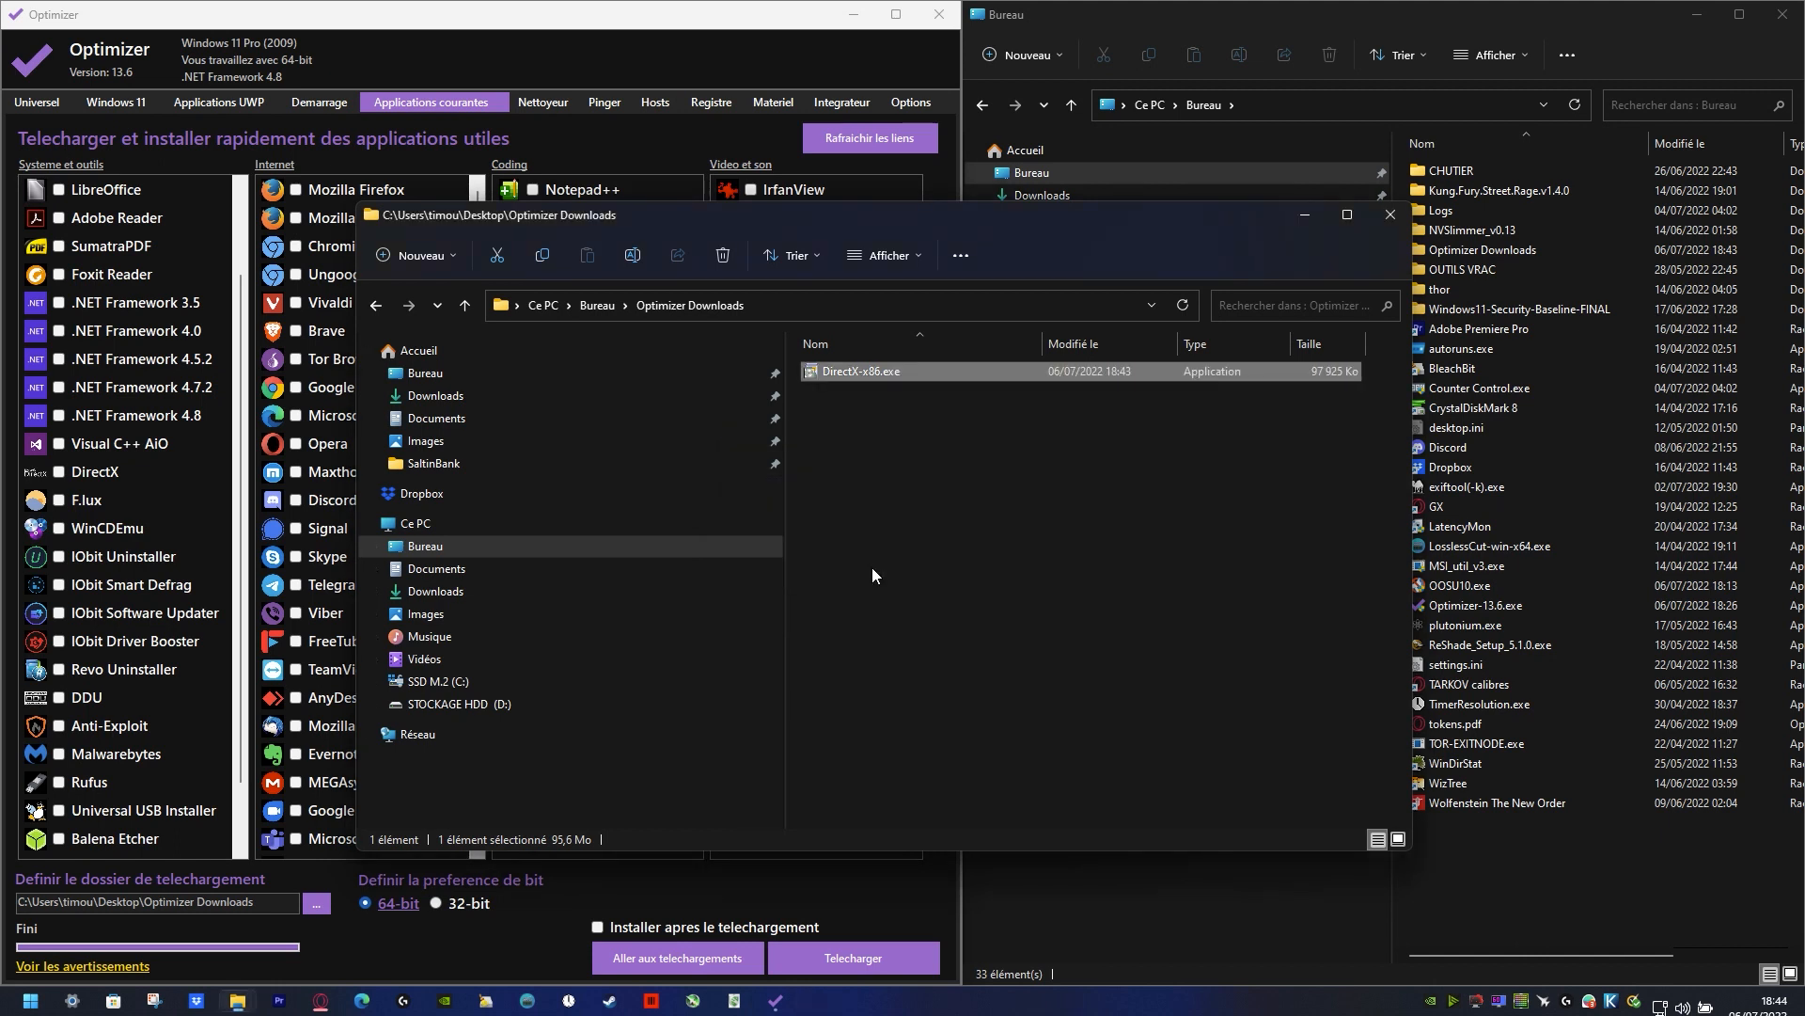
Step: Open the properties of DirectX-x86.exe and examine its digital signature's signer, digest algorithm and timestamp, adjusting the column widths
{"action": "right_click", "coordinate": [958, 379]}
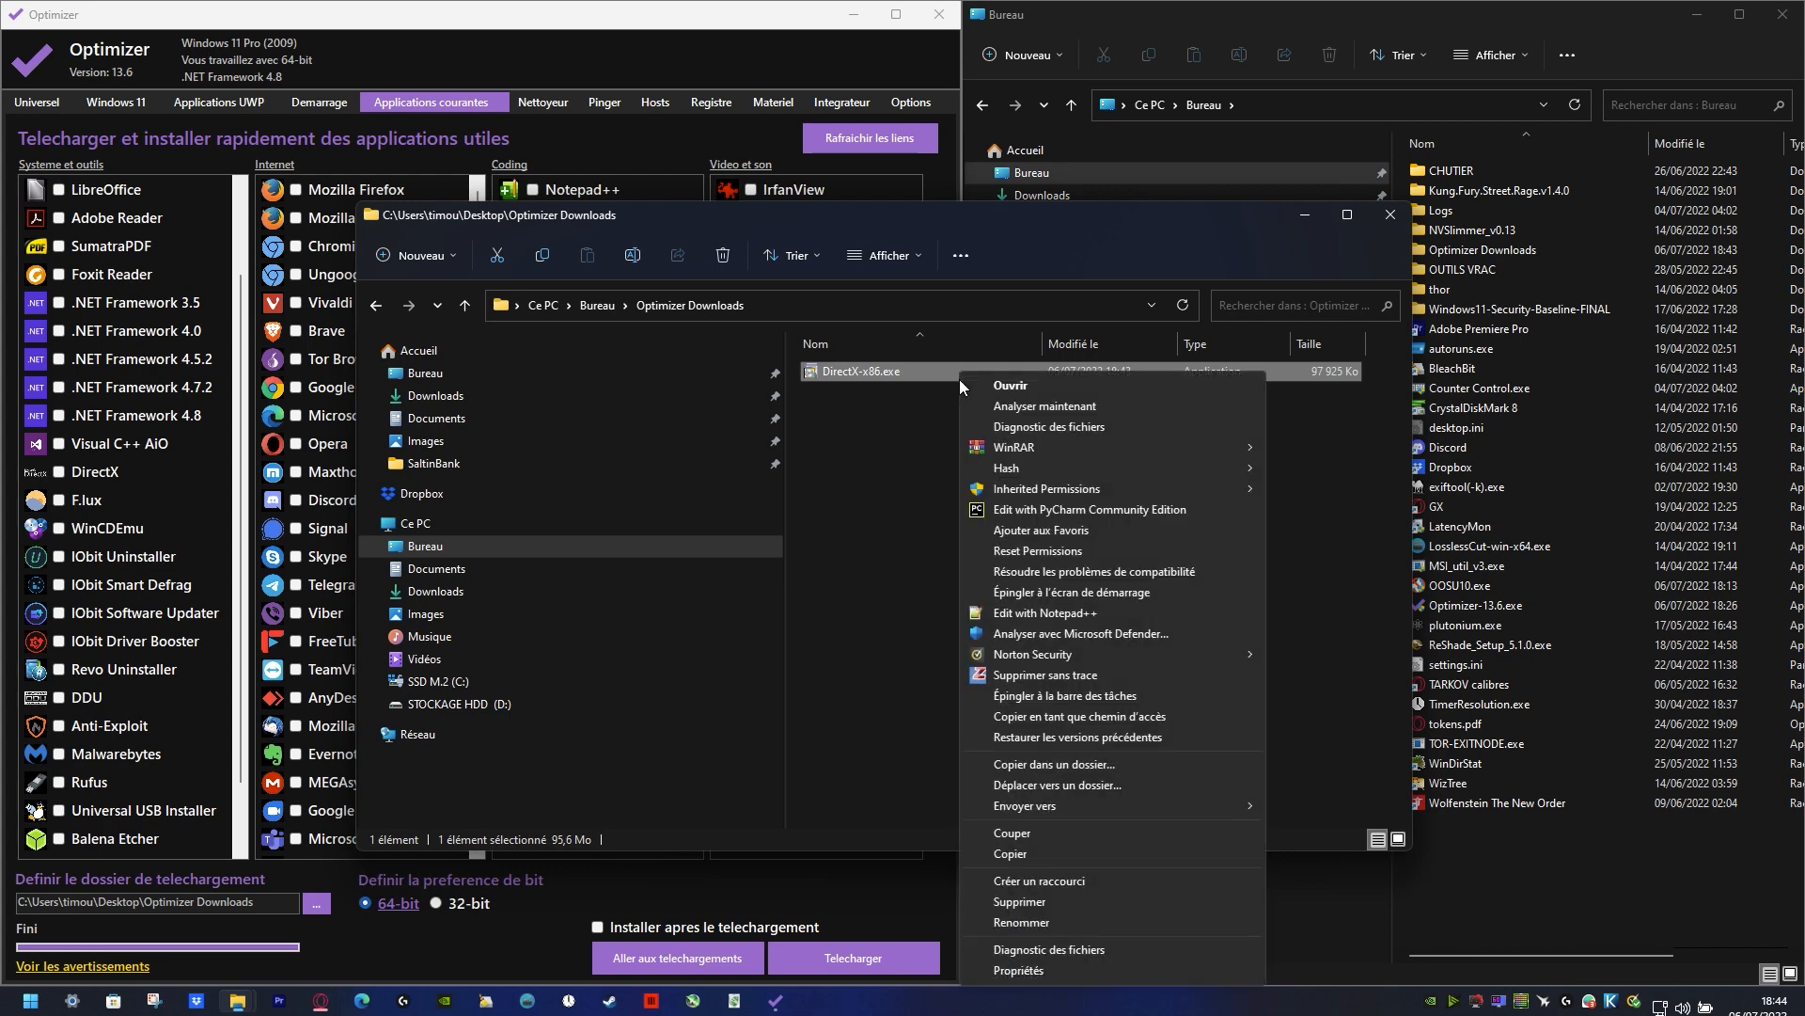
{"action": "left_click", "coordinate": [1104, 970]}
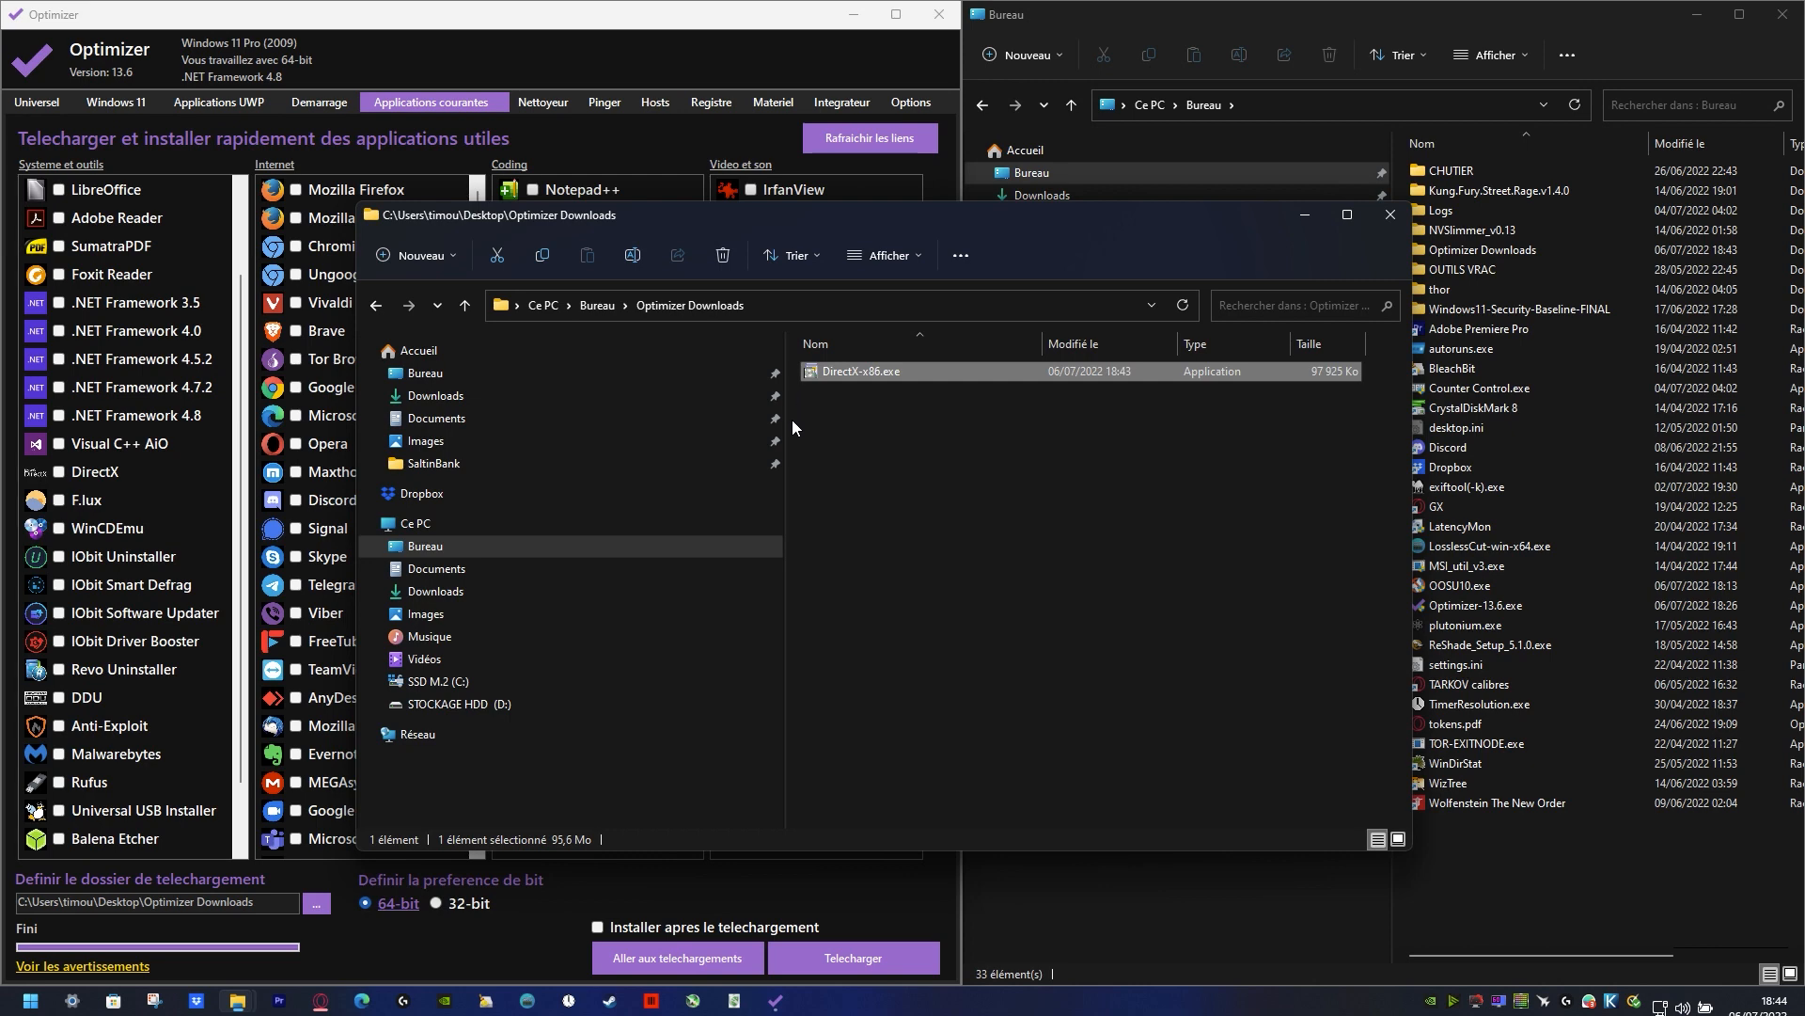
{"action": "key", "text": "alt+Return"}
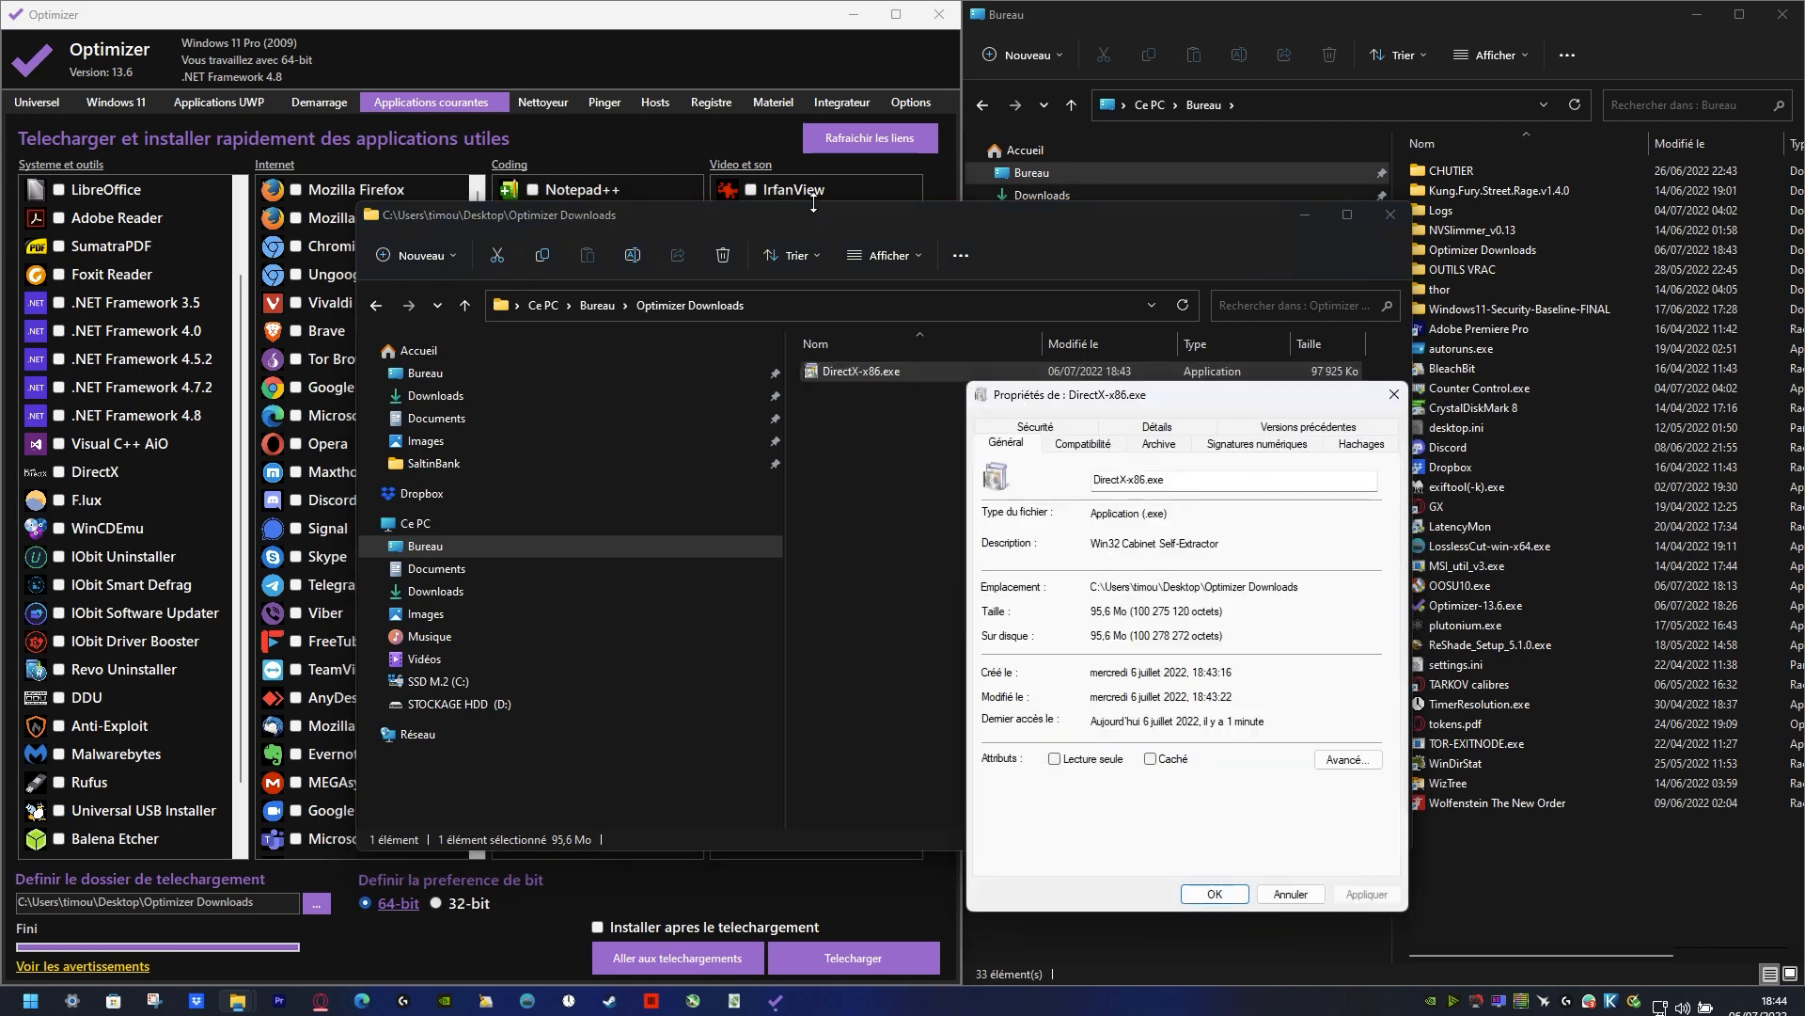
{"action": "left_click", "coordinate": [1224, 446]}
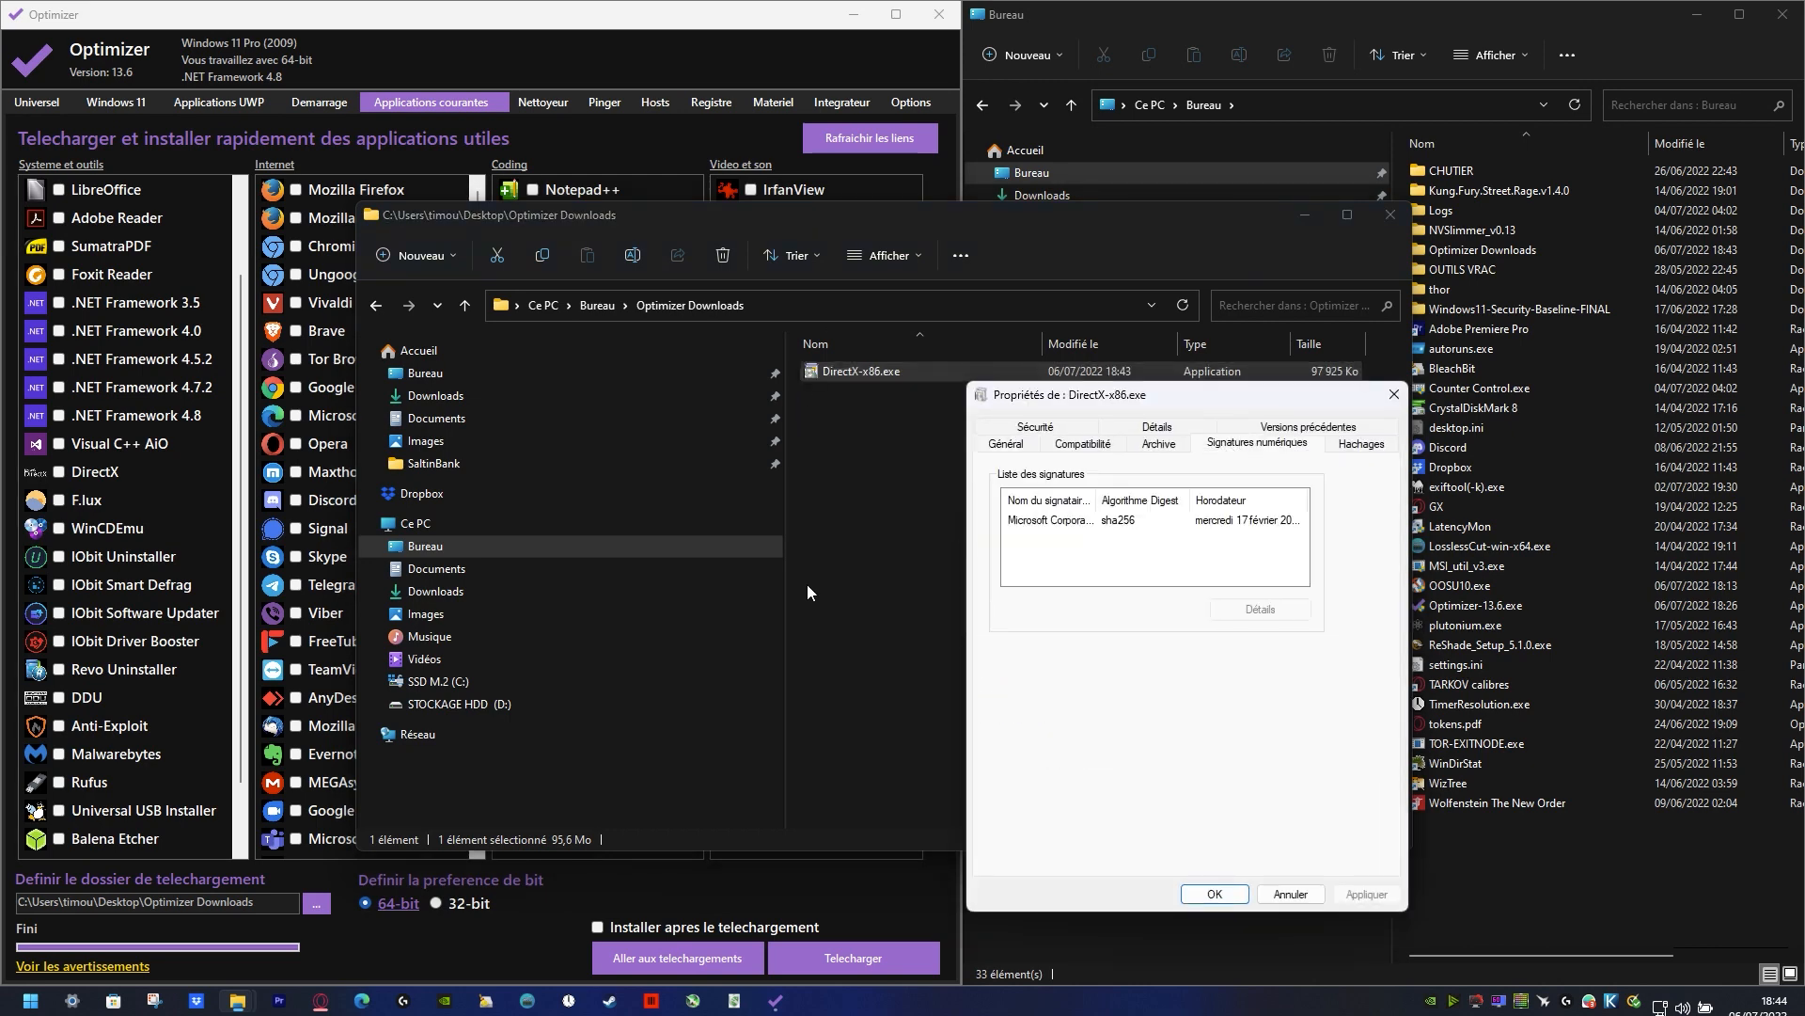
{"action": "left_click", "coordinate": [1086, 522]}
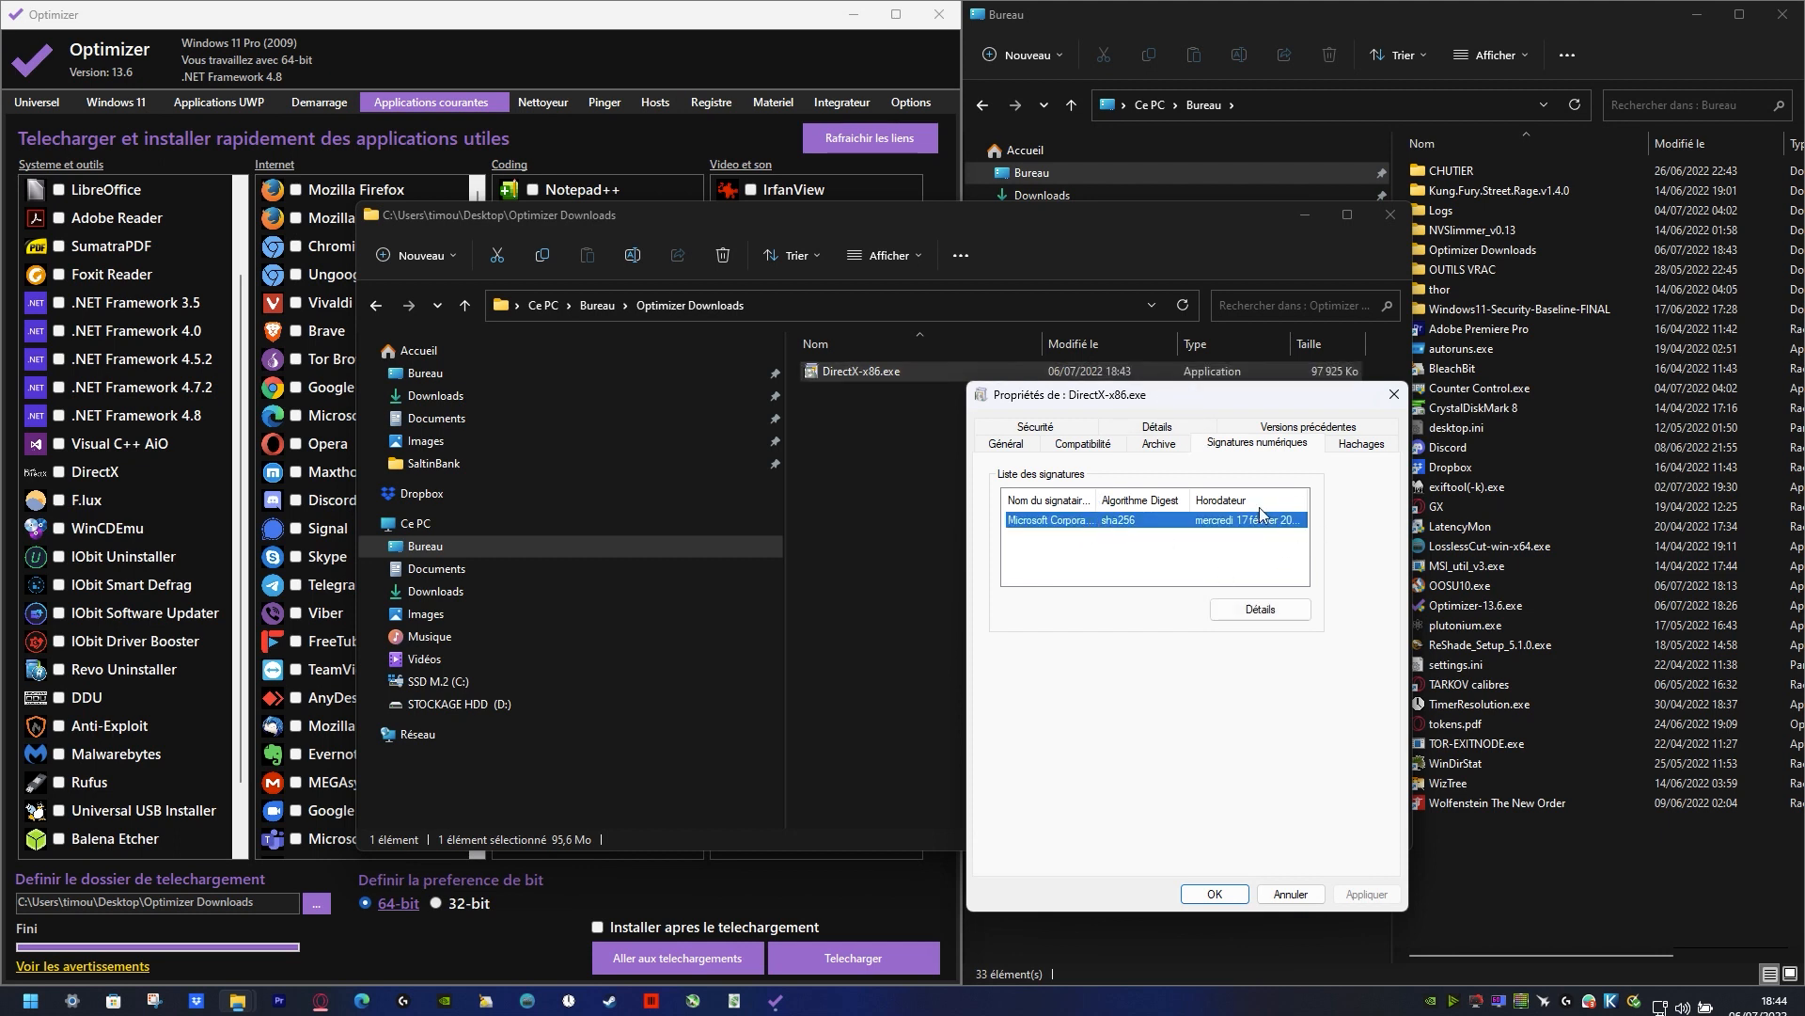
{"action": "left_click_drag", "start_coordinate": [1189, 500], "coordinate": [1116, 501]}
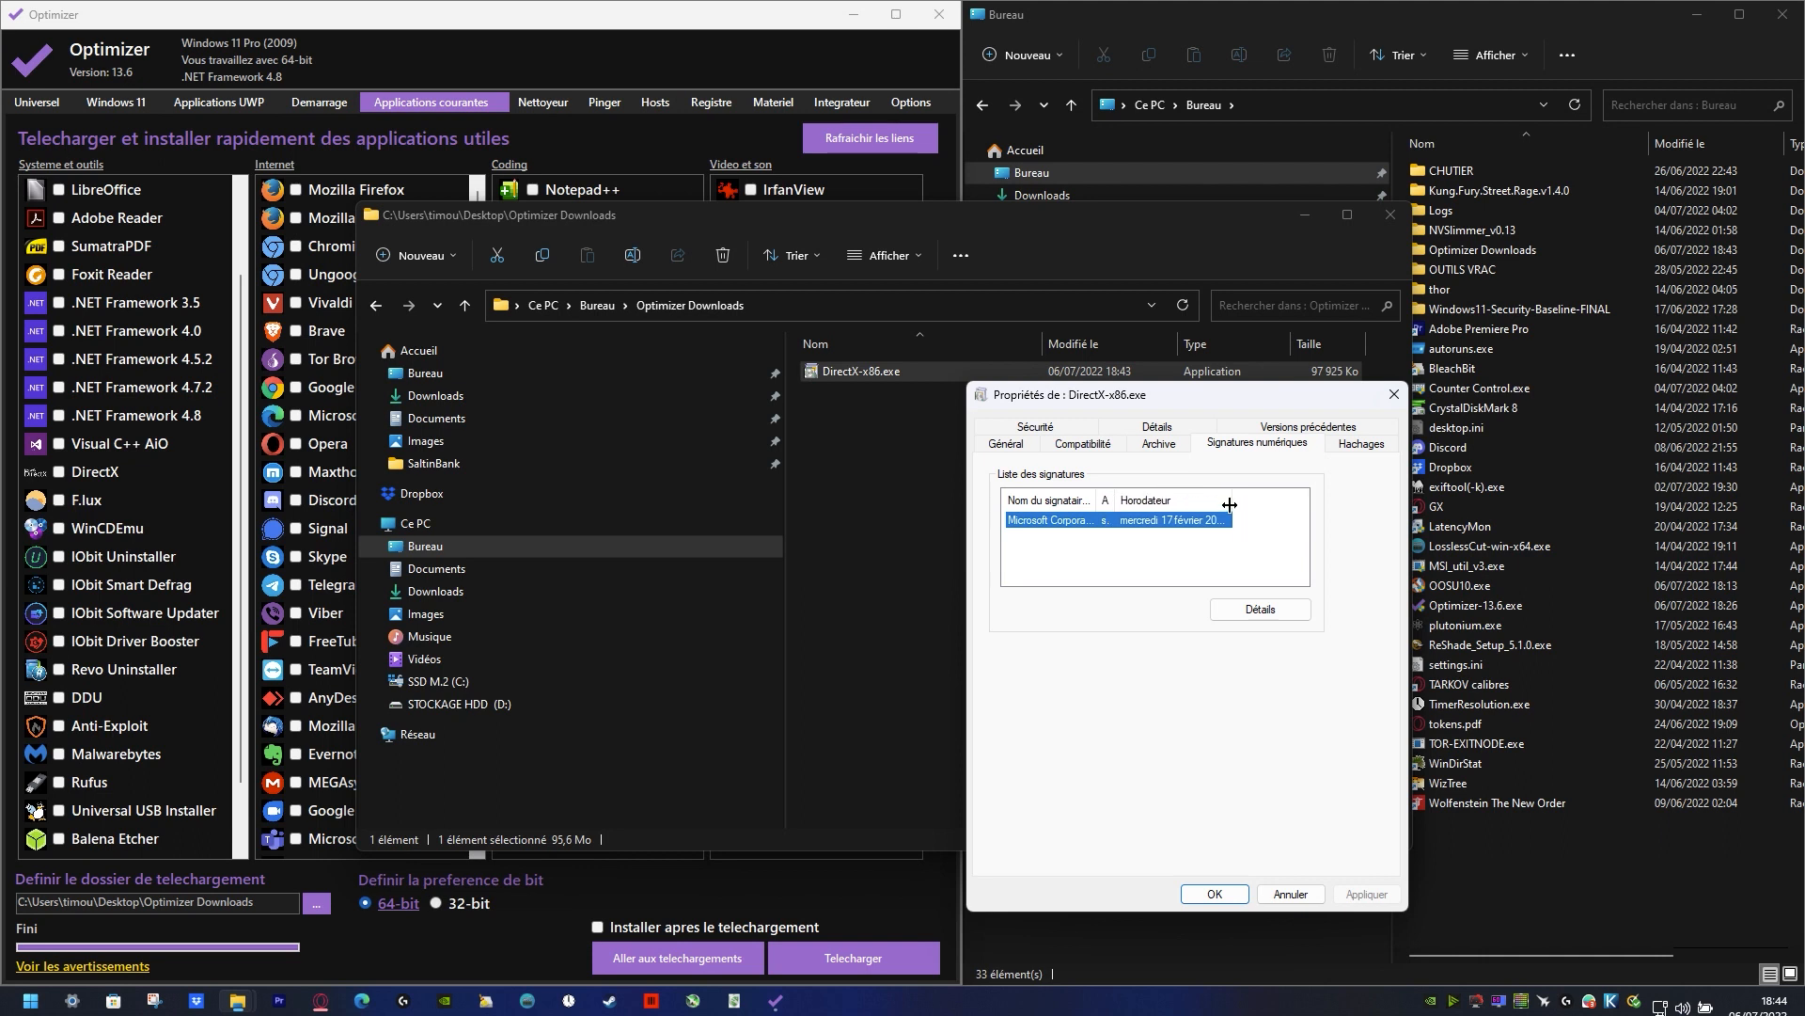
{"action": "left_click_drag", "start_coordinate": [1232, 500], "coordinate": [1319, 507]}
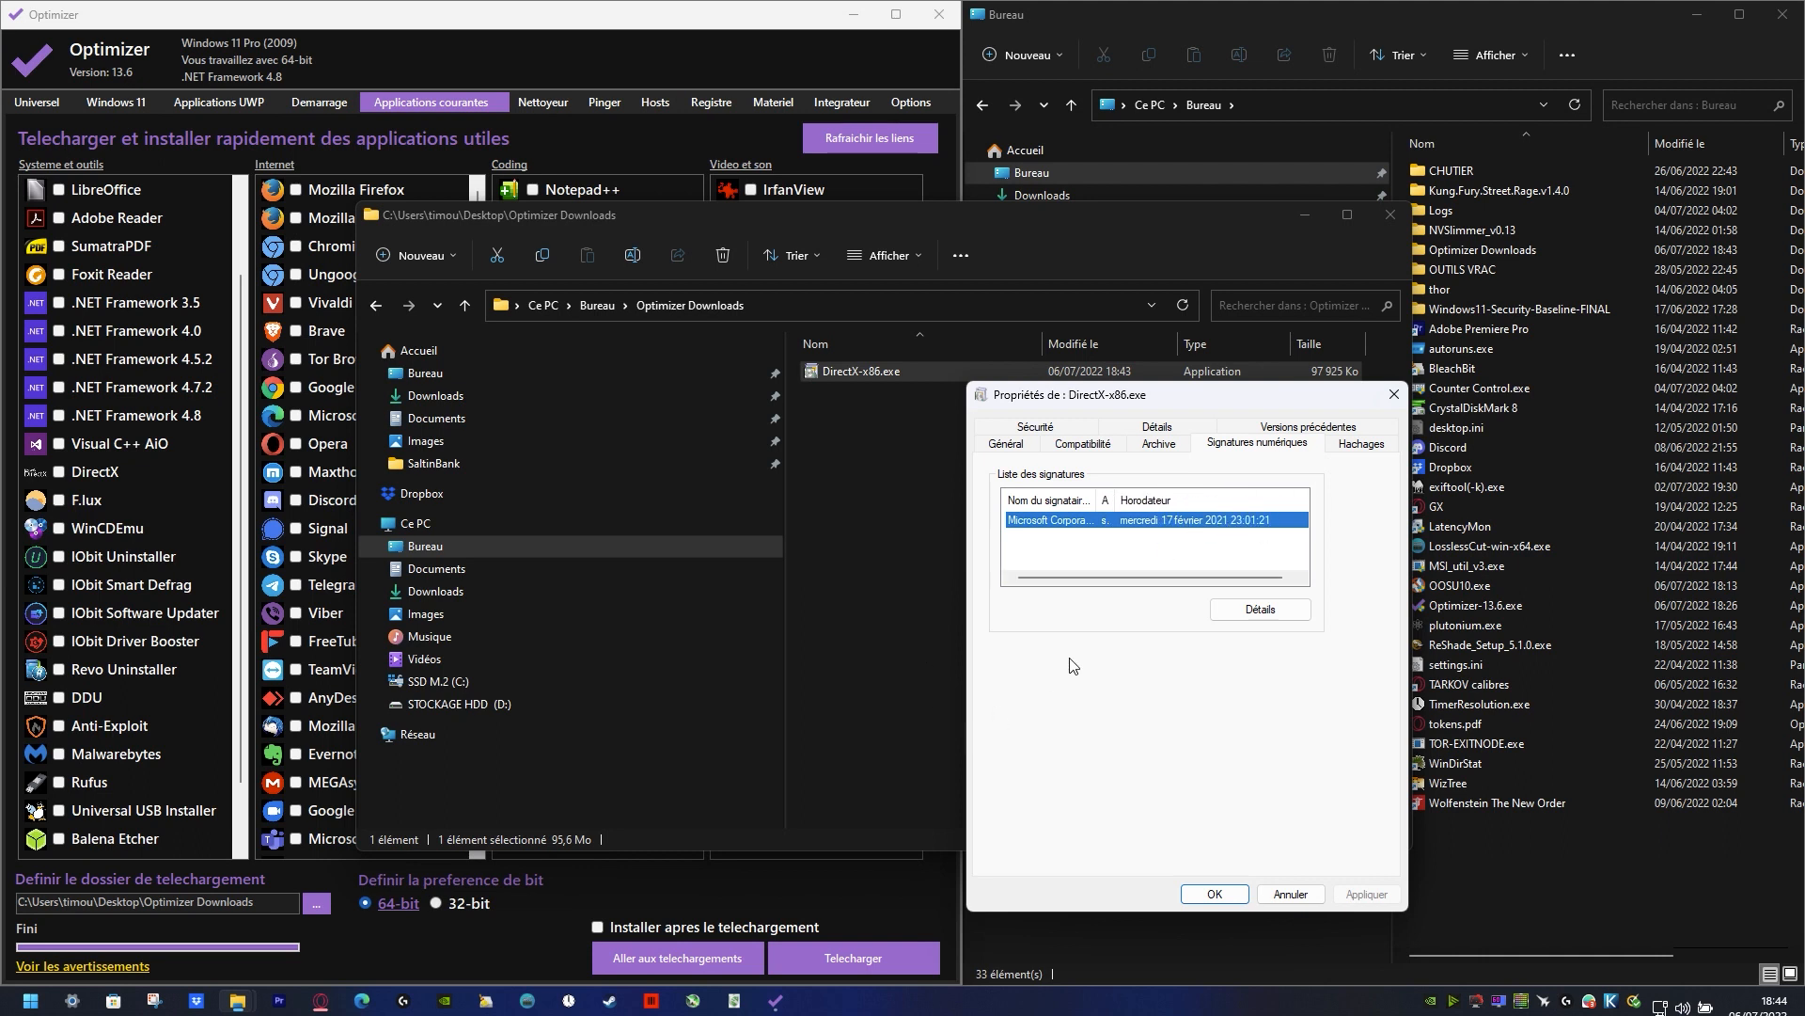
{"action": "left_click_drag", "start_coordinate": [1116, 500], "coordinate": [1157, 500]}
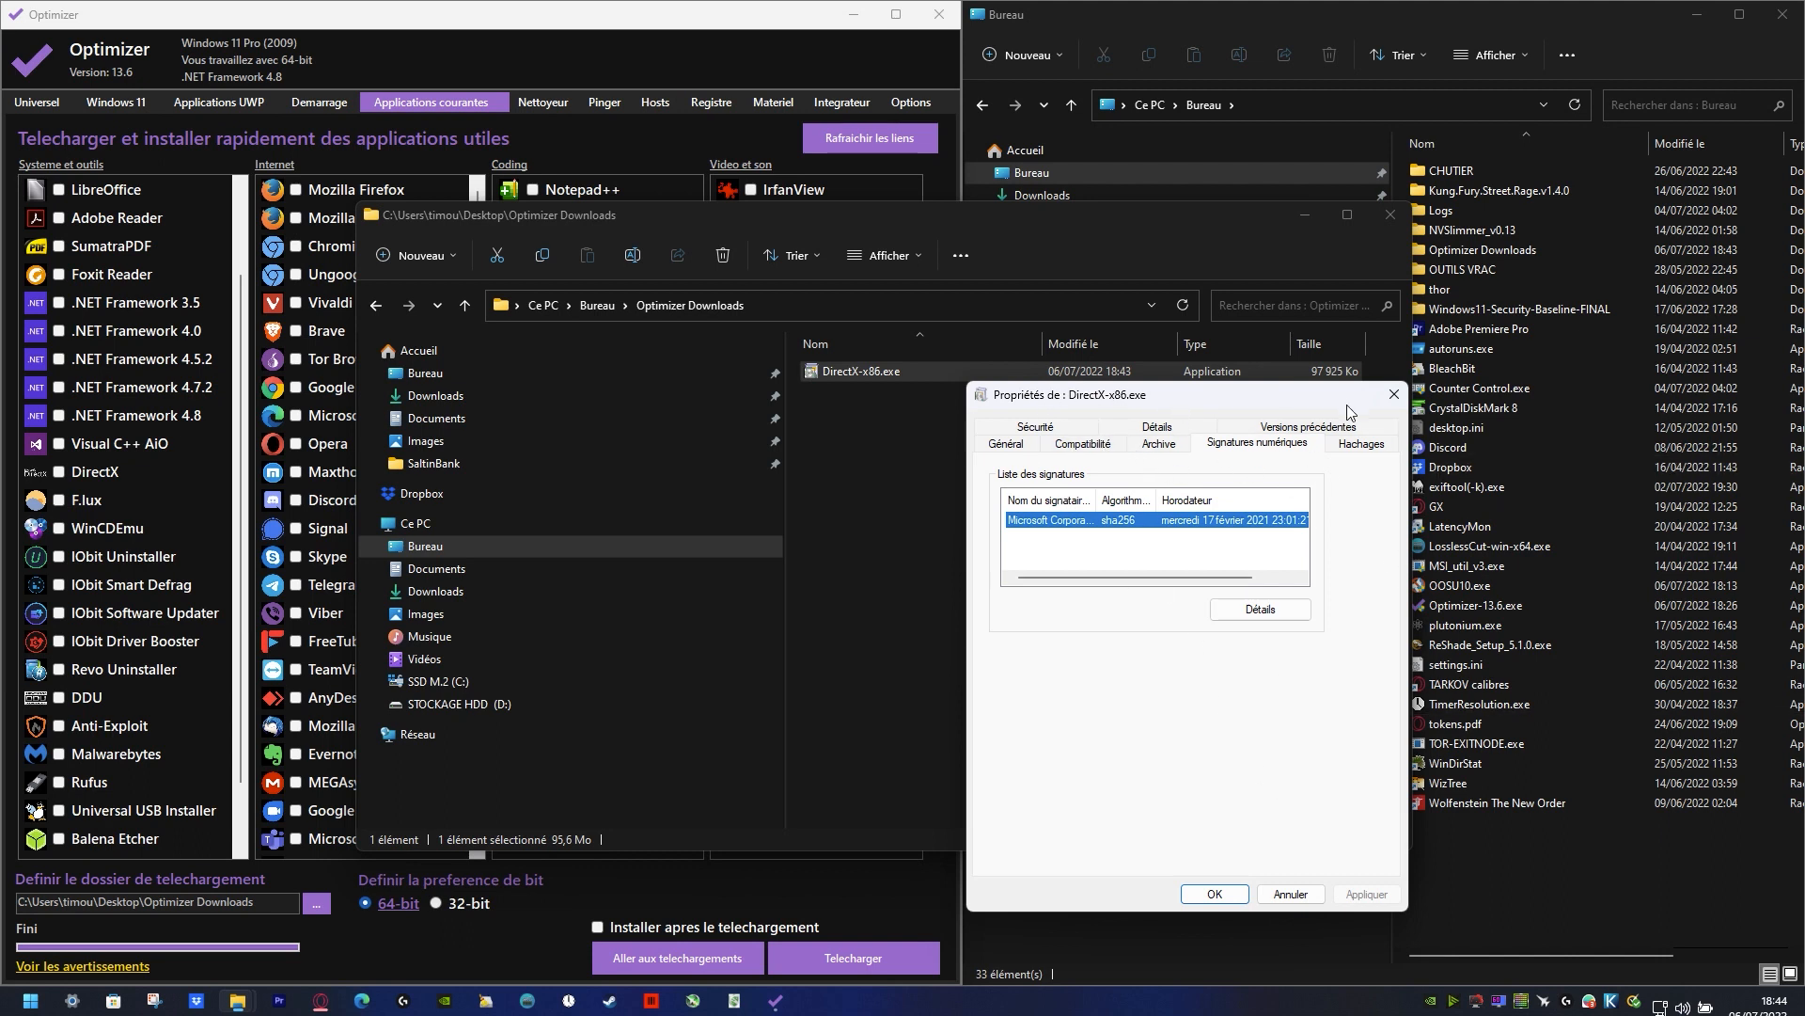
Step: Examine the security permissions, file details, previous versions and hash values in the properties of DirectX-x86.exe
{"action": "left_click", "coordinate": [1050, 424]}
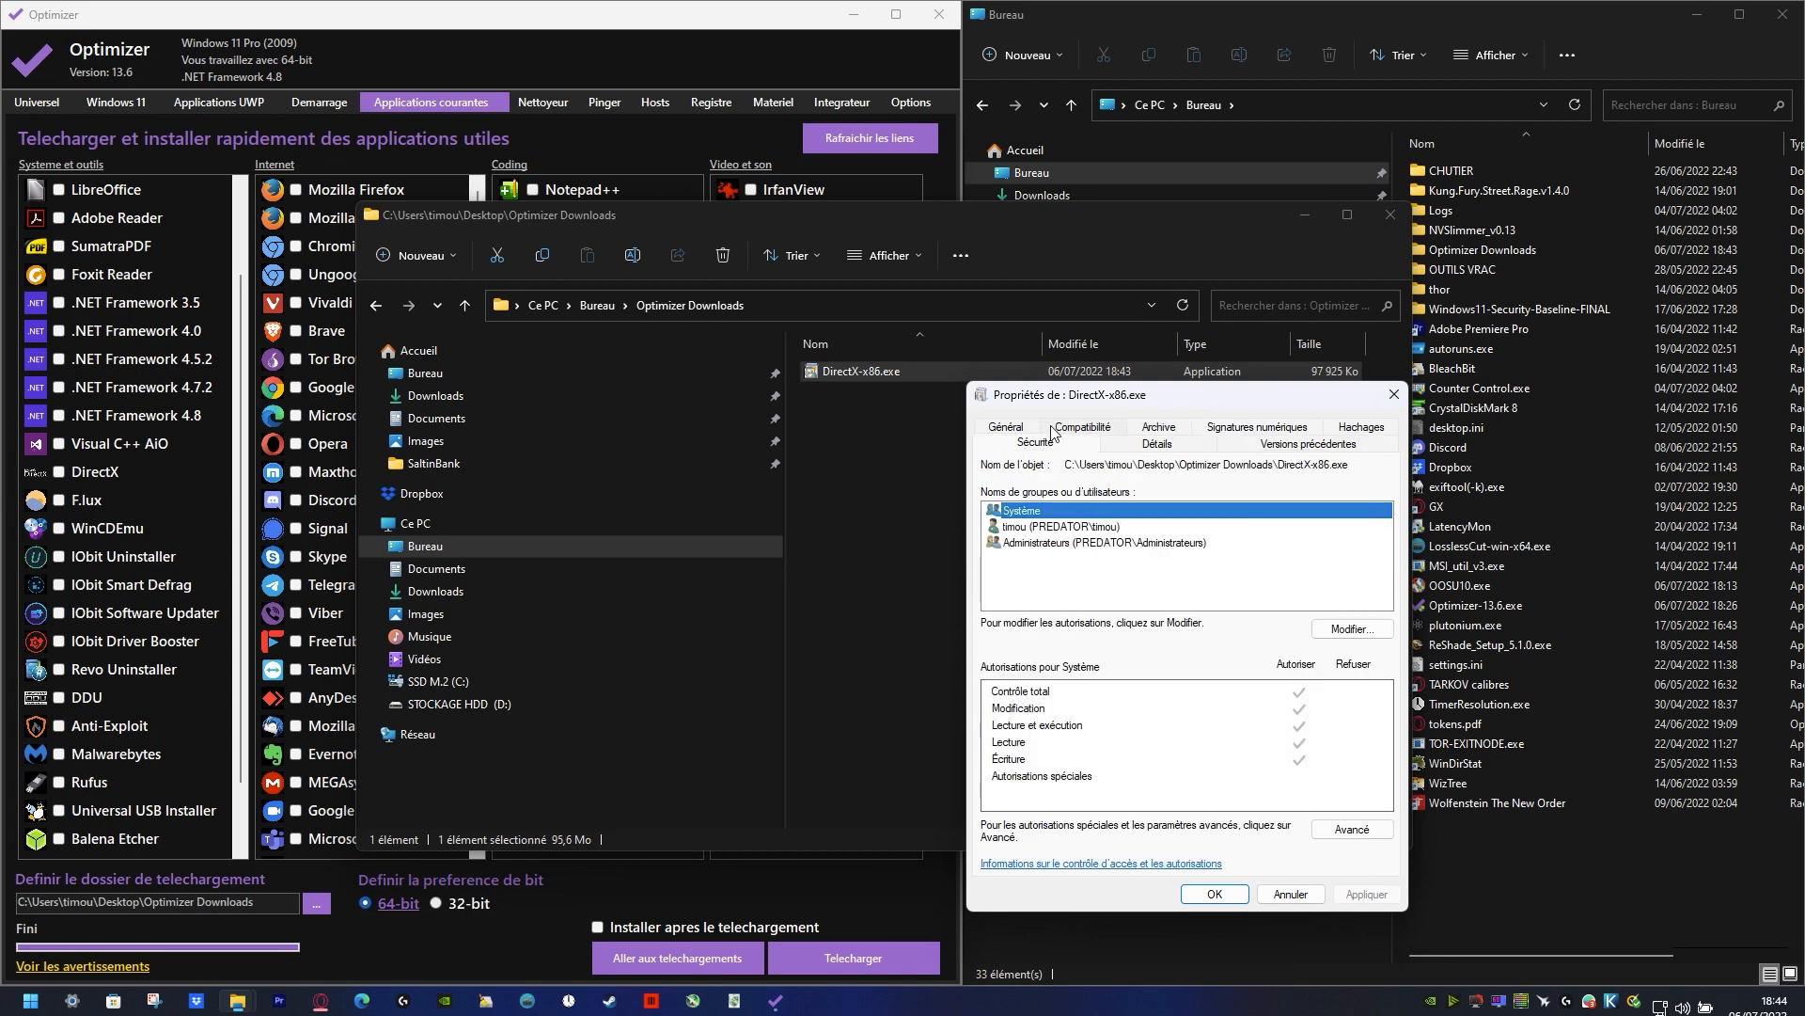
{"action": "left_click", "coordinate": [1139, 446]}
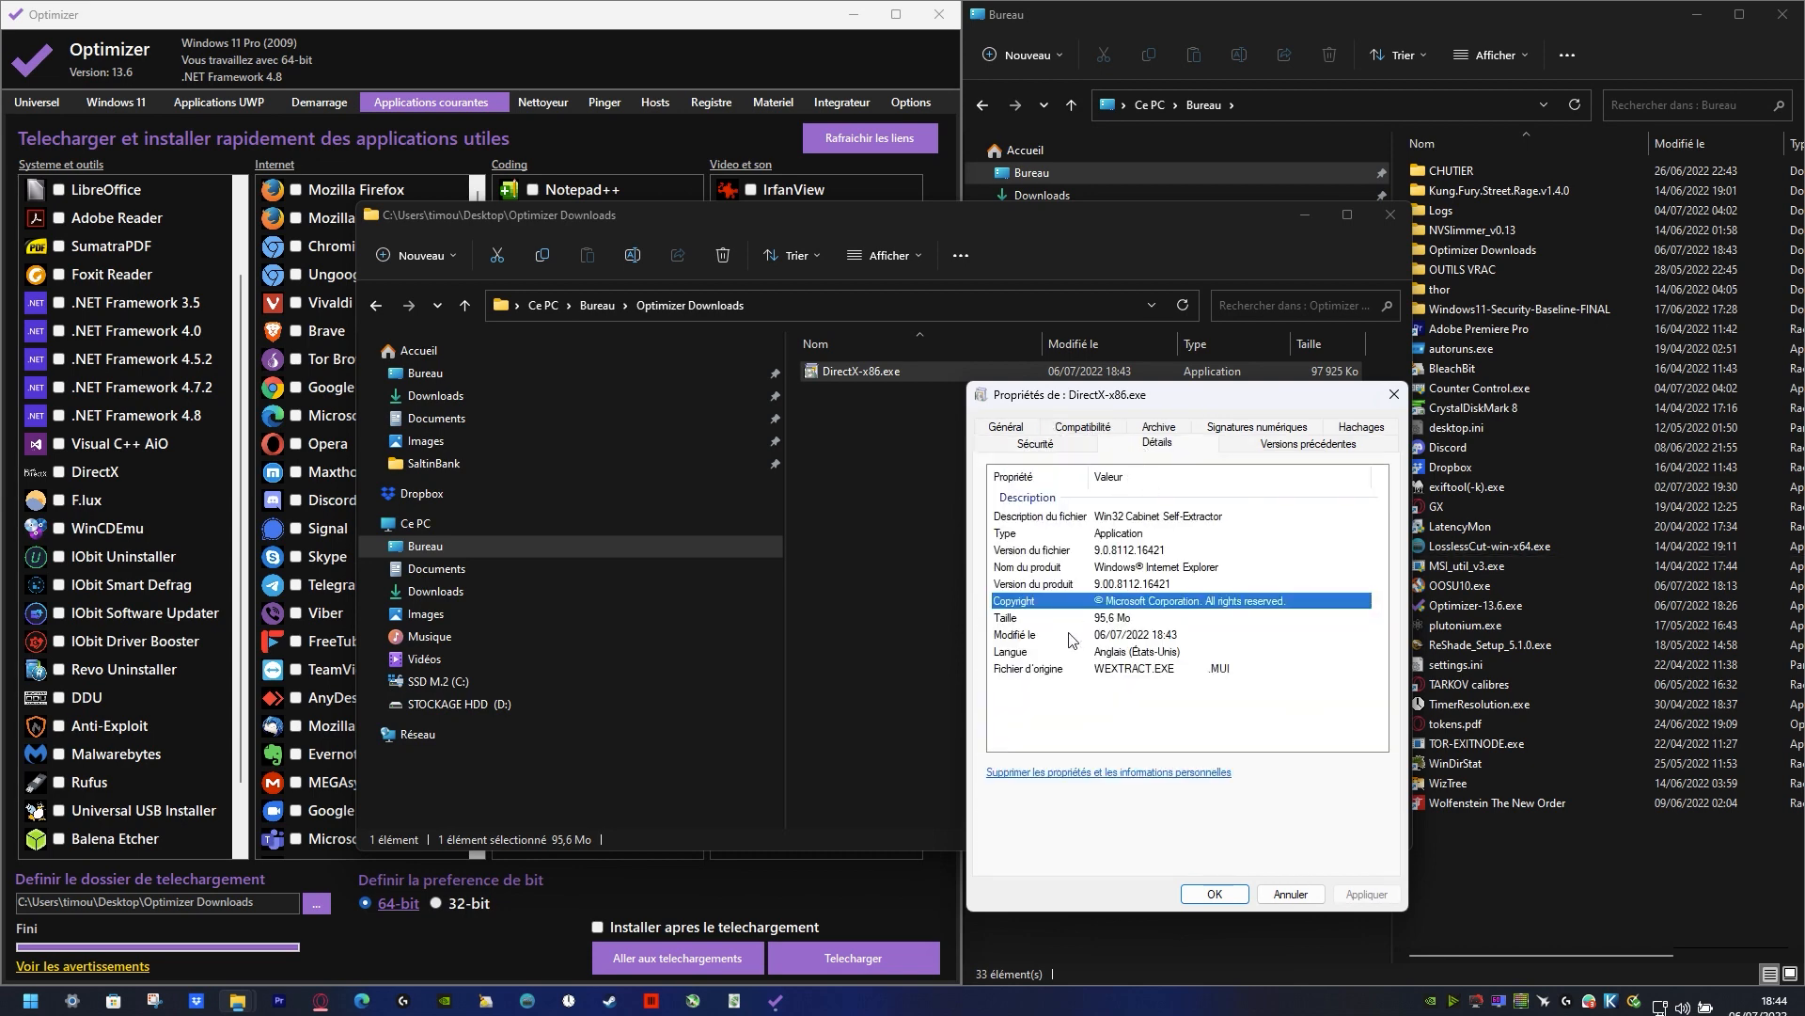
{"action": "left_click", "coordinate": [1244, 451]}
{"action": "left_click", "coordinate": [1376, 428]}
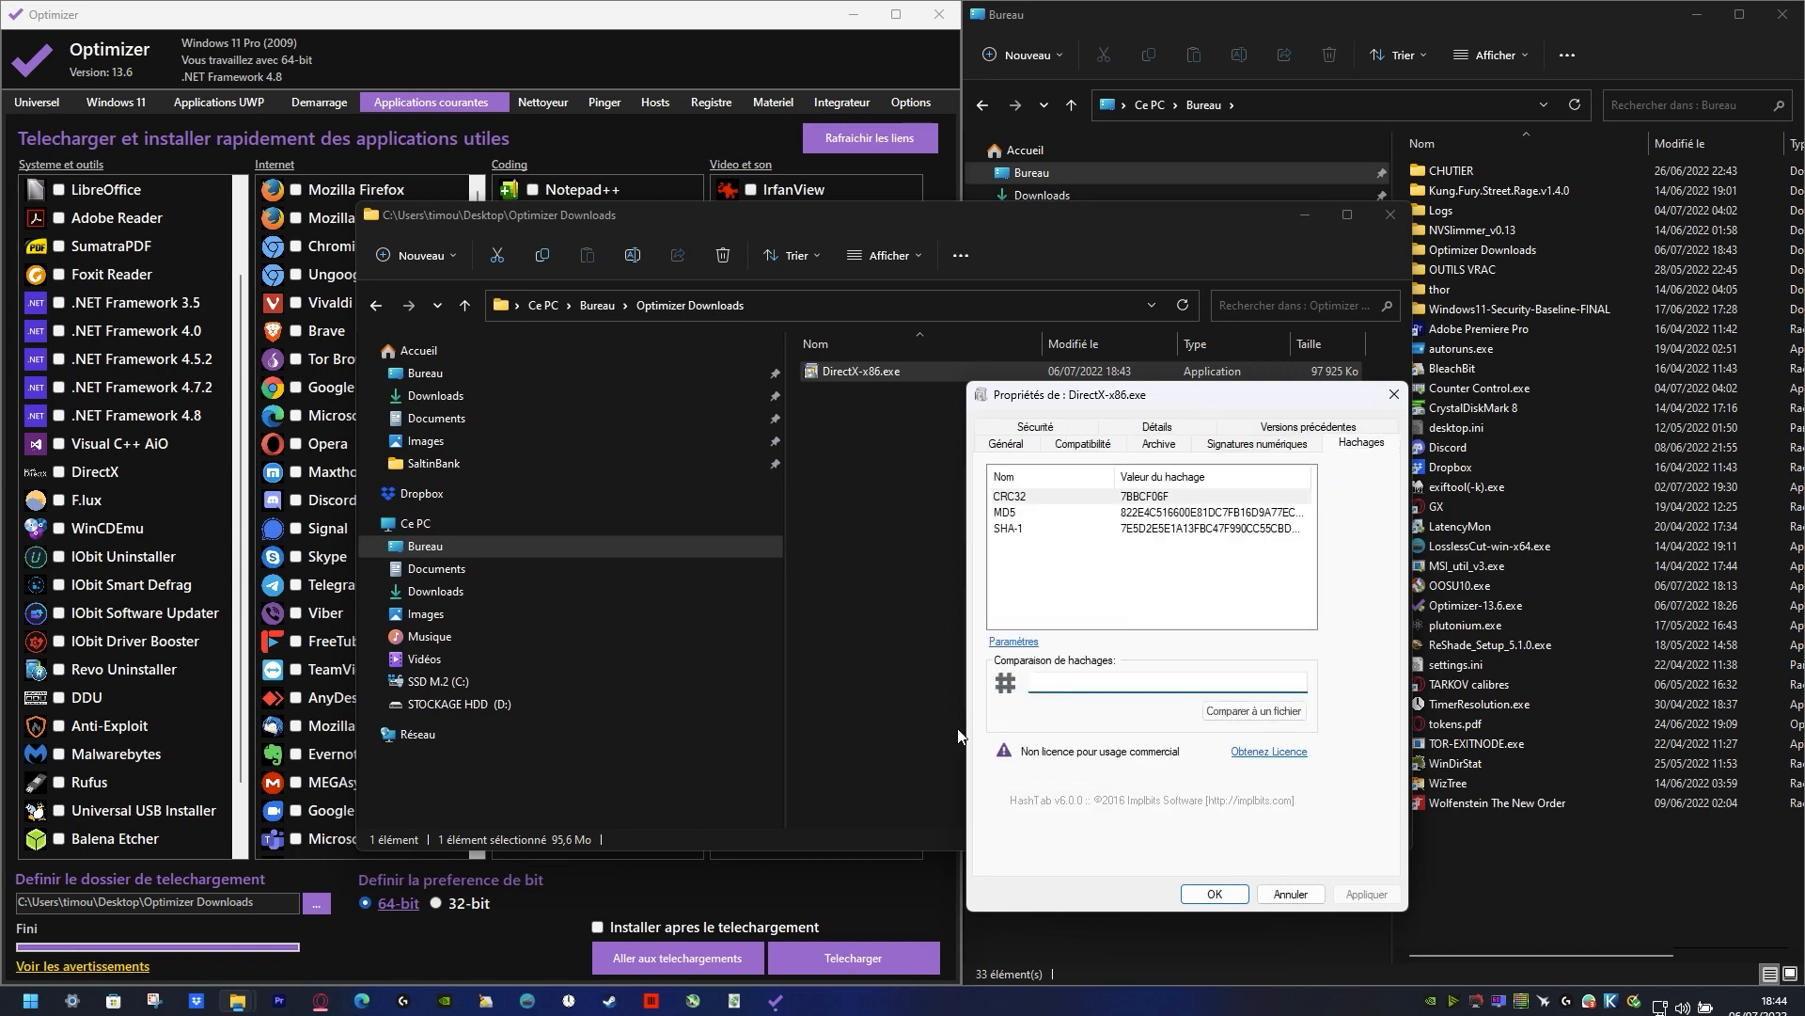
Step: Compare the MD5 hash of DirectX-x86.exe by entering it as the comparison value, and close the file's properties
{"action": "left_click", "coordinate": [1144, 513]}
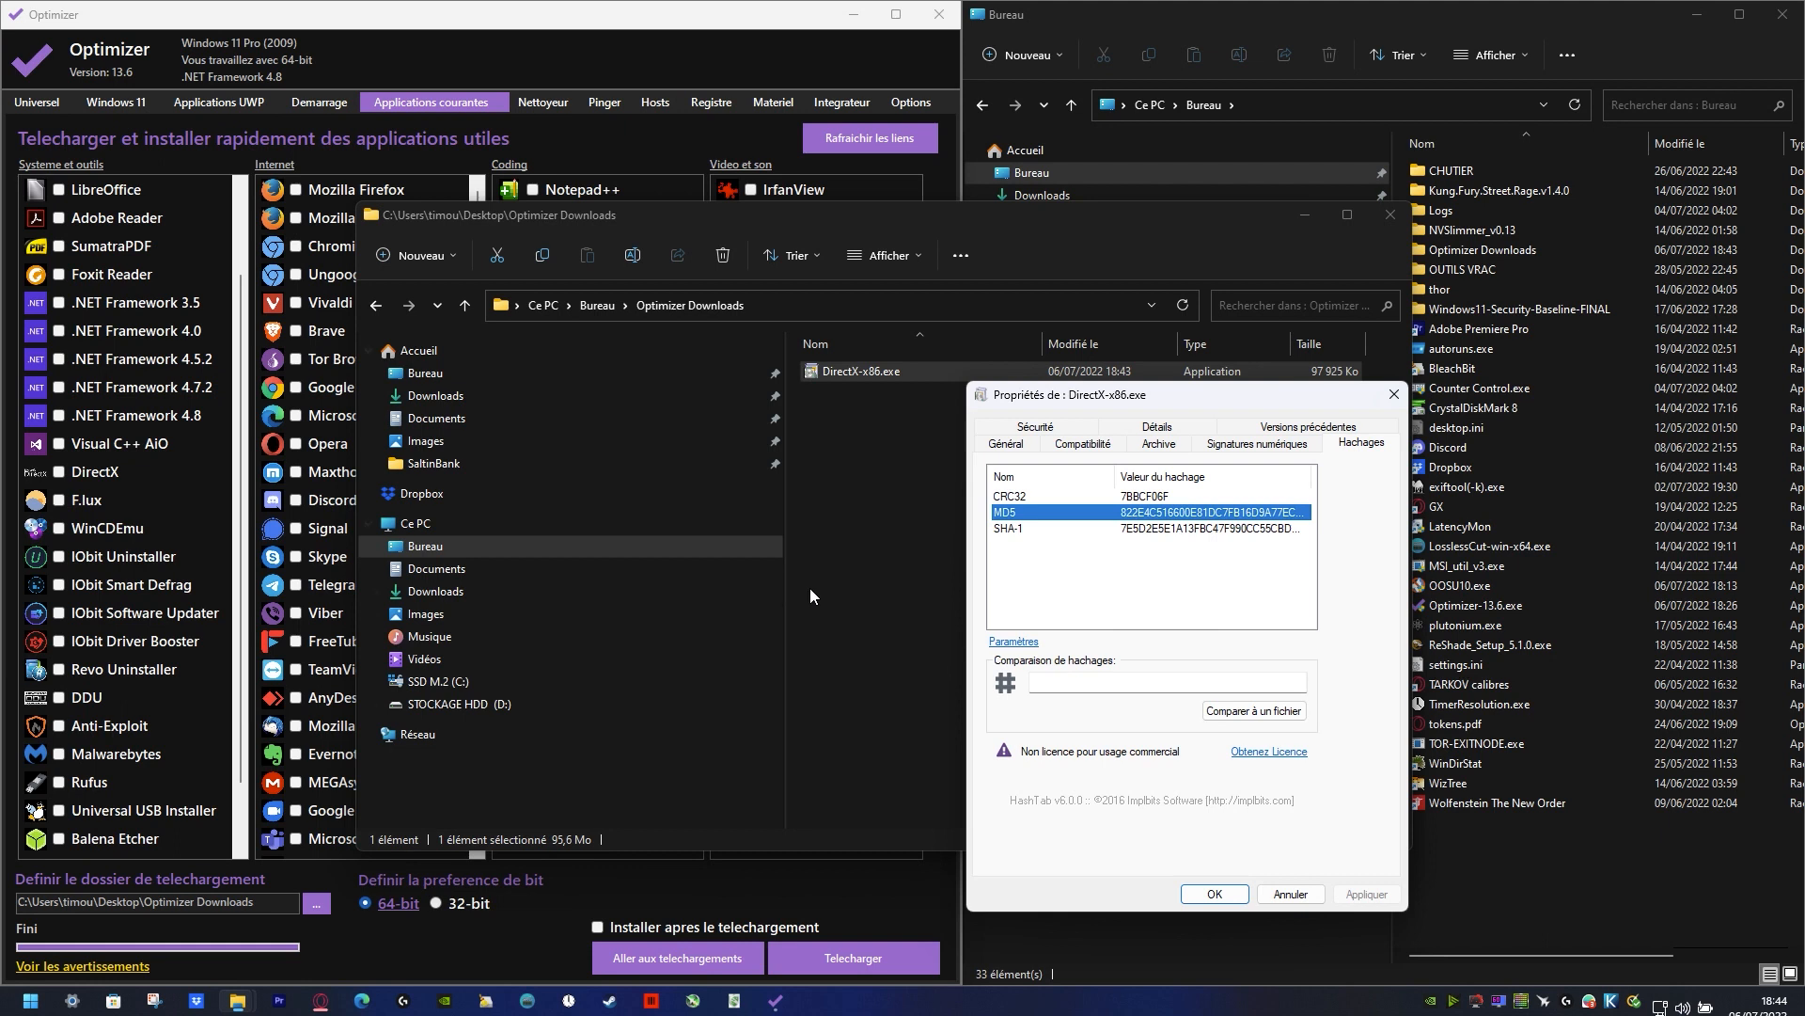
{"action": "left_click", "coordinate": [1120, 682]}
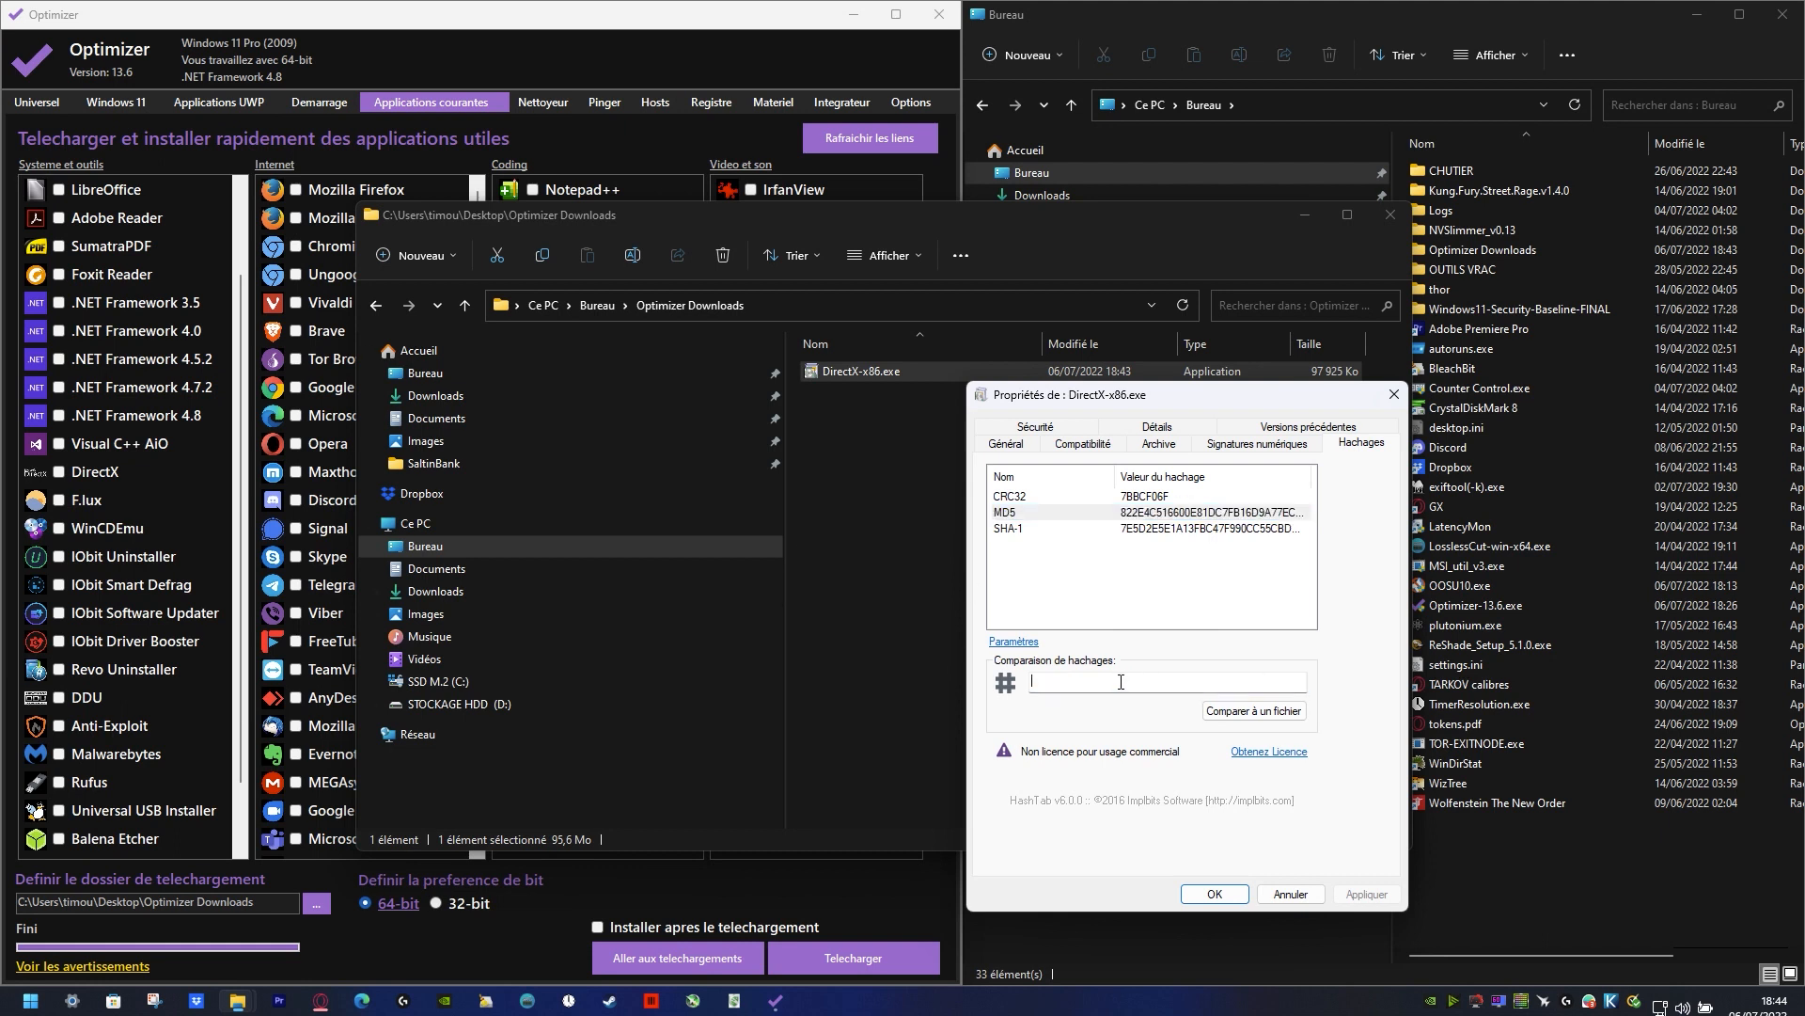
{"action": "double_click", "coordinate": [1136, 512]}
{"action": "left_click", "coordinate": [1224, 685]}
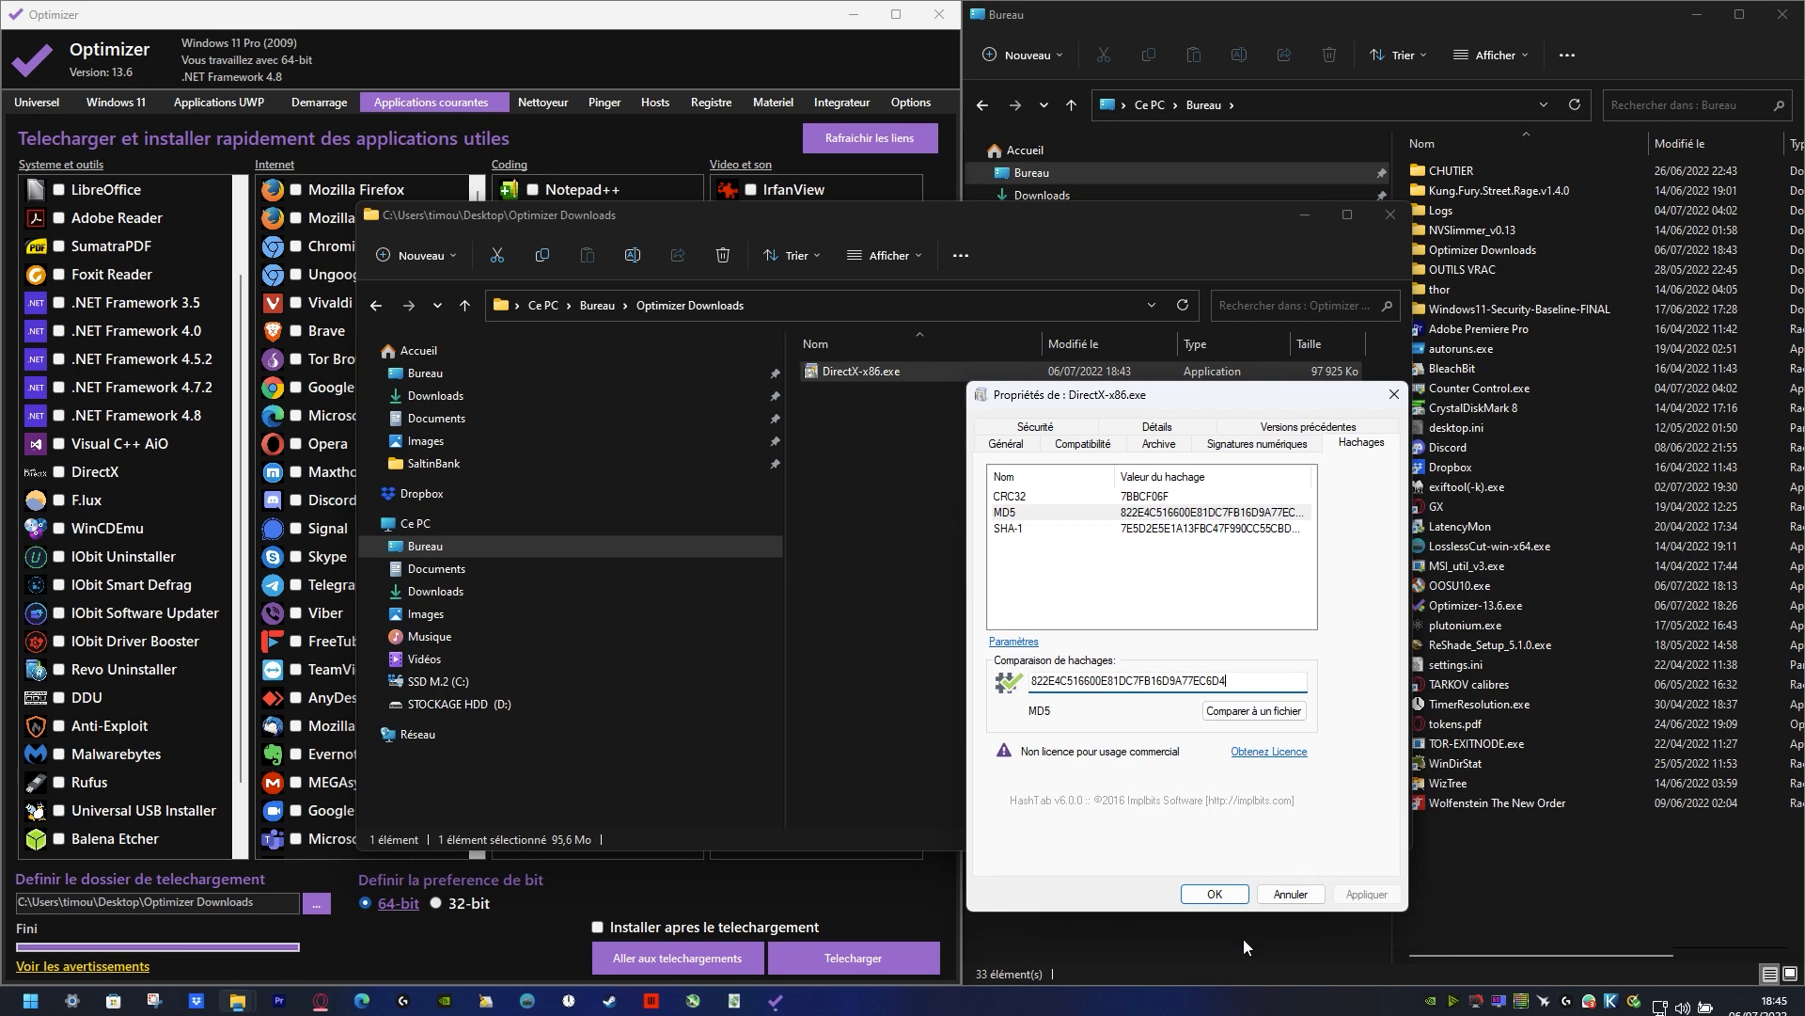
{"action": "left_click", "coordinate": [1215, 894]}
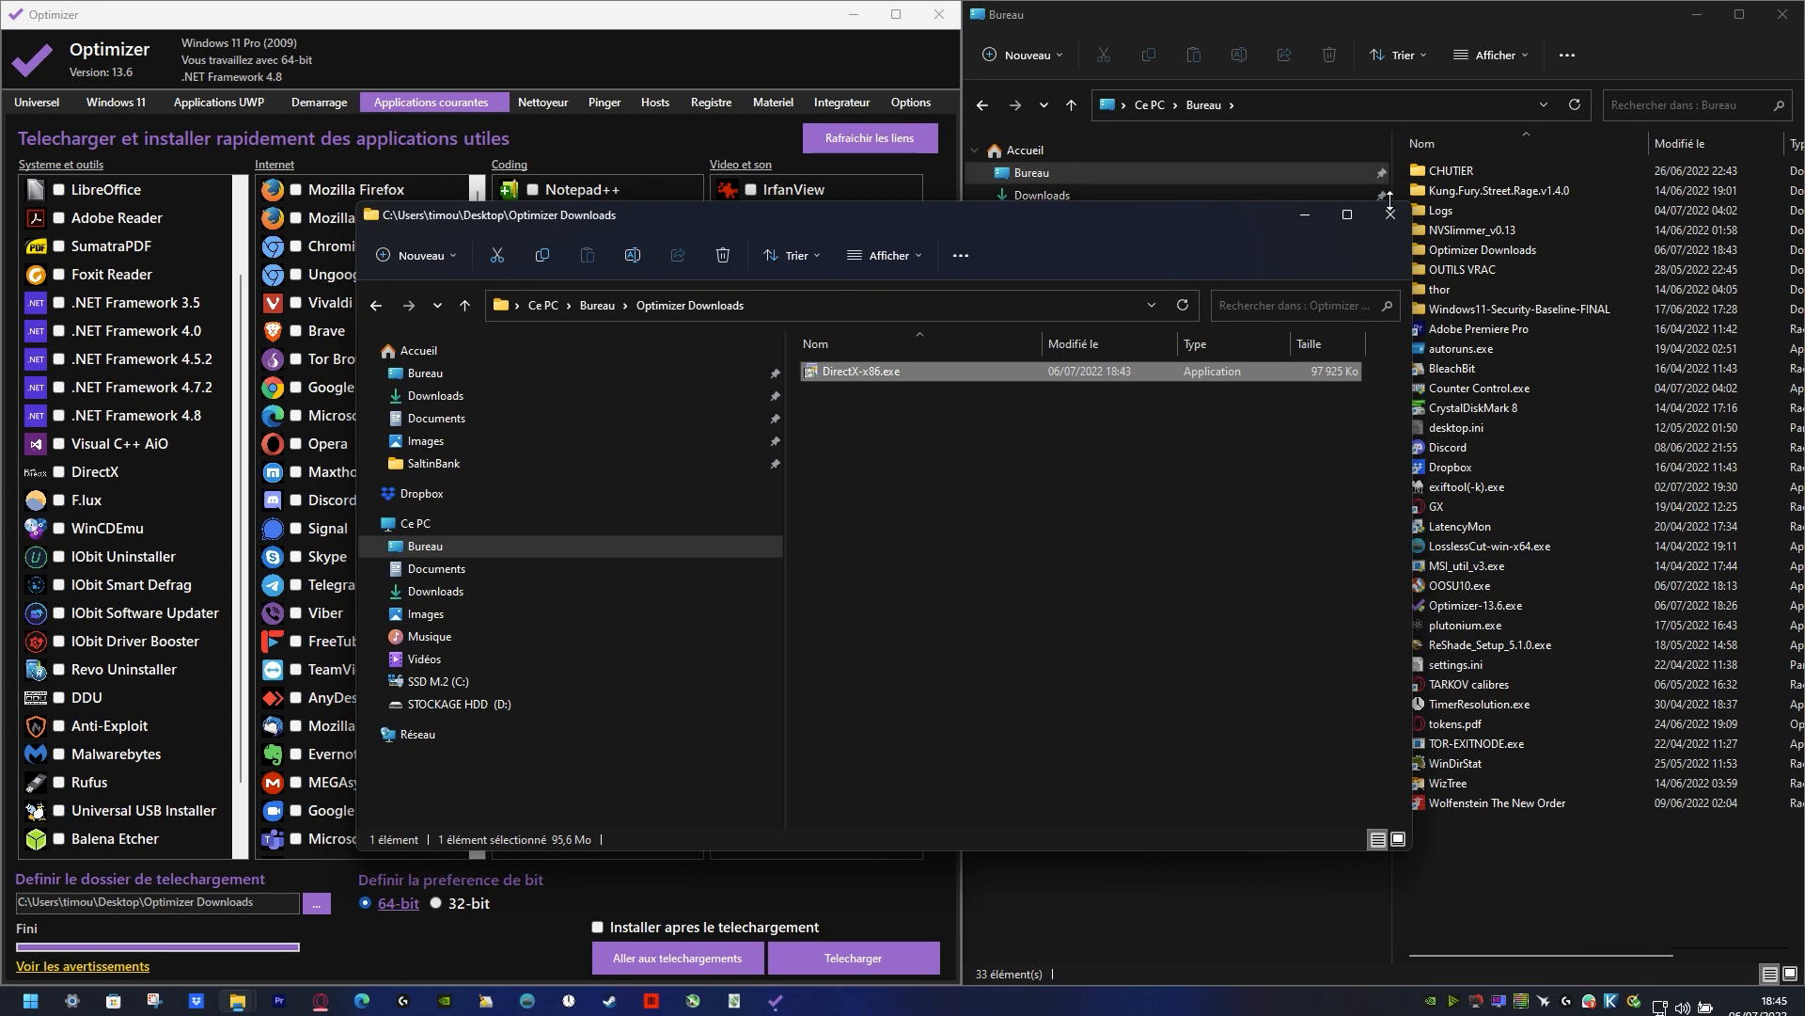
{"action": "double_click", "coordinate": [893, 370]}
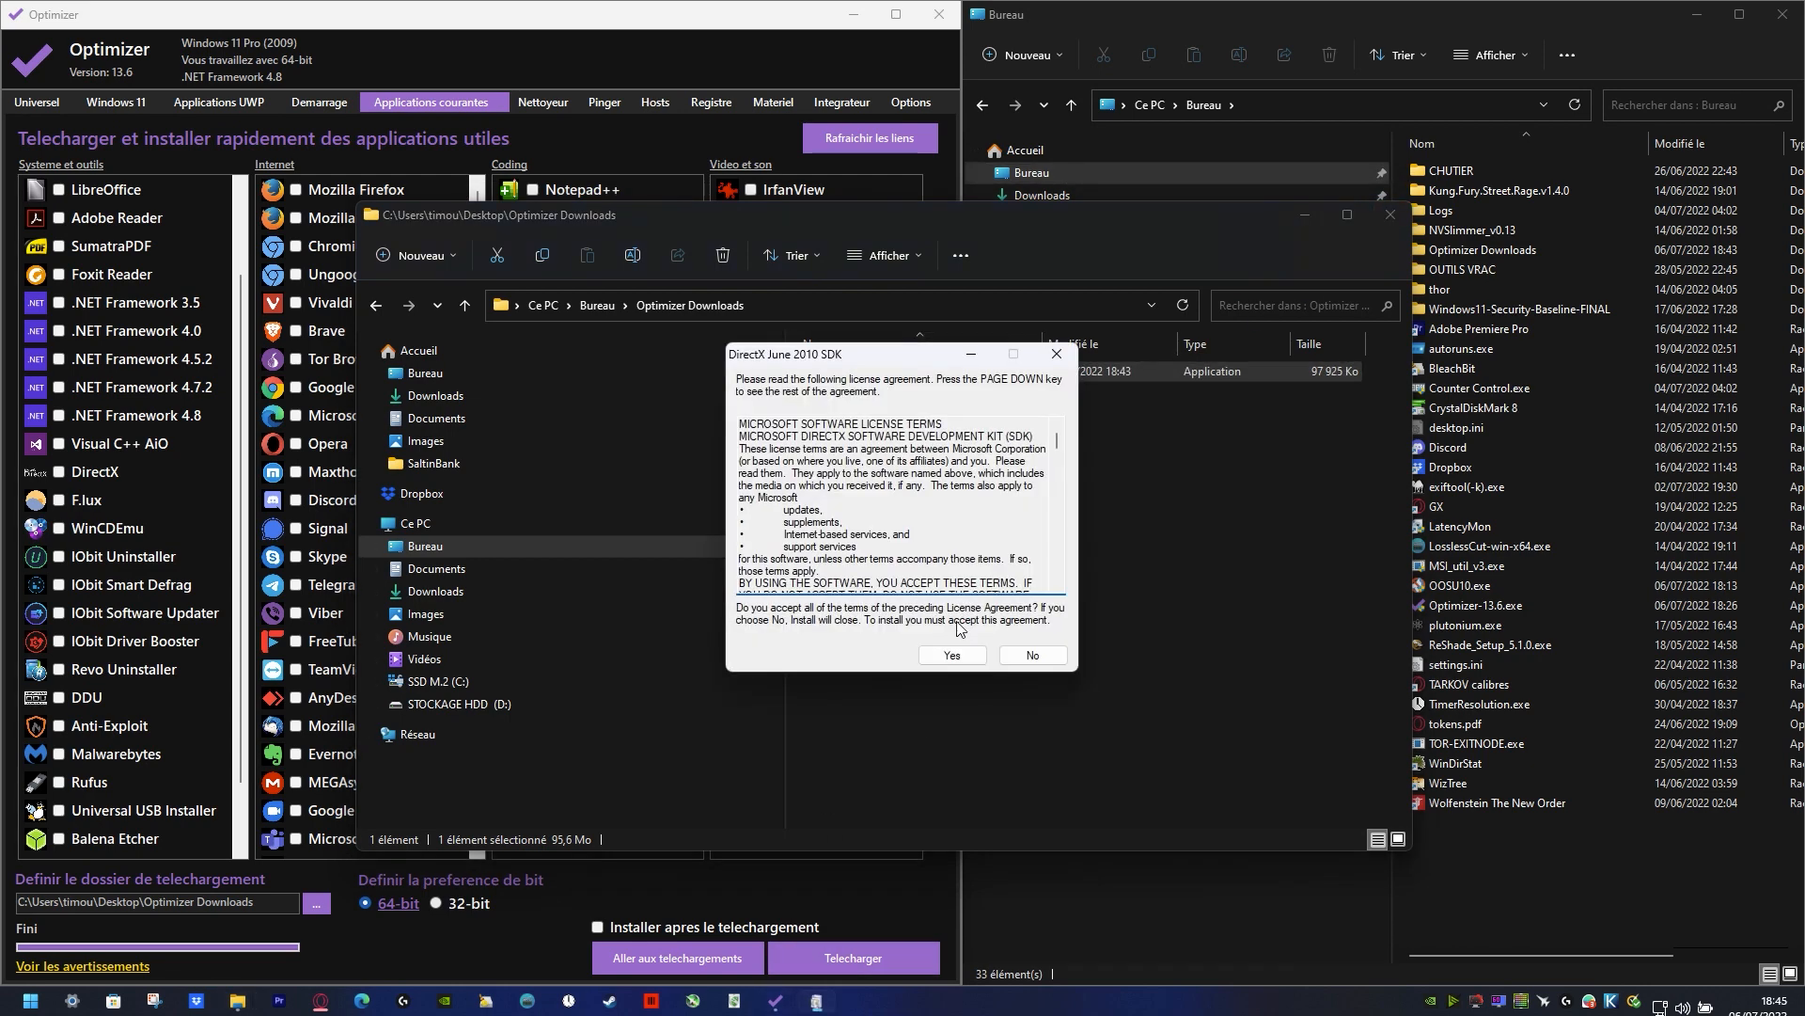
{"action": "left_click", "coordinate": [952, 654]}
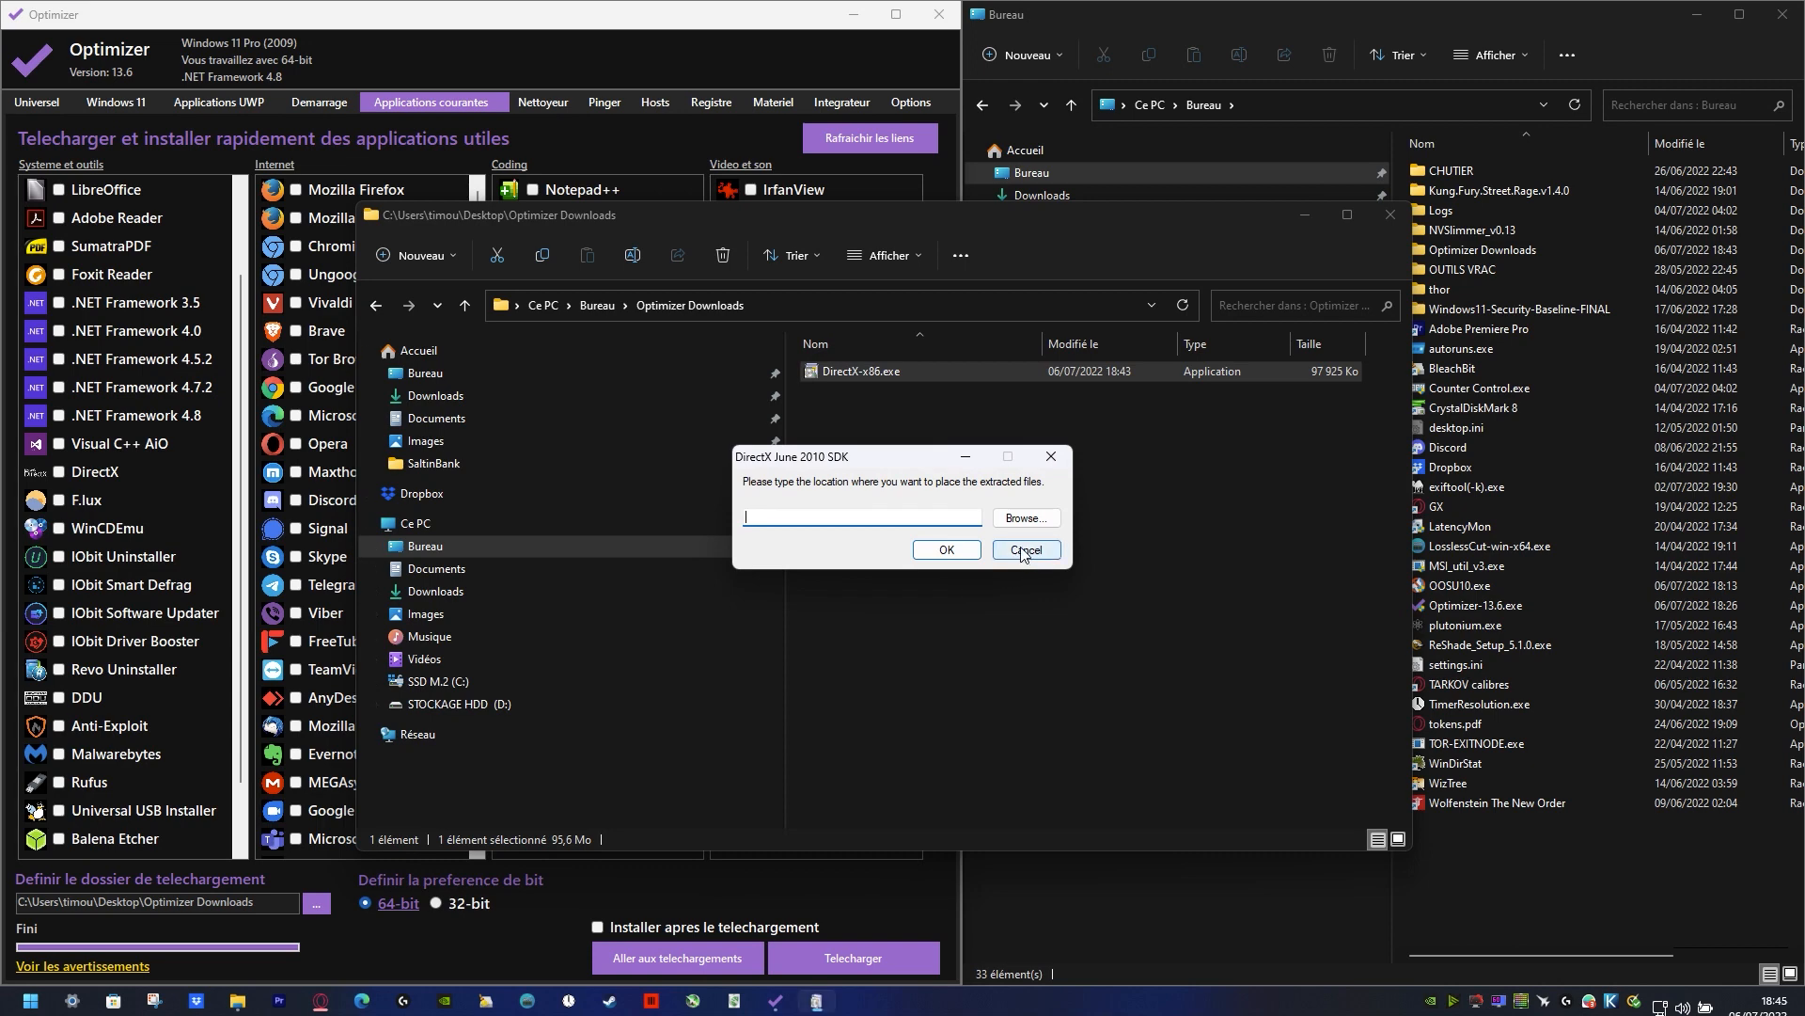
{"action": "left_click", "coordinate": [1024, 550]}
Step: Bring back the Optimizer and Bureau windows, open the TMP folder on STOCKAGE HDD (D:) and select DXSETUP.exe
{"action": "mouse_move", "coordinate": [237, 1000]}
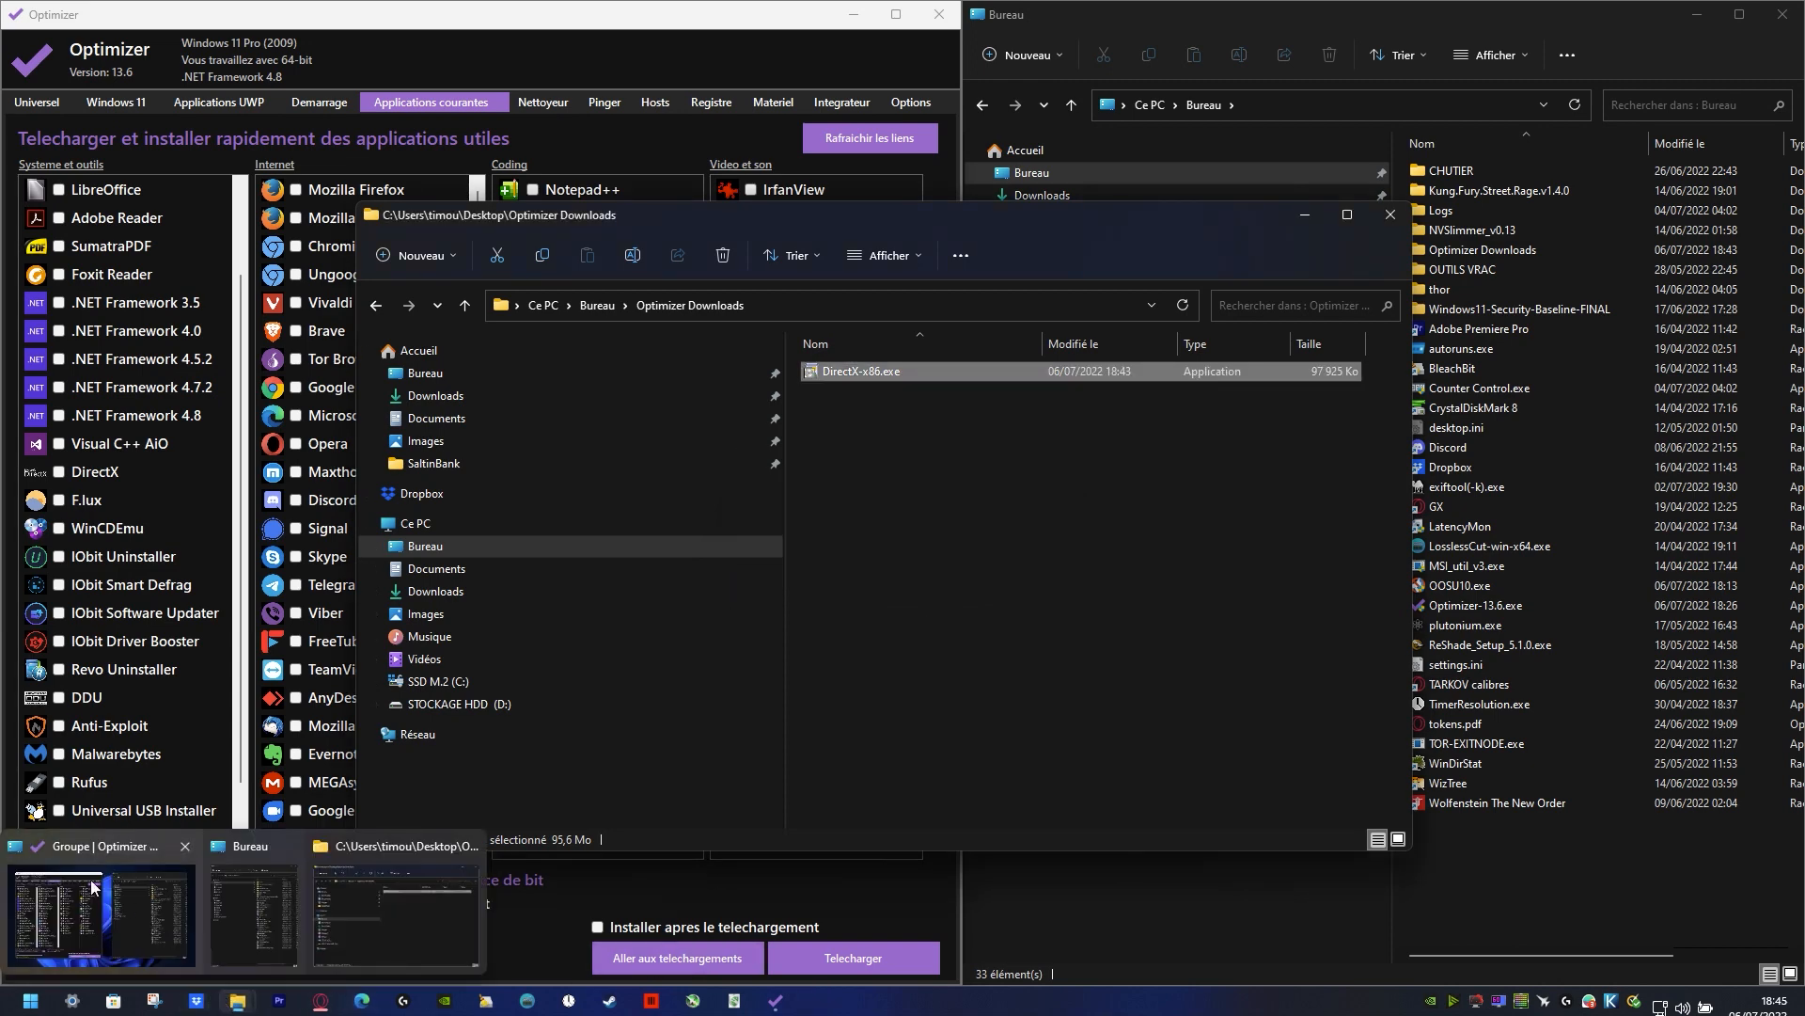
{"action": "left_click", "coordinate": [94, 888]}
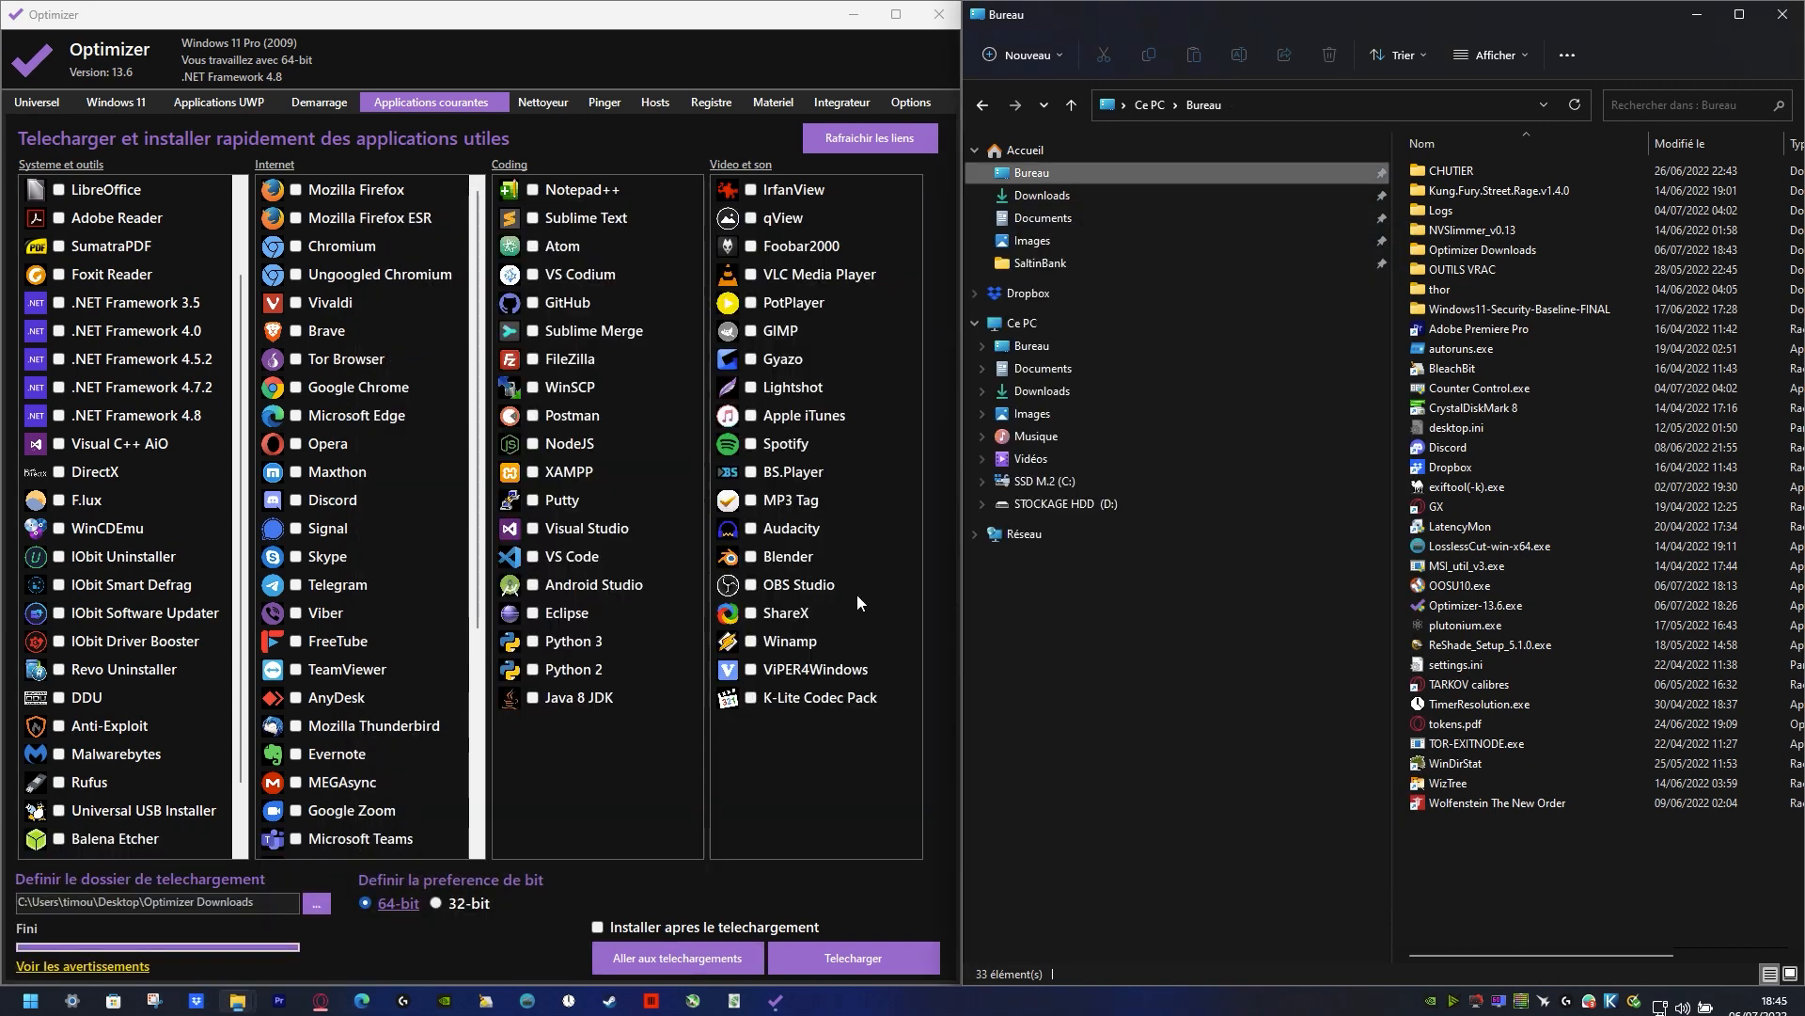
{"action": "left_click", "coordinate": [1063, 504]}
{"action": "double_click", "coordinate": [1452, 662]}
{"action": "scroll", "coordinate": [1561, 549], "scroll_direction": "down", "scroll_amount": 15}
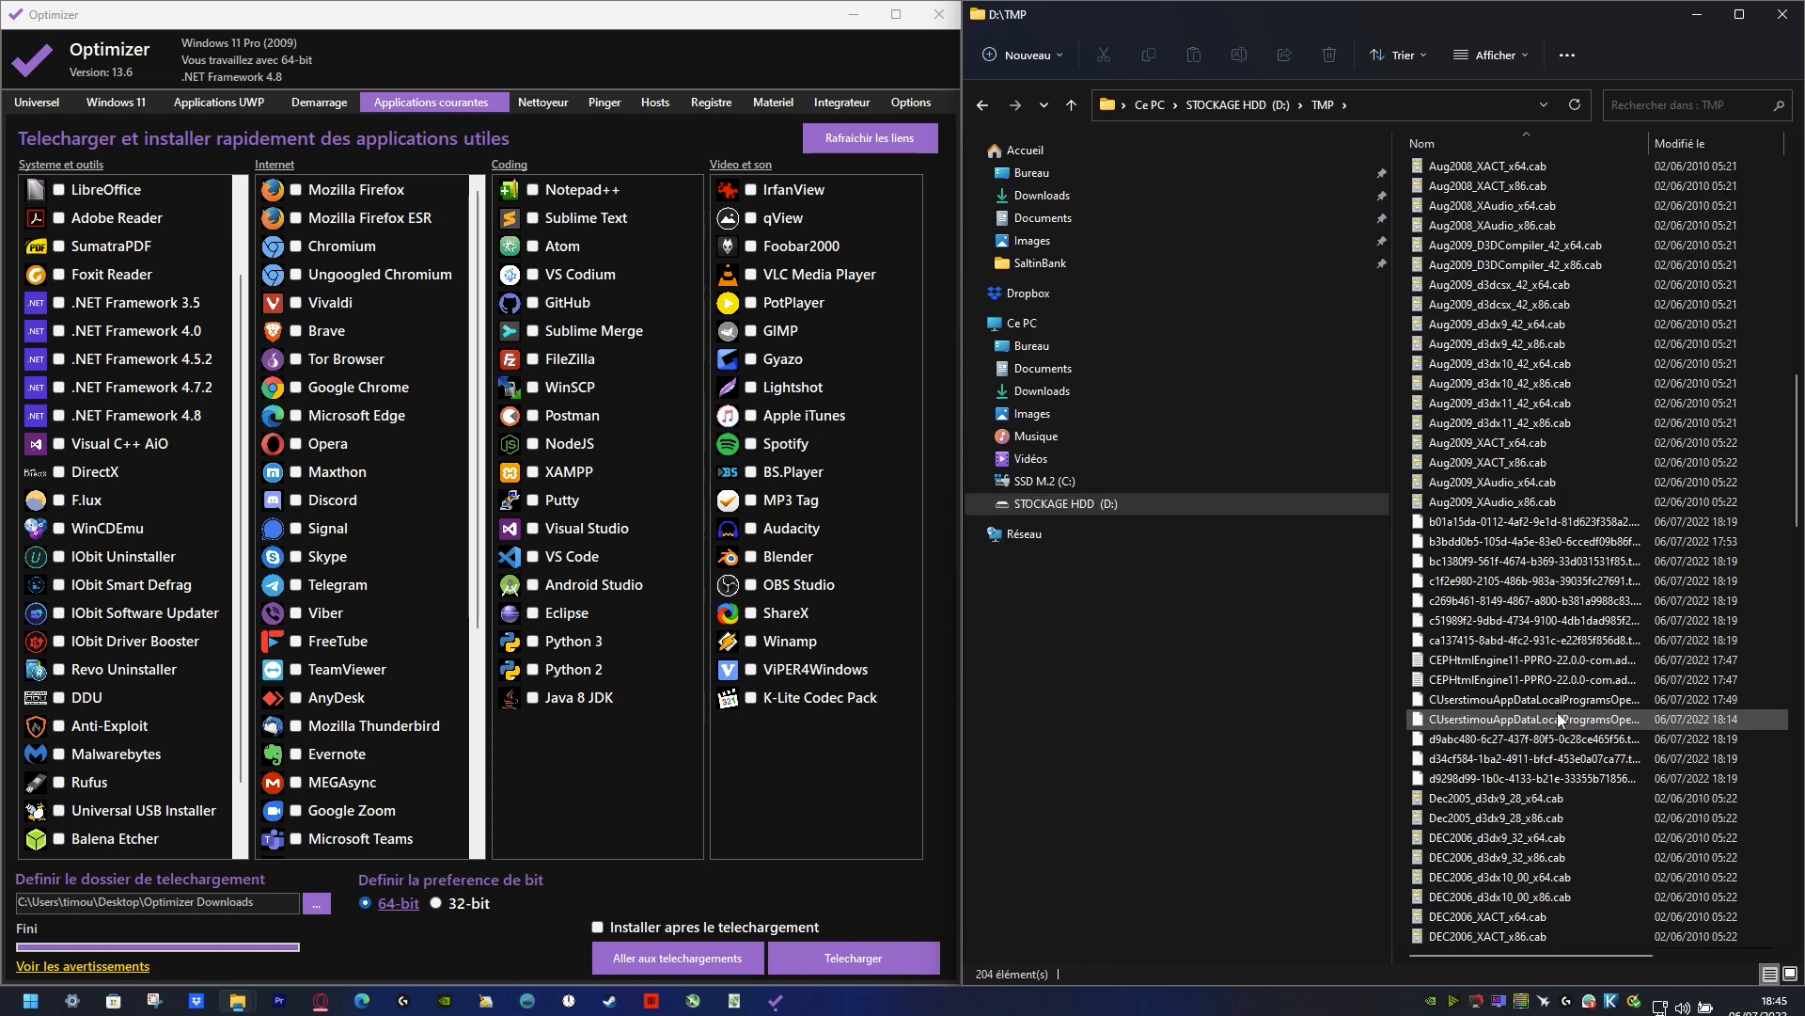
{"action": "left_click", "coordinate": [1541, 342]}
{"action": "scroll", "coordinate": [1555, 402], "scroll_direction": "up", "scroll_amount": 10}
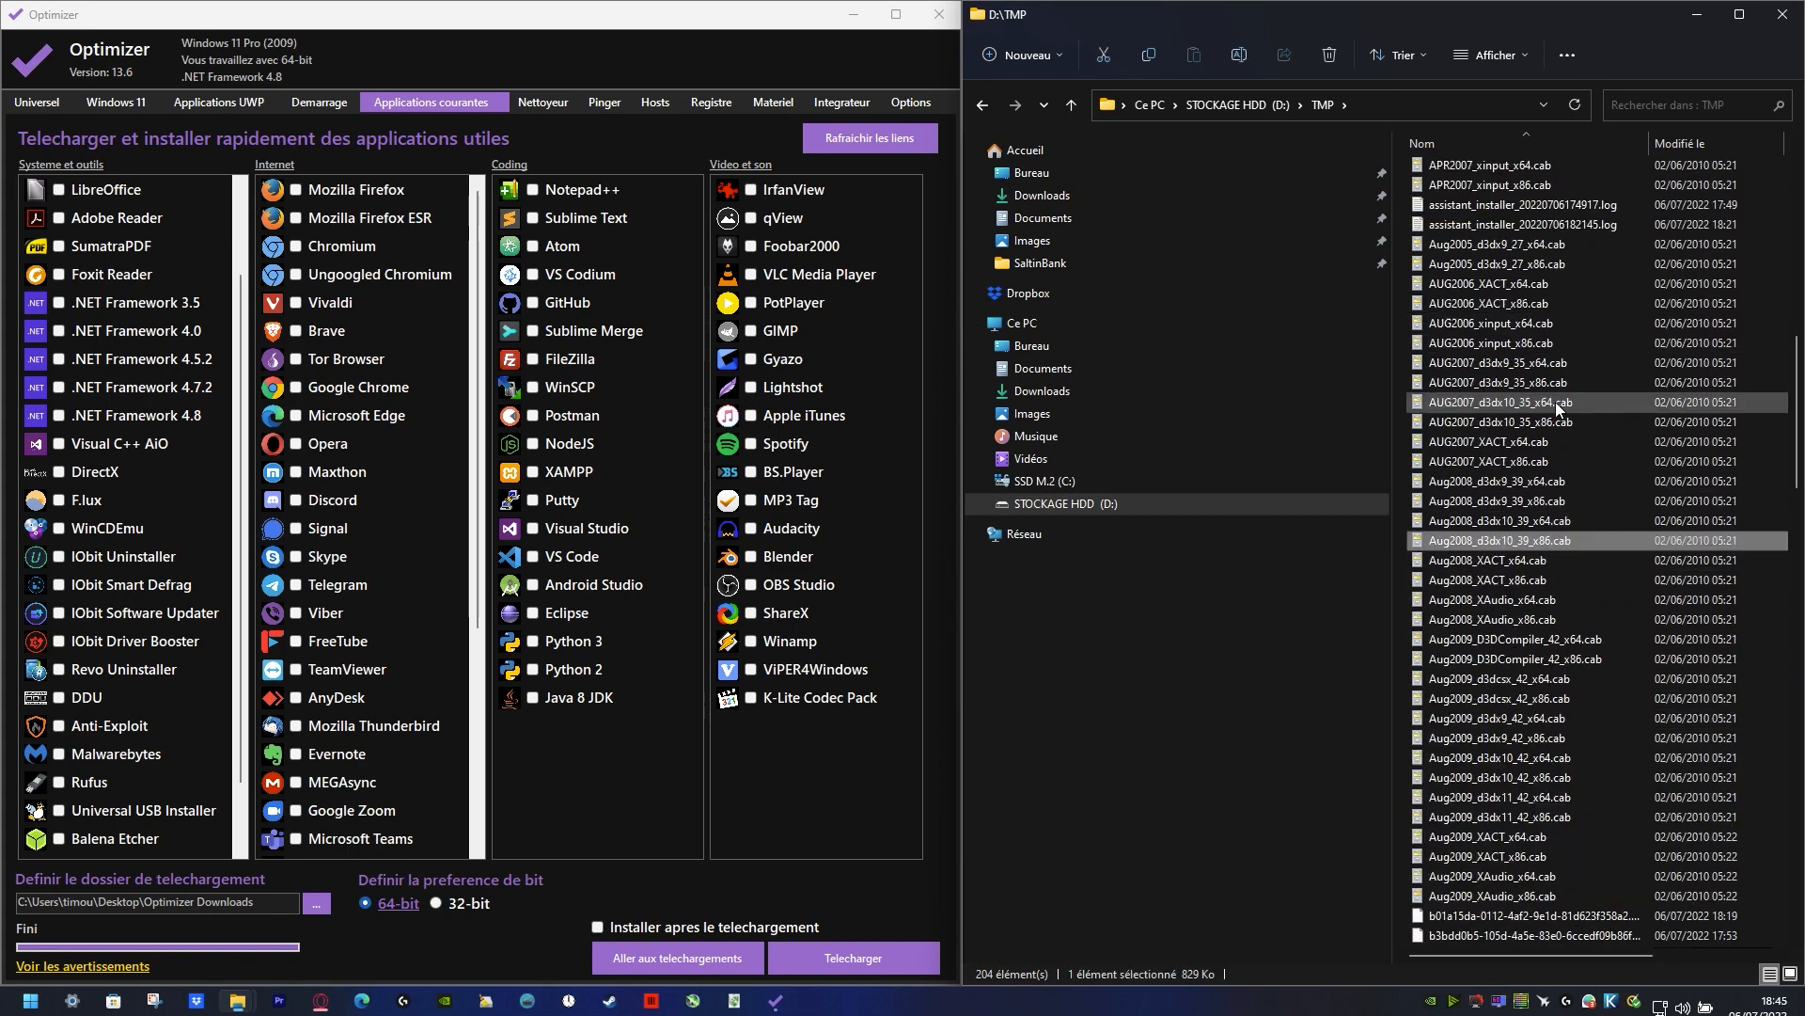
{"action": "key", "text": "s"}
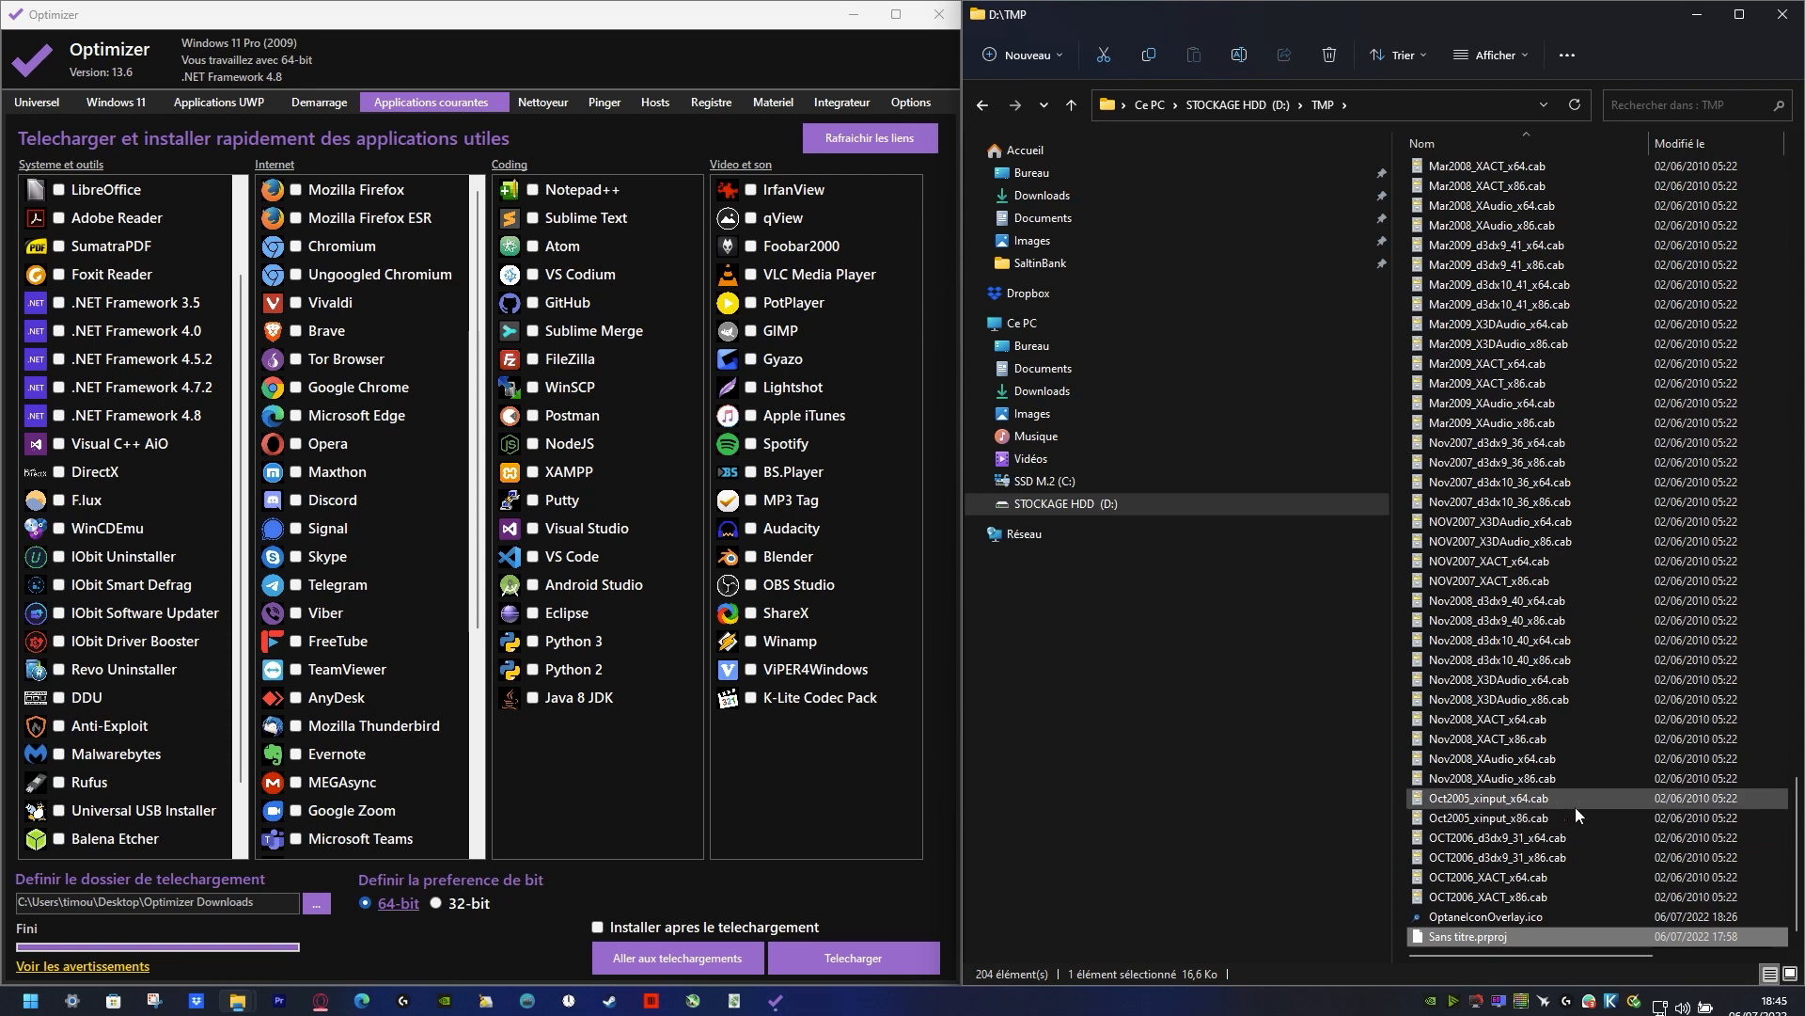
{"action": "scroll", "coordinate": [1523, 739], "scroll_direction": "up", "scroll_amount": 13}
{"action": "scroll", "coordinate": [1499, 680], "scroll_direction": "up", "scroll_amount": 18}
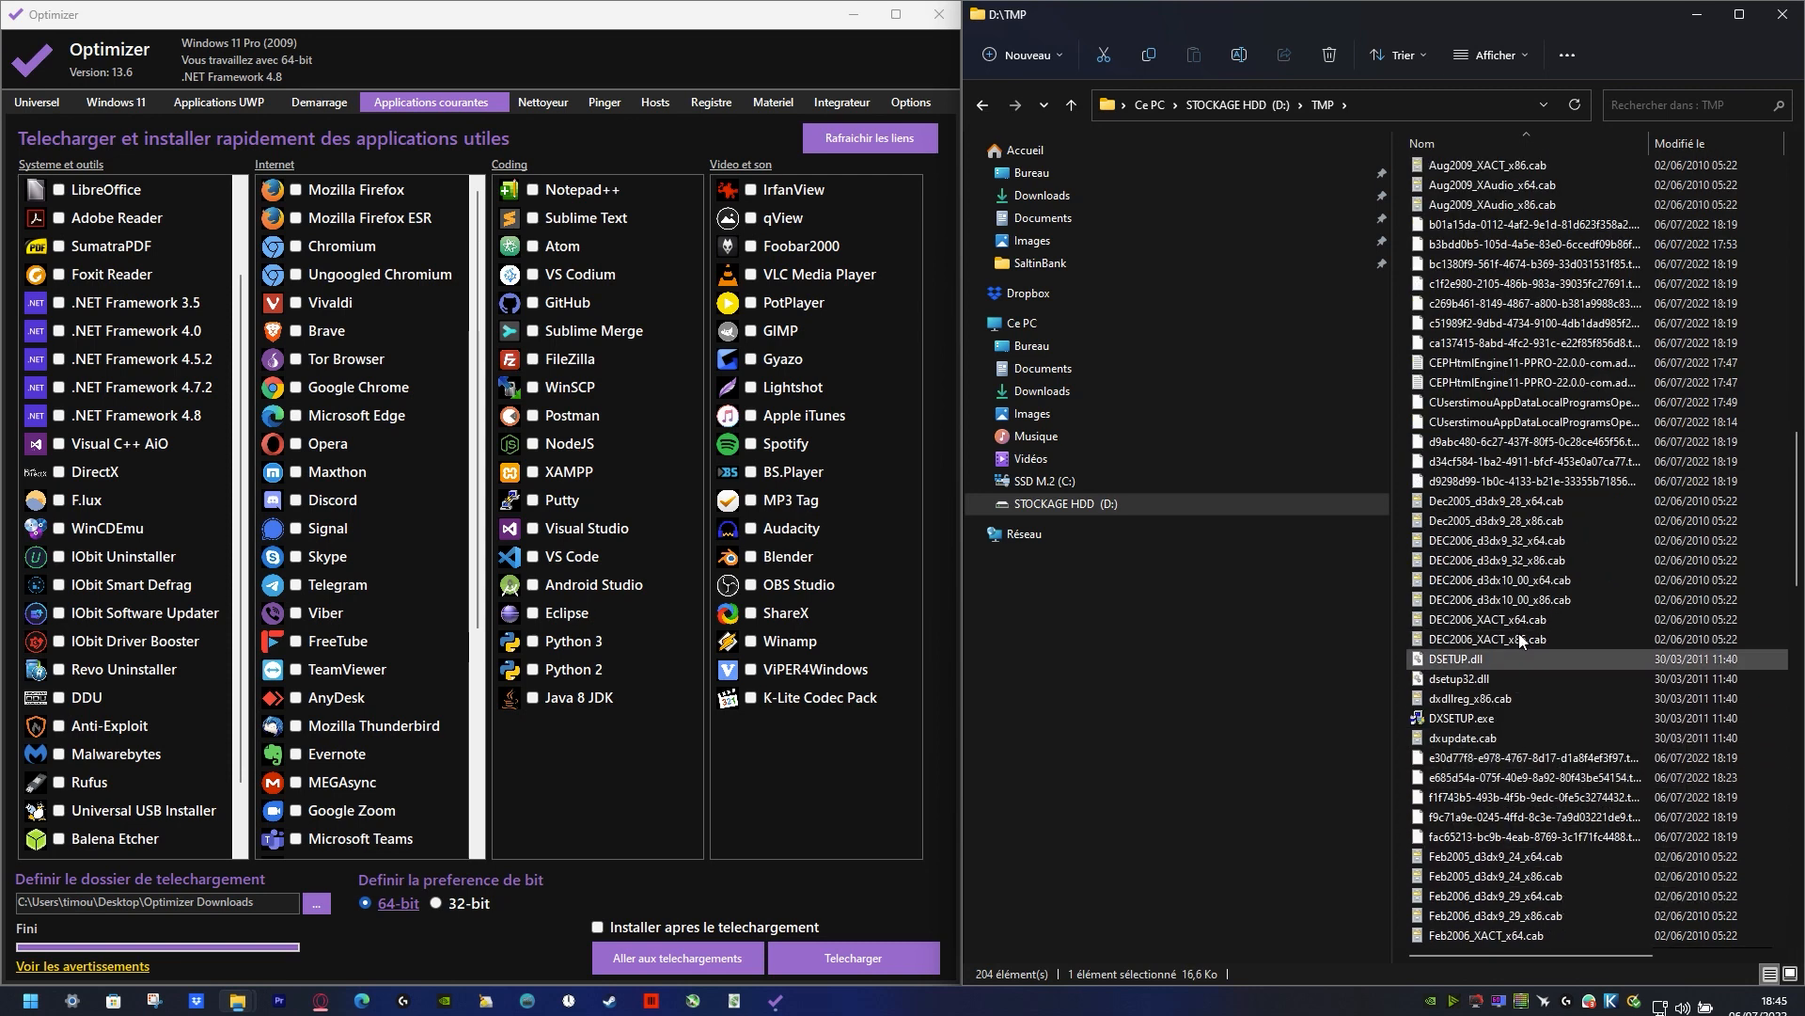
{"action": "left_click", "coordinate": [1472, 719]}
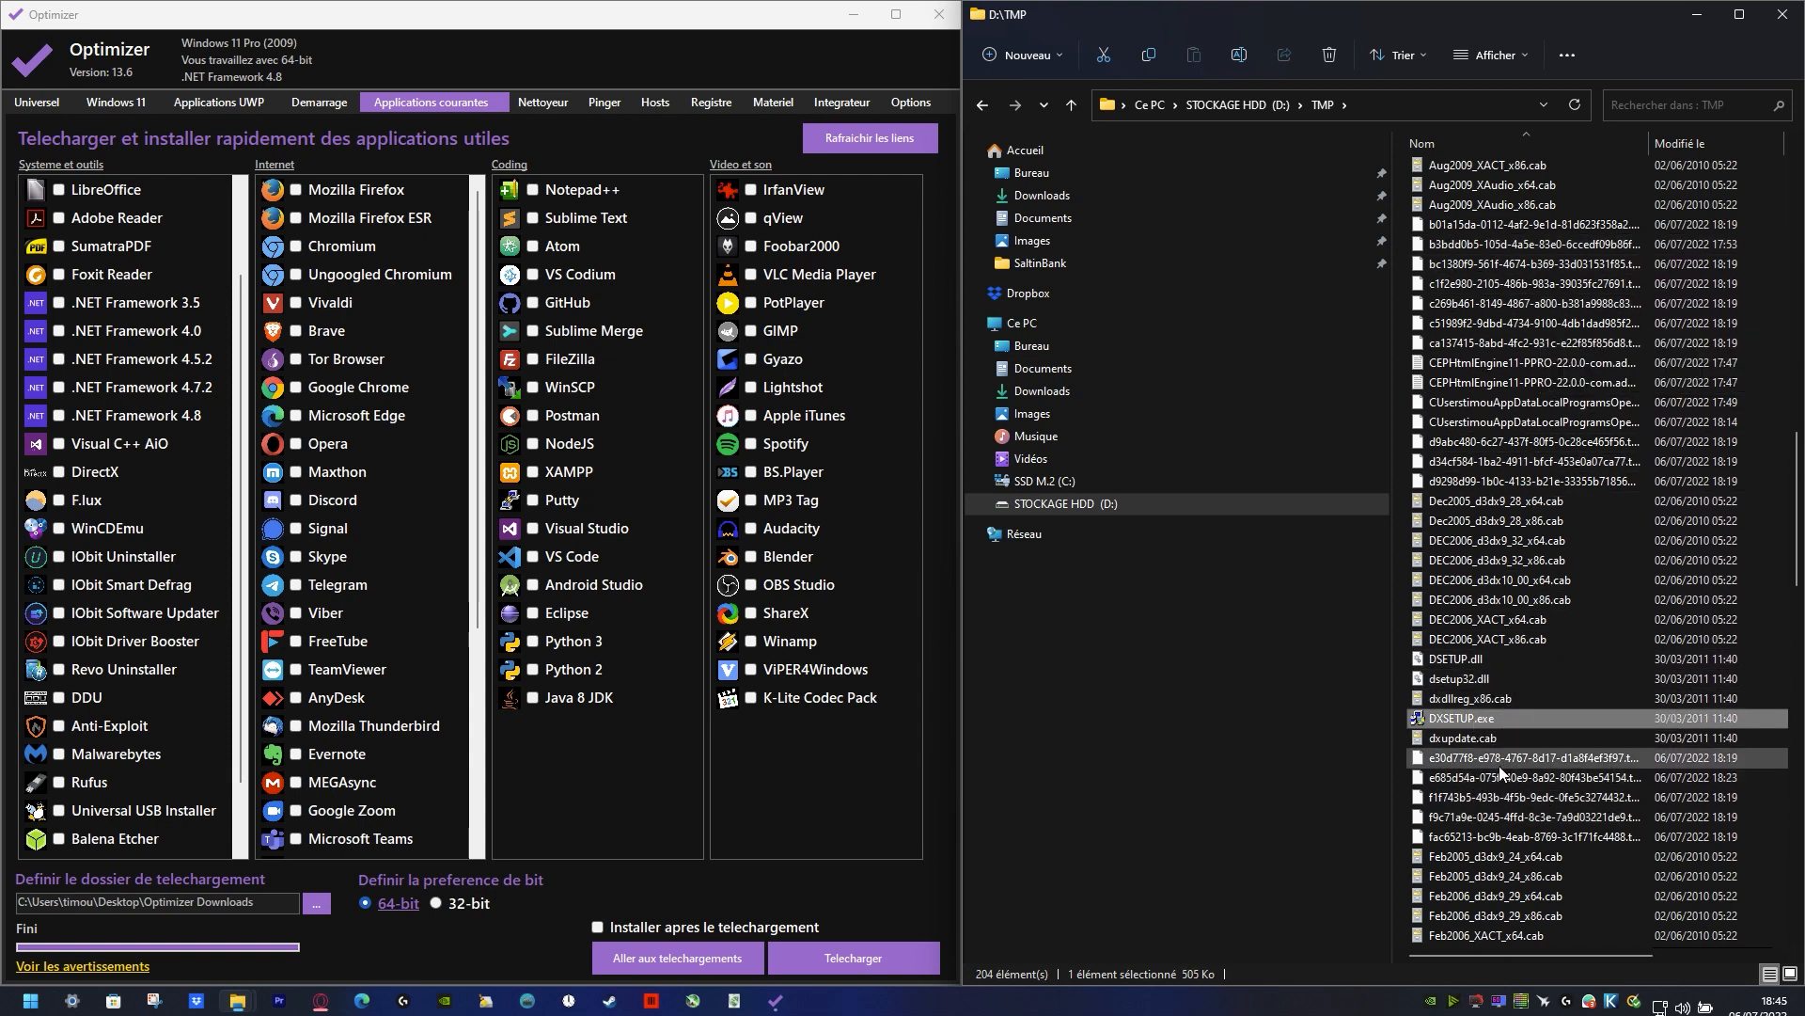
Step: Run DXSETUP.exe and authorize the DirectX SDK to make changes to the device
{"action": "double_click", "coordinate": [1480, 715]}
{"action": "left_click", "coordinate": [1287, 617]}
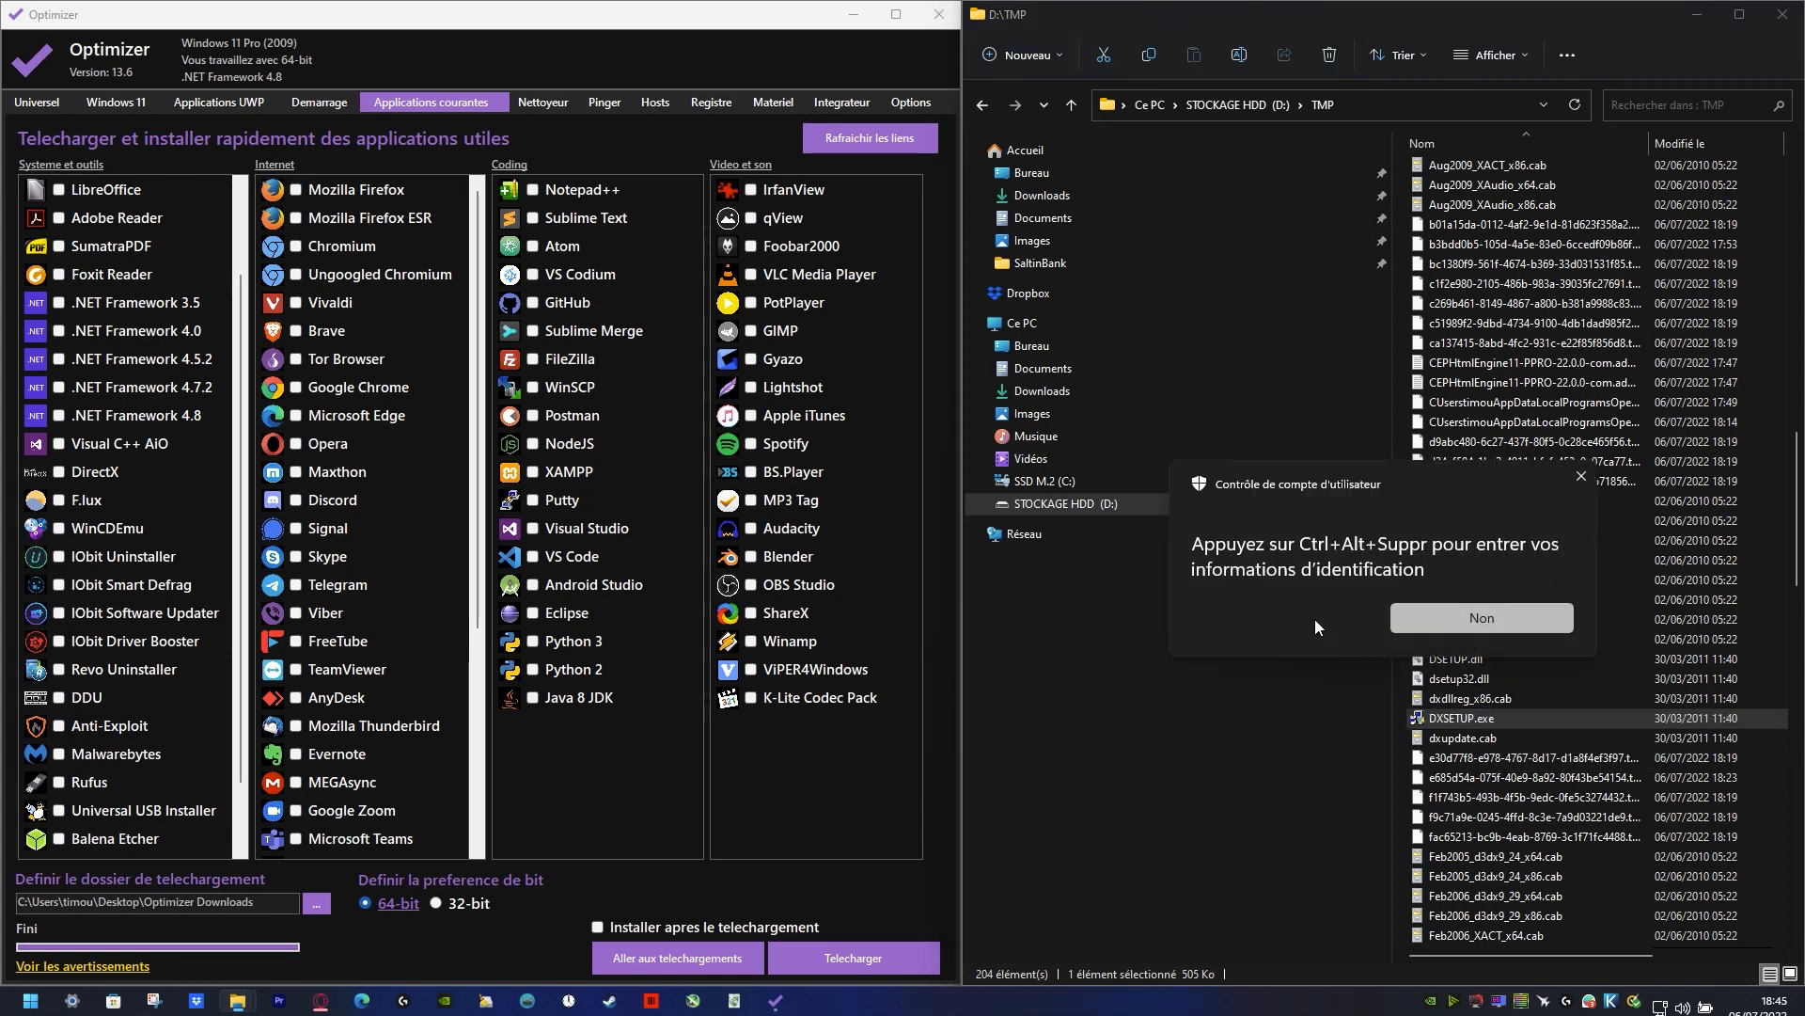
{"action": "key", "text": "ctrl+alt+Delete"}
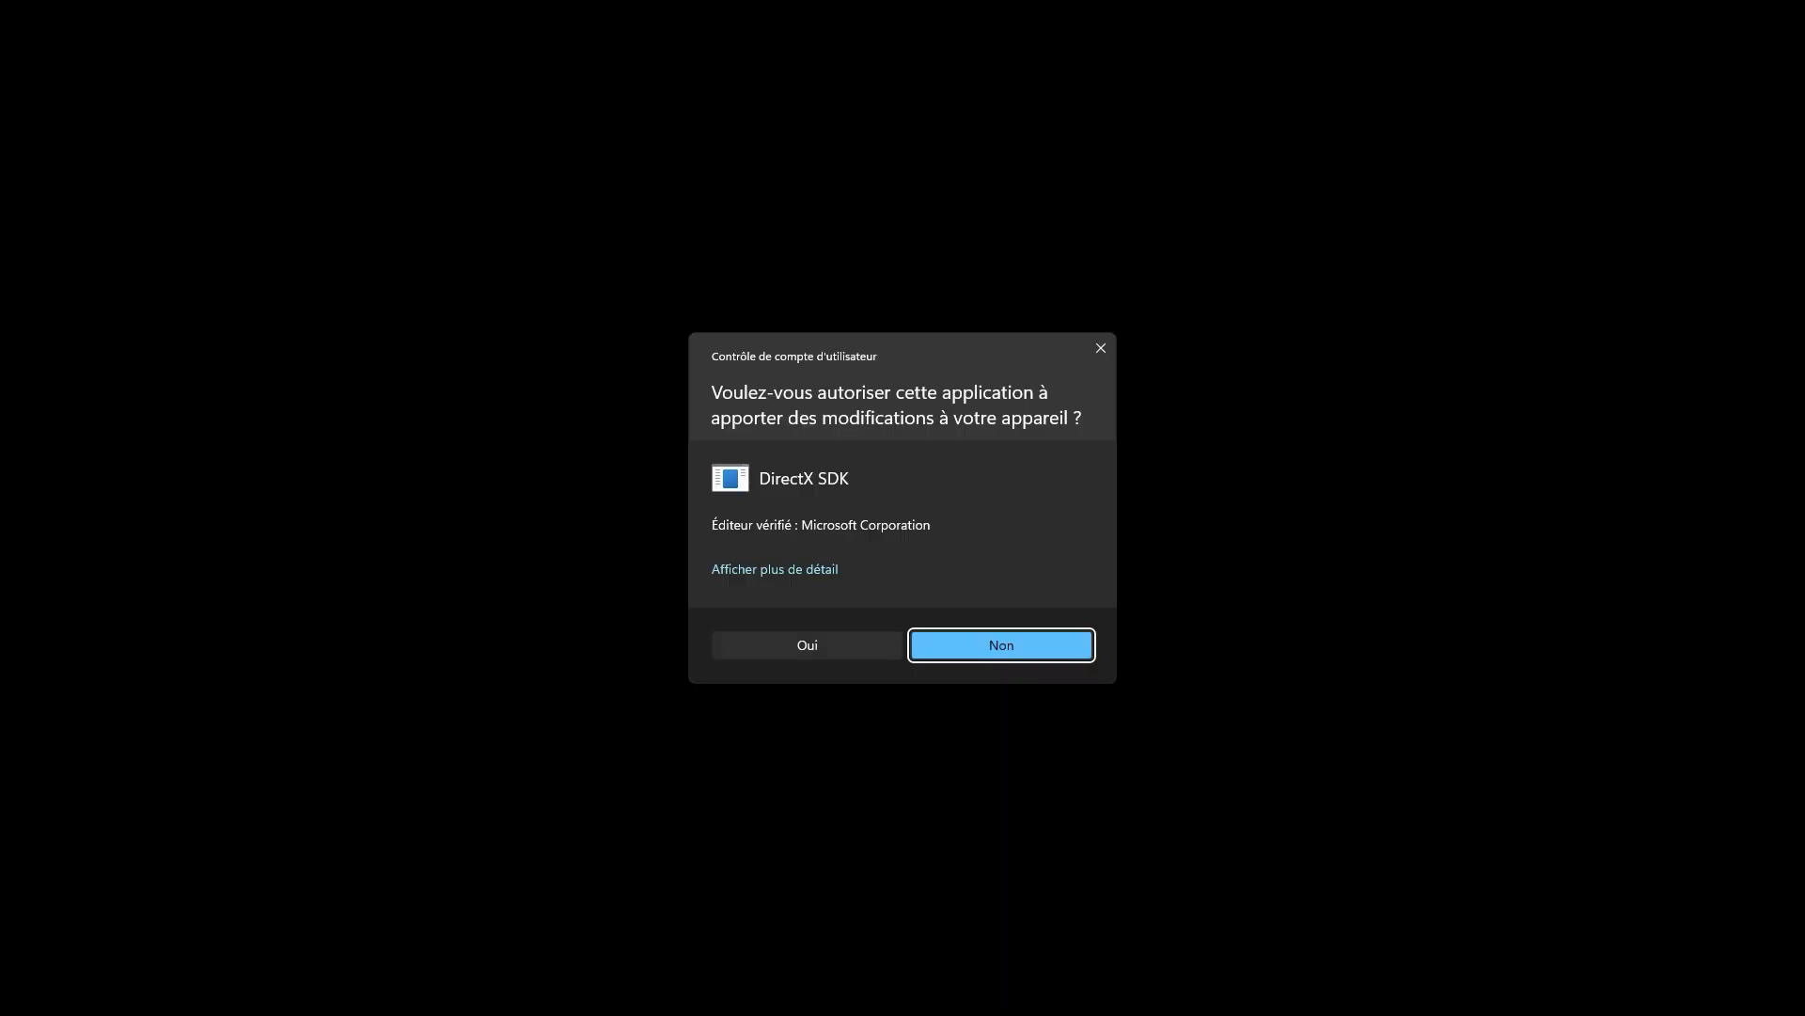
{"action": "left_click", "coordinate": [863, 641]}
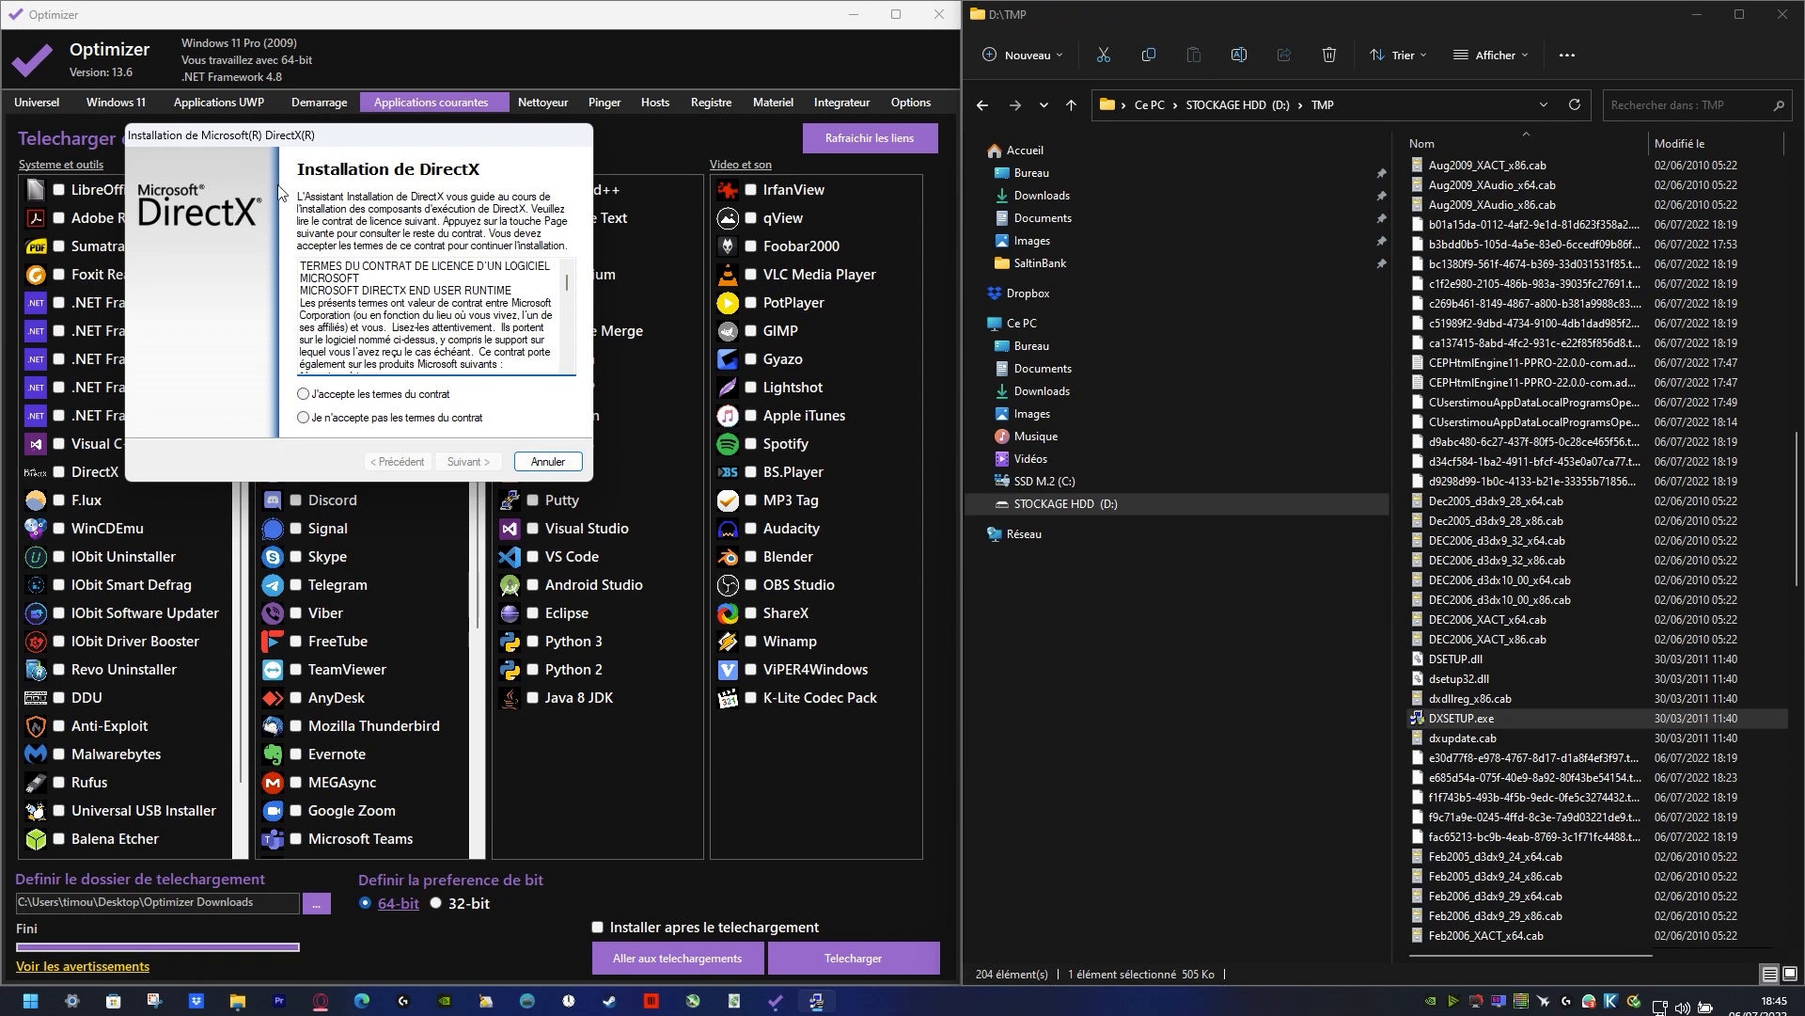
Step: Accept the DirectX license terms, install the runtime components and finish the setup wizard
{"action": "left_click_drag", "start_coordinate": [358, 133], "coordinate": [1051, 217]}
{"action": "left_click", "coordinate": [1069, 480]}
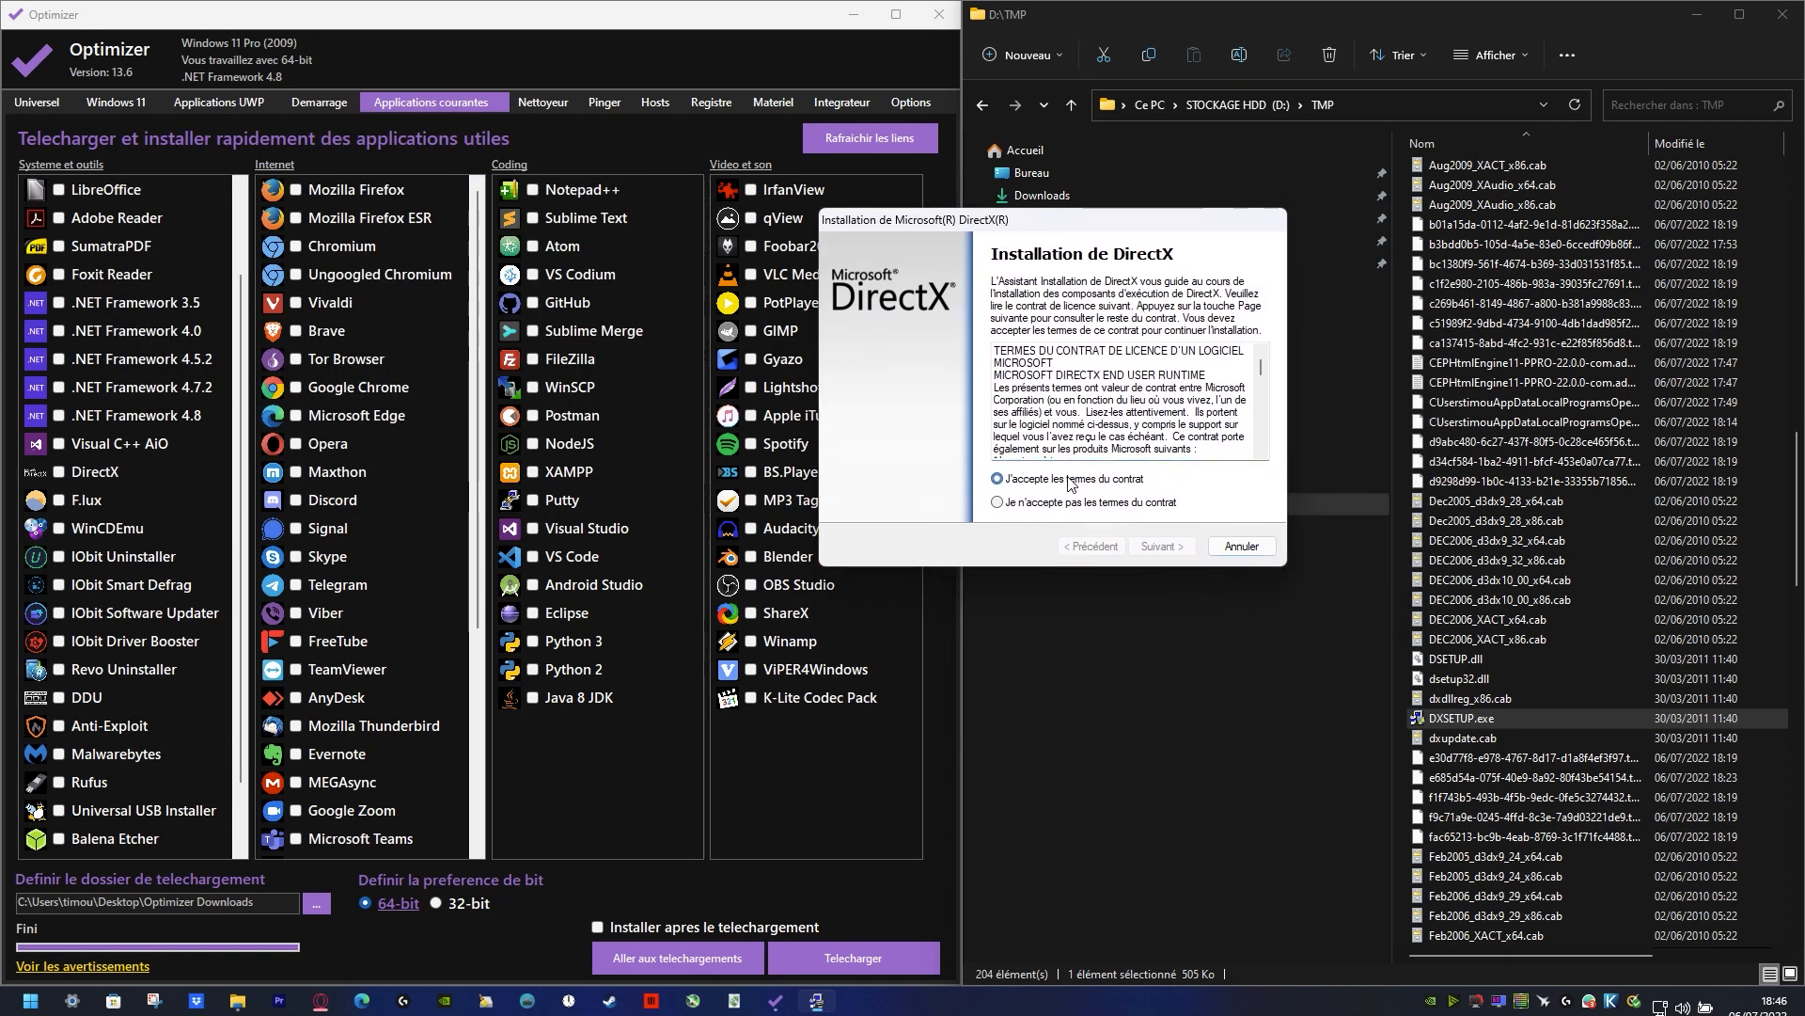
{"action": "left_click", "coordinate": [1164, 546]}
{"action": "left_click", "coordinate": [1174, 553]}
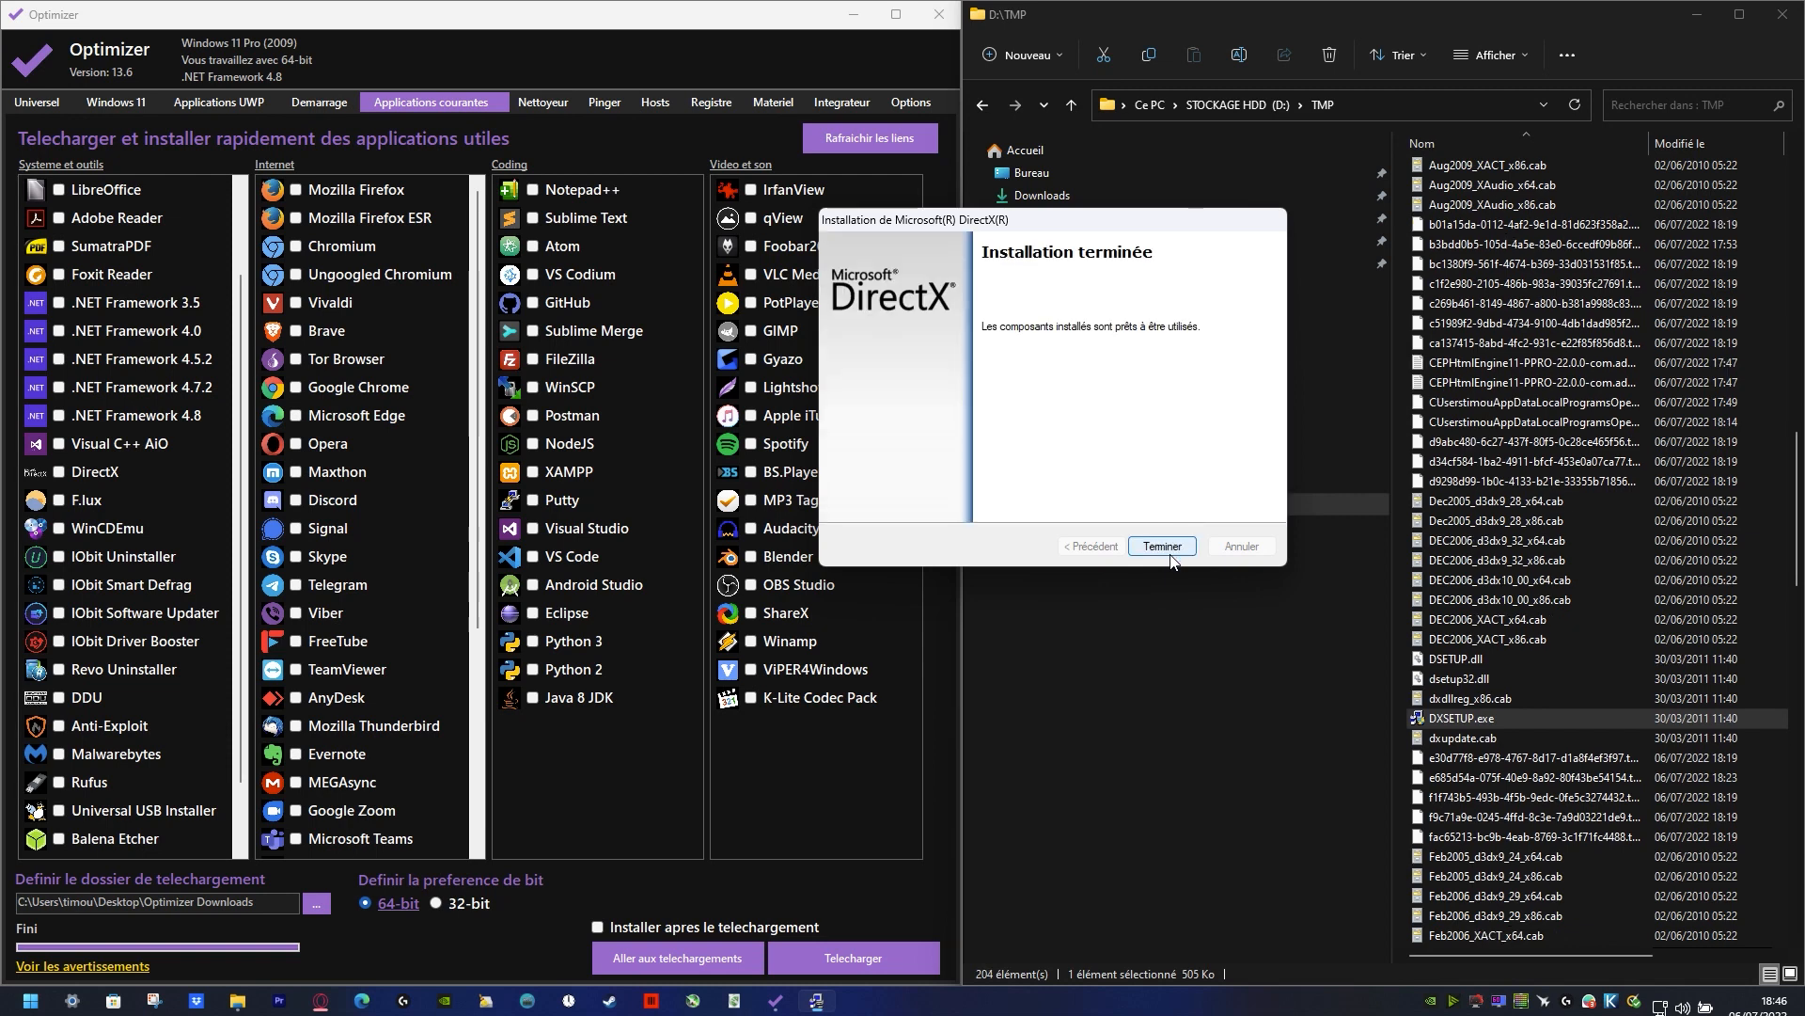
{"action": "left_click", "coordinate": [1172, 555]}
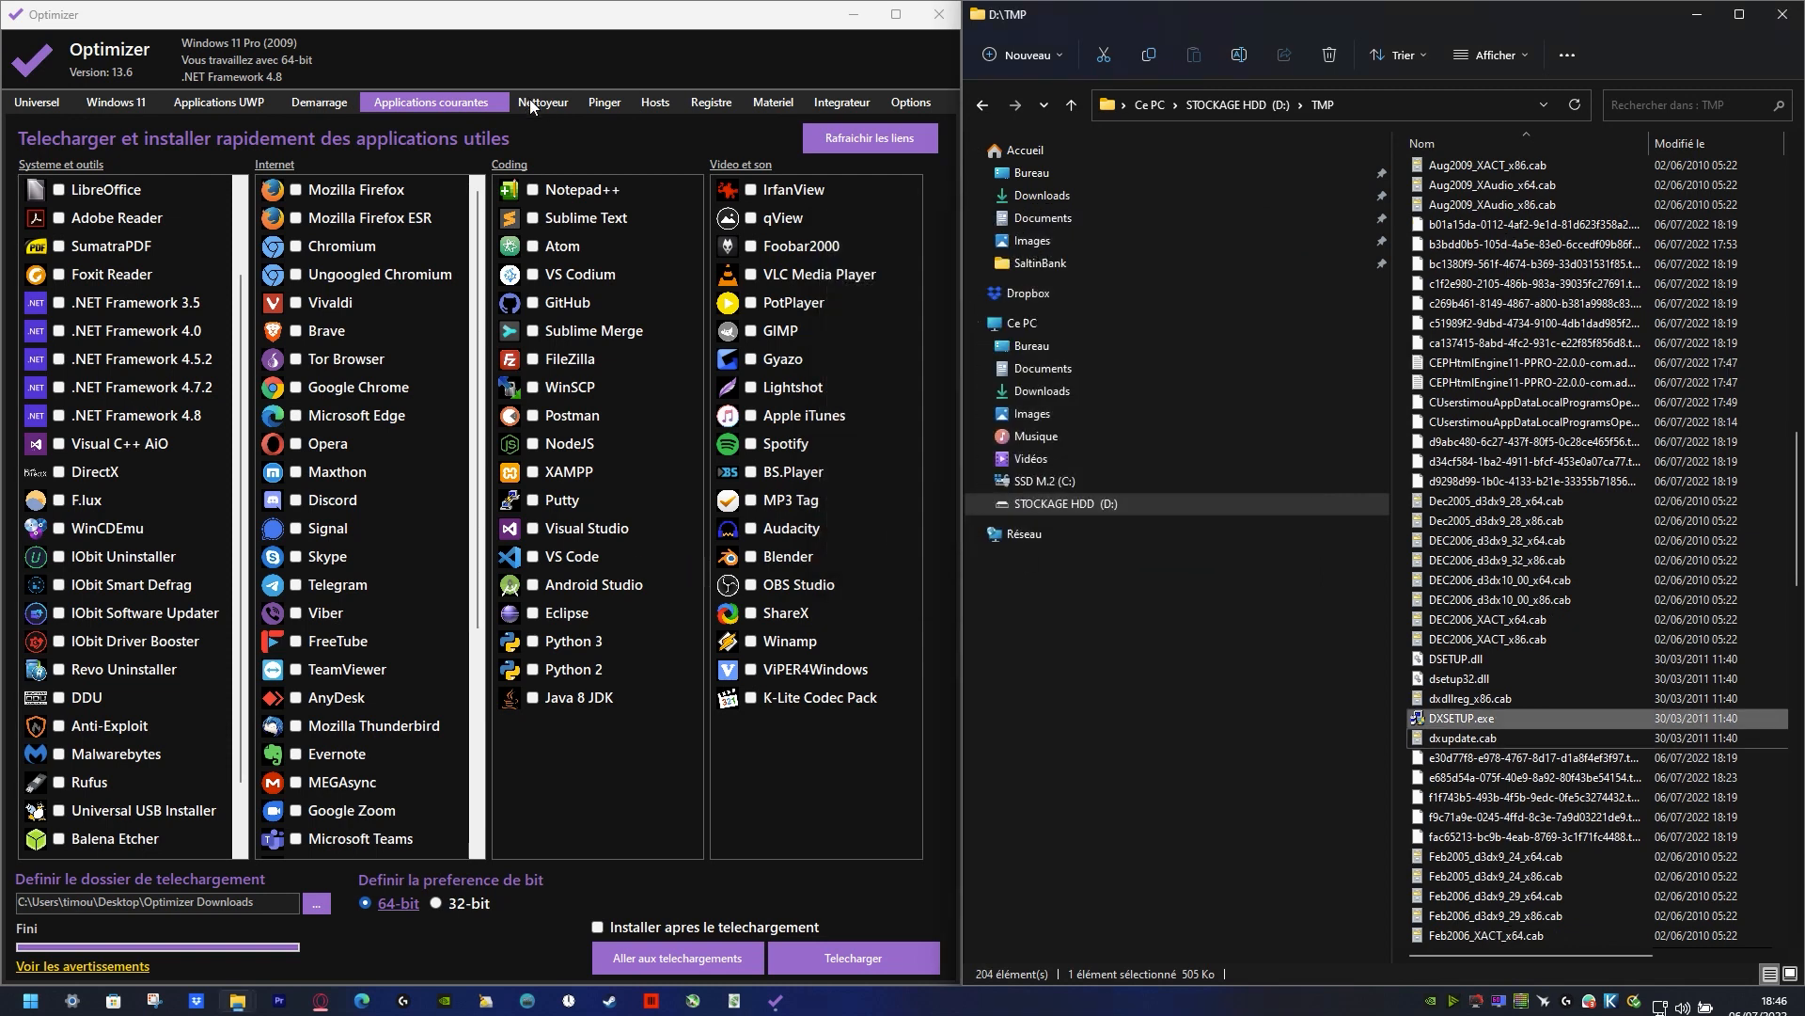
Step: Open Optimizer's cleaner (Nettoyeur), close the TMP folder window and restore Optimizer to a floating window near the desktop's center
{"action": "left_click", "coordinate": [531, 101]}
{"action": "left_click", "coordinate": [1782, 15]}
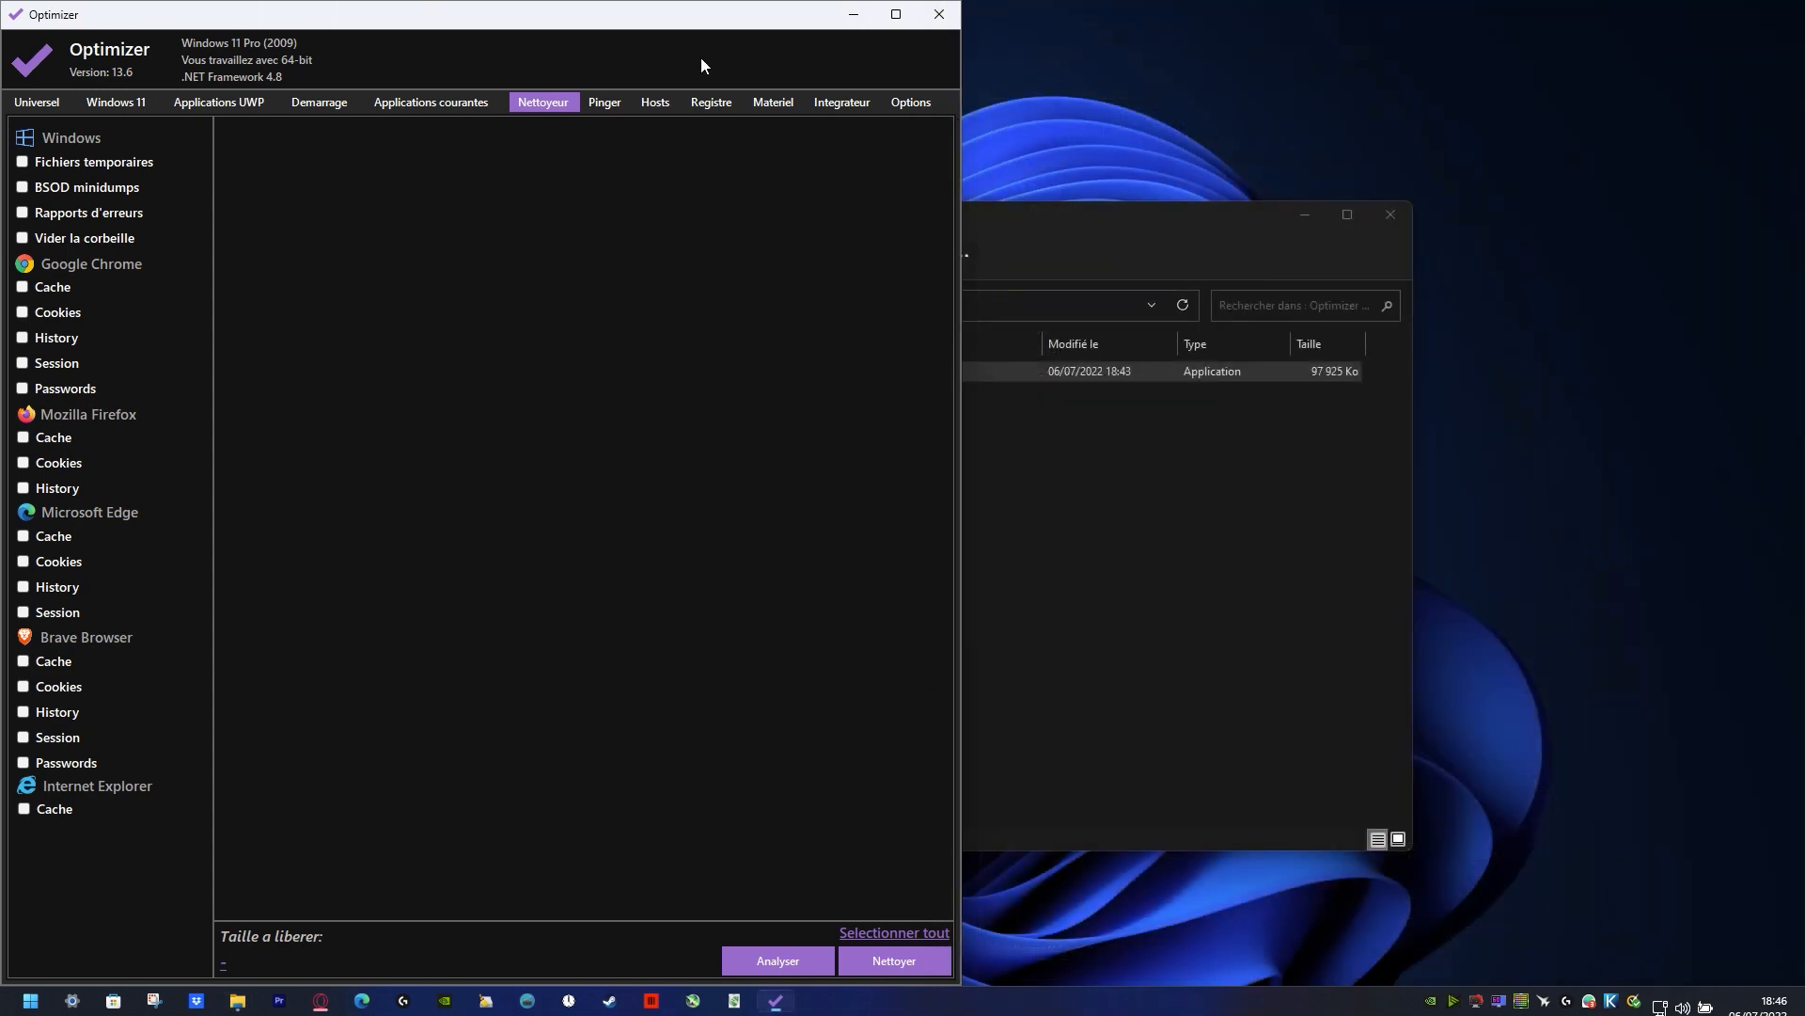
{"action": "double_click", "coordinate": [473, 31]}
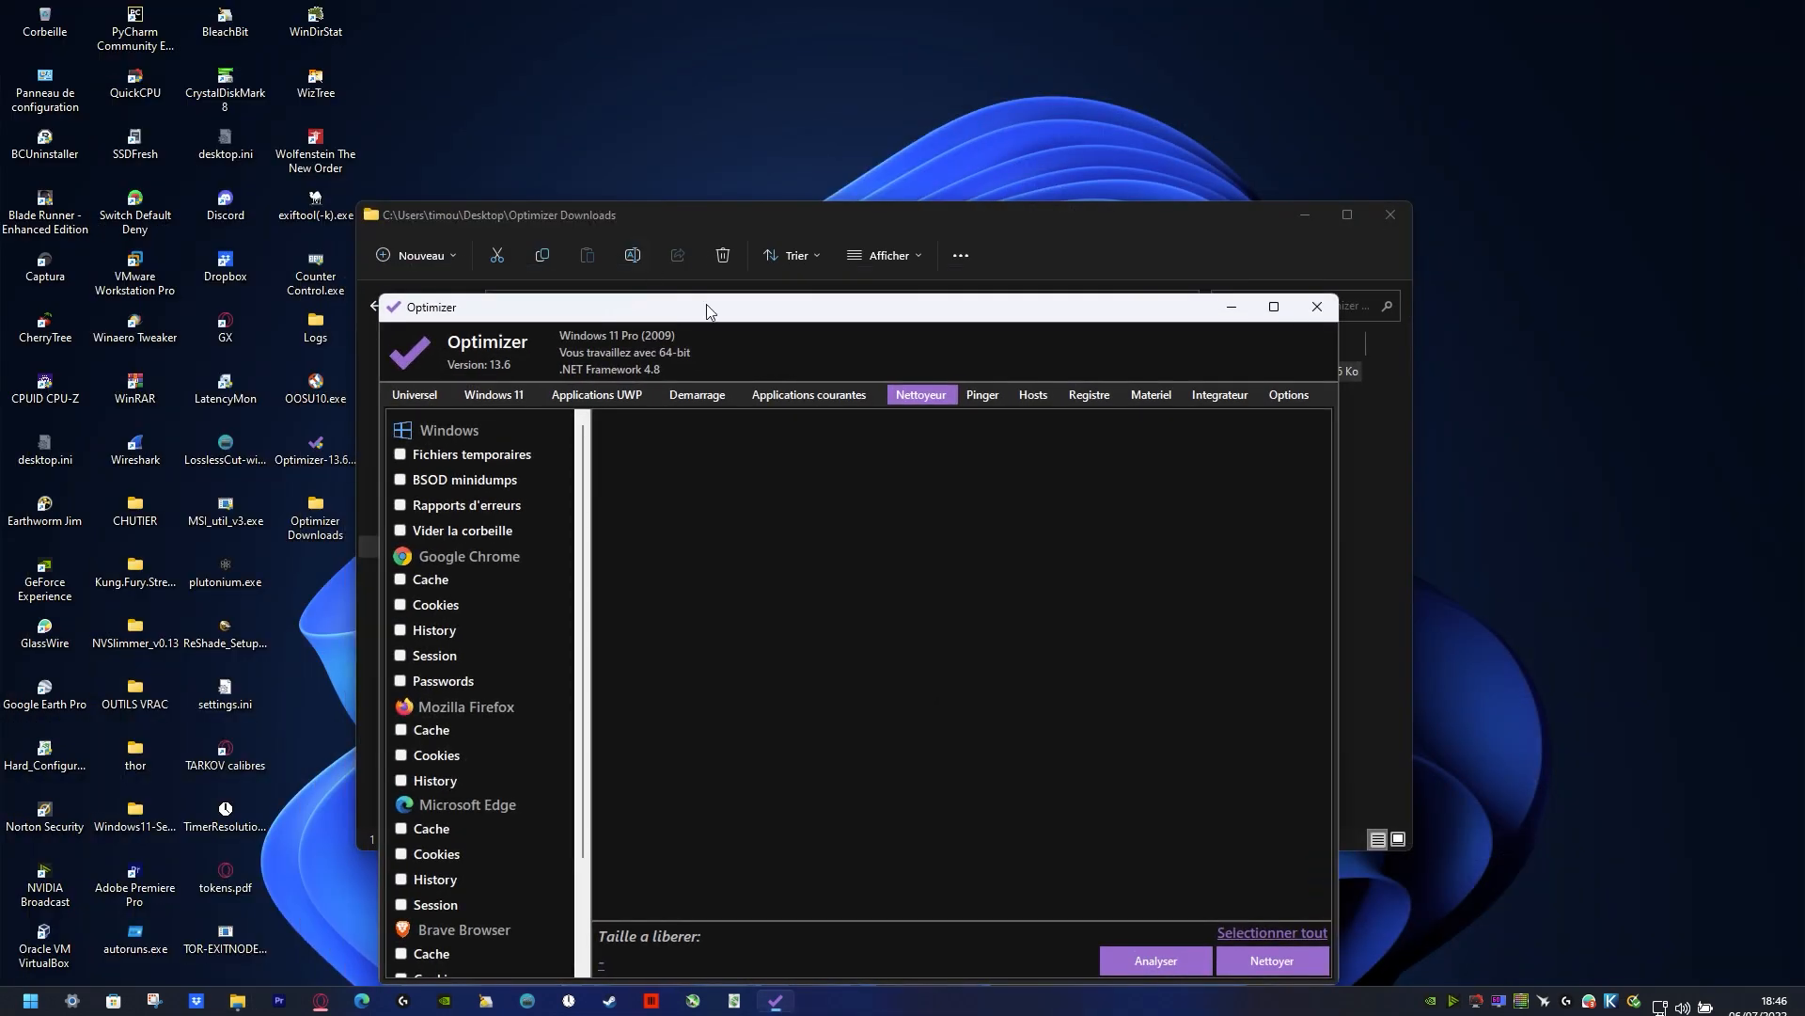
{"action": "left_click_drag", "start_coordinate": [707, 302], "coordinate": [667, 181]}
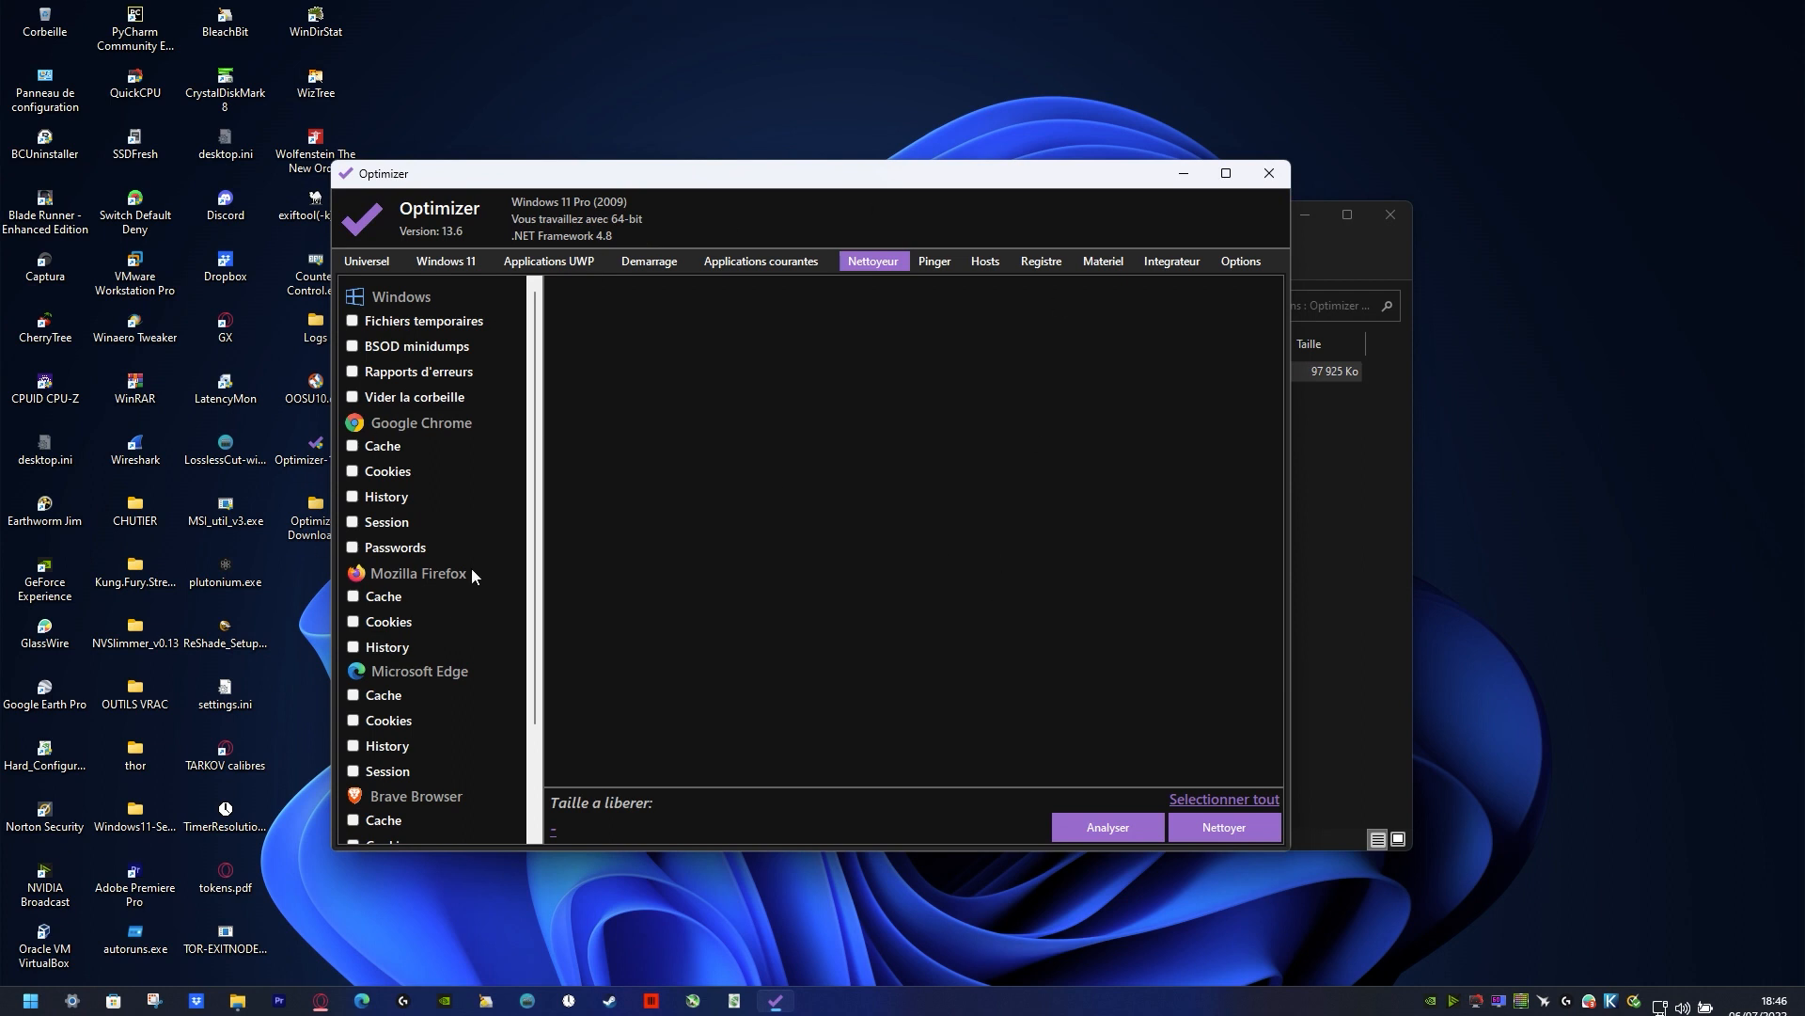
Step: Select the Windows temporary files, BSOD minidumps, error reports and recycle bin for cleaning
{"action": "left_click", "coordinate": [353, 323]}
{"action": "left_click", "coordinate": [354, 347]}
{"action": "left_click", "coordinate": [353, 371]}
{"action": "left_click", "coordinate": [354, 398]}
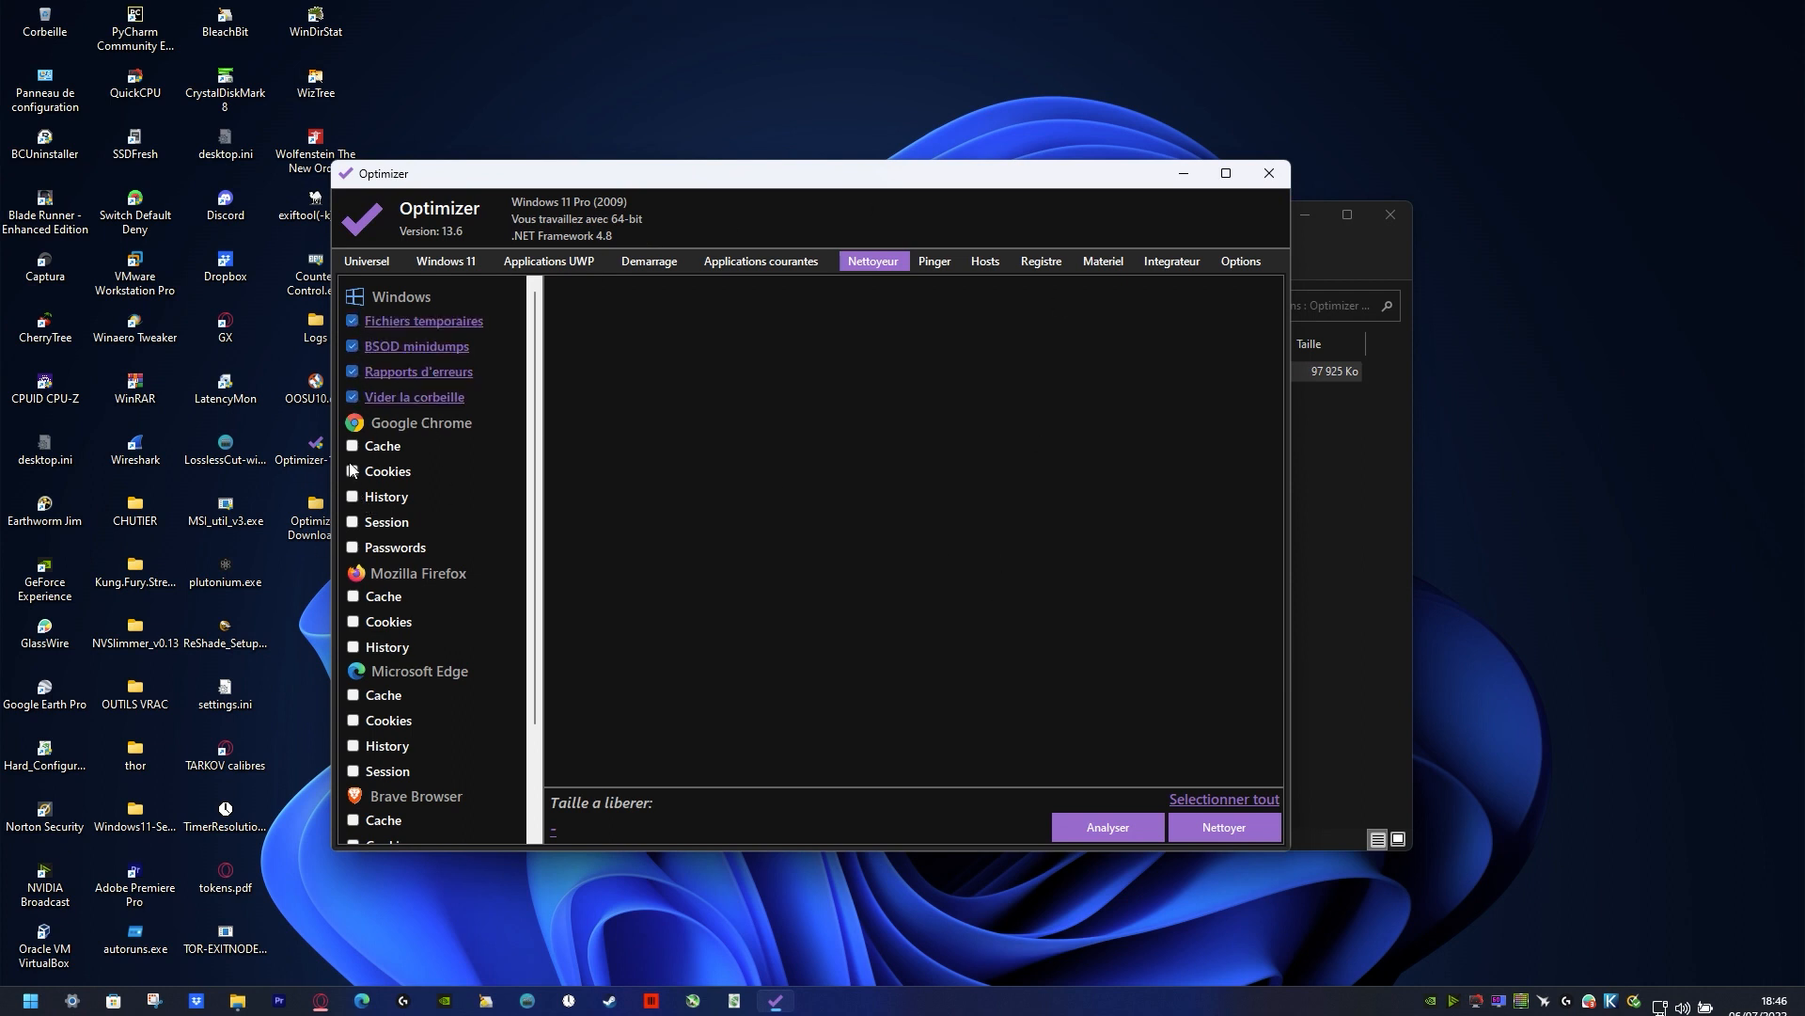
Step: Select the Google Chrome cache, cookies, history, session and passwords for cleaning
{"action": "left_click", "coordinate": [353, 447]}
{"action": "left_click", "coordinate": [353, 472]}
{"action": "left_click", "coordinate": [353, 498]}
{"action": "left_click", "coordinate": [354, 523]}
{"action": "left_click", "coordinate": [353, 548]}
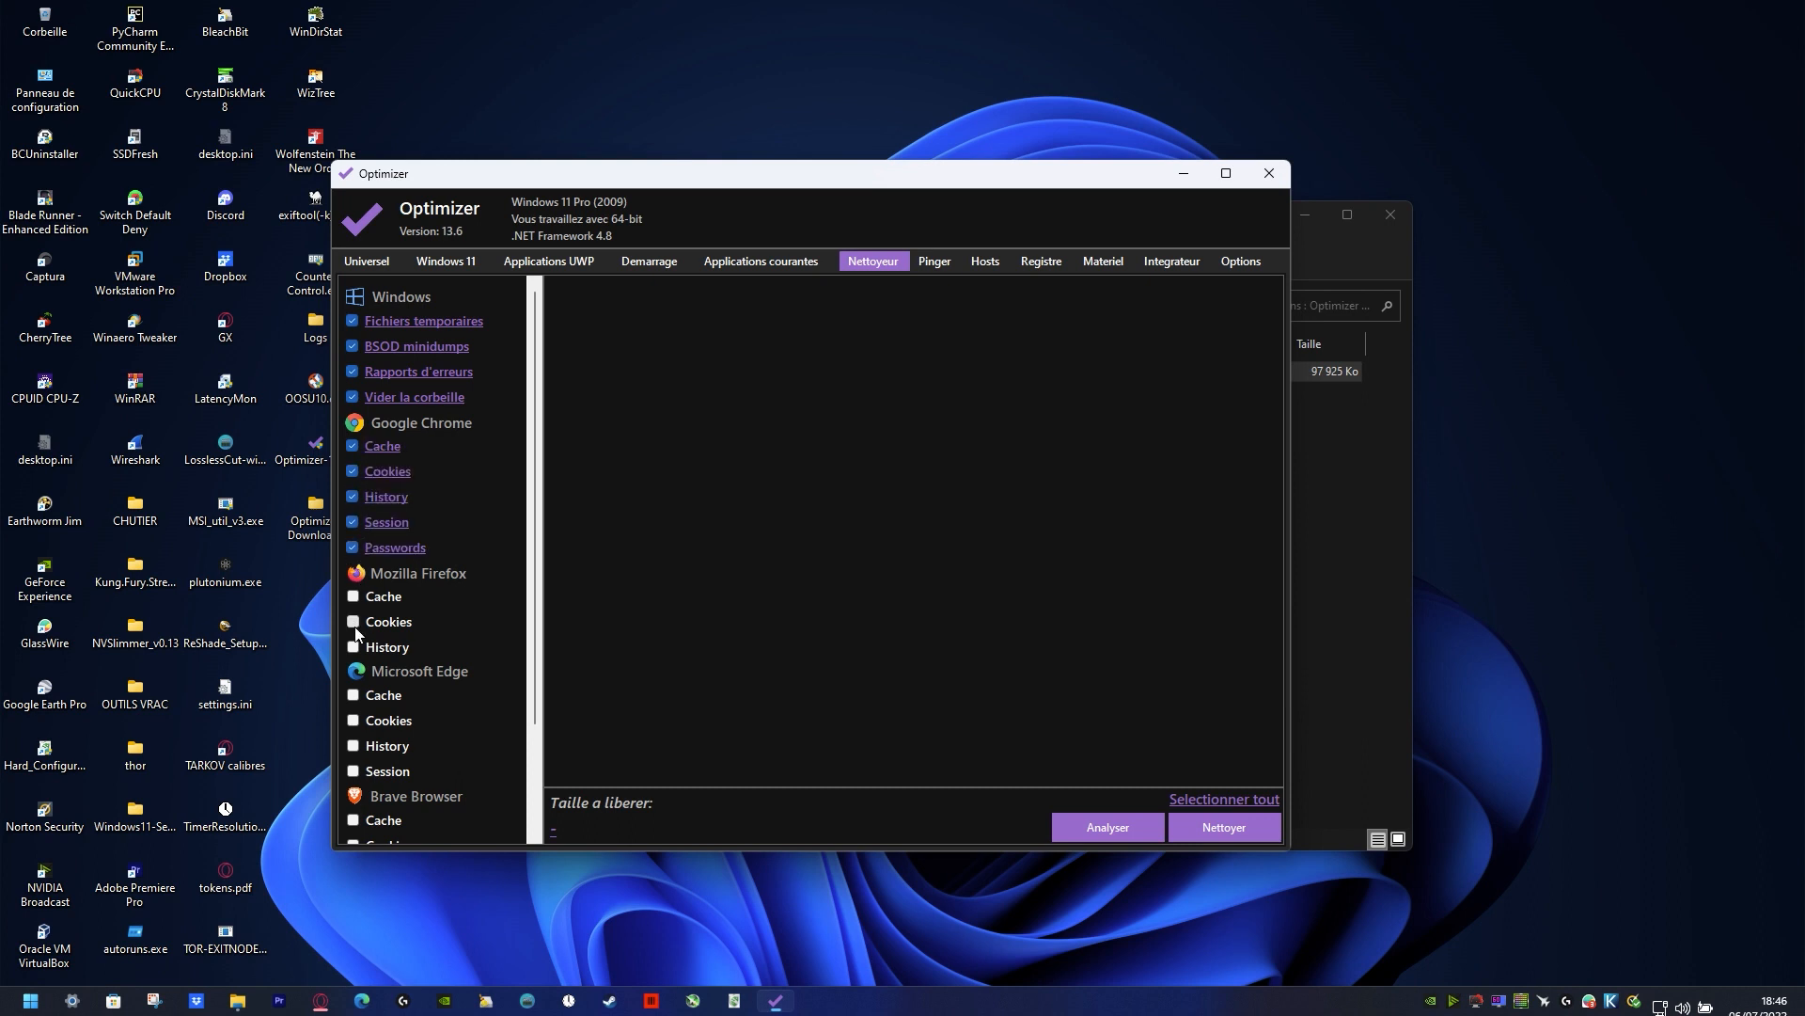
Step: Select the Mozilla Firefox cache, cookies and history for cleaning
{"action": "left_click", "coordinate": [354, 622]}
{"action": "left_click", "coordinate": [353, 596]}
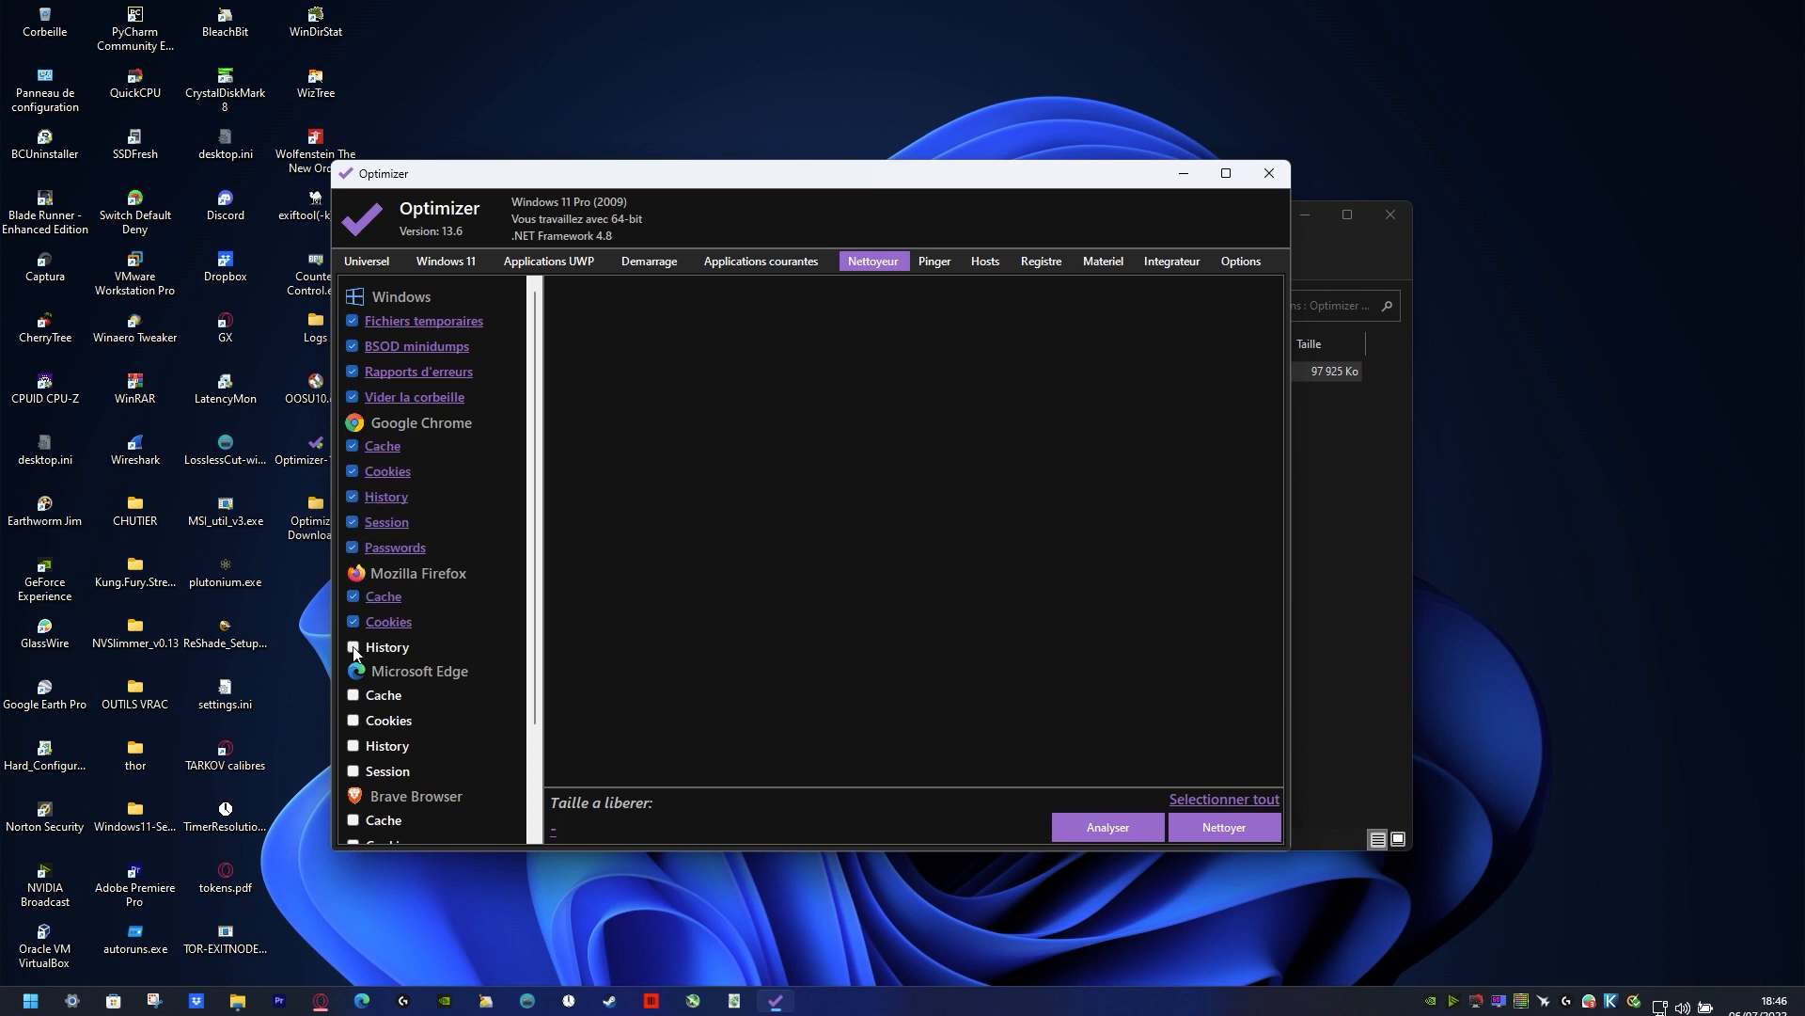
Step: Deselect the Google Chrome cache, cookies, history, session and passwords so that Chrome's data is excluded from cleaning
{"action": "left_click", "coordinate": [353, 447]}
{"action": "left_click", "coordinate": [353, 472]}
{"action": "left_click", "coordinate": [352, 497]}
{"action": "left_click", "coordinate": [353, 523]}
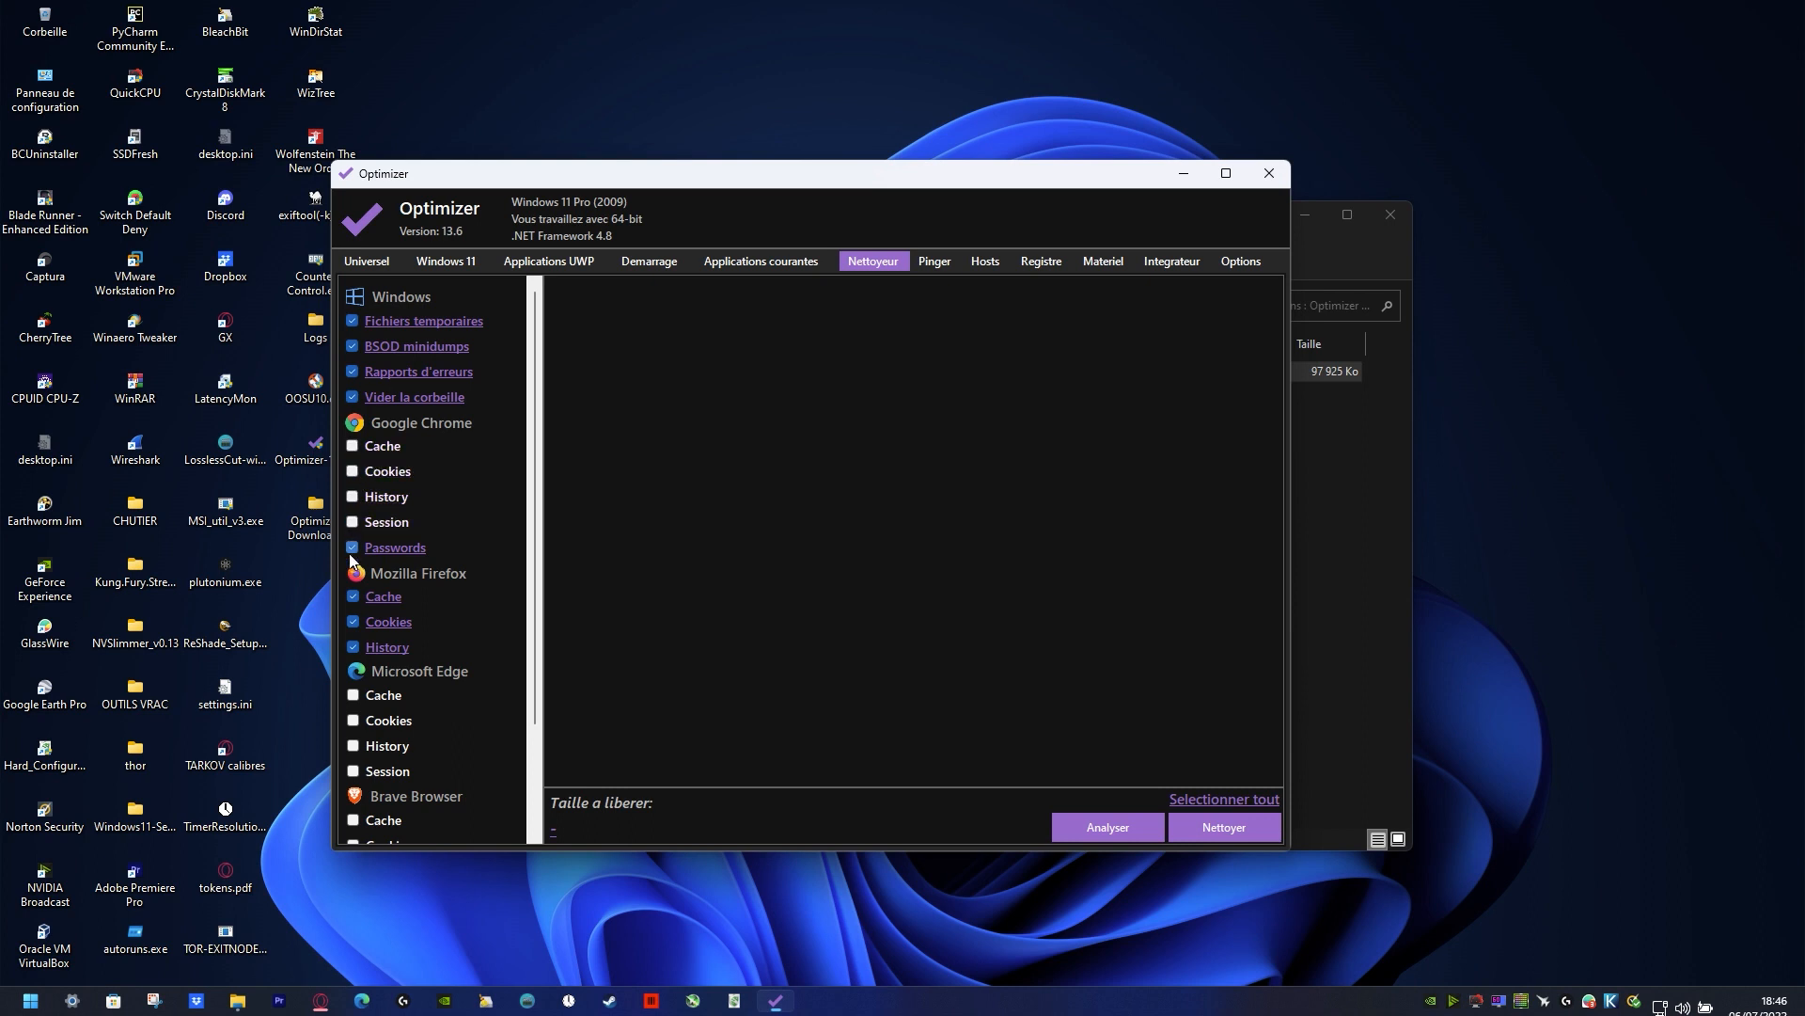
{"action": "left_click", "coordinate": [352, 550]}
Step: Select the Microsoft Edge cache, cookies, history and session for cleaning
{"action": "left_click", "coordinate": [353, 696]}
{"action": "left_click", "coordinate": [353, 720]}
{"action": "left_click", "coordinate": [354, 746]}
{"action": "left_click", "coordinate": [354, 771]}
Step: Select the Brave Browser cache, cookies, history, session and passwords and the Internet Explorer cache for cleaning
{"action": "scroll", "coordinate": [469, 700], "scroll_direction": "down", "scroll_amount": 2}
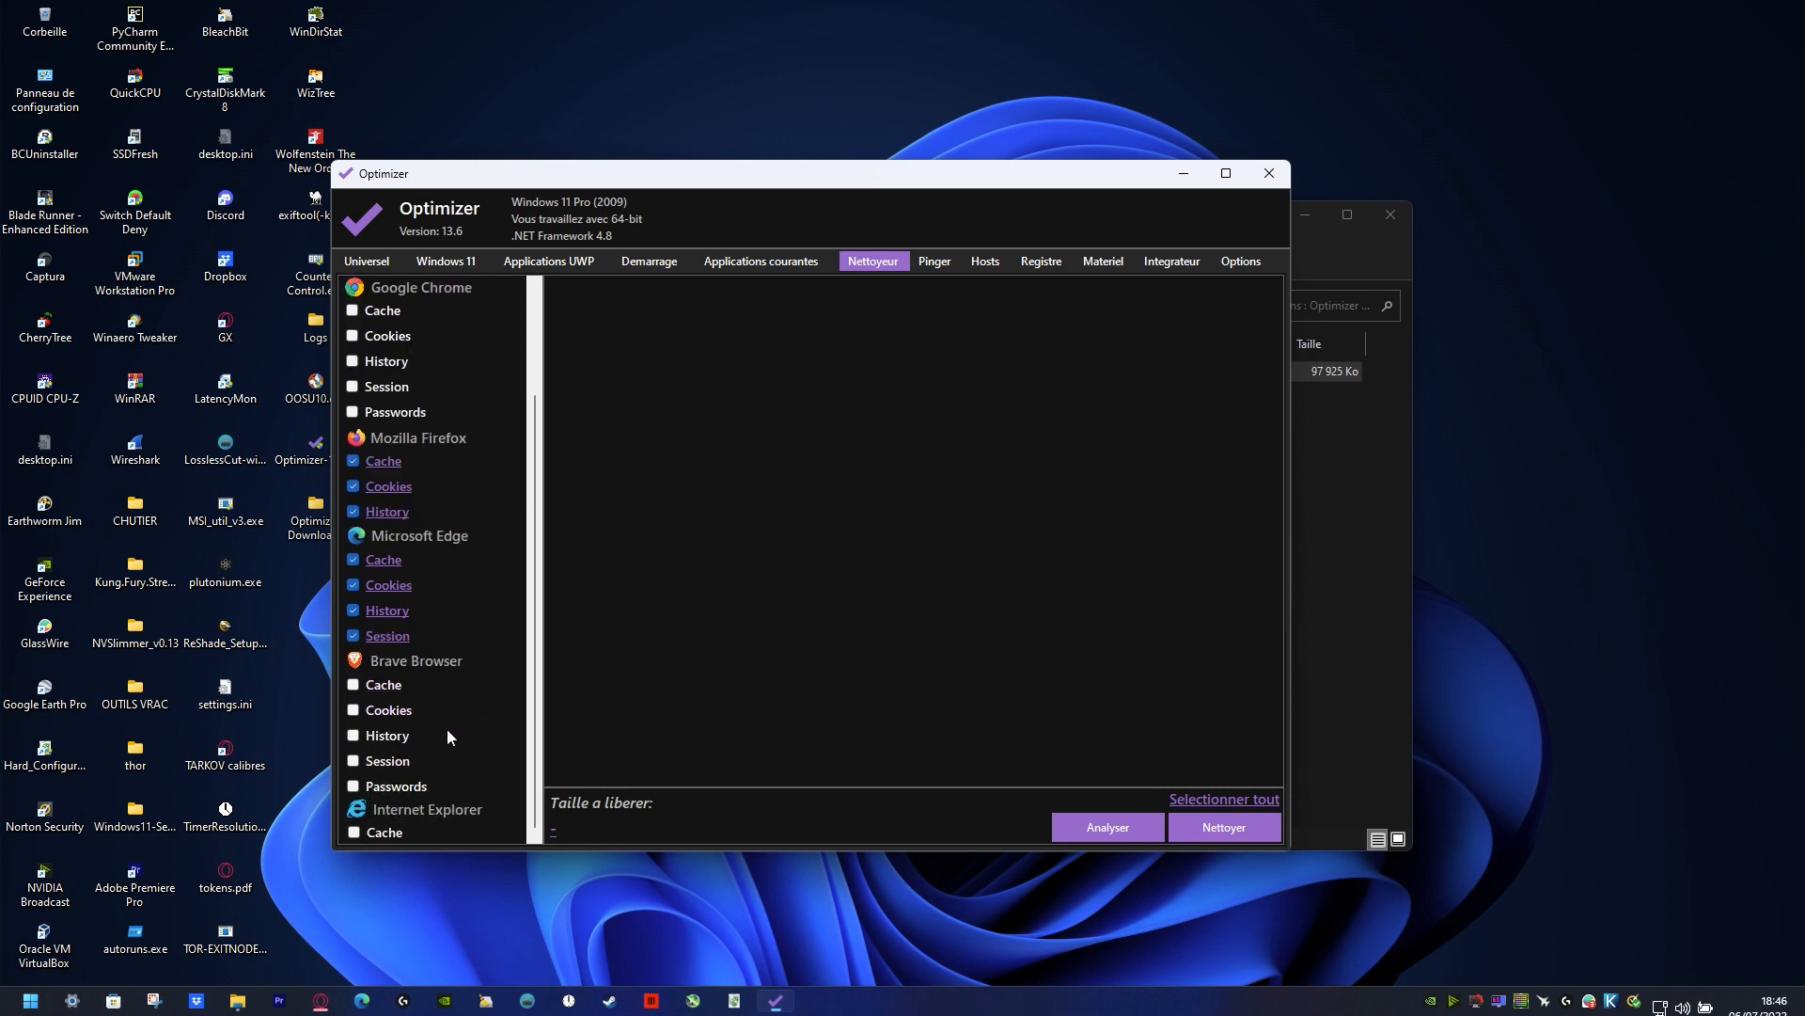
{"action": "left_click", "coordinate": [354, 787]}
{"action": "left_click", "coordinate": [353, 761]}
{"action": "left_click", "coordinate": [353, 735]}
{"action": "left_click", "coordinate": [354, 710]}
{"action": "left_click", "coordinate": [353, 685]}
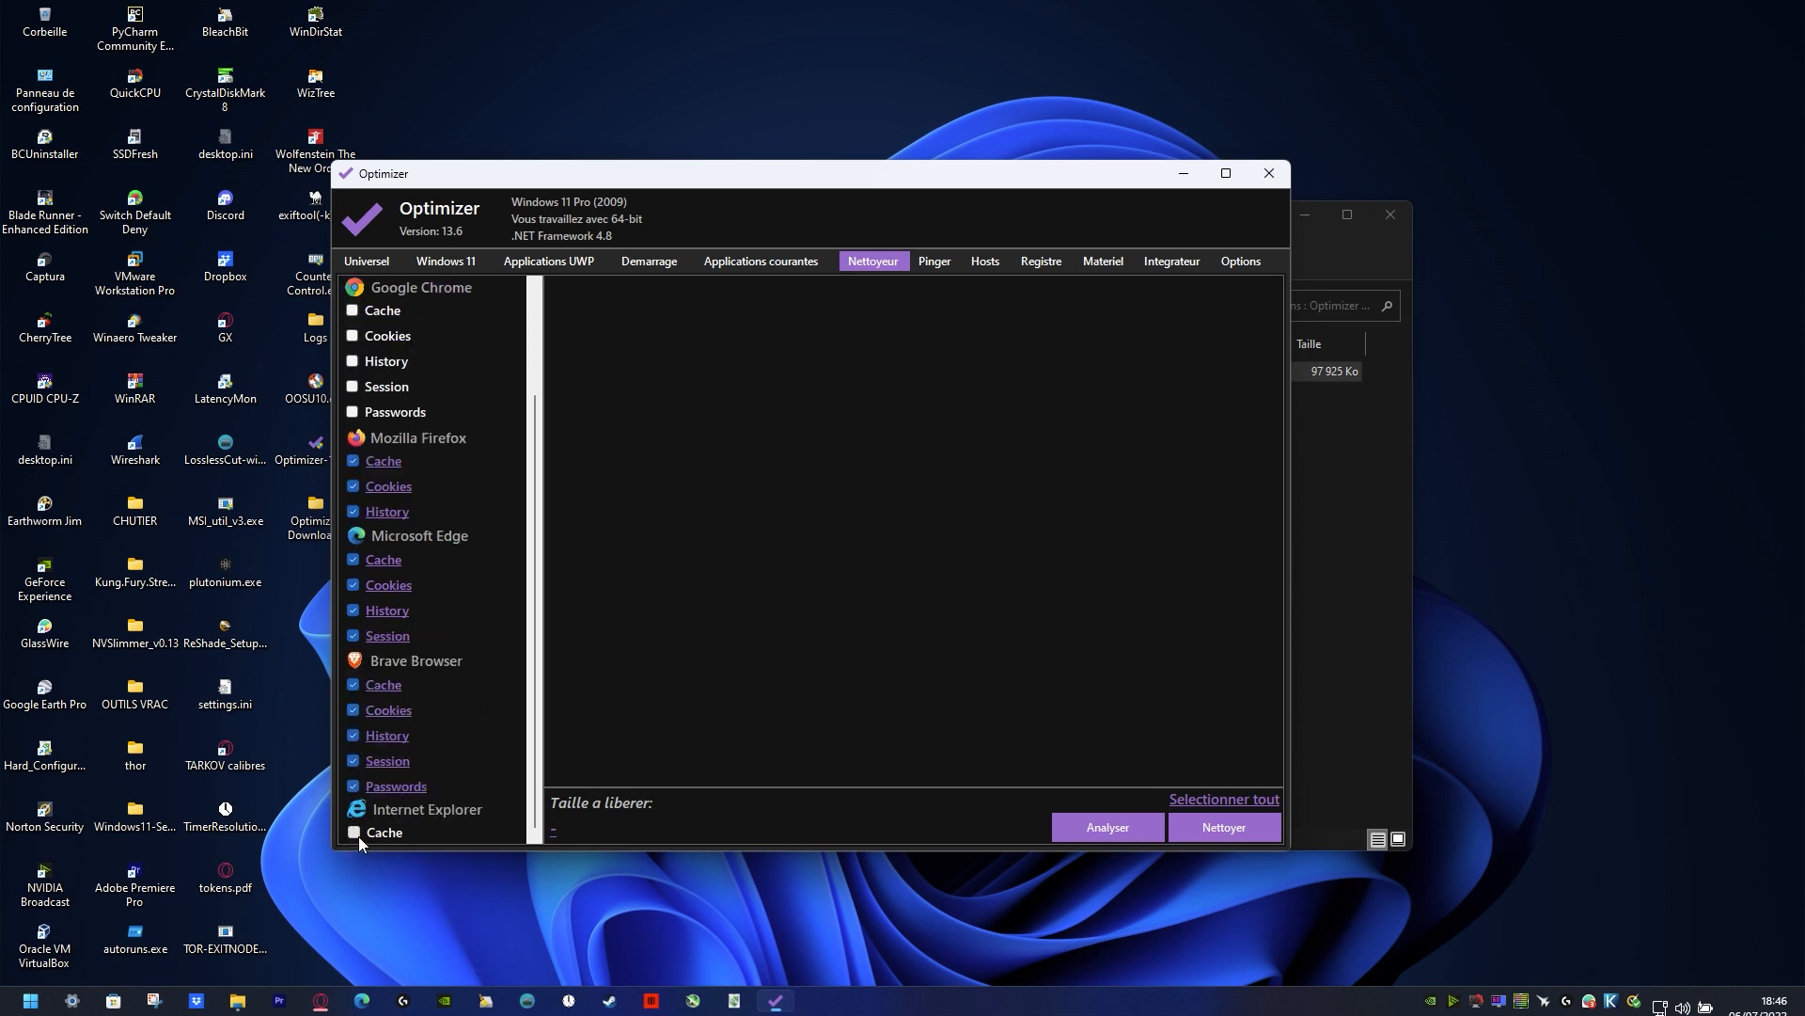
Step: Analyze the selected cleaning categories and examine the list of files proposed for removal
{"action": "left_click", "coordinate": [1121, 827]}
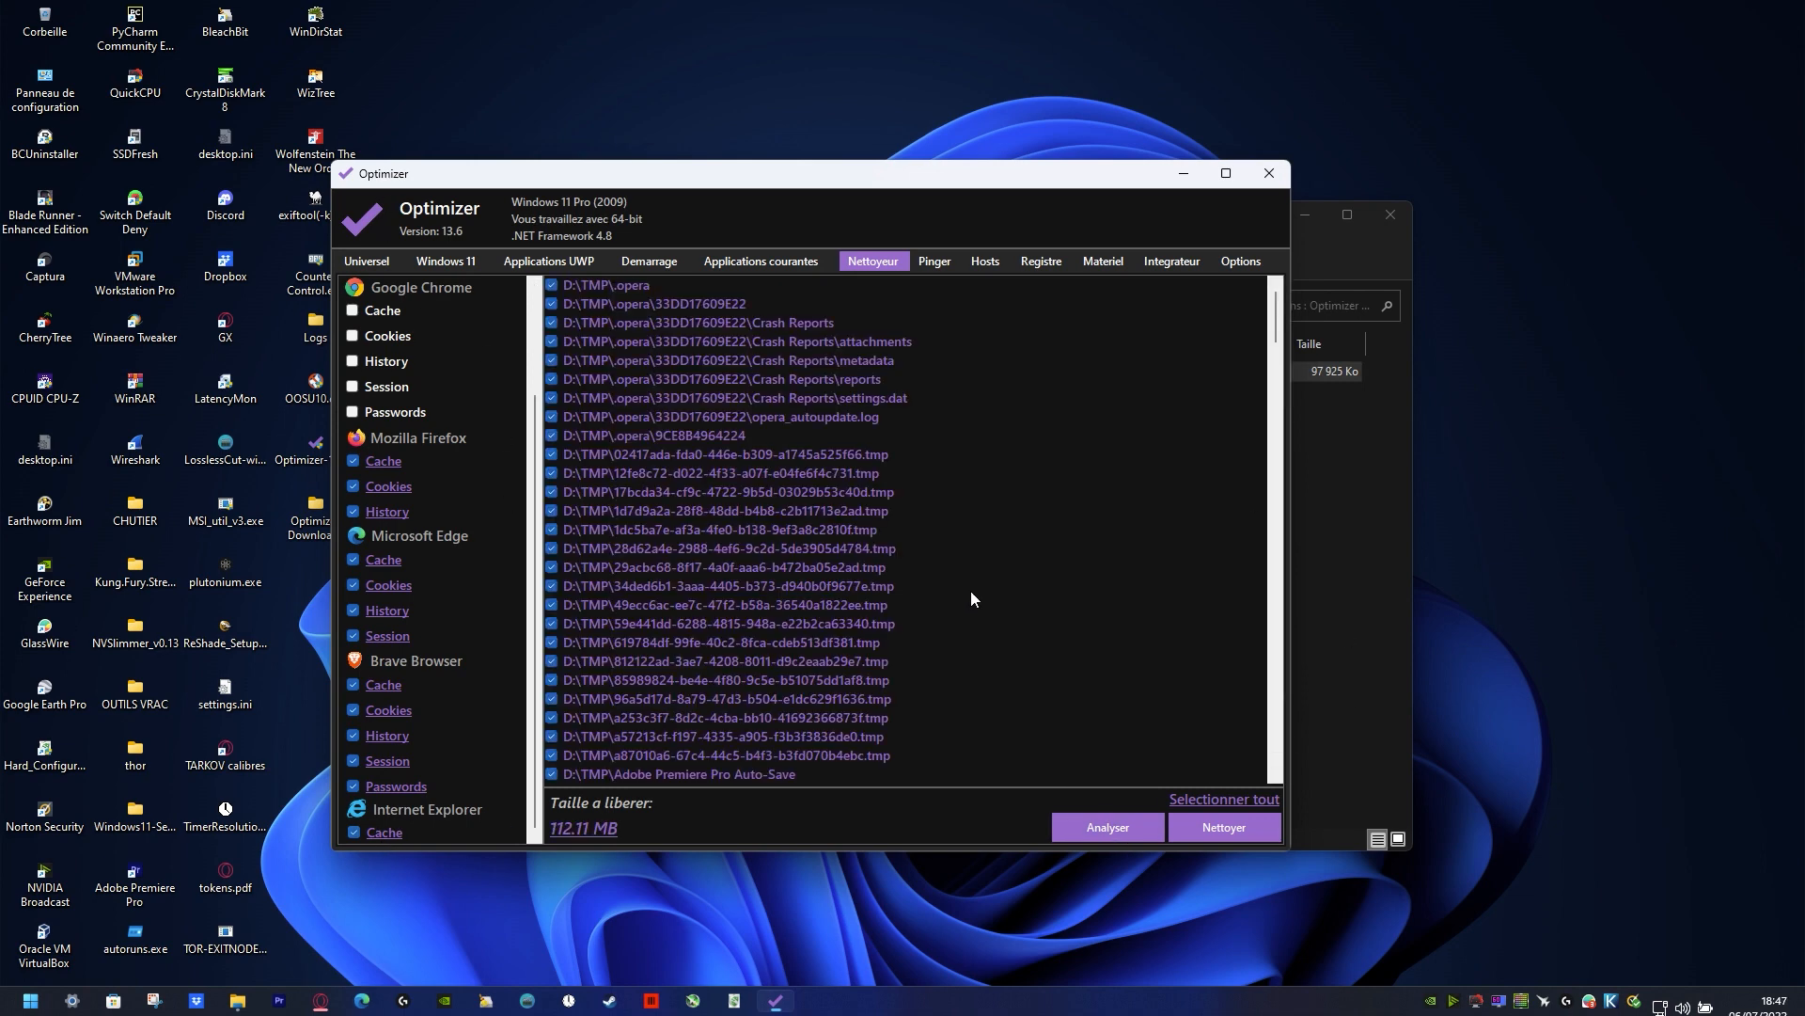
{"action": "scroll", "coordinate": [416, 314], "scroll_direction": "up", "scroll_amount": 3}
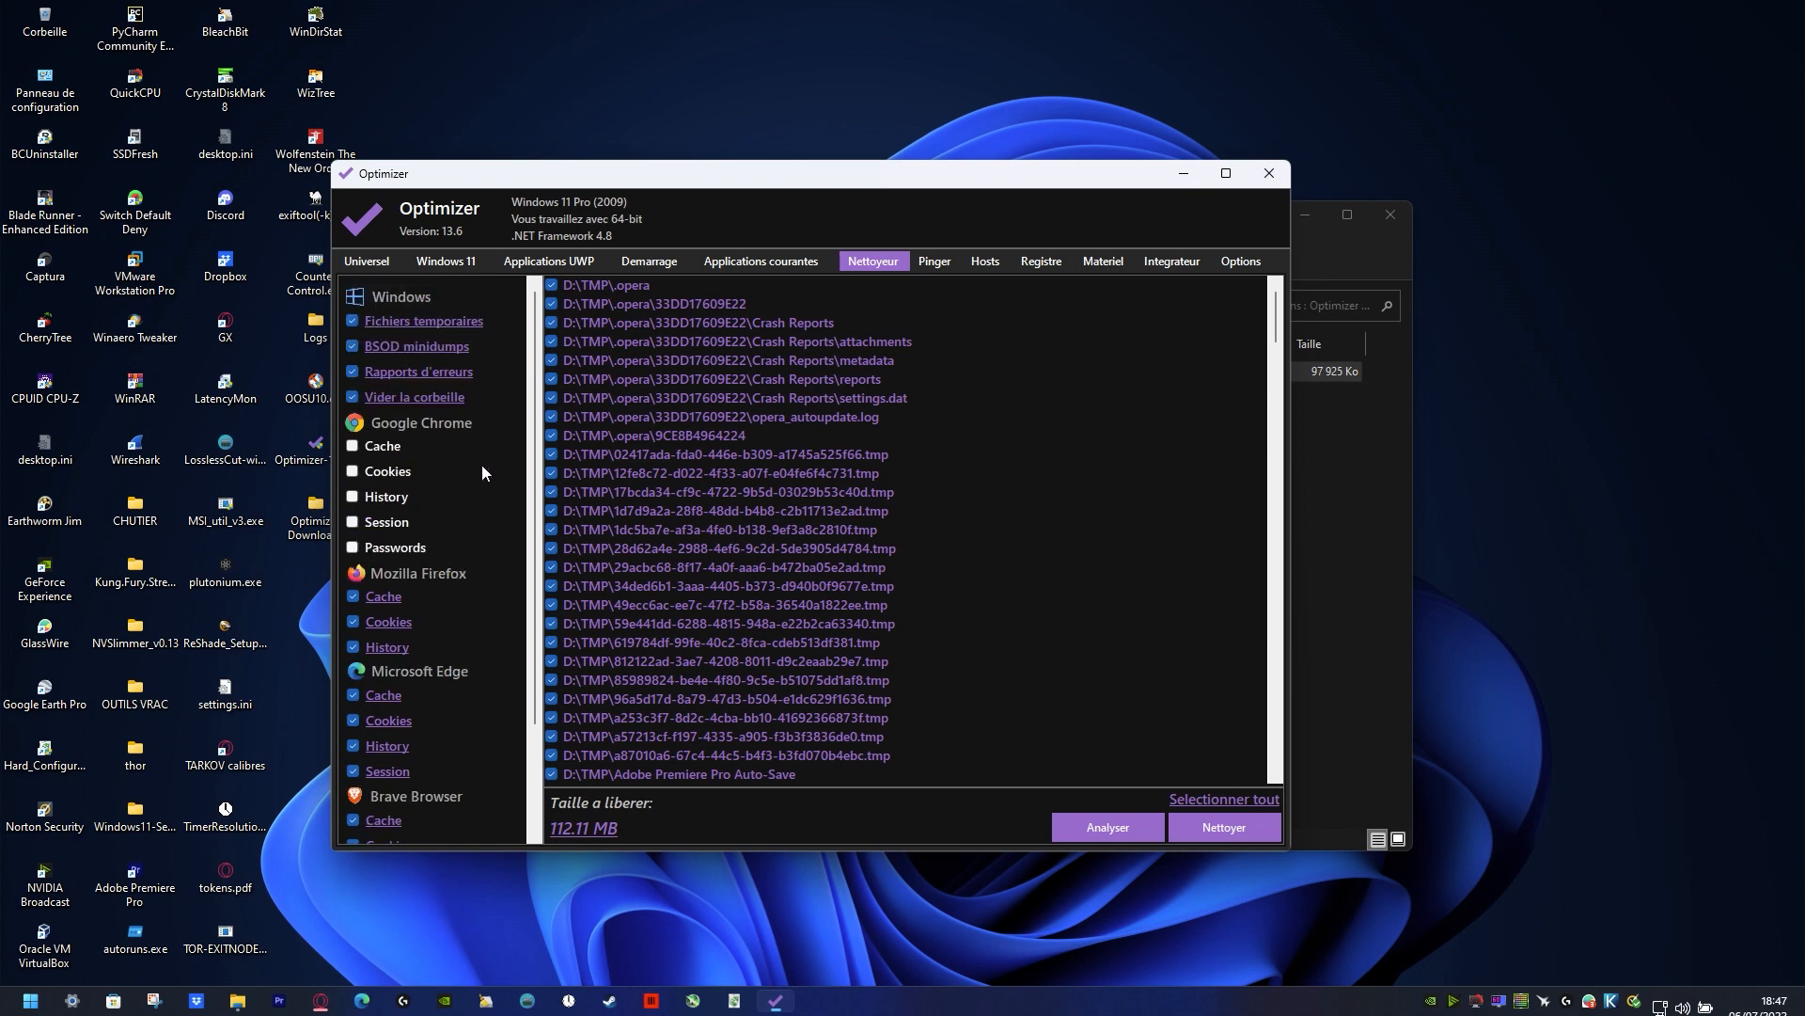
{"action": "scroll", "coordinate": [804, 566], "scroll_direction": "down", "scroll_amount": 15}
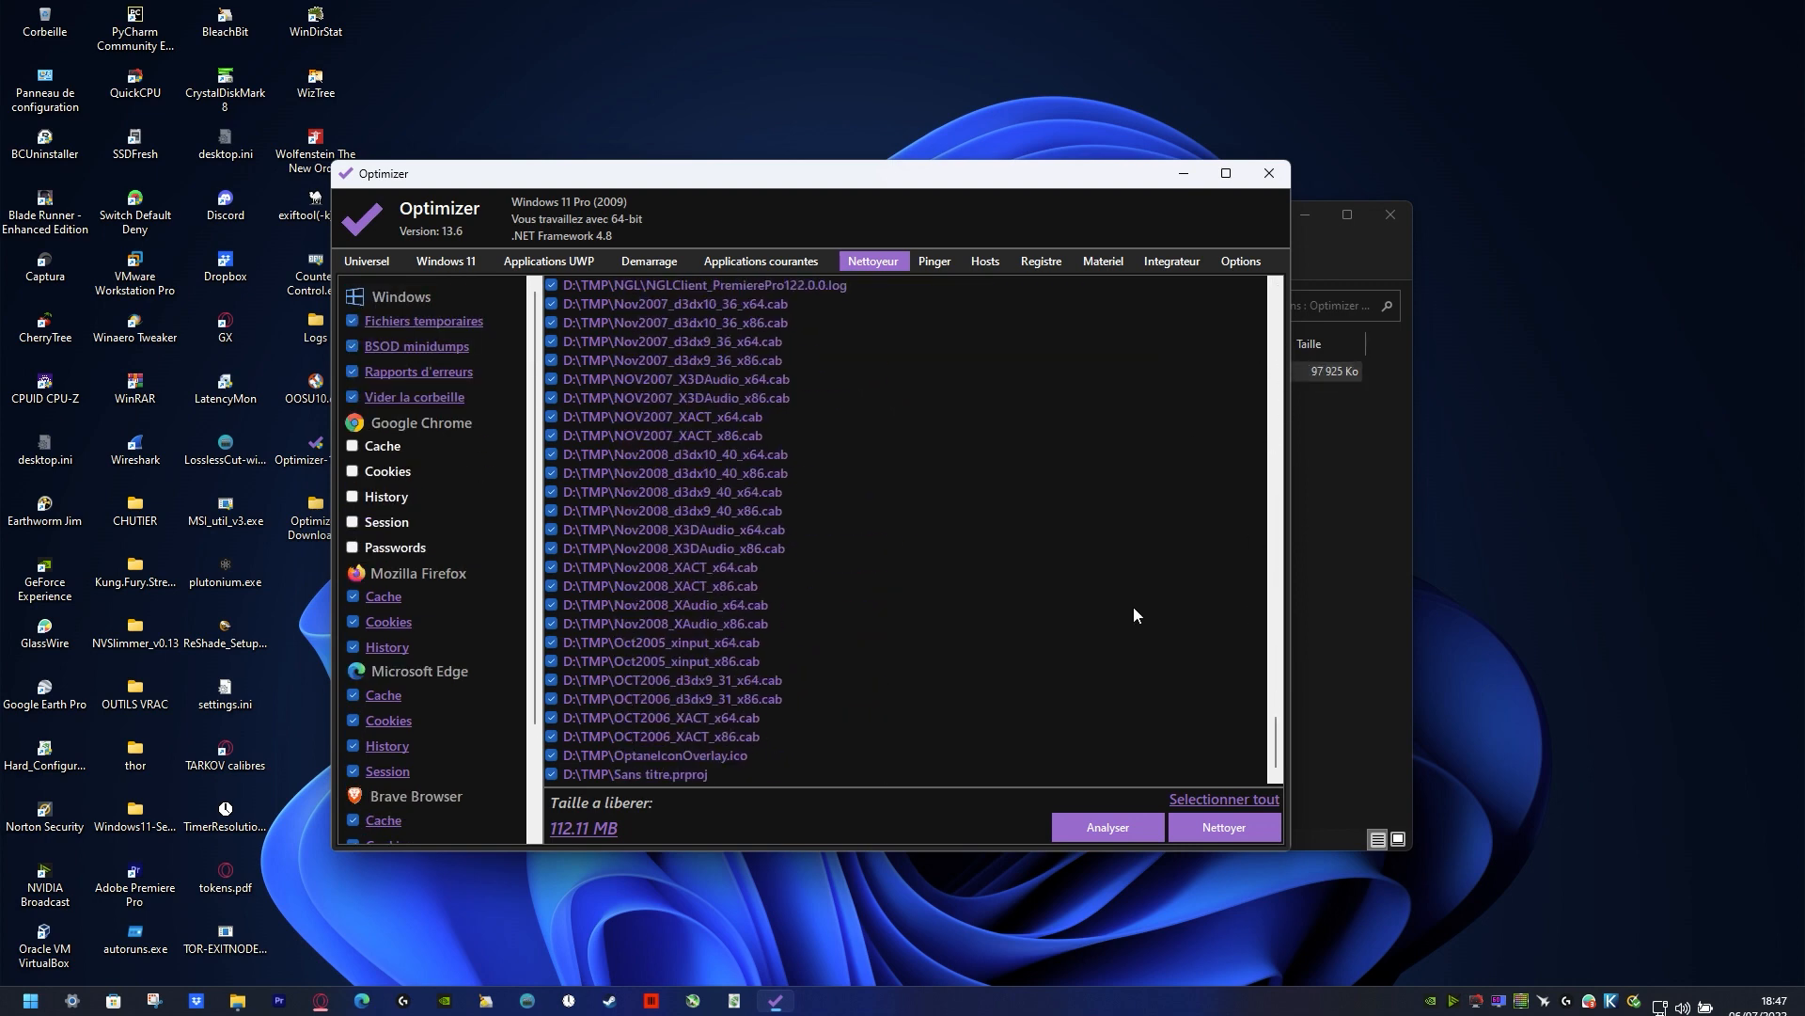
Step: Search the installed applications for BleachBit and dismiss the search
{"action": "left_click", "coordinate": [26, 1002]}
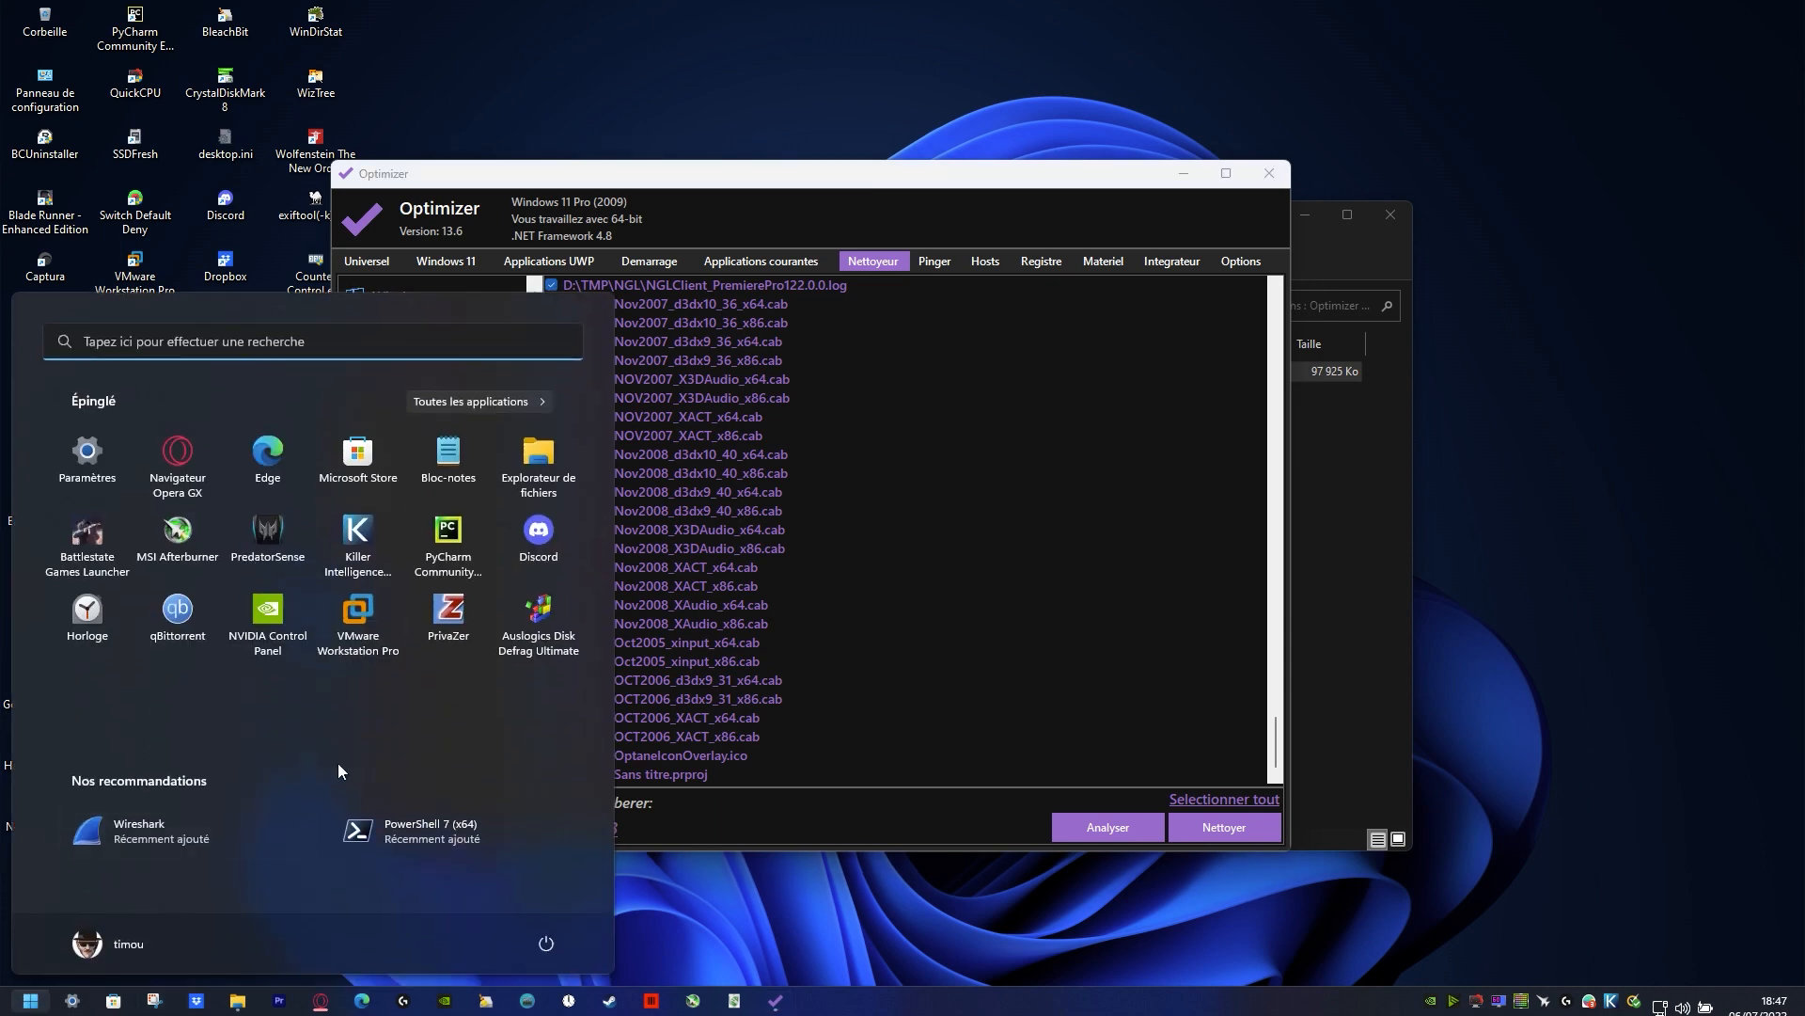
{"action": "type", "text": "blea"}
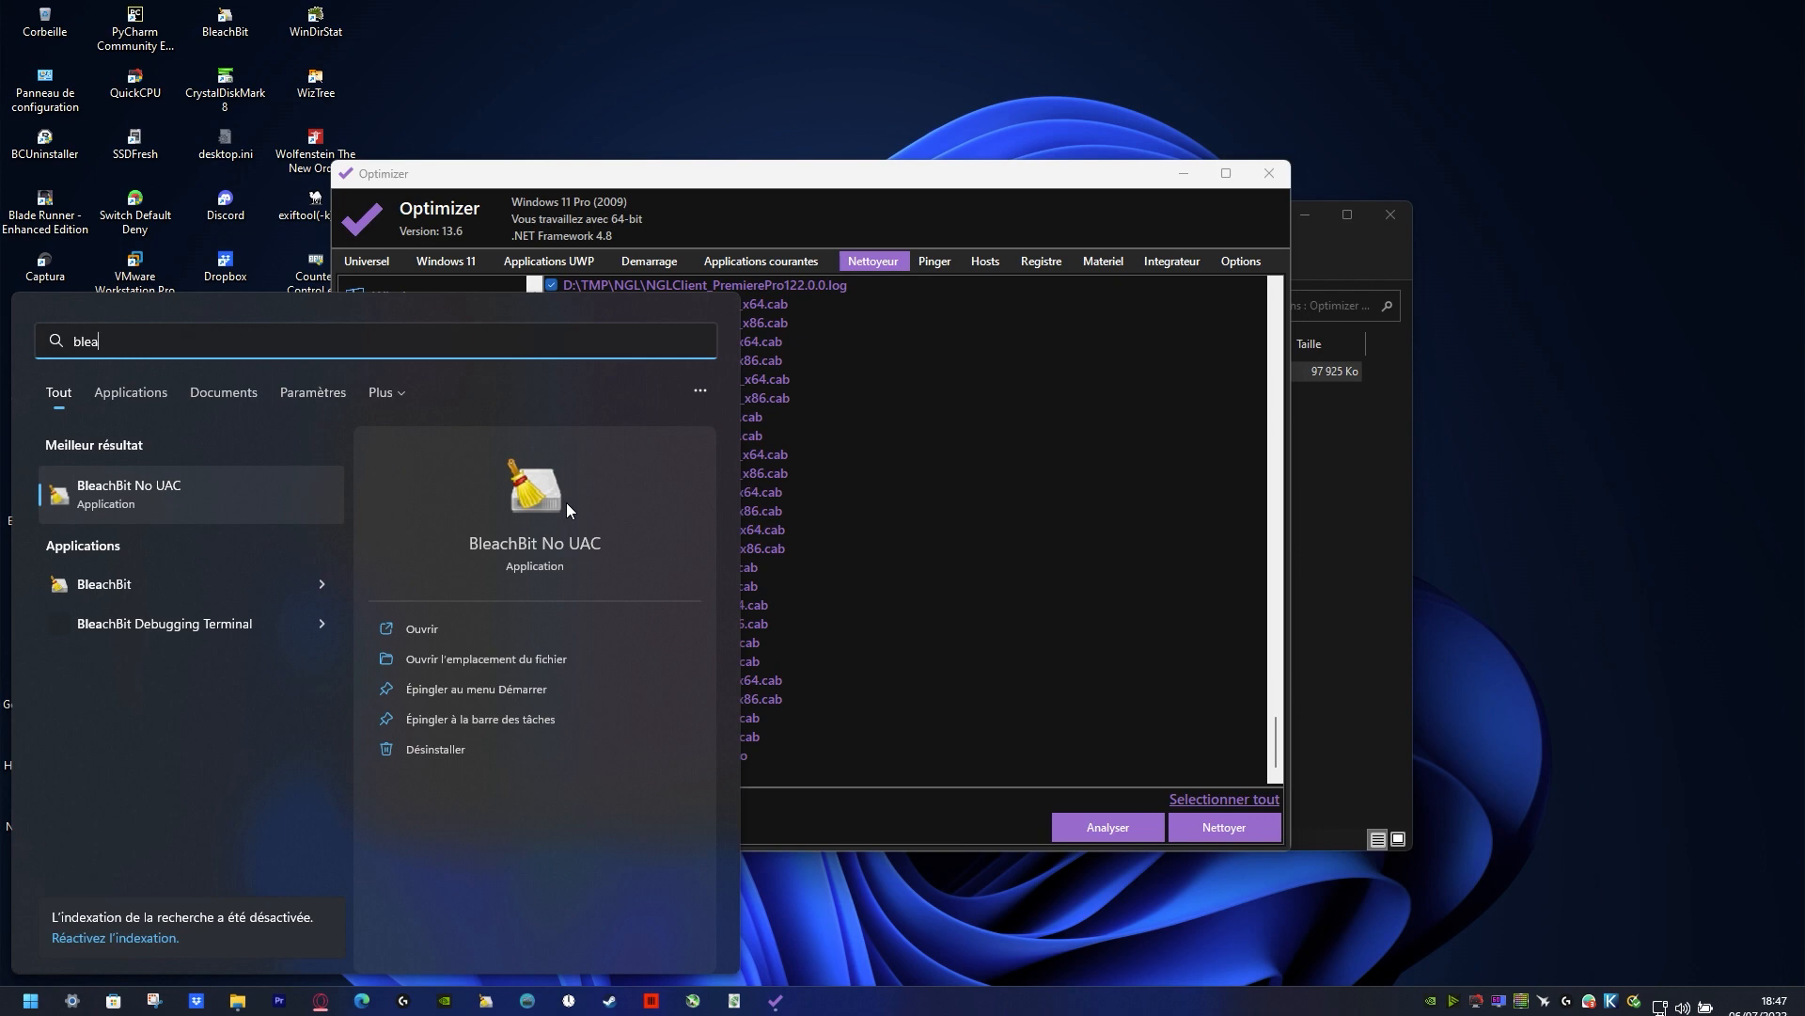
{"action": "left_click", "coordinate": [990, 606]}
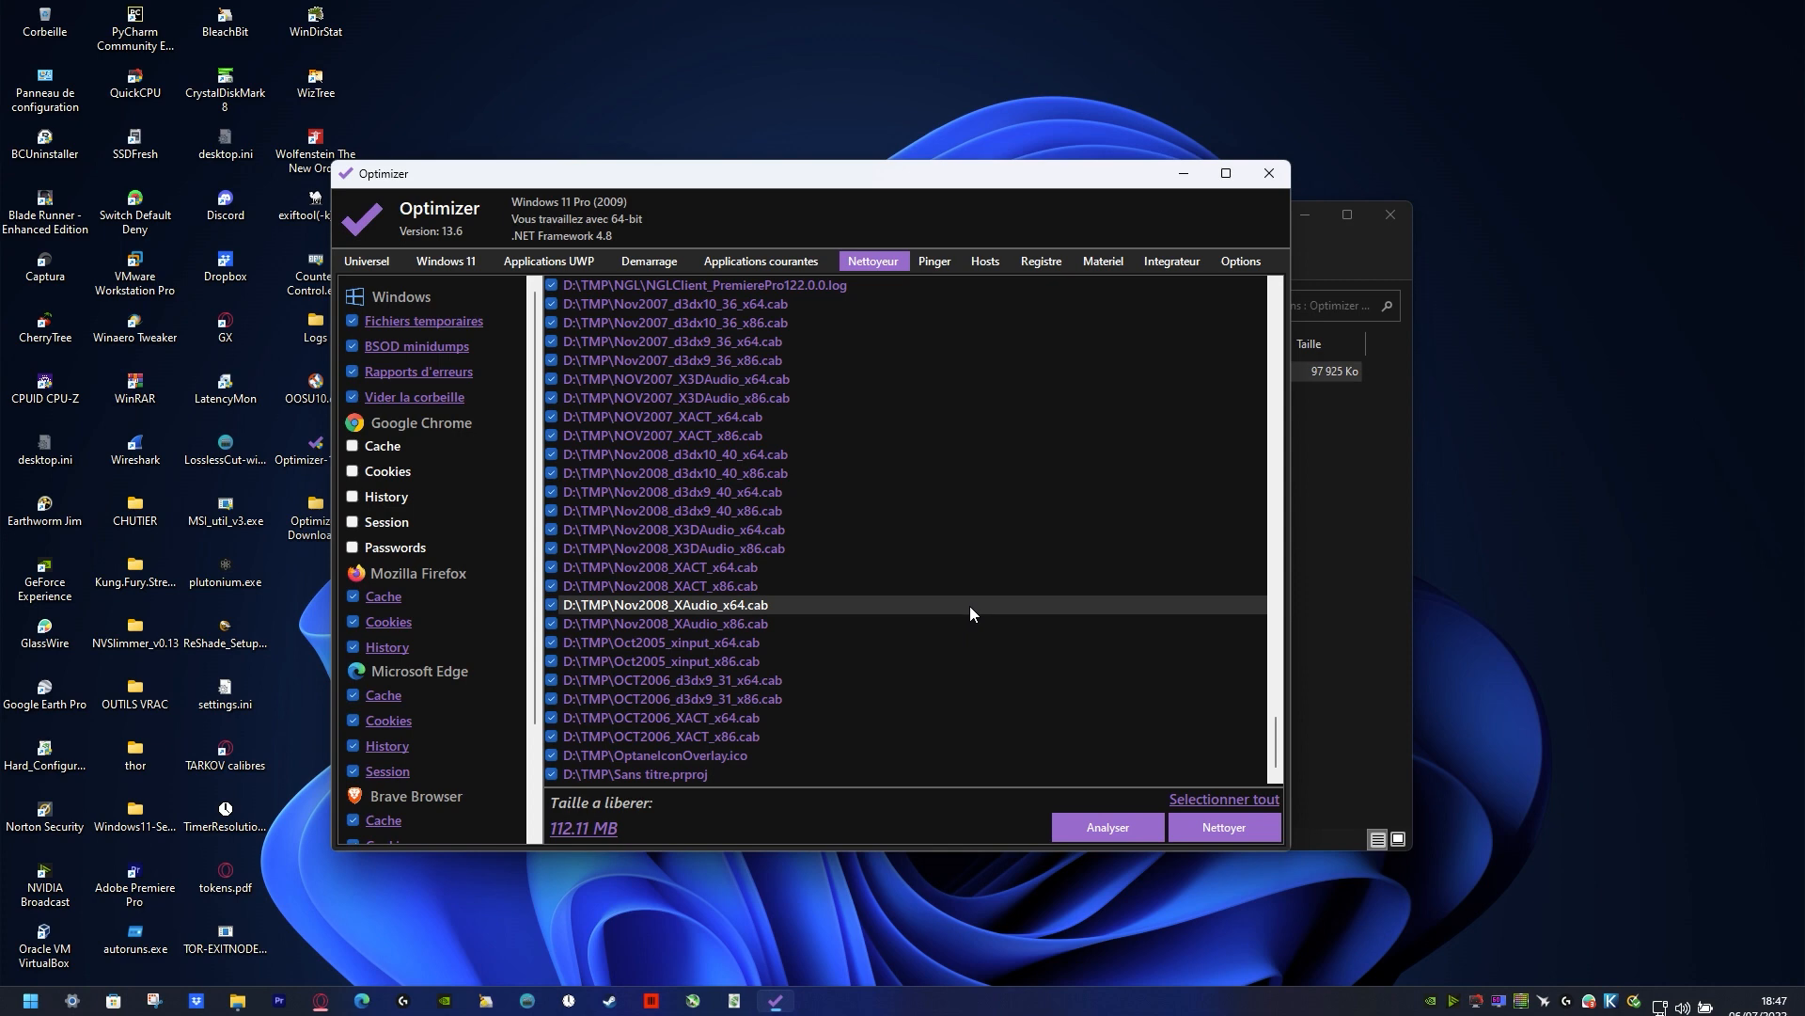
Step: Clean all the junk files proposed by the analysis
{"action": "scroll", "coordinate": [865, 432], "scroll_direction": "up", "scroll_amount": 5}
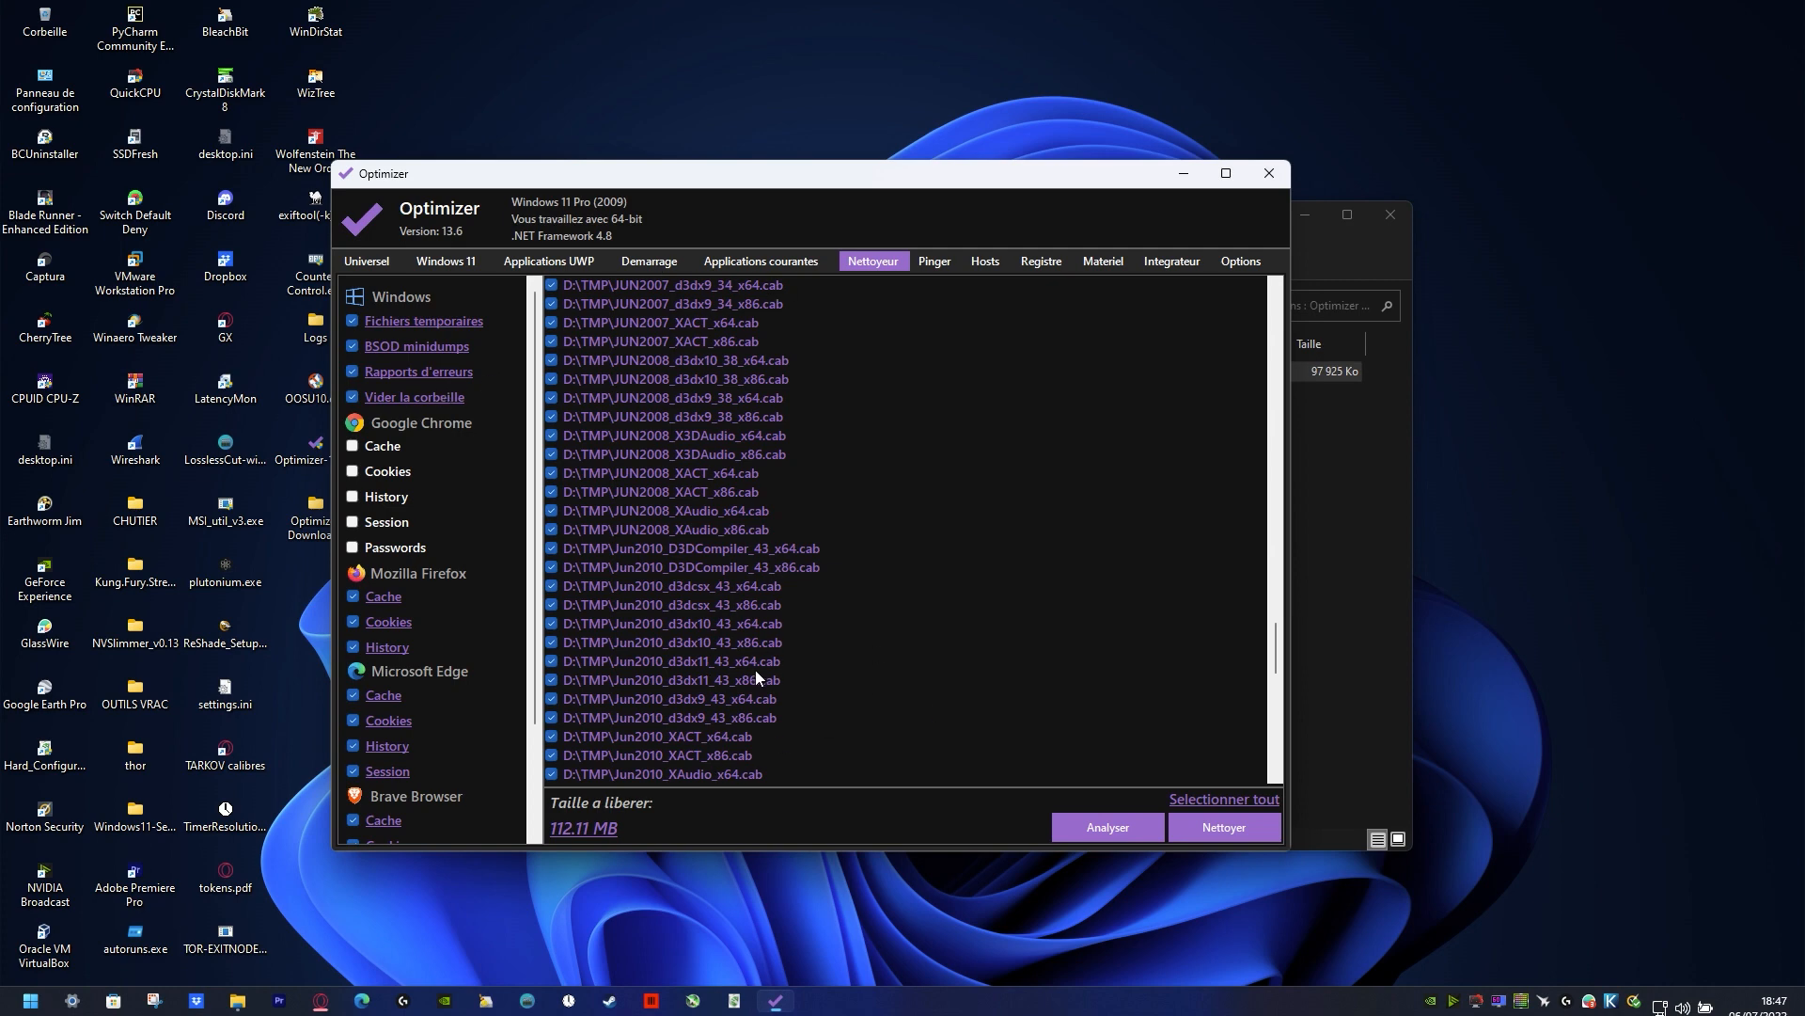
{"action": "left_click", "coordinate": [1194, 826]}
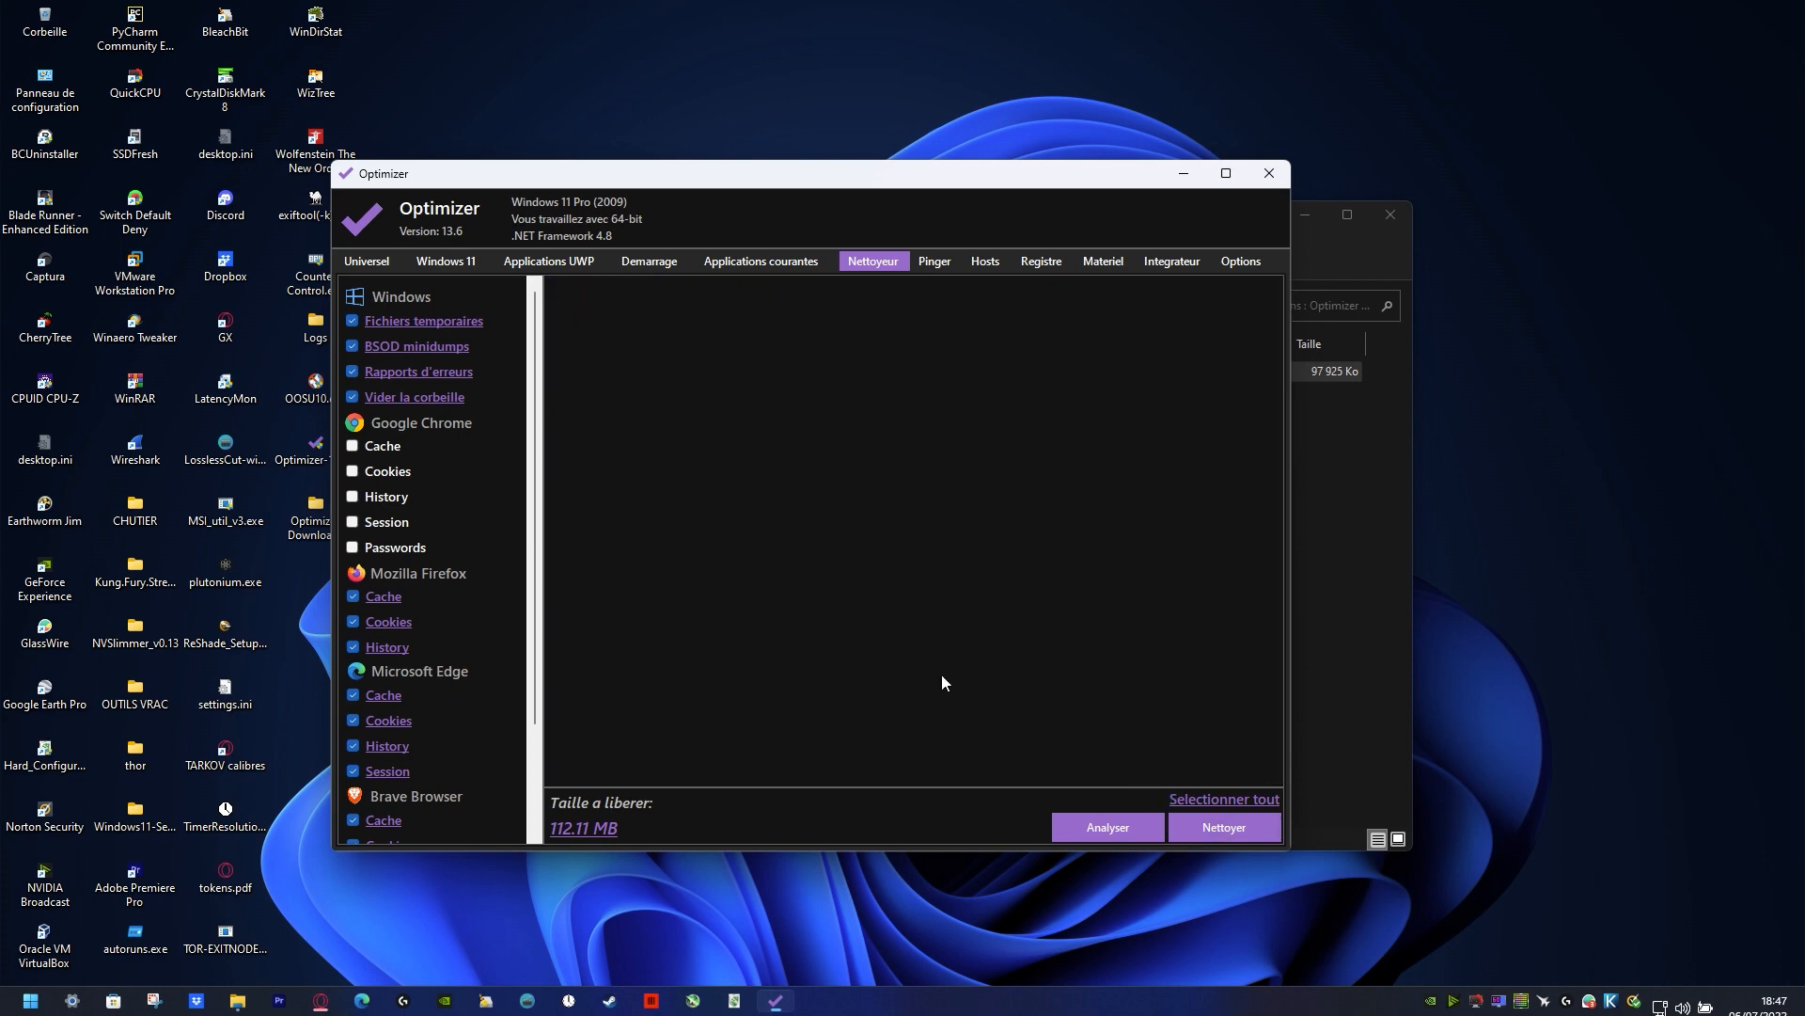
Step: In Pinger, try Quad9 DNS and settle on Open DNS as the provider for the Killer E2500 Gigabit Ethernet Controller
{"action": "left_click", "coordinate": [940, 265]}
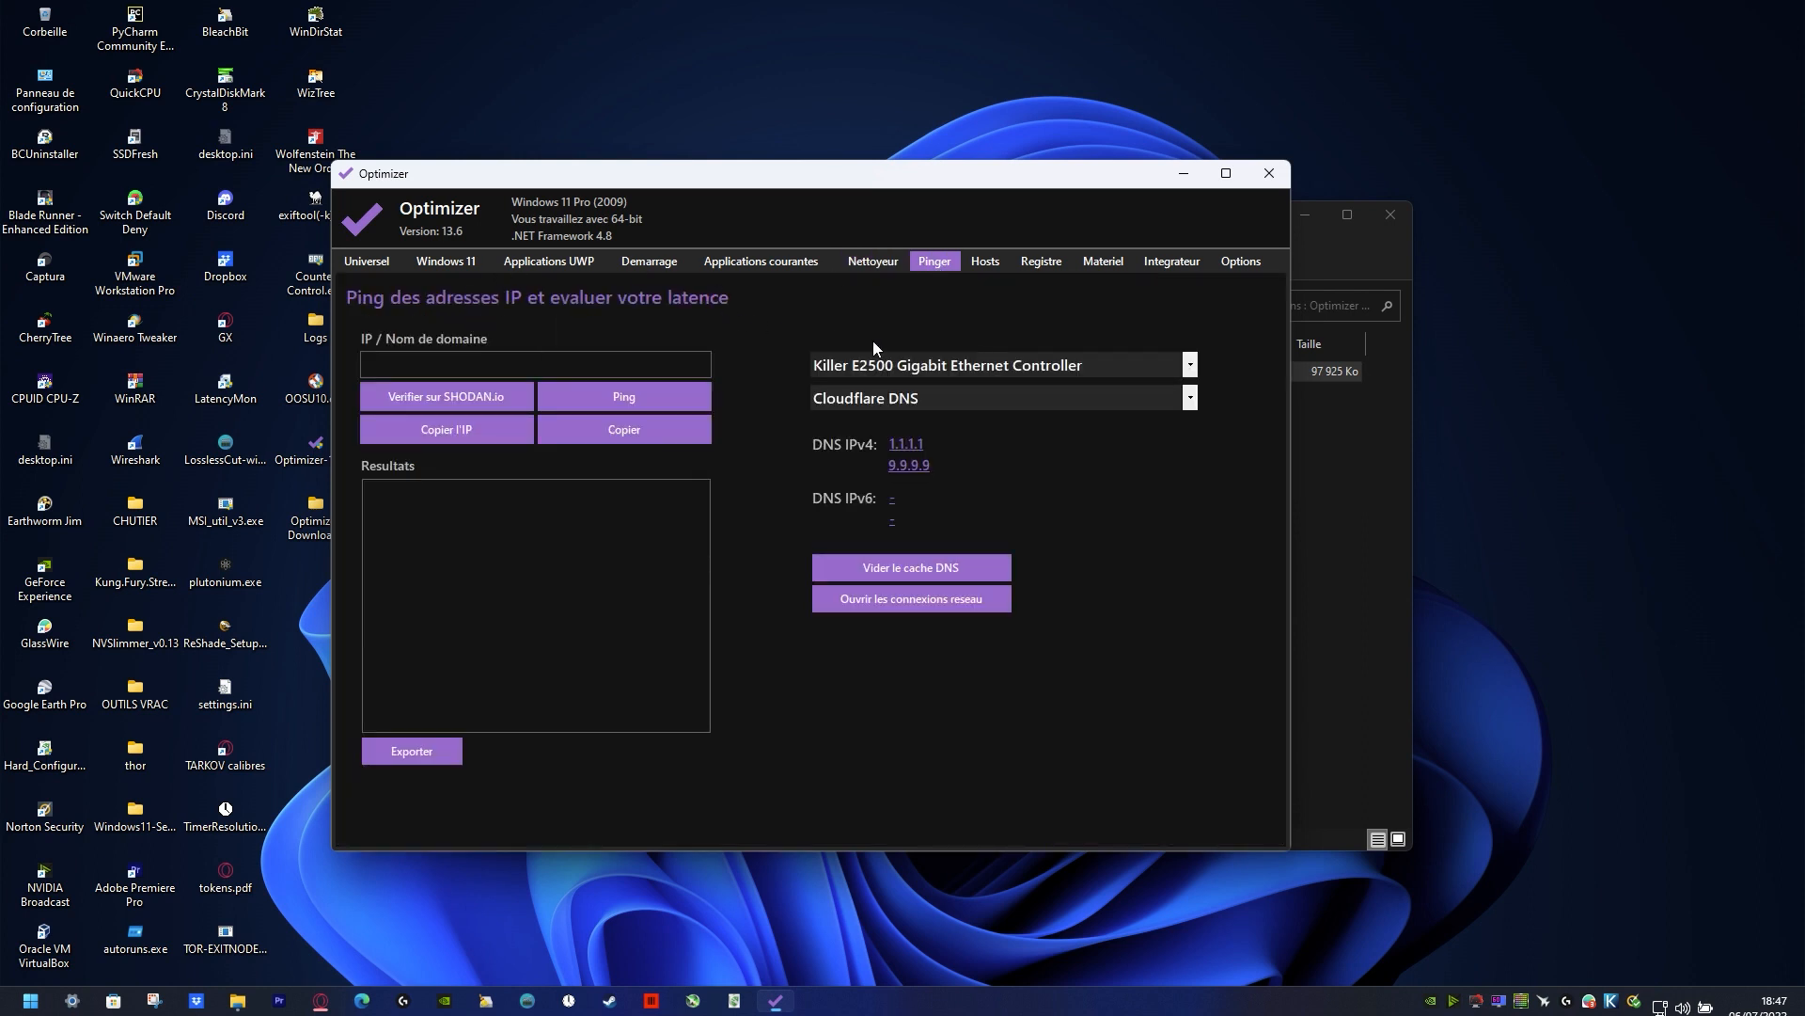
{"action": "left_click", "coordinate": [984, 367]}
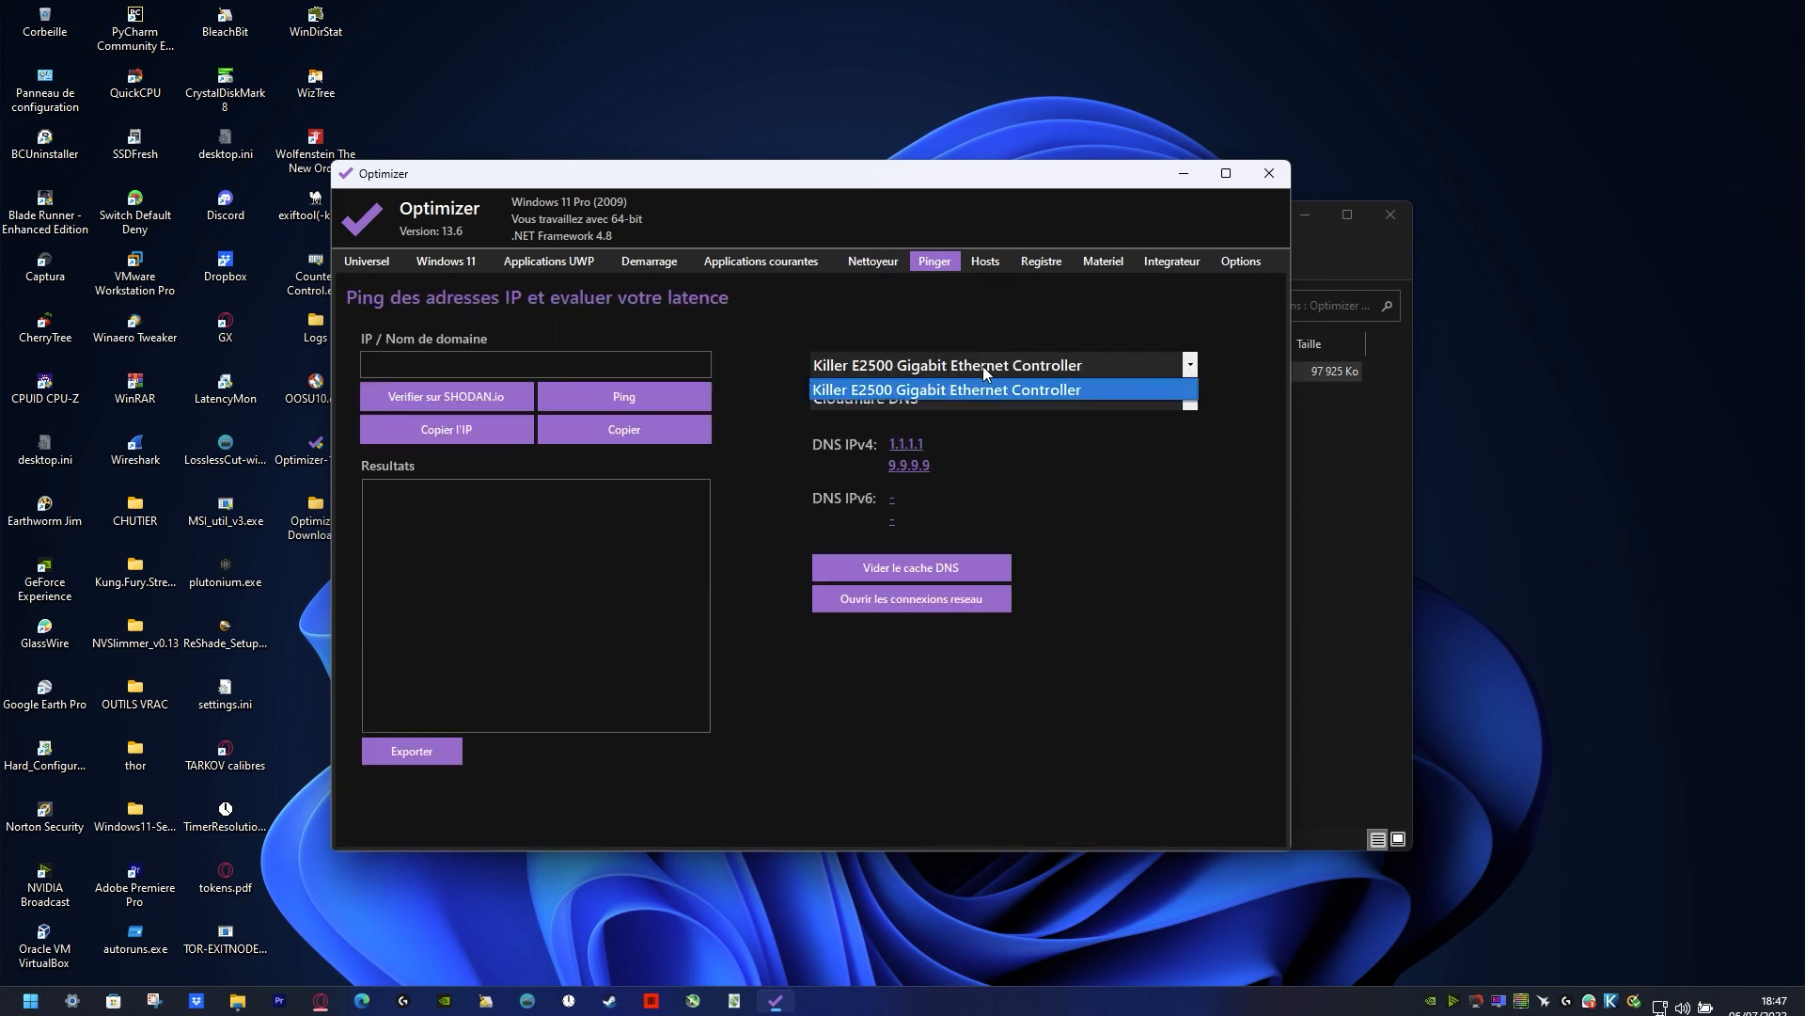
{"action": "left_click", "coordinate": [983, 365]}
{"action": "left_click", "coordinate": [947, 396]}
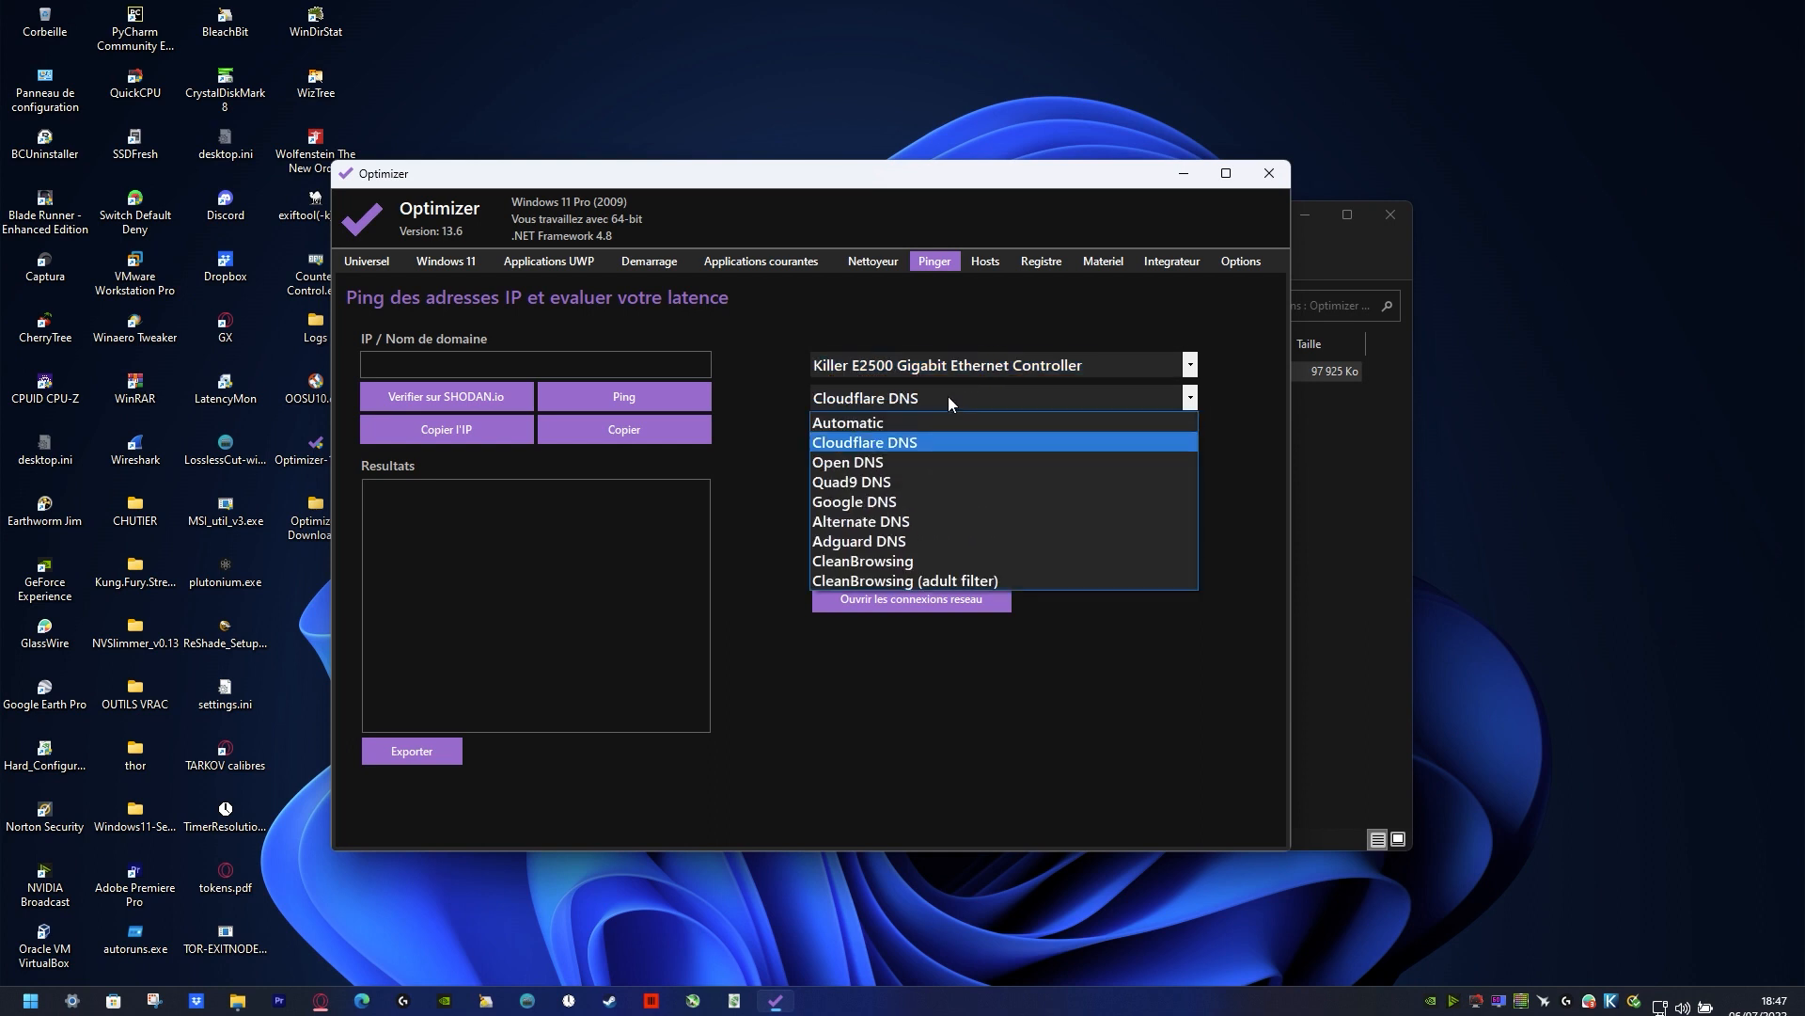
{"action": "left_click", "coordinate": [951, 484]}
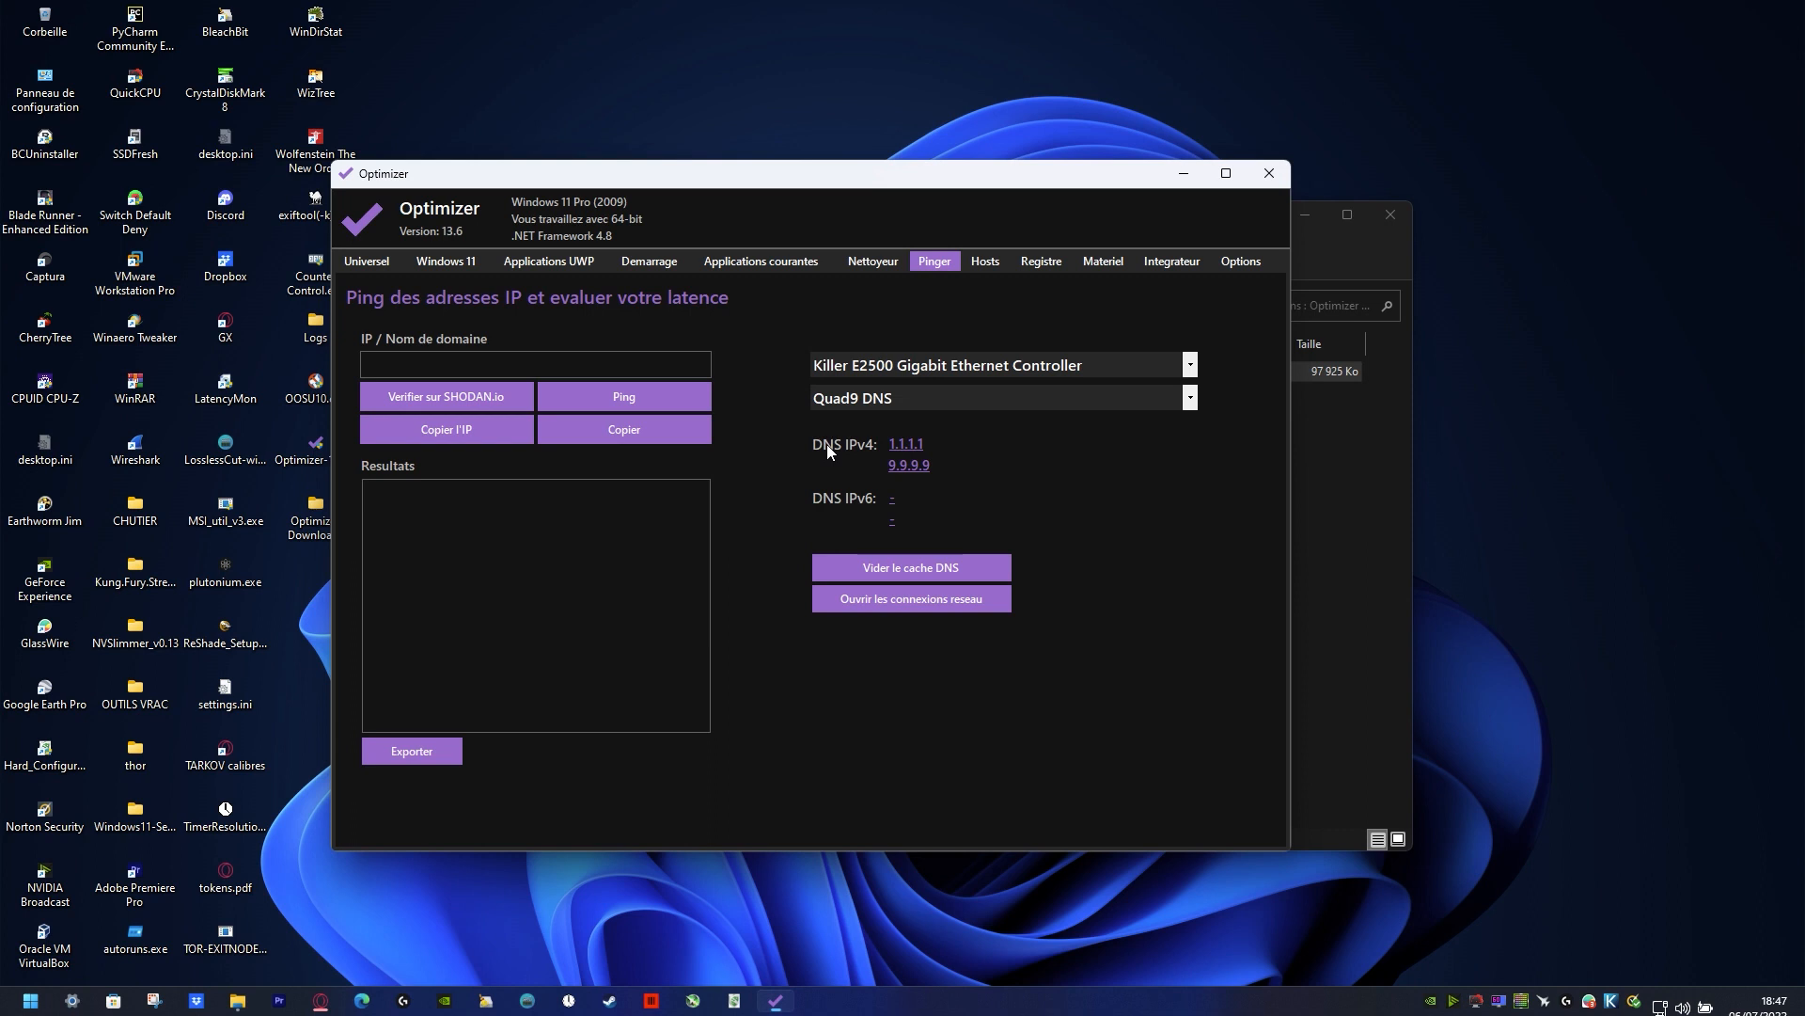
{"action": "left_click", "coordinate": [870, 398]}
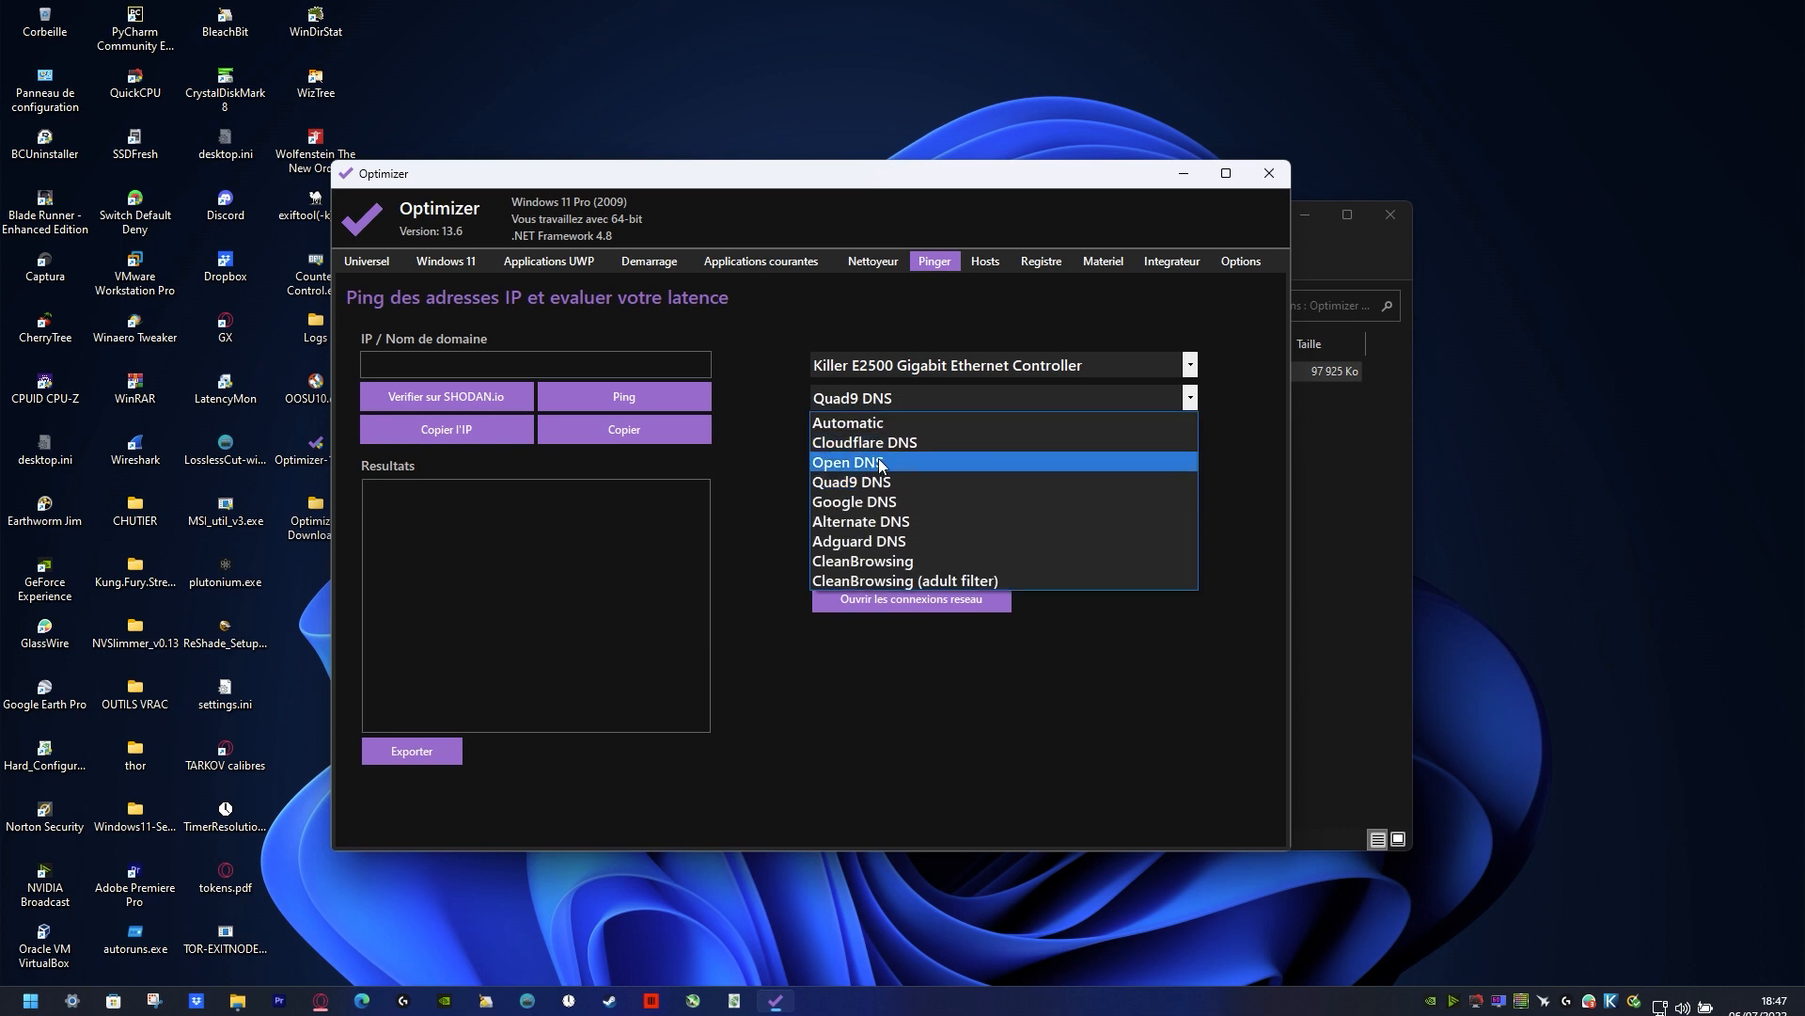
{"action": "left_click", "coordinate": [881, 463]}
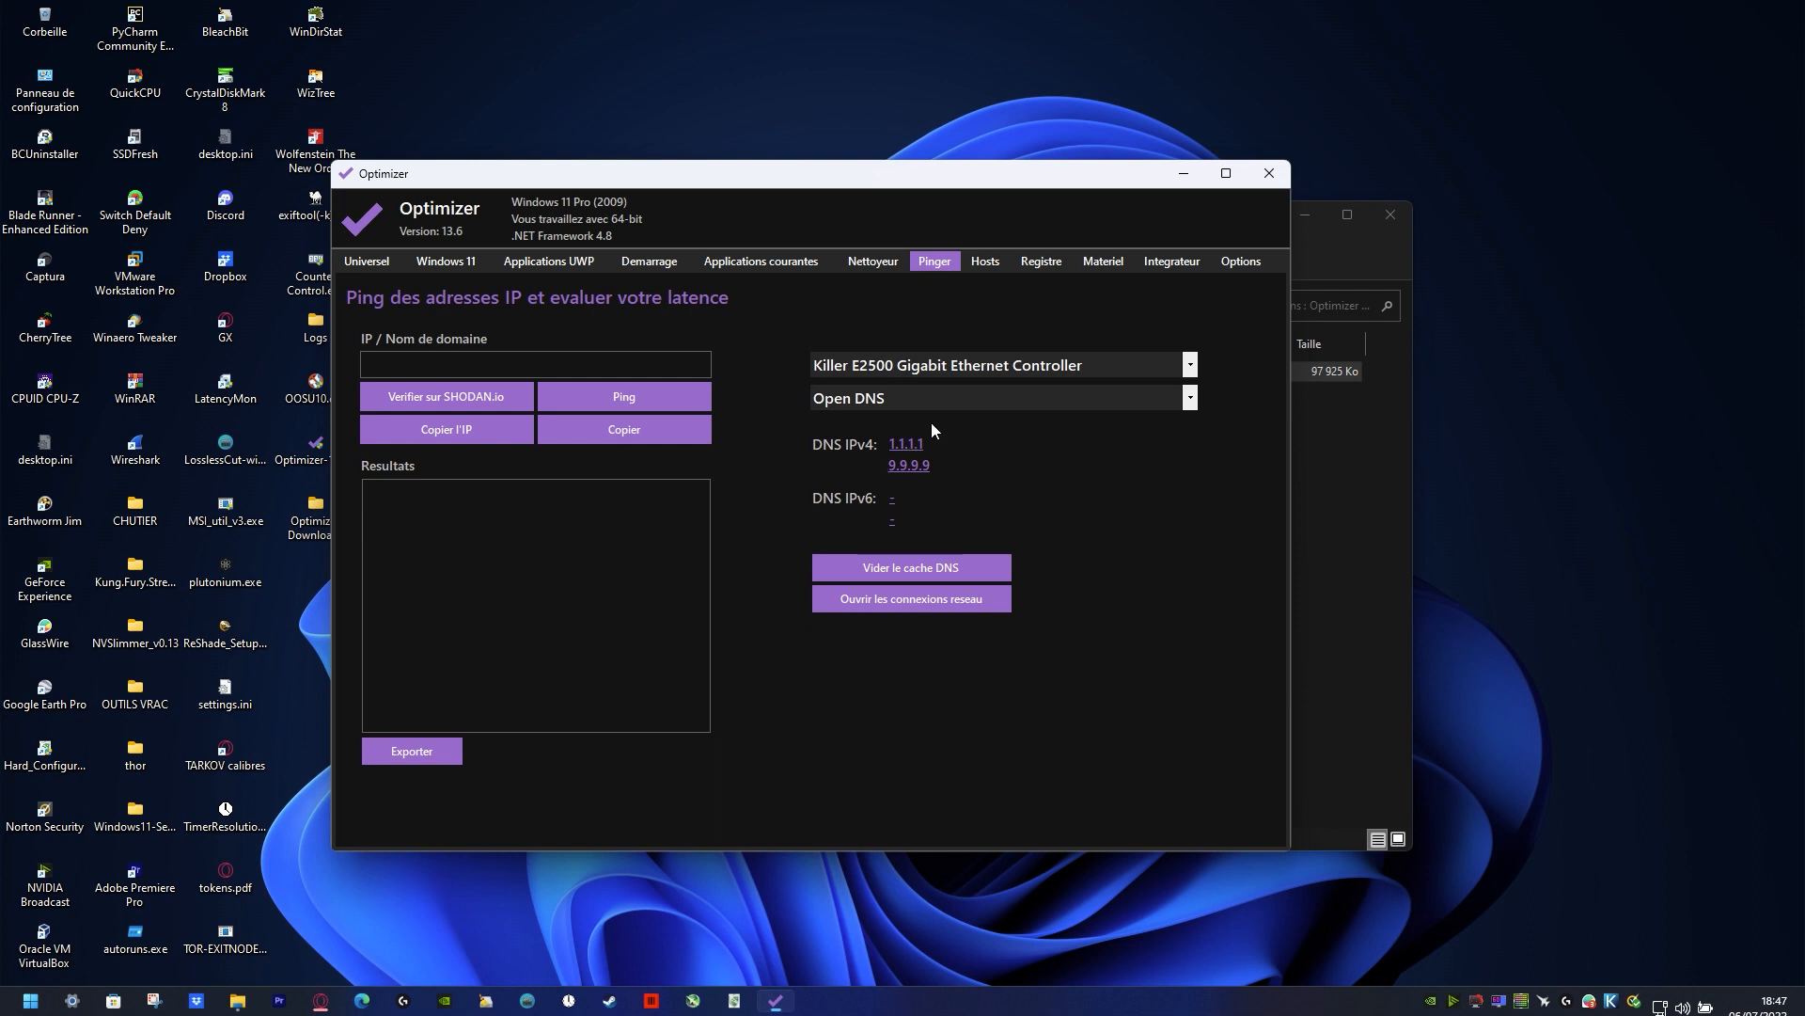
{"action": "left_click", "coordinate": [901, 401]}
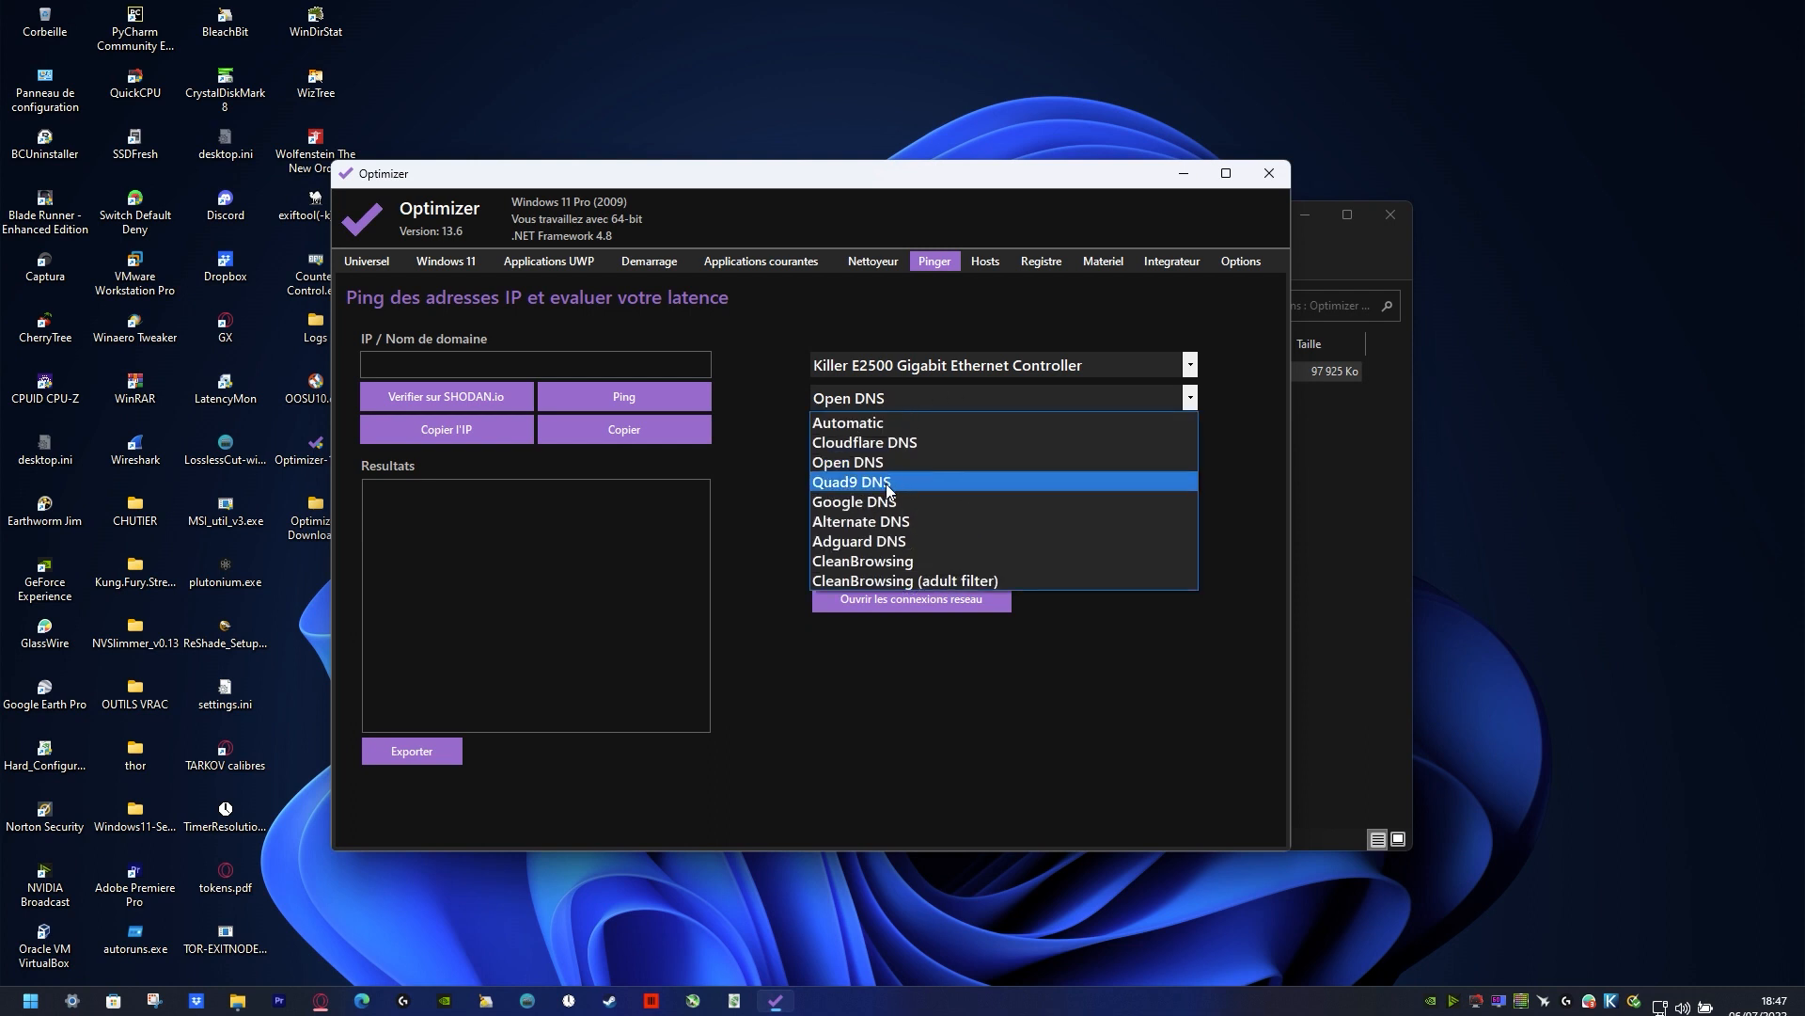
{"action": "left_click", "coordinate": [896, 462]}
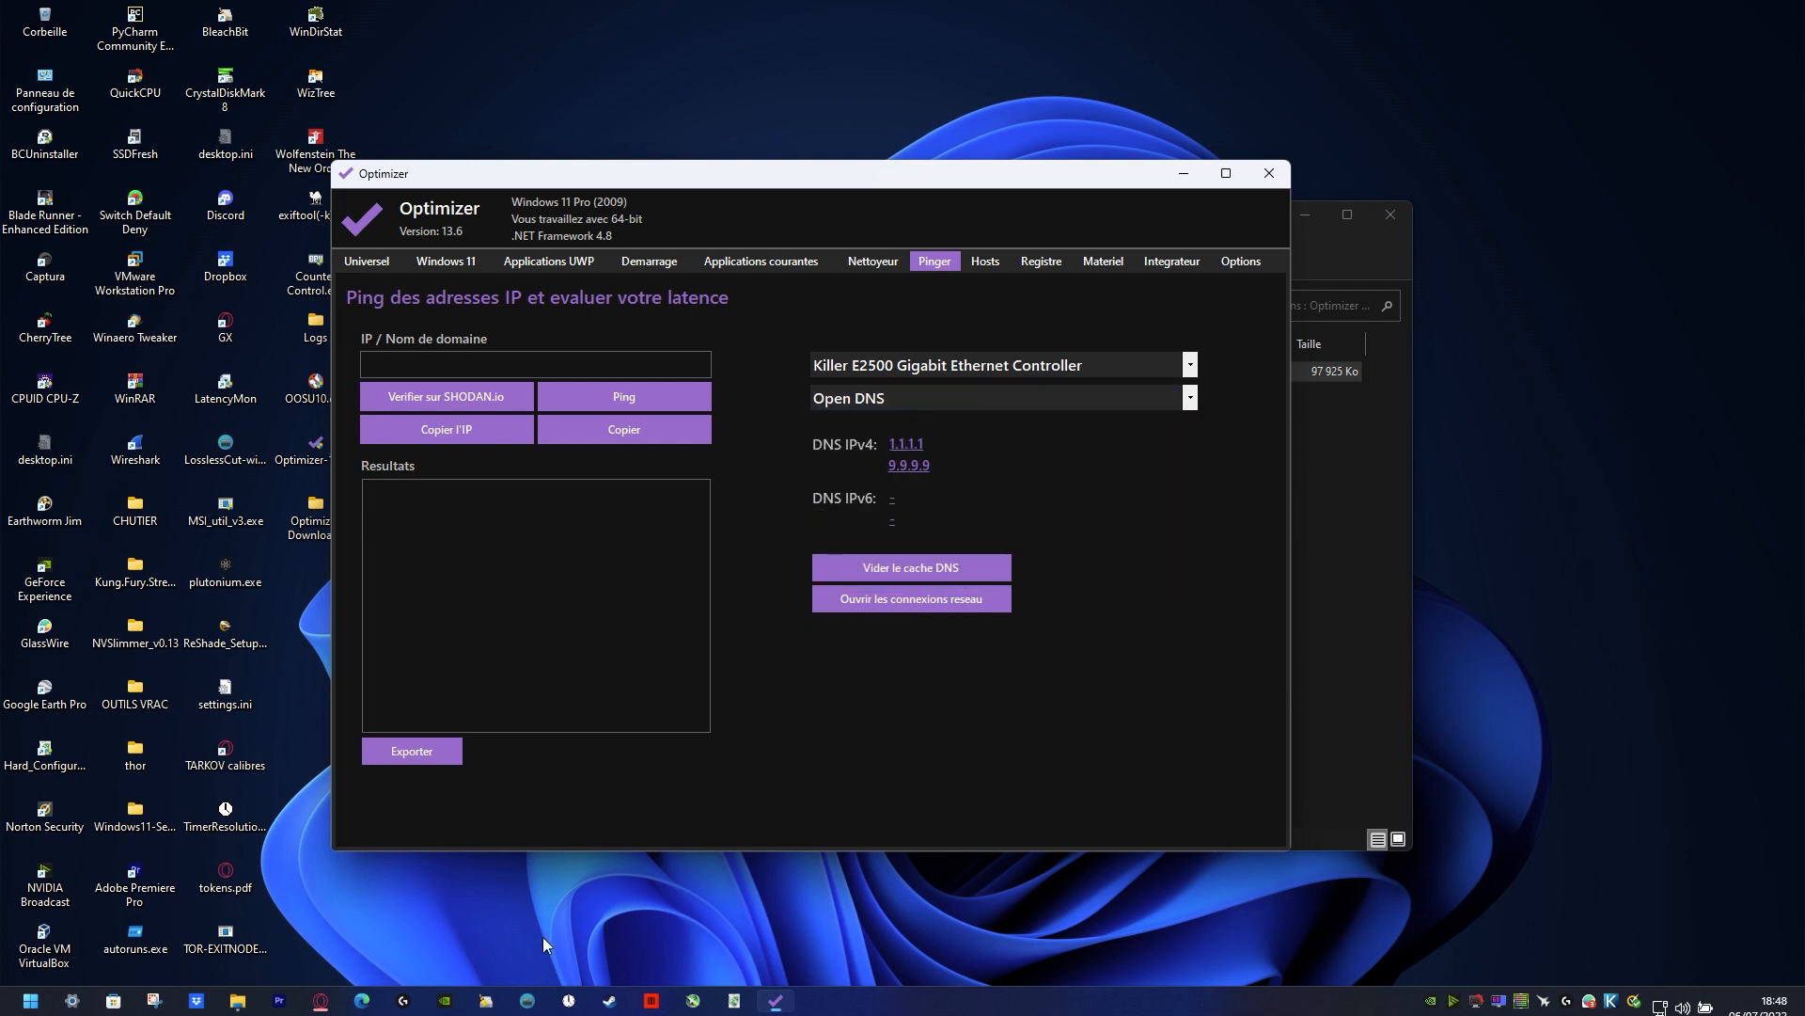
Step: Launch the Windows Terminal with administrator rights and authorize the elevation requests
{"action": "right_click", "coordinate": [33, 1001]}
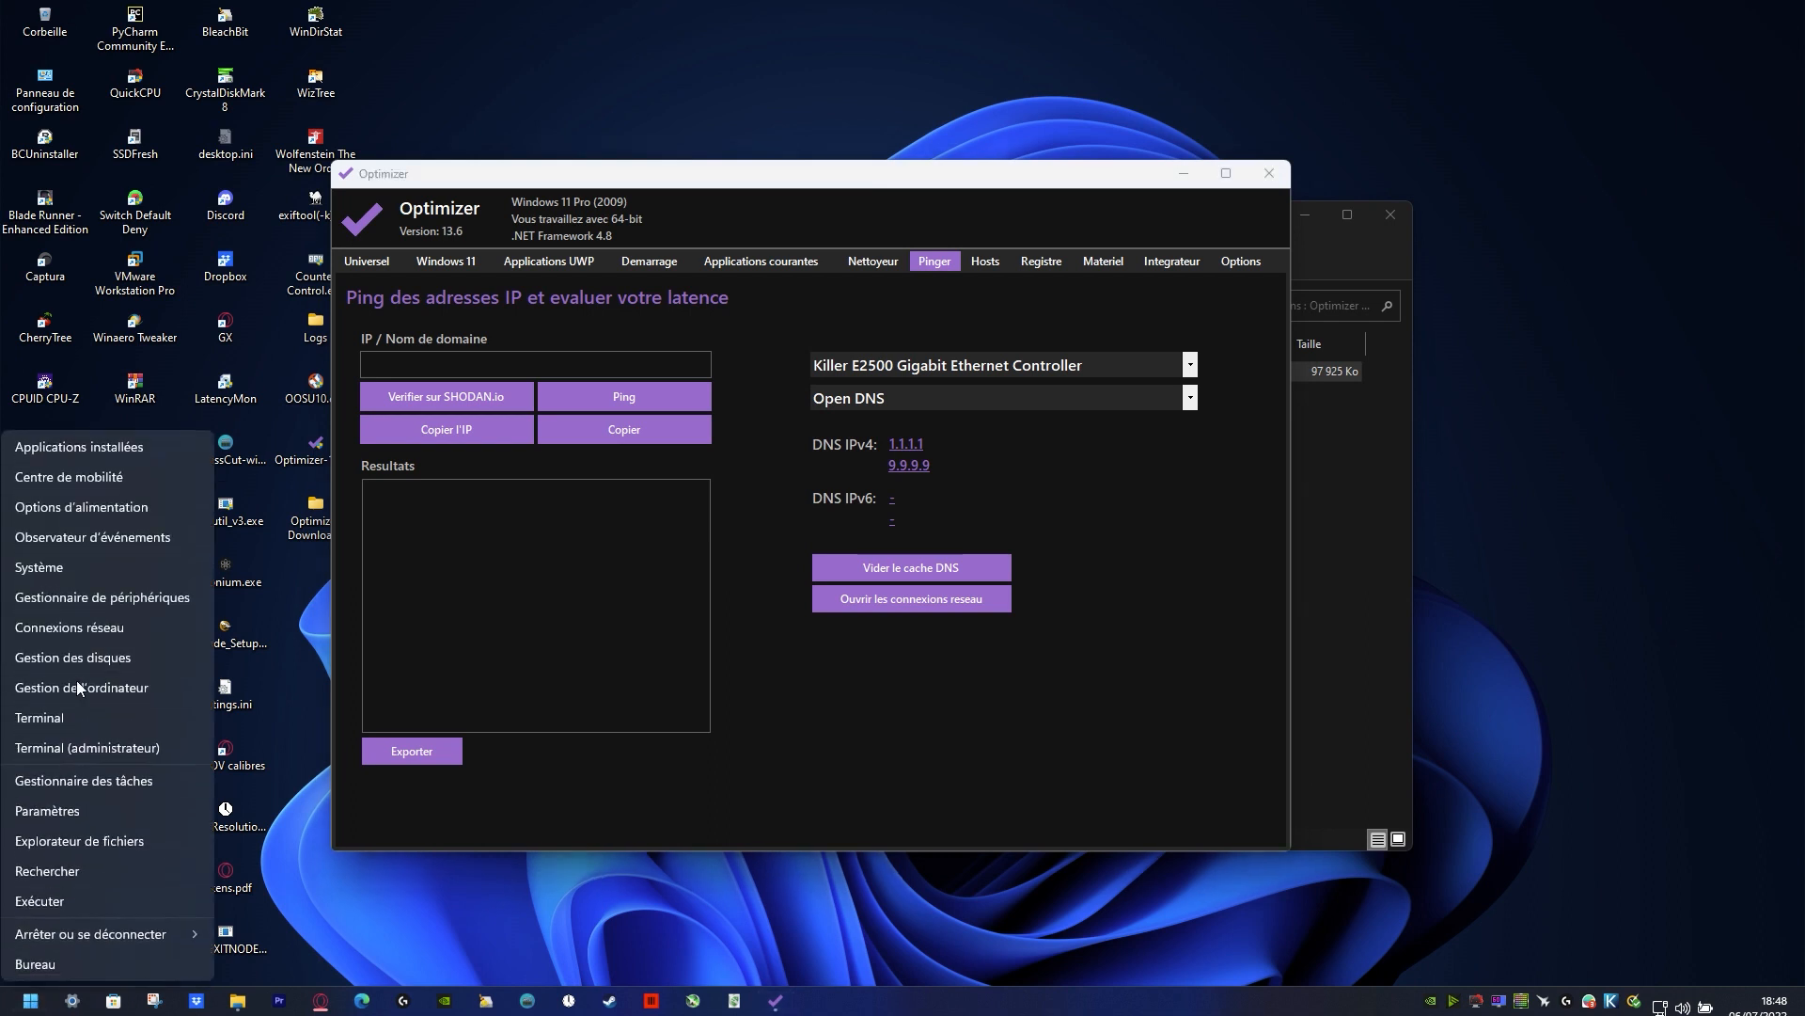
{"action": "left_click", "coordinate": [88, 748]}
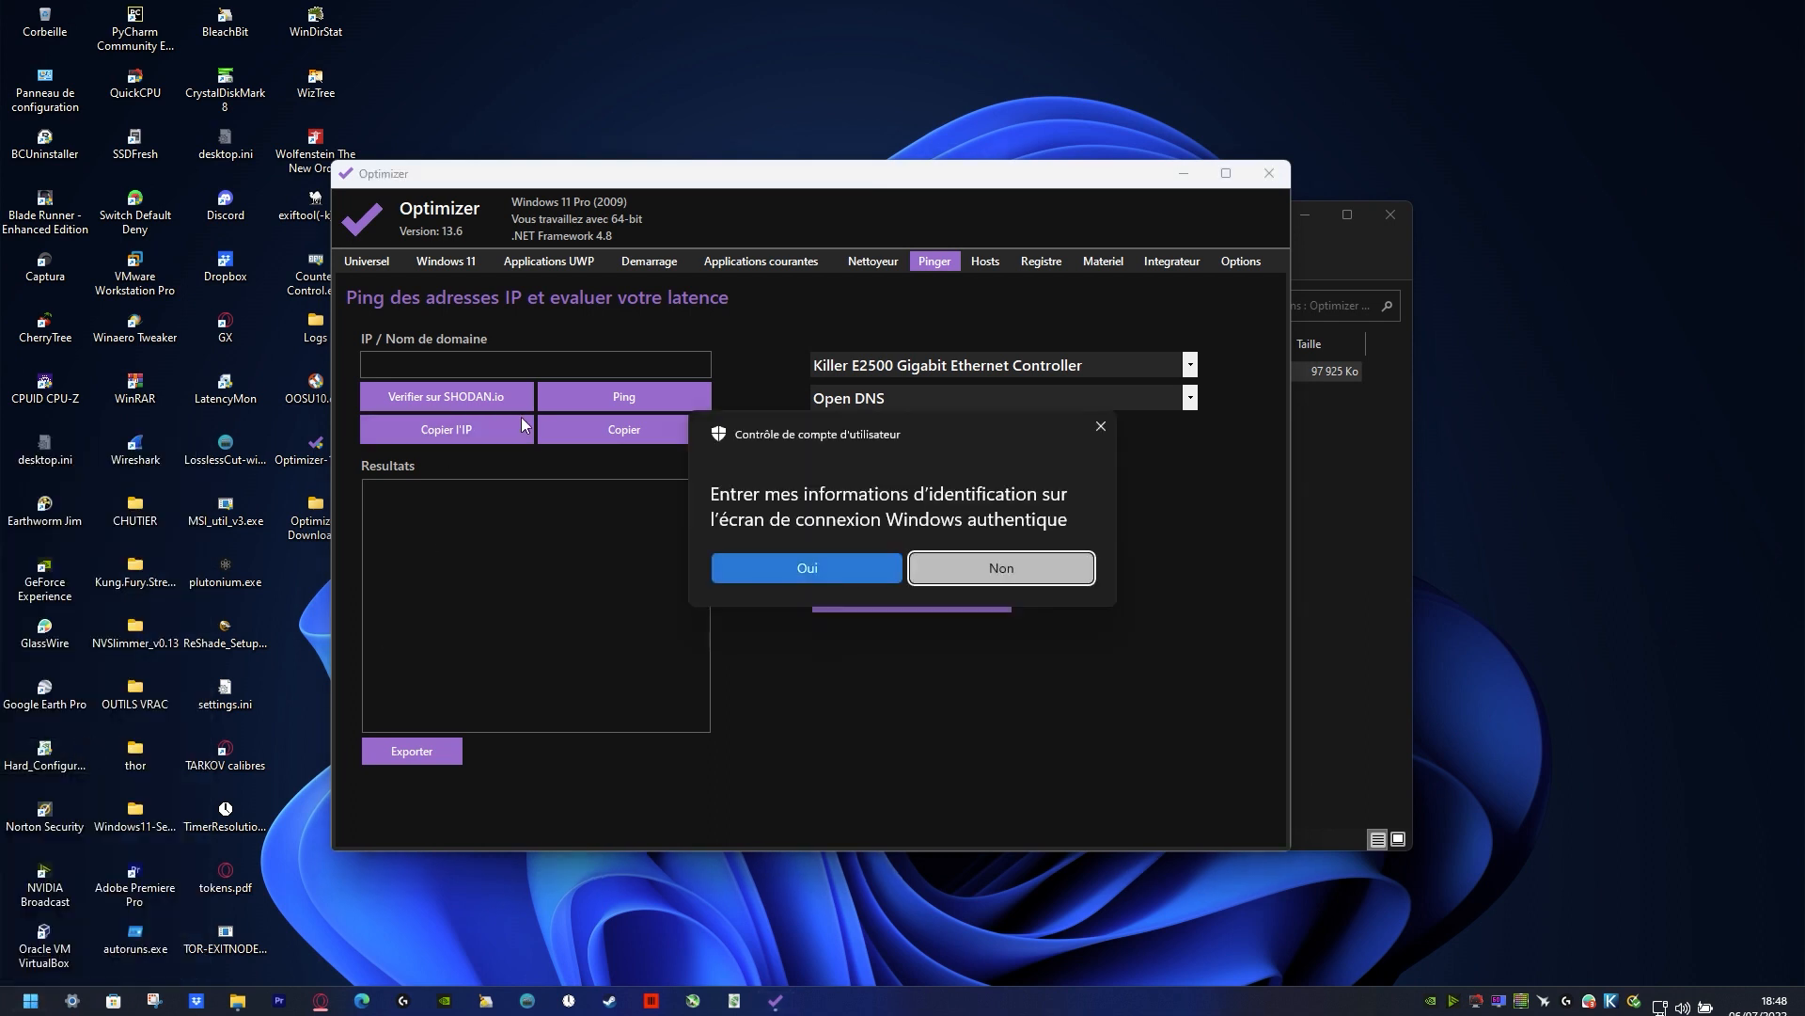
{"action": "left_click", "coordinate": [842, 578]}
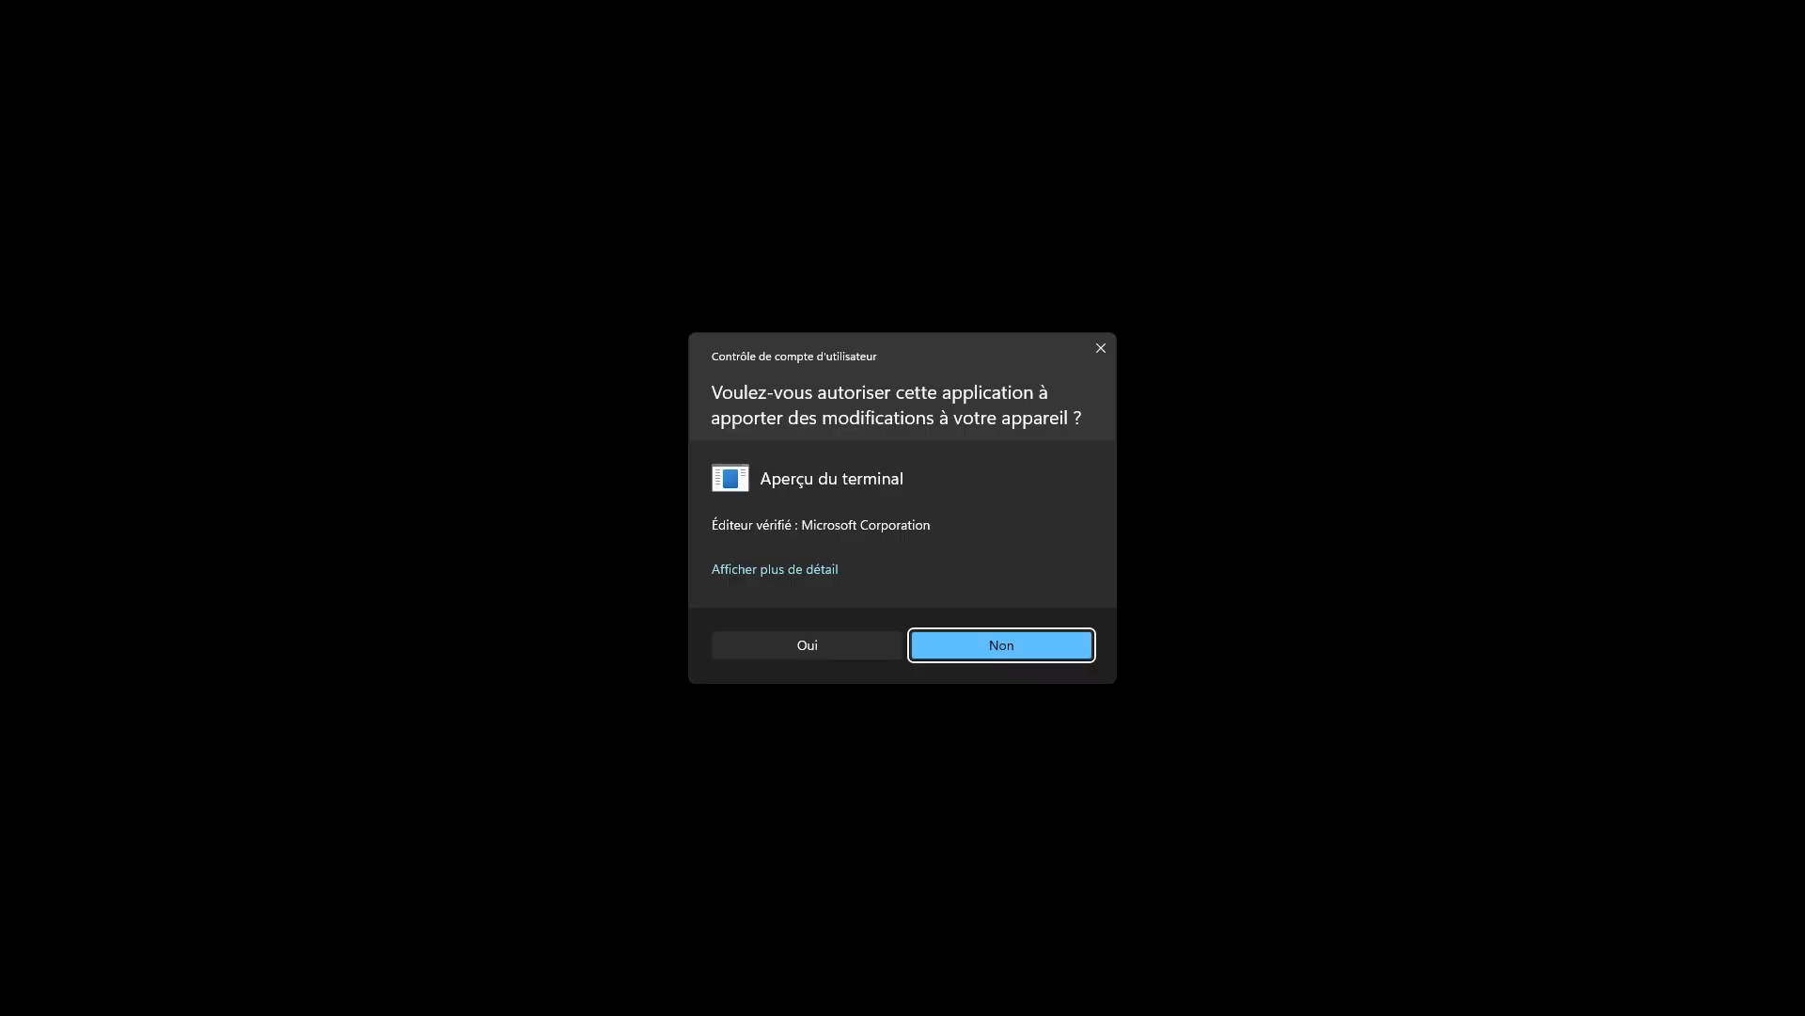
{"action": "left_click", "coordinate": [808, 645]}
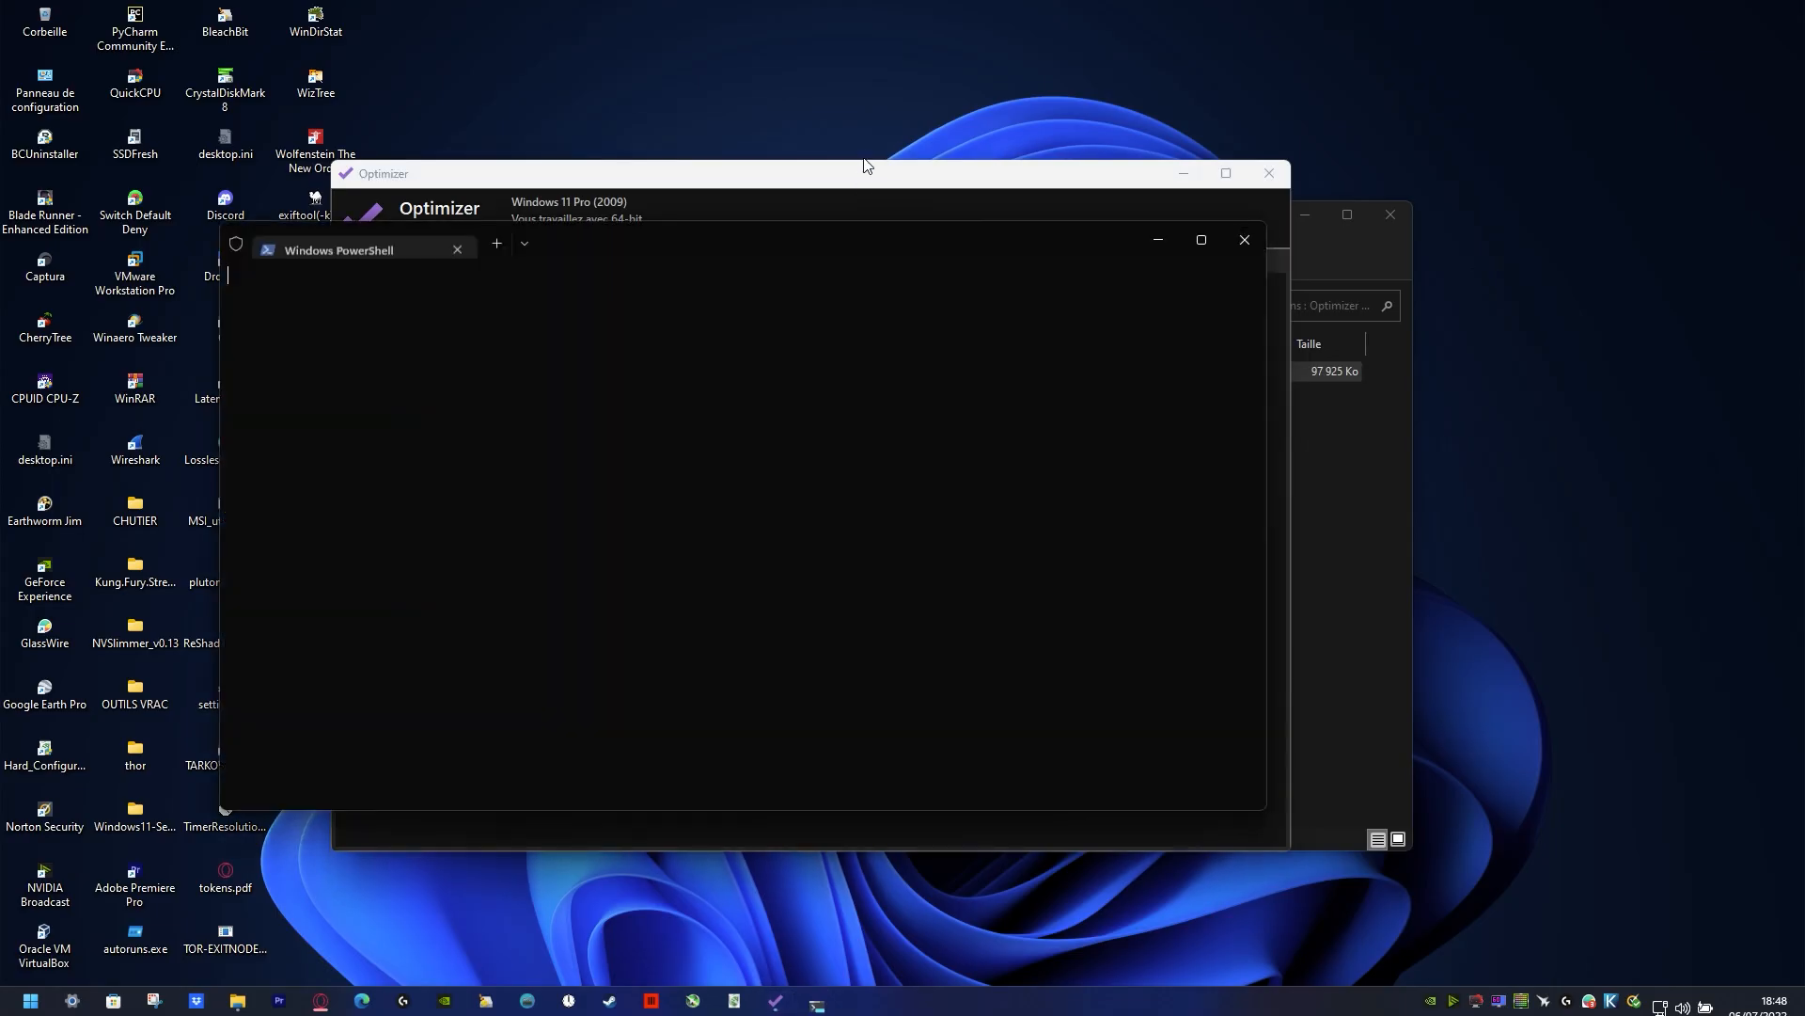
Step: Maximize the Optimizer window and place the terminal in front of it, clear of the DNS settings
{"action": "left_click_drag", "start_coordinate": [734, 226], "coordinate": [1006, 444]}
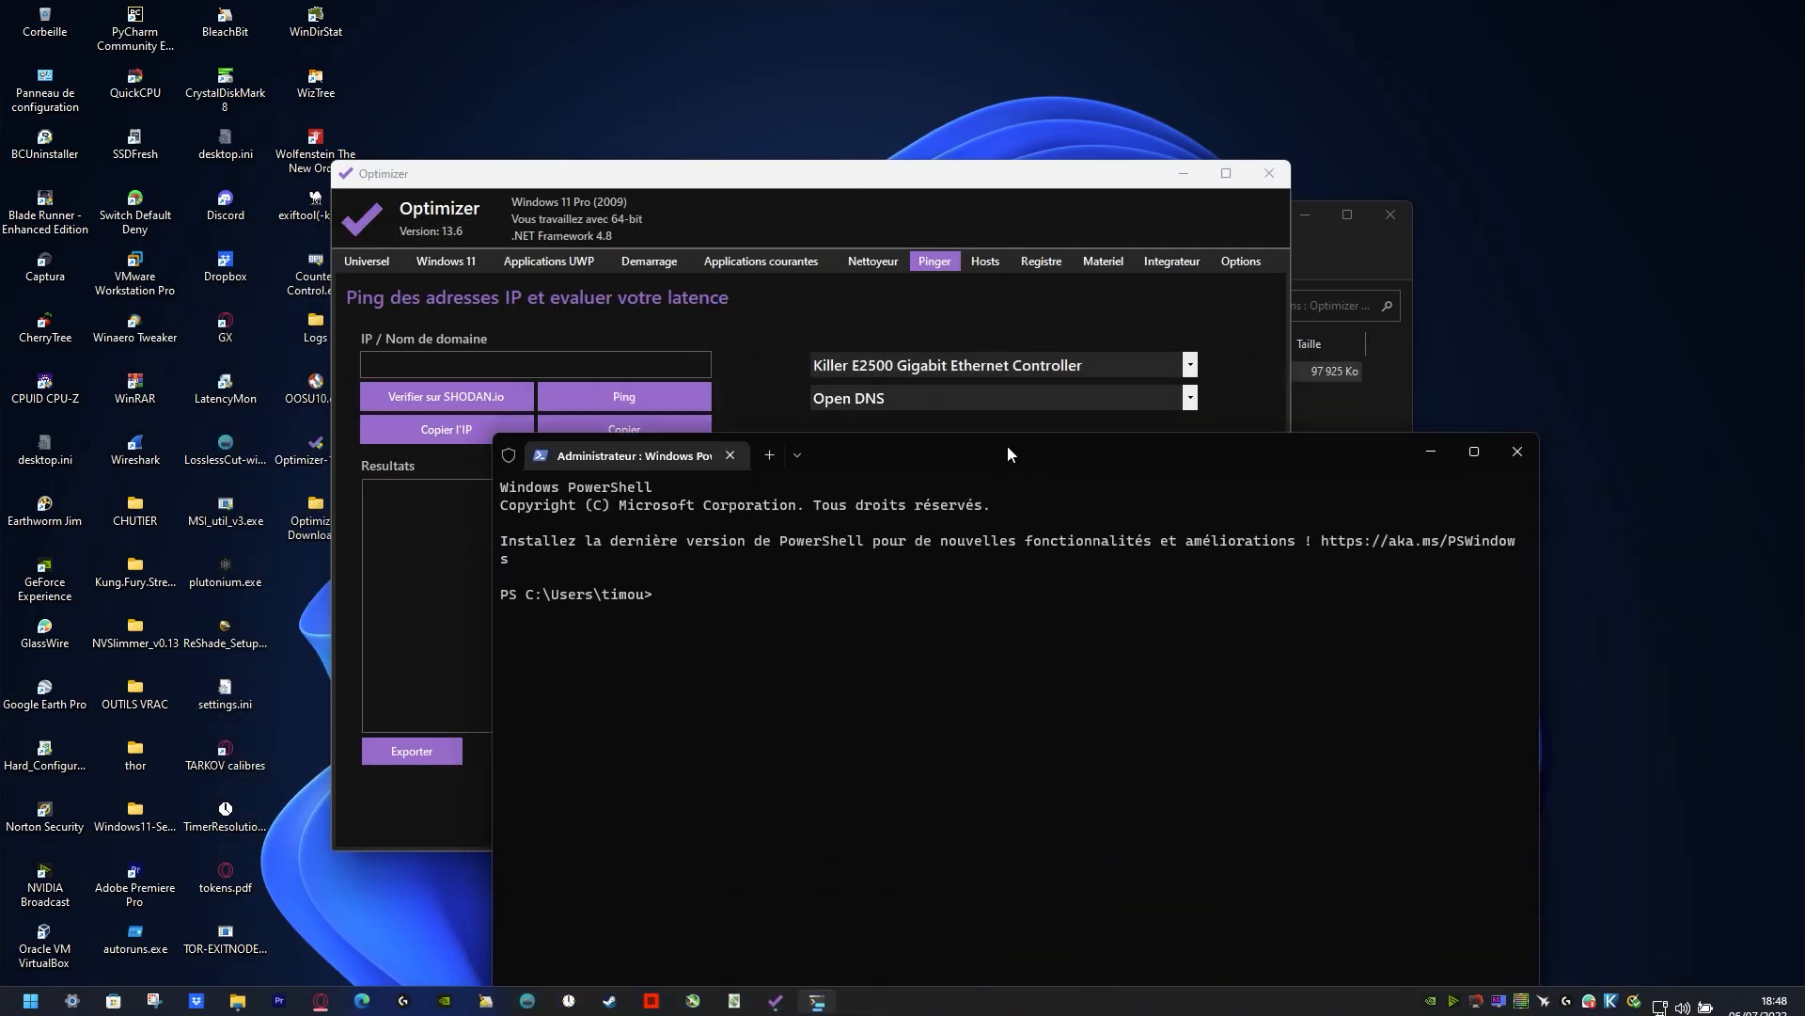
{"action": "double_click", "coordinate": [1008, 444]}
{"action": "left_click_drag", "start_coordinate": [832, 6], "coordinate": [969, 474]}
{"action": "left_click_drag", "start_coordinate": [865, 186], "coordinate": [536, 2]}
{"action": "key", "text": "alt+Tab"}
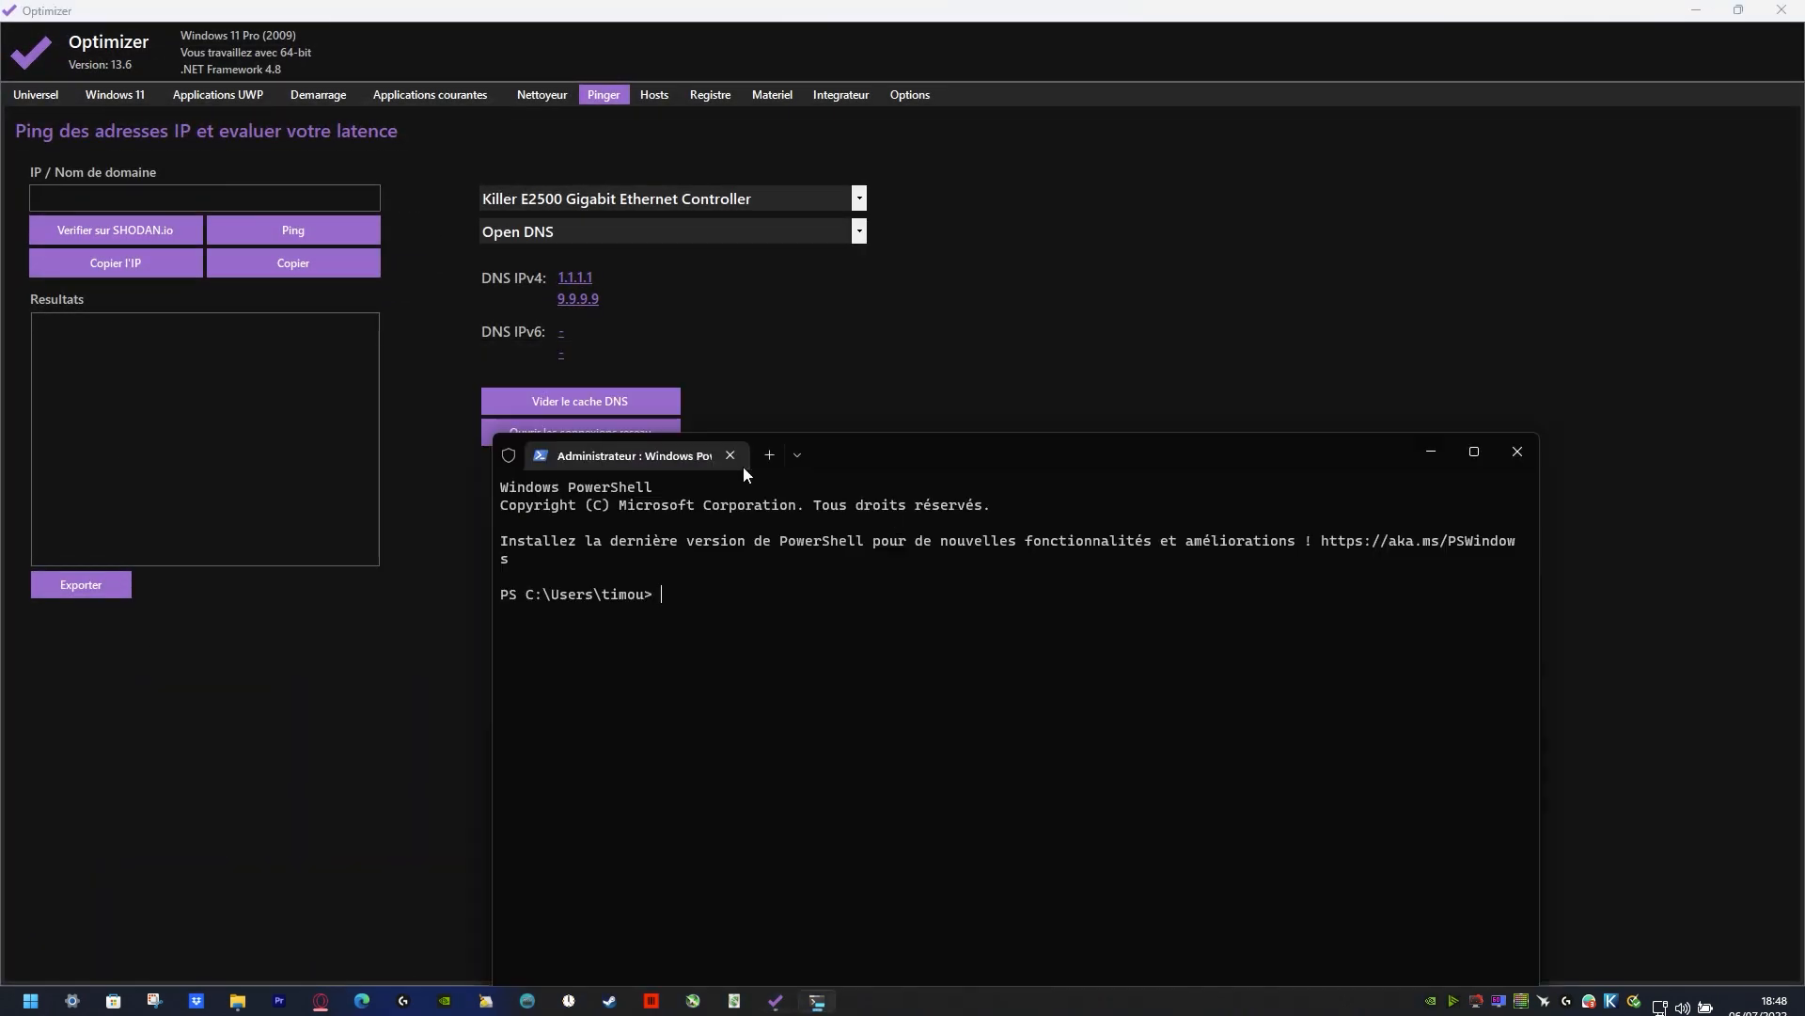
{"action": "left_click_drag", "start_coordinate": [923, 454], "coordinate": [1151, 292]}
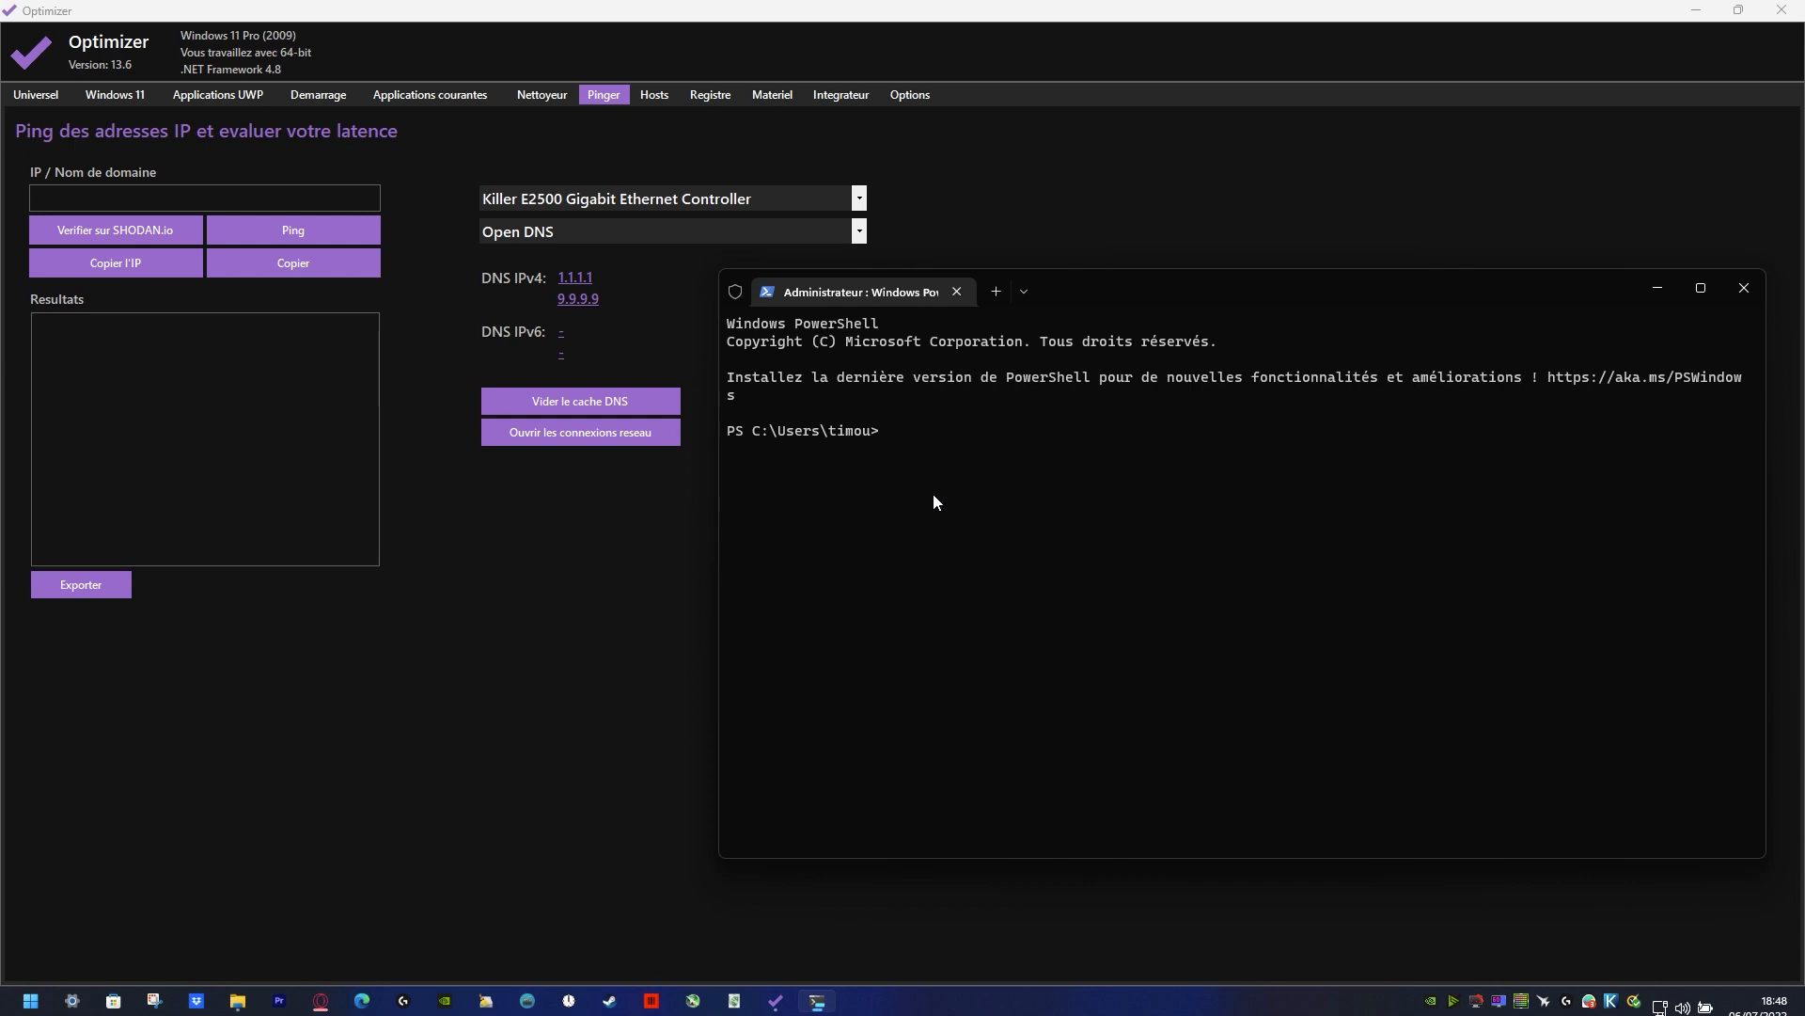
Step: Ping the DNS server 1.1.1.1 from the terminal to measure its latency
{"action": "type", "text": "ping 1.1.1.1"}
{"action": "key", "text": "Return"}
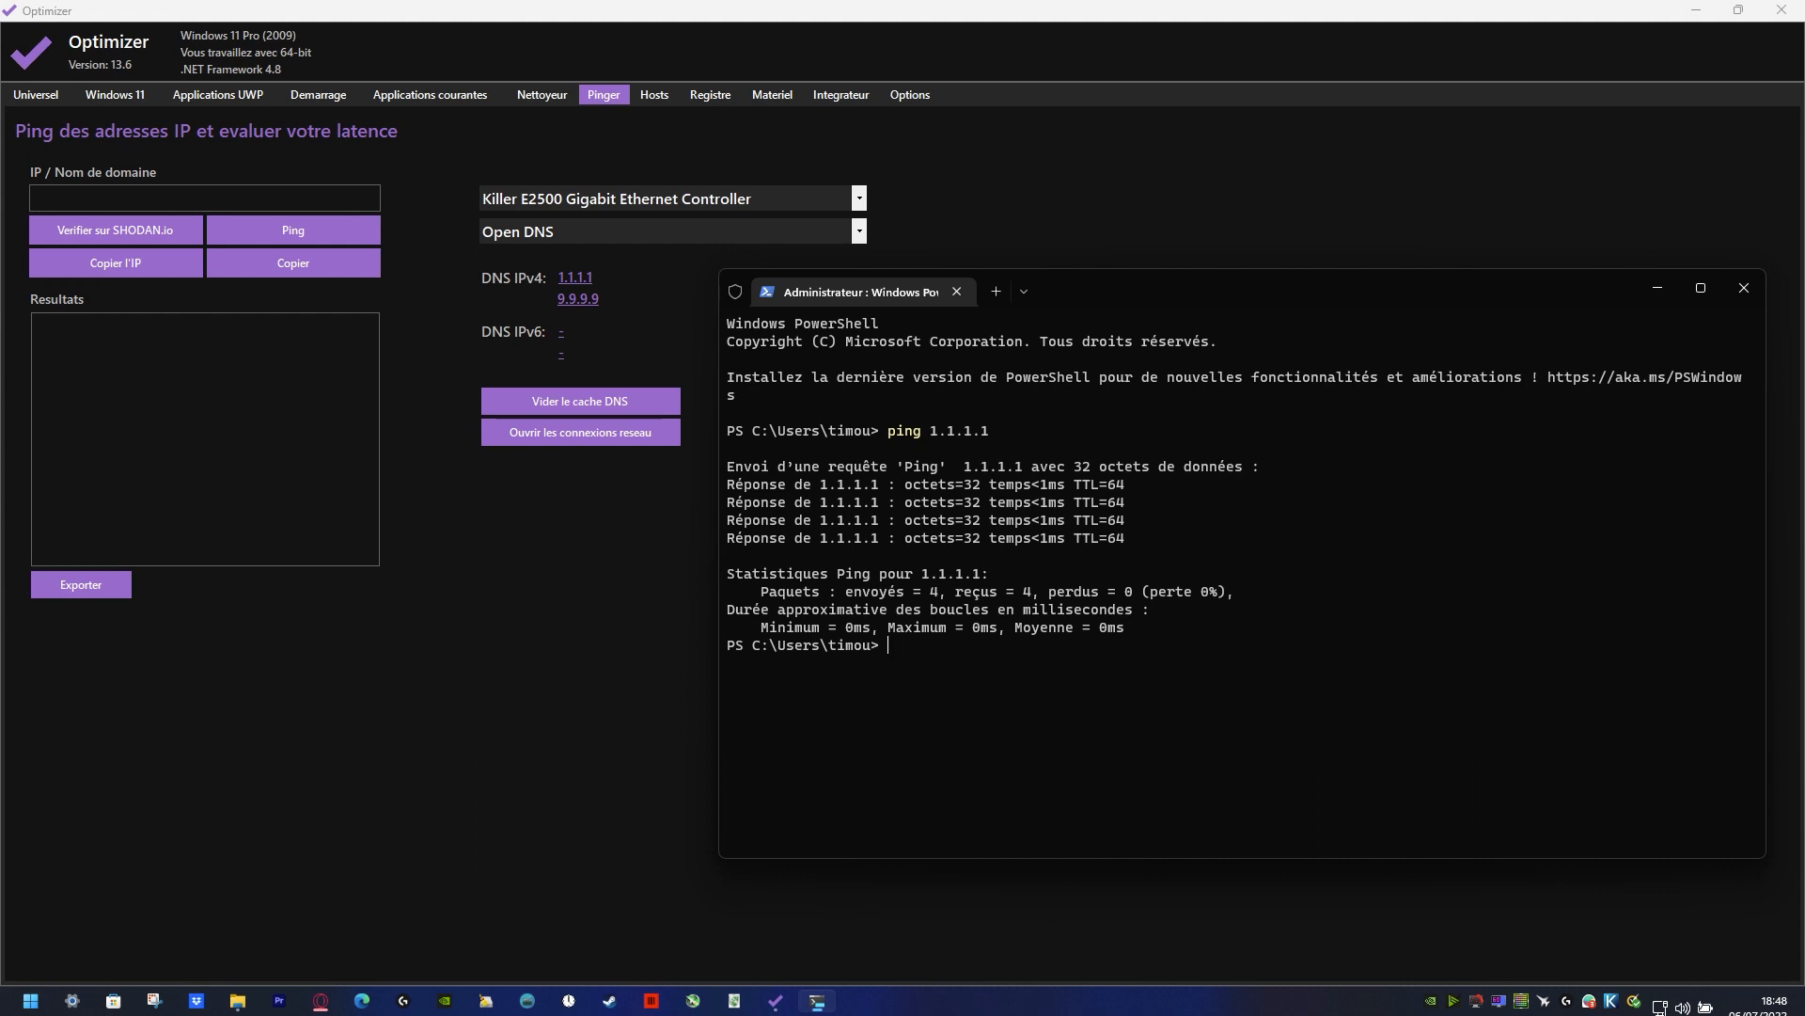
Step: Ping the DNS server 9.9.9.9 from the terminal for comparison and close the terminal
{"action": "key", "text": "Up"}
{"action": "key", "text": "BackSpace"}
{"action": "key", "text": "BackSpace"}
{"action": "key", "text": "BackSpace"}
{"action": "key", "text": "BackSpace"}
{"action": "key", "text": "BackSpace"}
{"action": "key", "text": "BackSpace"}
{"action": "key", "text": "BackSpace"}
{"action": "type", "text": "9.9.9.9"}
{"action": "key", "text": "Return"}
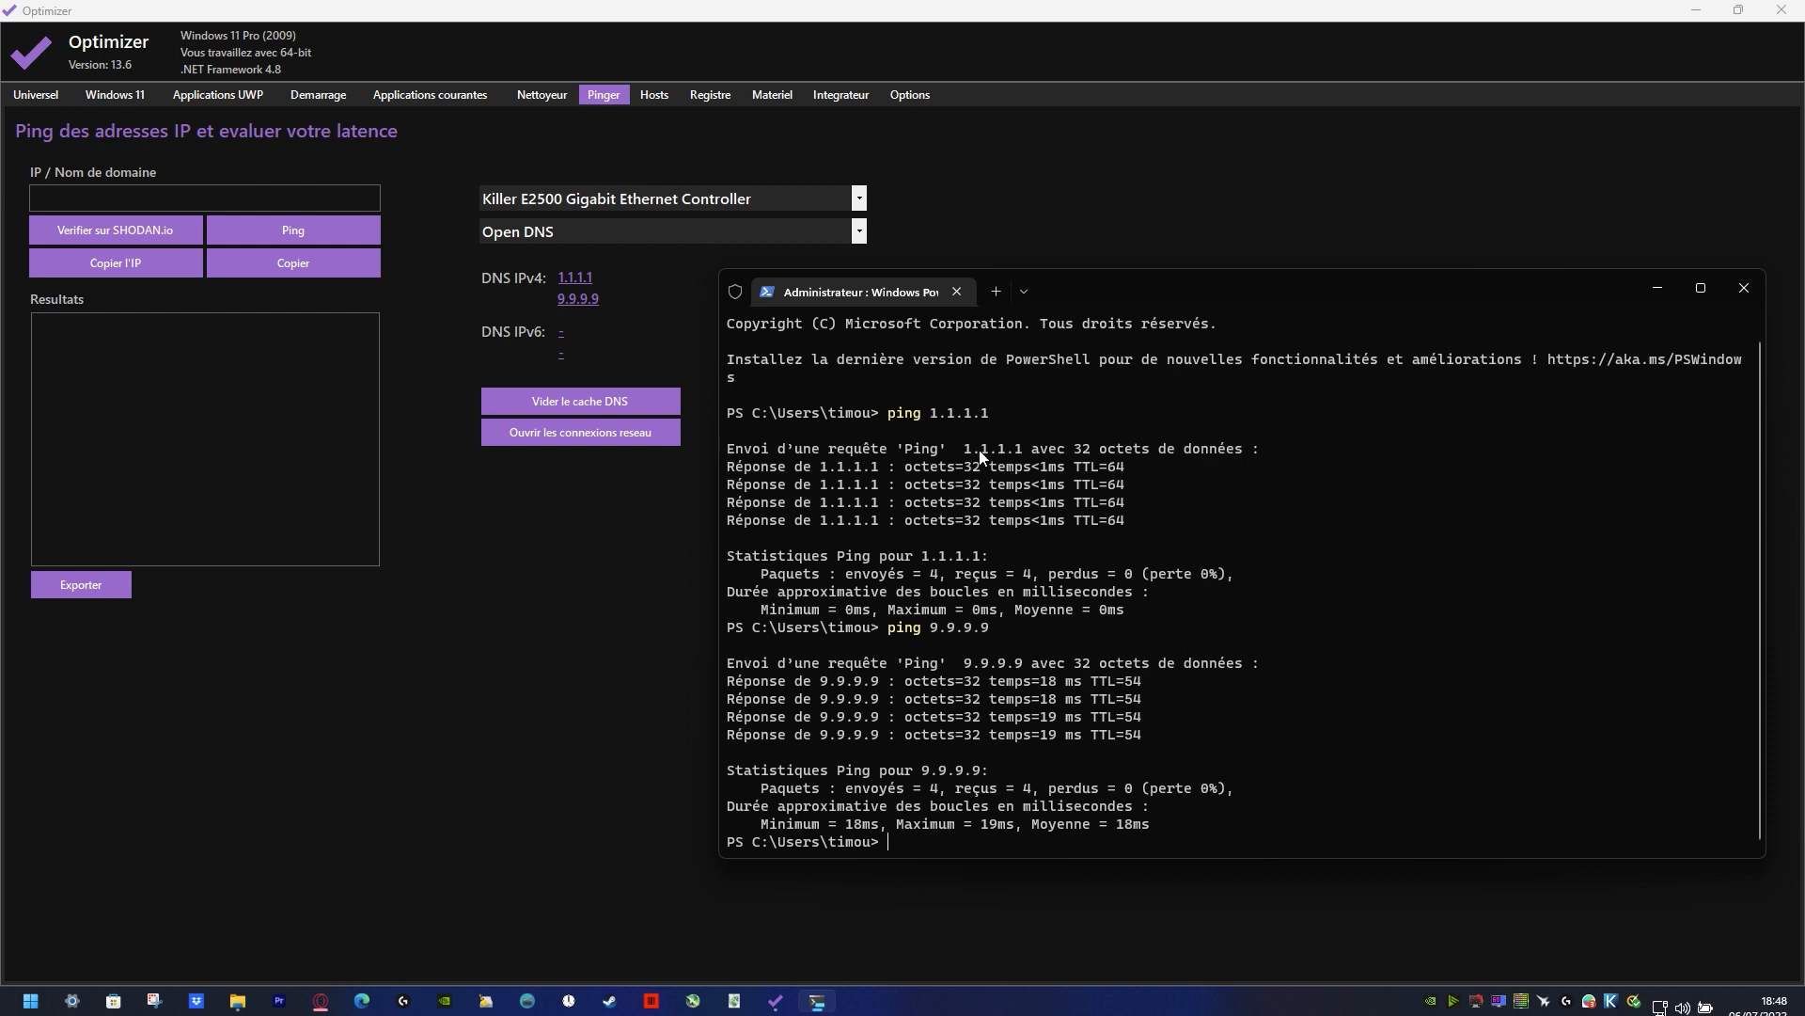
{"action": "left_click_drag", "start_coordinate": [975, 449], "coordinate": [1089, 456]}
{"action": "left_click", "coordinate": [1744, 288]}
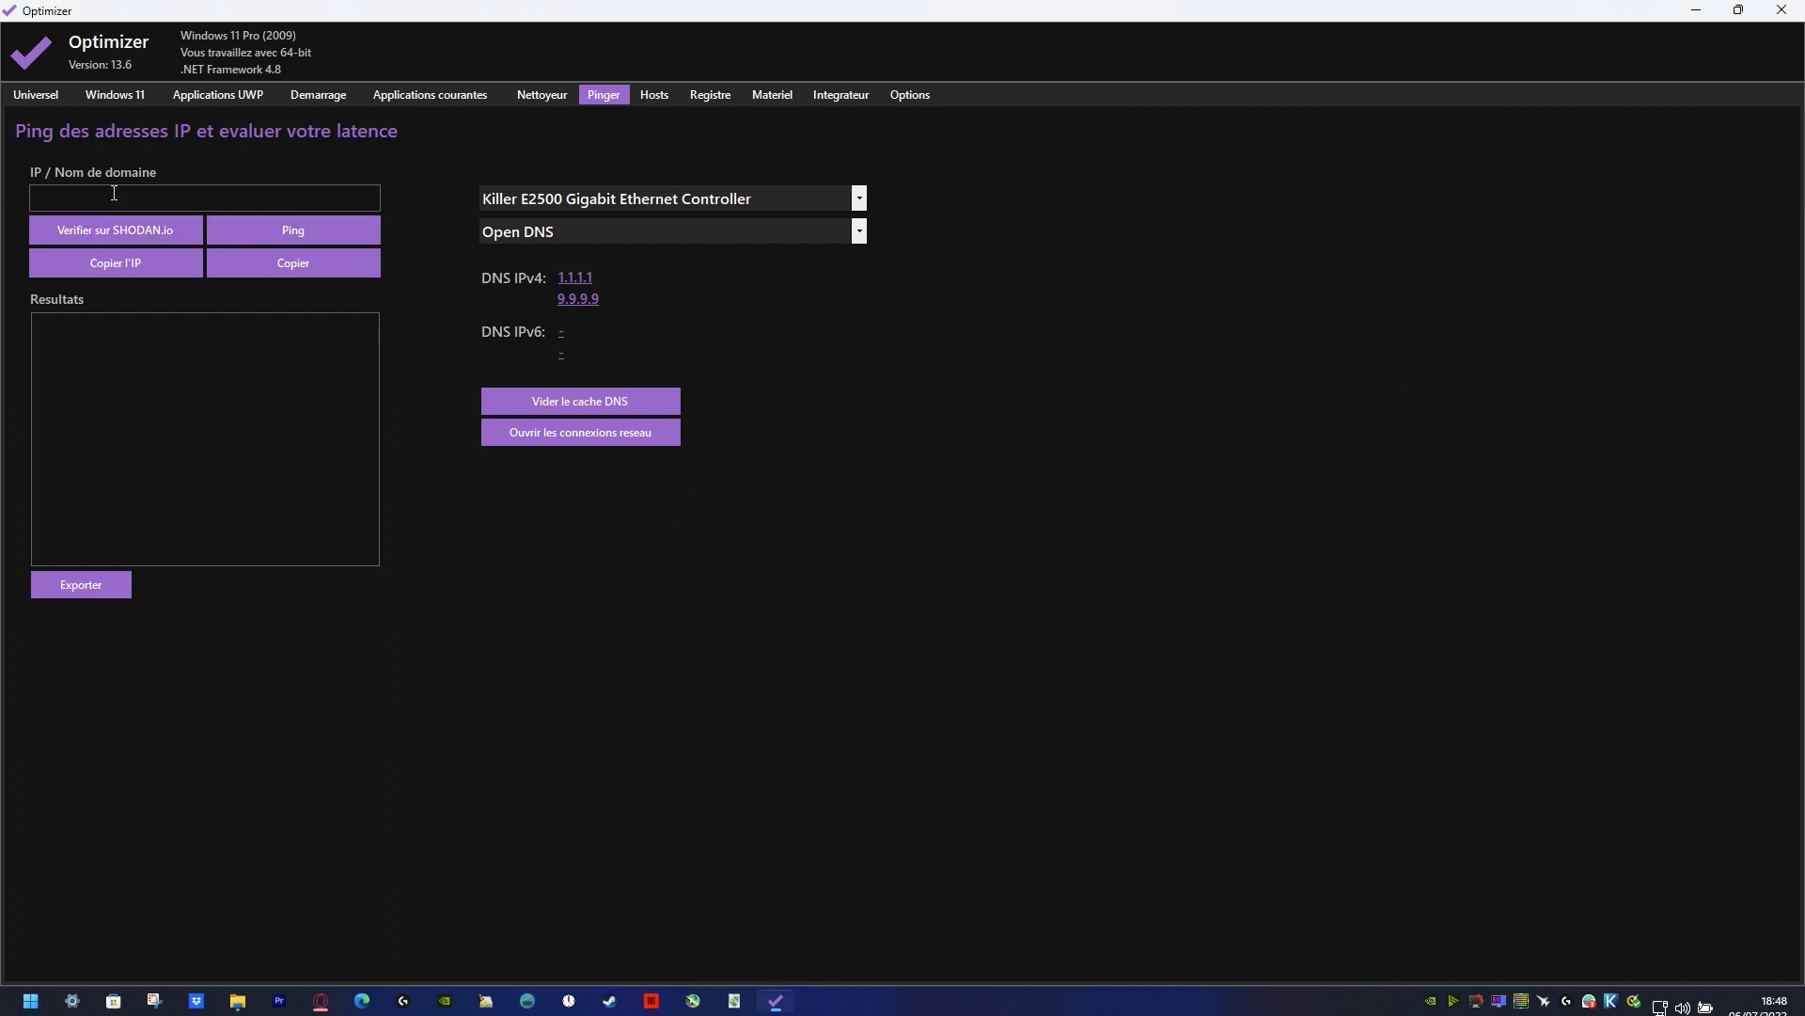
Step: Ping 1.1.1.1 with Optimizer's built-in ping tool
{"action": "type", "text": "1.1.1.1"}
{"action": "left_click", "coordinate": [260, 232]}
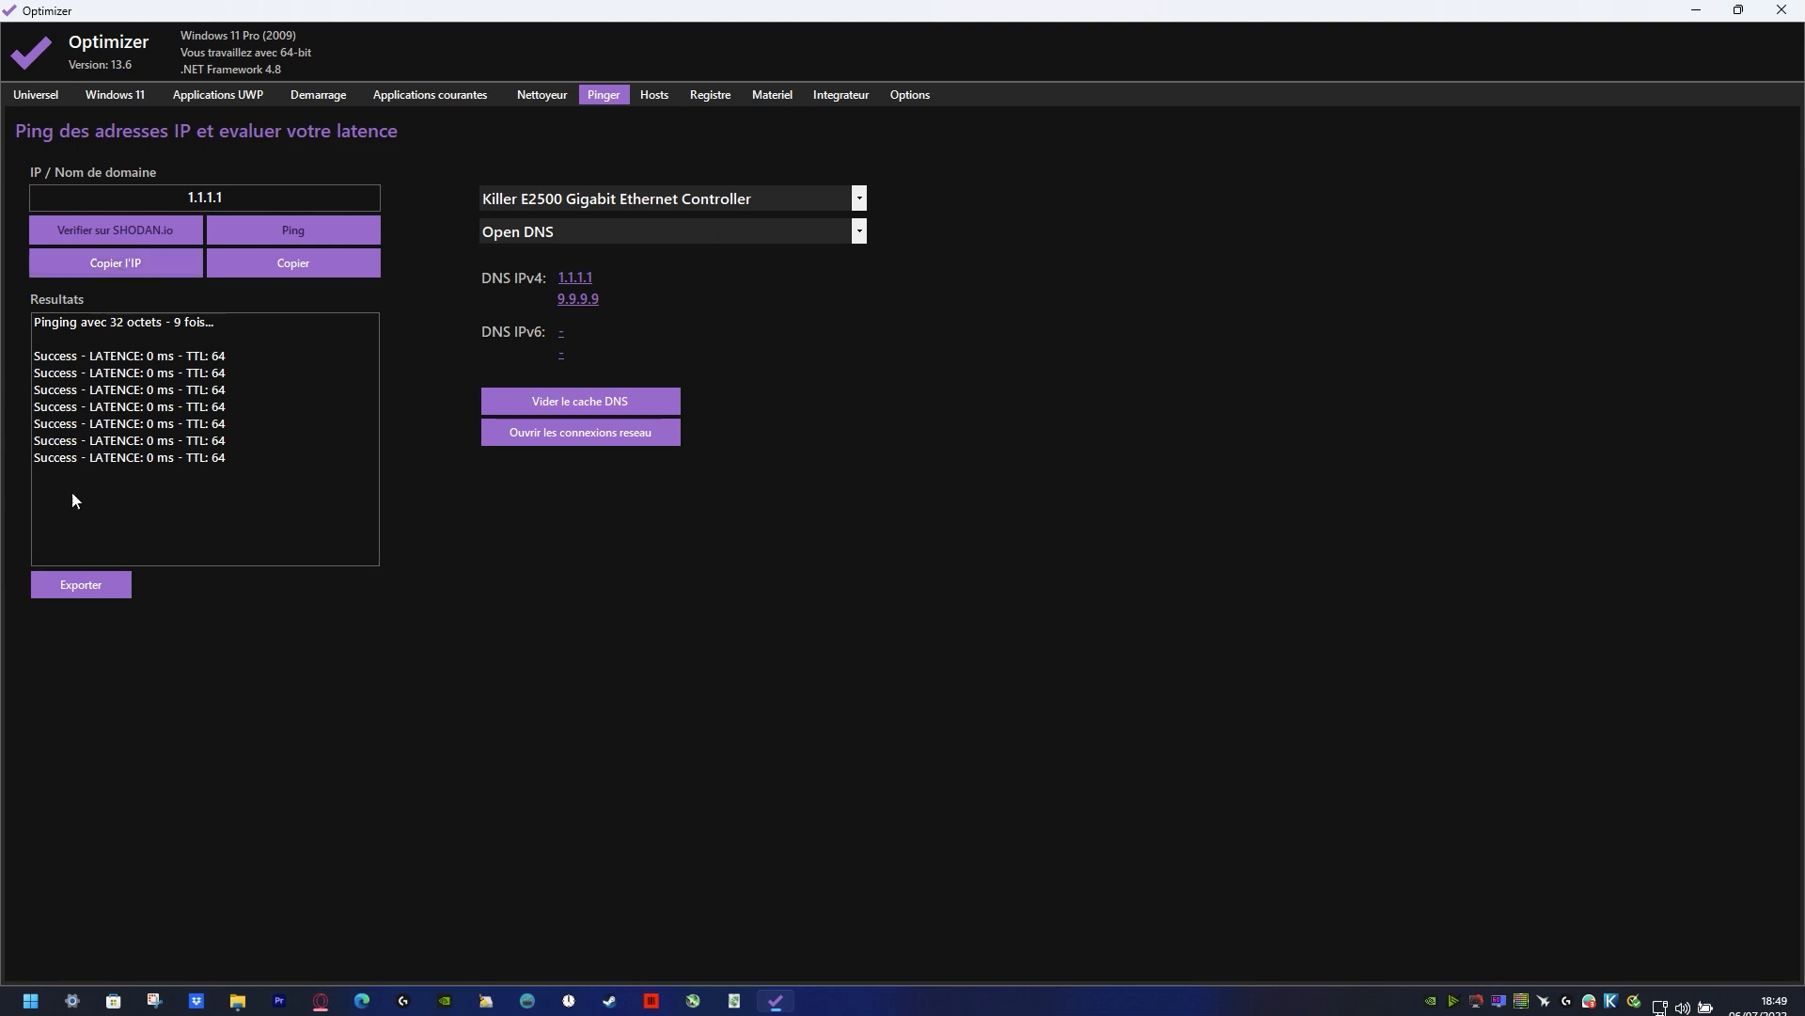
Step: Check 1.1.1.1 on SHODAN.io, examine its host information and open ports, and quit Opera
{"action": "left_click", "coordinate": [122, 227]}
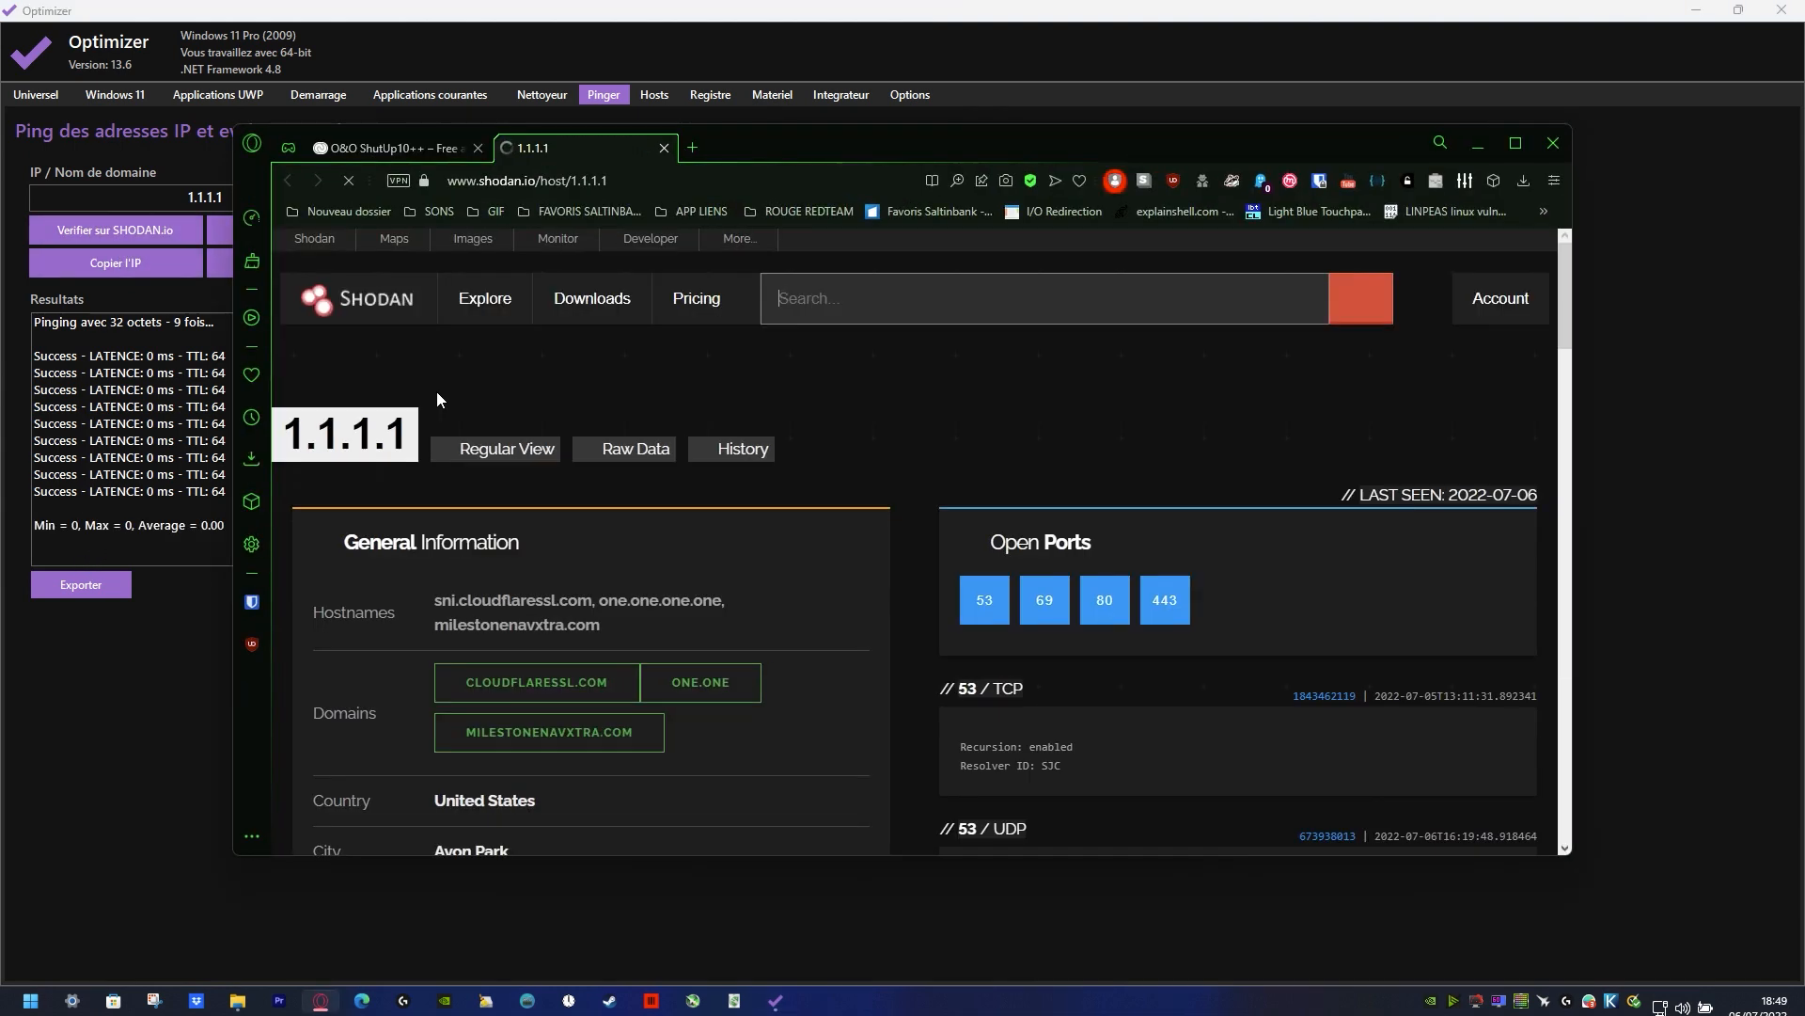
{"action": "scroll", "coordinate": [738, 610], "scroll_direction": "down", "scroll_amount": 4}
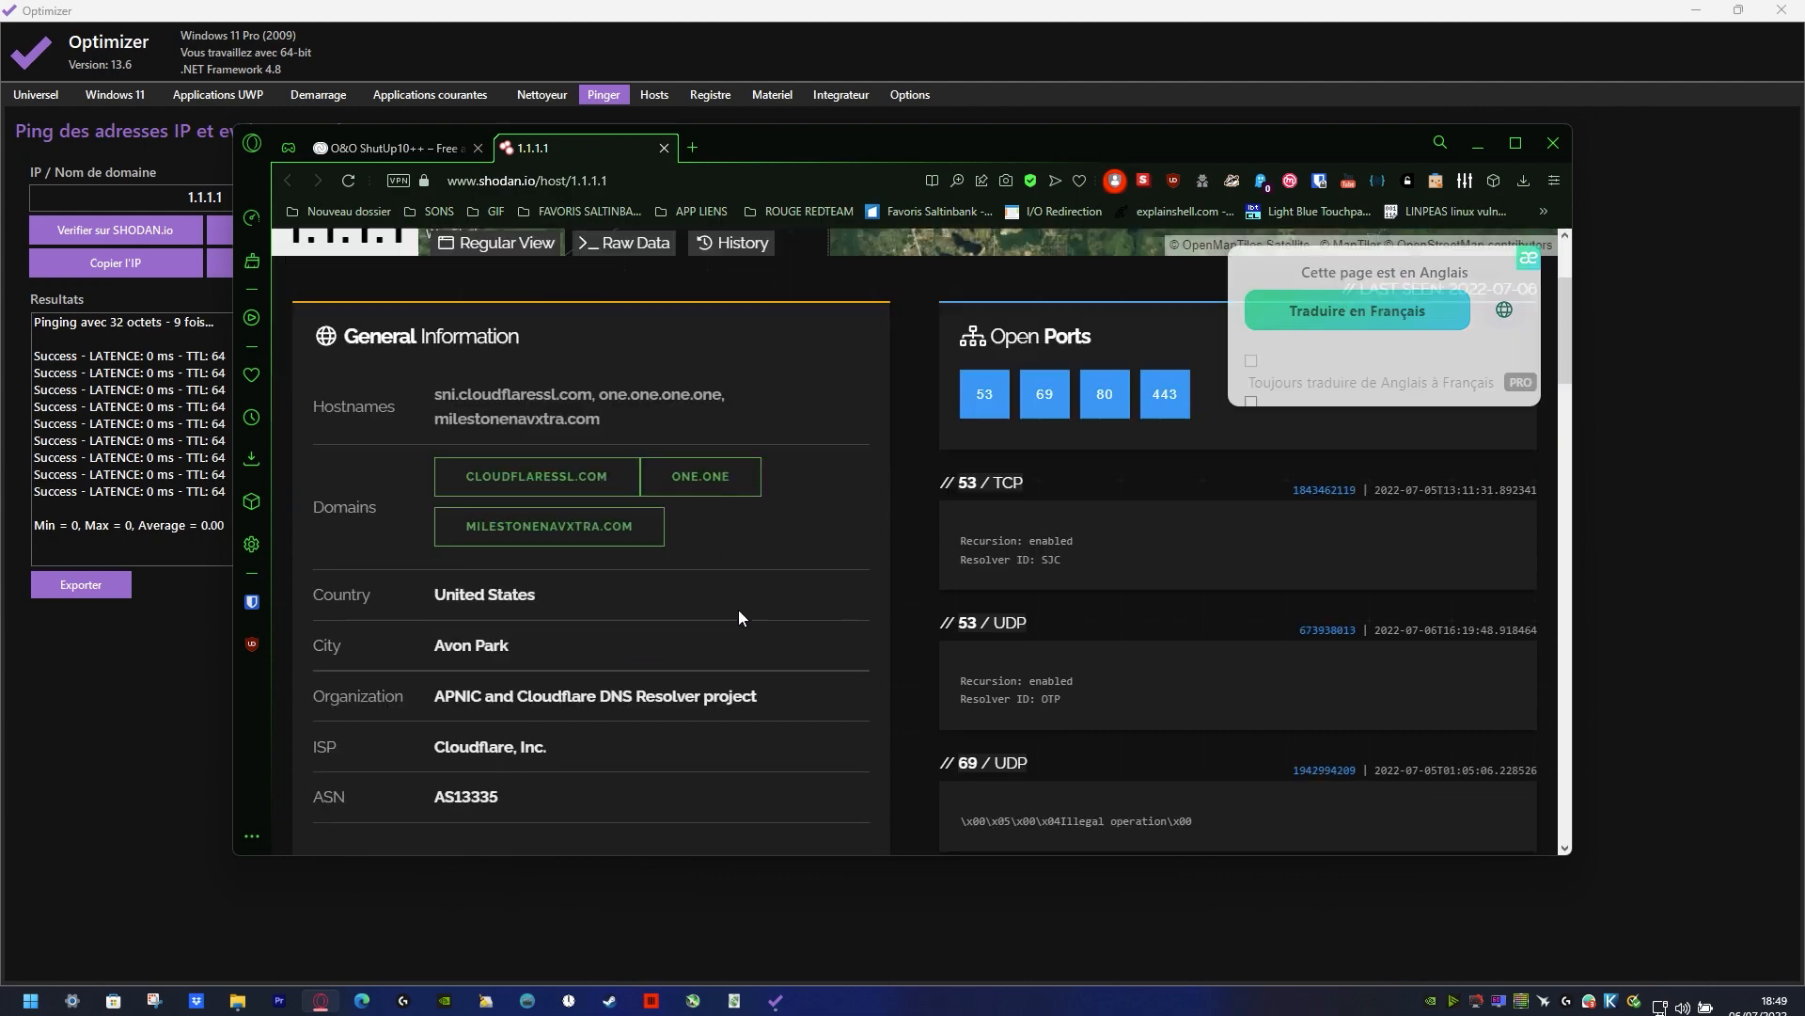
{"action": "scroll", "coordinate": [1102, 432], "scroll_direction": "down", "scroll_amount": 8}
{"action": "scroll", "coordinate": [1103, 488], "scroll_direction": "down", "scroll_amount": 15}
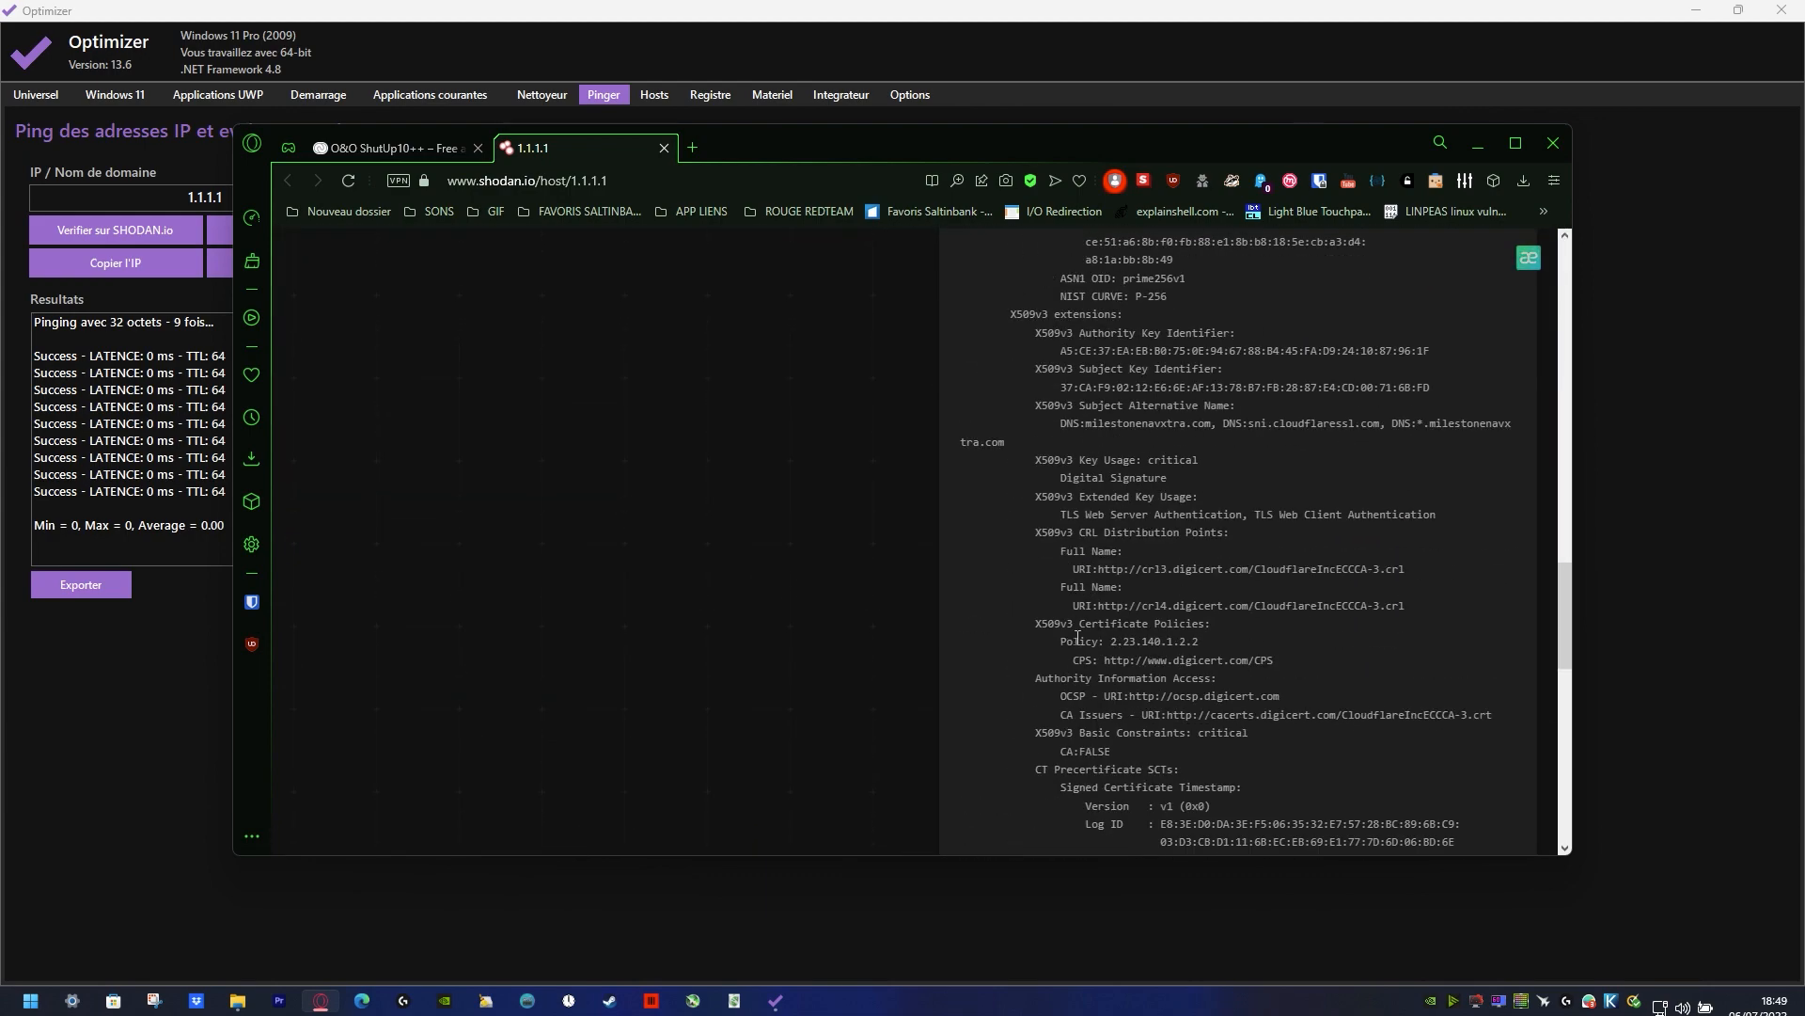
{"action": "scroll", "coordinate": [1121, 718], "scroll_direction": "up", "scroll_amount": 4}
{"action": "scroll", "coordinate": [1159, 585], "scroll_direction": "up", "scroll_amount": 20}
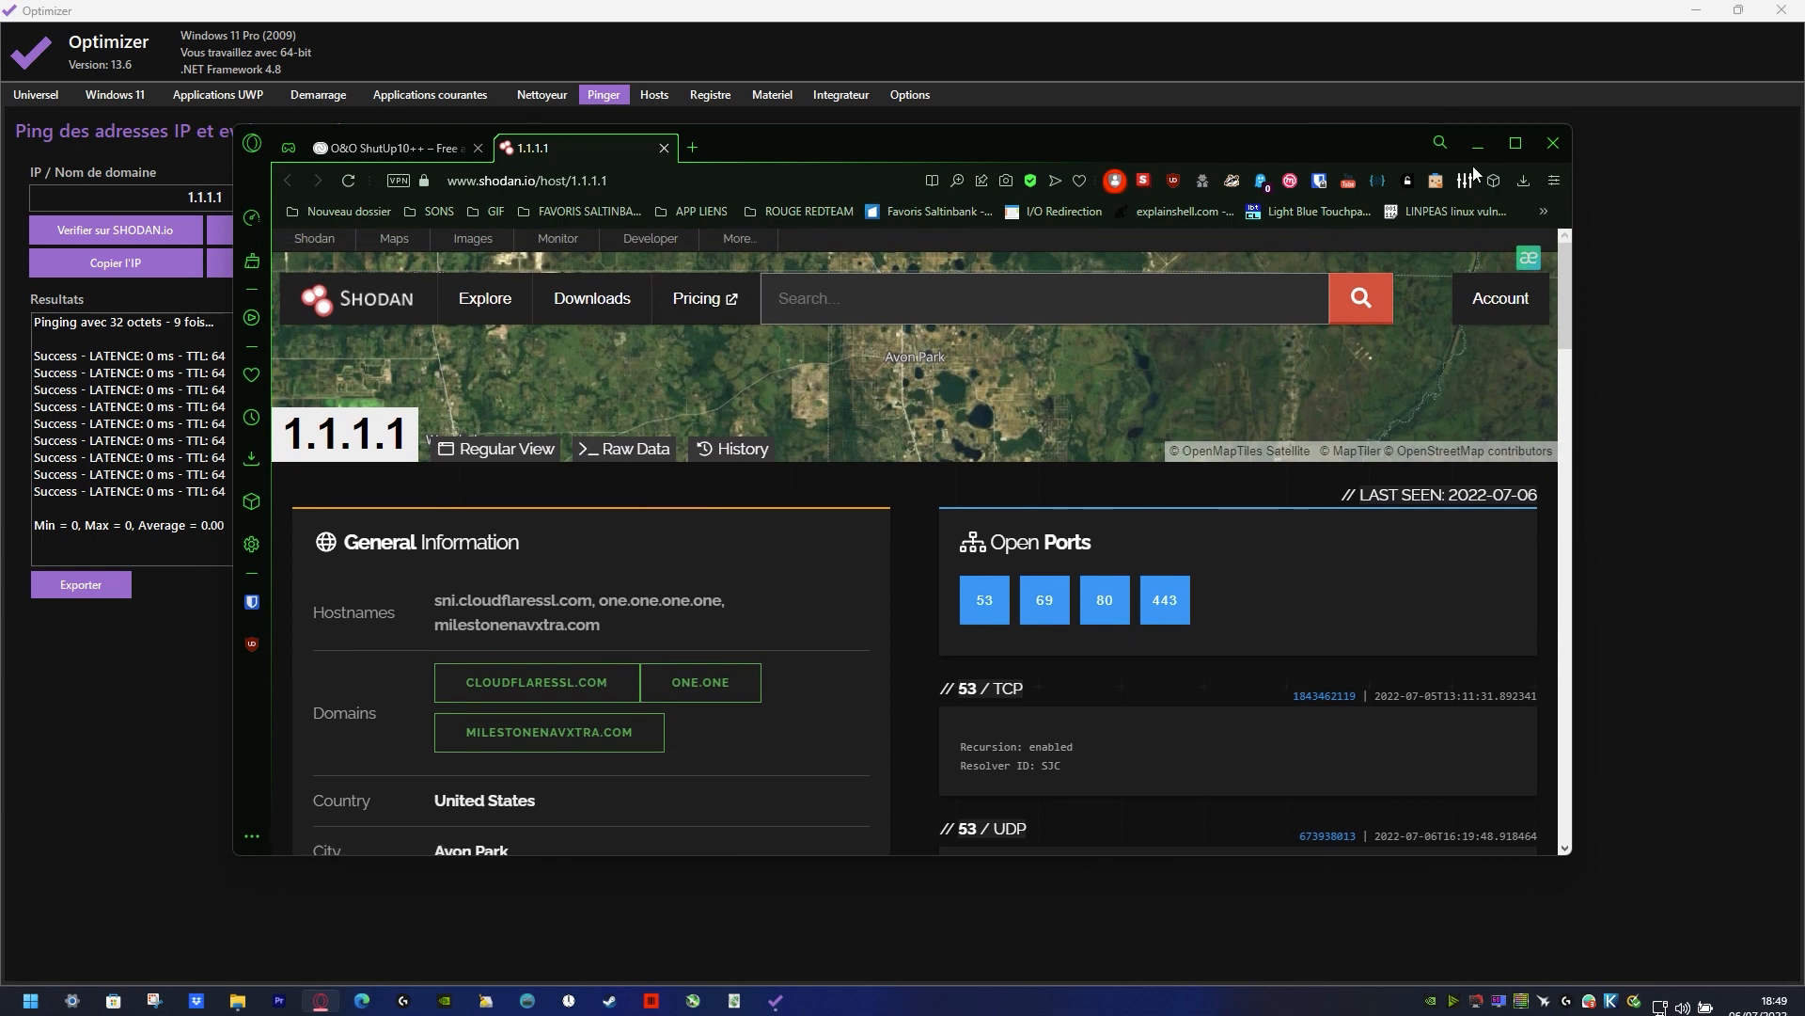
{"action": "left_click", "coordinate": [1553, 143]}
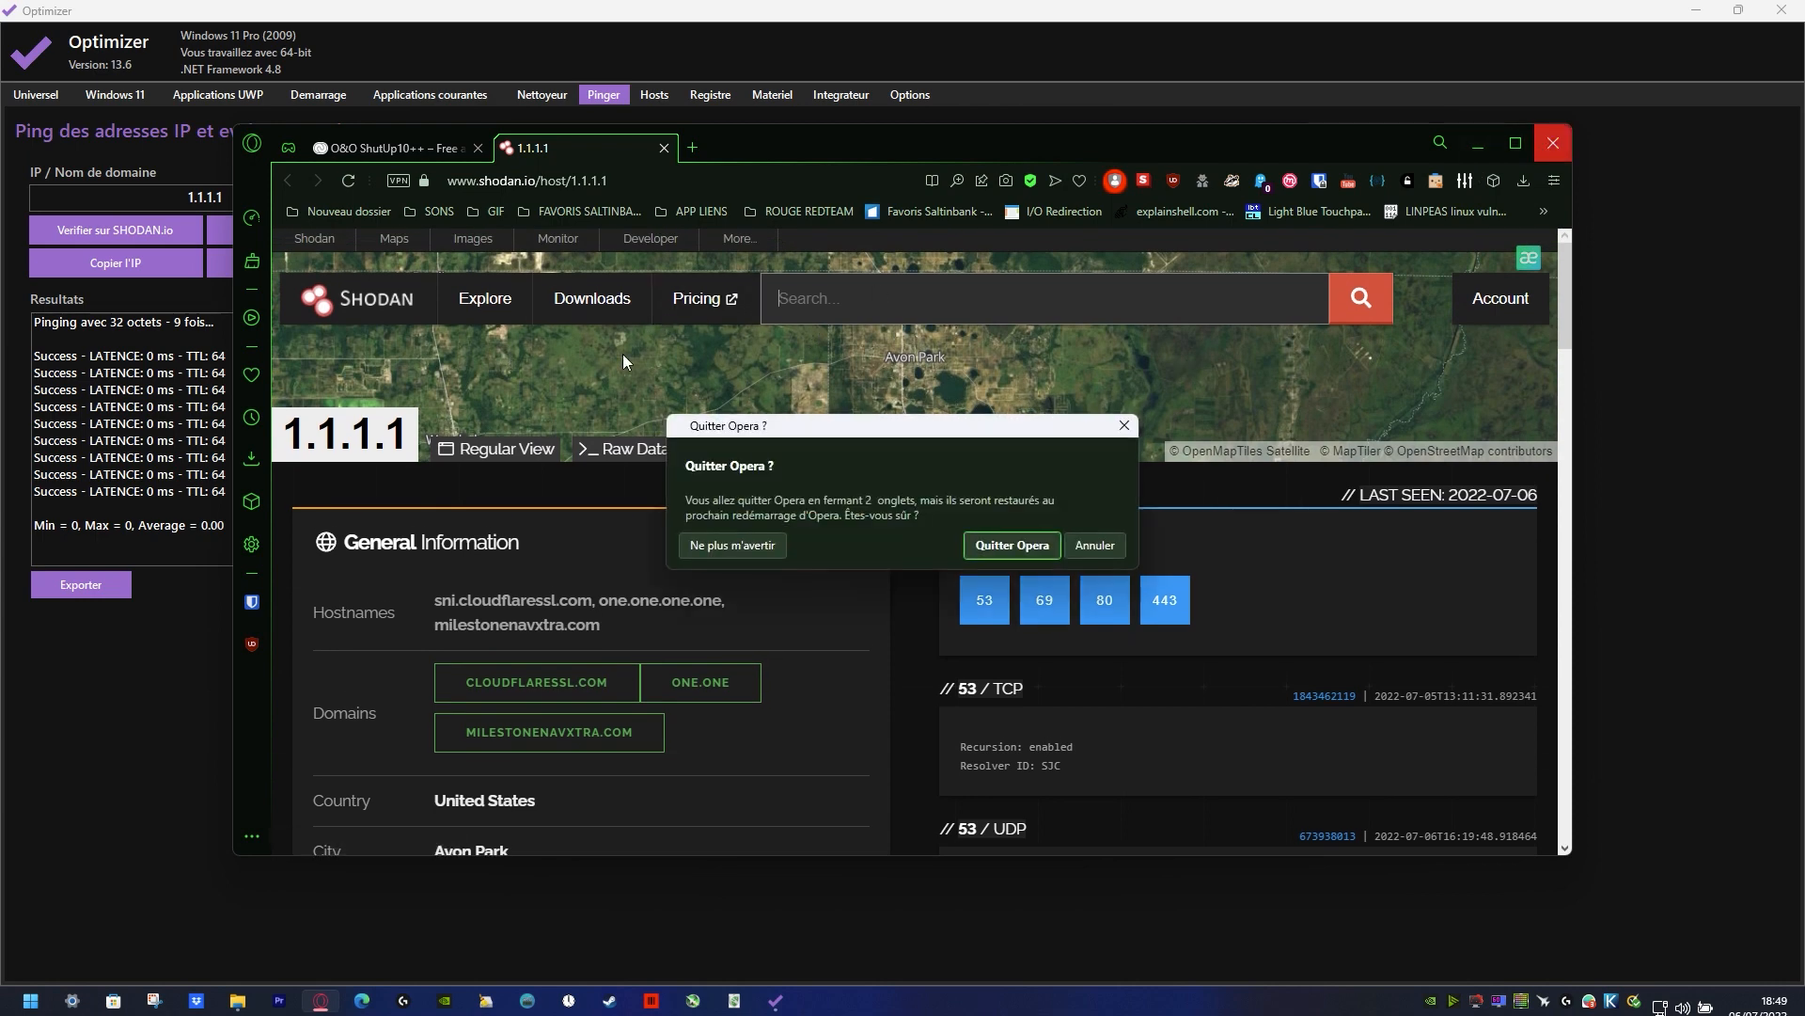
{"action": "left_click", "coordinate": [1033, 544]}
Step: Inspect the hosts file in the advanced editor, close it and view the common registry fixes on offer
{"action": "left_click", "coordinate": [671, 96]}
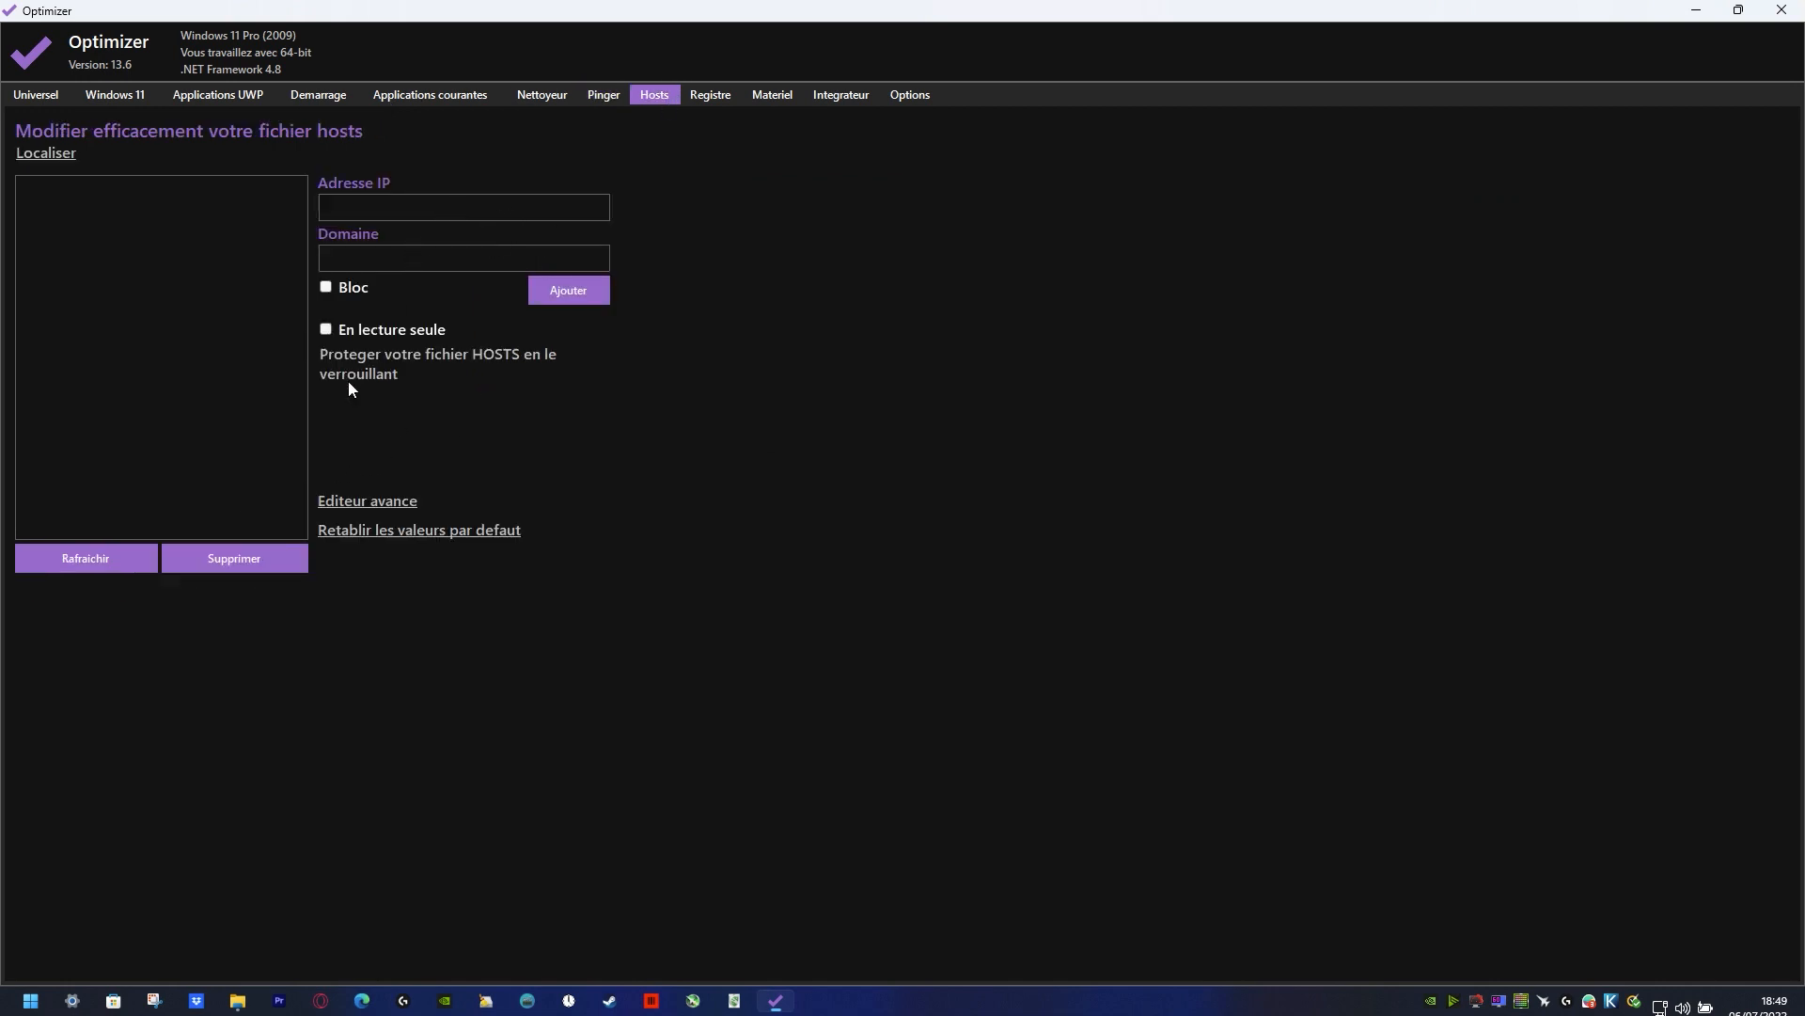
{"action": "left_click", "coordinate": [373, 499]}
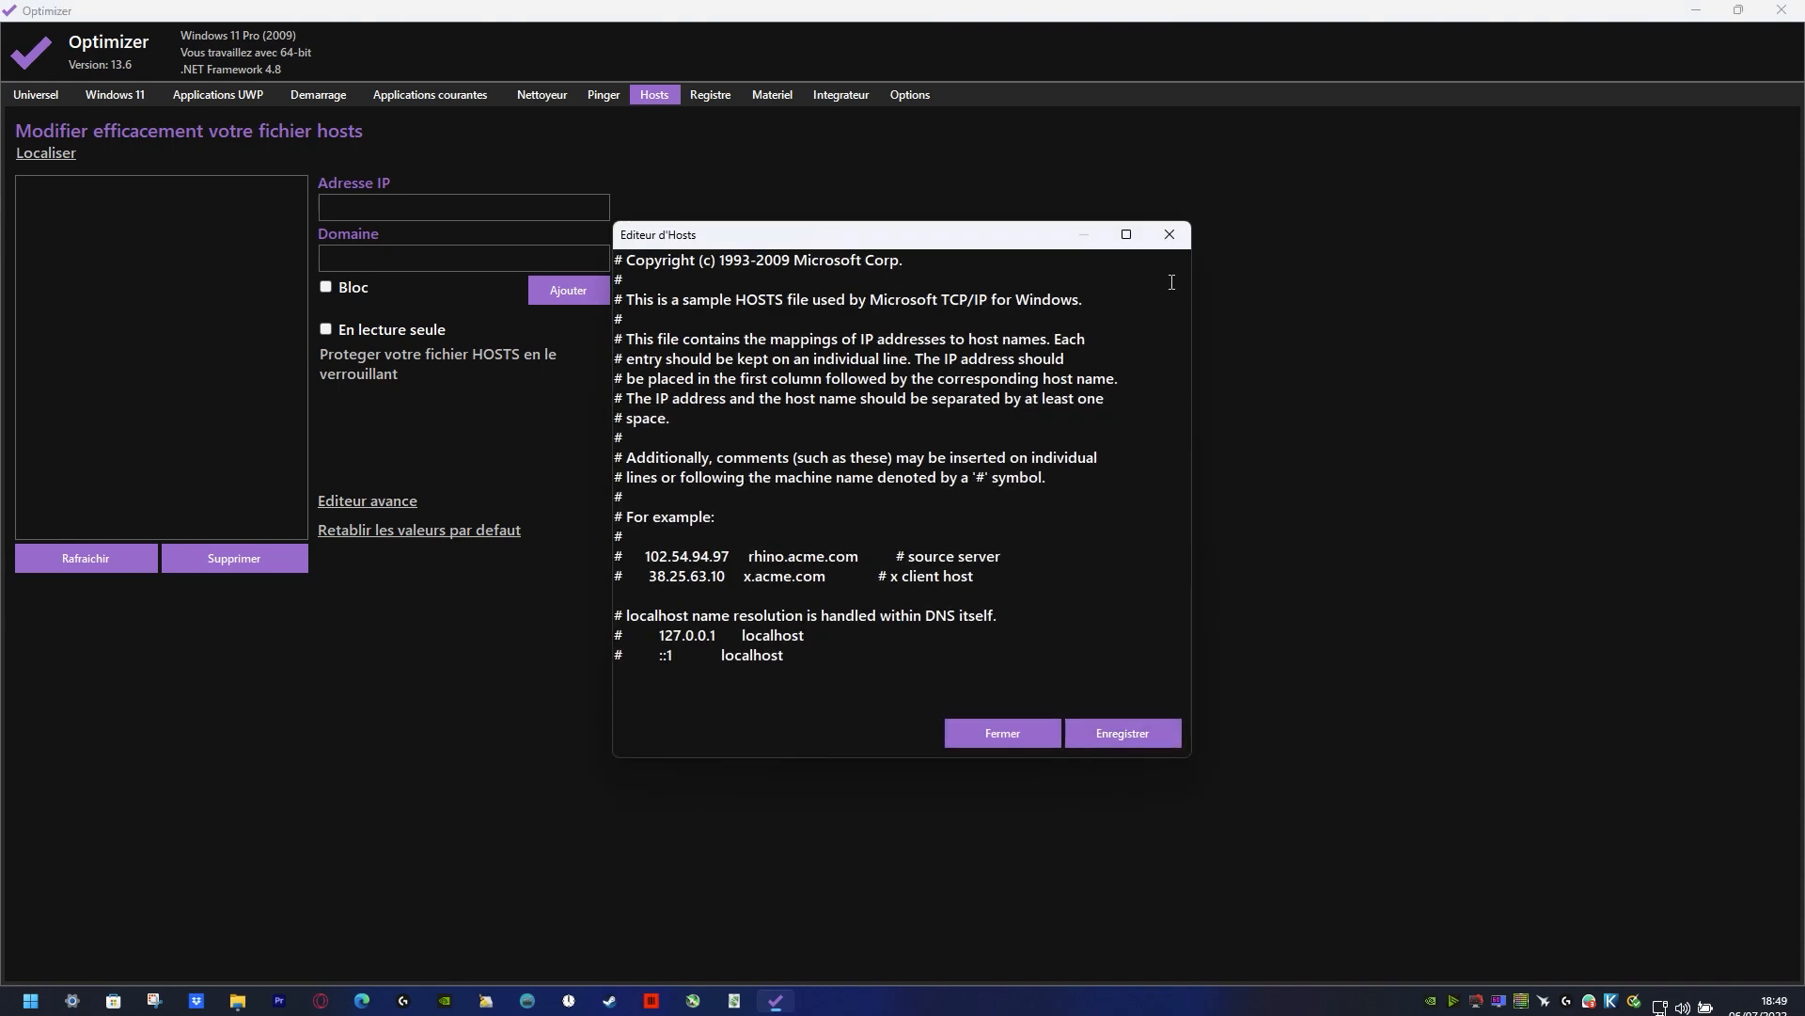
{"action": "left_click", "coordinate": [1170, 235]}
{"action": "left_click", "coordinate": [719, 97]}
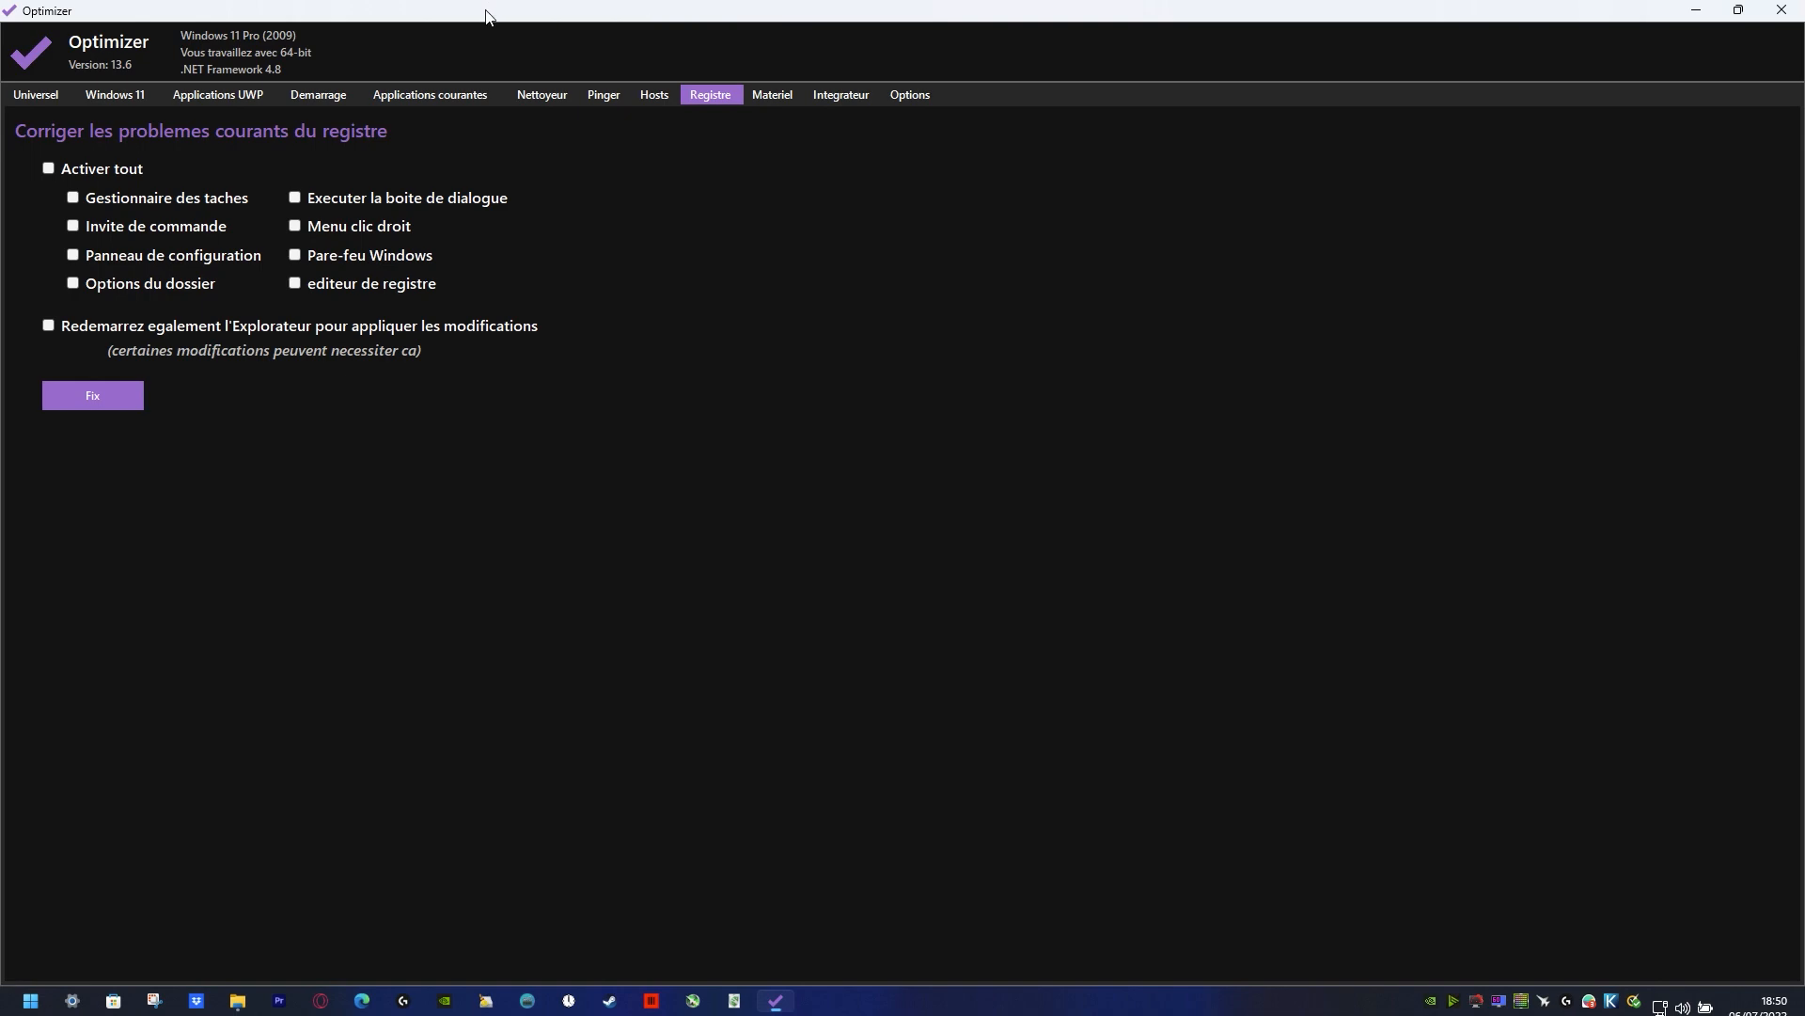
Step: Examine the hardware information and switch the detailed view off and back on
{"action": "left_click", "coordinate": [773, 94]}
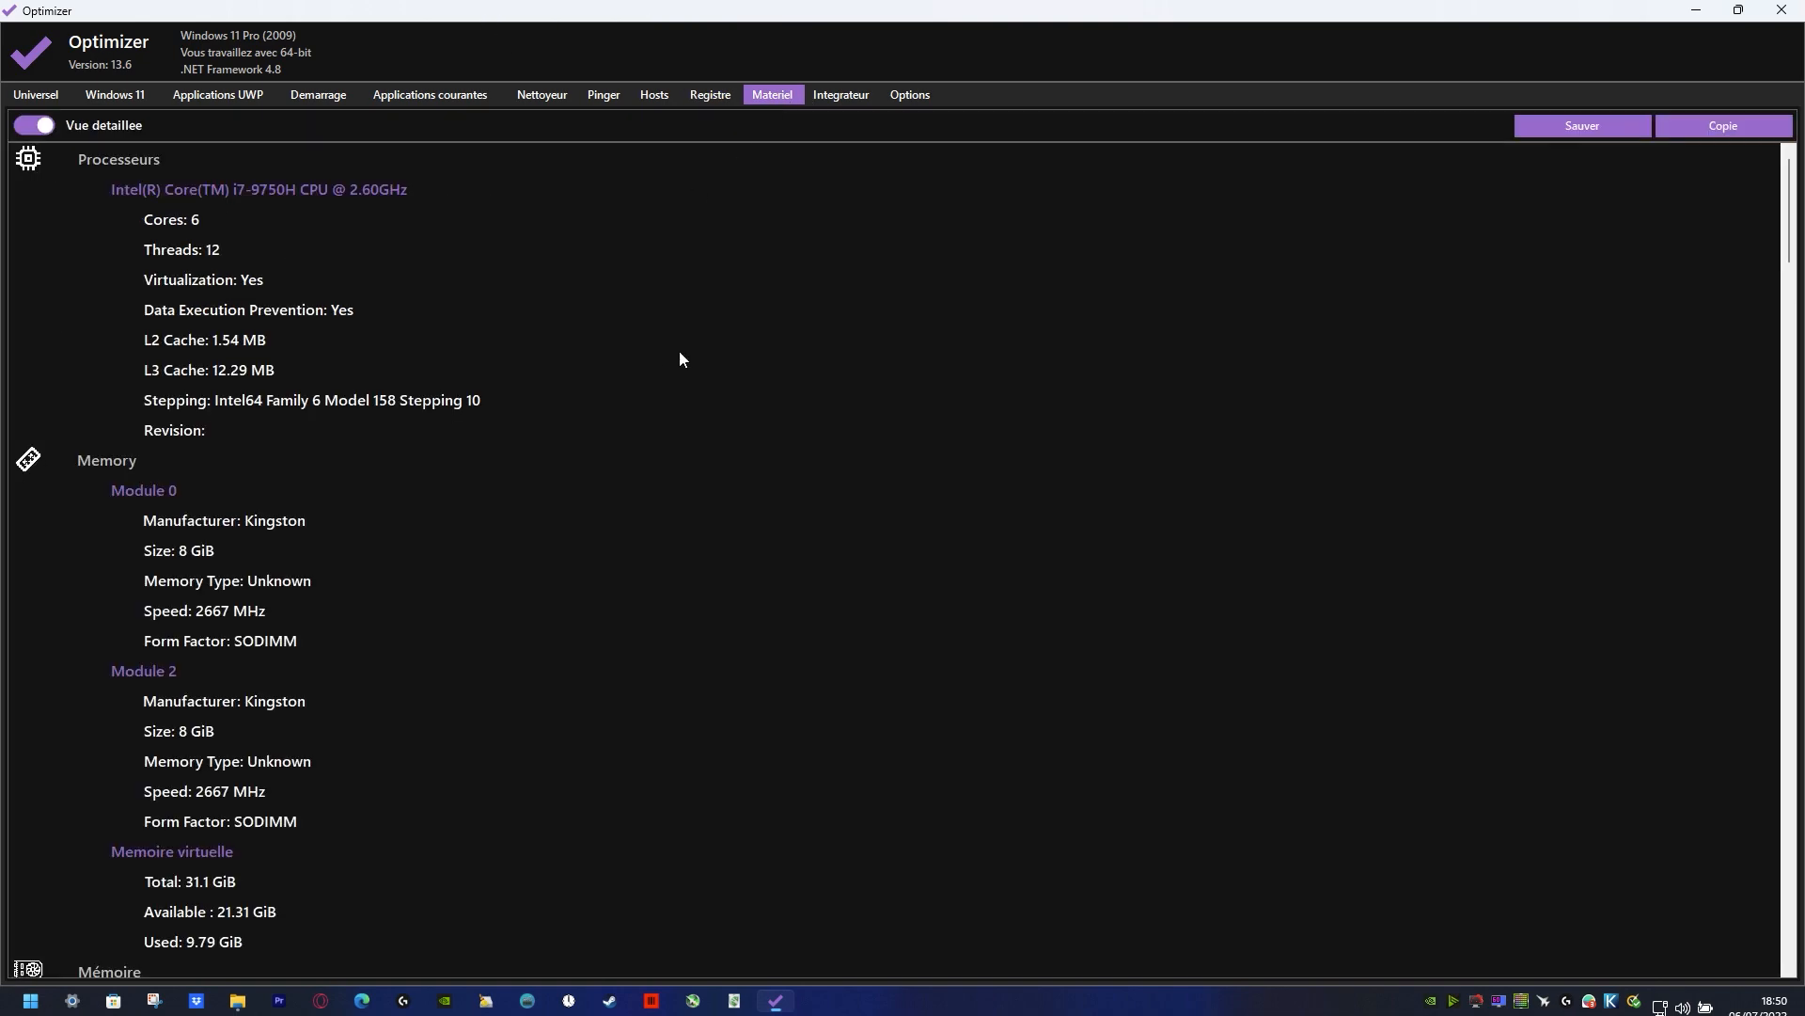
{"action": "scroll", "coordinate": [680, 353], "scroll_direction": "down", "scroll_amount": 20}
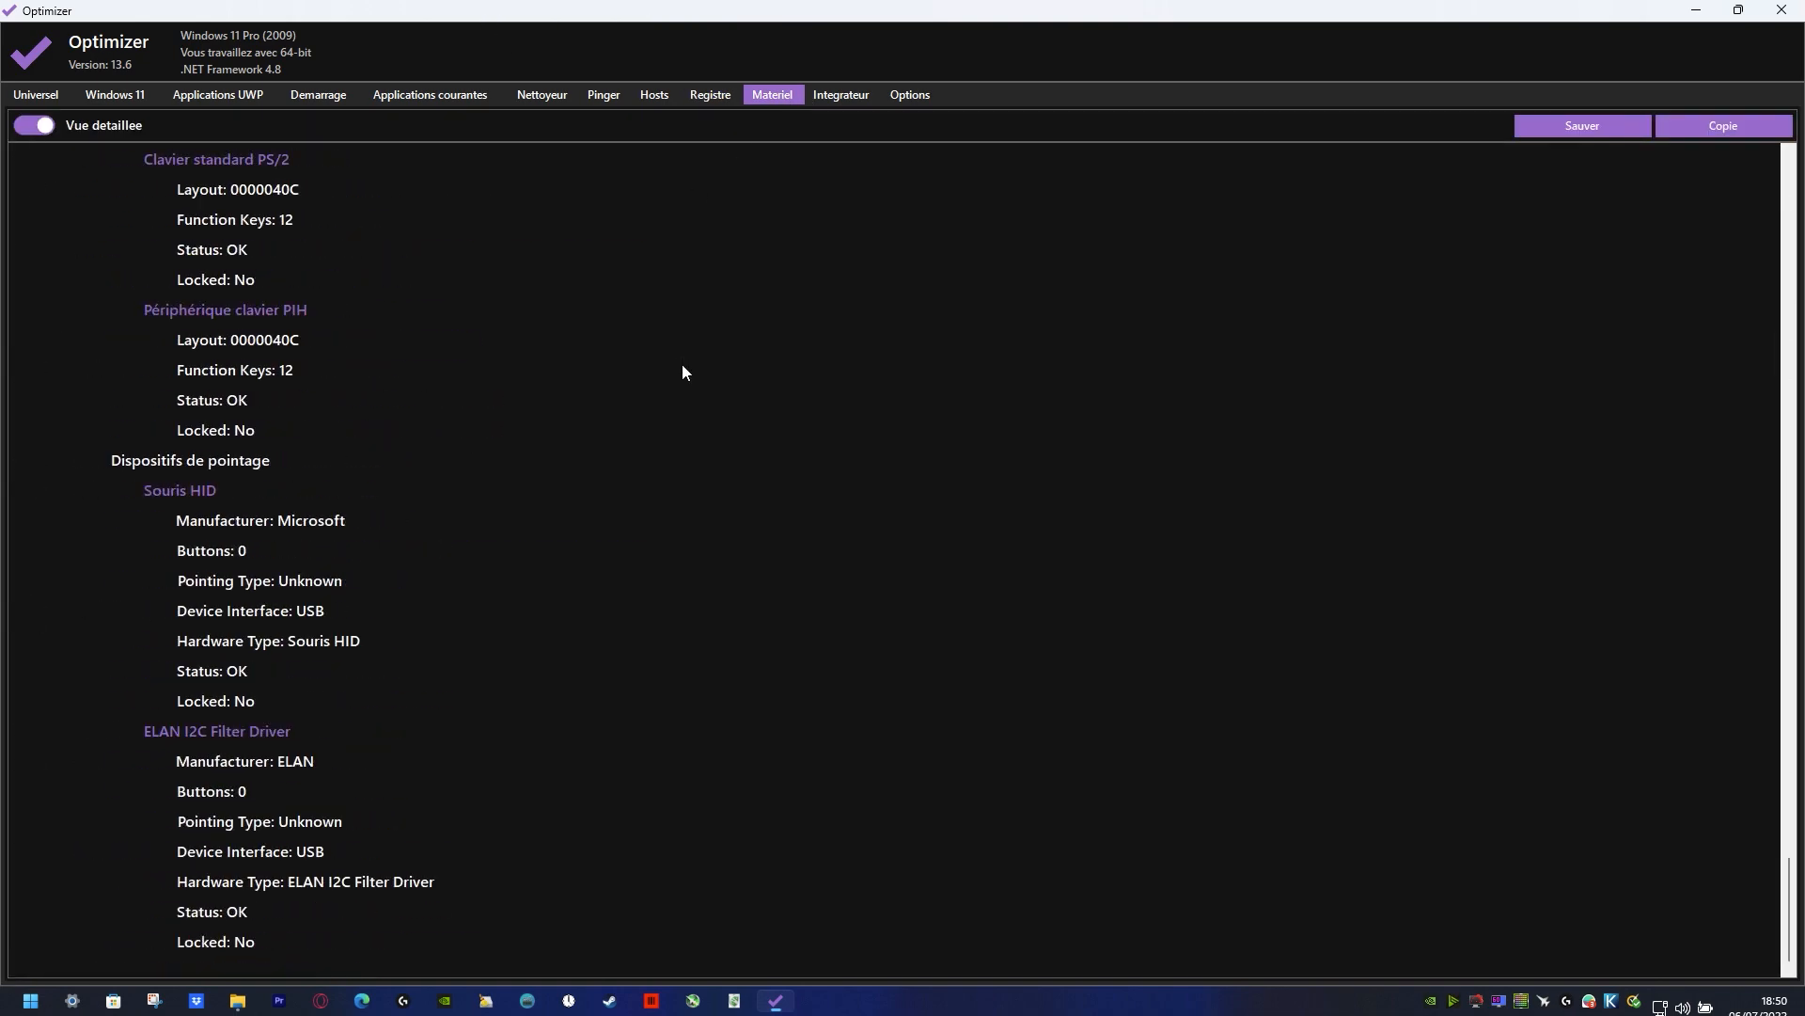
{"action": "scroll", "coordinate": [681, 364], "scroll_direction": "up", "scroll_amount": 20}
{"action": "left_click", "coordinate": [31, 129]}
{"action": "left_click", "coordinate": [30, 129]}
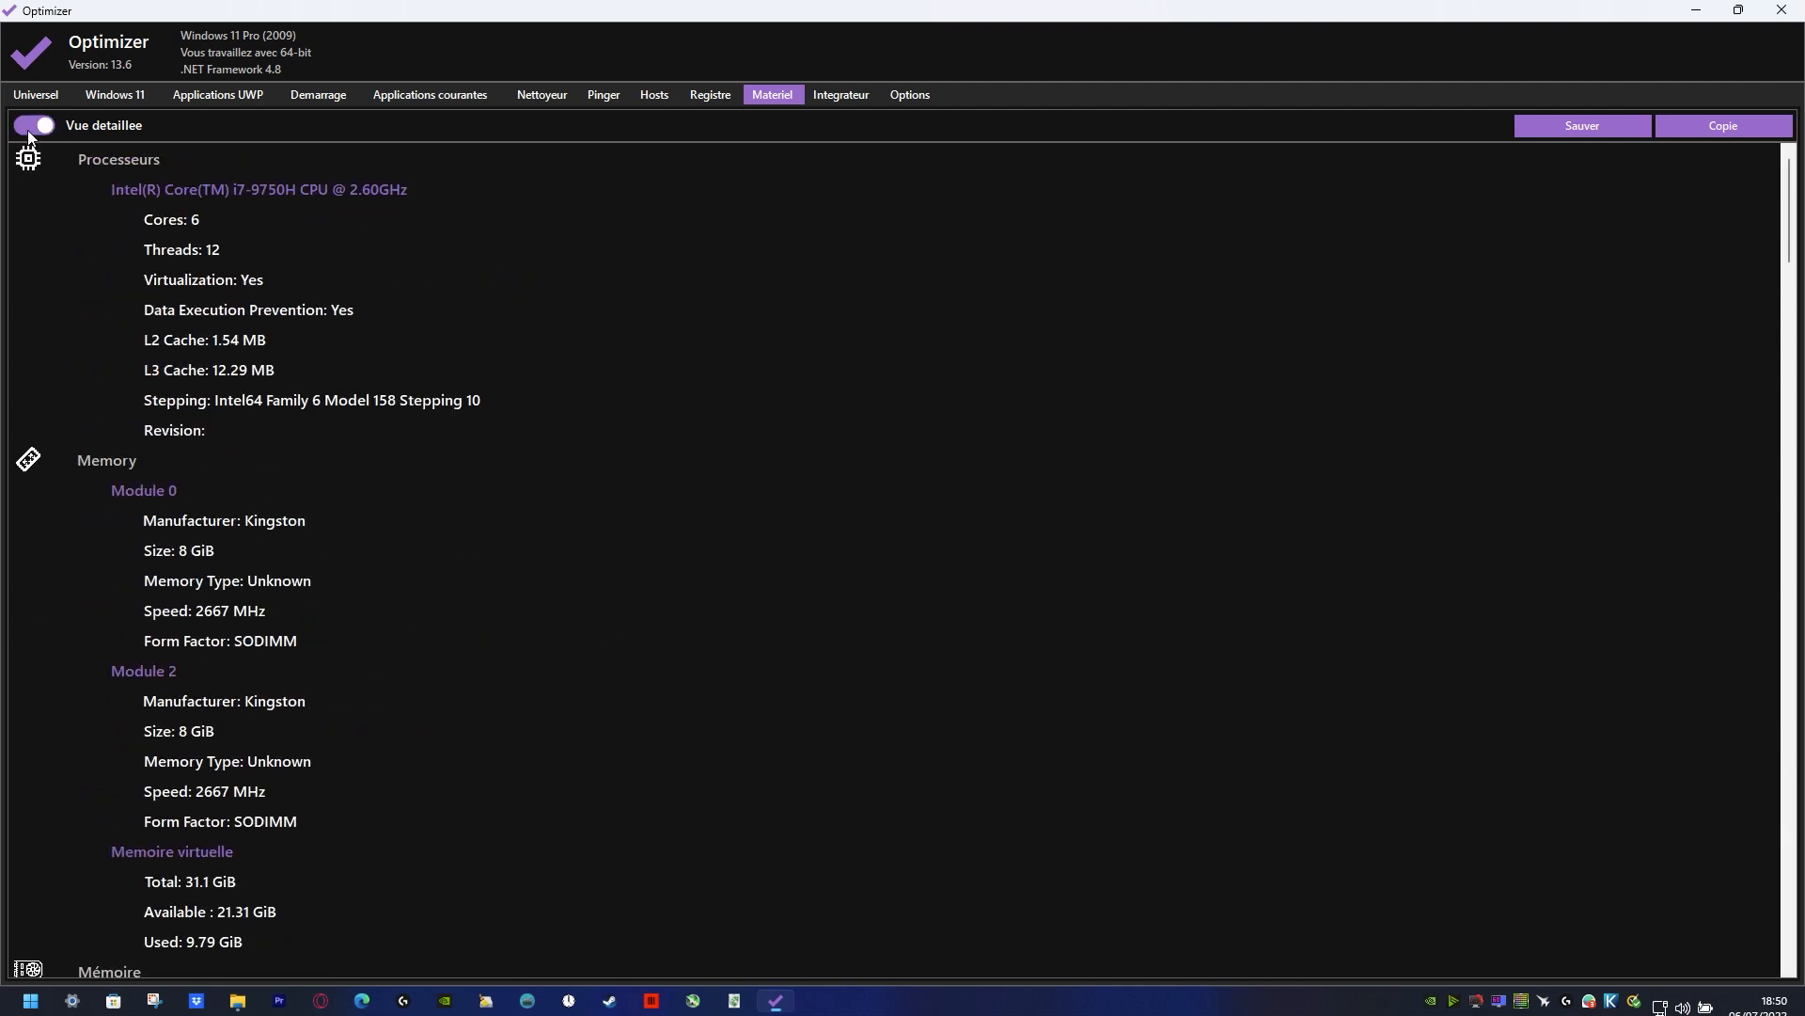
Step: Switch the hardware page repeatedly between the summary and the detailed view to compare them
{"action": "left_click", "coordinate": [30, 129]}
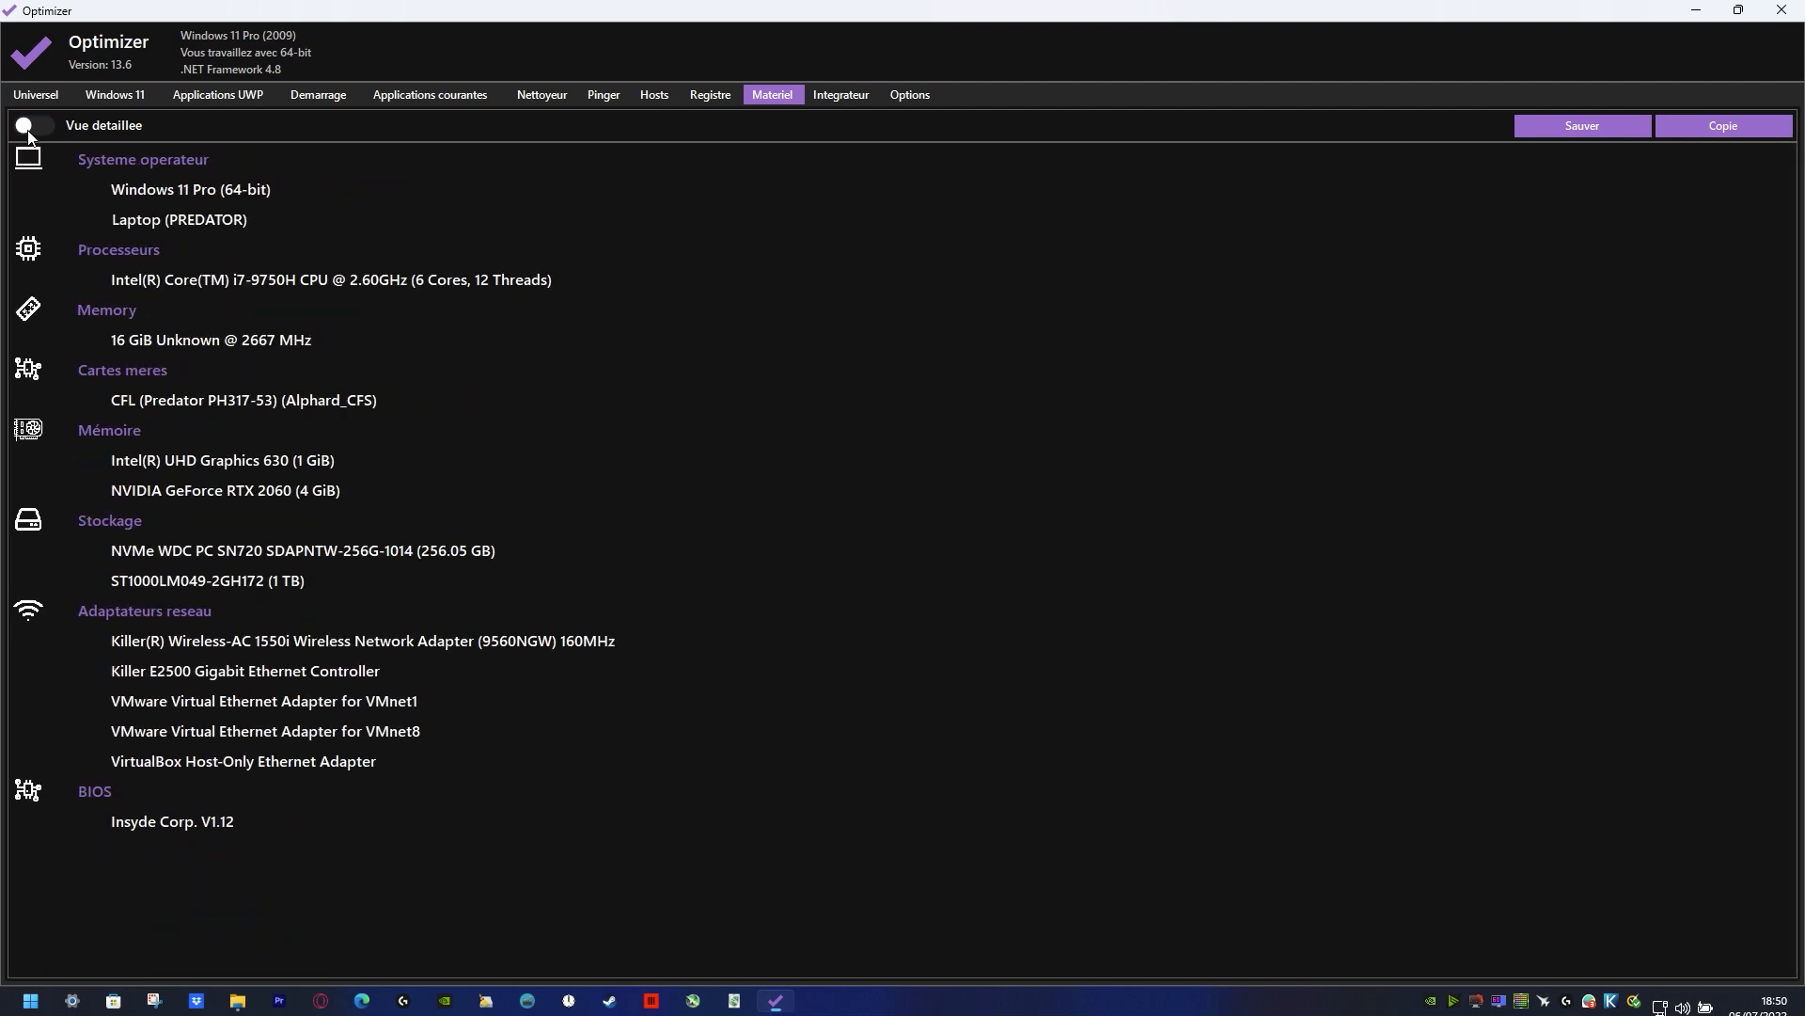
{"action": "left_click", "coordinate": [29, 135]}
{"action": "left_click", "coordinate": [30, 134]}
{"action": "left_click", "coordinate": [29, 135]}
Step: Review the Integrator's description, its ready-made menus and its custom run commands
{"action": "left_click", "coordinate": [859, 95]}
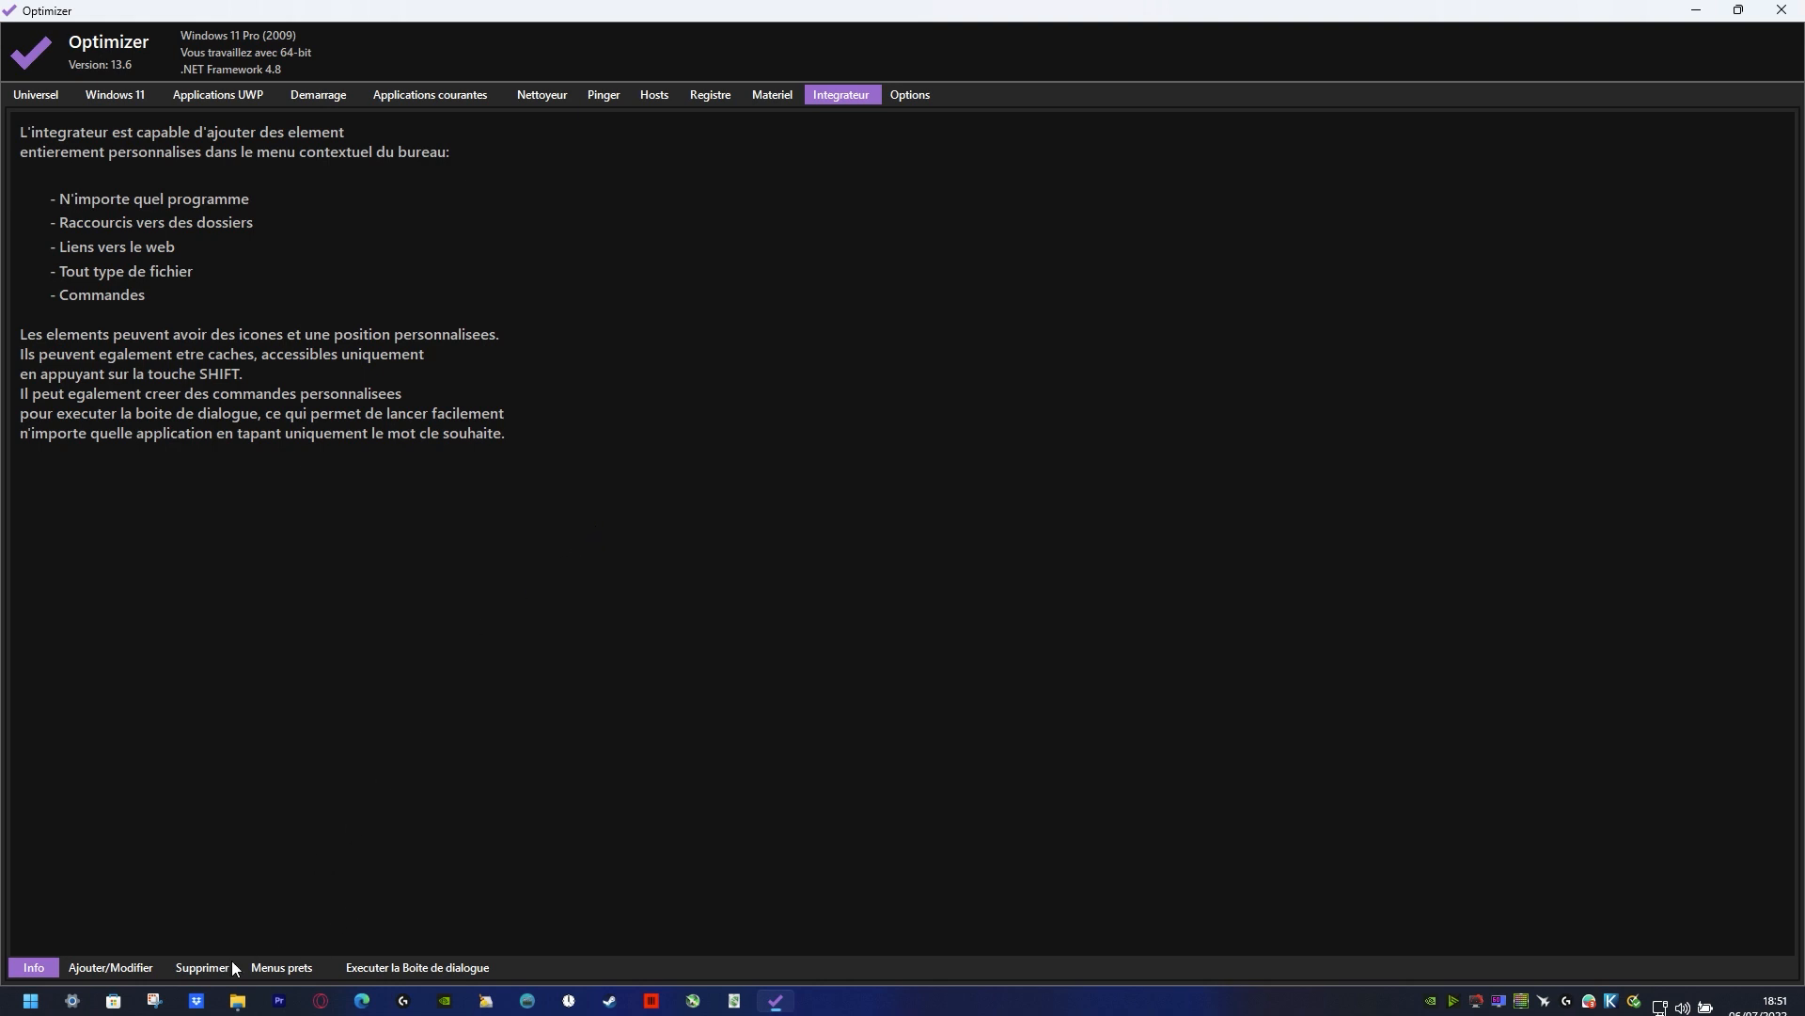
{"action": "left_click", "coordinate": [284, 970]}
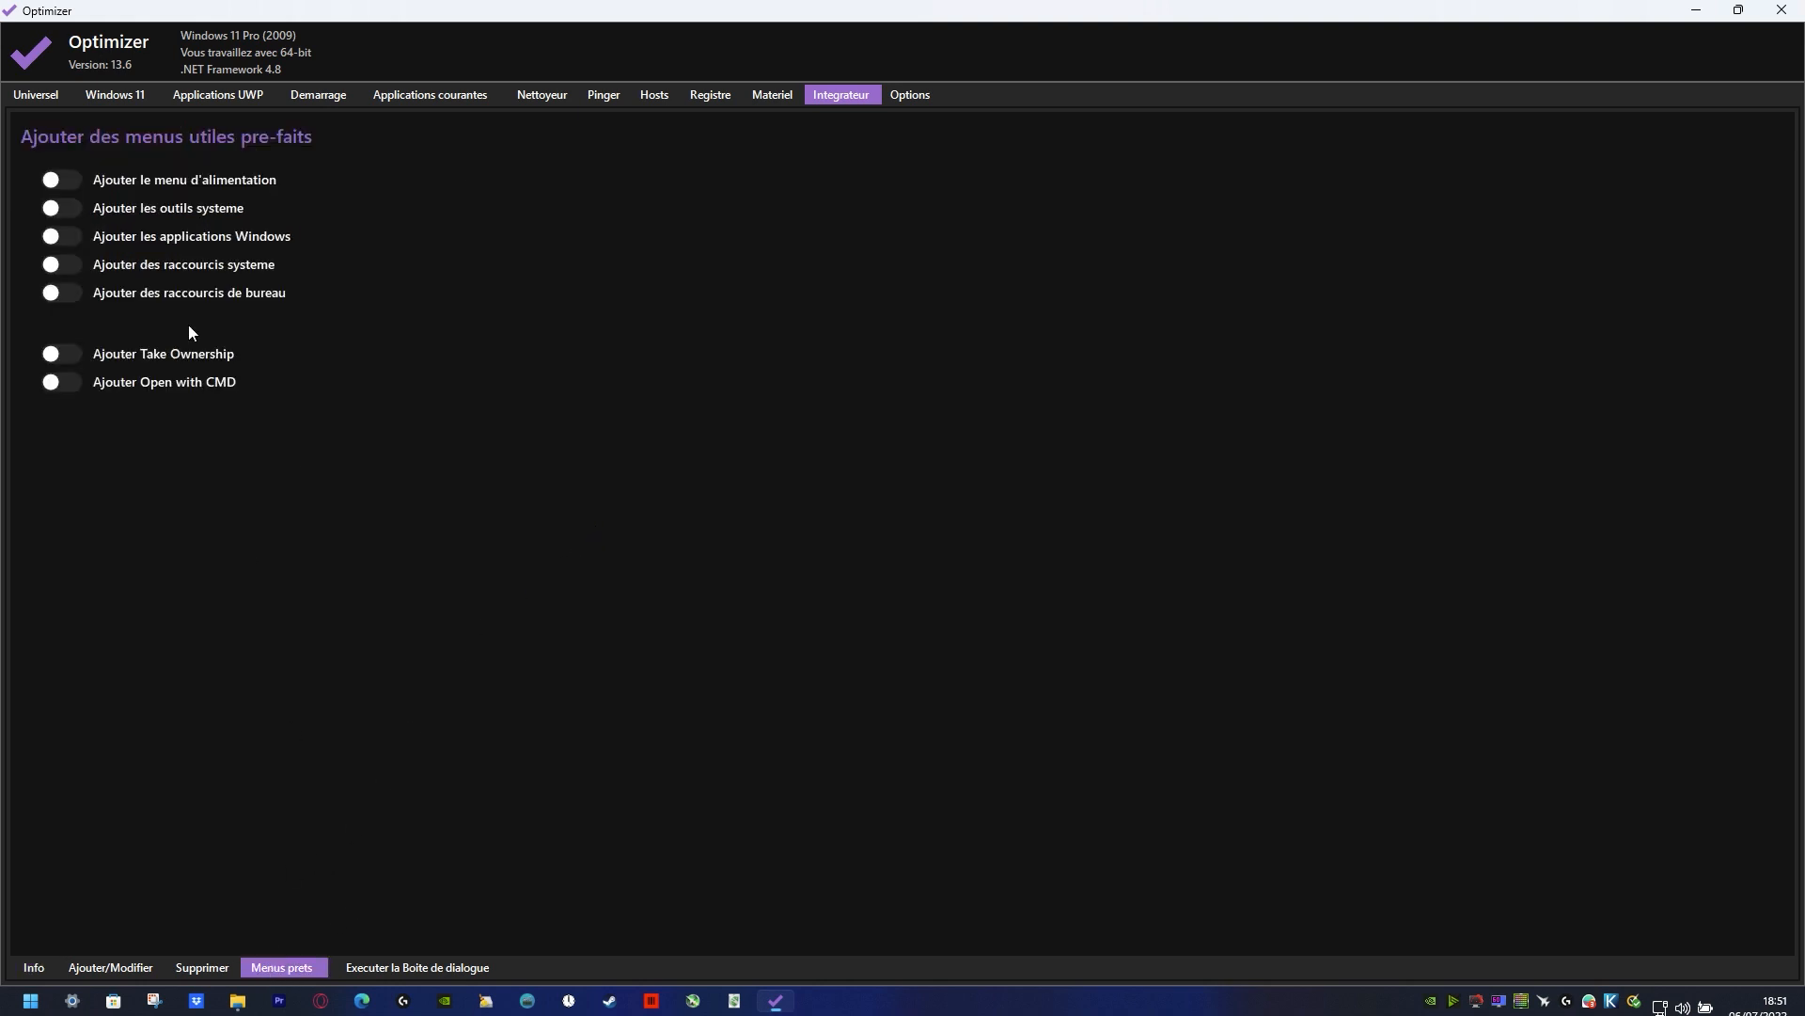
{"action": "left_click", "coordinate": [35, 968]}
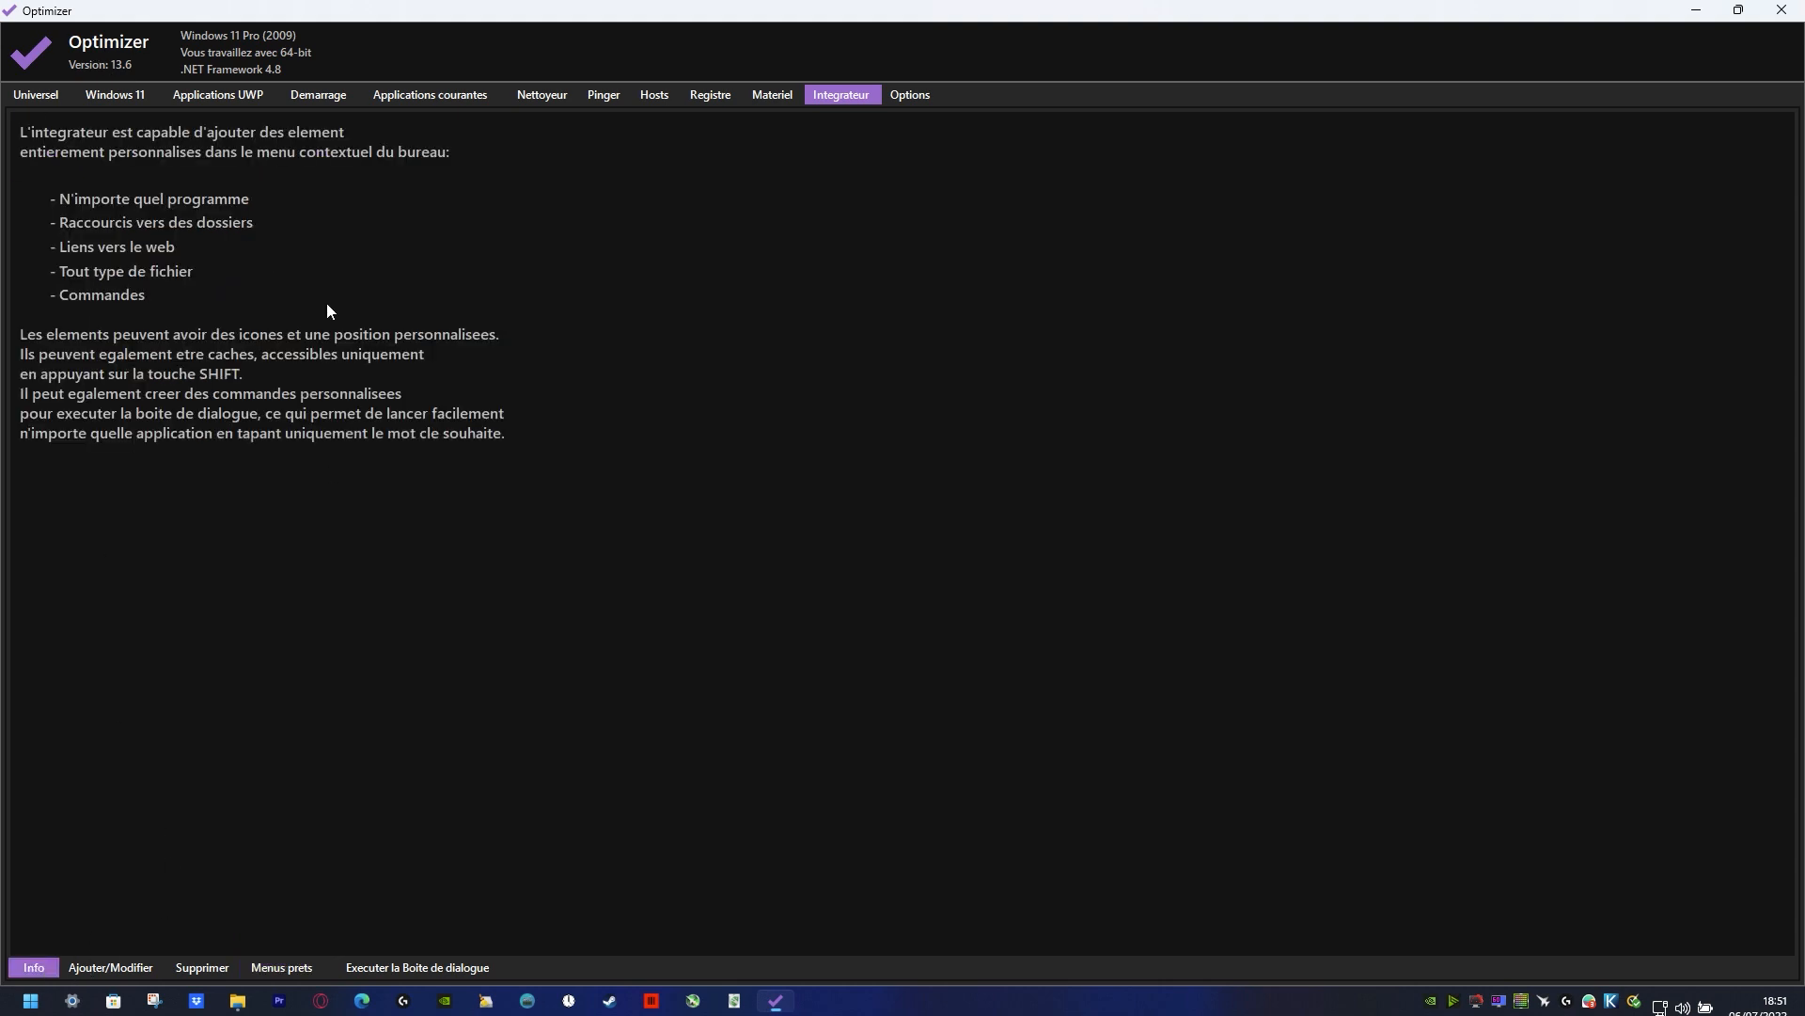
{"action": "left_click", "coordinate": [280, 970]}
{"action": "left_click", "coordinate": [444, 974]}
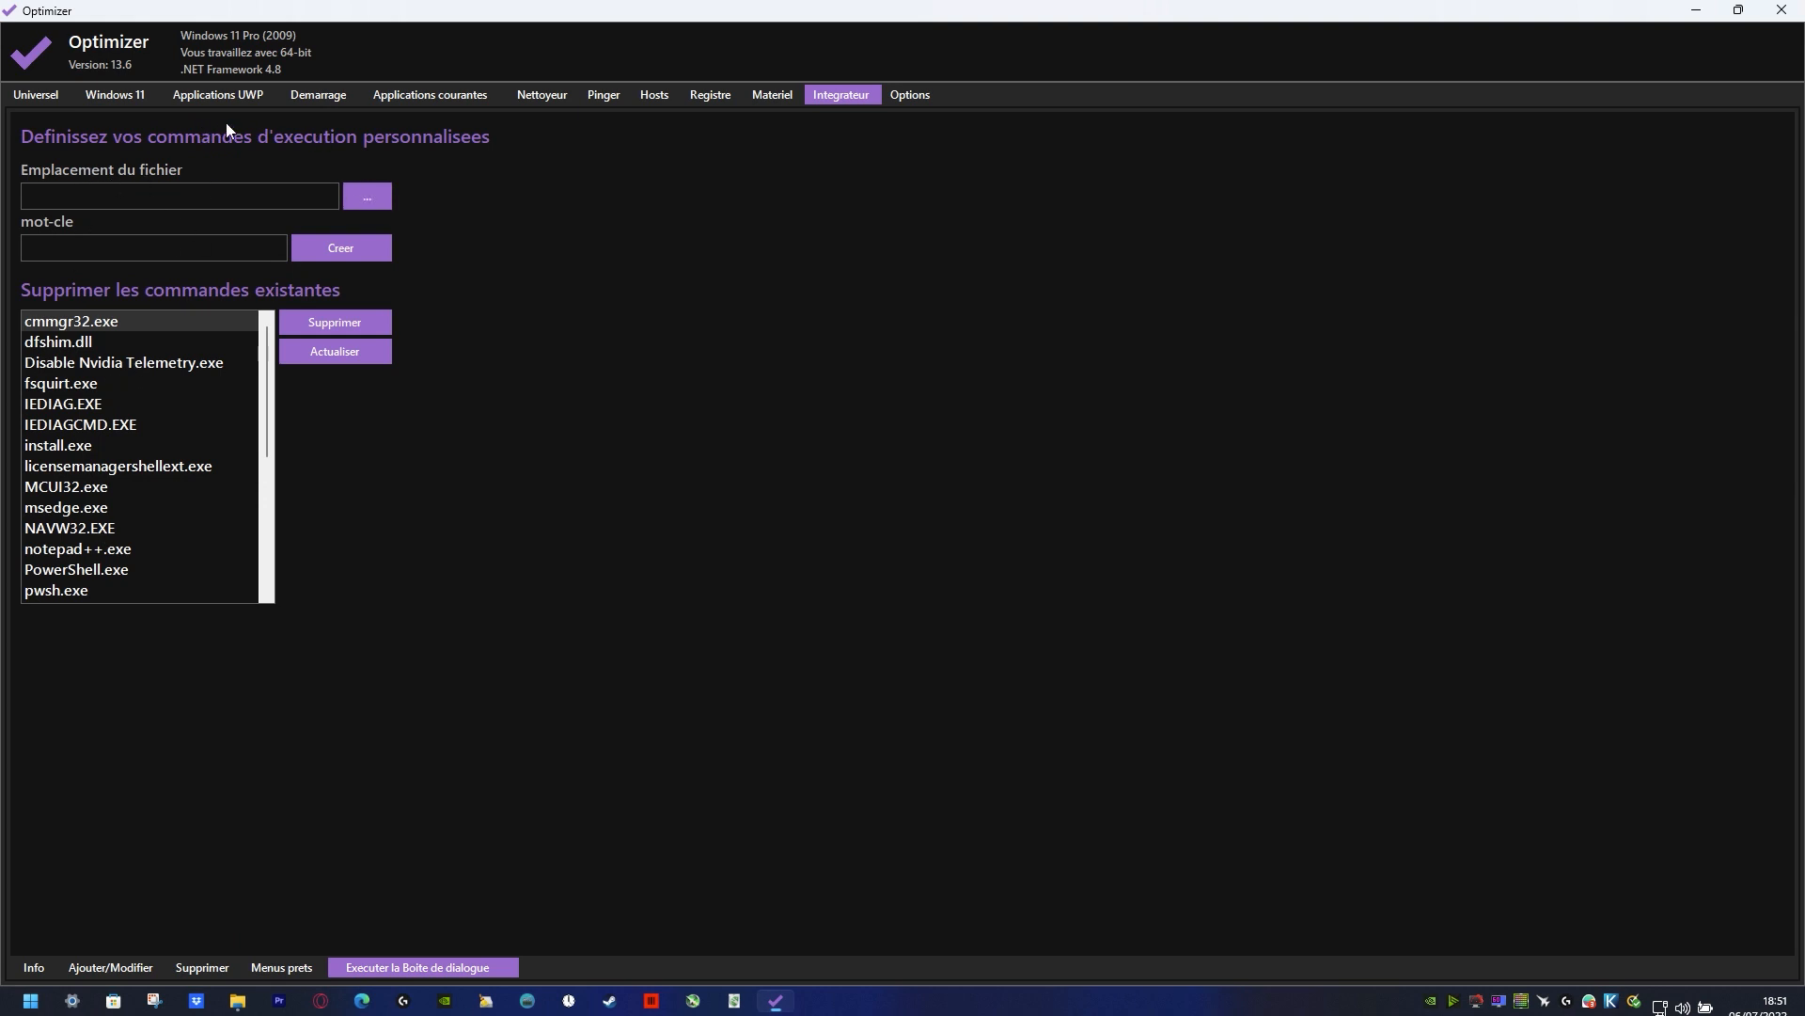
Step: Add the ready-made power, system tools, Windows apps, system shortcuts, desktop shortcuts and Take Ownership menus through the Integrator
{"action": "left_click", "coordinate": [282, 968]}
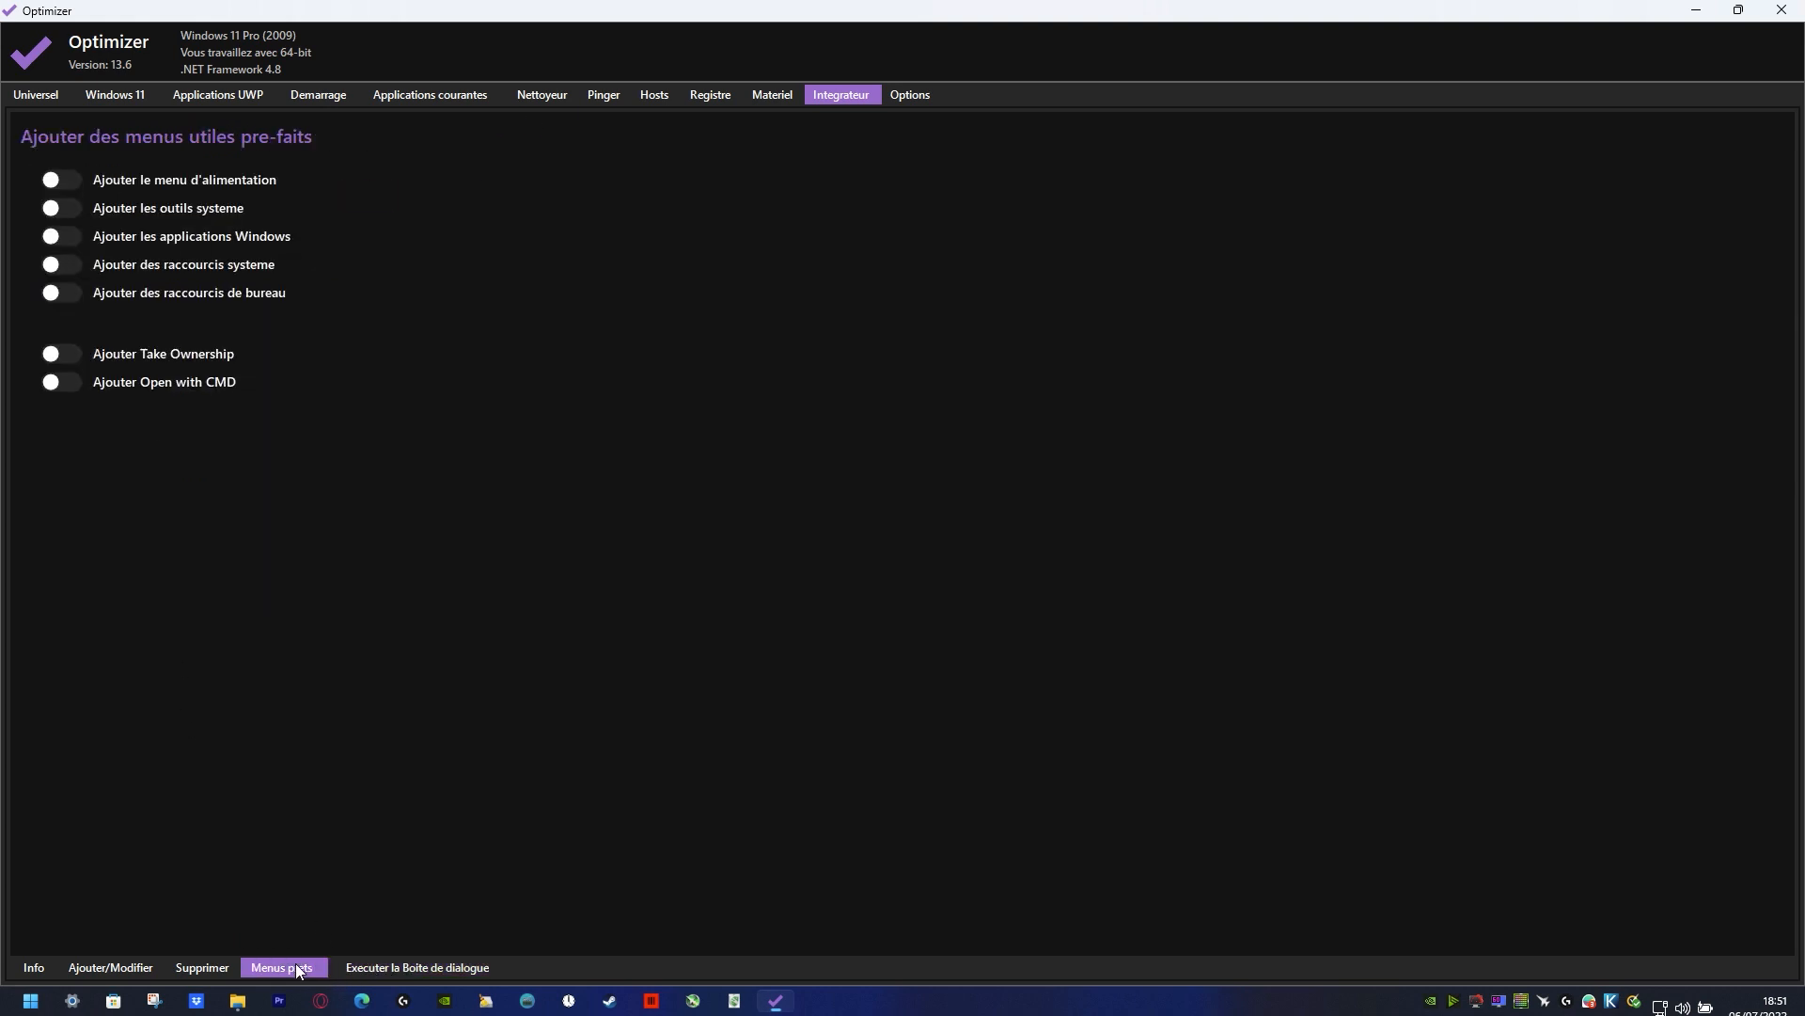
{"action": "left_click", "coordinate": [60, 180]}
{"action": "left_click", "coordinate": [60, 235]}
{"action": "left_click", "coordinate": [59, 263]}
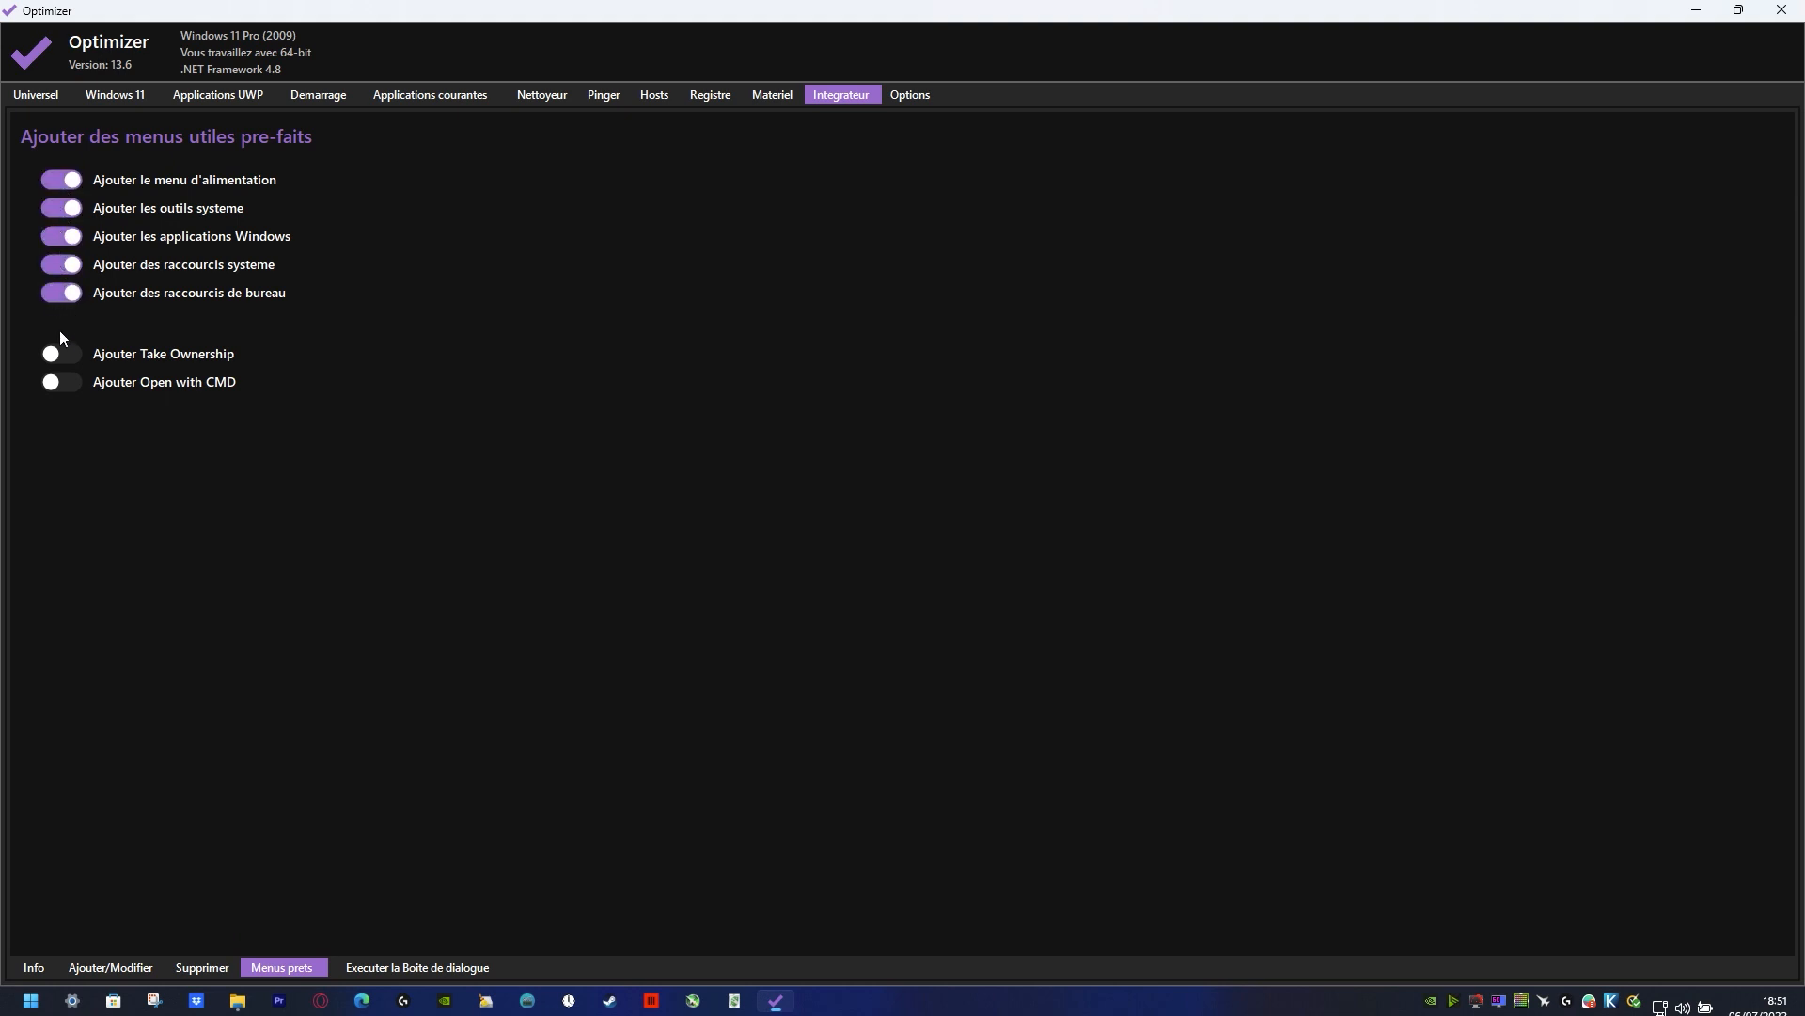
{"action": "left_click", "coordinate": [60, 380]}
{"action": "left_click", "coordinate": [22, 51]}
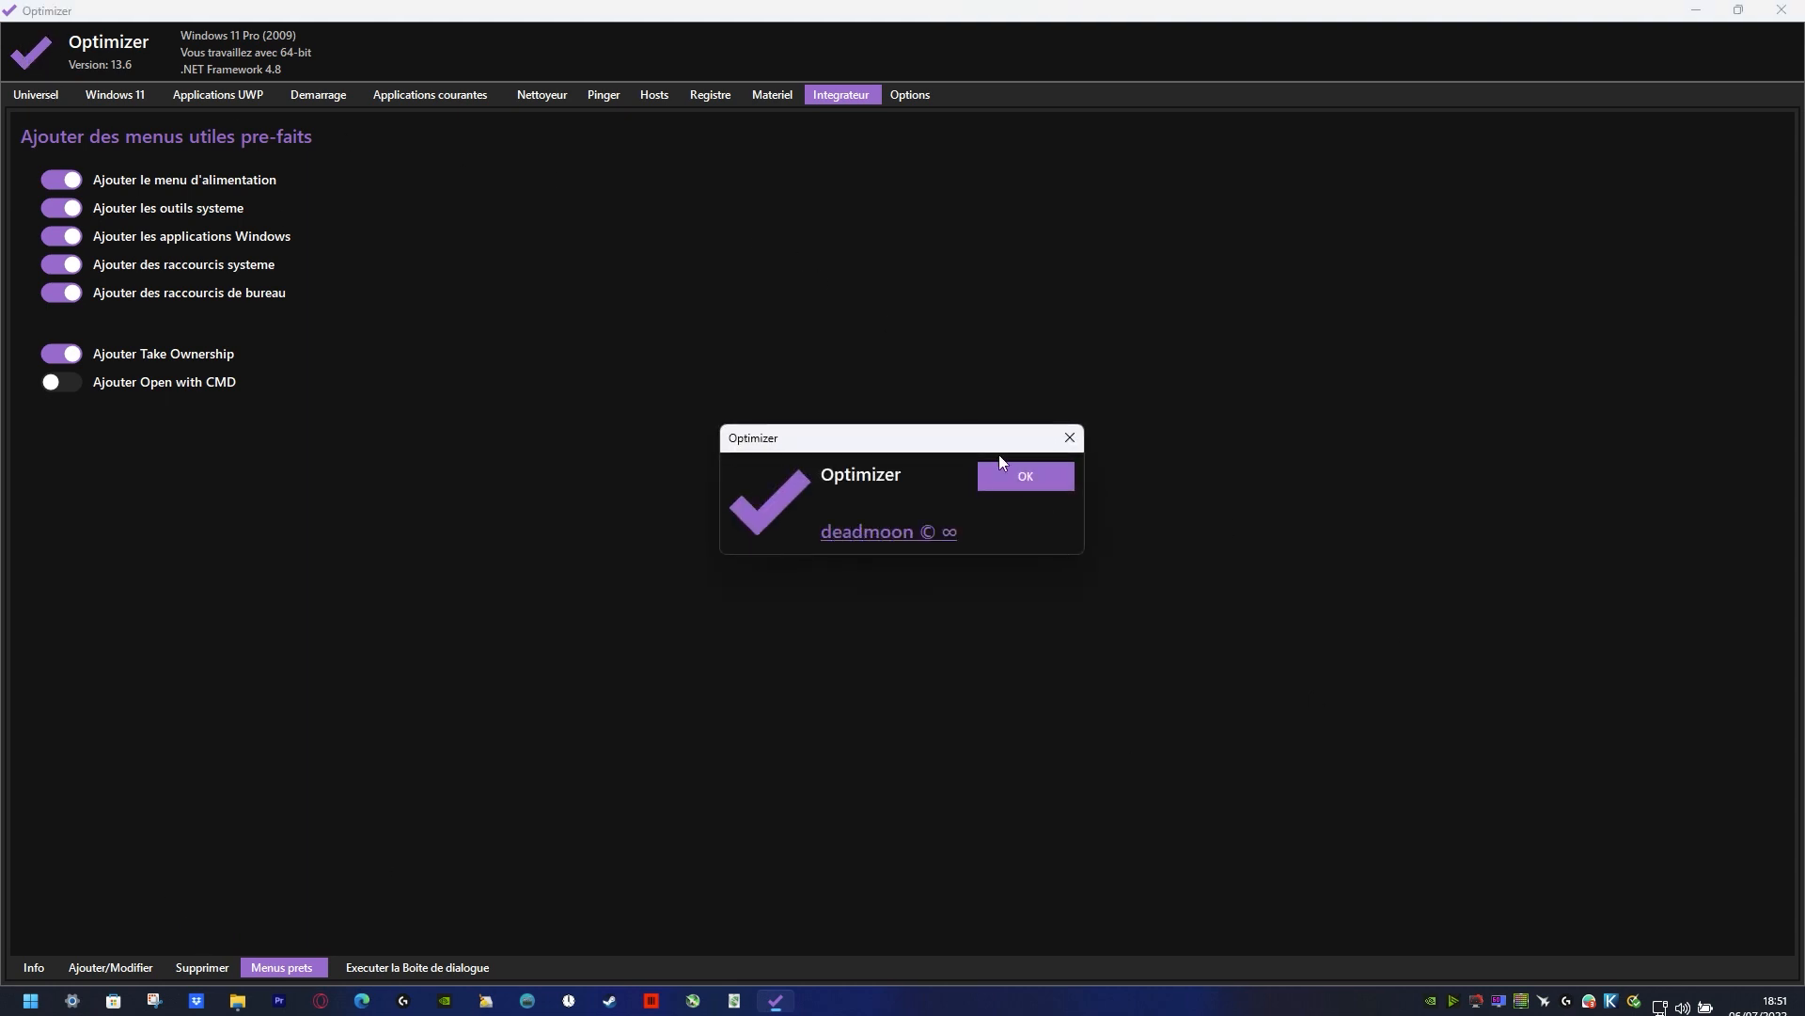
{"action": "left_click", "coordinate": [1026, 477]}
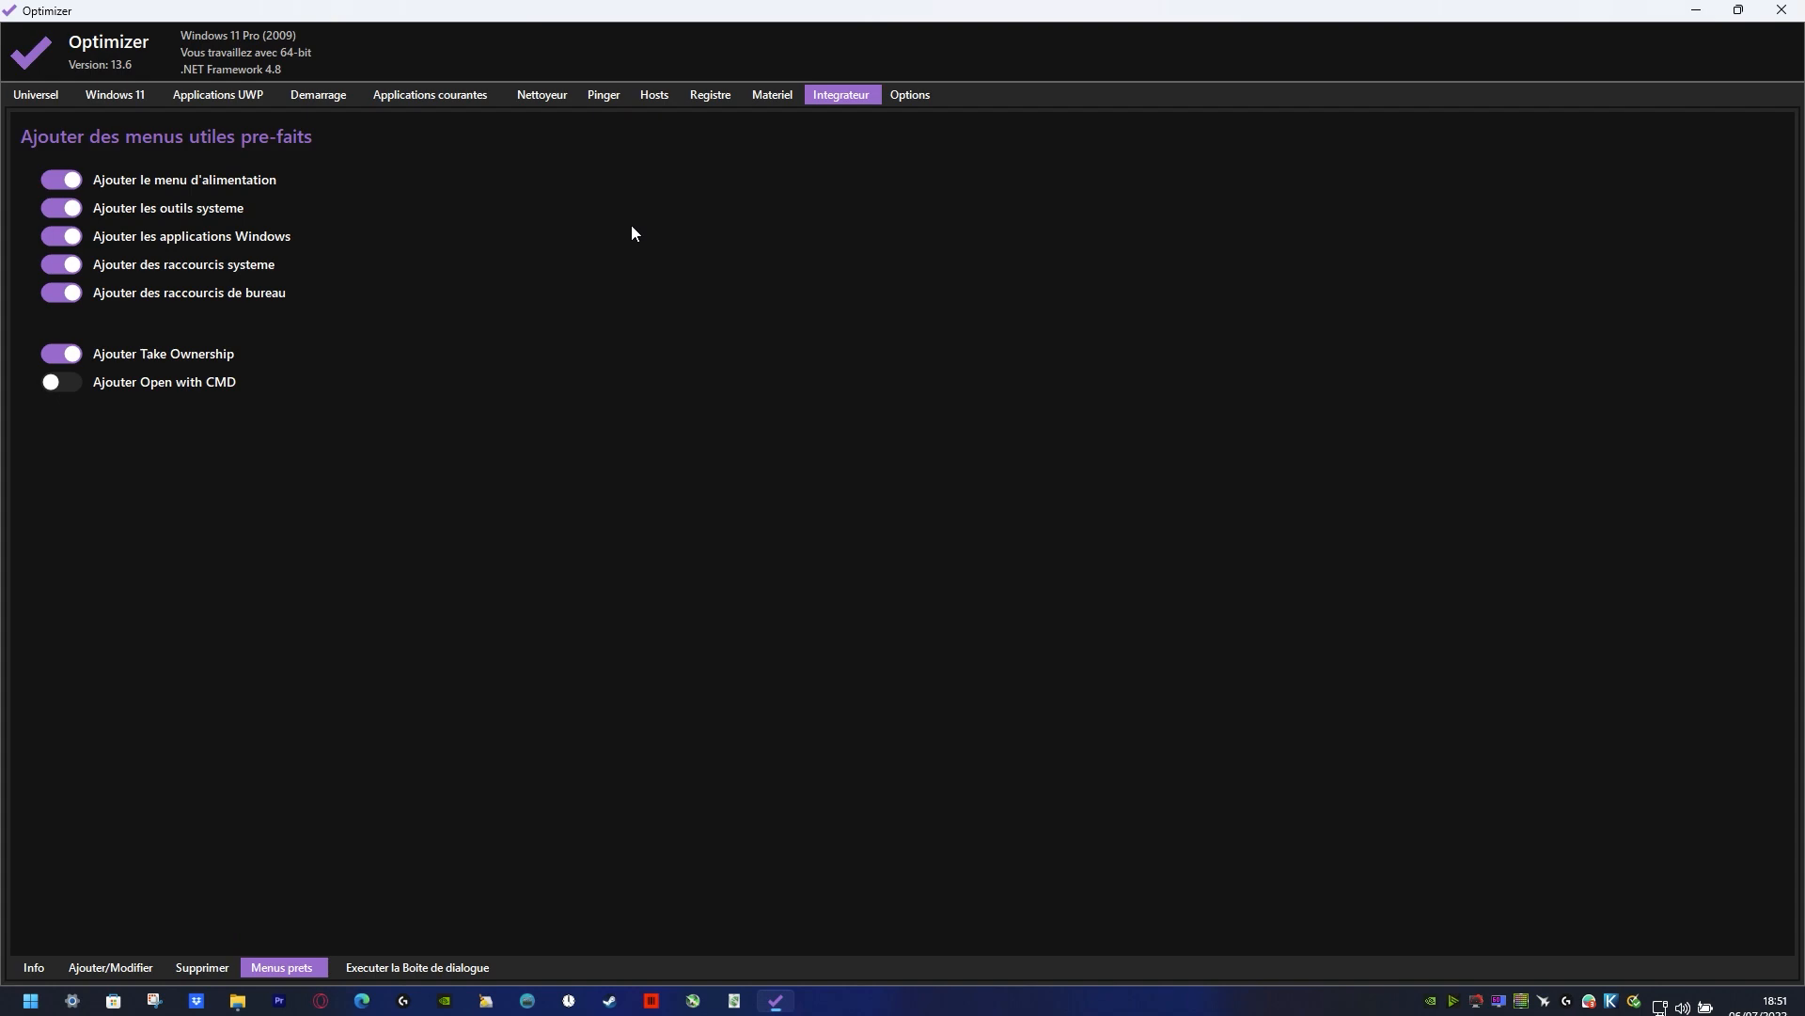
Step: Restore the Optimizer window to a smaller size, open God Mode from the desktop's System Shortcuts, browse its full task list and close it
{"action": "double_click", "coordinate": [460, 10]}
{"action": "right_click", "coordinate": [1230, 69]}
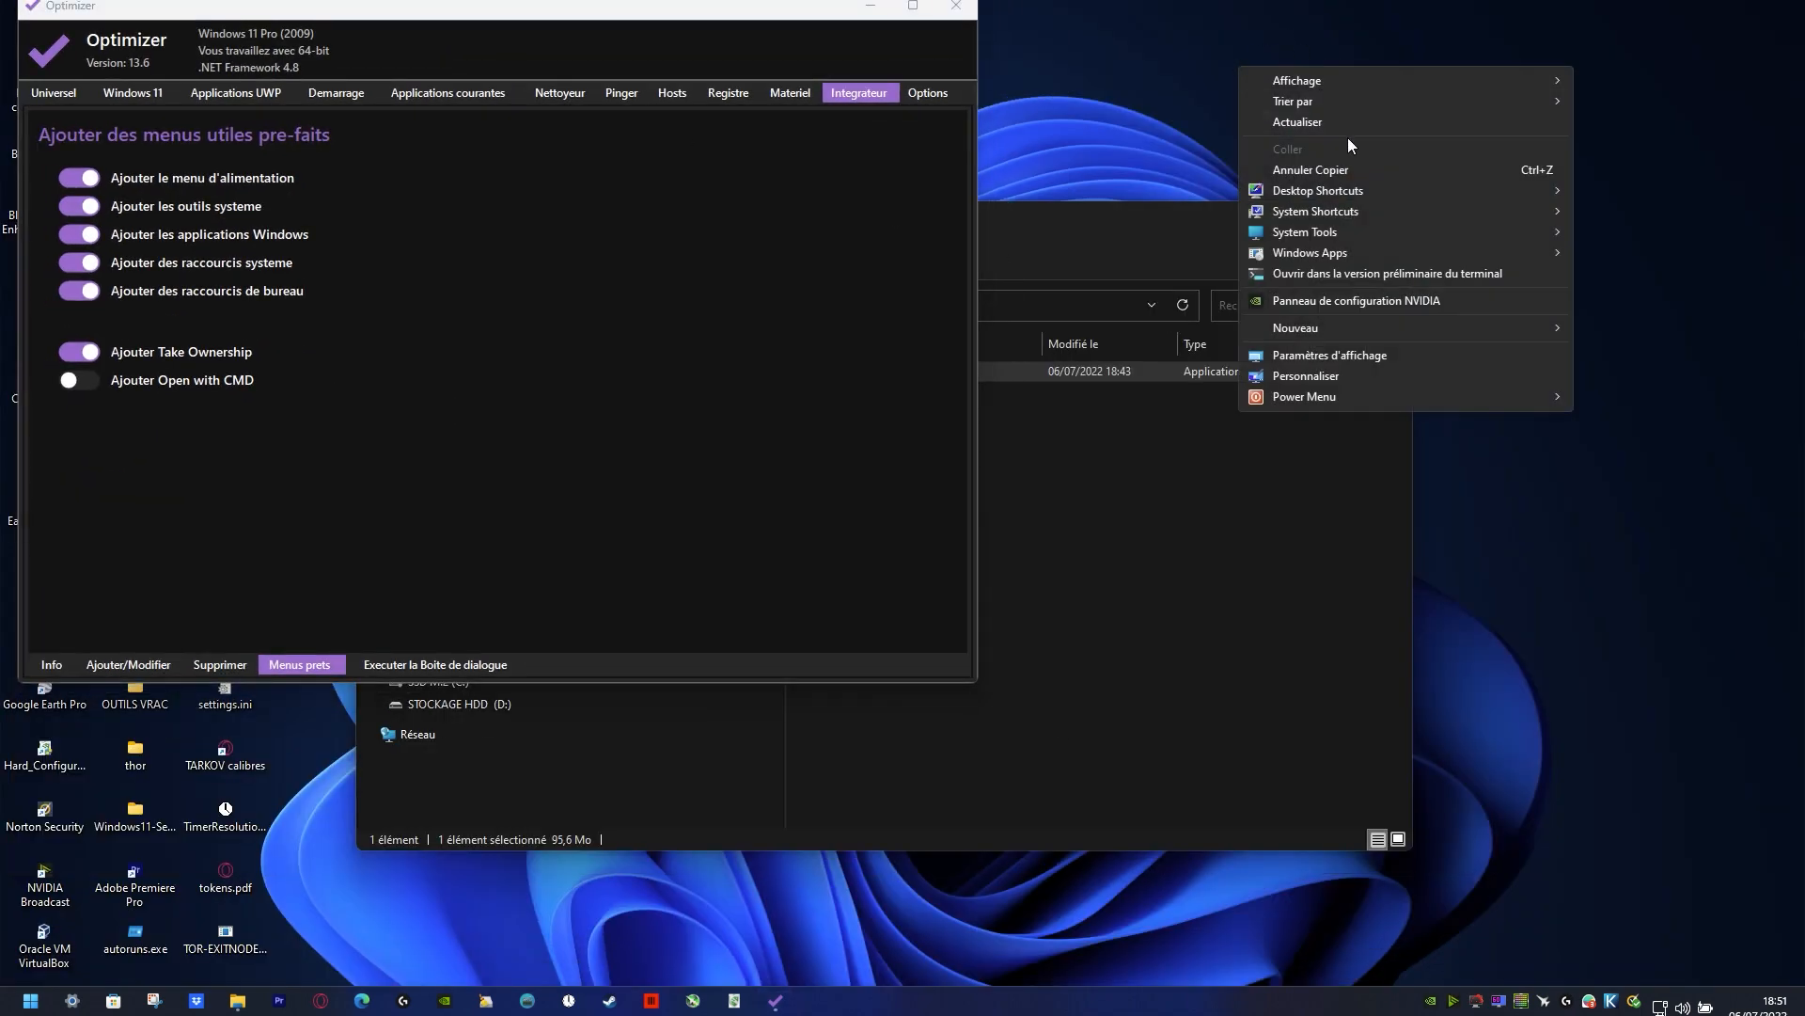
{"action": "mouse_move", "coordinate": [1352, 194]}
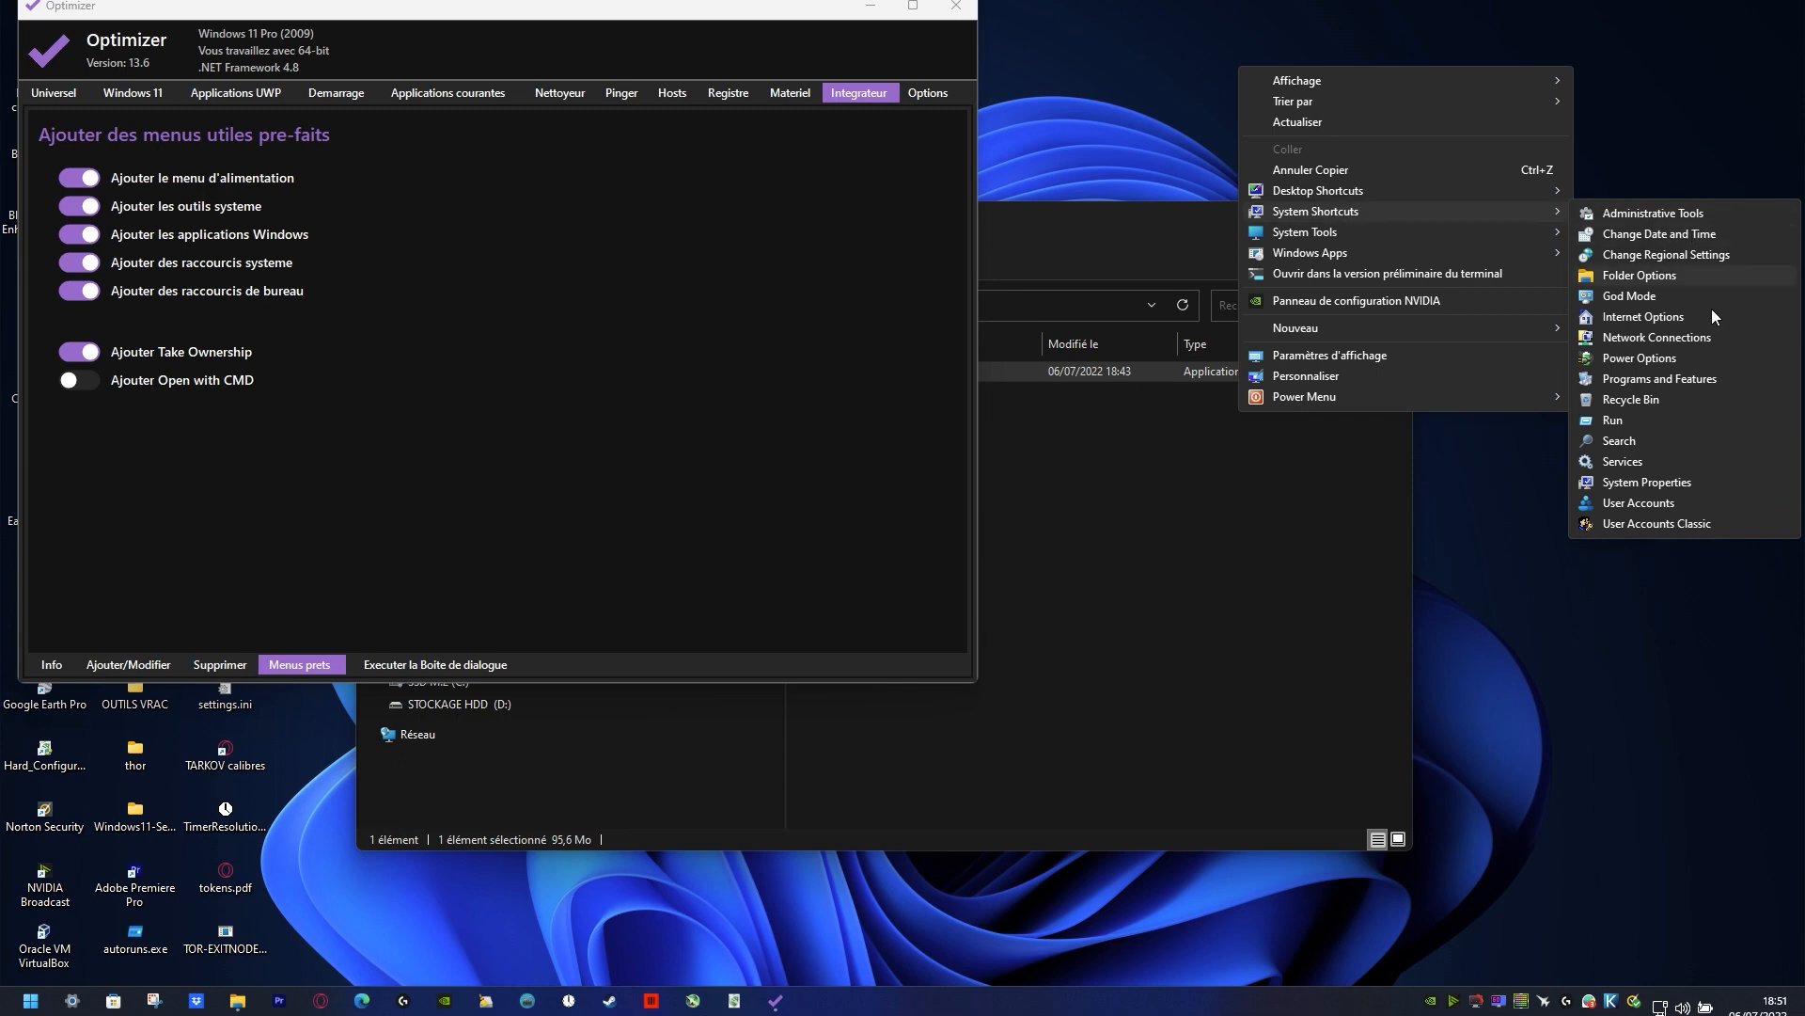
{"action": "left_click", "coordinate": [1632, 296]}
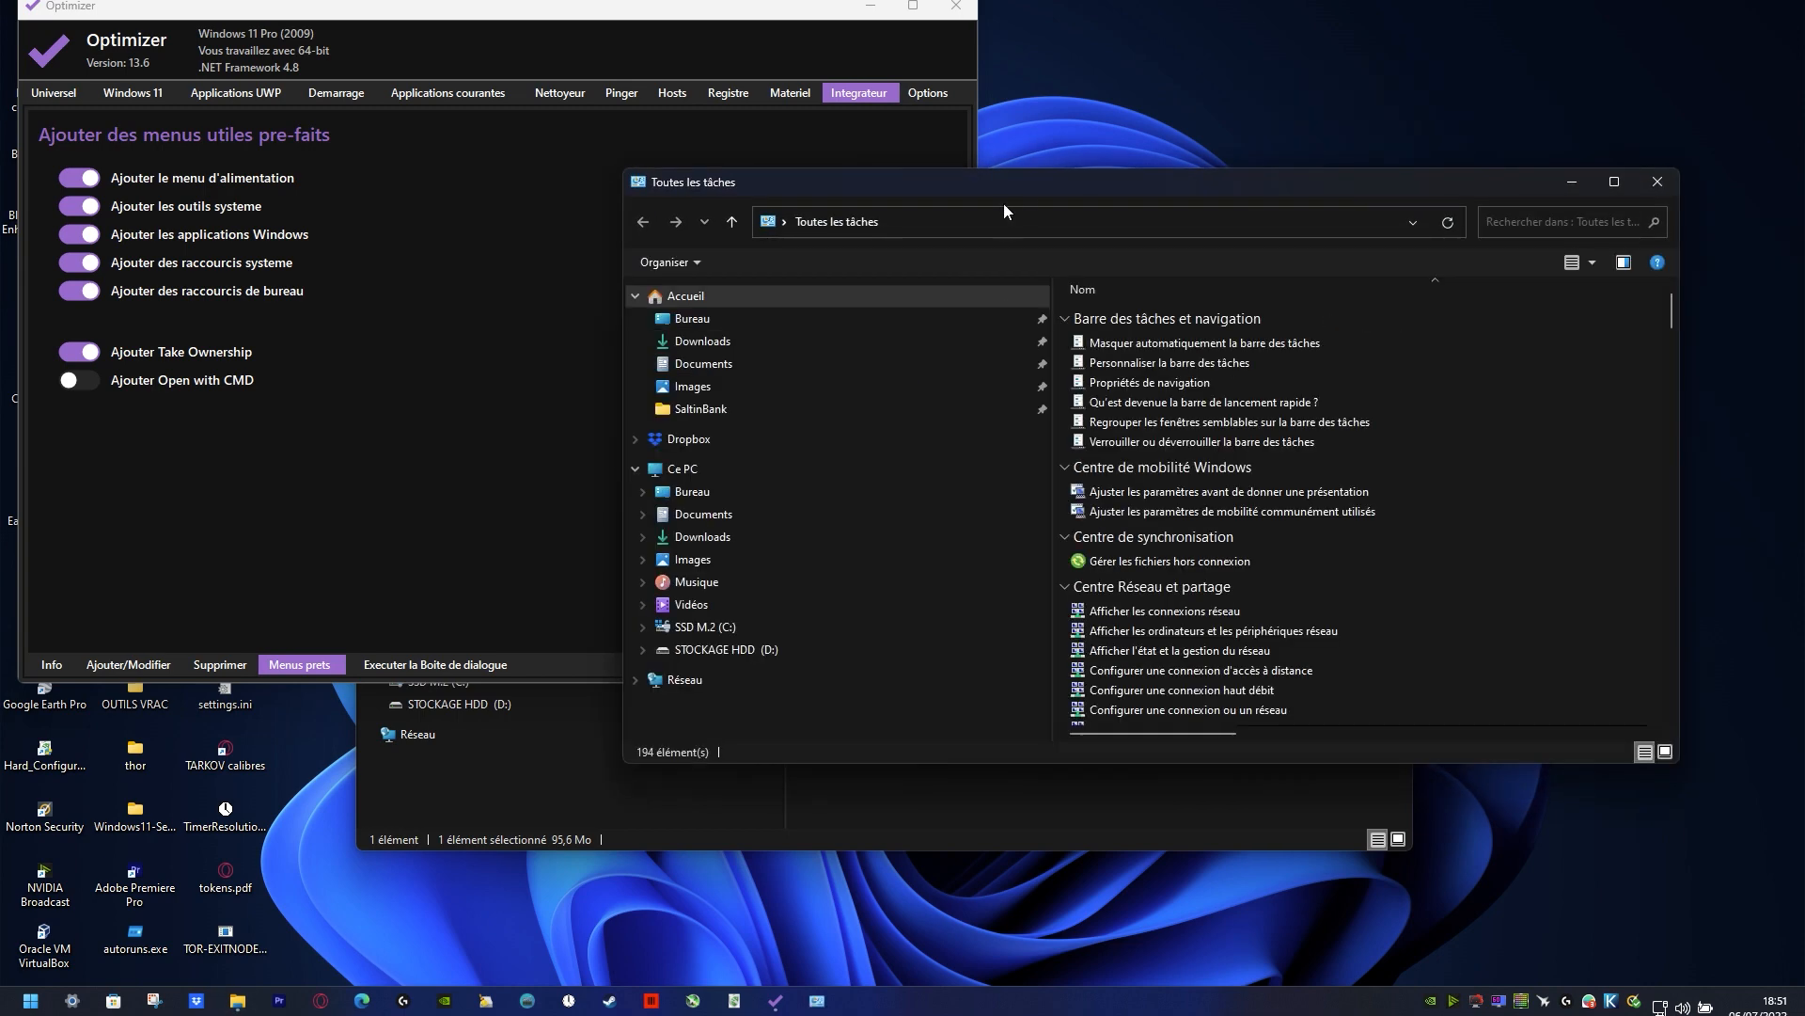
{"action": "double_click", "coordinate": [1024, 189]}
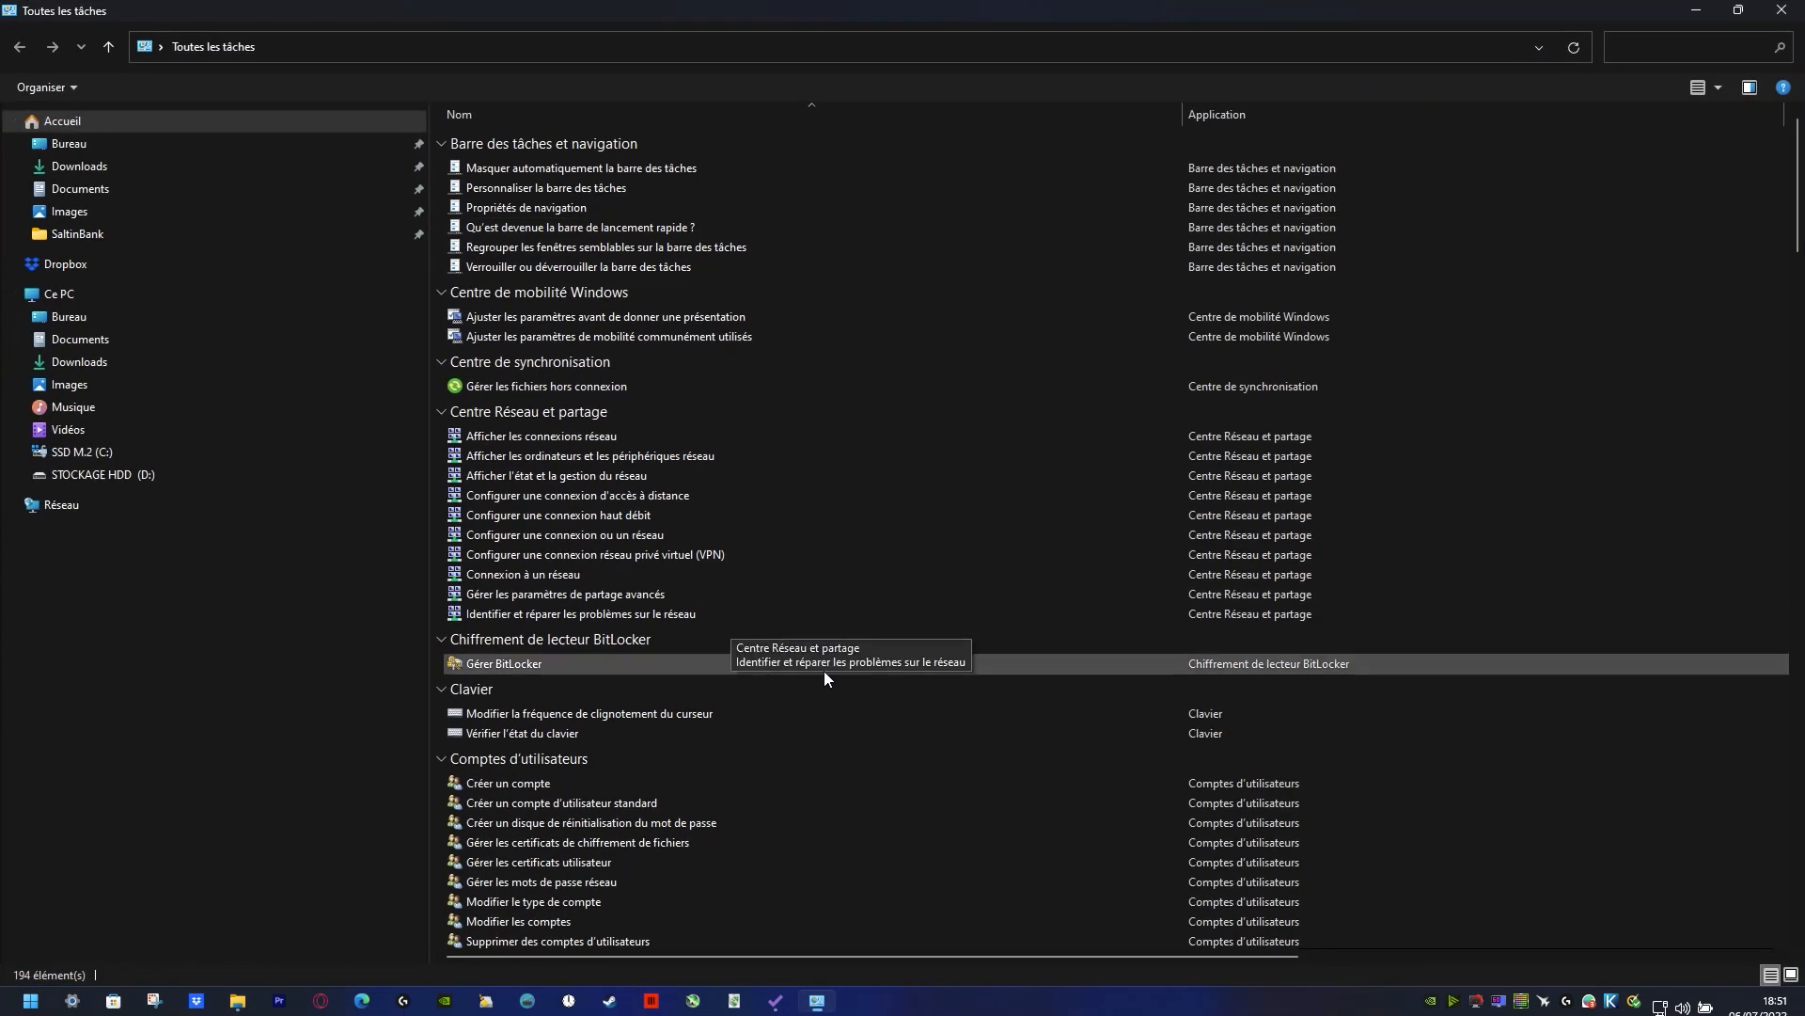
{"action": "scroll", "coordinate": [1330, 562], "scroll_direction": "down", "scroll_amount": 3}
{"action": "scroll", "coordinate": [1329, 562], "scroll_direction": "down", "scroll_amount": 20}
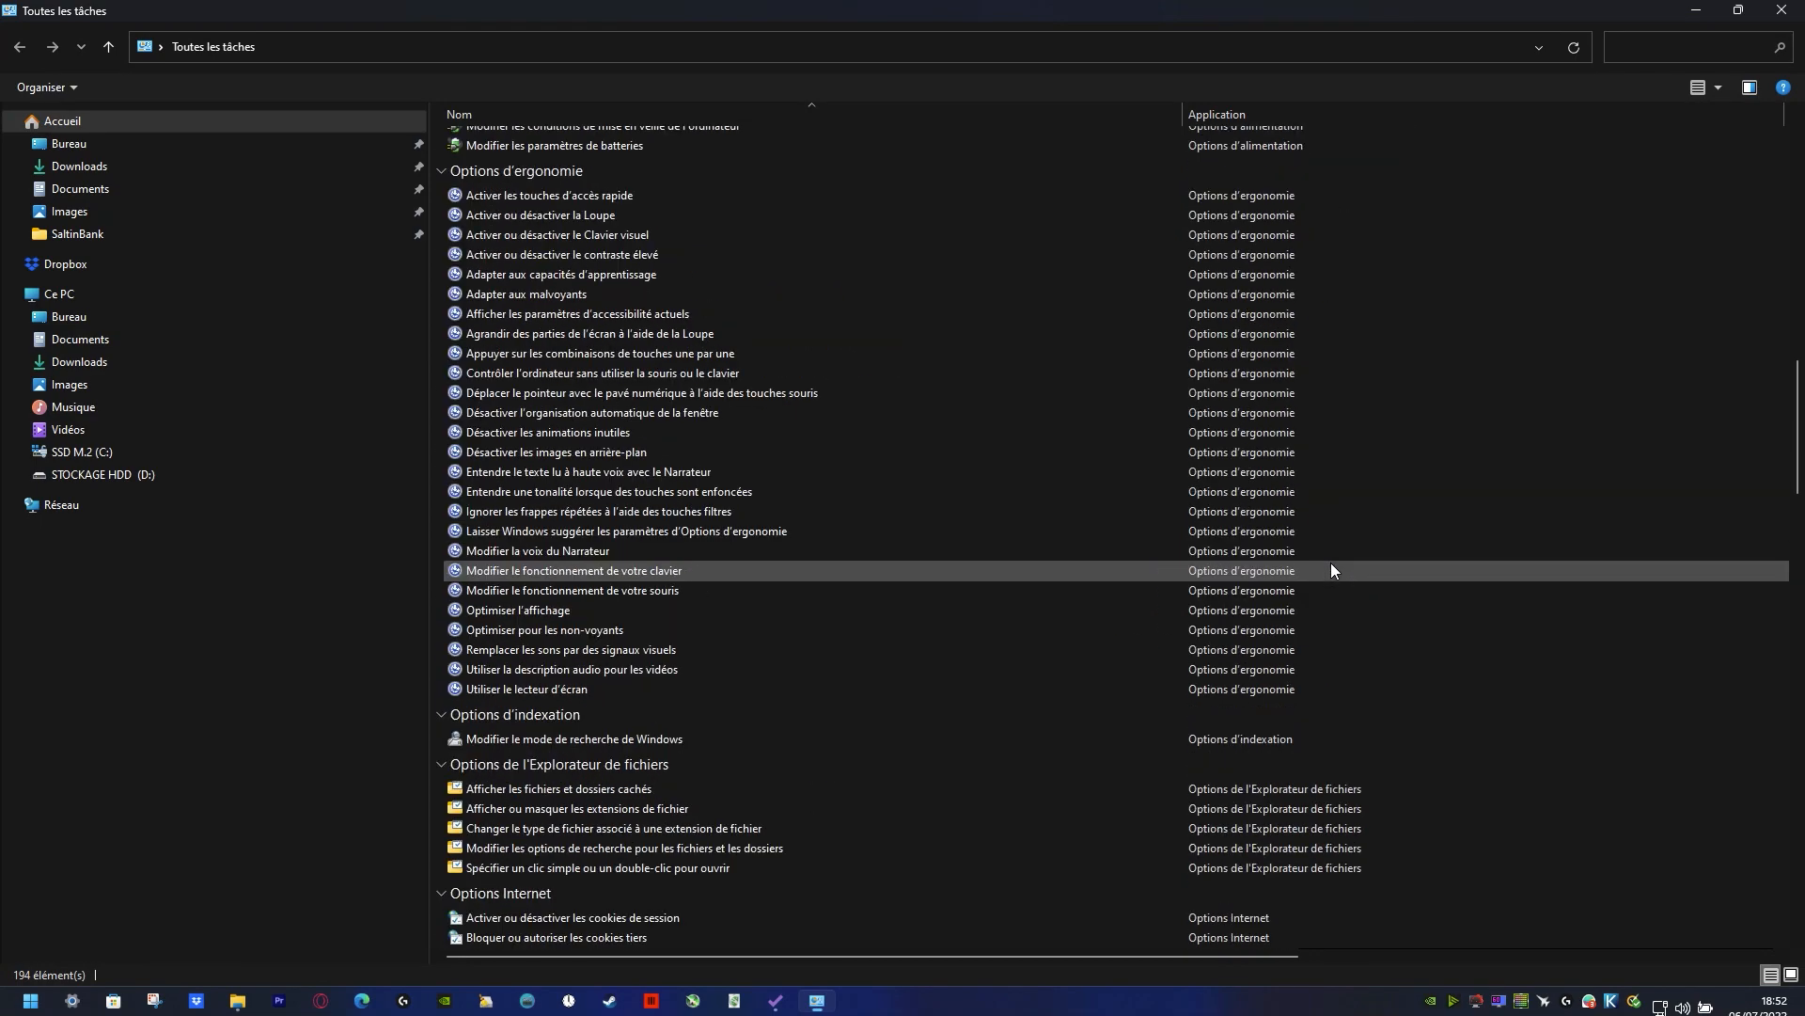
{"action": "scroll", "coordinate": [1329, 563], "scroll_direction": "down", "scroll_amount": 20}
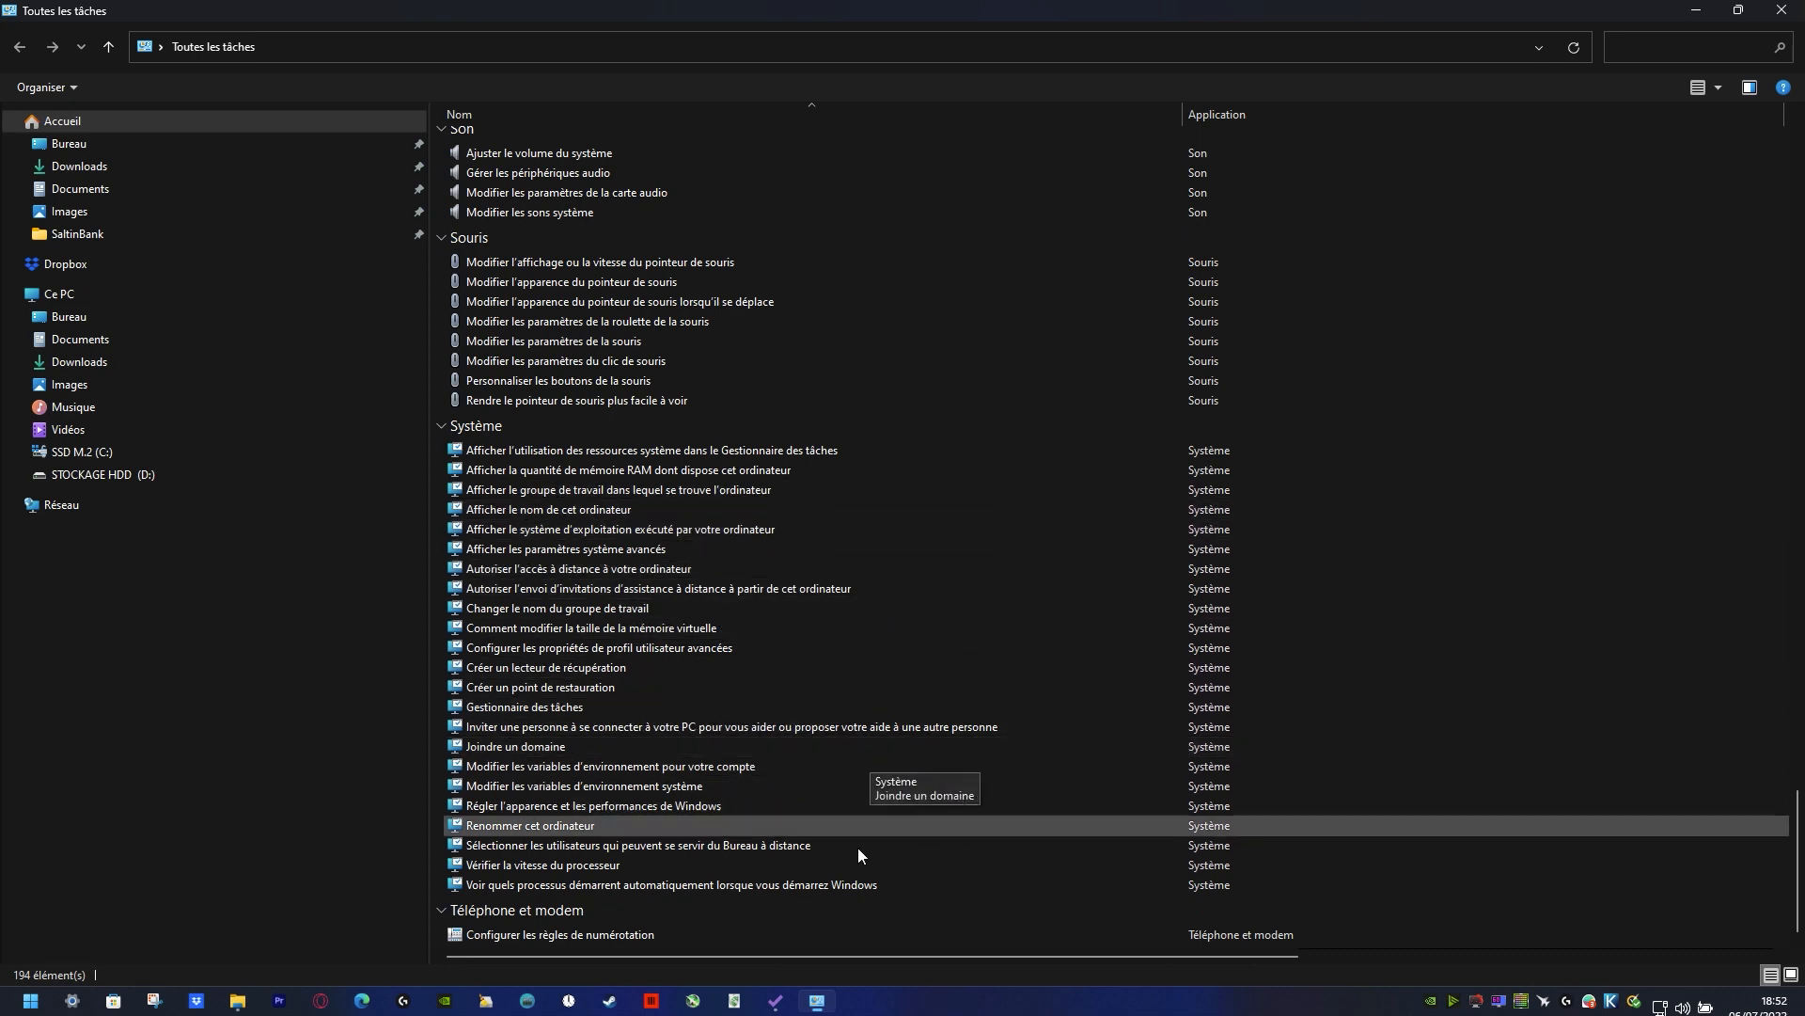
{"action": "left_click", "coordinate": [1782, 10]}
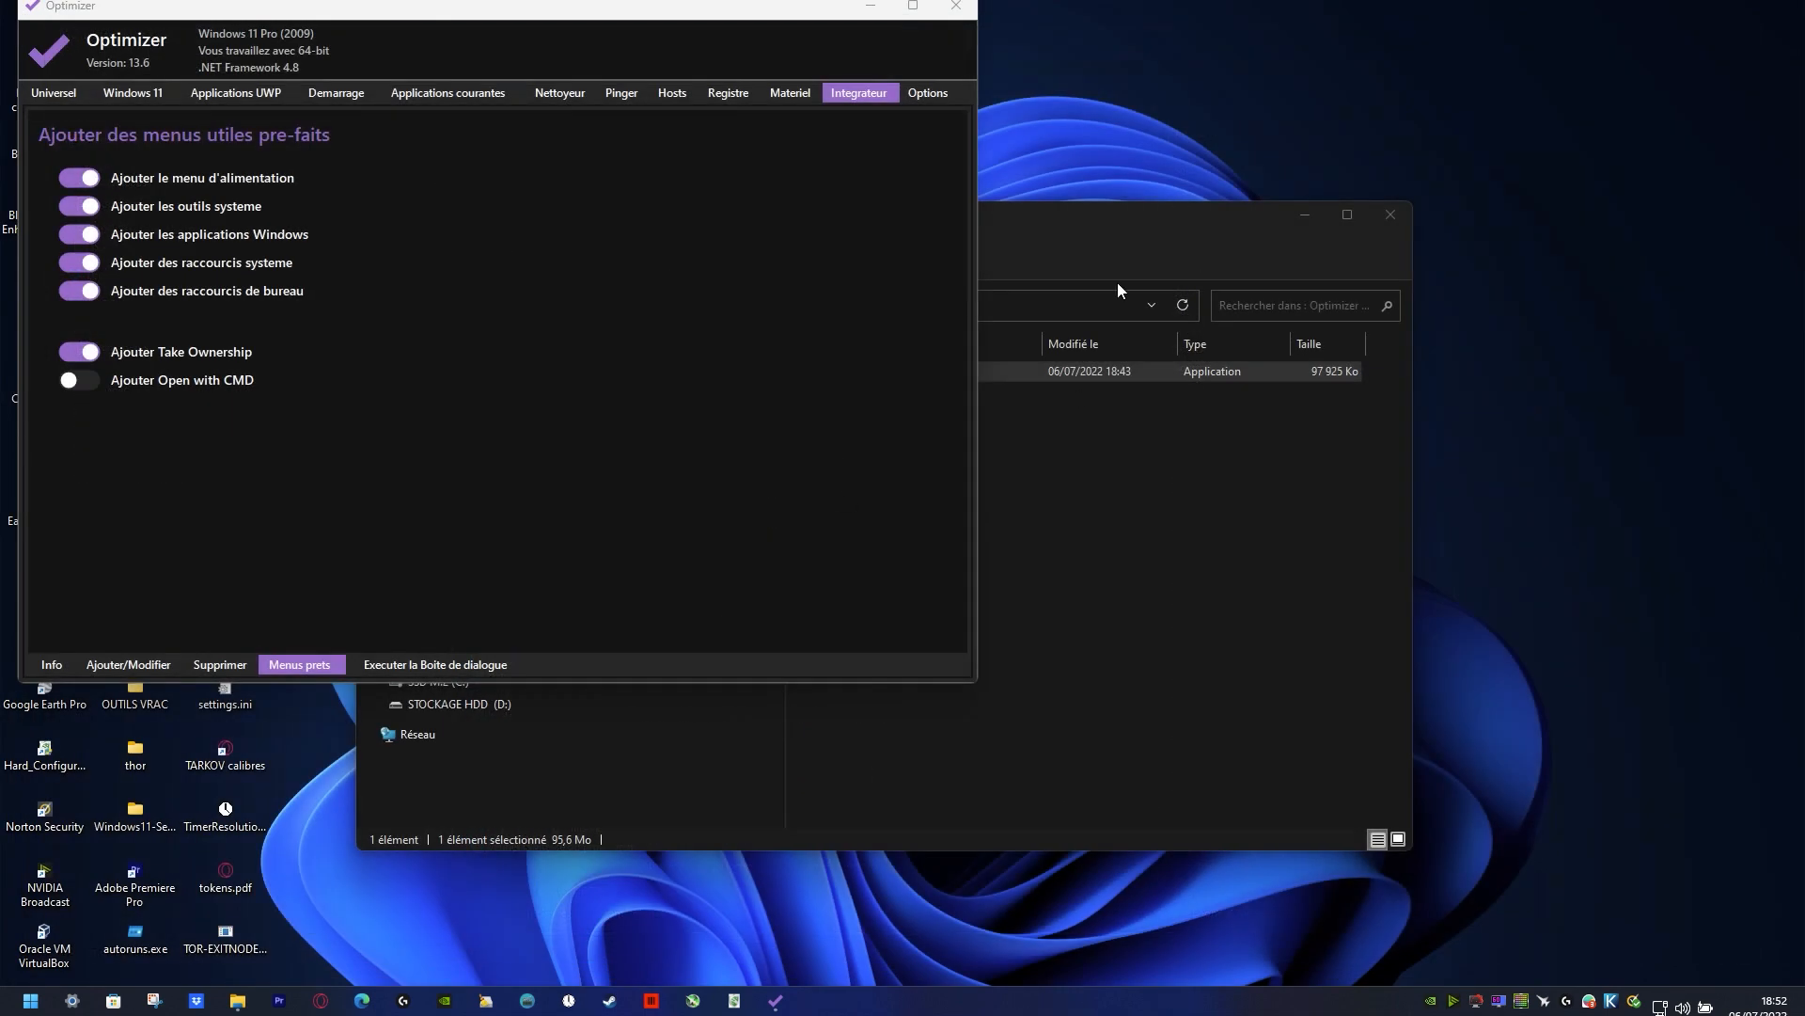
Step: Try to launch Task Scheduler from the System Tools added to the desktop context menu
{"action": "right_click", "coordinate": [1487, 237]}
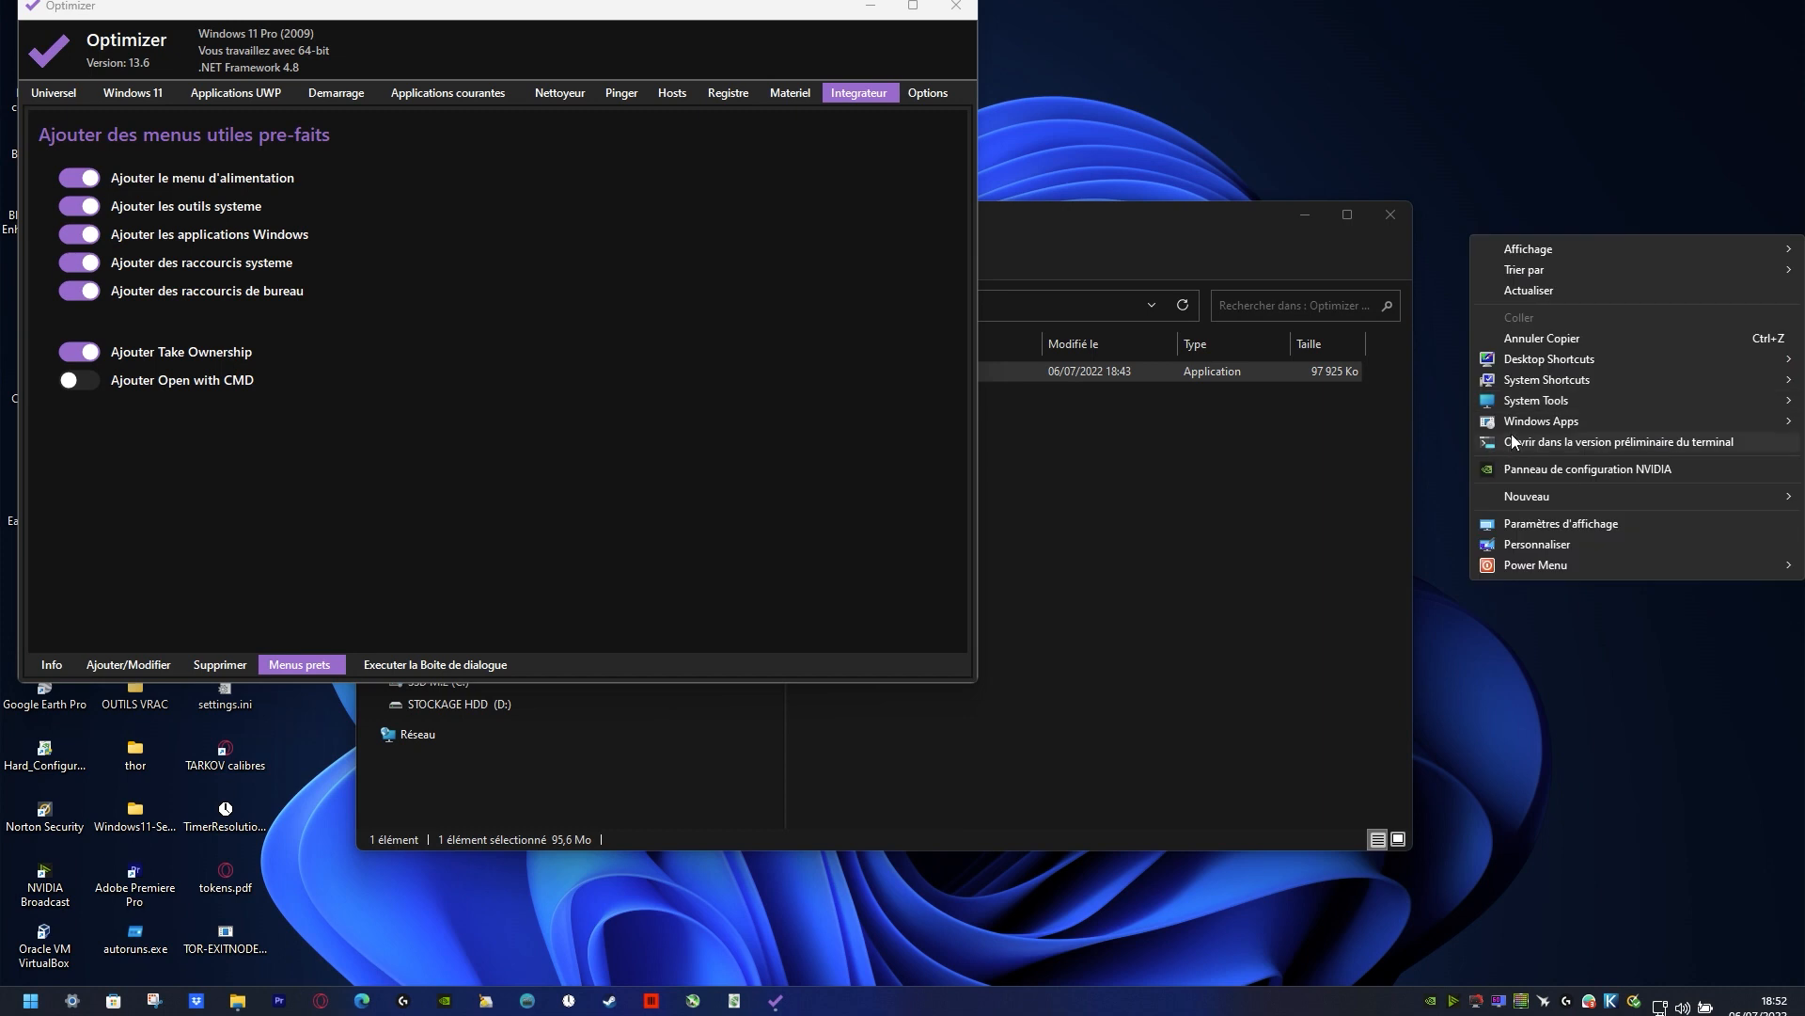
{"action": "mouse_move", "coordinate": [1522, 410]}
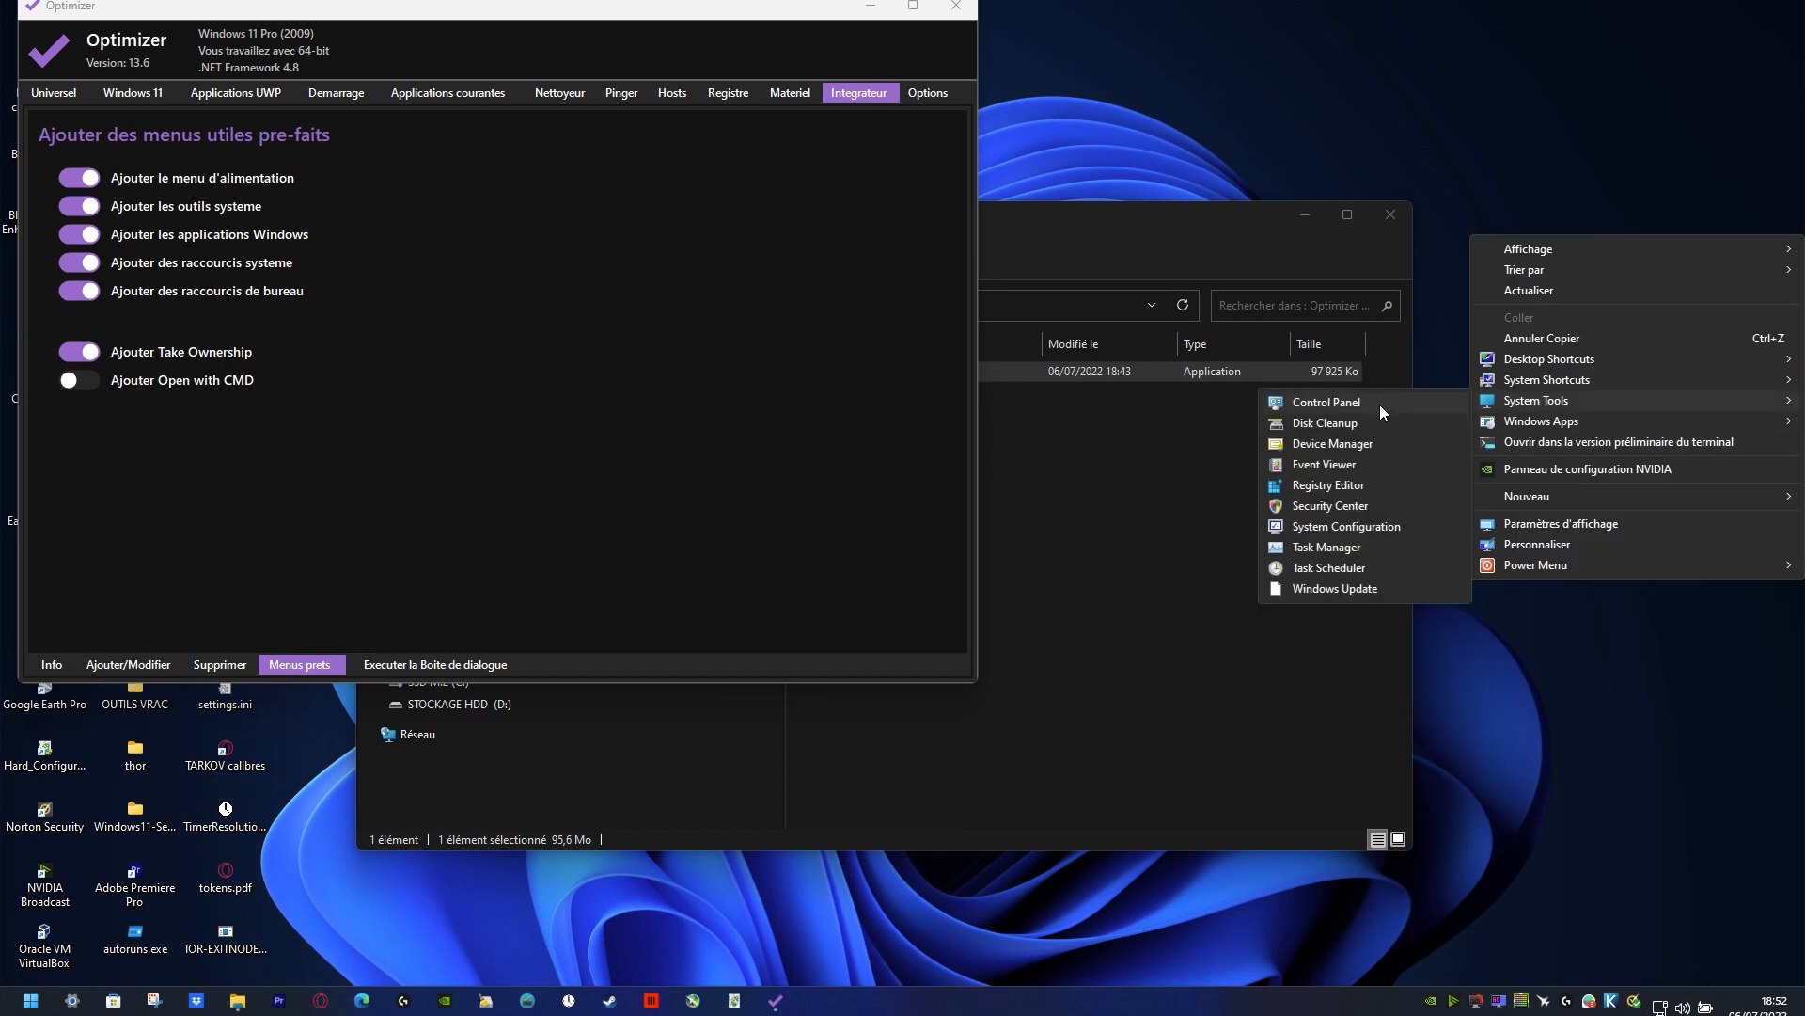
{"action": "left_click", "coordinate": [1334, 564]}
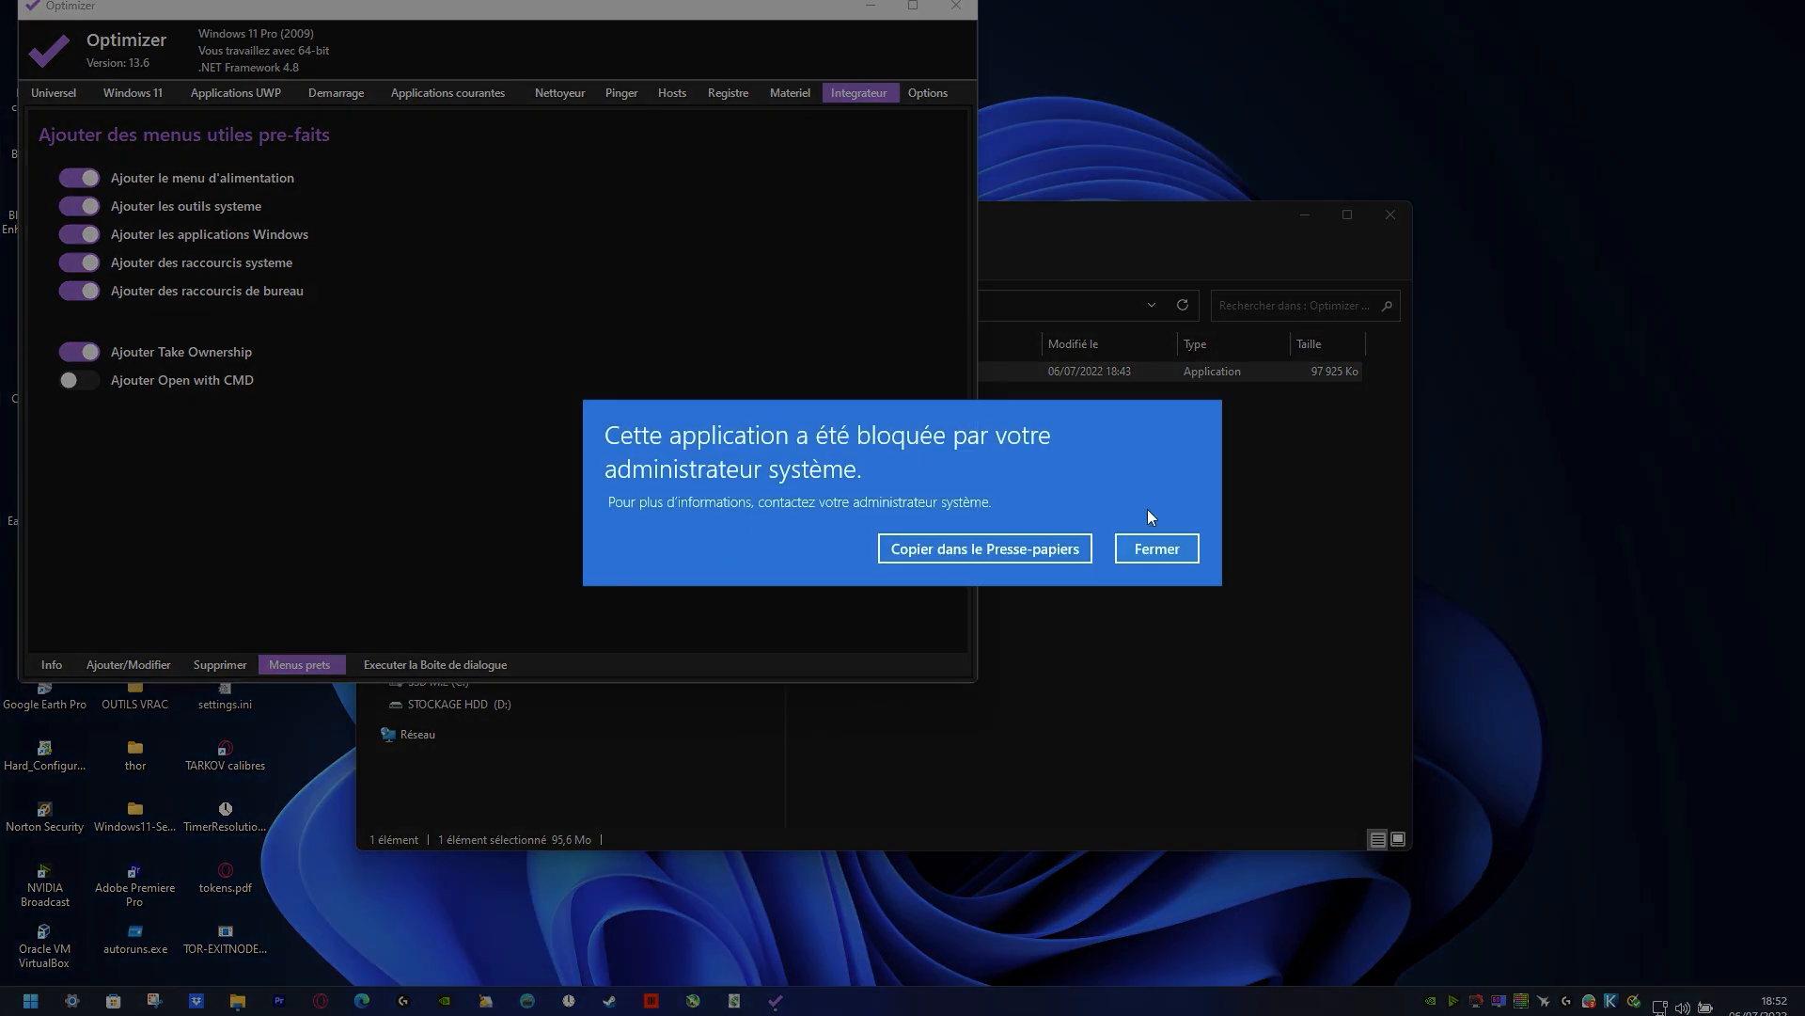
{"action": "left_click", "coordinate": [1158, 546]}
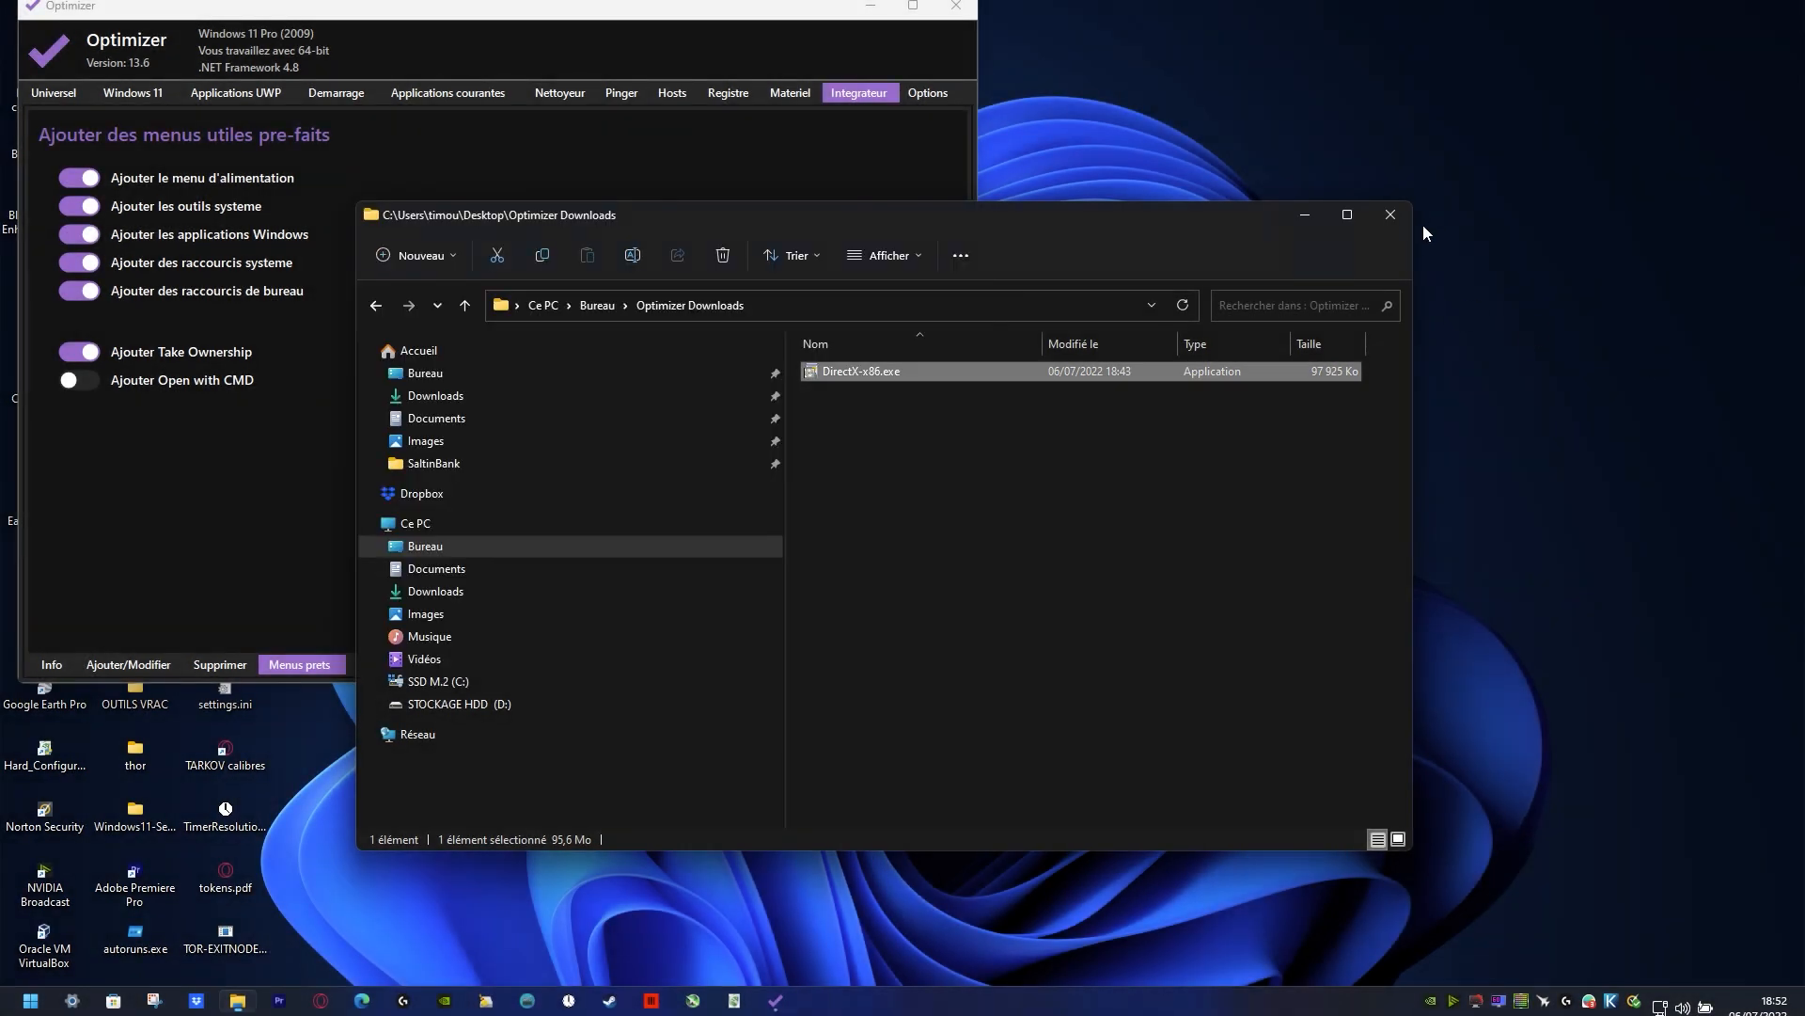
Step: Examine the desktop context menu's Power Menu choices and compare them with the power control in Start
{"action": "right_click", "coordinate": [1516, 257]}
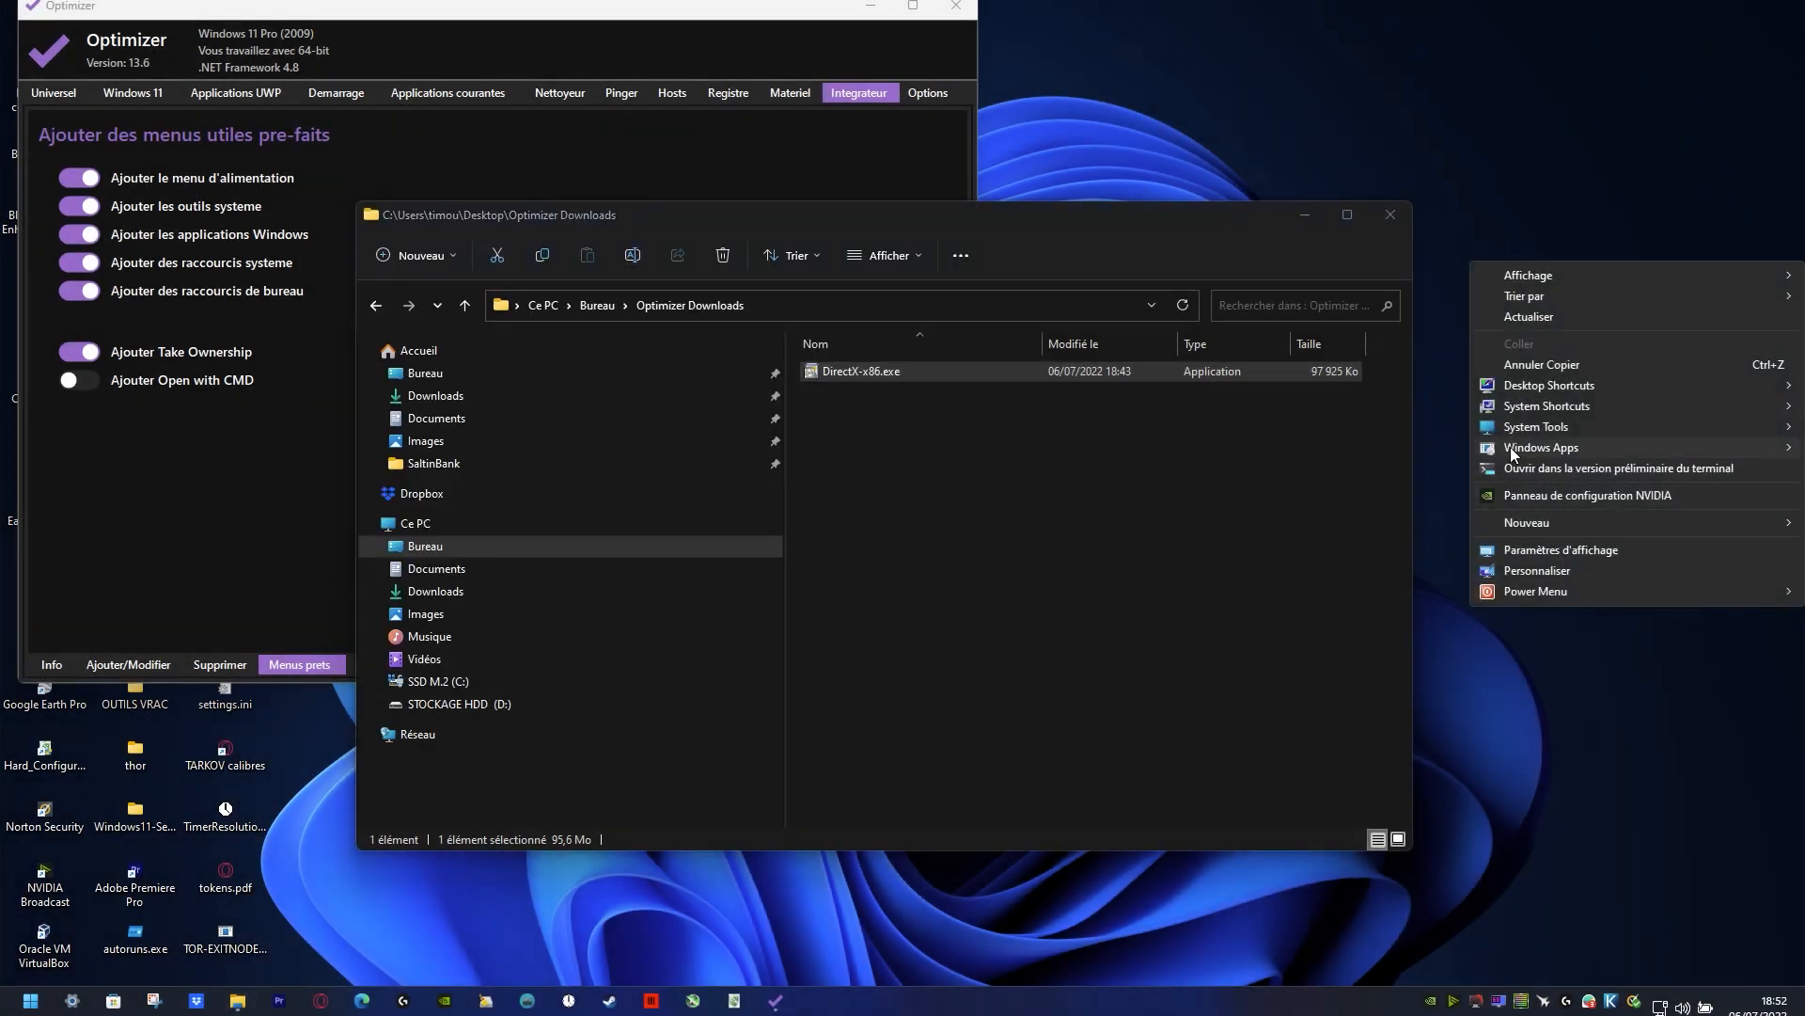
{"action": "mouse_move", "coordinate": [1511, 448]}
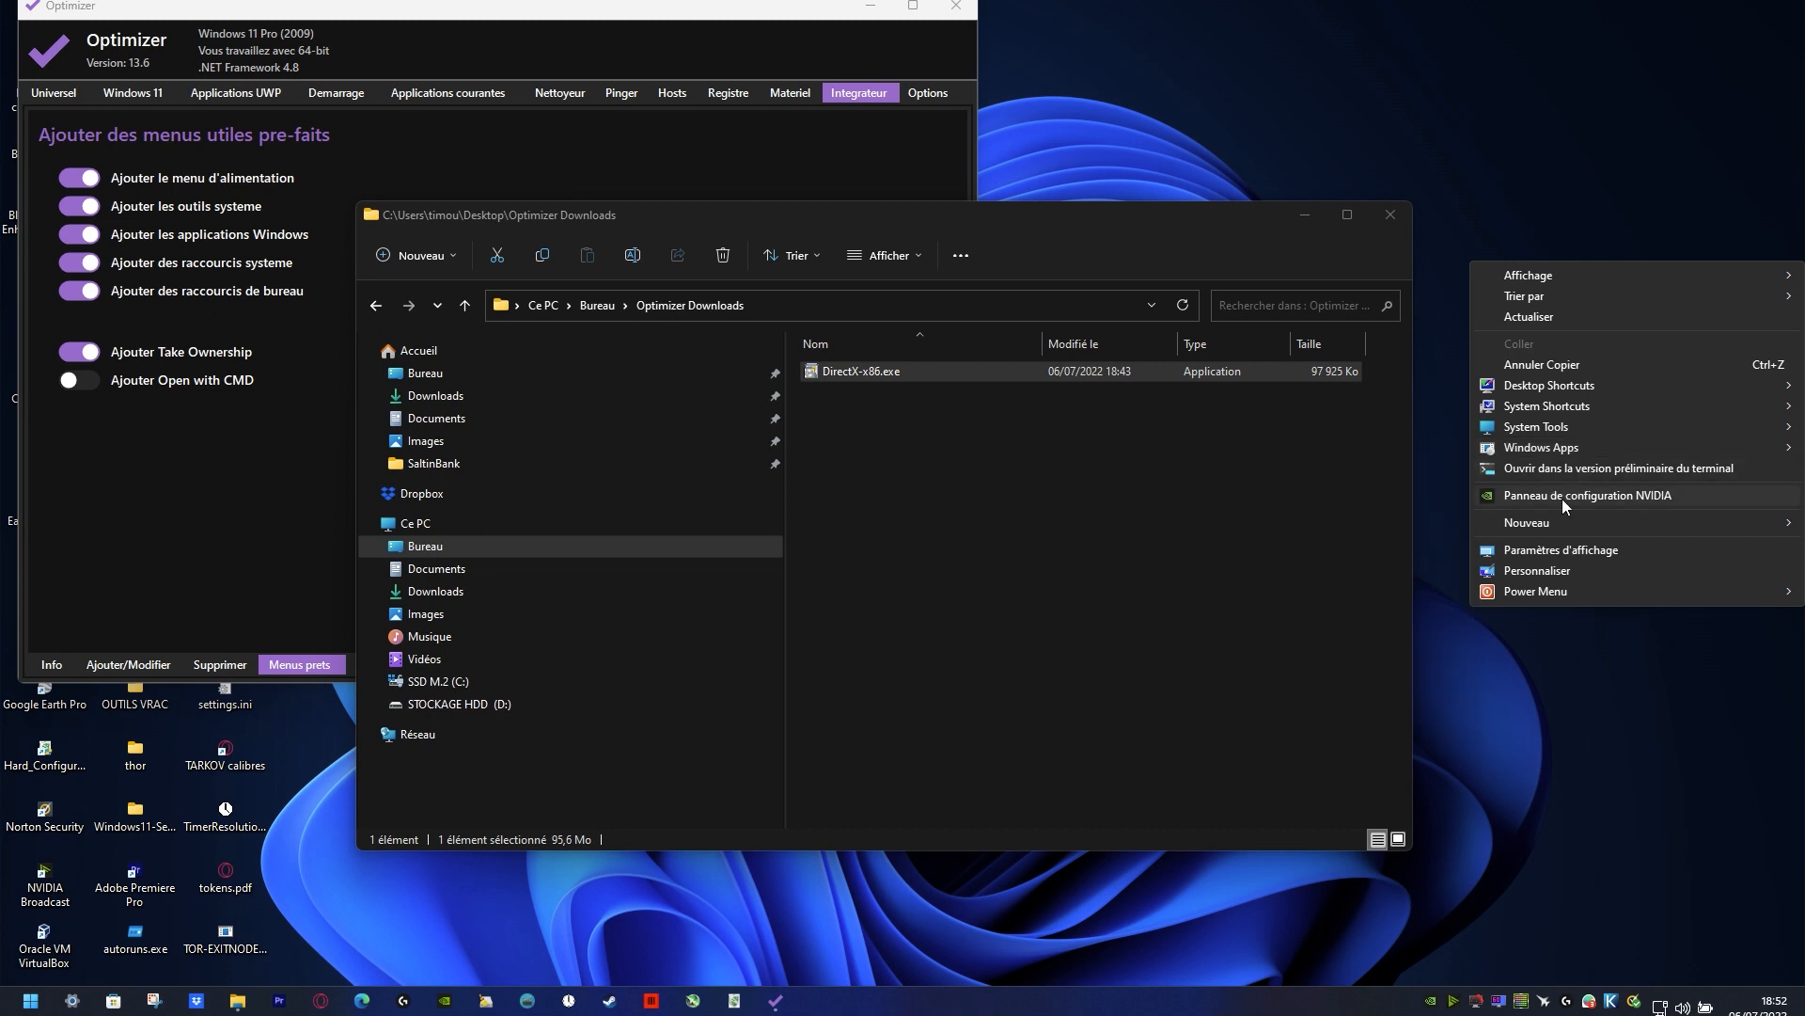
{"action": "mouse_move", "coordinate": [1525, 592]}
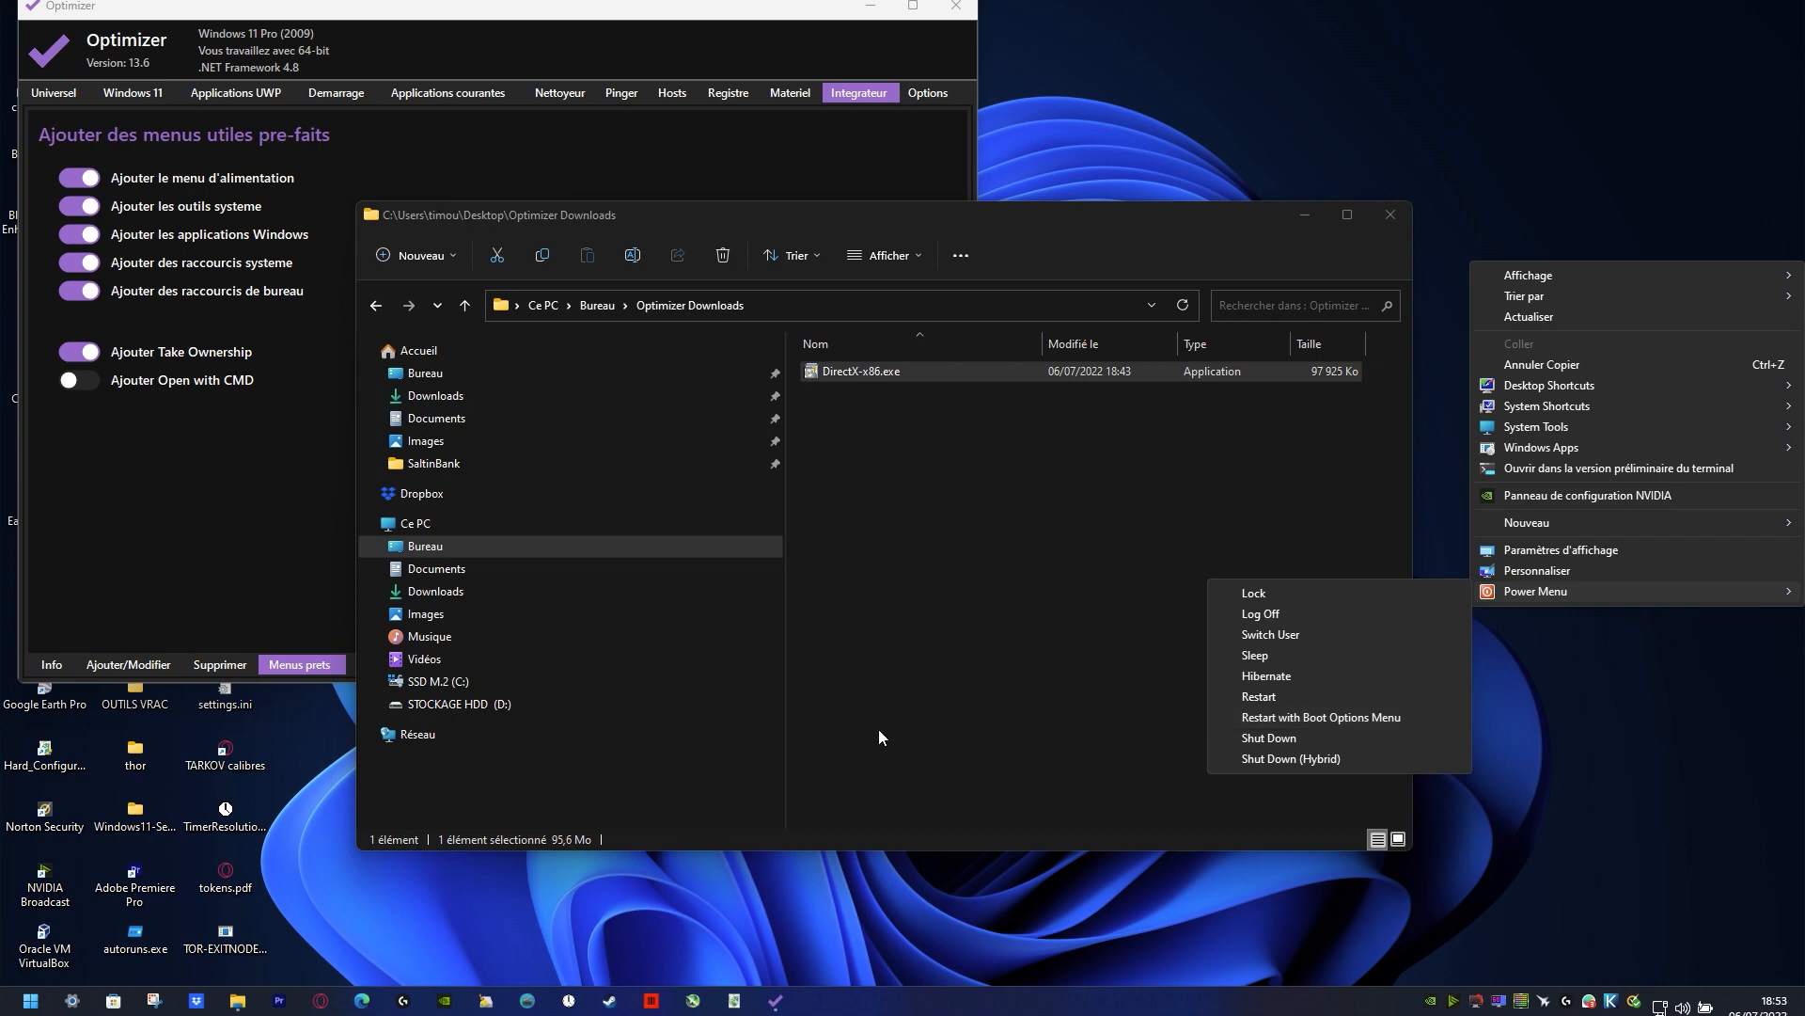
{"action": "left_click", "coordinate": [30, 1000]}
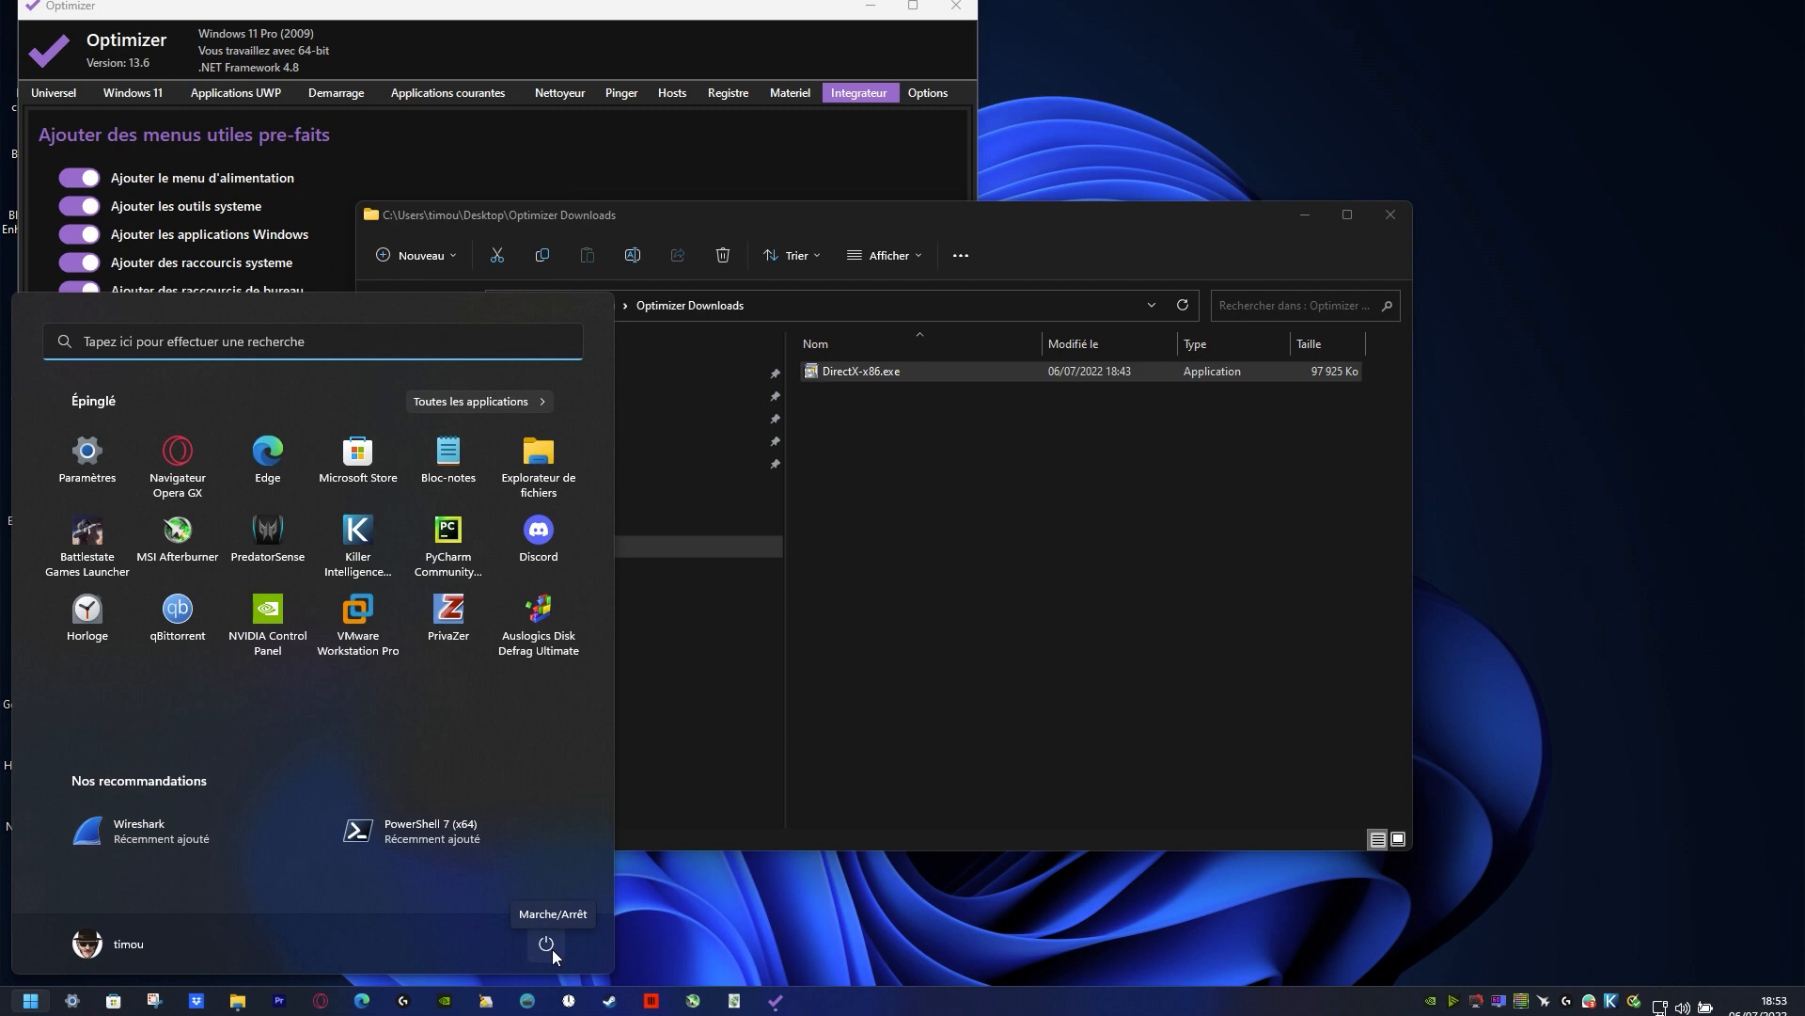
{"action": "right_click", "coordinate": [1526, 369]}
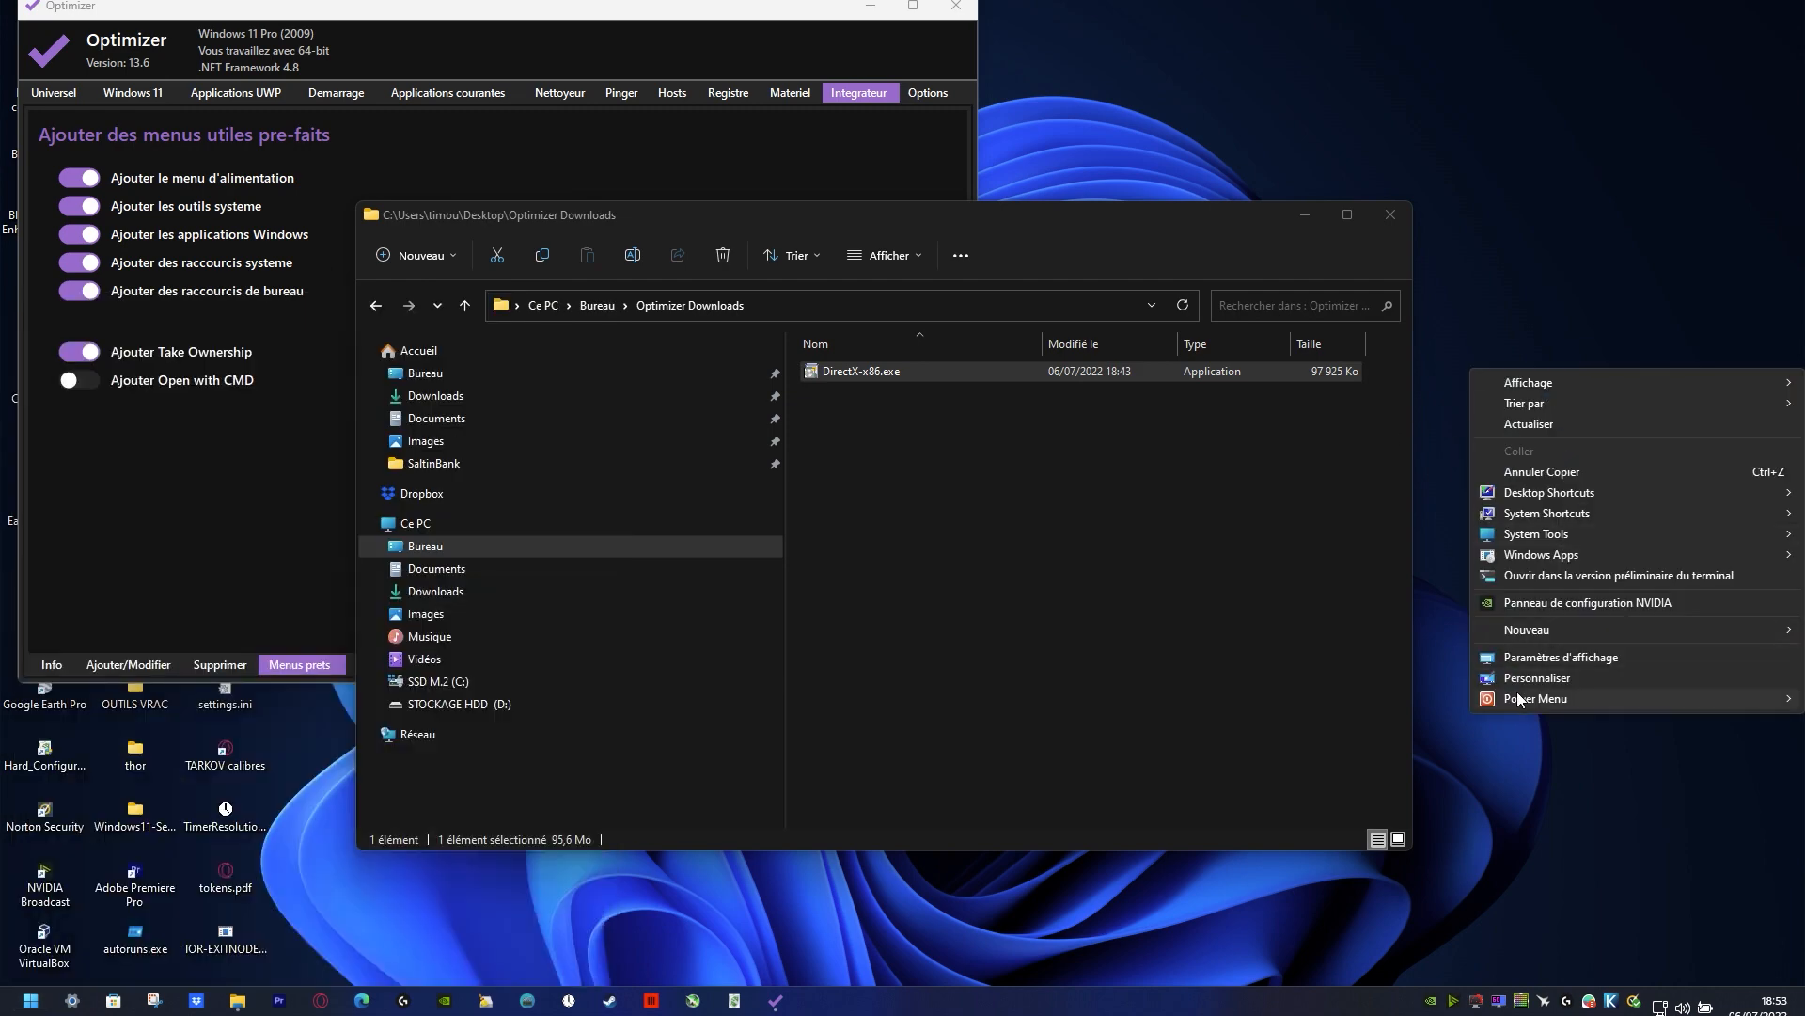
{"action": "left_click", "coordinate": [855, 515]}
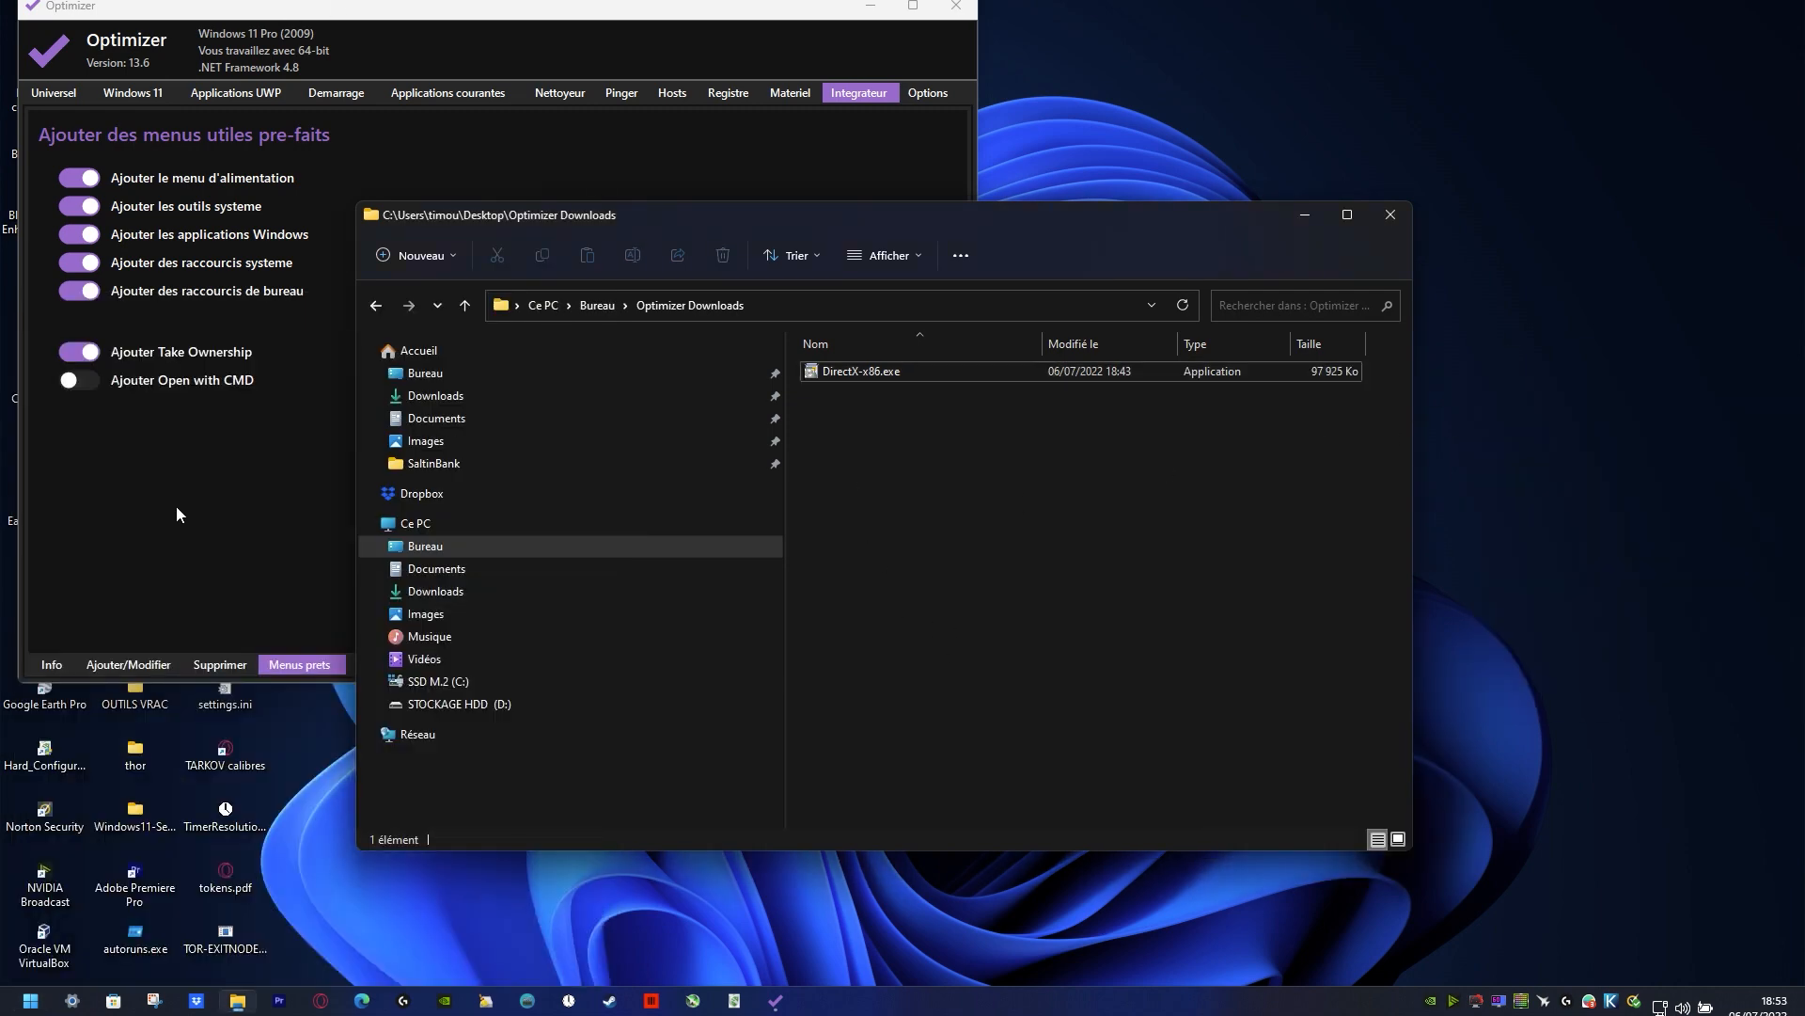
Step: Try to prepare BleachBit as a program entry for the desktop menu, then switch the element type to Commande and back to Programme
{"action": "left_click", "coordinate": [329, 630]}
{"action": "left_click", "coordinate": [133, 669]}
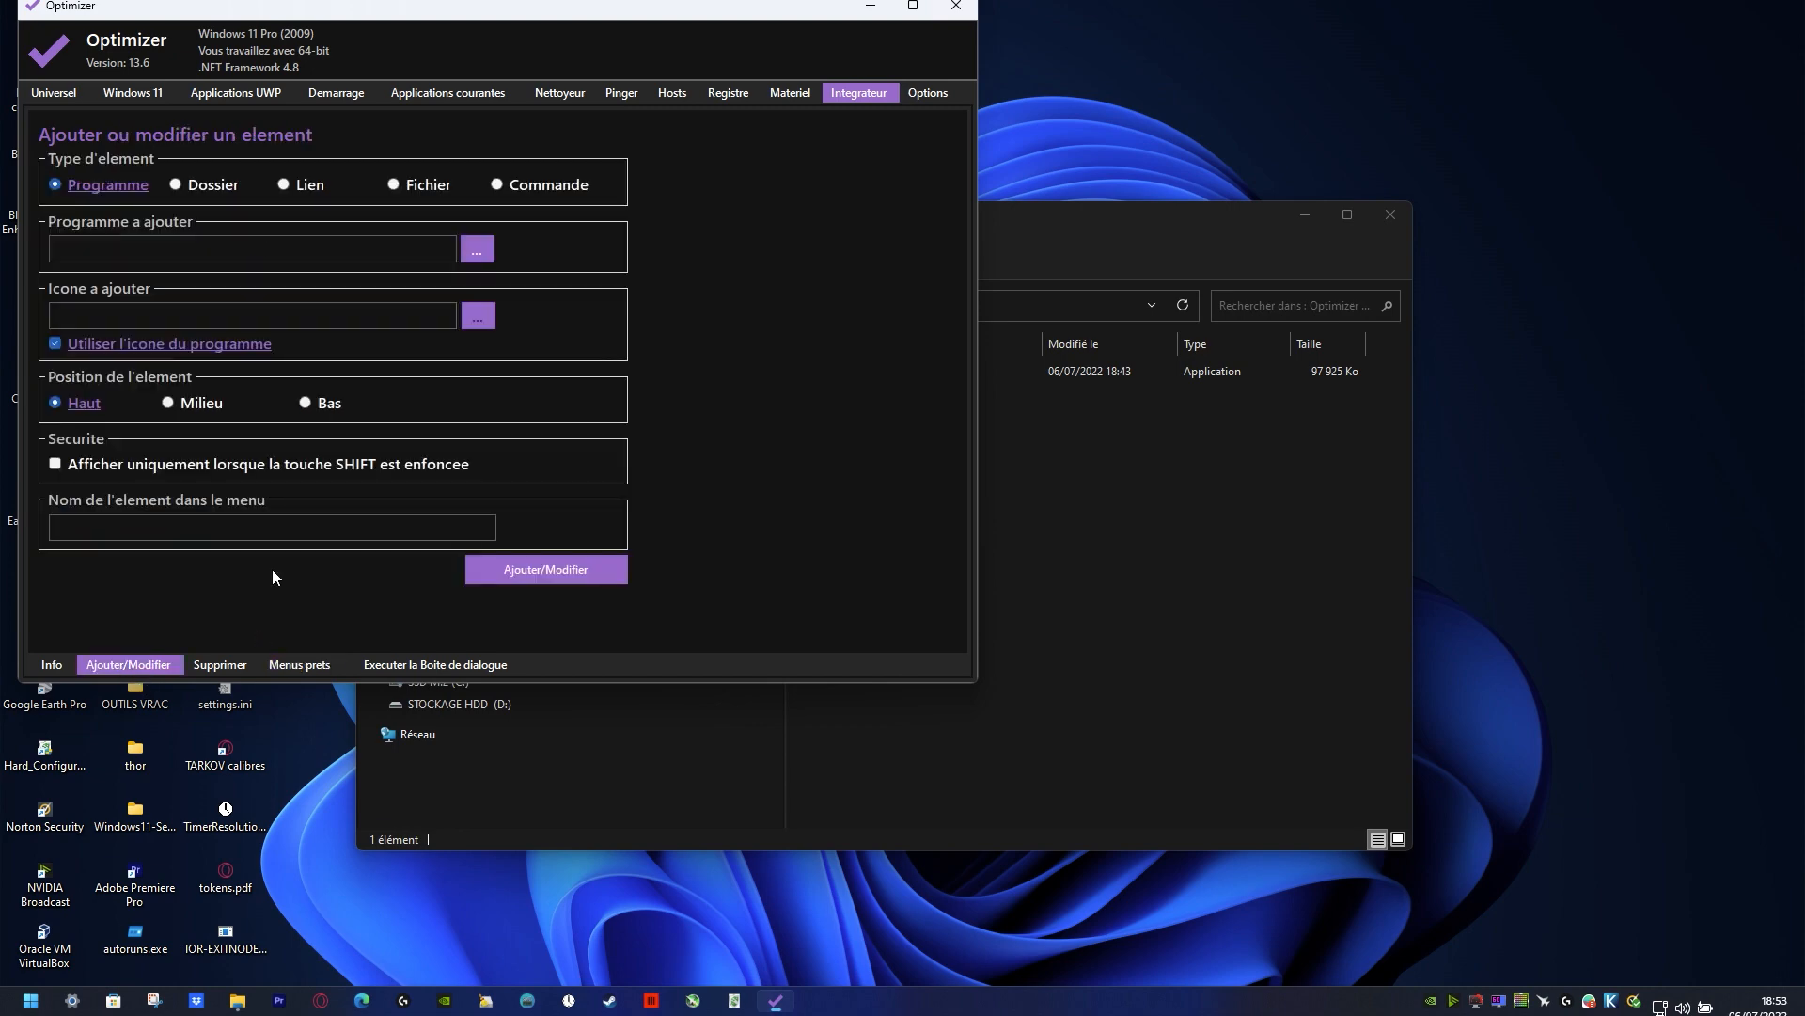
{"action": "left_click", "coordinate": [477, 248]}
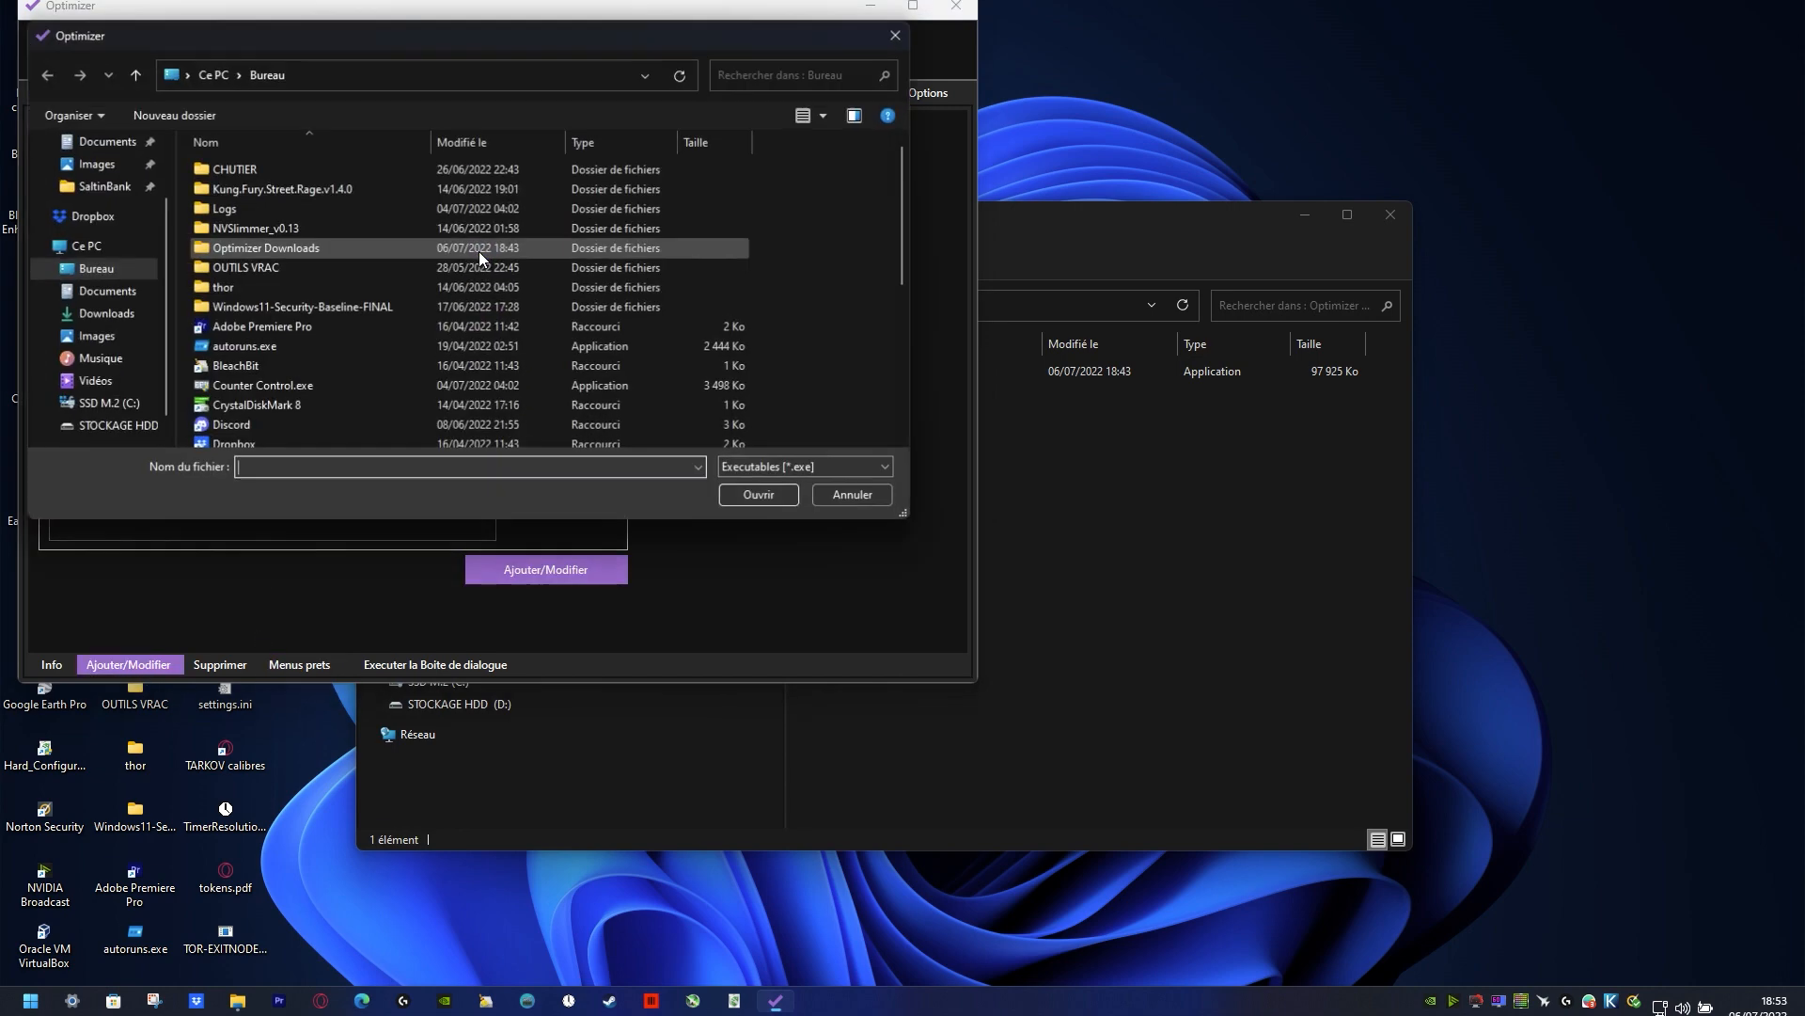
{"action": "left_click", "coordinate": [283, 370]}
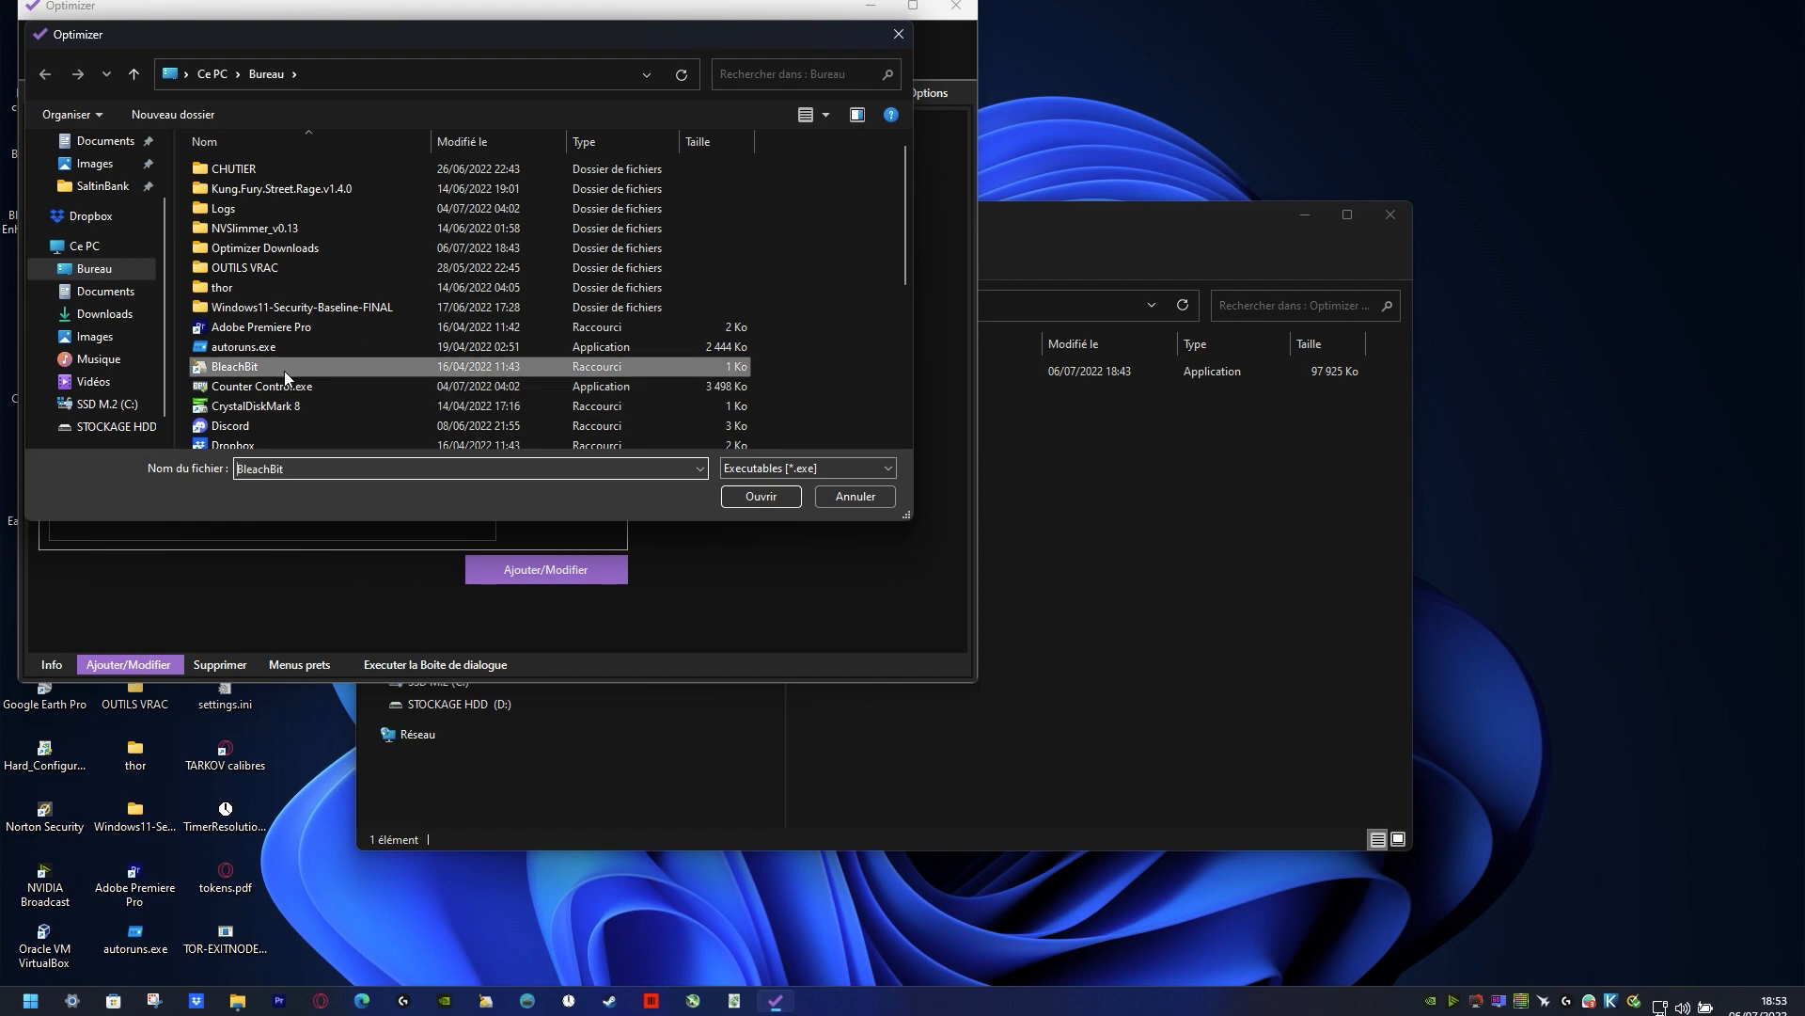
{"action": "left_click", "coordinate": [761, 496]}
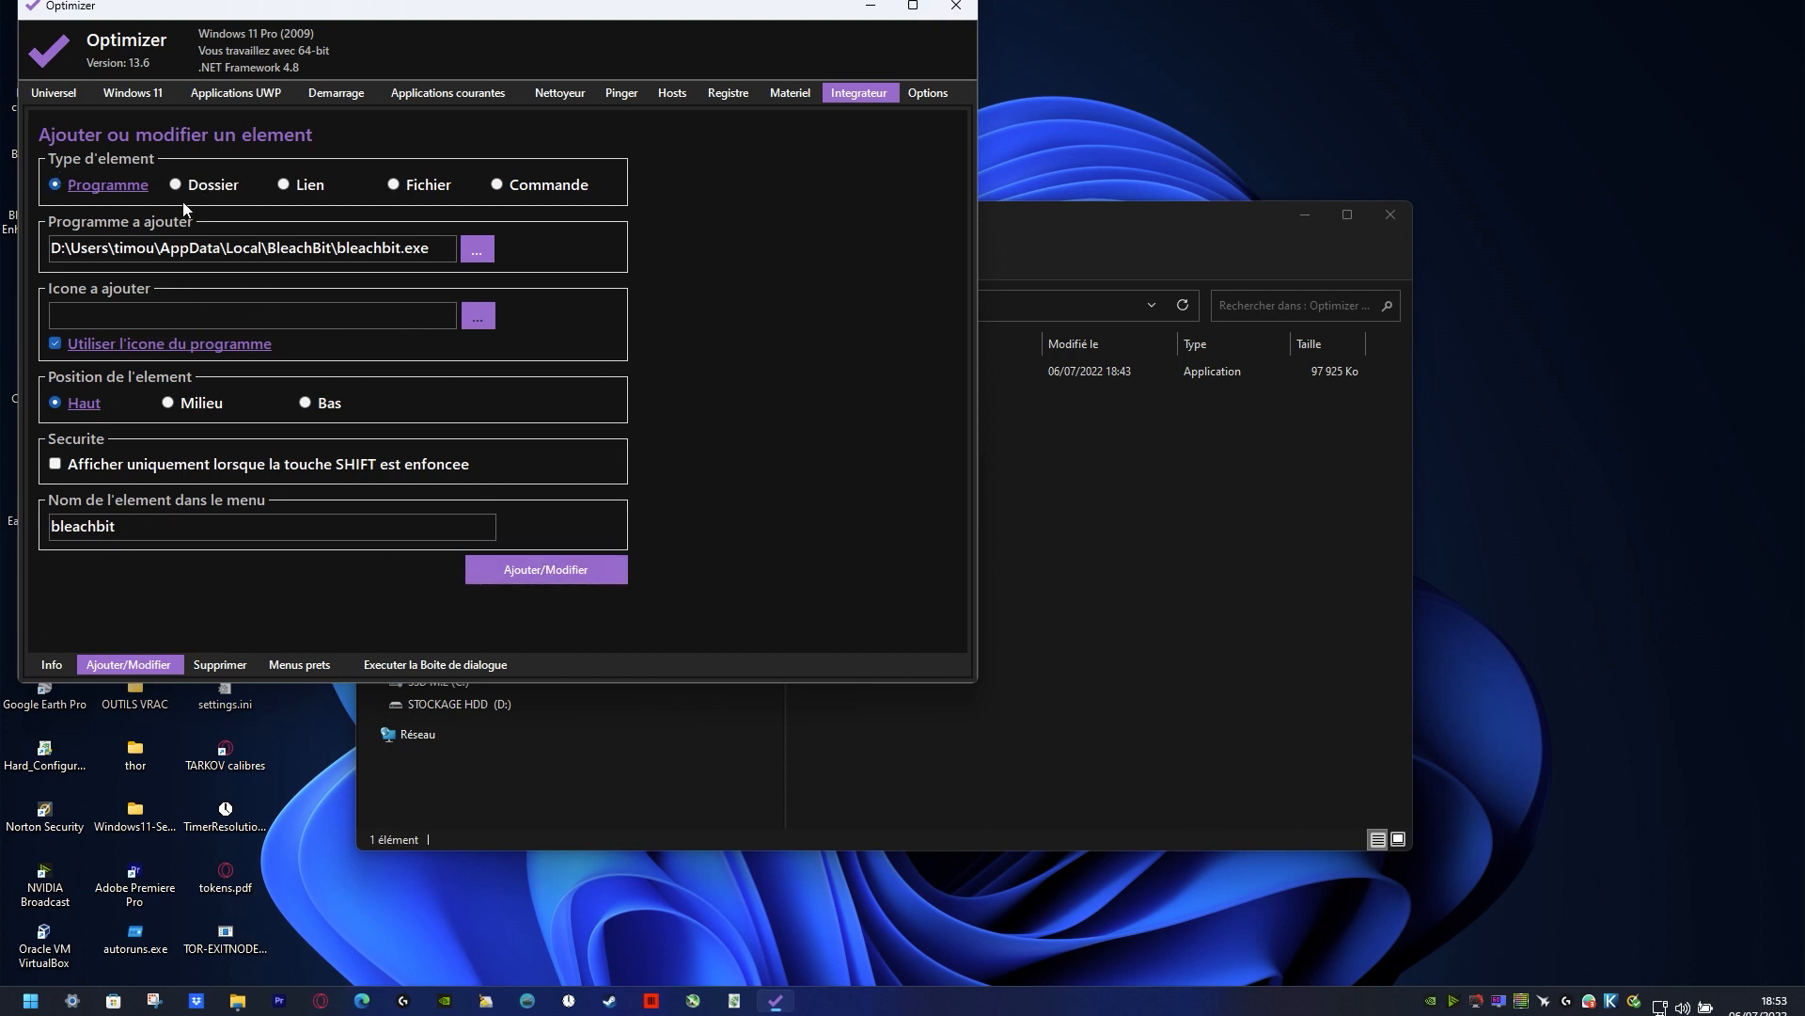
{"action": "left_click", "coordinate": [554, 187]}
{"action": "left_click", "coordinate": [90, 187]}
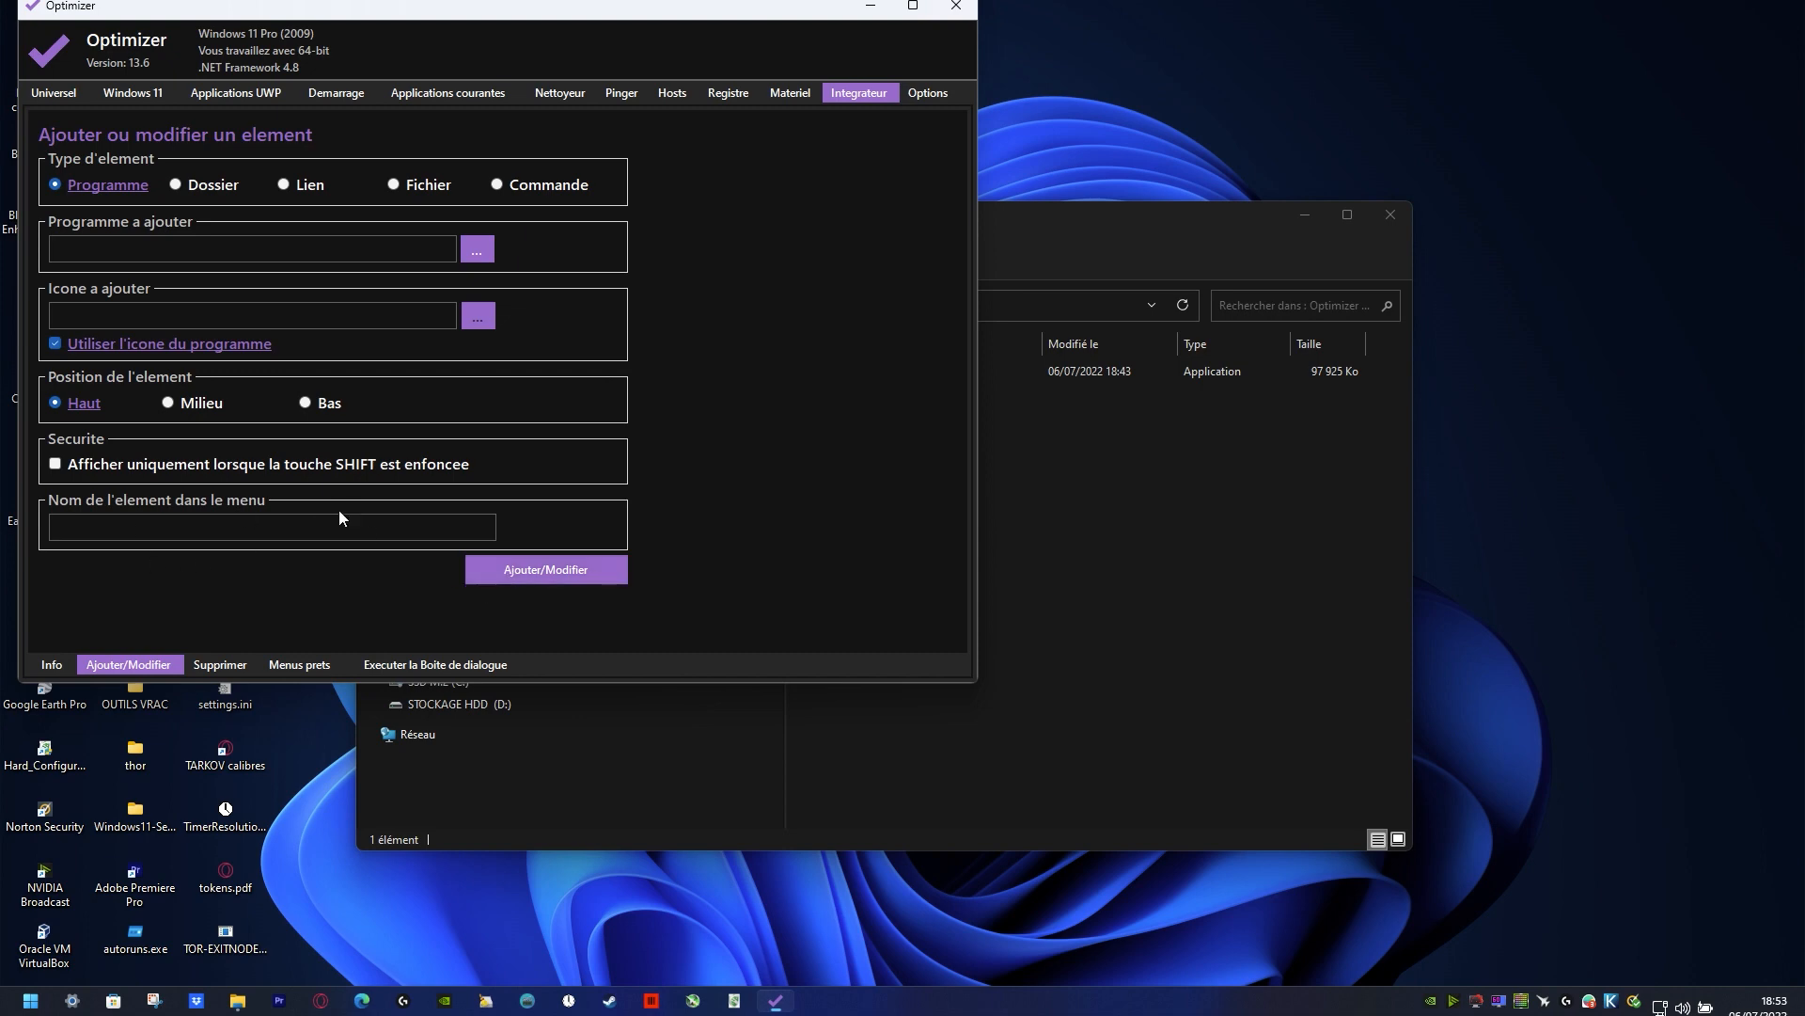
Step: Review the Integrator's list of removable desktop elements and compare it with the entries in the desktop context menu
{"action": "left_click", "coordinate": [51, 664]}
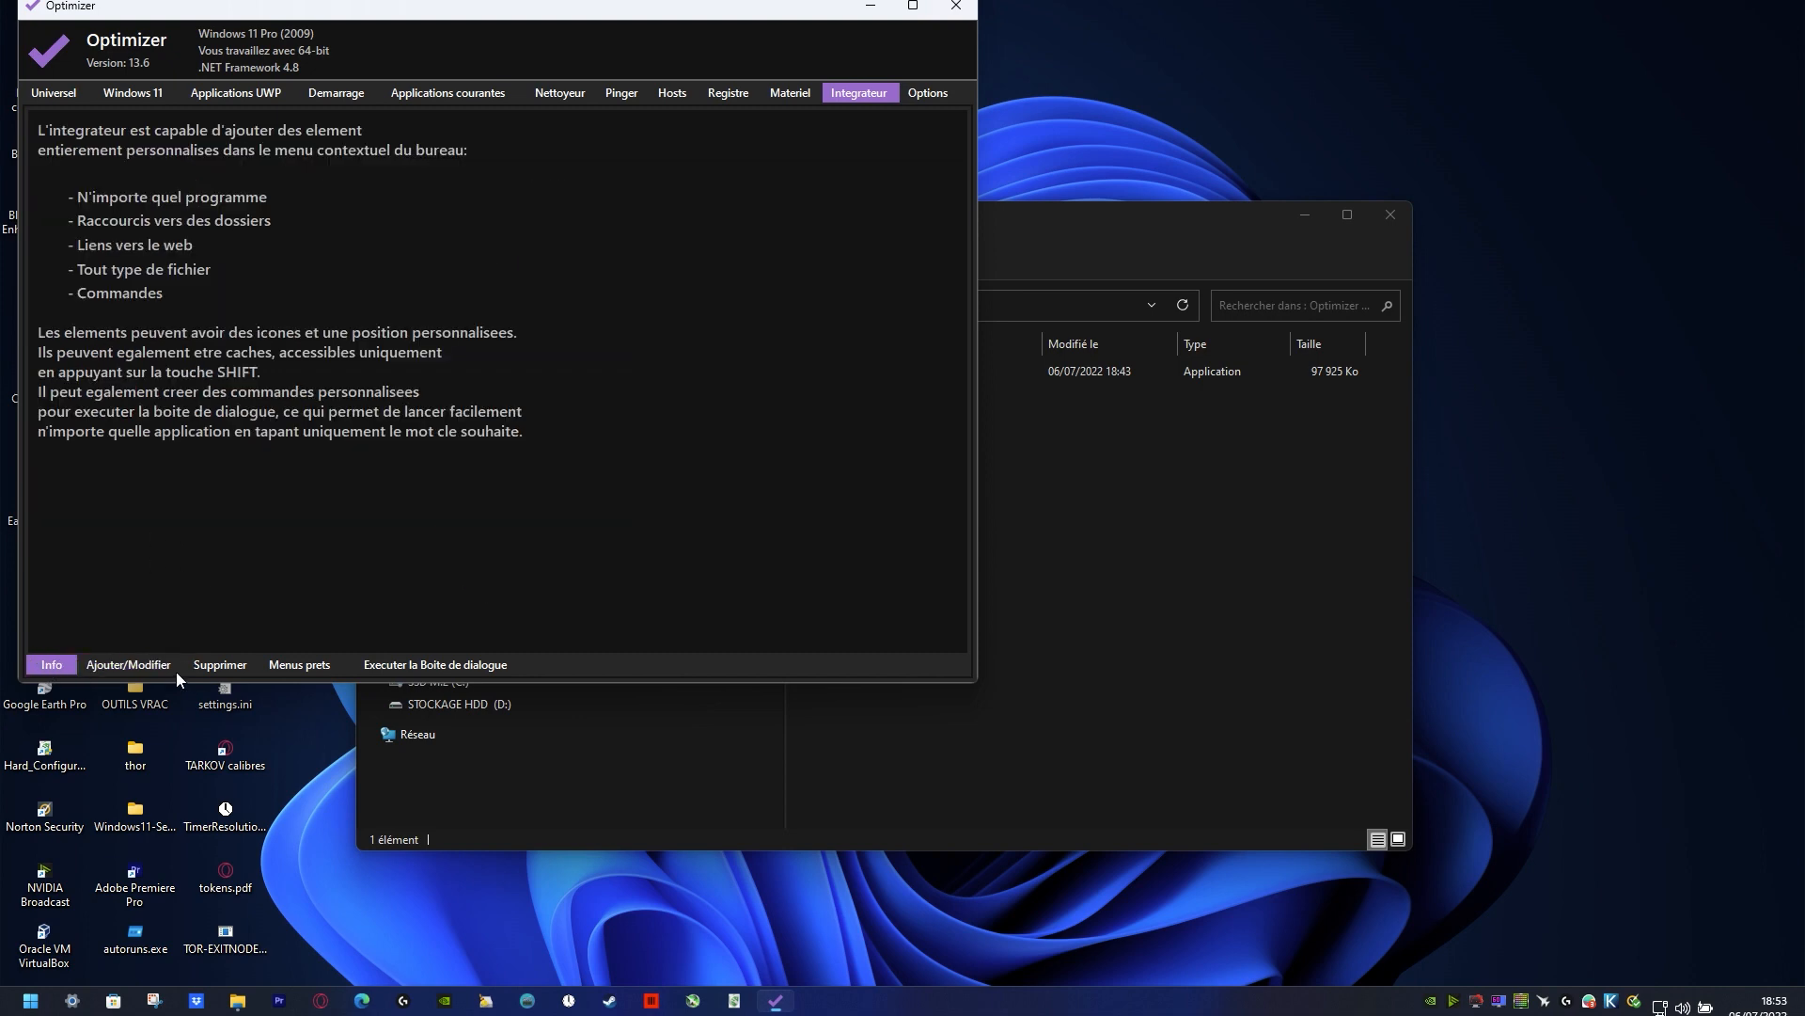
{"action": "left_click", "coordinate": [276, 667]}
{"action": "left_click", "coordinate": [219, 664]}
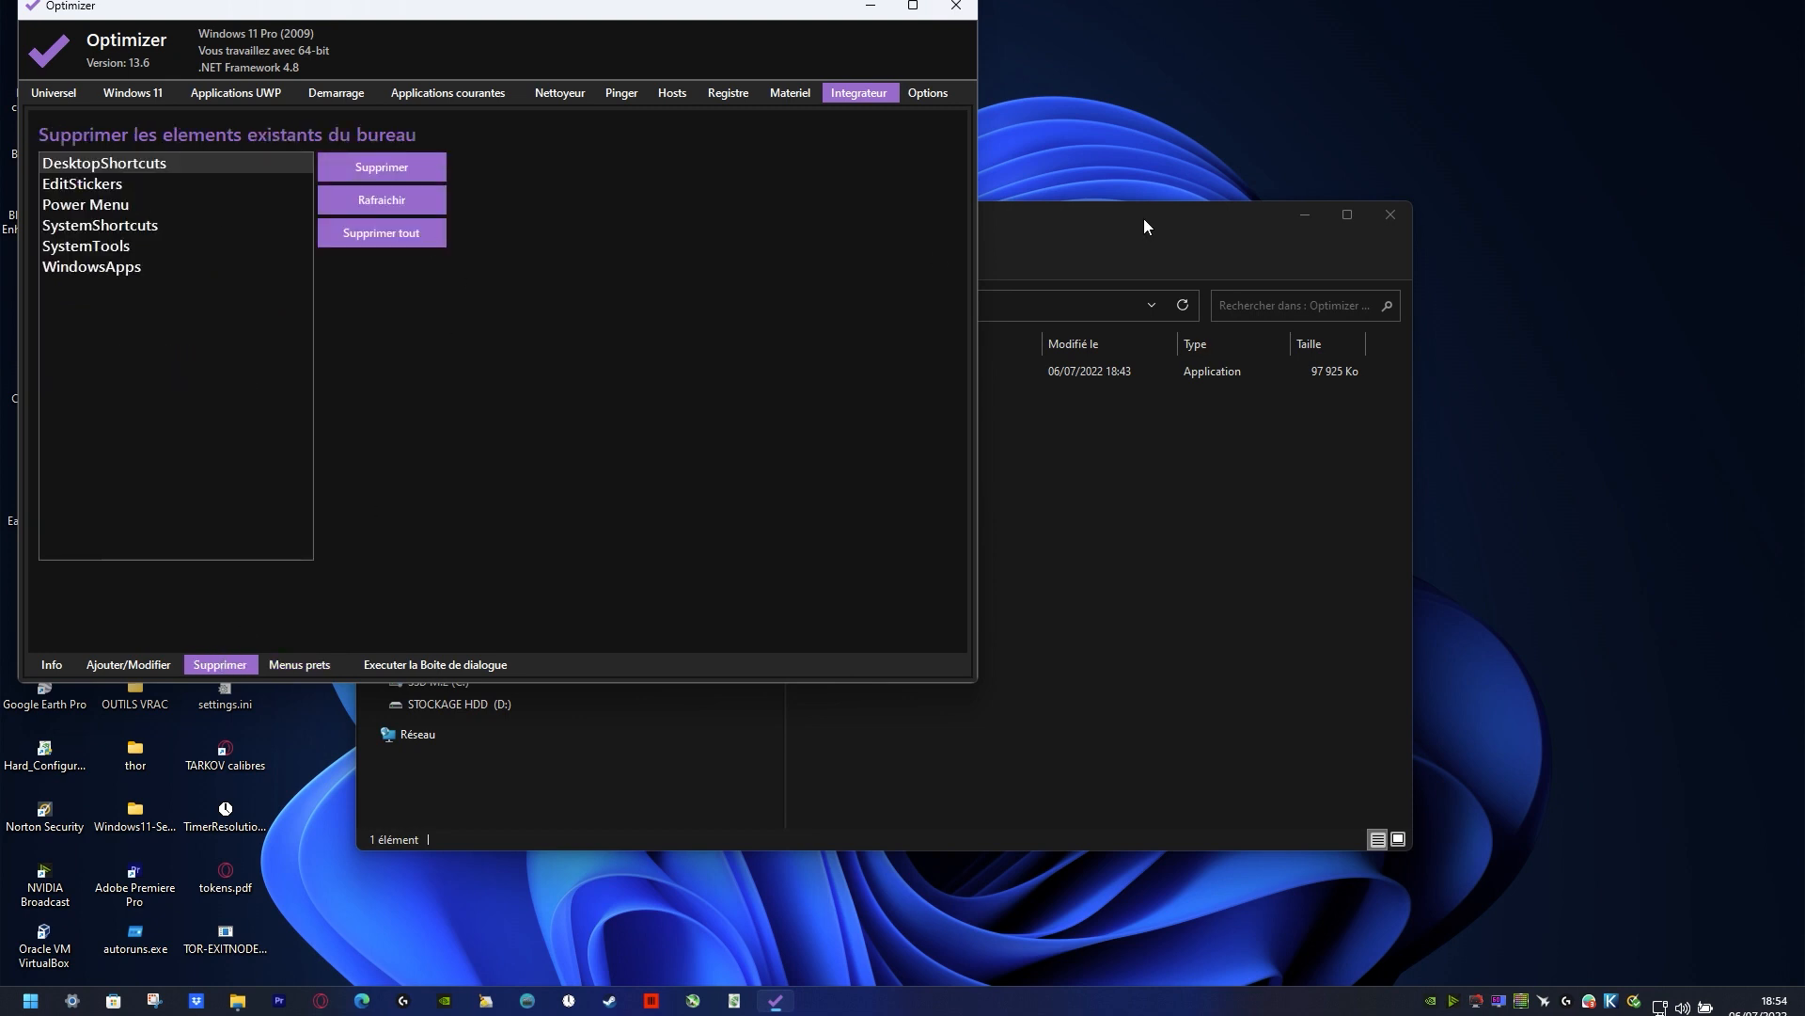
{"action": "right_click", "coordinate": [1578, 139]}
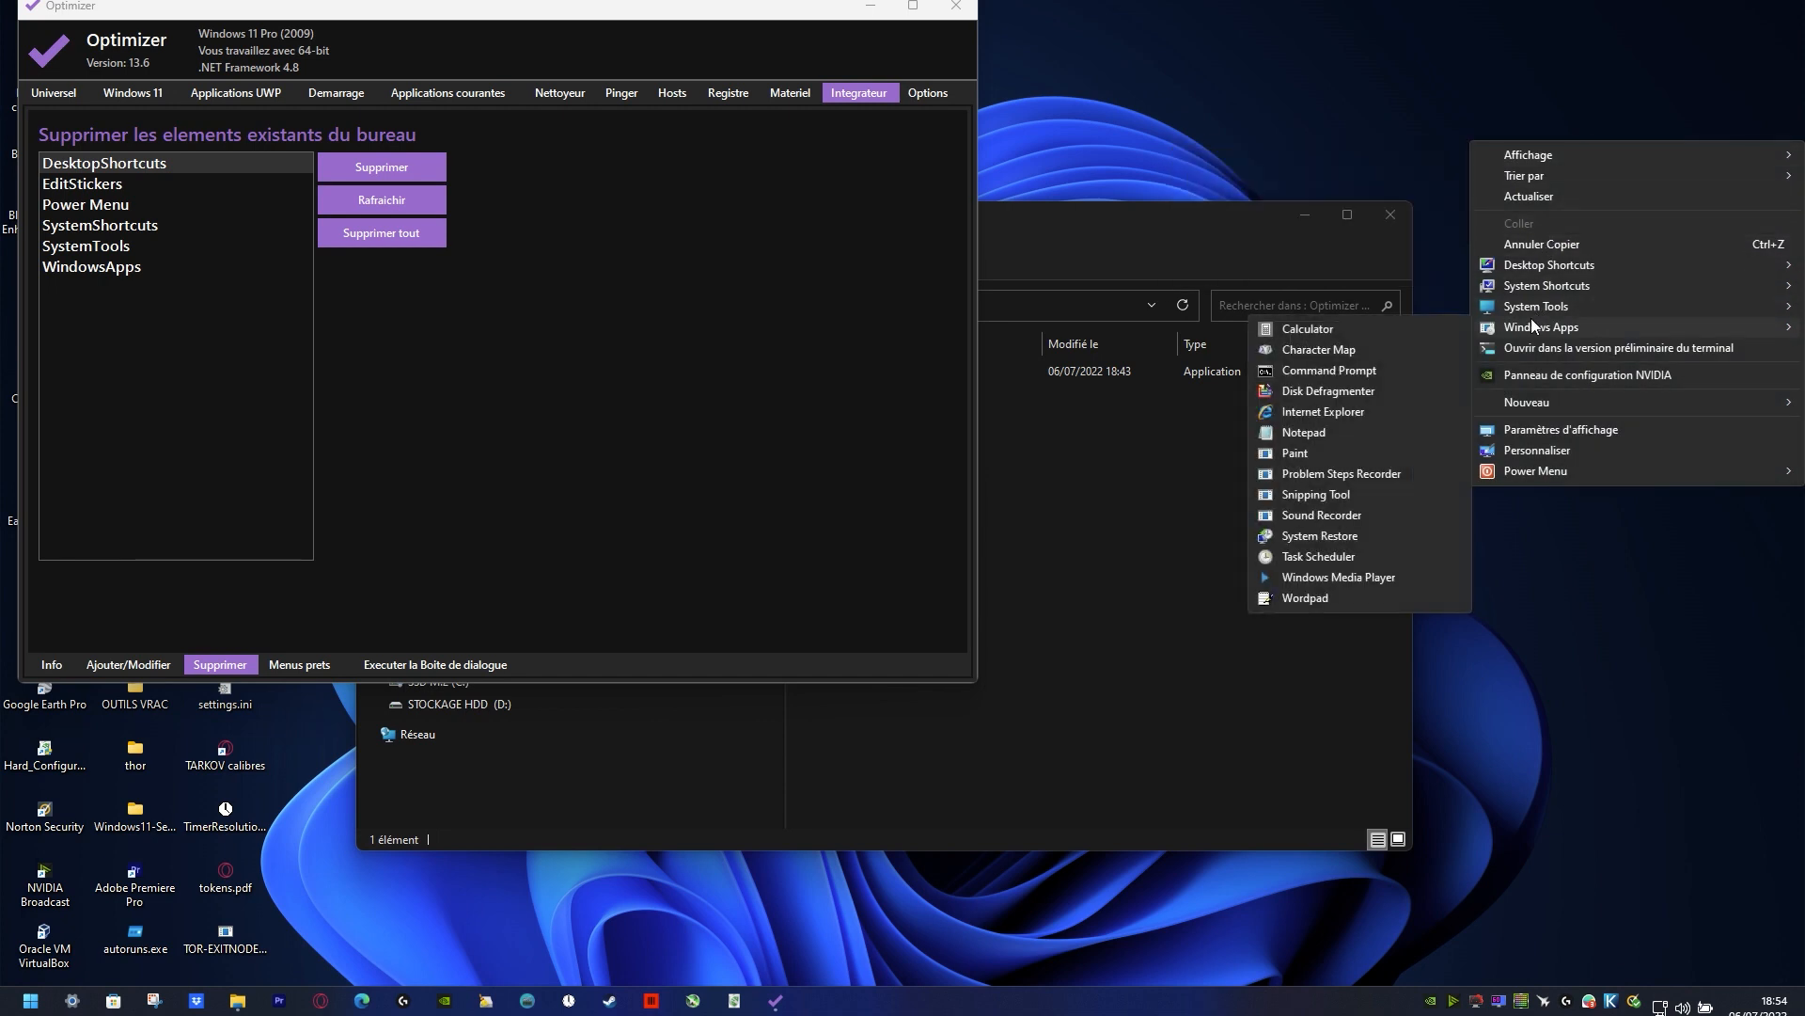
{"action": "mouse_move", "coordinate": [1530, 310]}
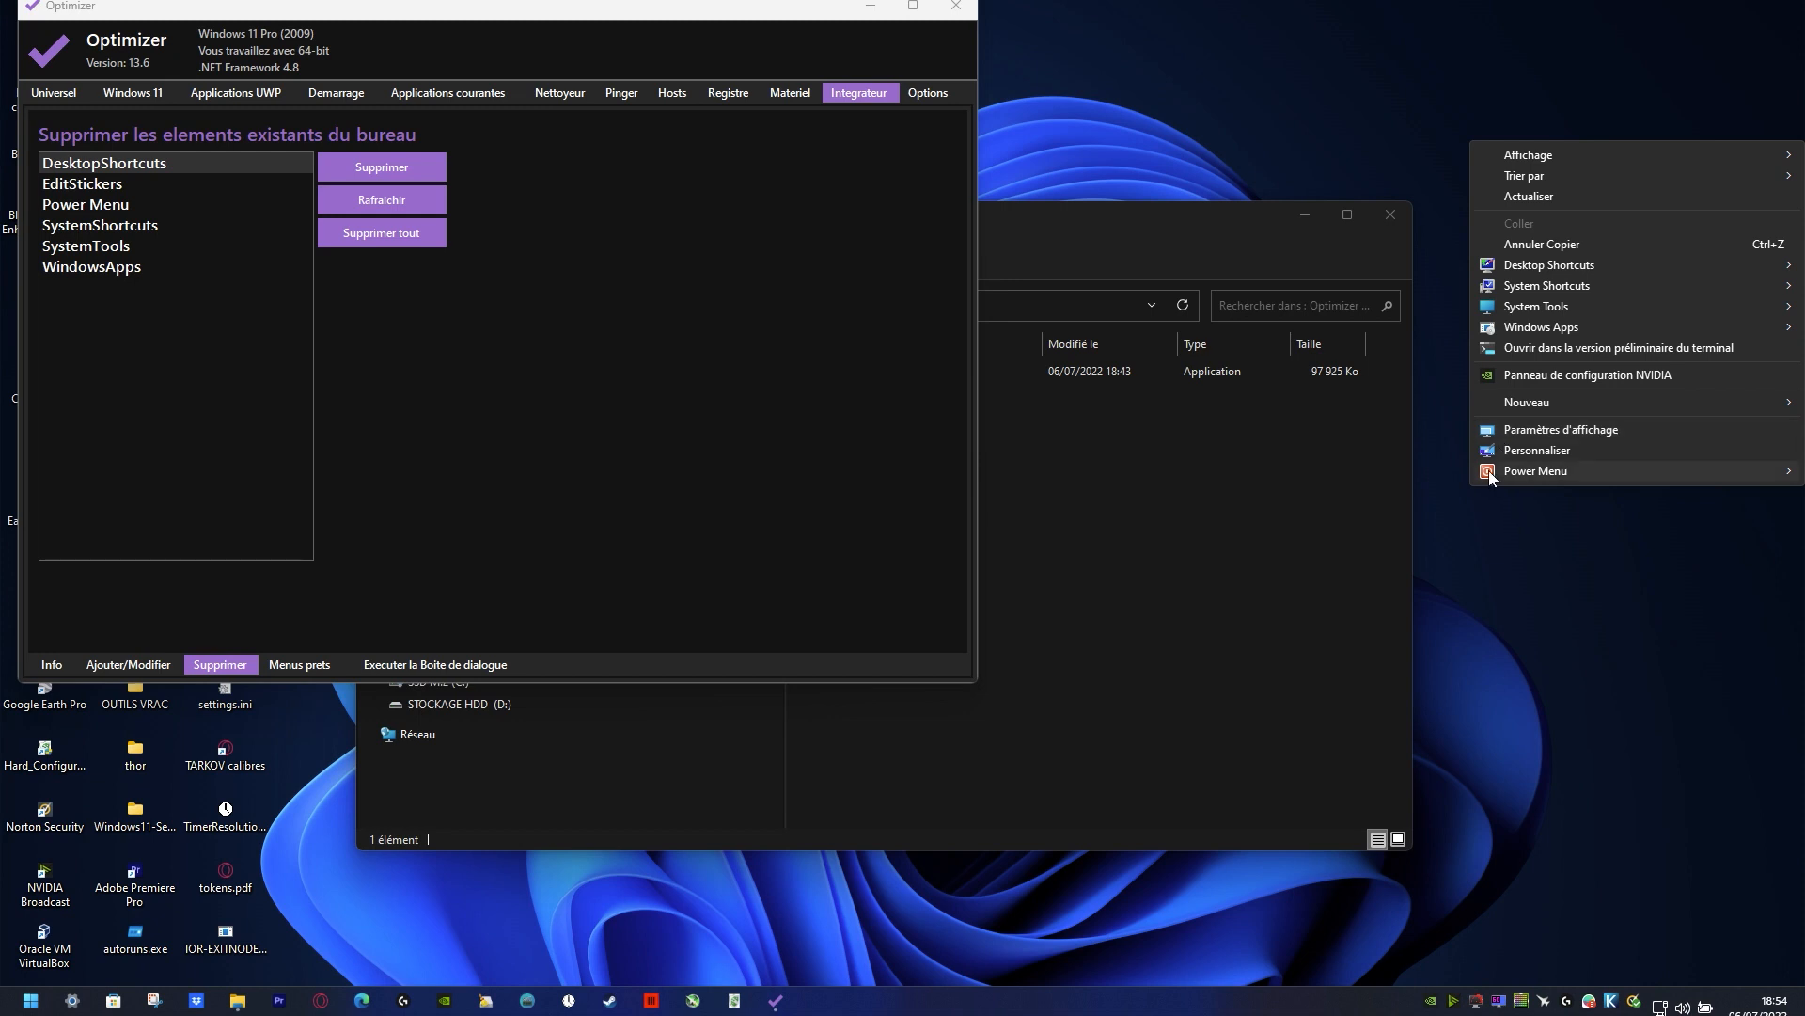
Step: Add BleachBit as a program entry named bleachbit at the Haut position of the desktop menu, using the program's own icon
{"action": "mouse_move", "coordinate": [1504, 471]}
{"action": "left_click", "coordinate": [156, 331]}
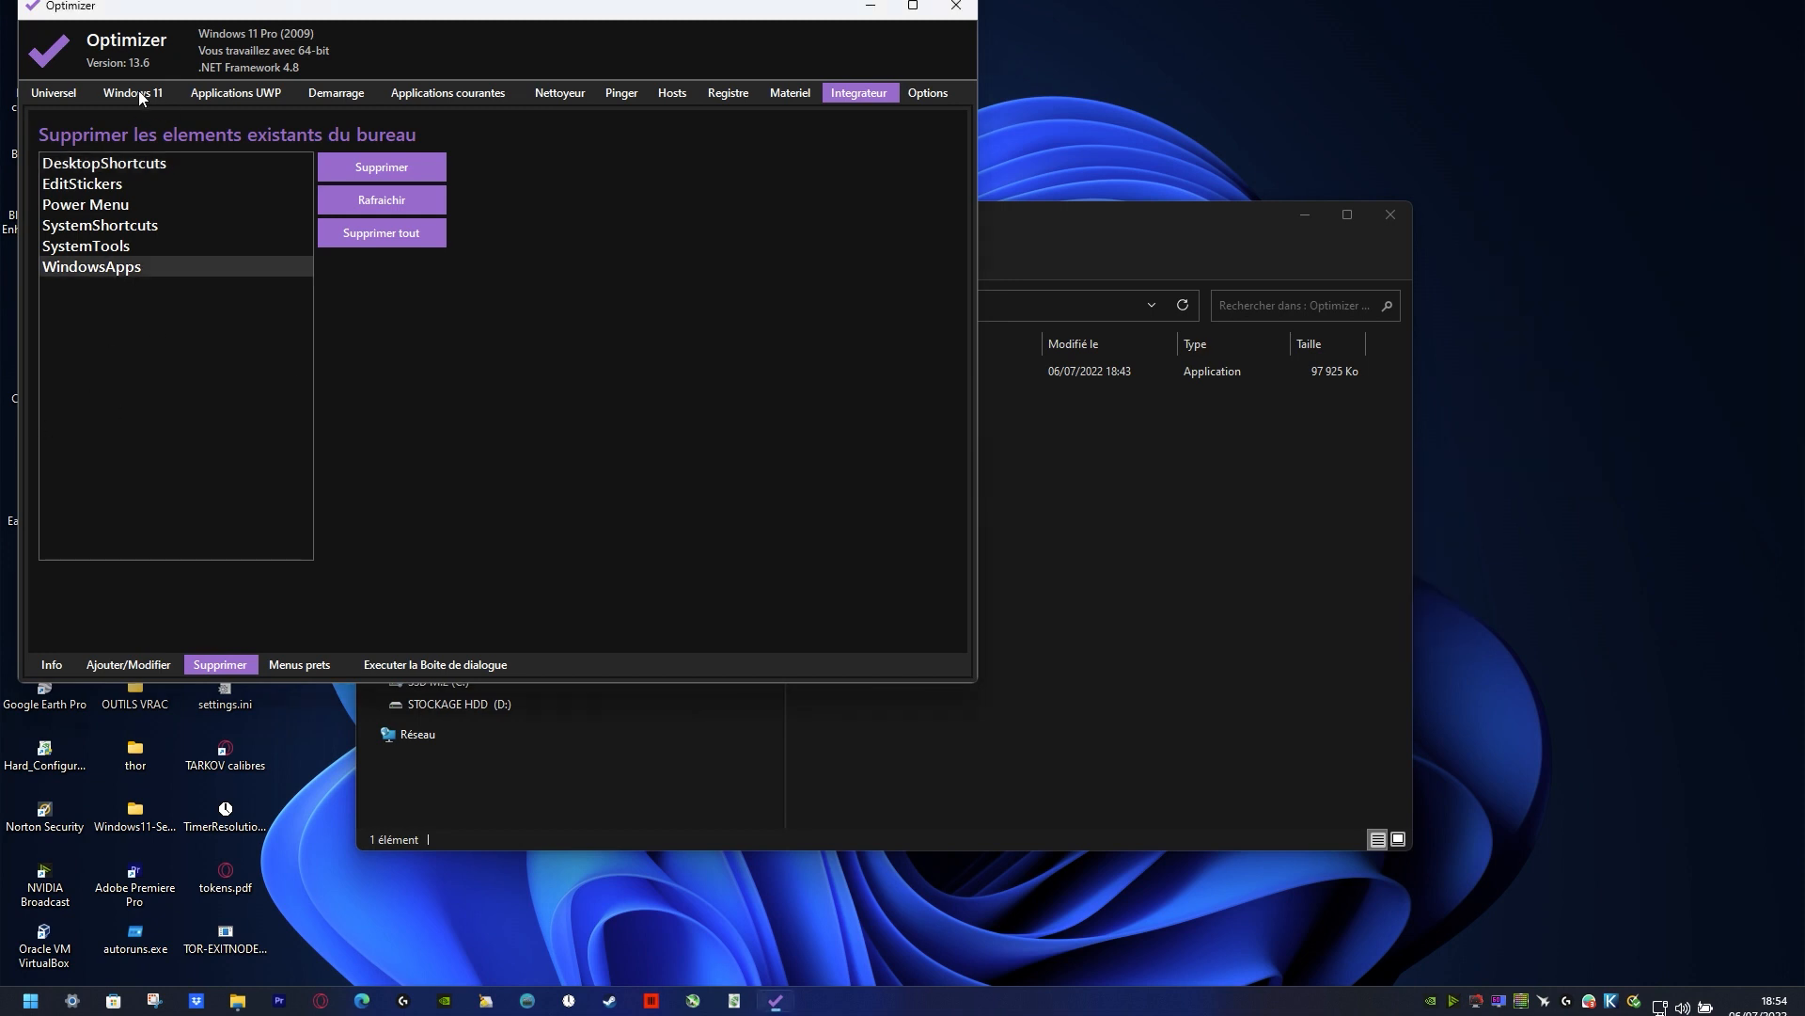
{"action": "left_click", "coordinate": [57, 665]}
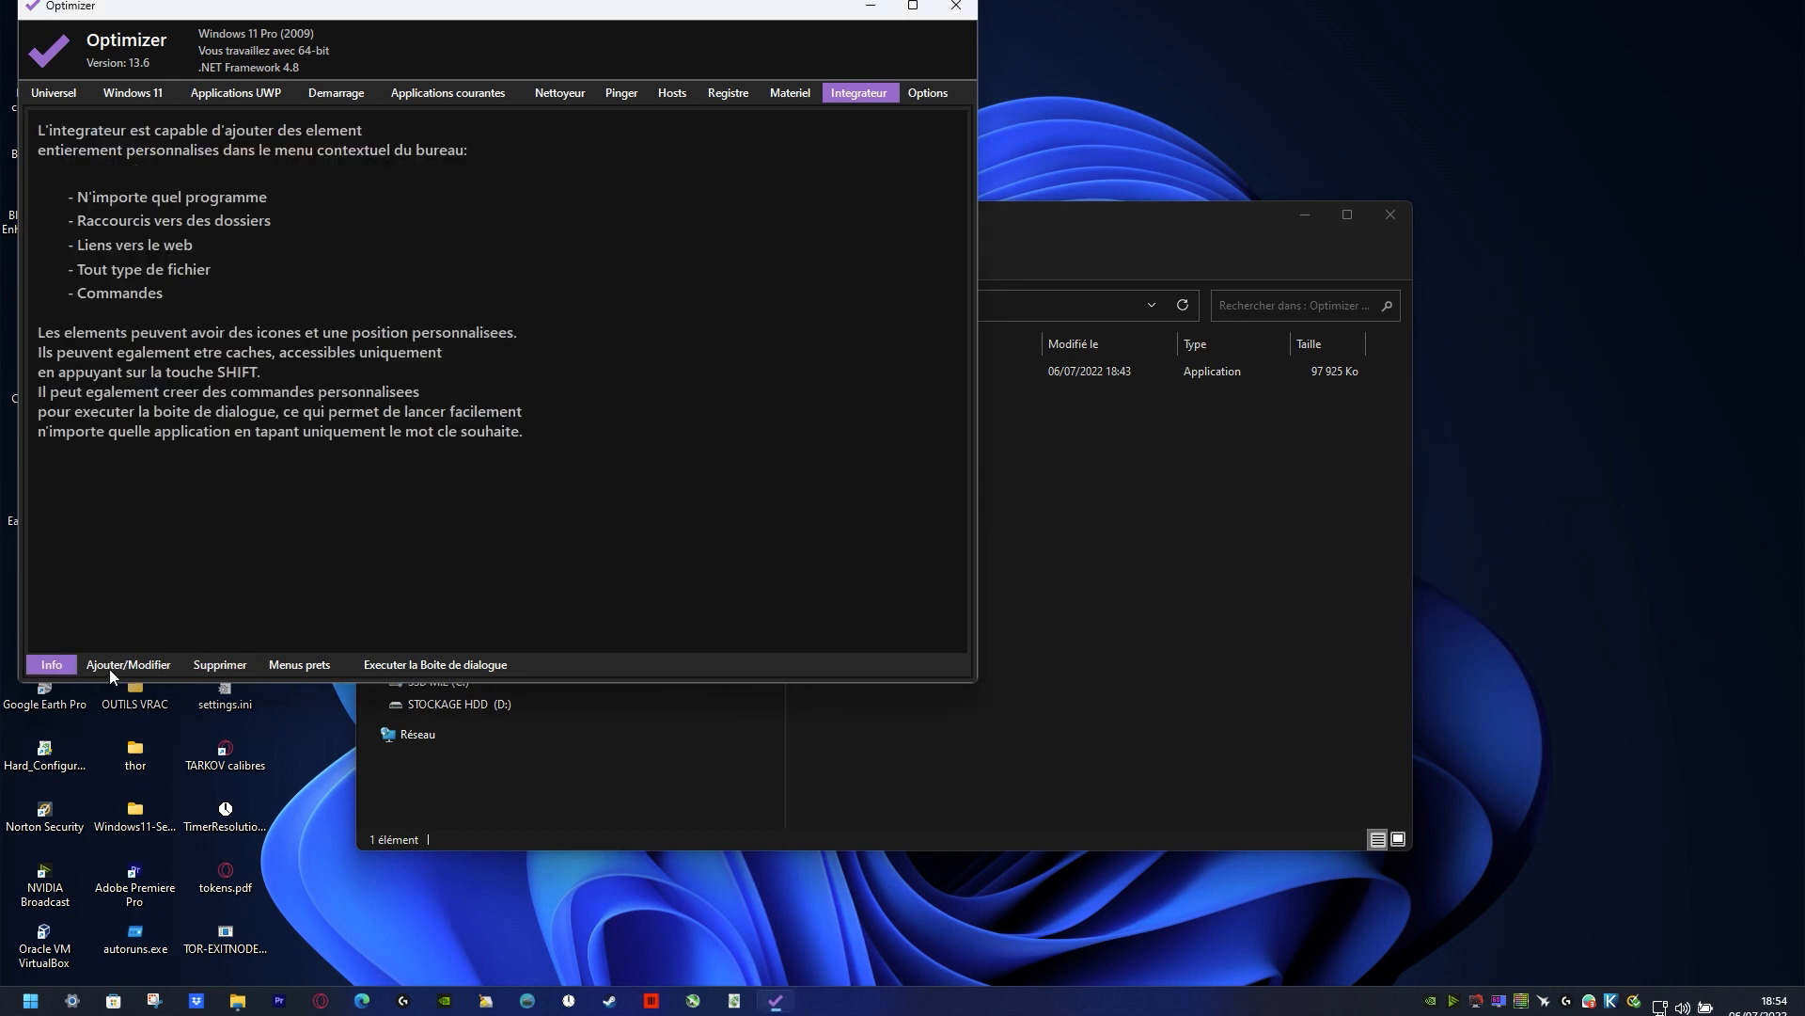
{"action": "left_click", "coordinate": [141, 667]}
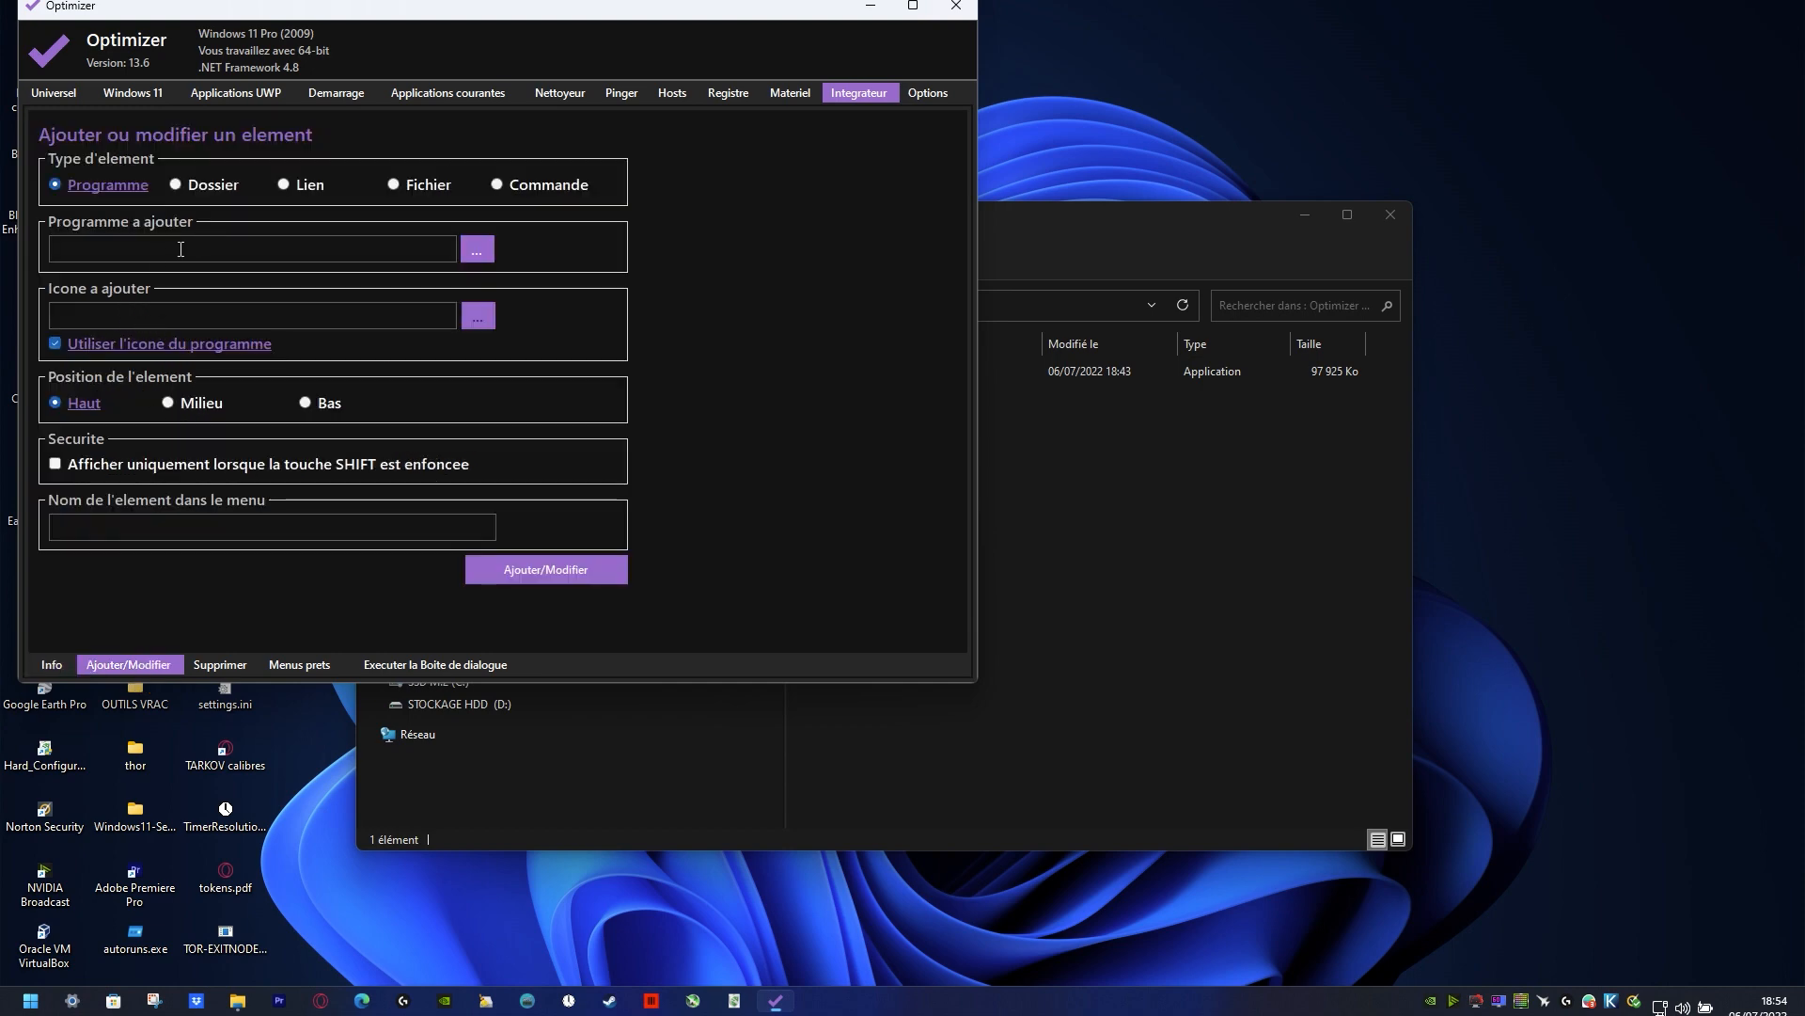
{"action": "left_click", "coordinate": [487, 250]}
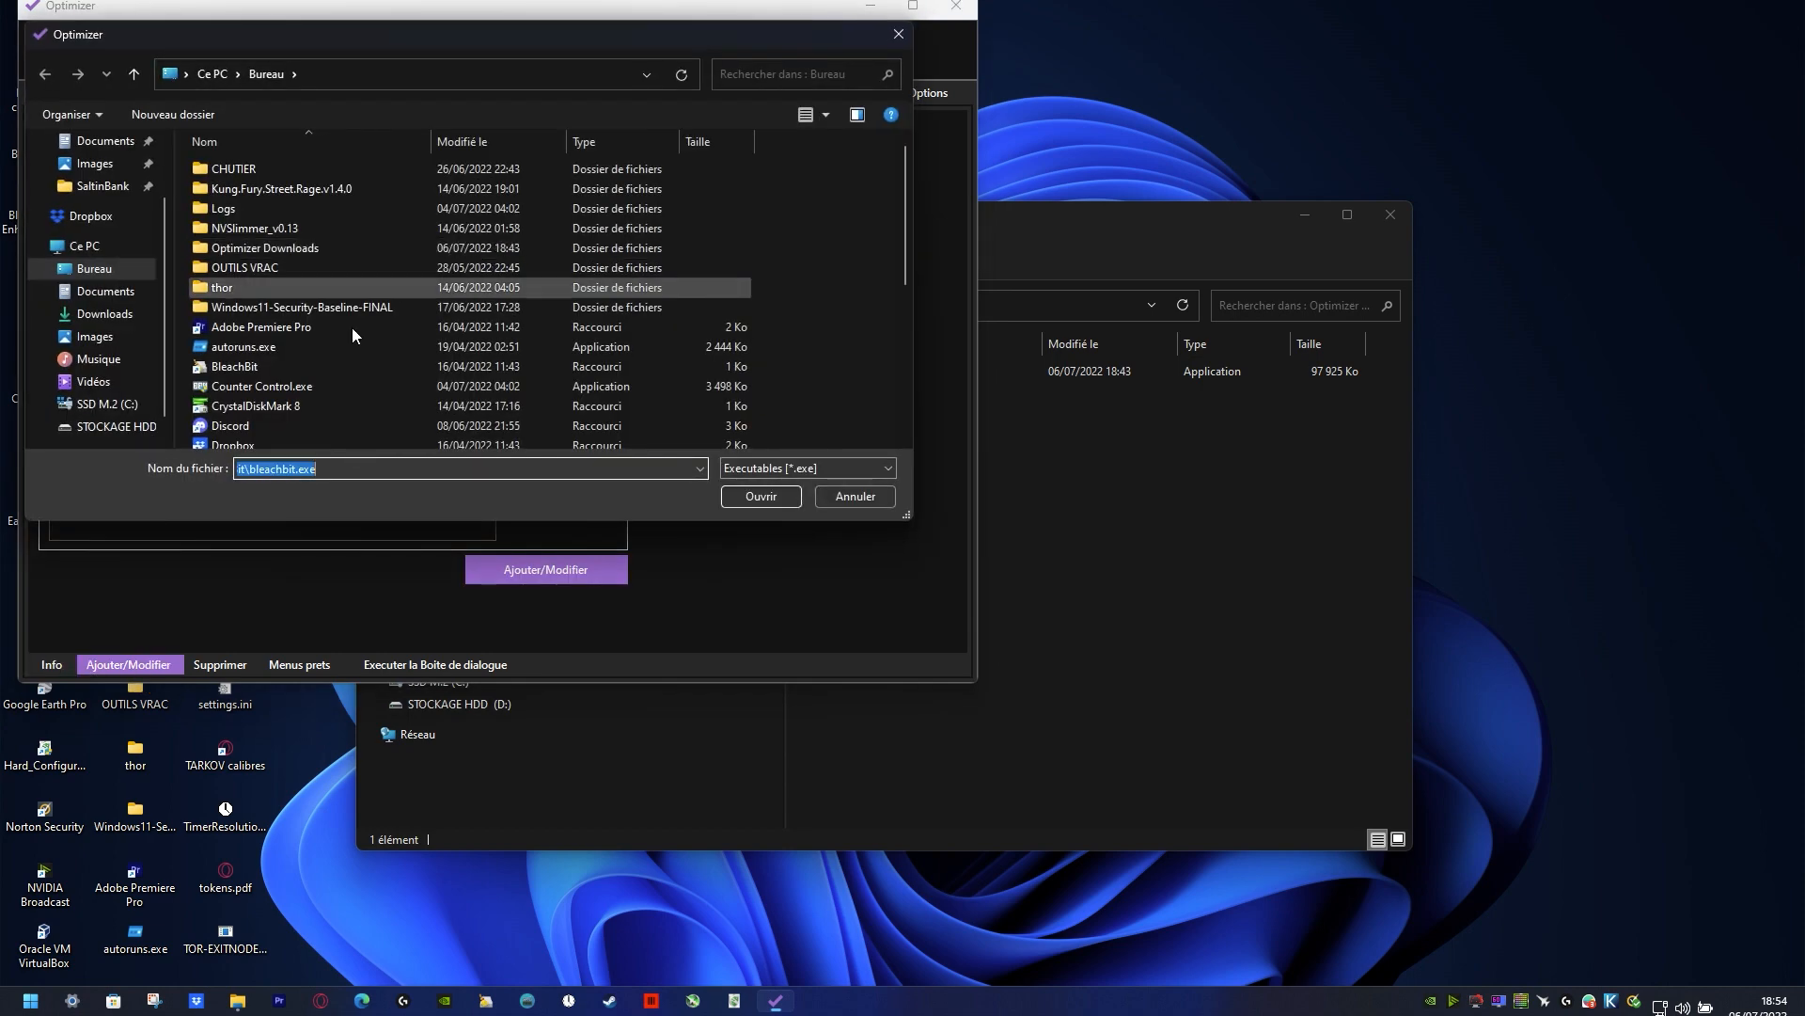
{"action": "left_click", "coordinate": [269, 384]}
{"action": "double_click", "coordinate": [273, 366]}
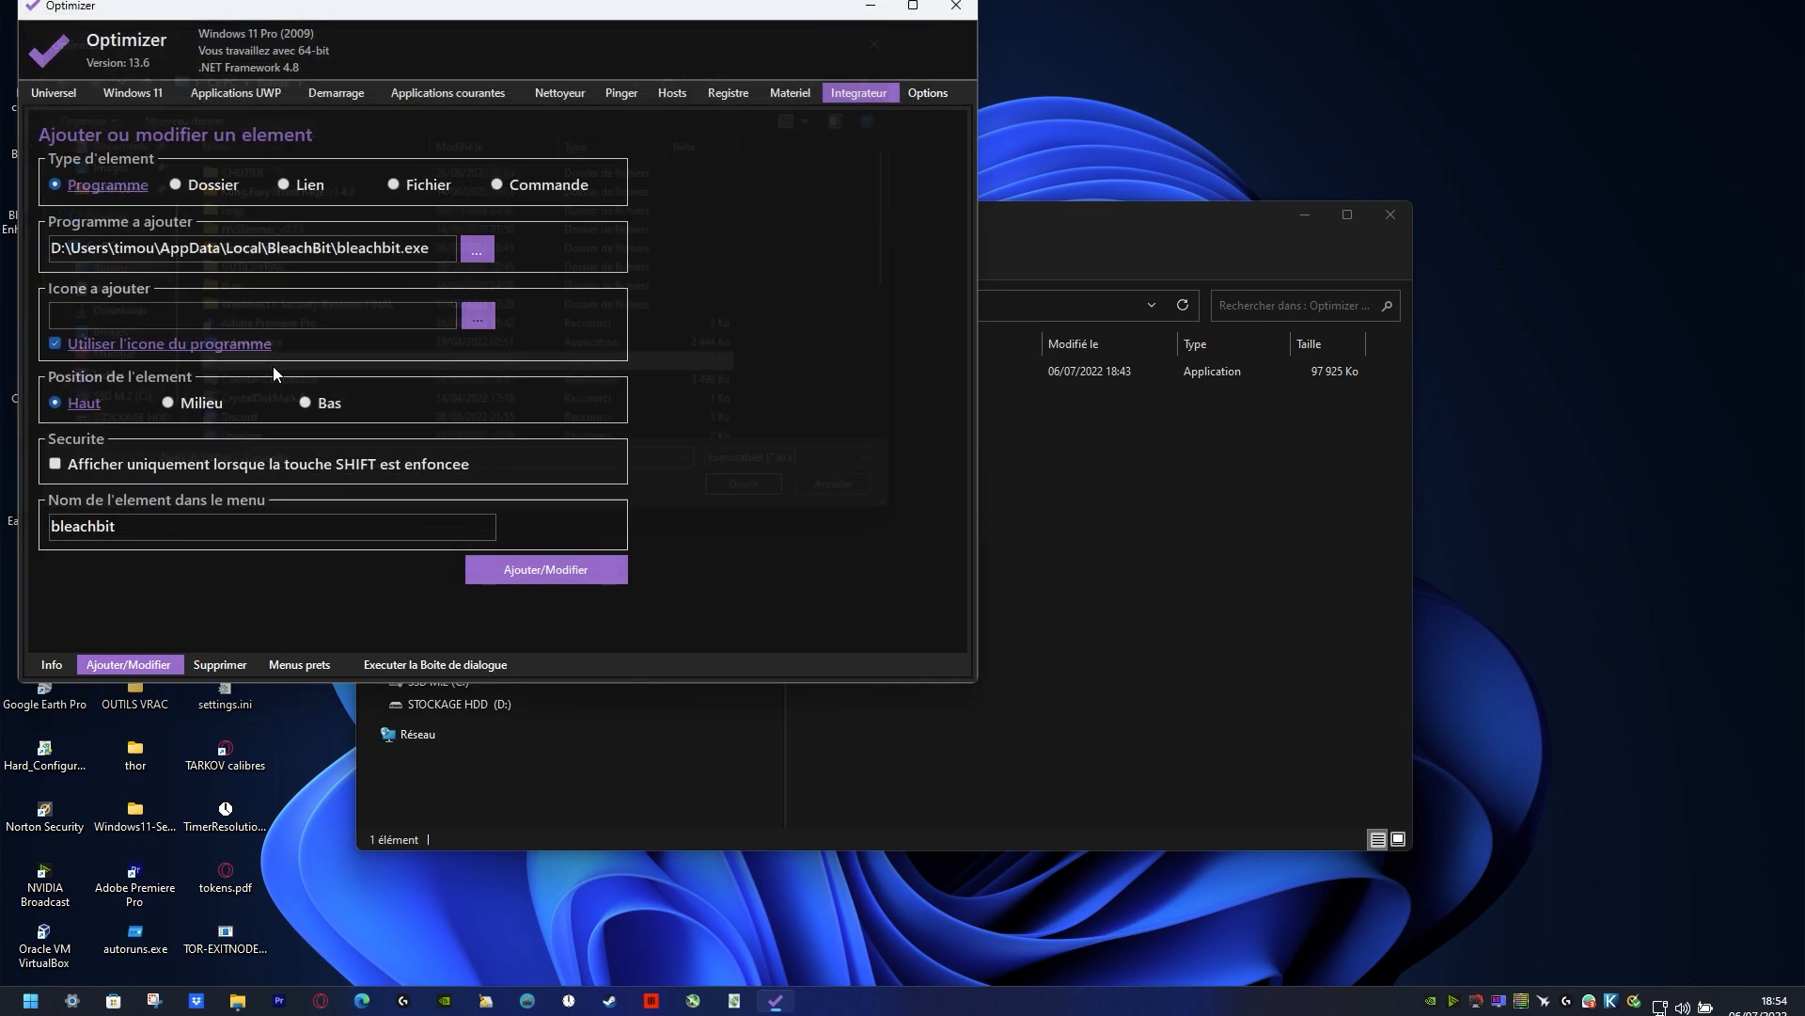
{"action": "left_click", "coordinate": [581, 572]}
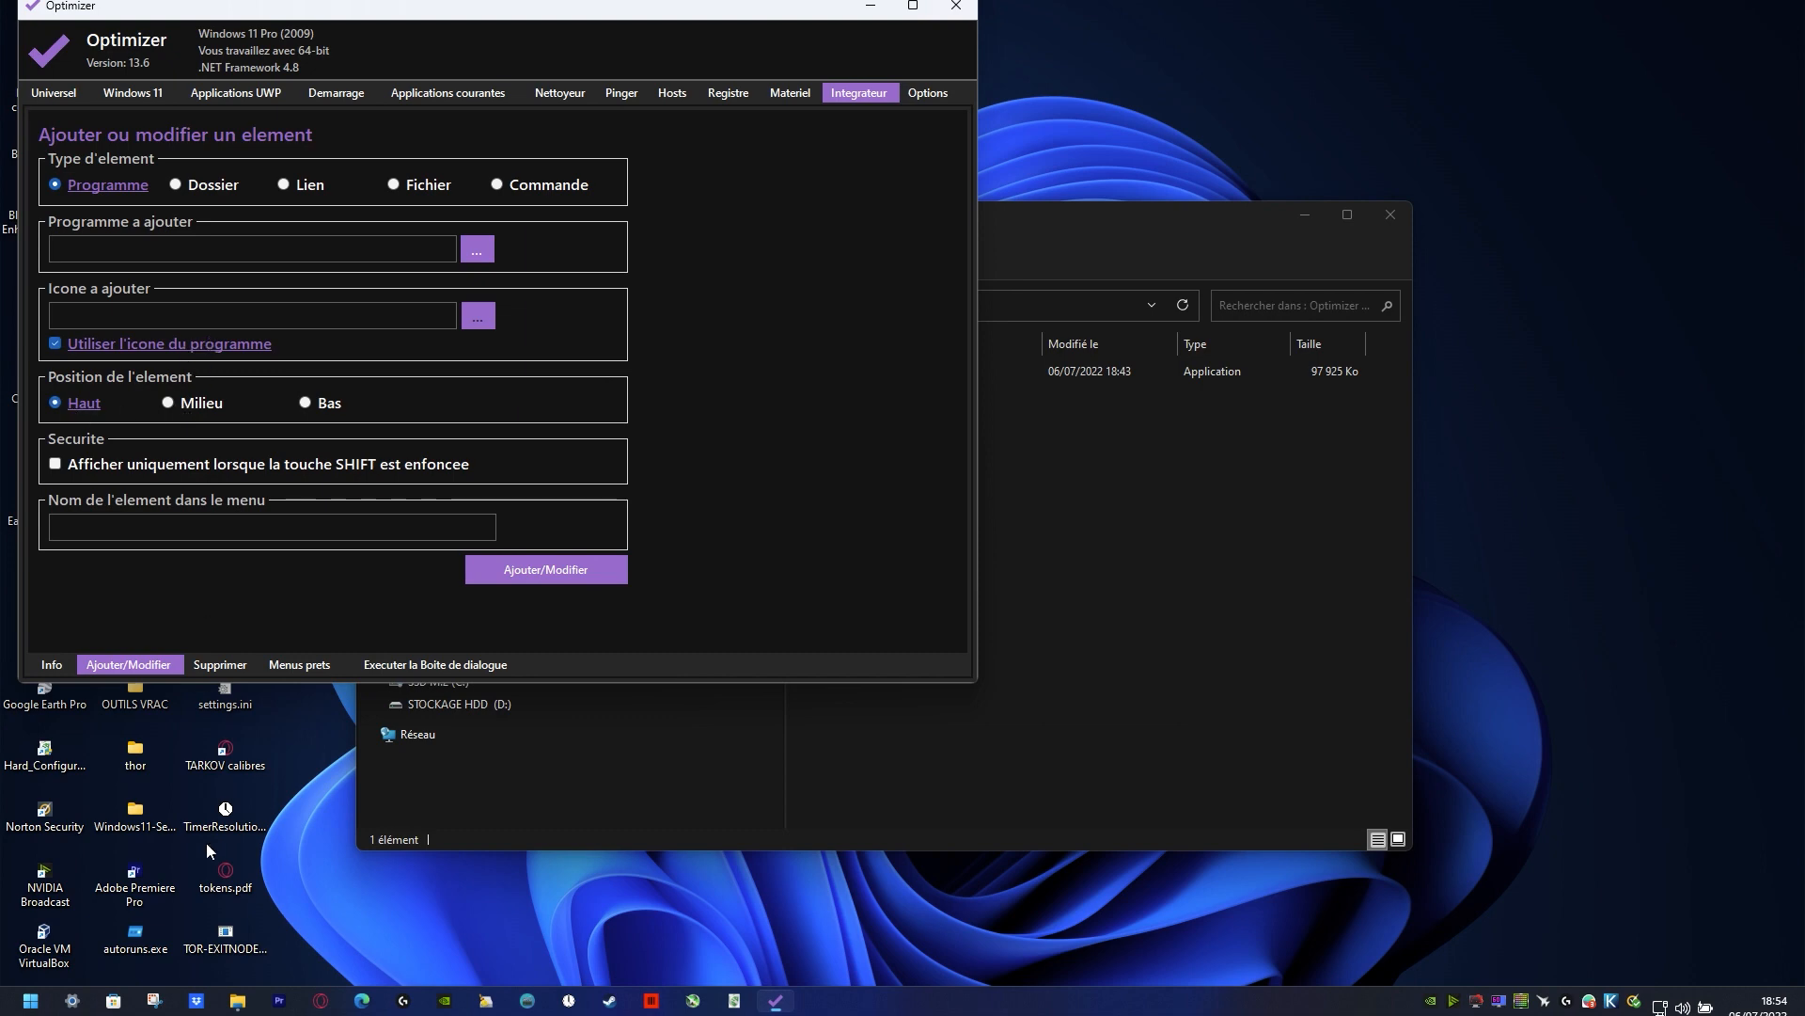
Step: Check the desktop context menu for the added bleachbit entry
{"action": "left_click", "coordinate": [34, 1002]}
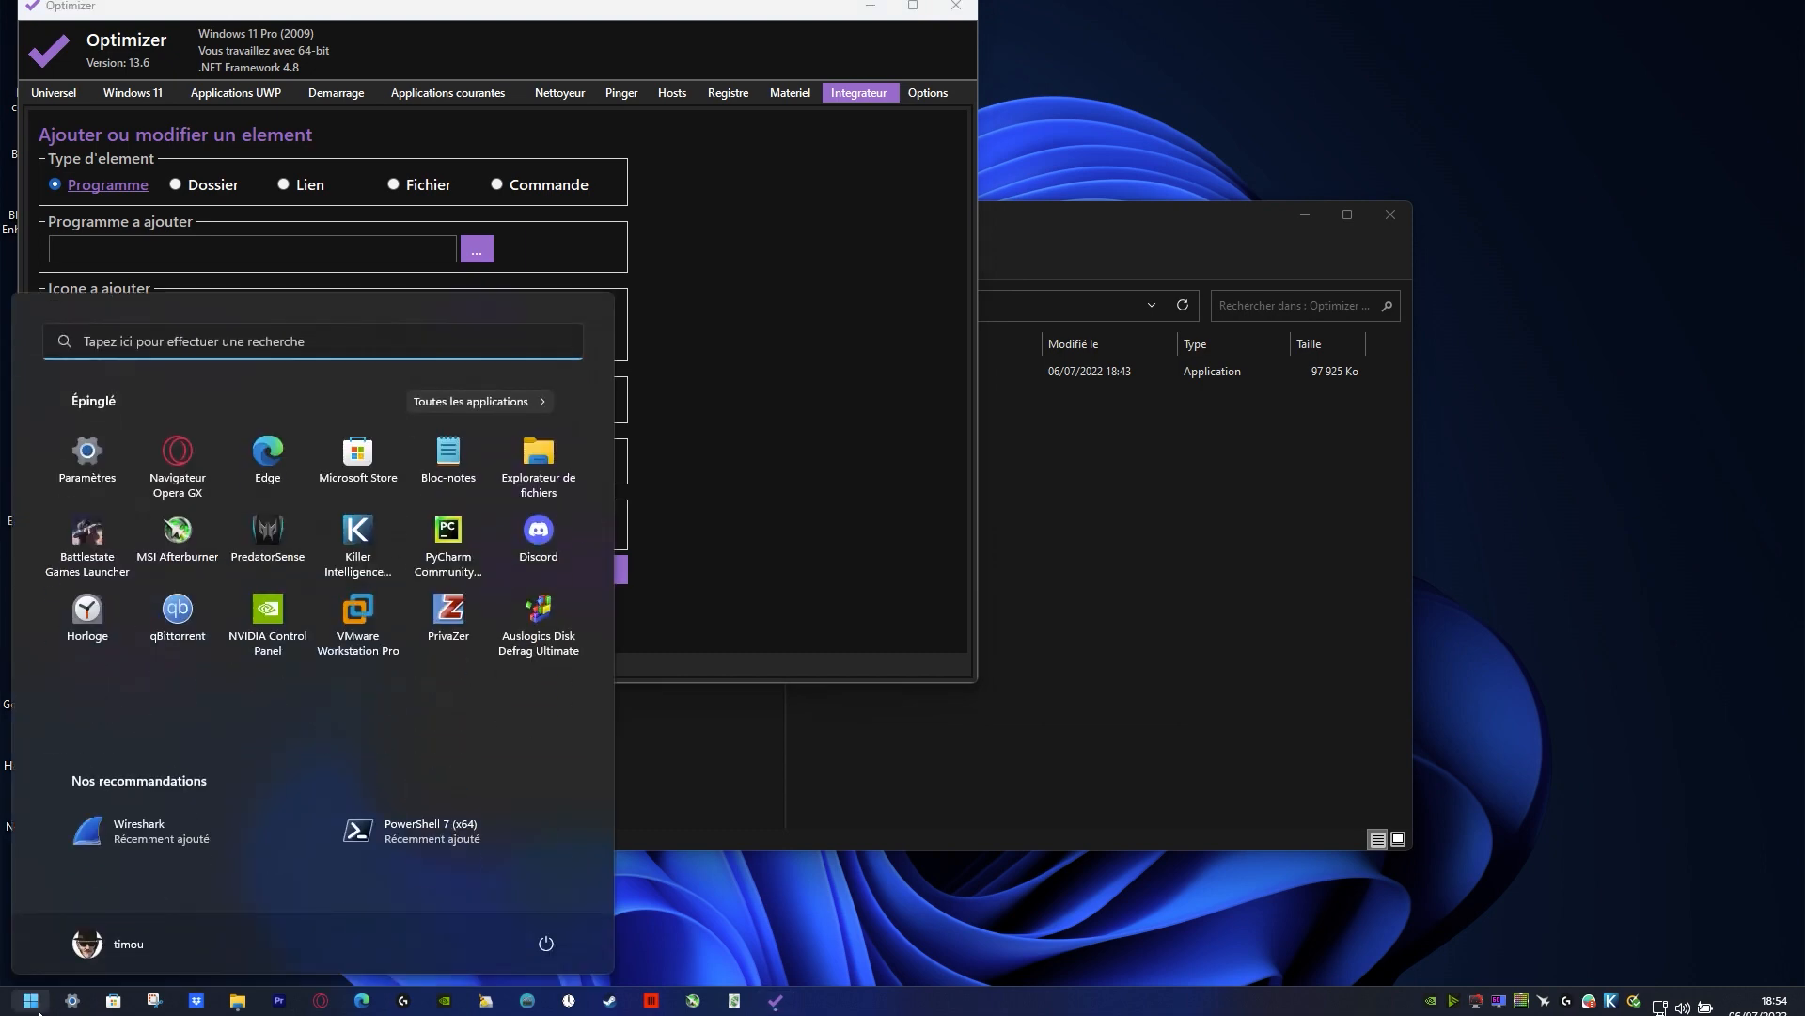
{"action": "left_click", "coordinate": [1204, 816]}
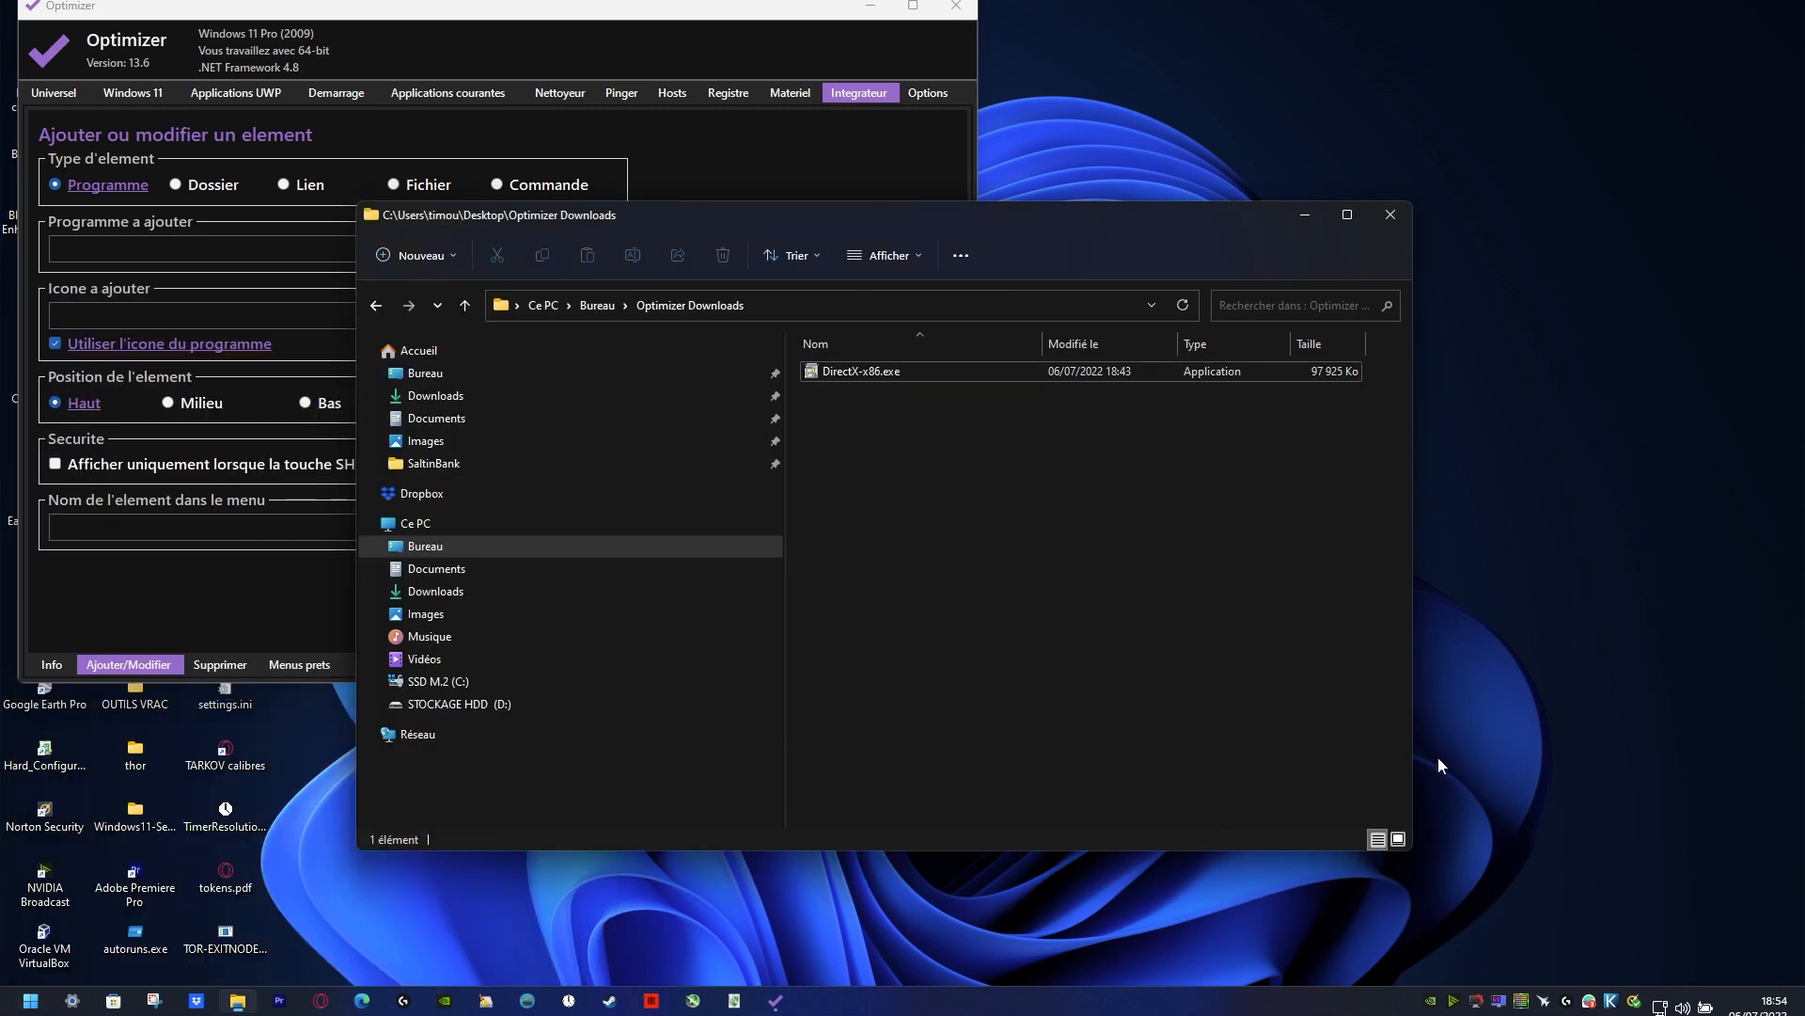
{"action": "right_click", "coordinate": [1539, 388]}
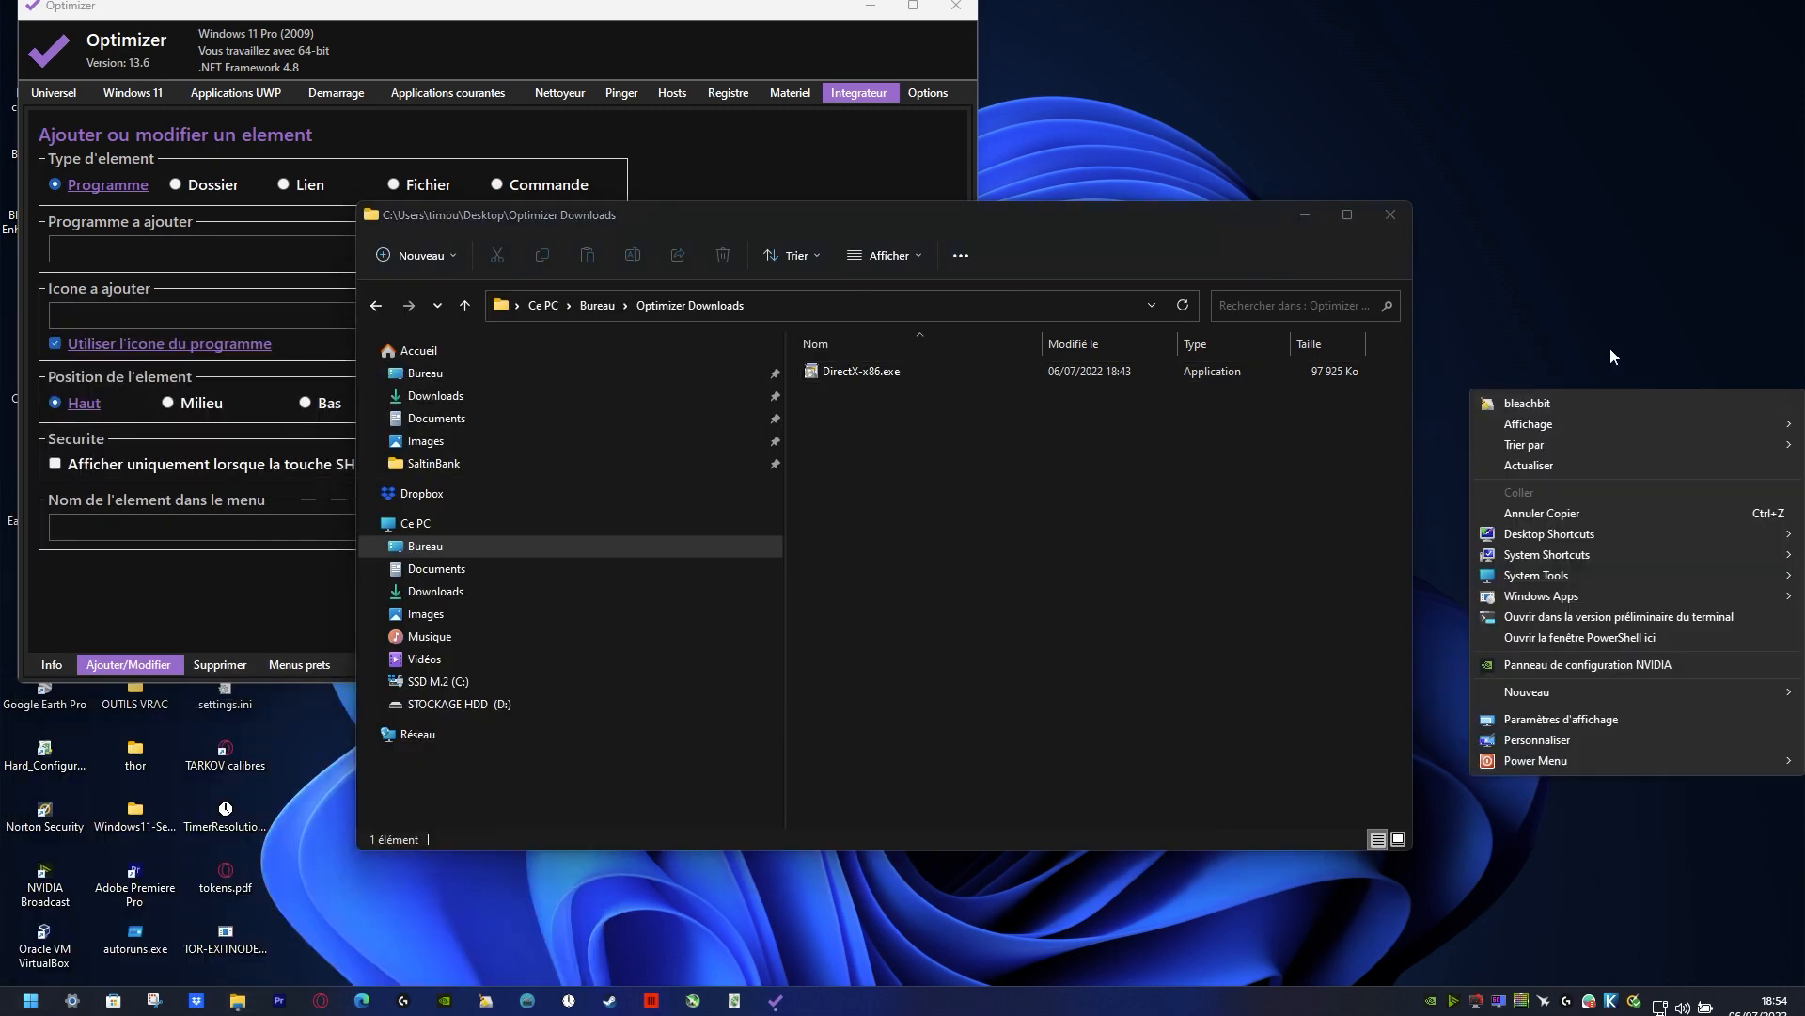
{"action": "left_click", "coordinate": [1579, 309]}
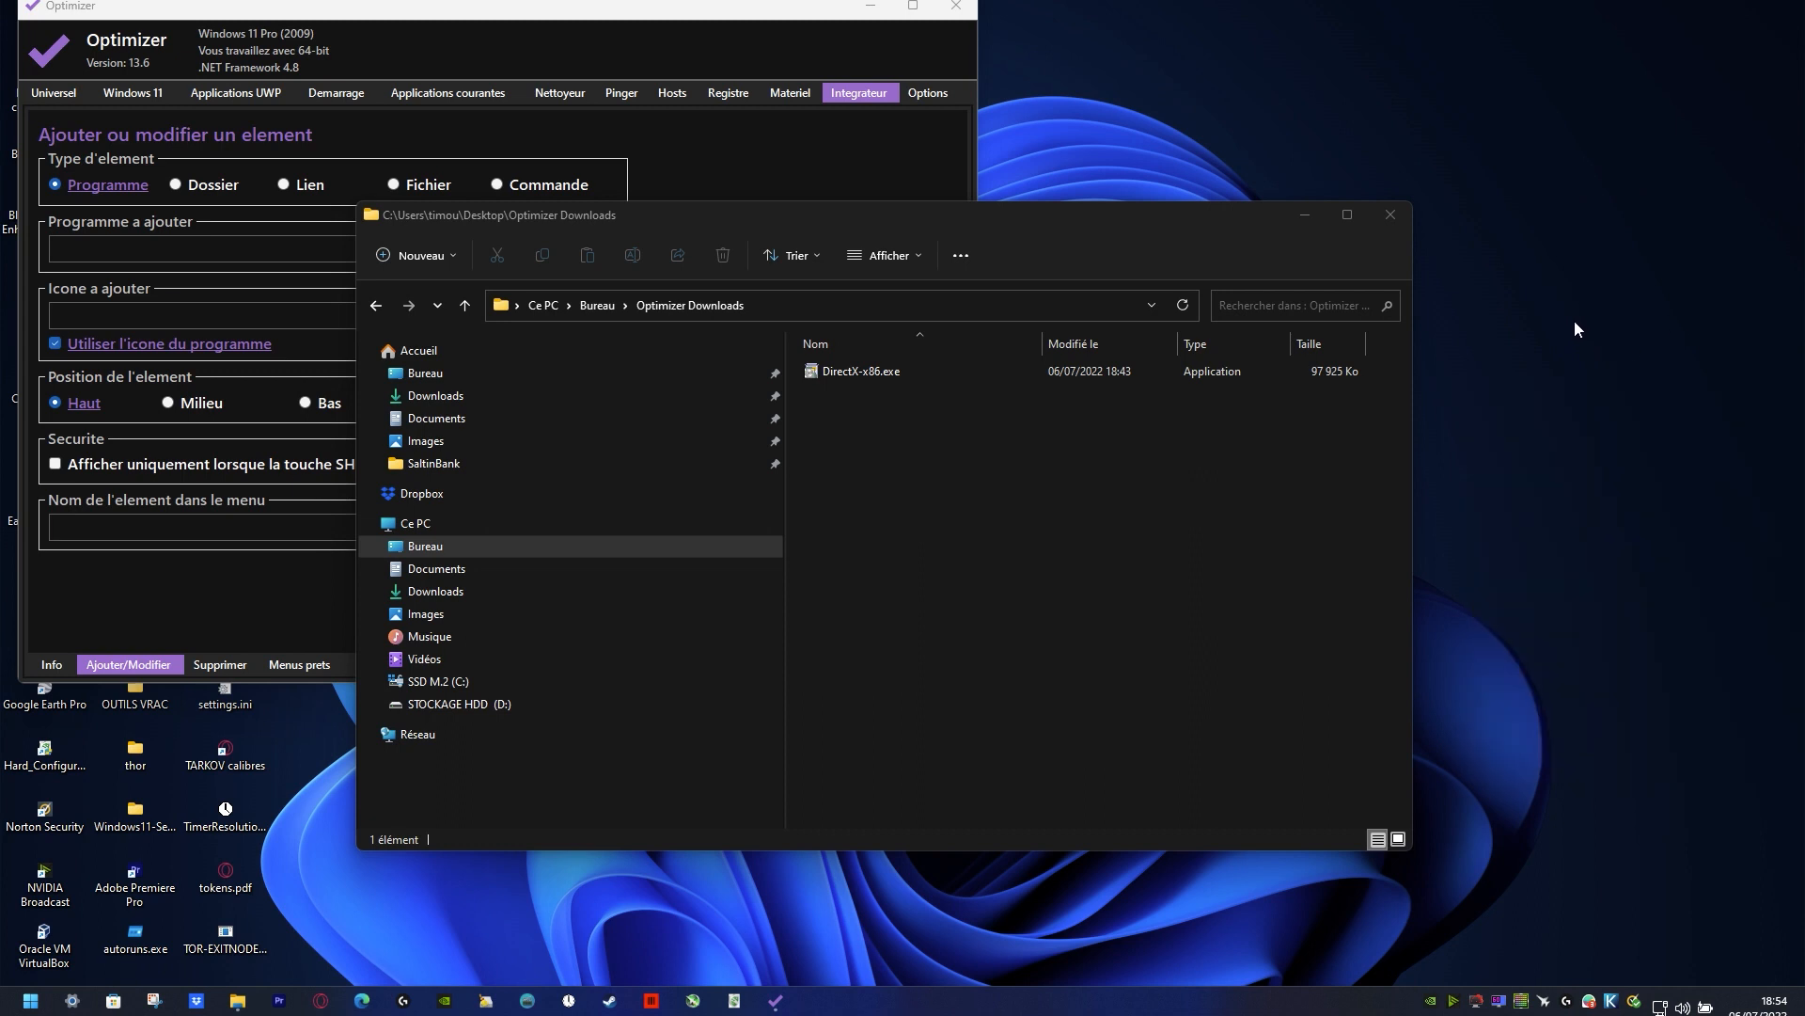
Step: Launch BleachBit from the desktop context menu, authorize its elevated access and close the Optimizer Downloads folder window
{"action": "right_click", "coordinate": [1549, 288]}
{"action": "left_click", "coordinate": [1530, 244]}
{"action": "right_click", "coordinate": [1526, 251]}
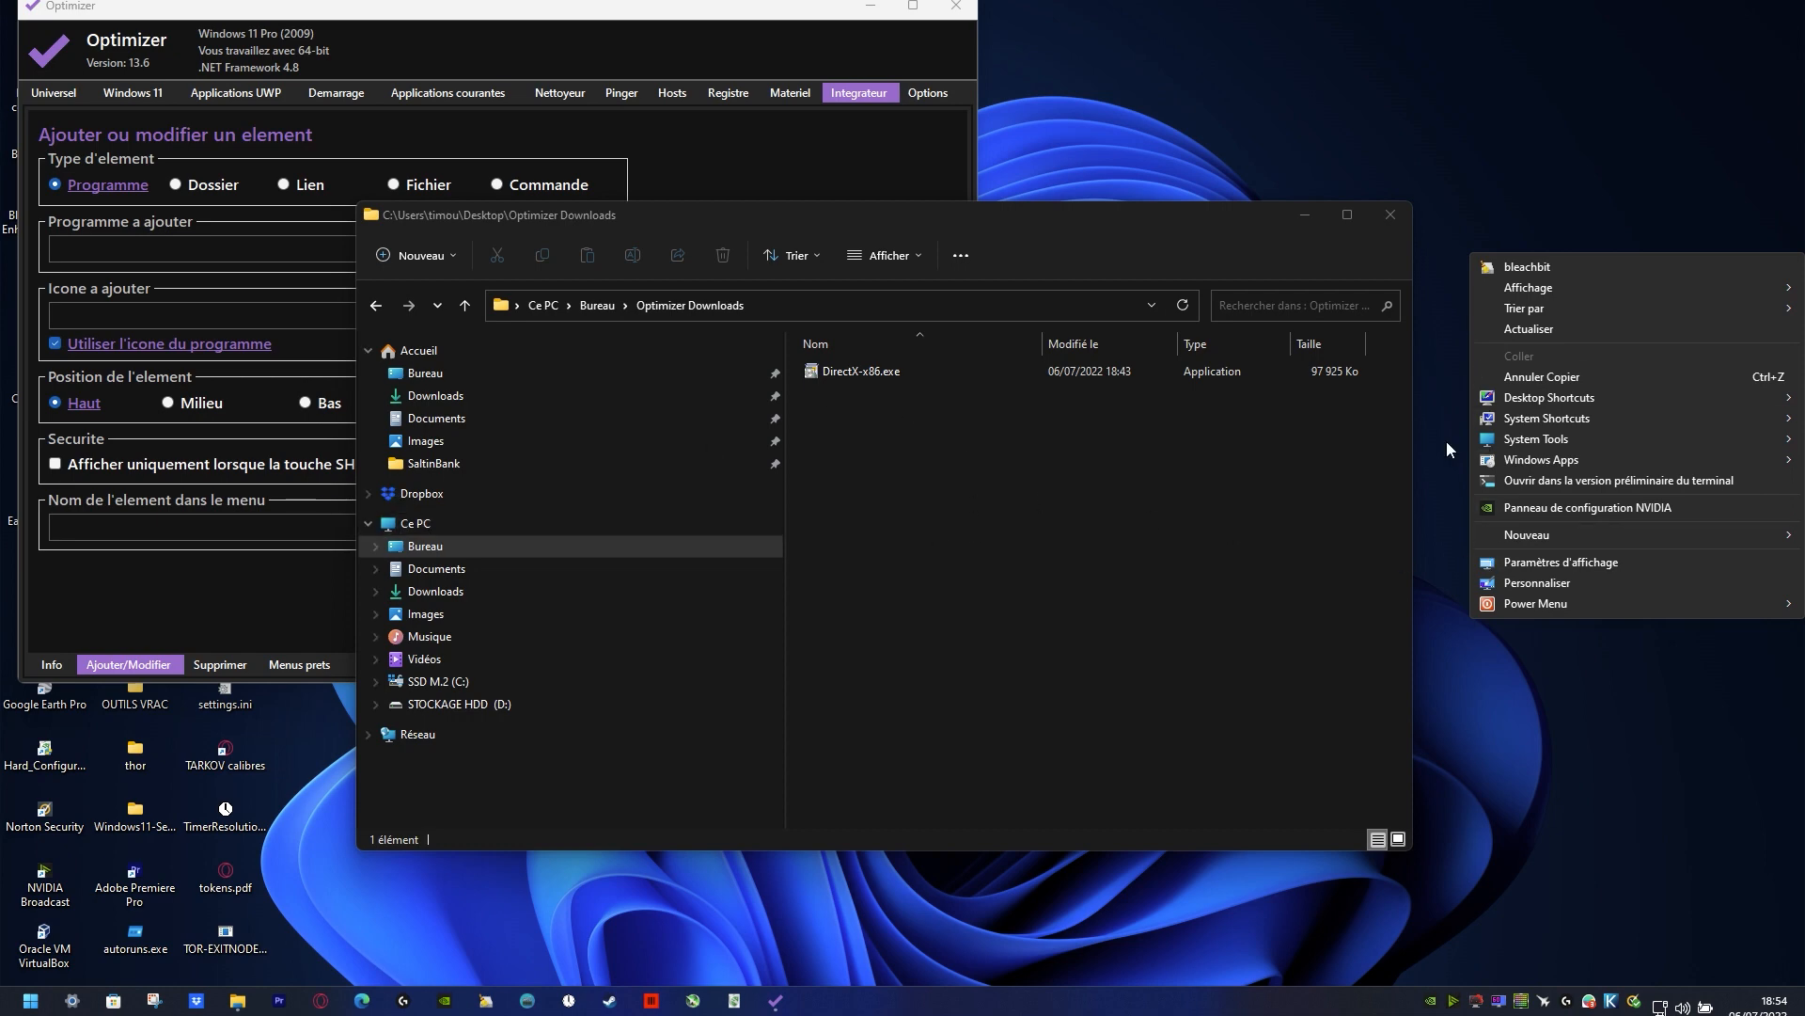
{"action": "left_click", "coordinate": [1518, 267]}
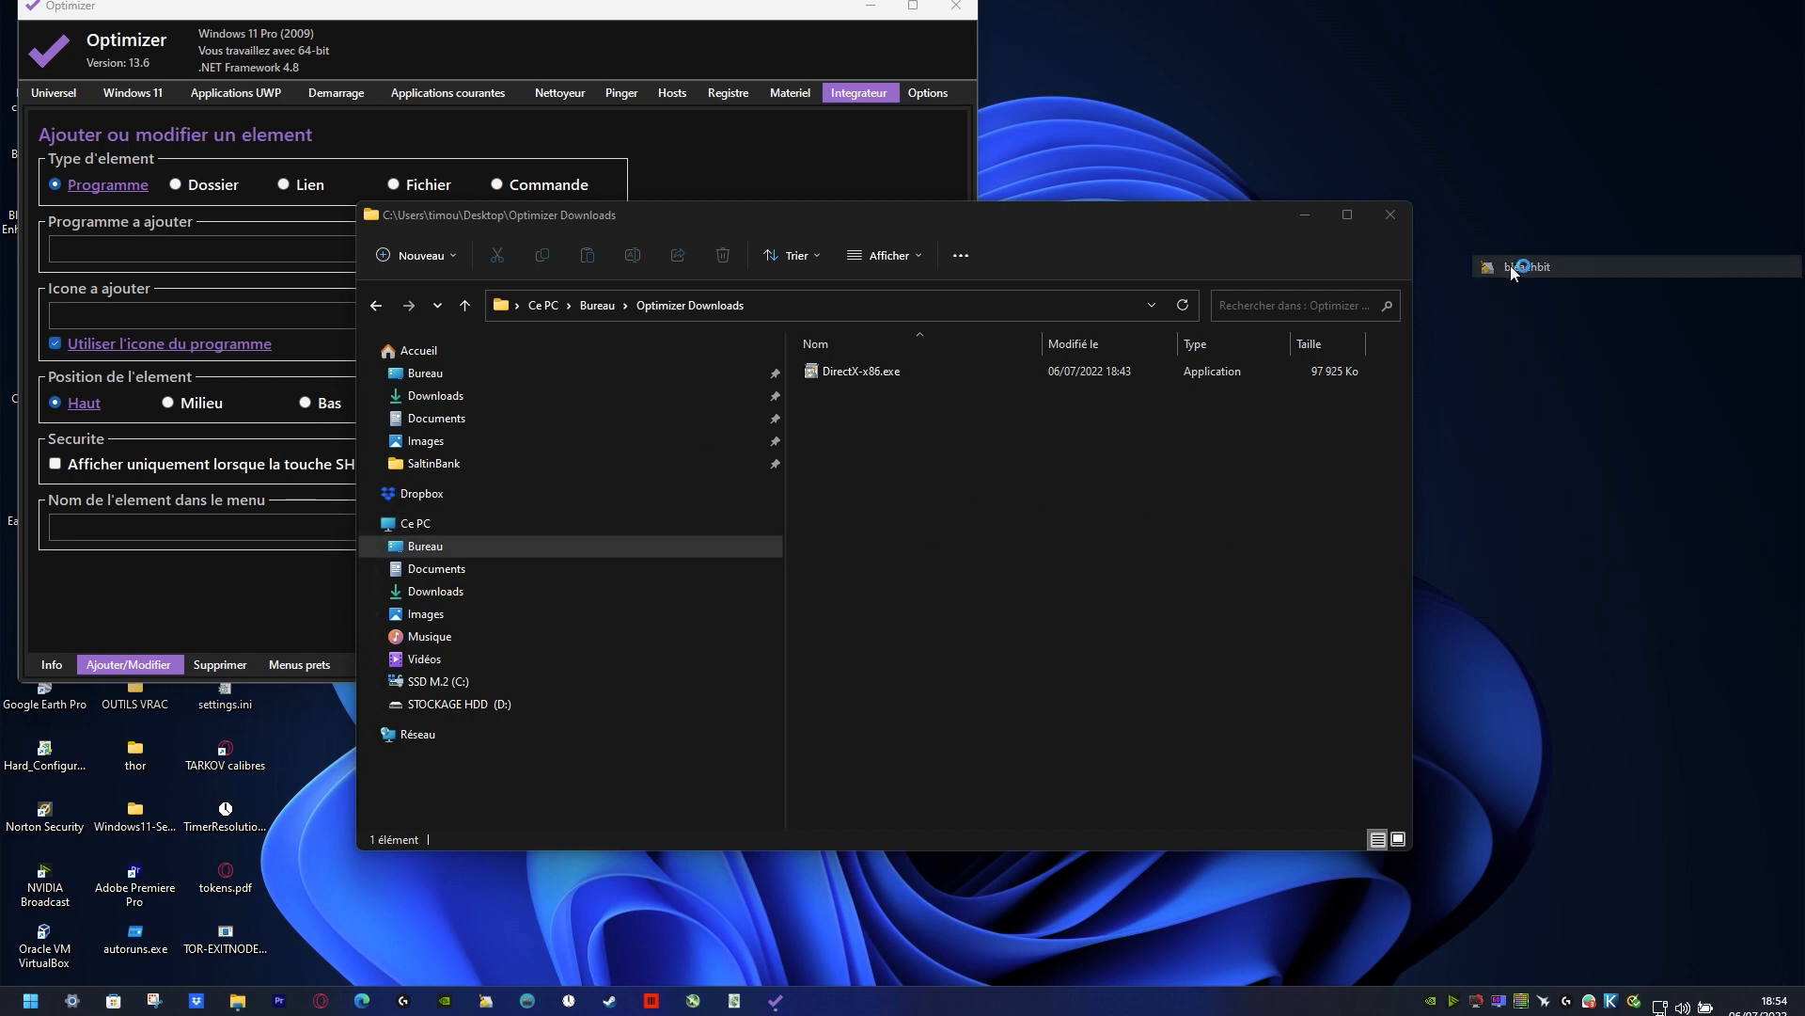
{"action": "left_click", "coordinate": [1390, 215]}
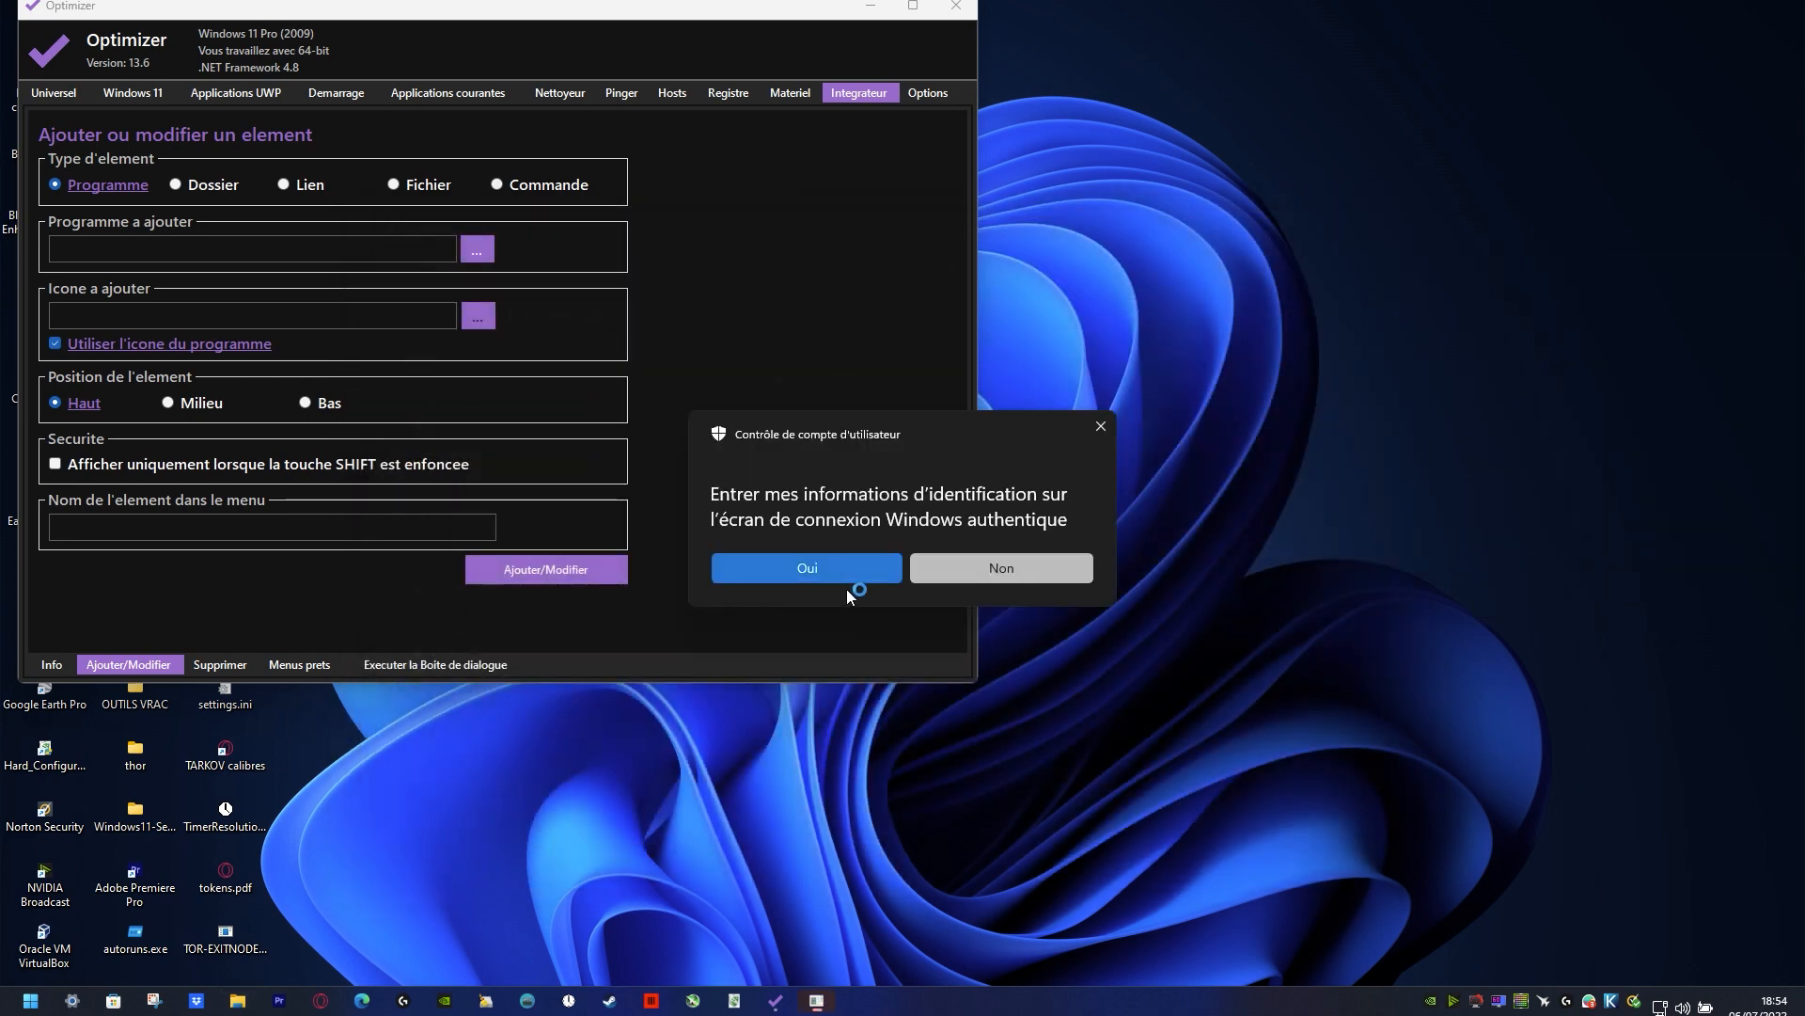
{"action": "left_click", "coordinate": [861, 570]}
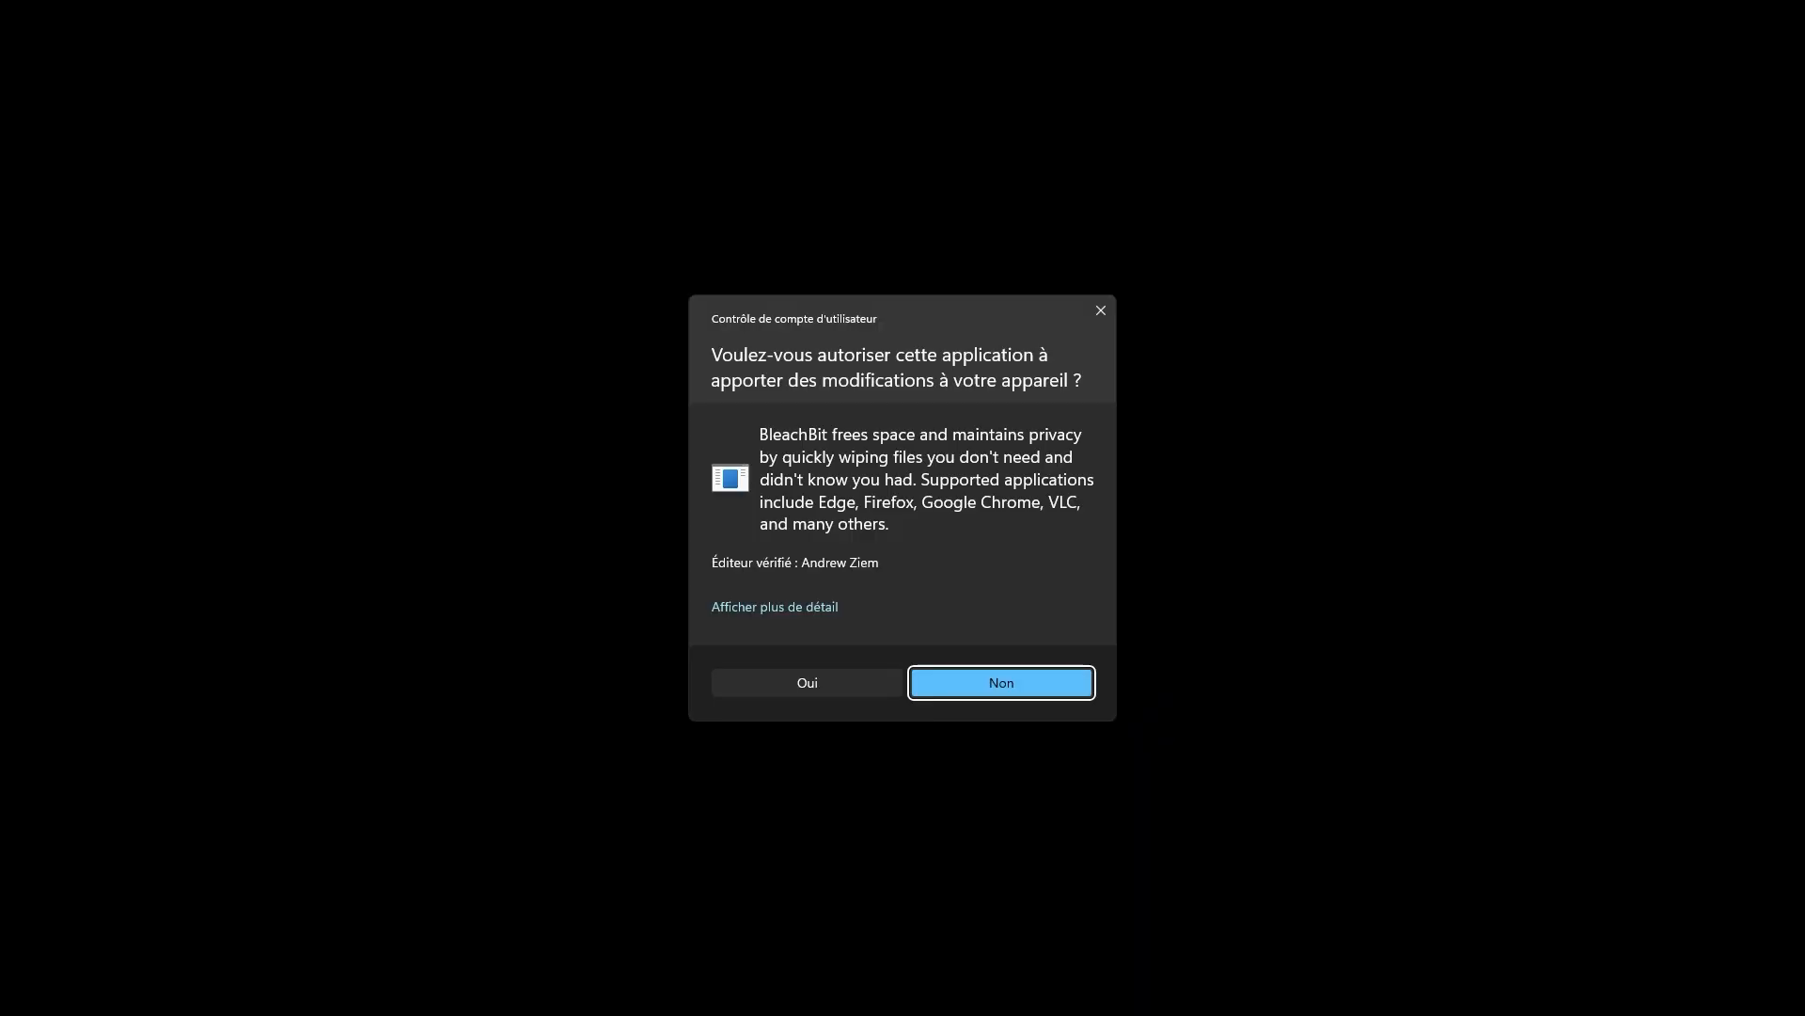
{"action": "left_click", "coordinate": [808, 682]}
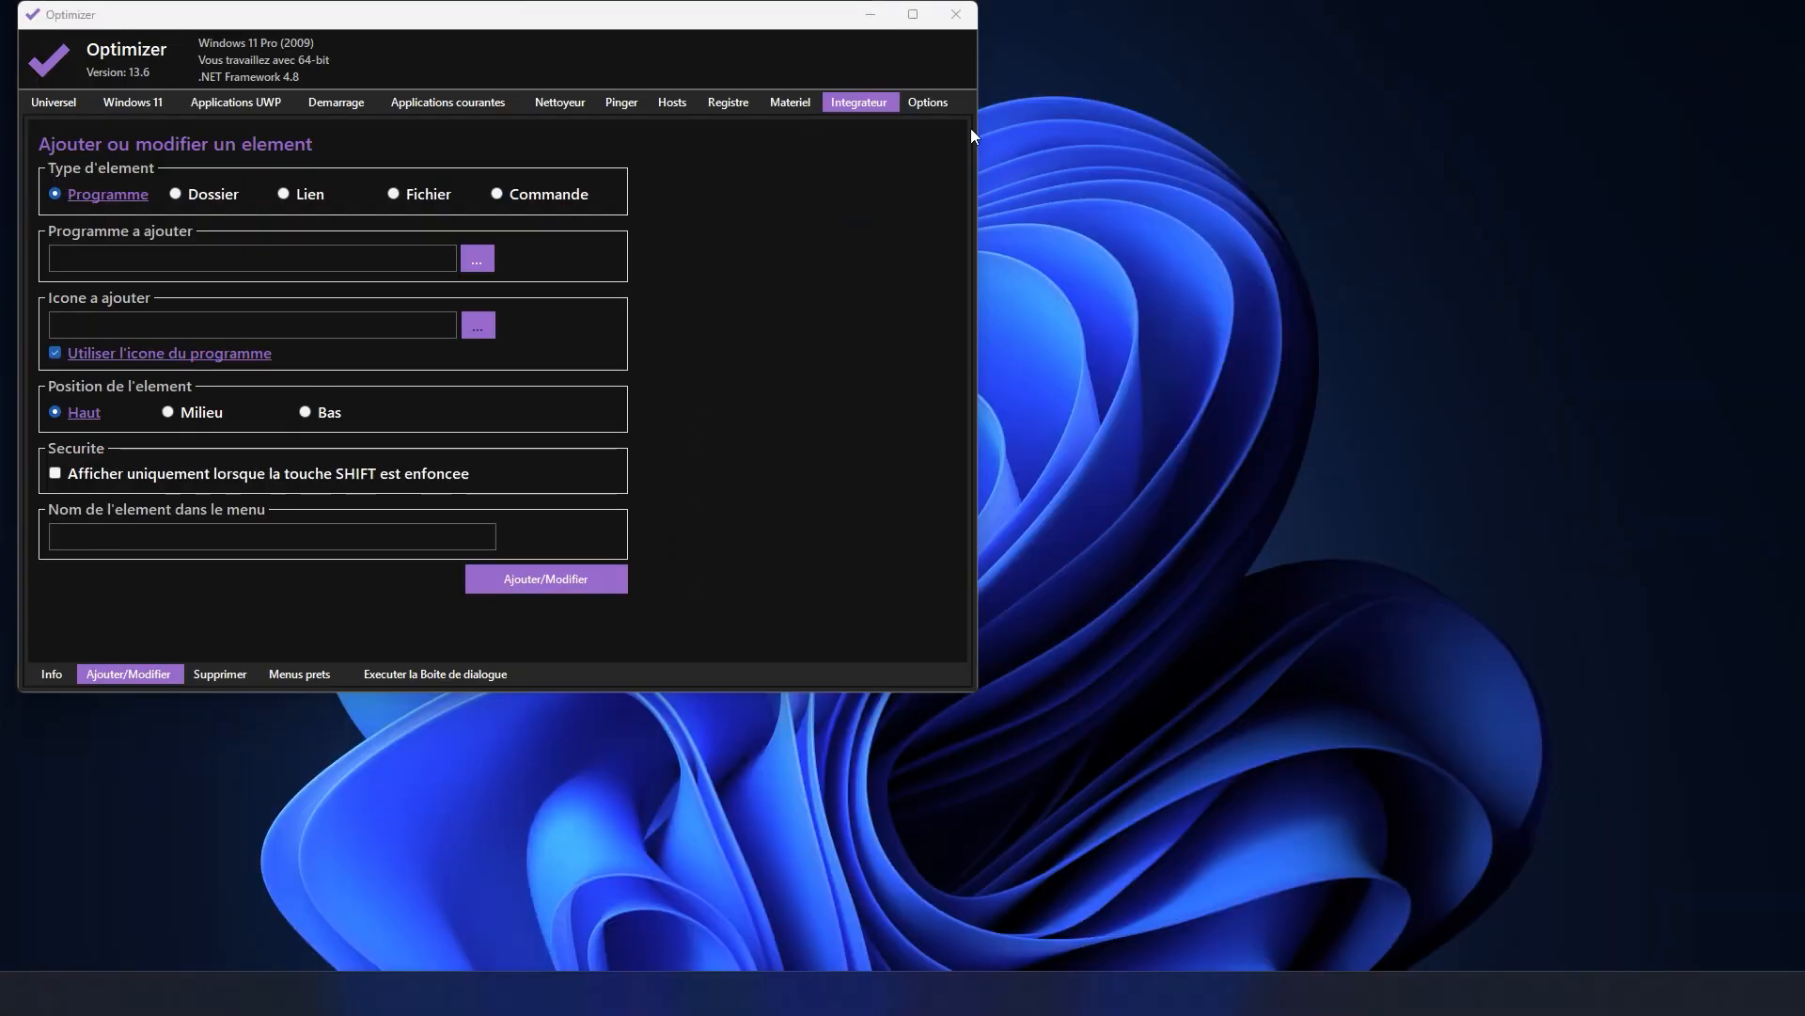
Step: In Optimizer's options, preview the Ruby, Azurite and Silver themes and settle on Jade
{"action": "left_click", "coordinate": [931, 102]}
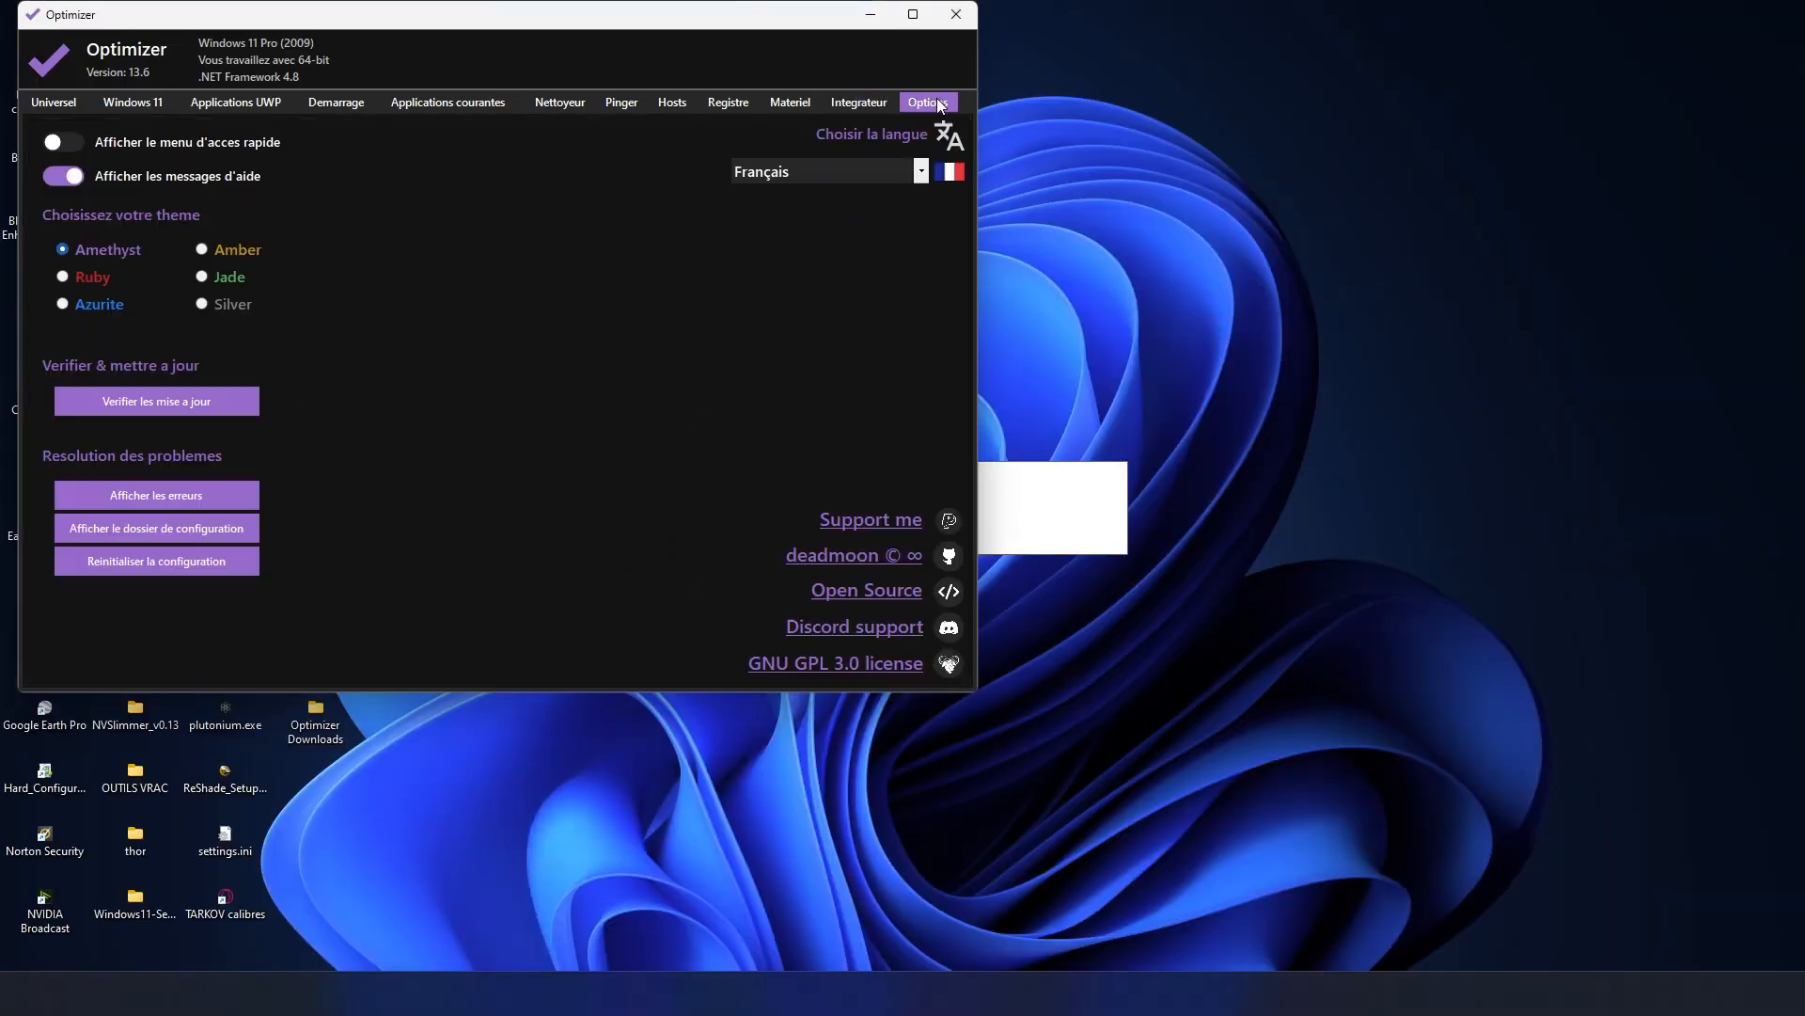
{"action": "left_click", "coordinate": [89, 278]}
{"action": "left_click", "coordinate": [92, 302]}
{"action": "left_click", "coordinate": [229, 302]}
{"action": "left_click", "coordinate": [231, 278]}
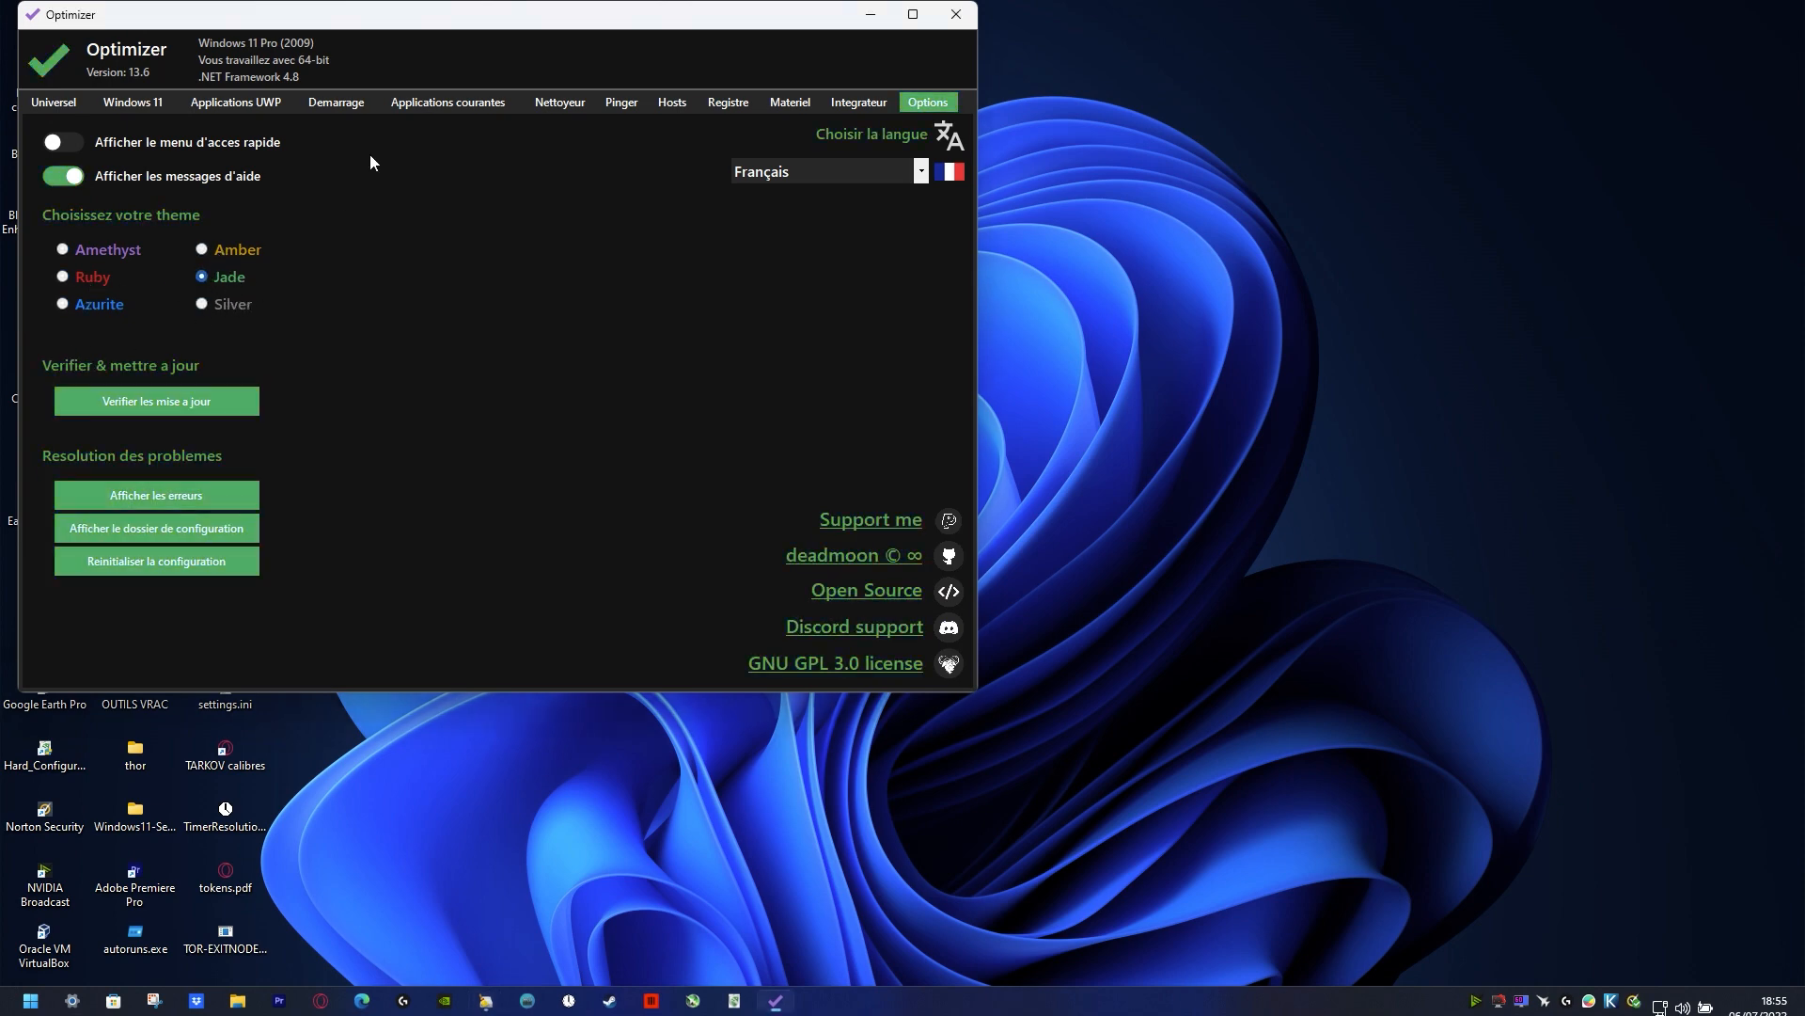
Step: Check Optimizer for updates and enable the option Afficher le menu d'acces rapide
{"action": "left_click", "coordinate": [161, 398]}
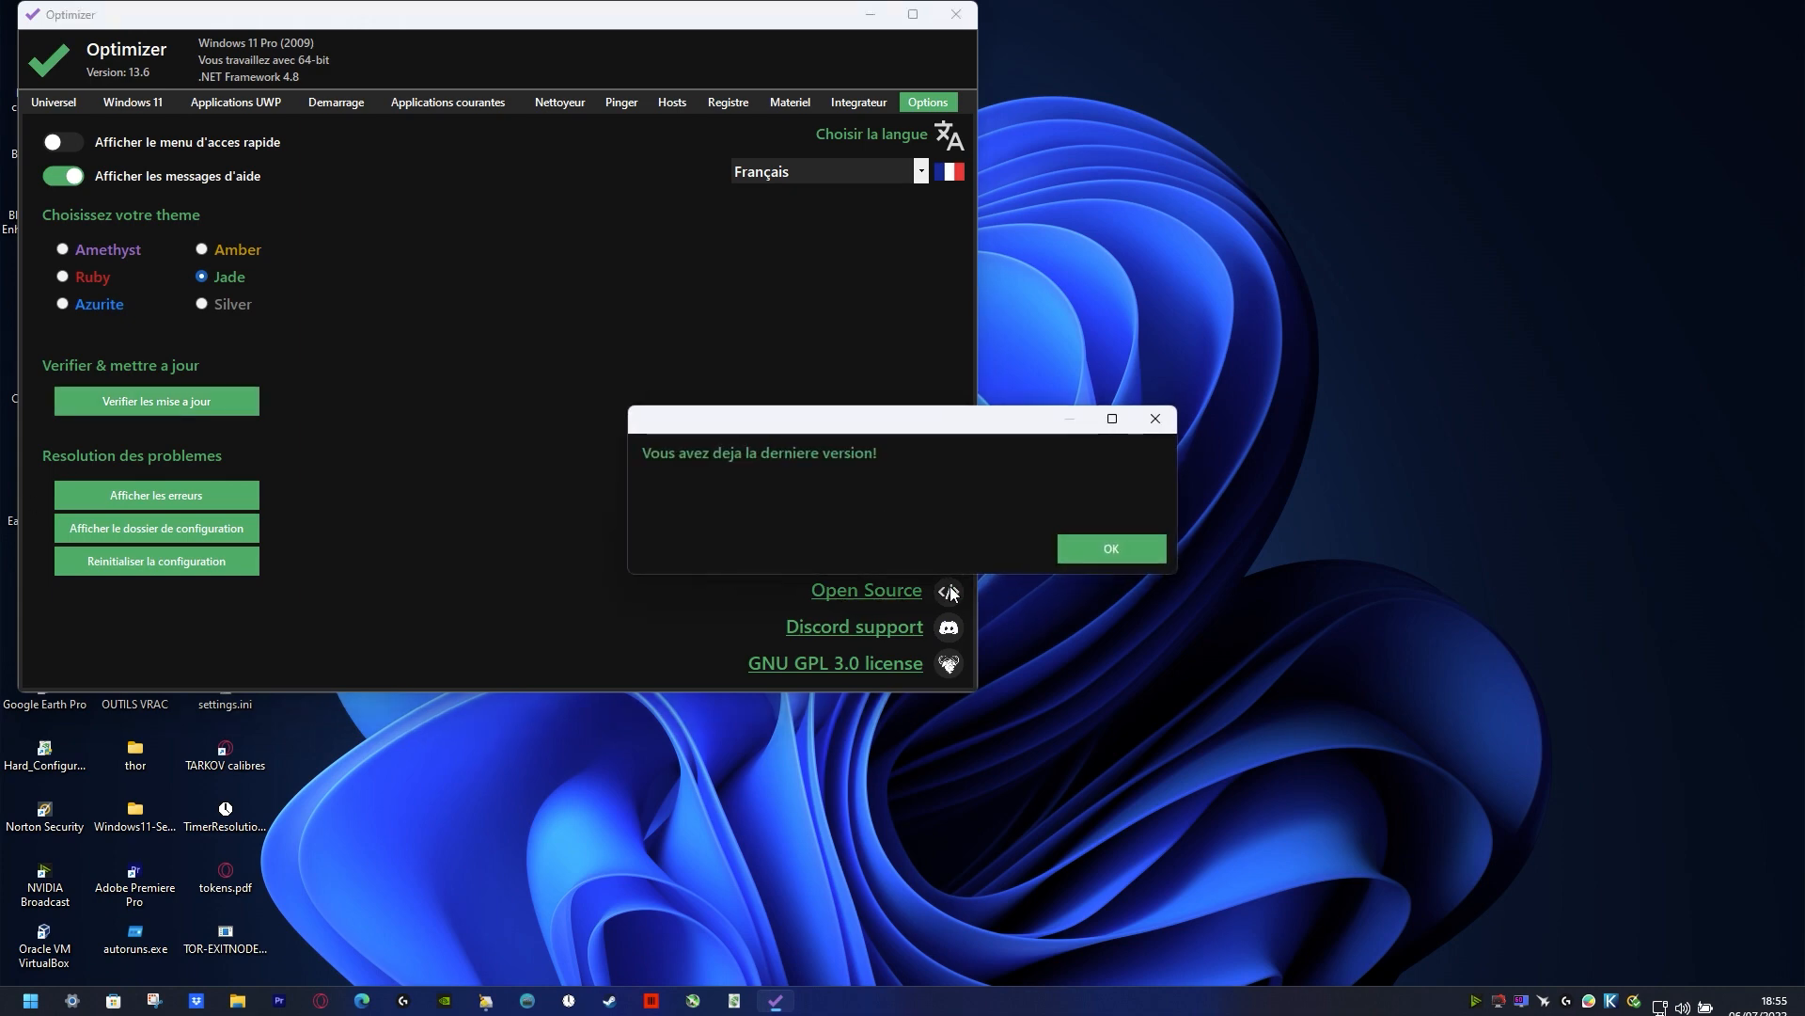
{"action": "left_click", "coordinate": [1109, 550]}
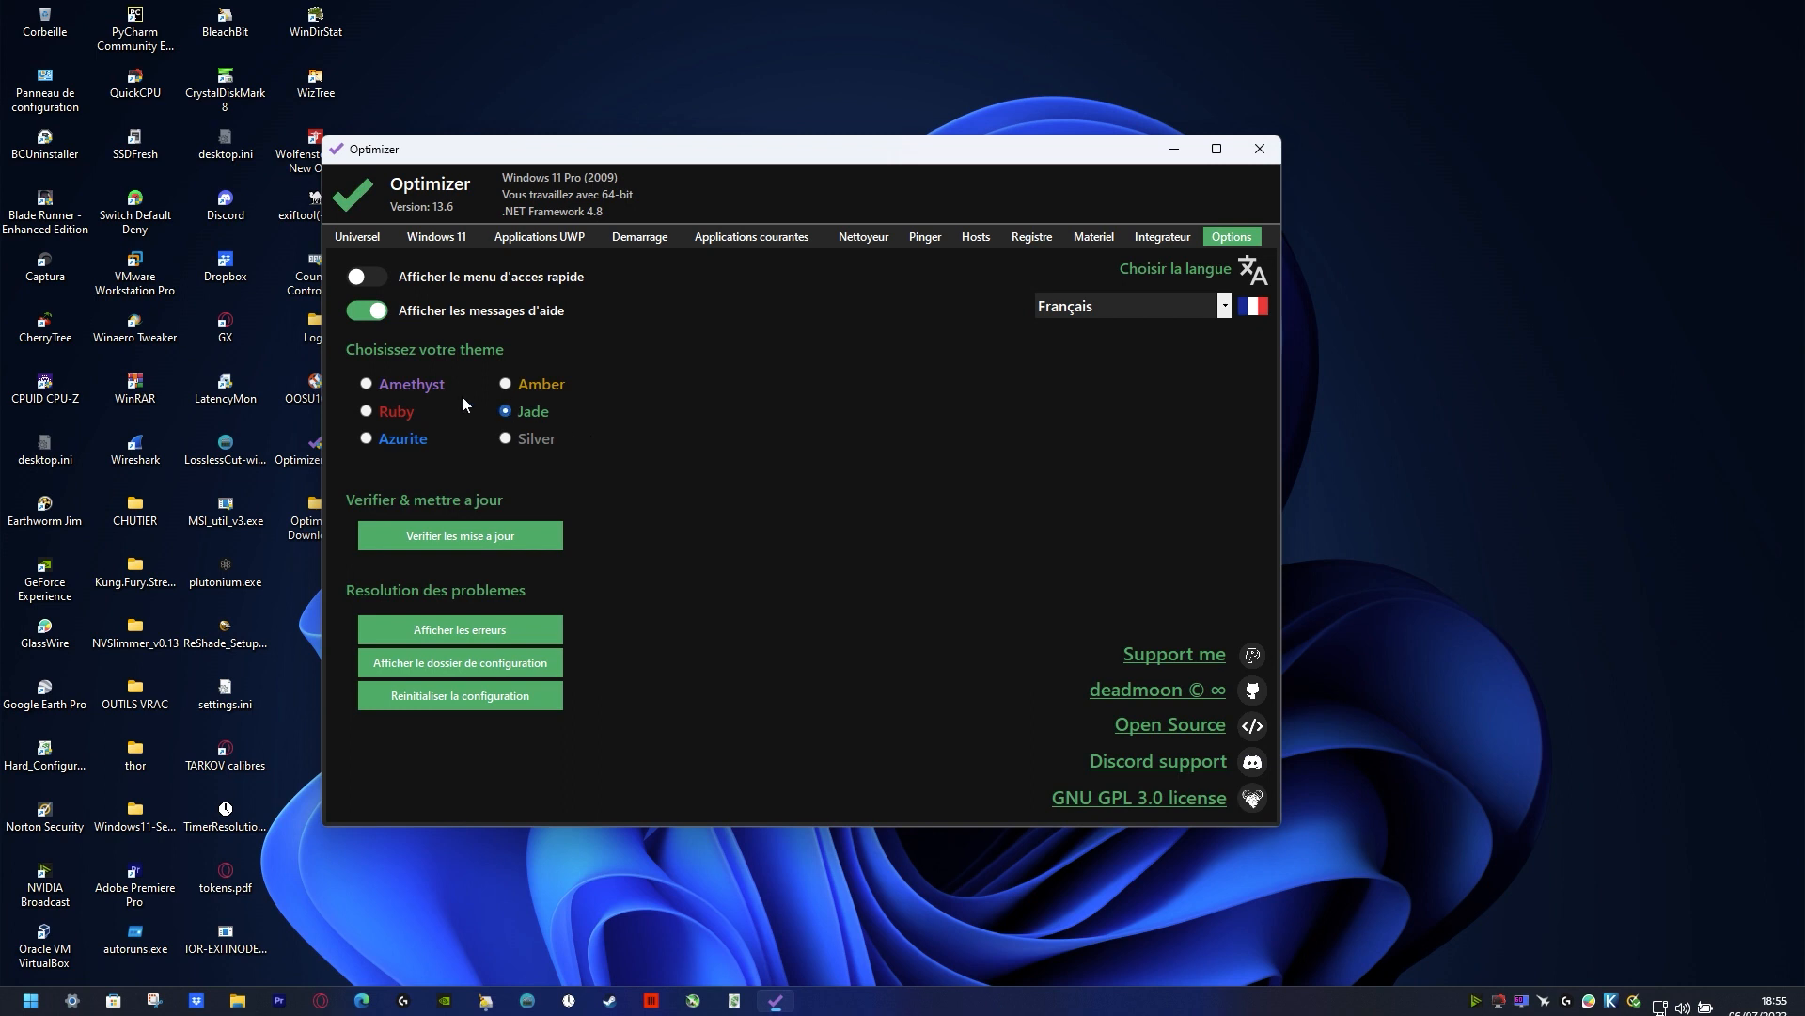
{"action": "left_click", "coordinate": [366, 281]}
Step: Examine the desktop context menu, Start, File Explorer and the GX shortcut's context menu for the effect of the quick access option
{"action": "right_click", "coordinate": [1394, 242]}
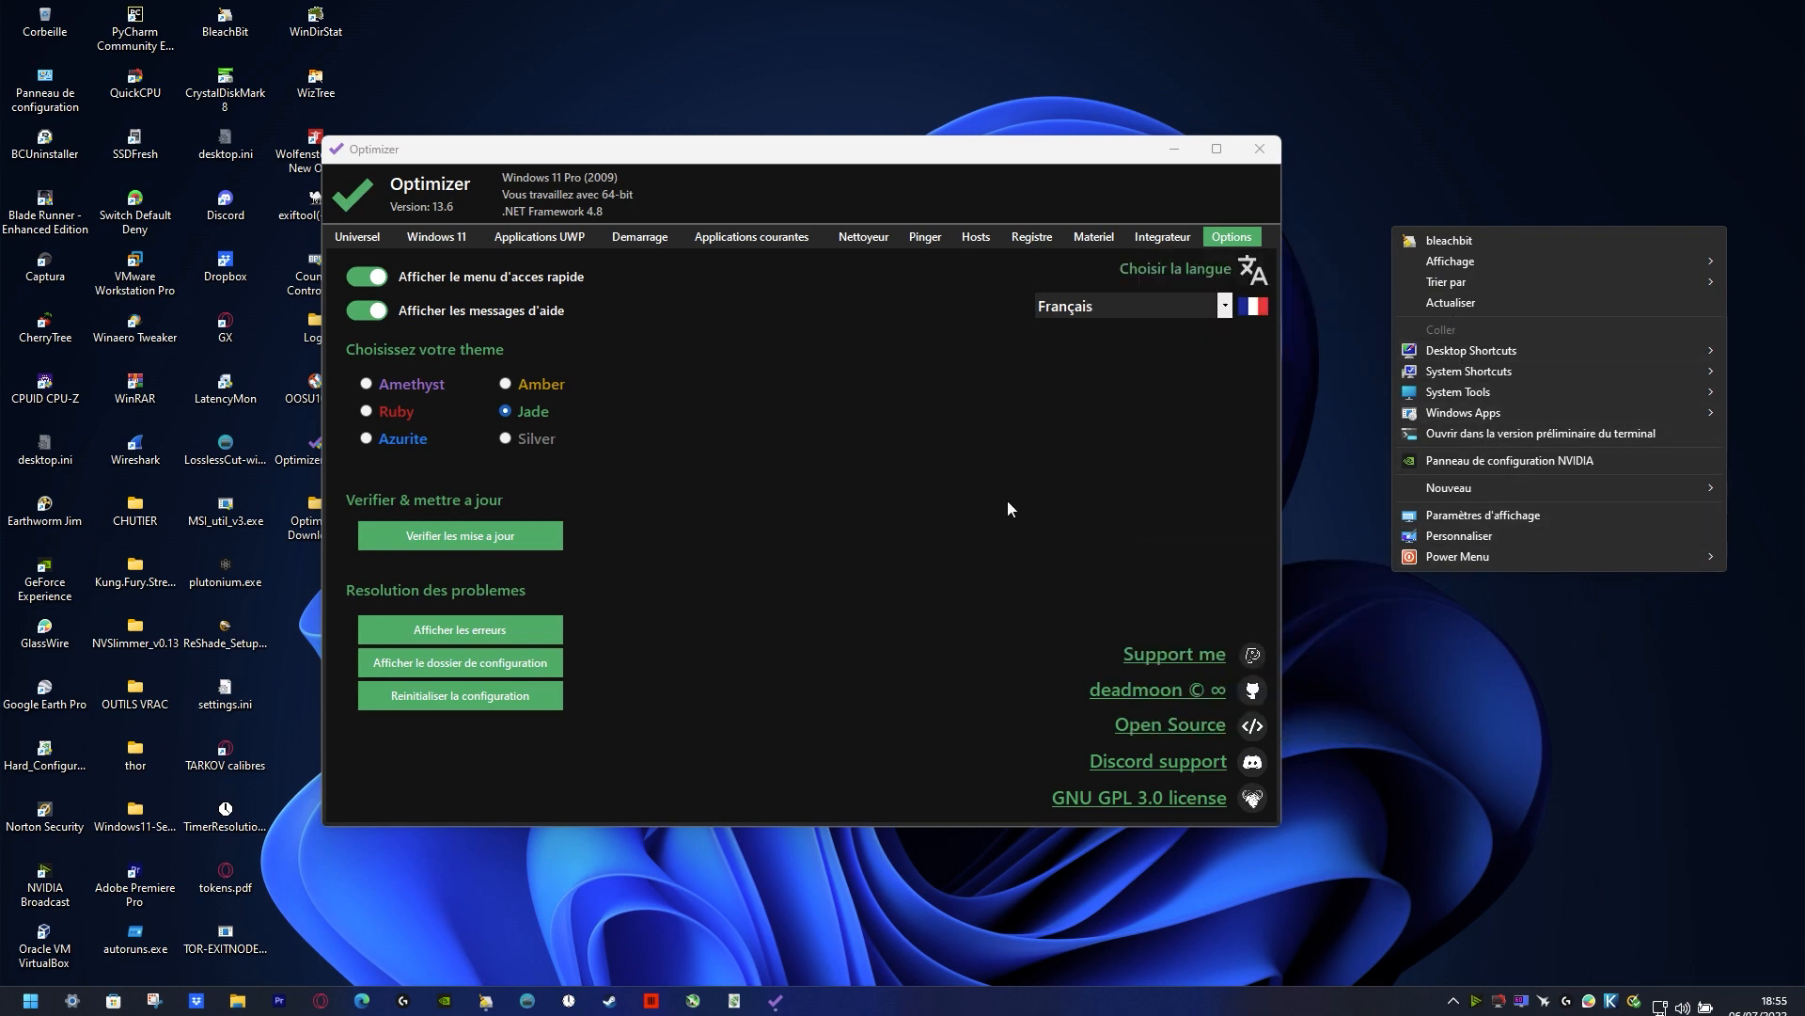
{"action": "left_click", "coordinate": [743, 507]}
{"action": "left_click", "coordinate": [45, 996]}
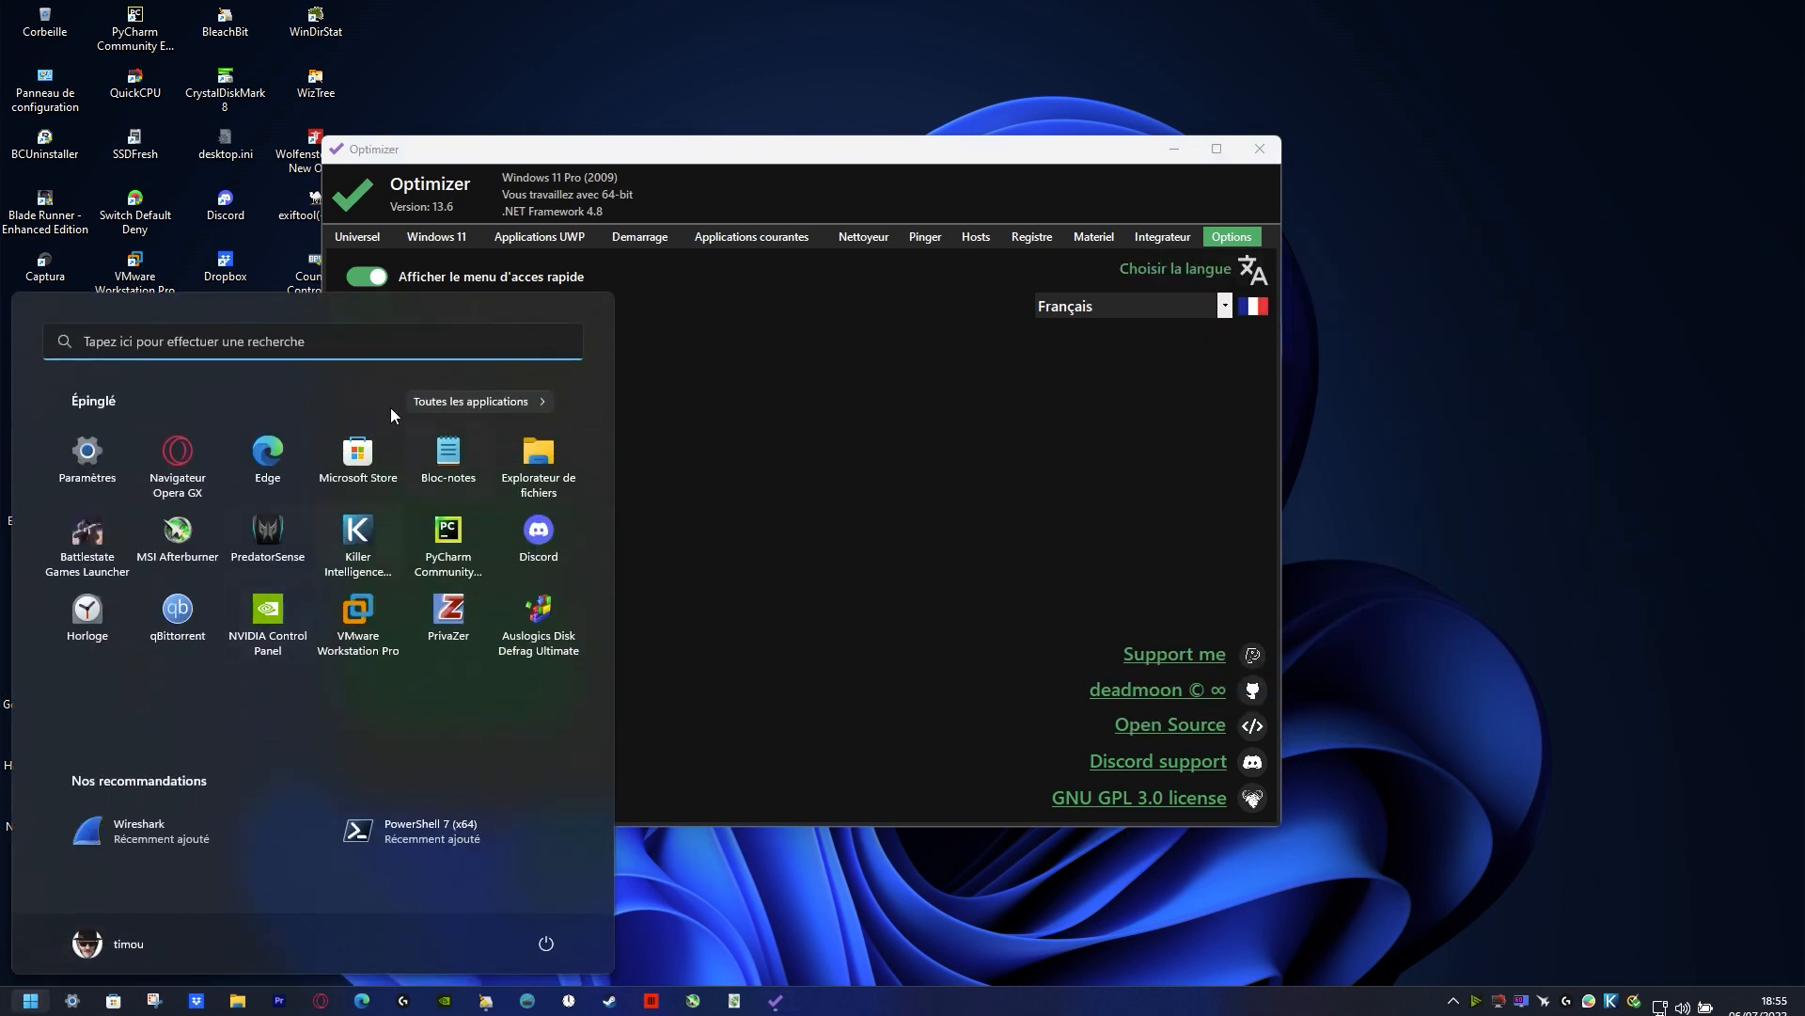
{"action": "left_click", "coordinate": [239, 1002]}
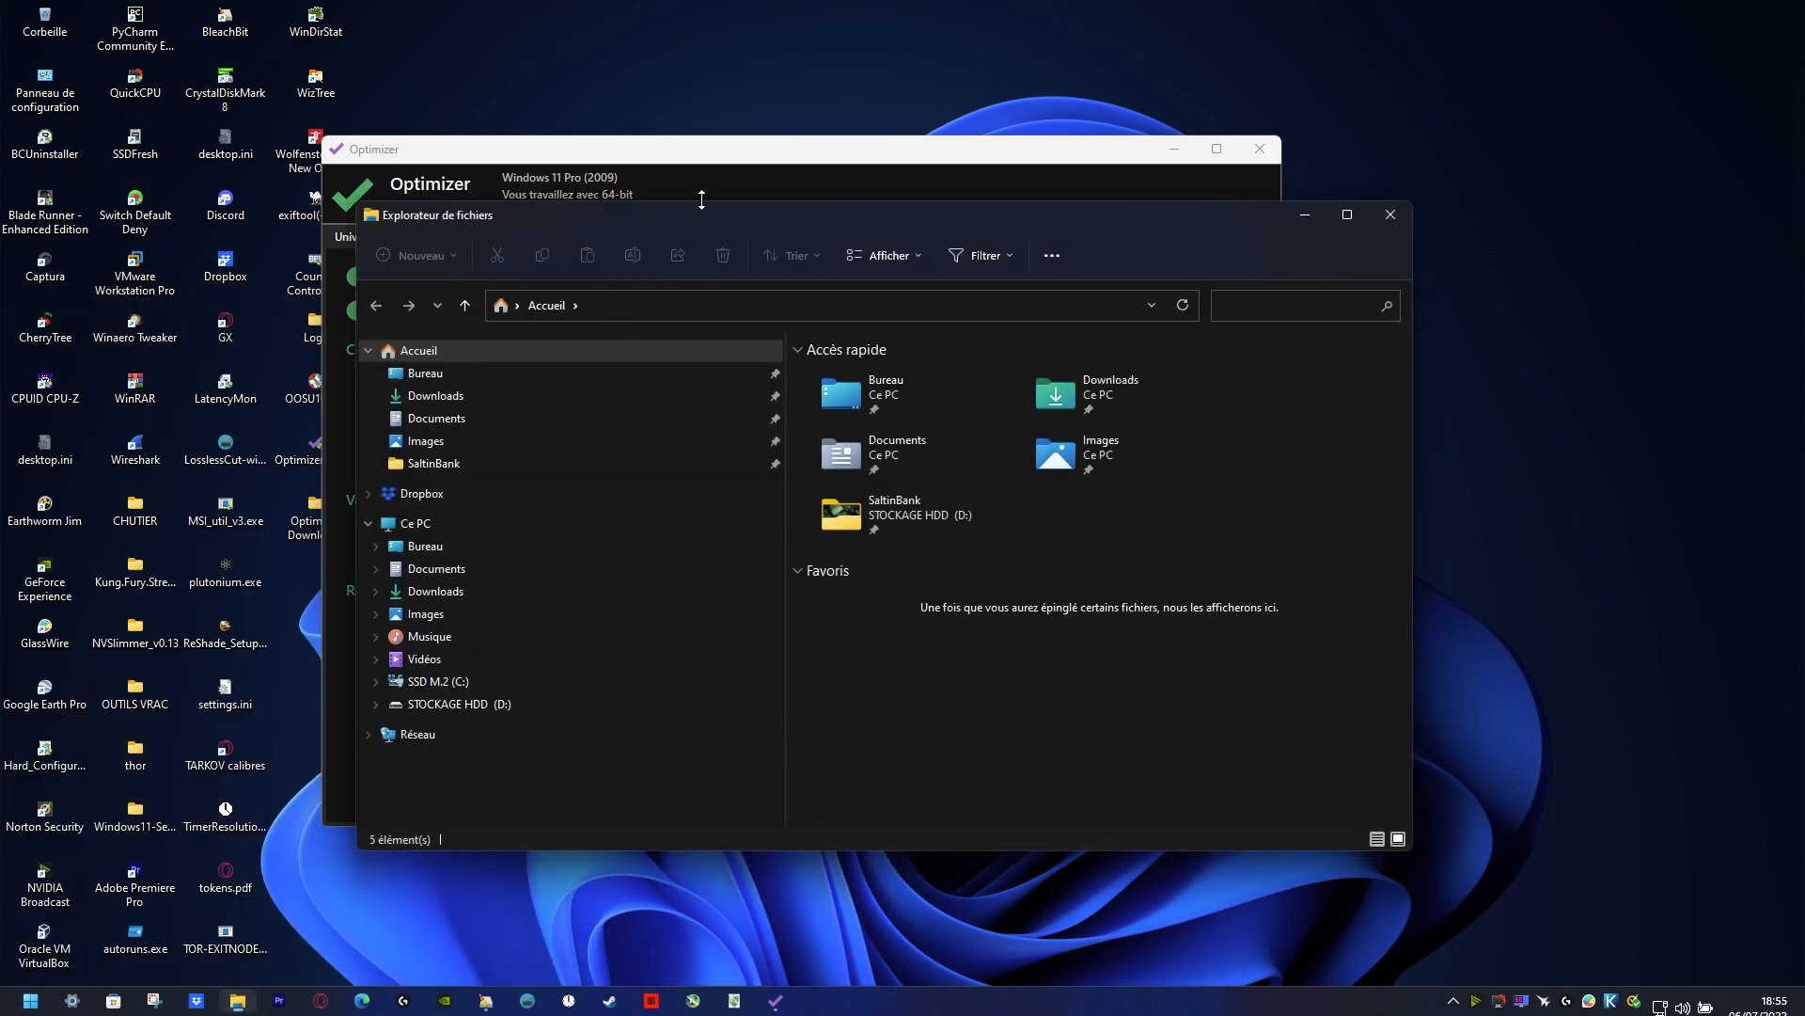
{"action": "left_click_drag", "start_coordinate": [658, 214], "coordinate": [736, 109]}
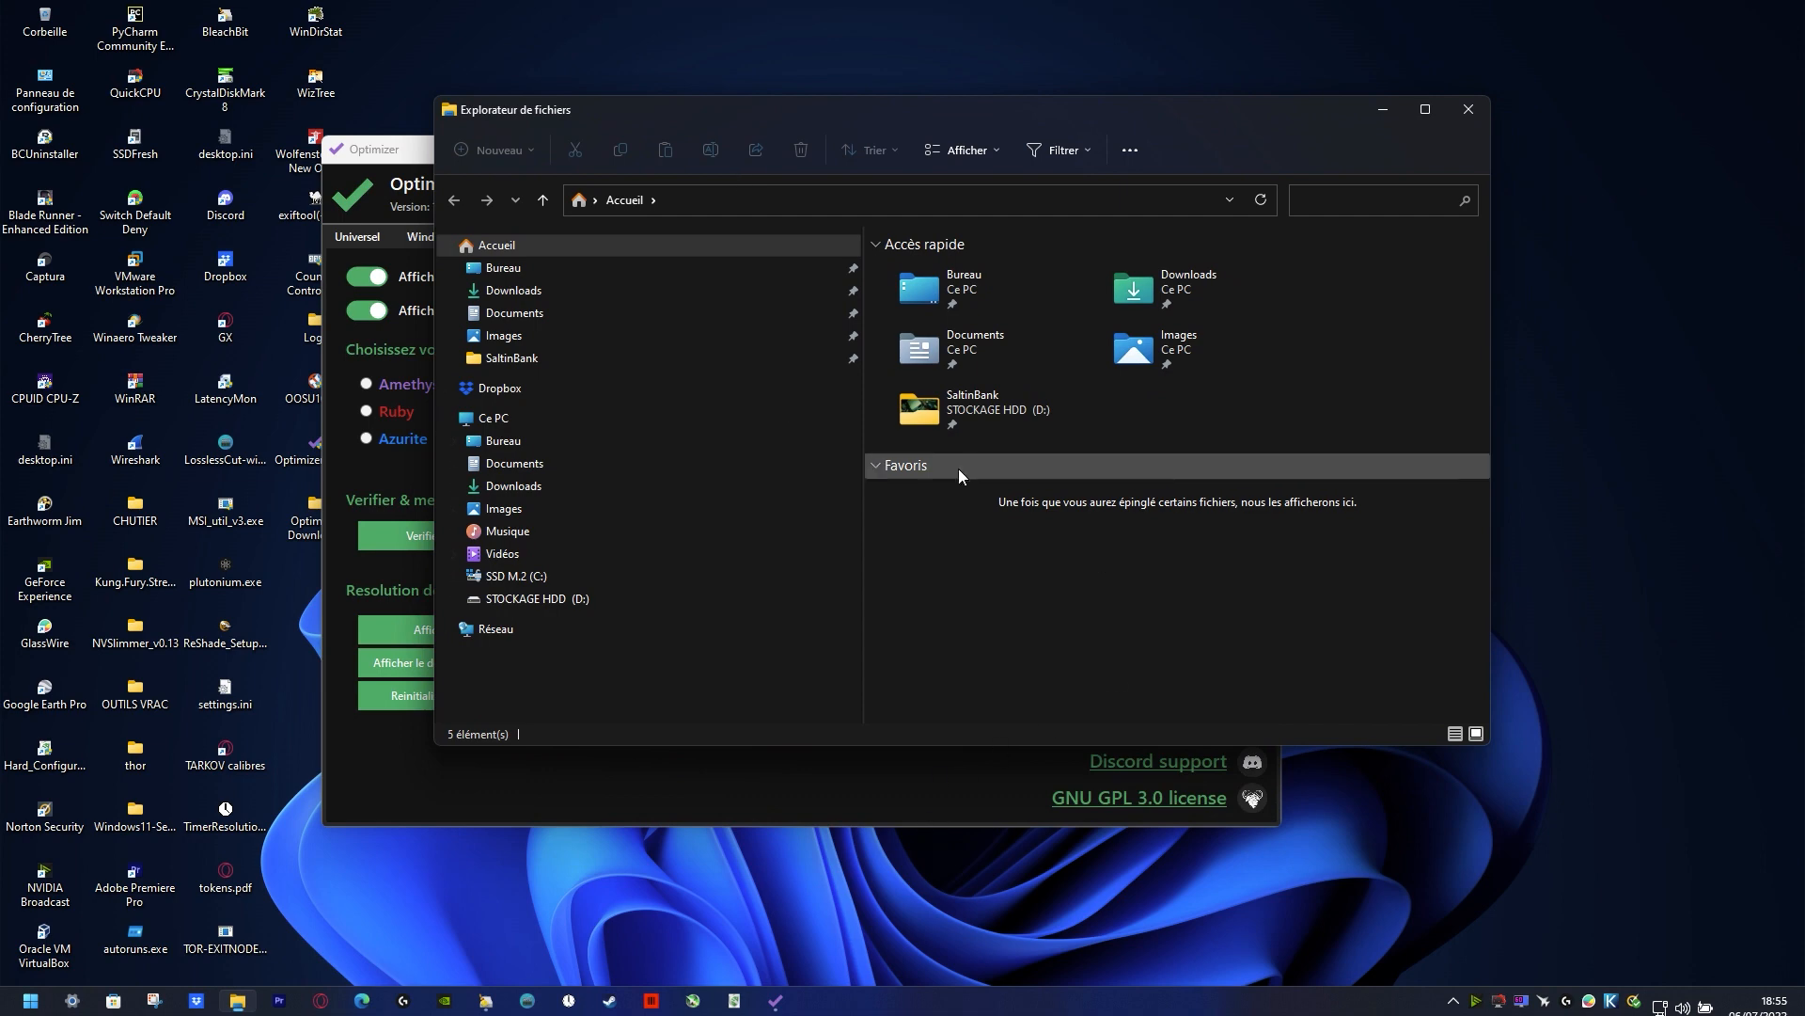
{"action": "left_click", "coordinate": [607, 336]}
{"action": "left_click", "coordinate": [658, 313]}
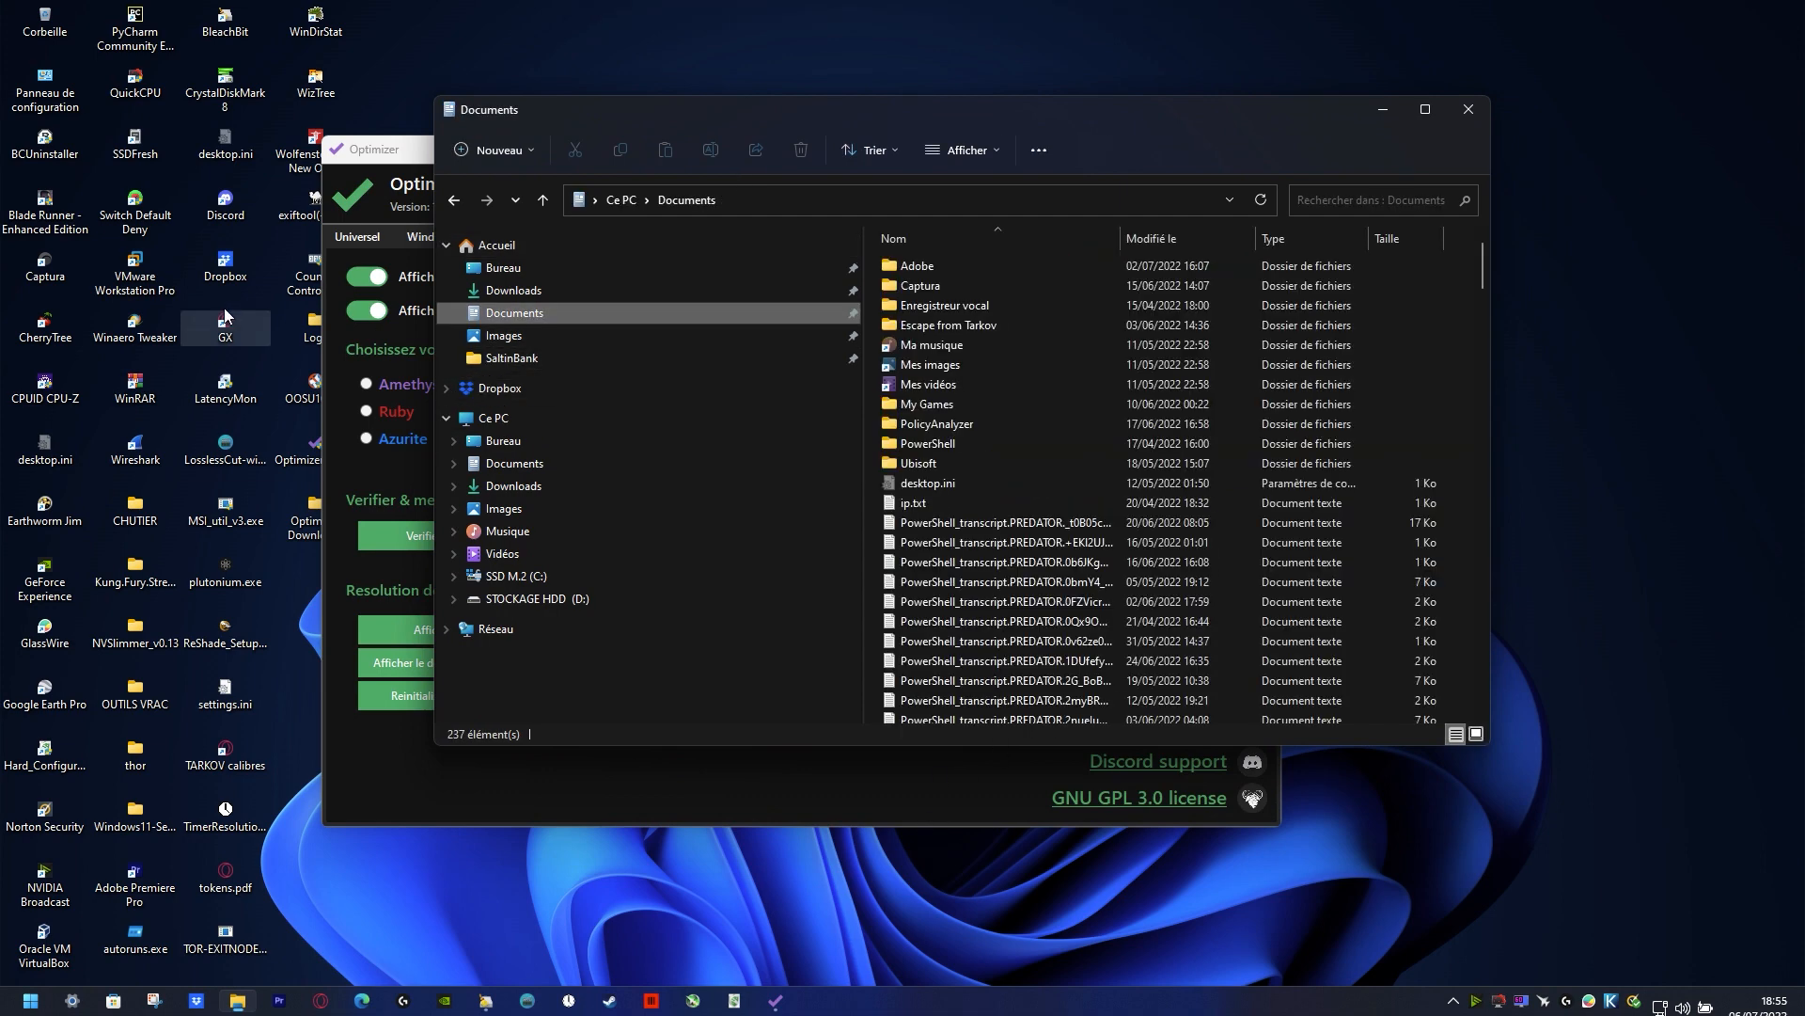
{"action": "double_click", "coordinate": [222, 325]}
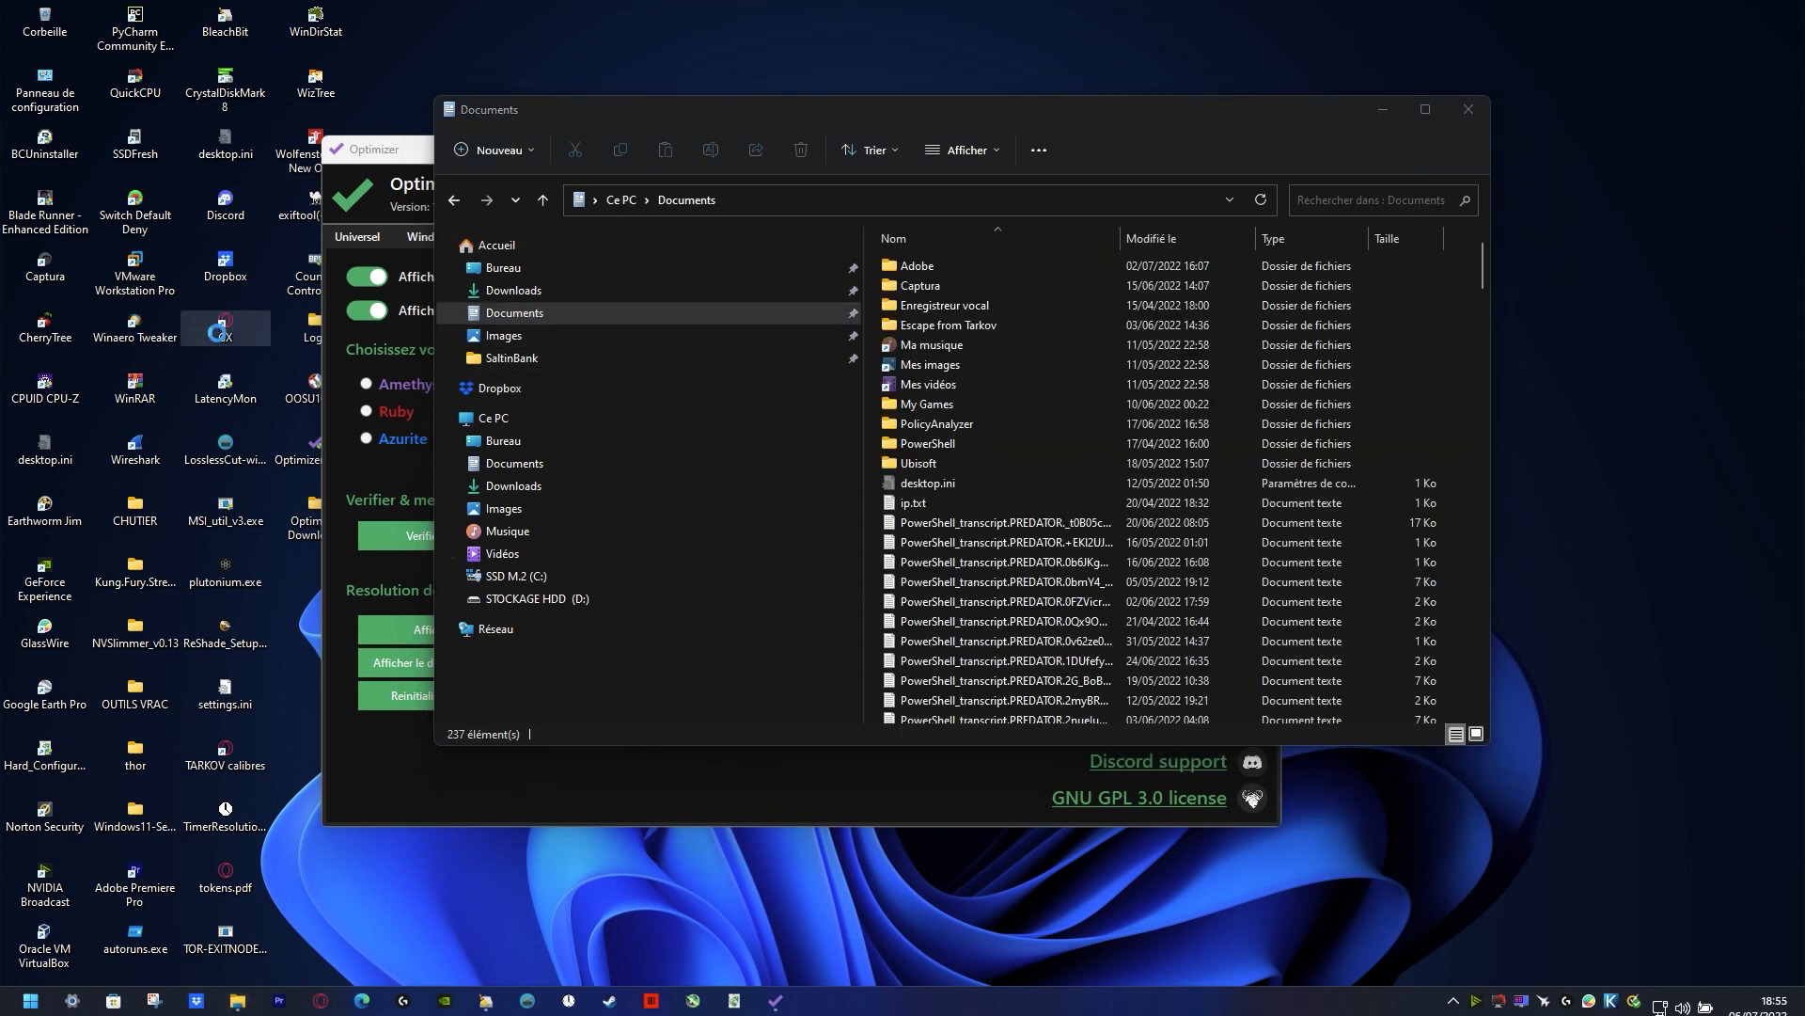
{"action": "left_click", "coordinate": [666, 816]}
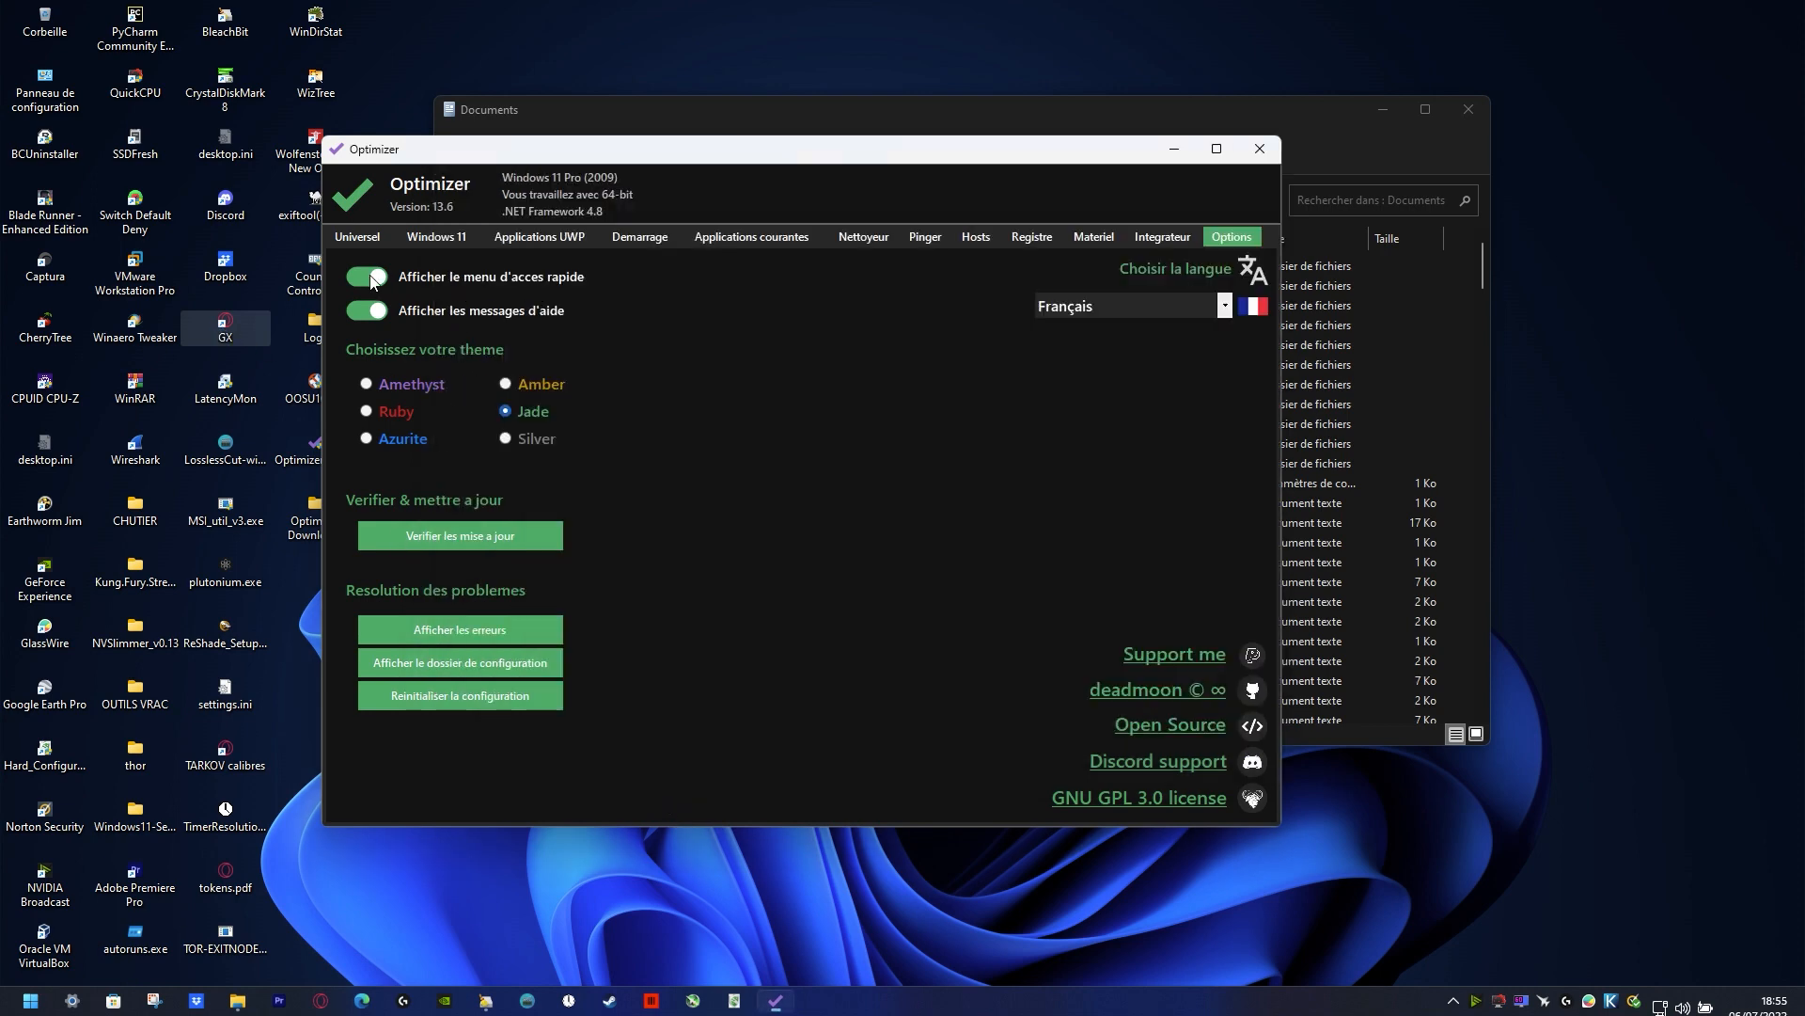
{"action": "right_click", "coordinate": [219, 334]}
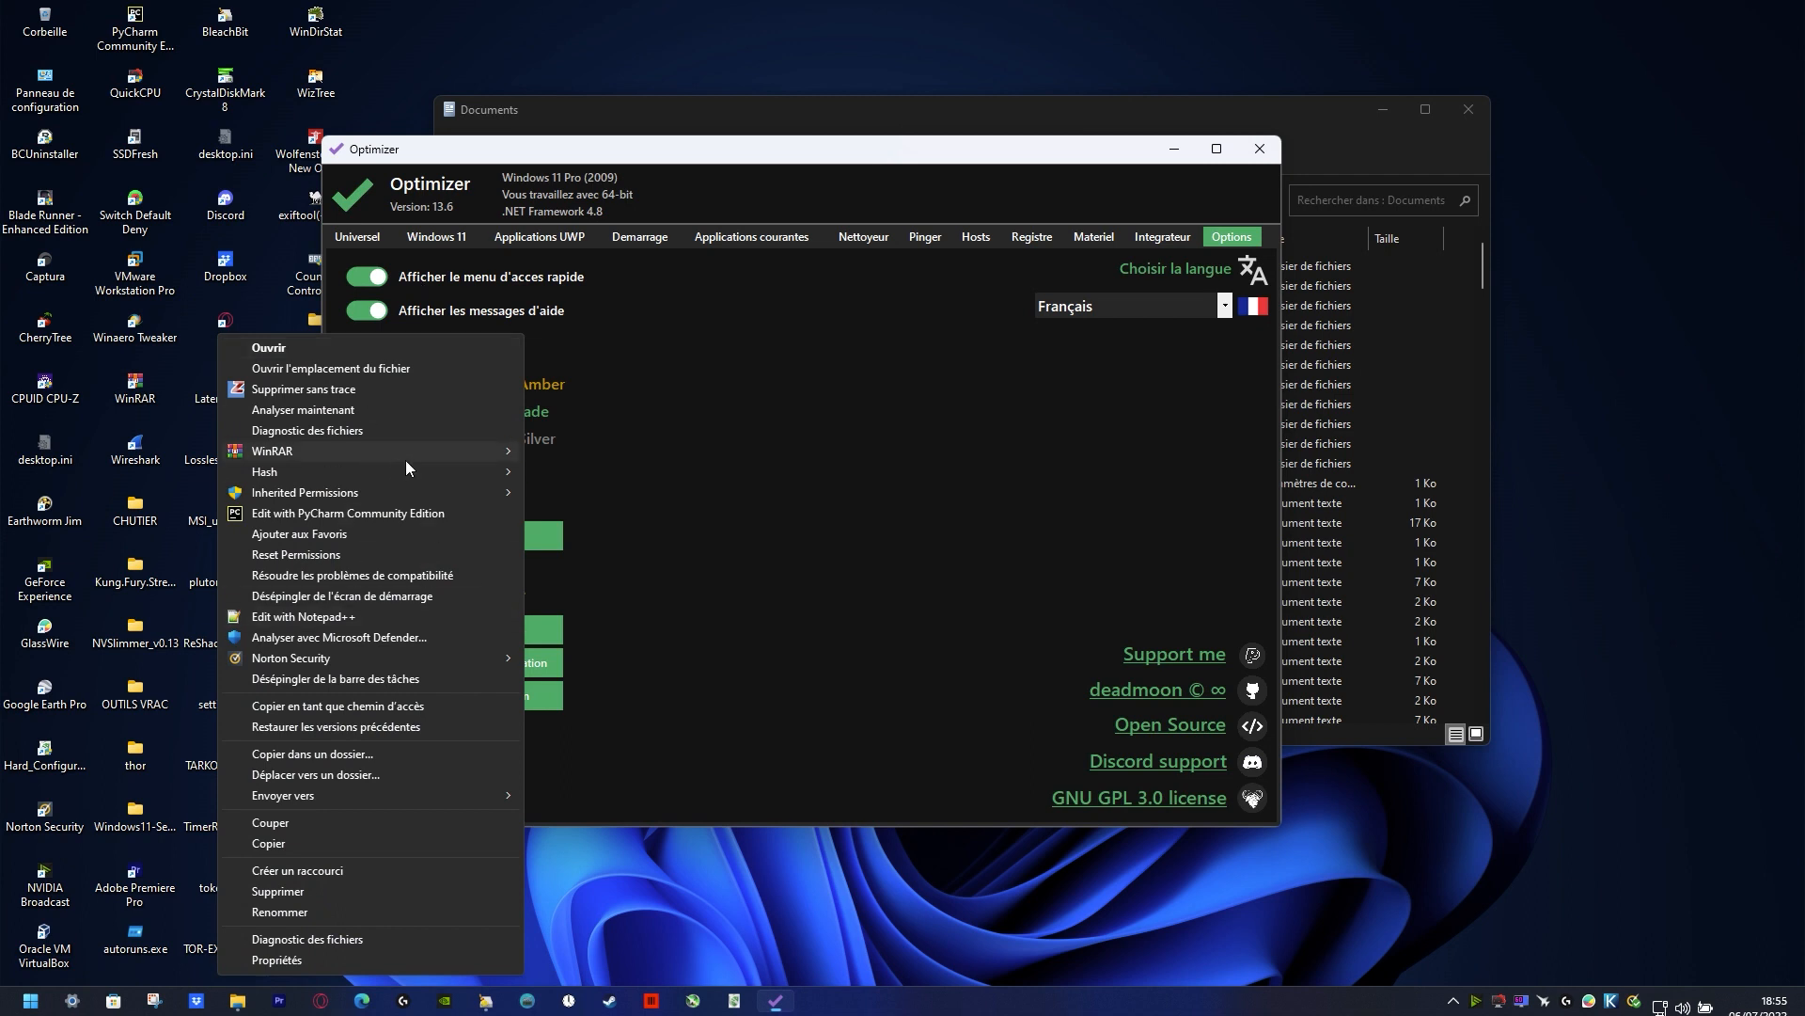
{"action": "mouse_move", "coordinate": [405, 456]}
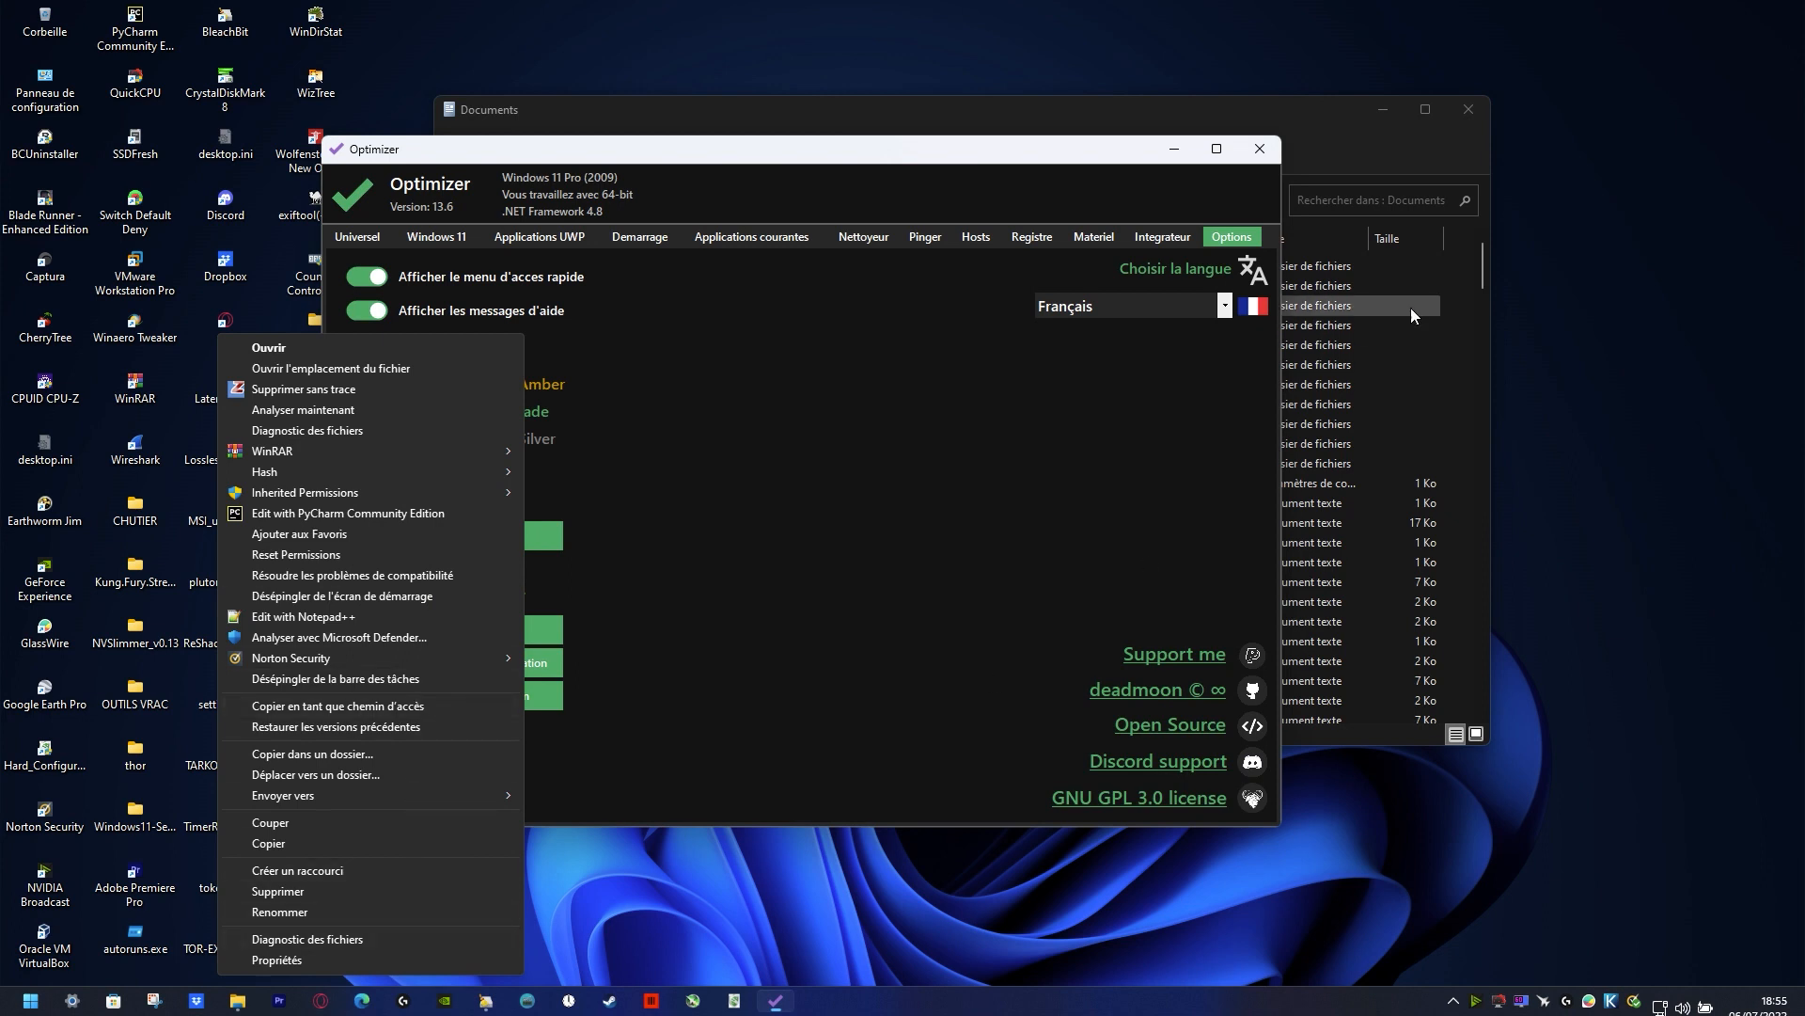
{"action": "right_click", "coordinate": [1723, 154]}
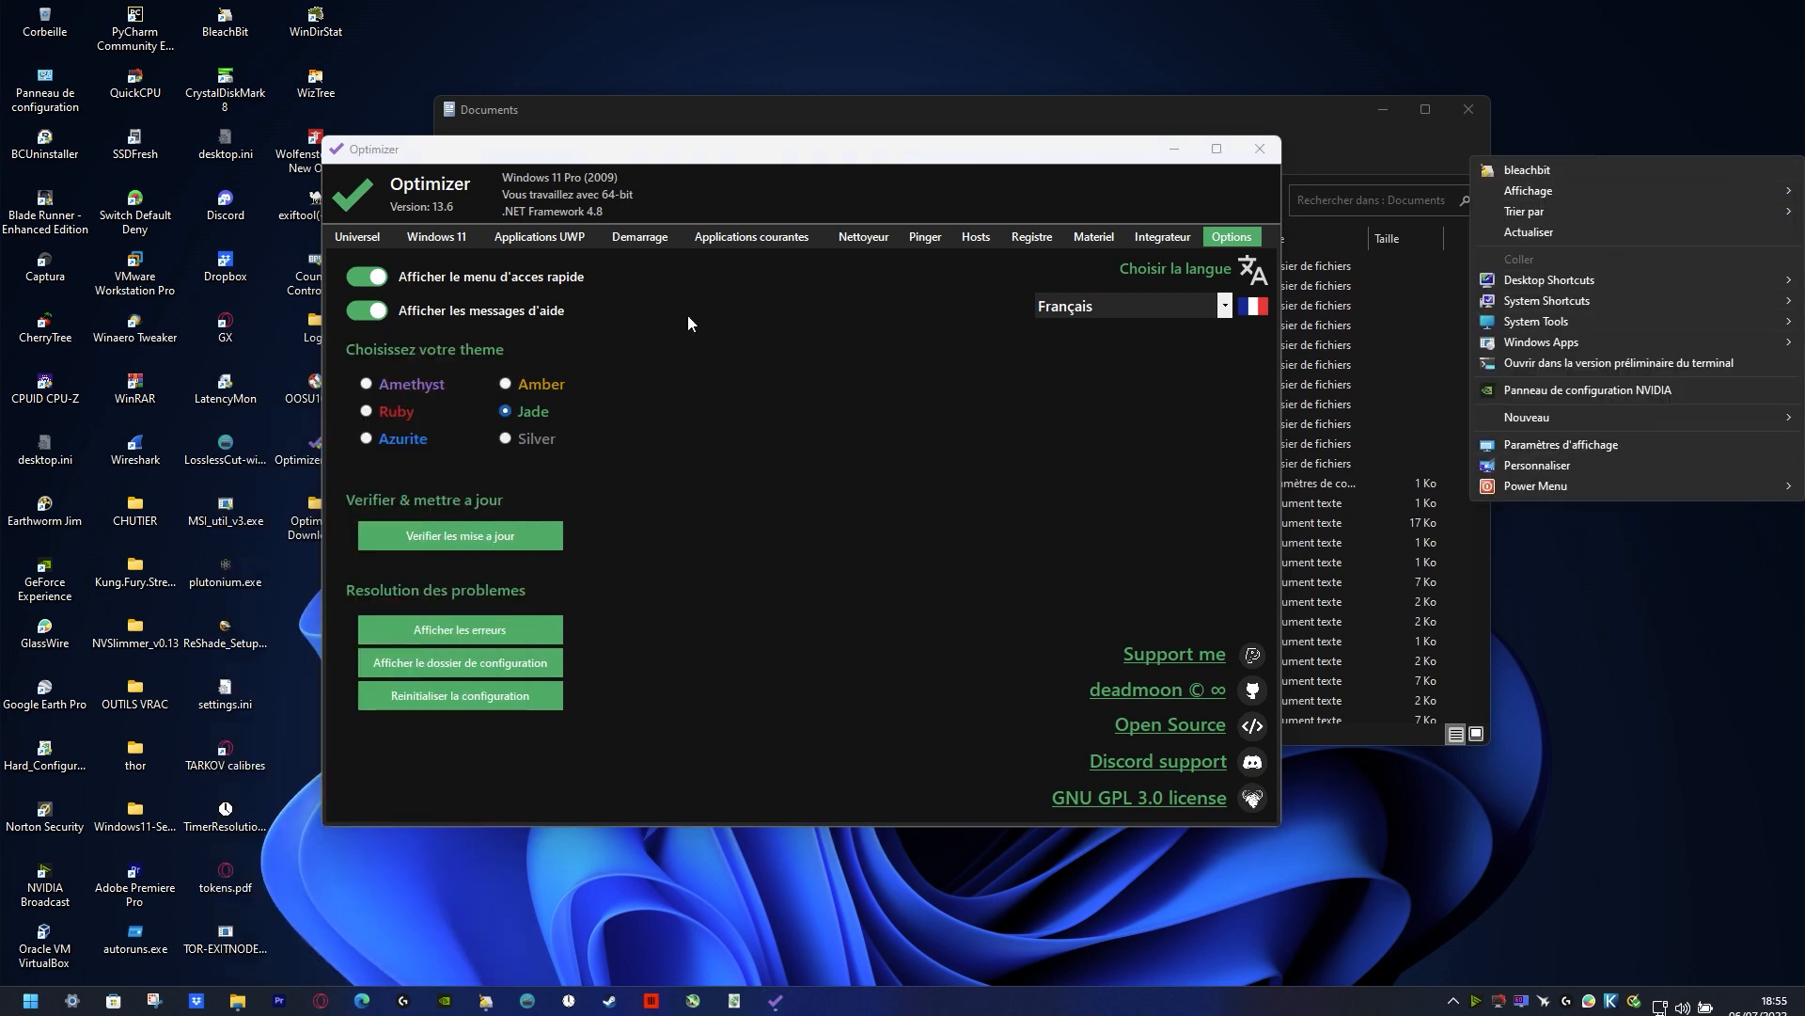
Step: Close Optimizer and the Documents folder window to clear the desktop
{"action": "left_click", "coordinate": [1260, 148]}
{"action": "left_click", "coordinate": [1260, 149]}
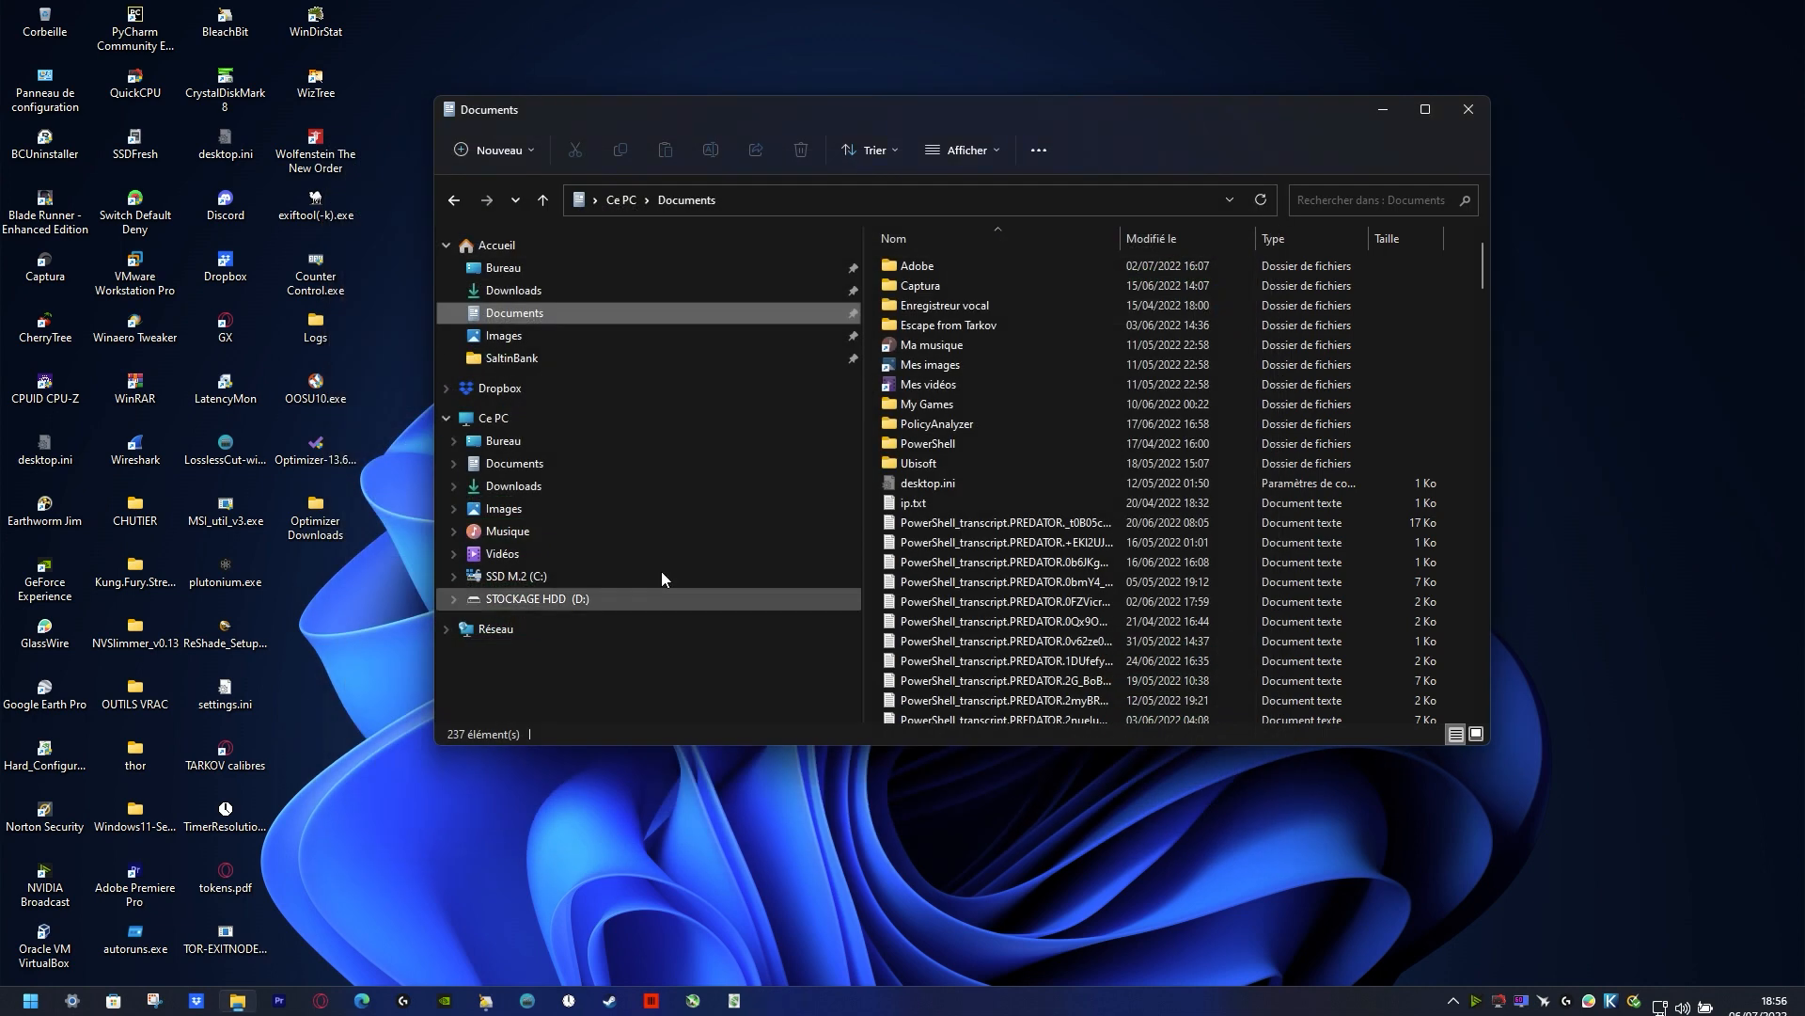
{"action": "left_click", "coordinate": [1468, 109]}
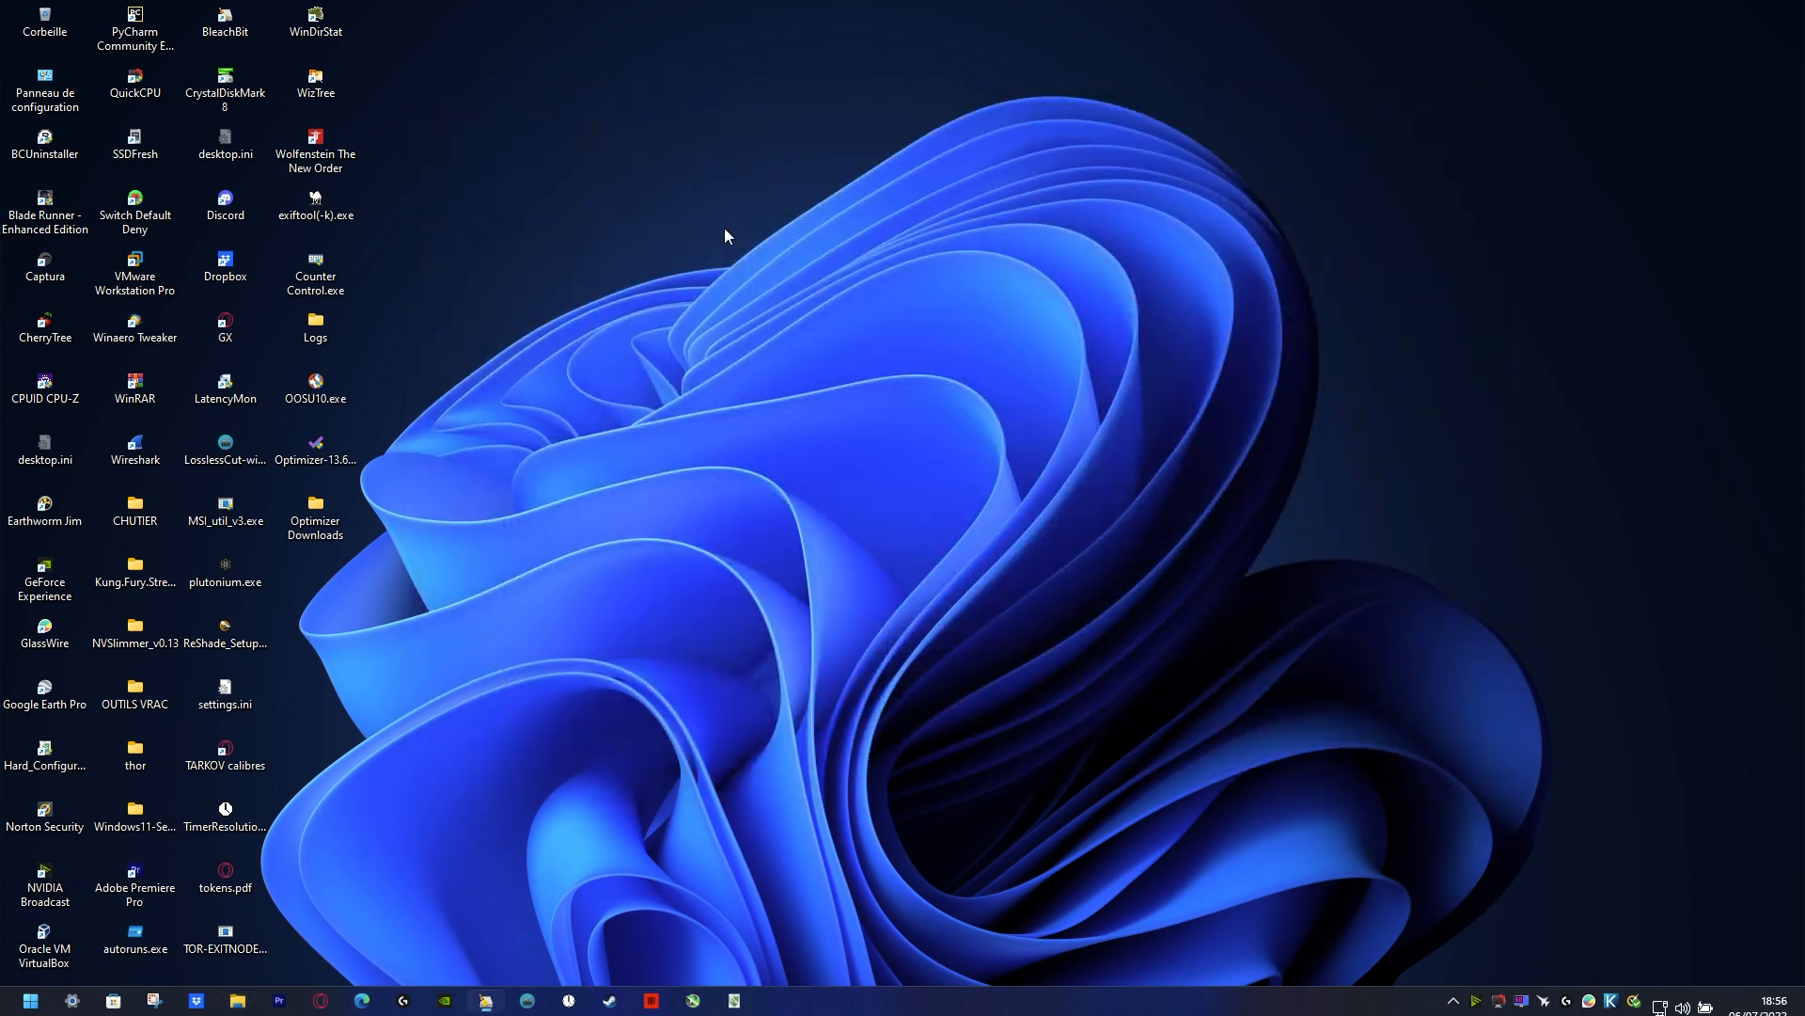
Step: Launch BleachBit from the desktop context menu, decline the request to use the authentic Windows sign-in screen, and maximize its window
{"action": "right_click", "coordinate": [725, 234]}
{"action": "left_click", "coordinate": [781, 243]}
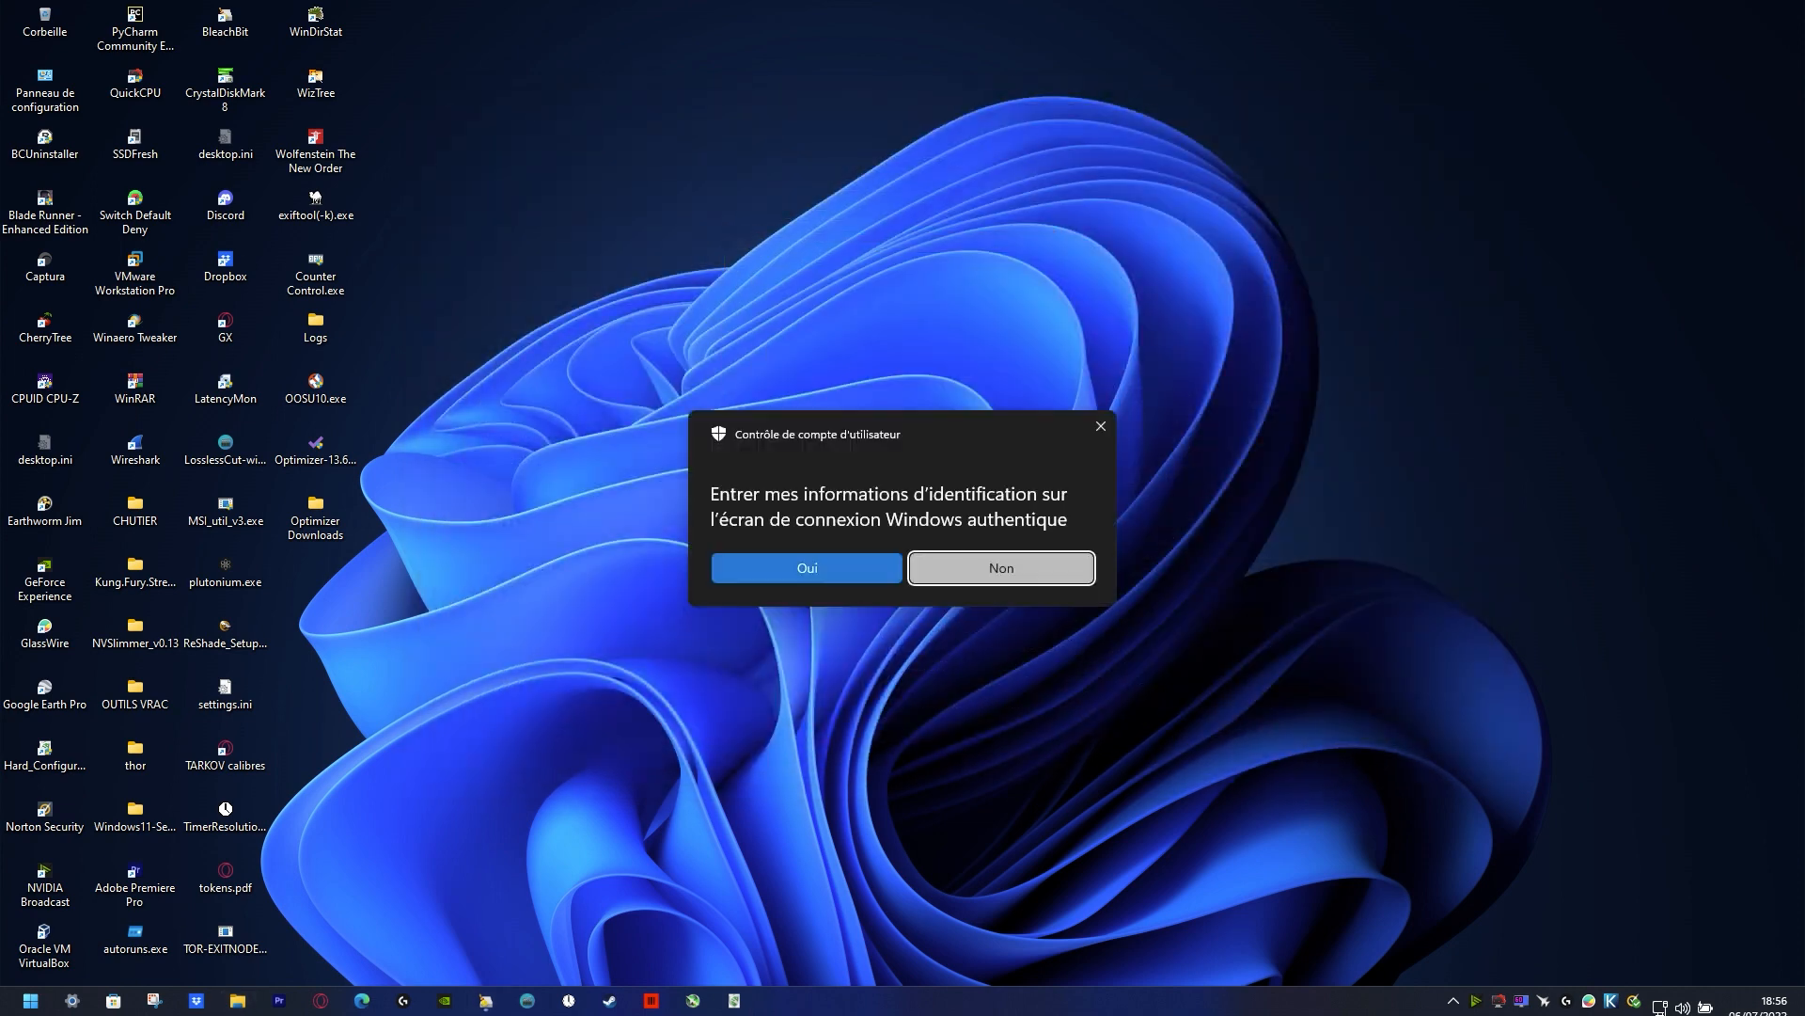
{"action": "left_click", "coordinate": [997, 569]}
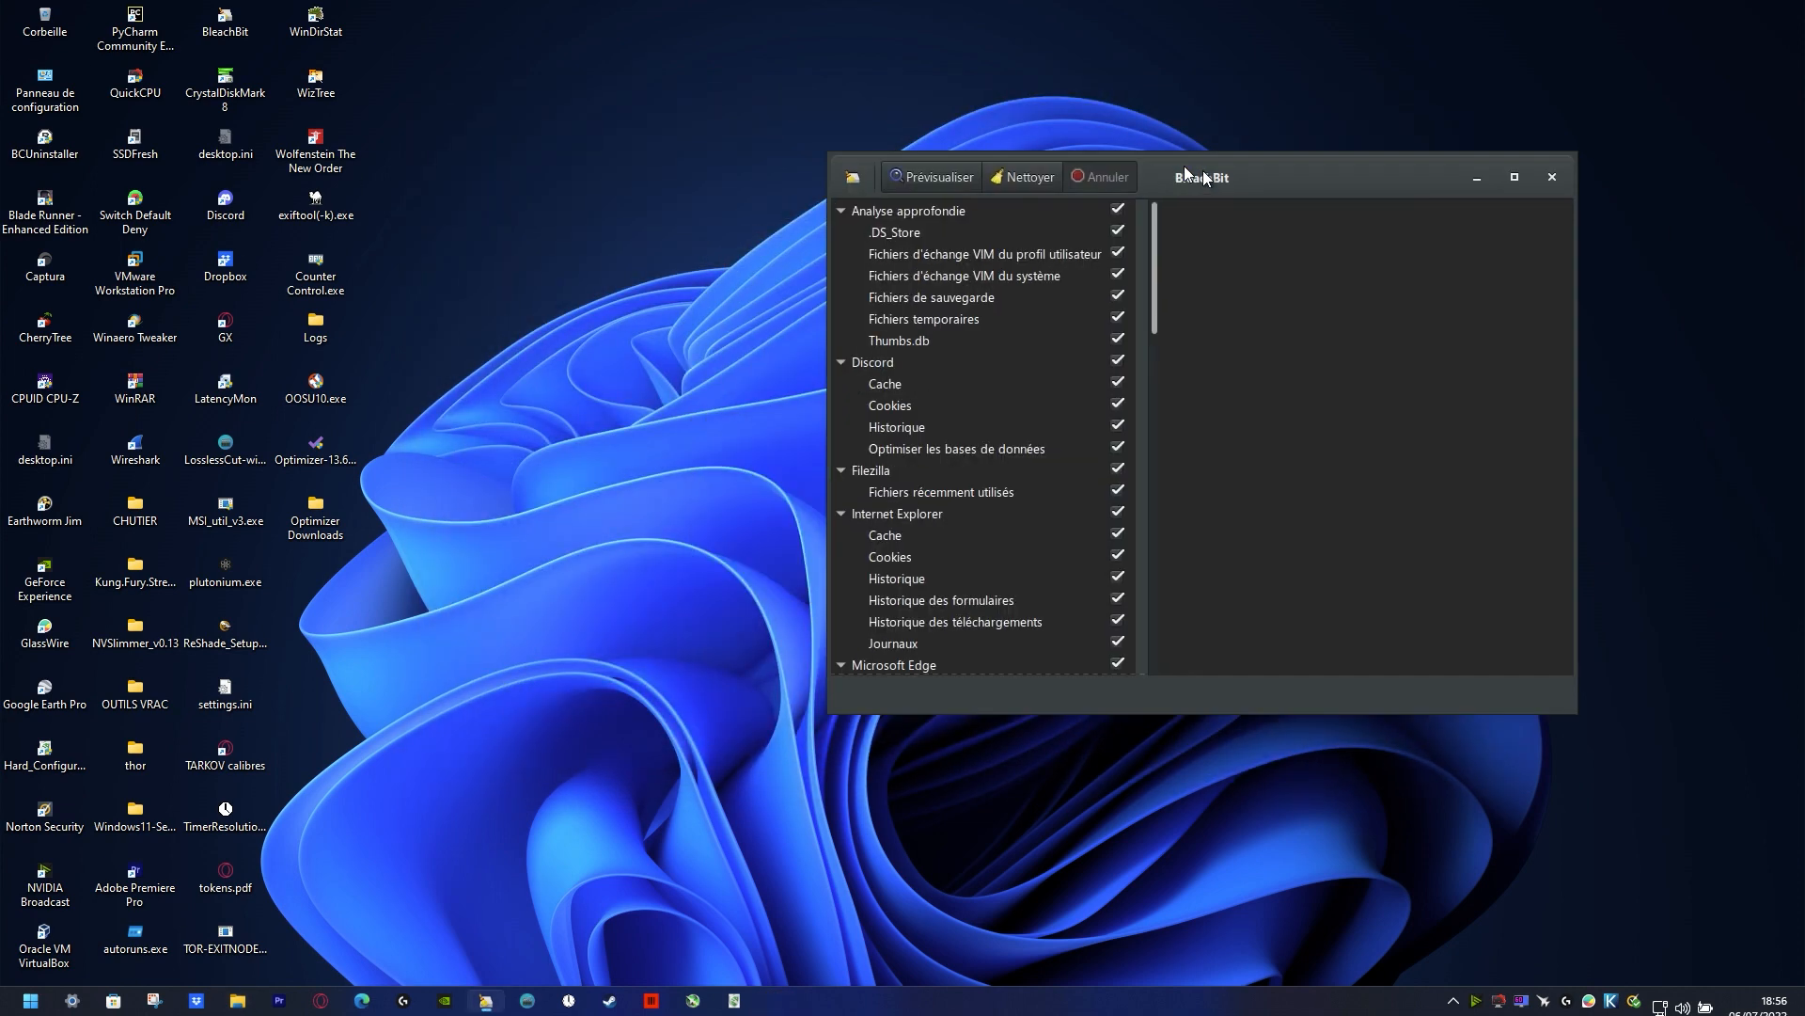
{"action": "double_click", "coordinate": [1069, 157]}
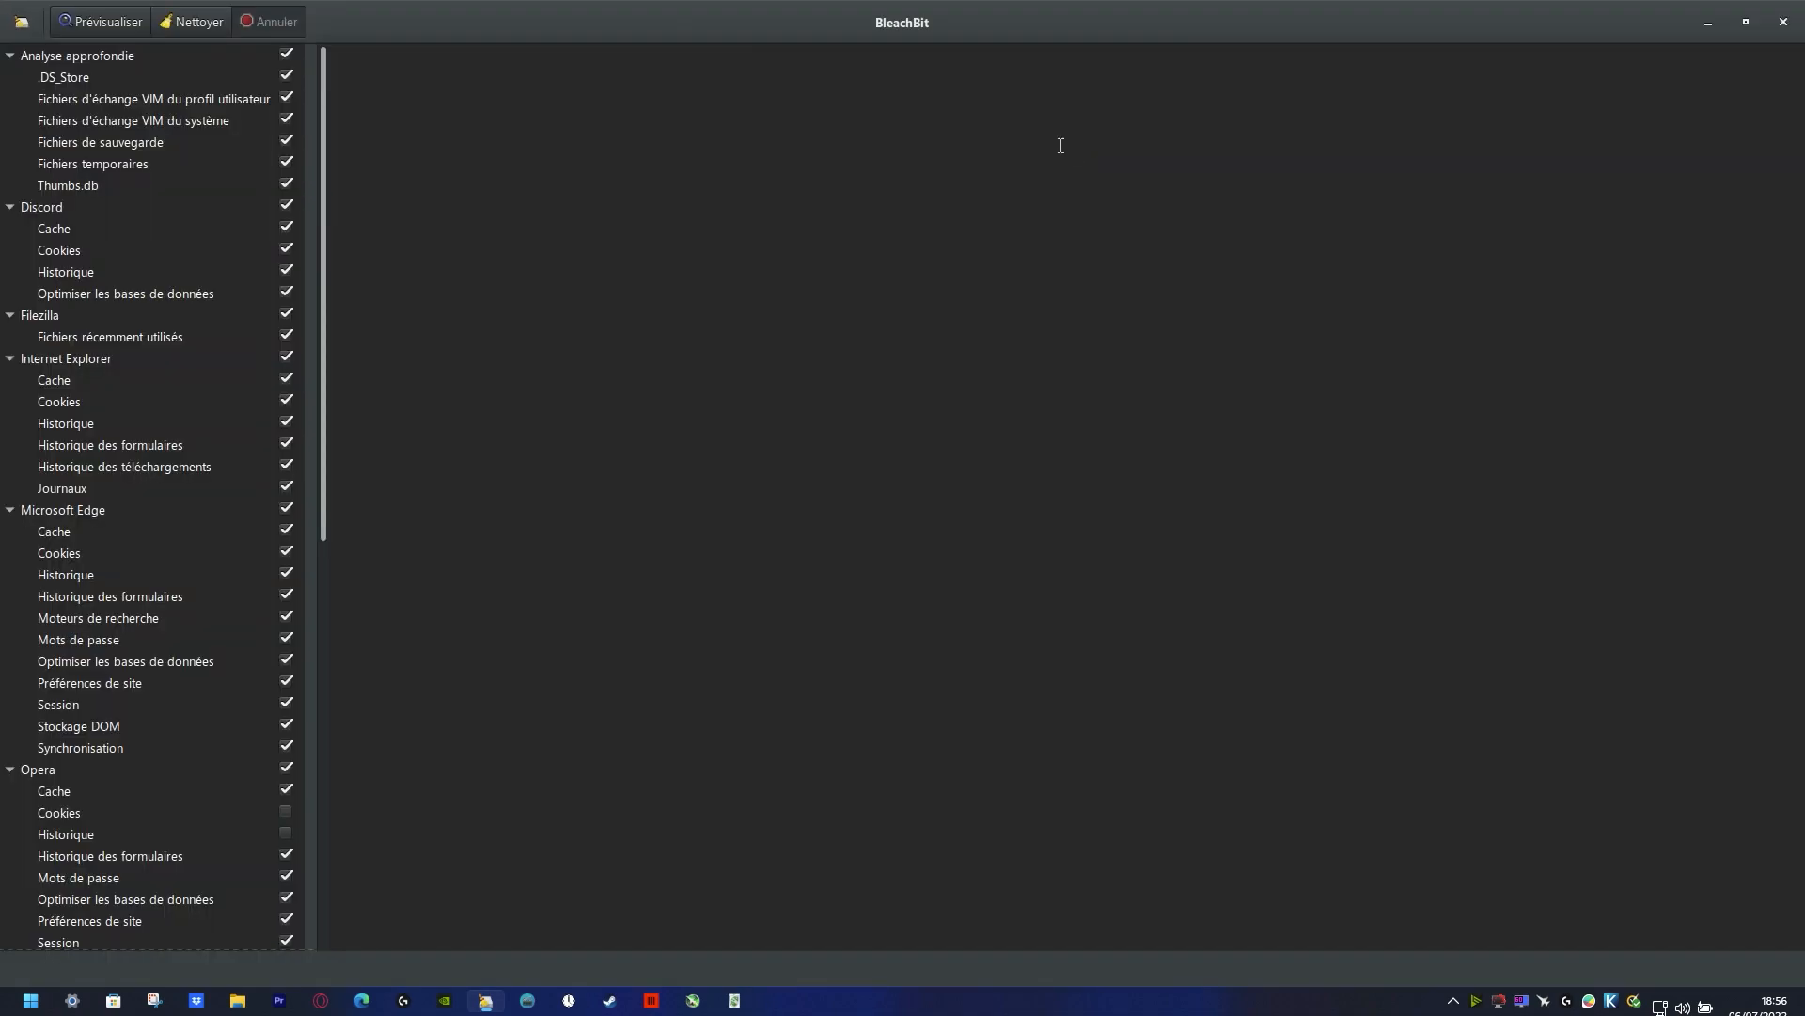
Step: Preview the files covered by the checked BleachBit cleaners, run the cleaning and confirm the deletion
{"action": "left_click", "coordinate": [111, 20]}
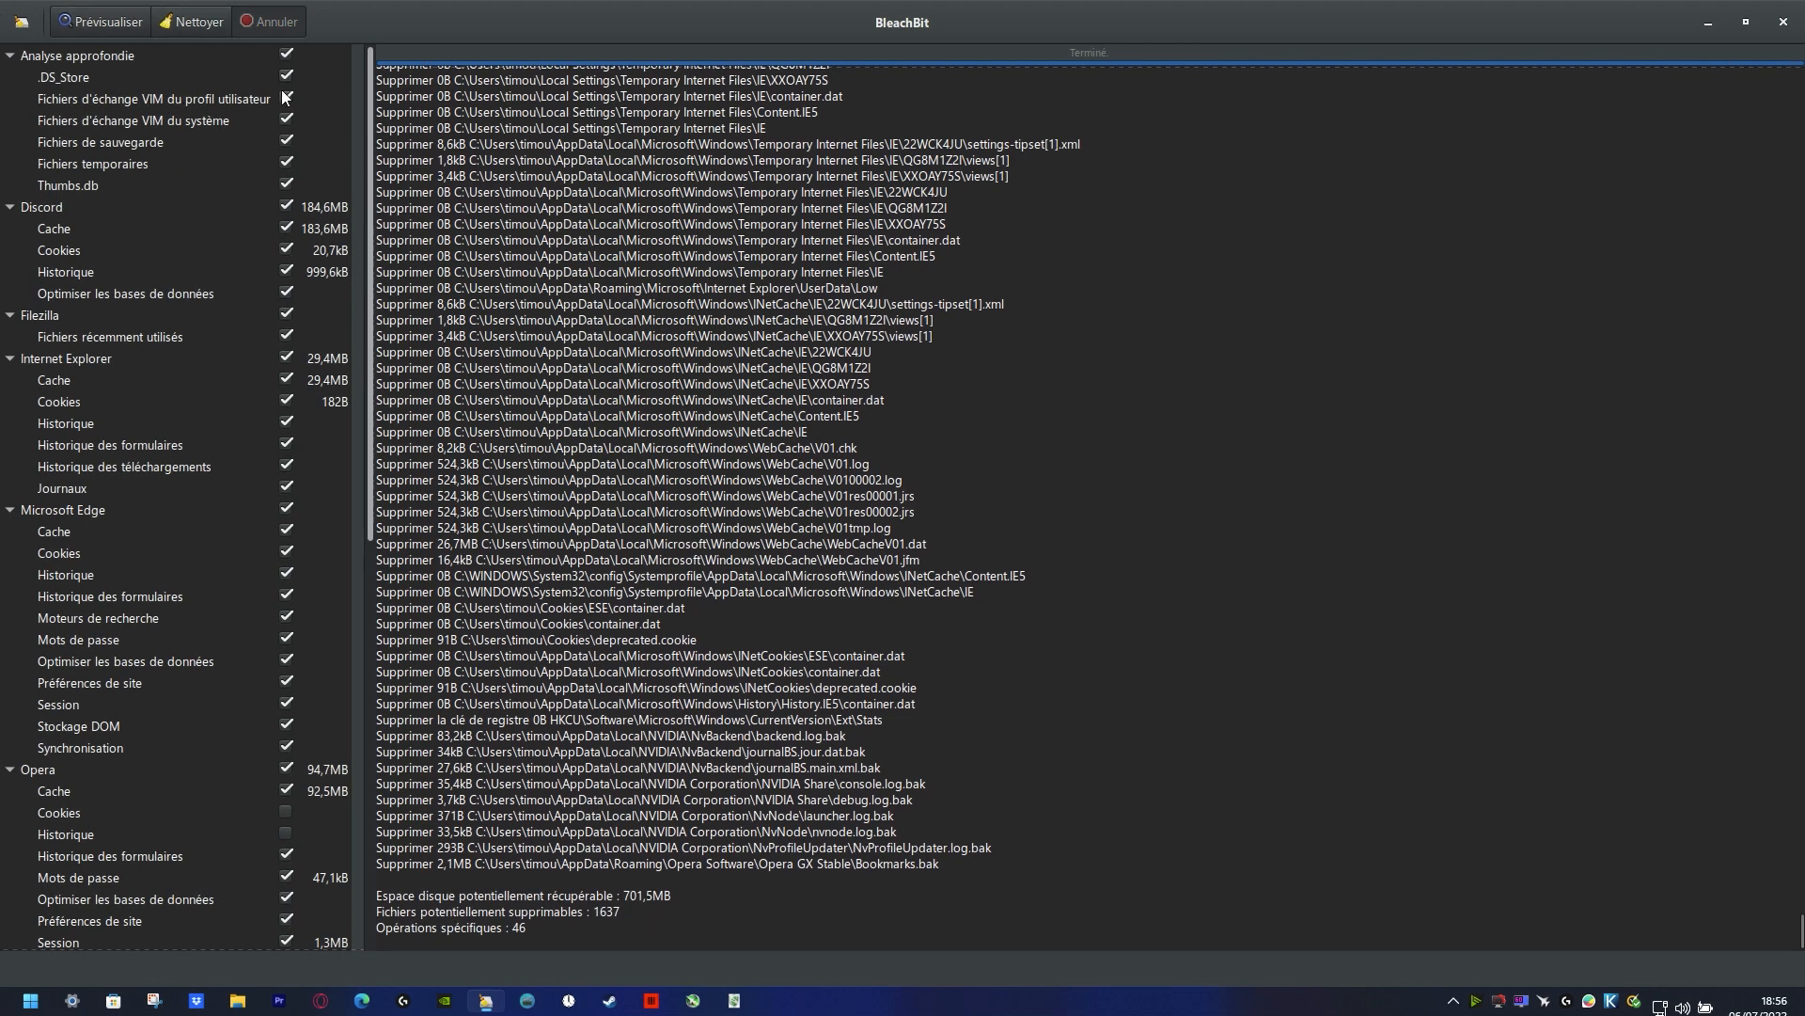
{"action": "left_click", "coordinate": [189, 28]}
{"action": "left_click", "coordinate": [899, 582]}
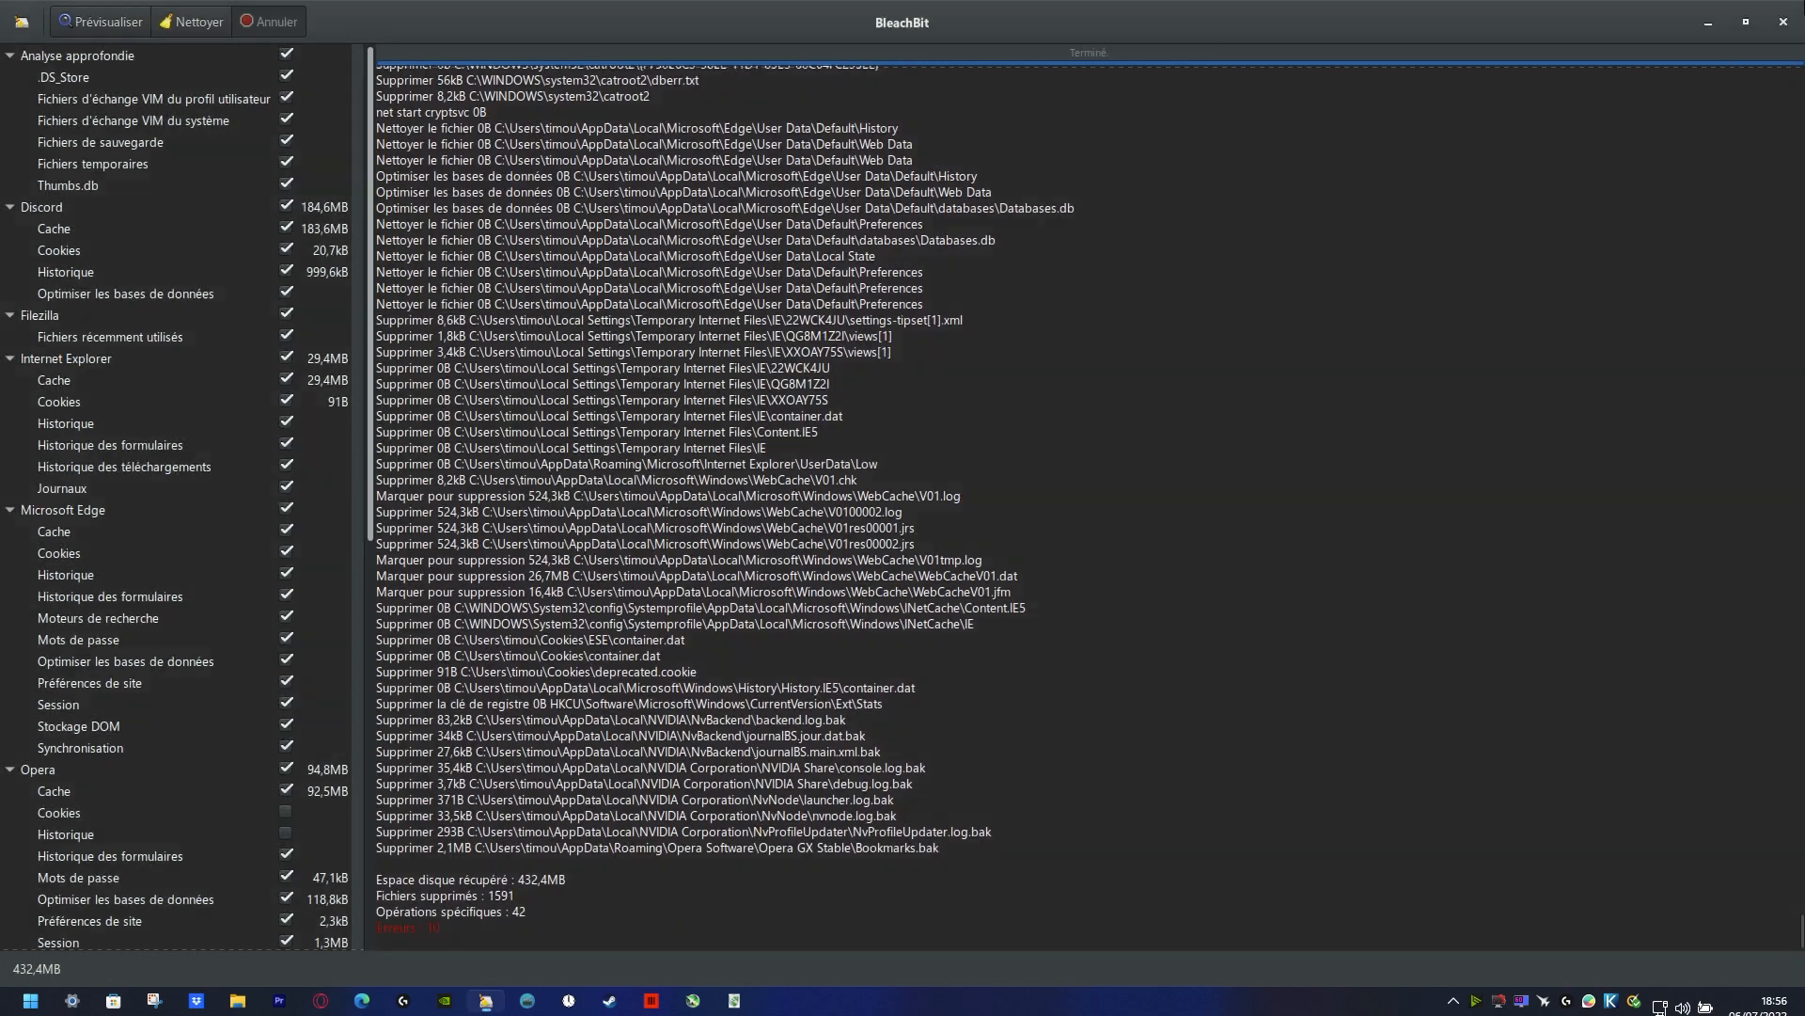
Step: Close BleachBit, then shrink the desktop icons to small and turn on their automatic rearrangement
{"action": "left_click", "coordinate": [1783, 21]}
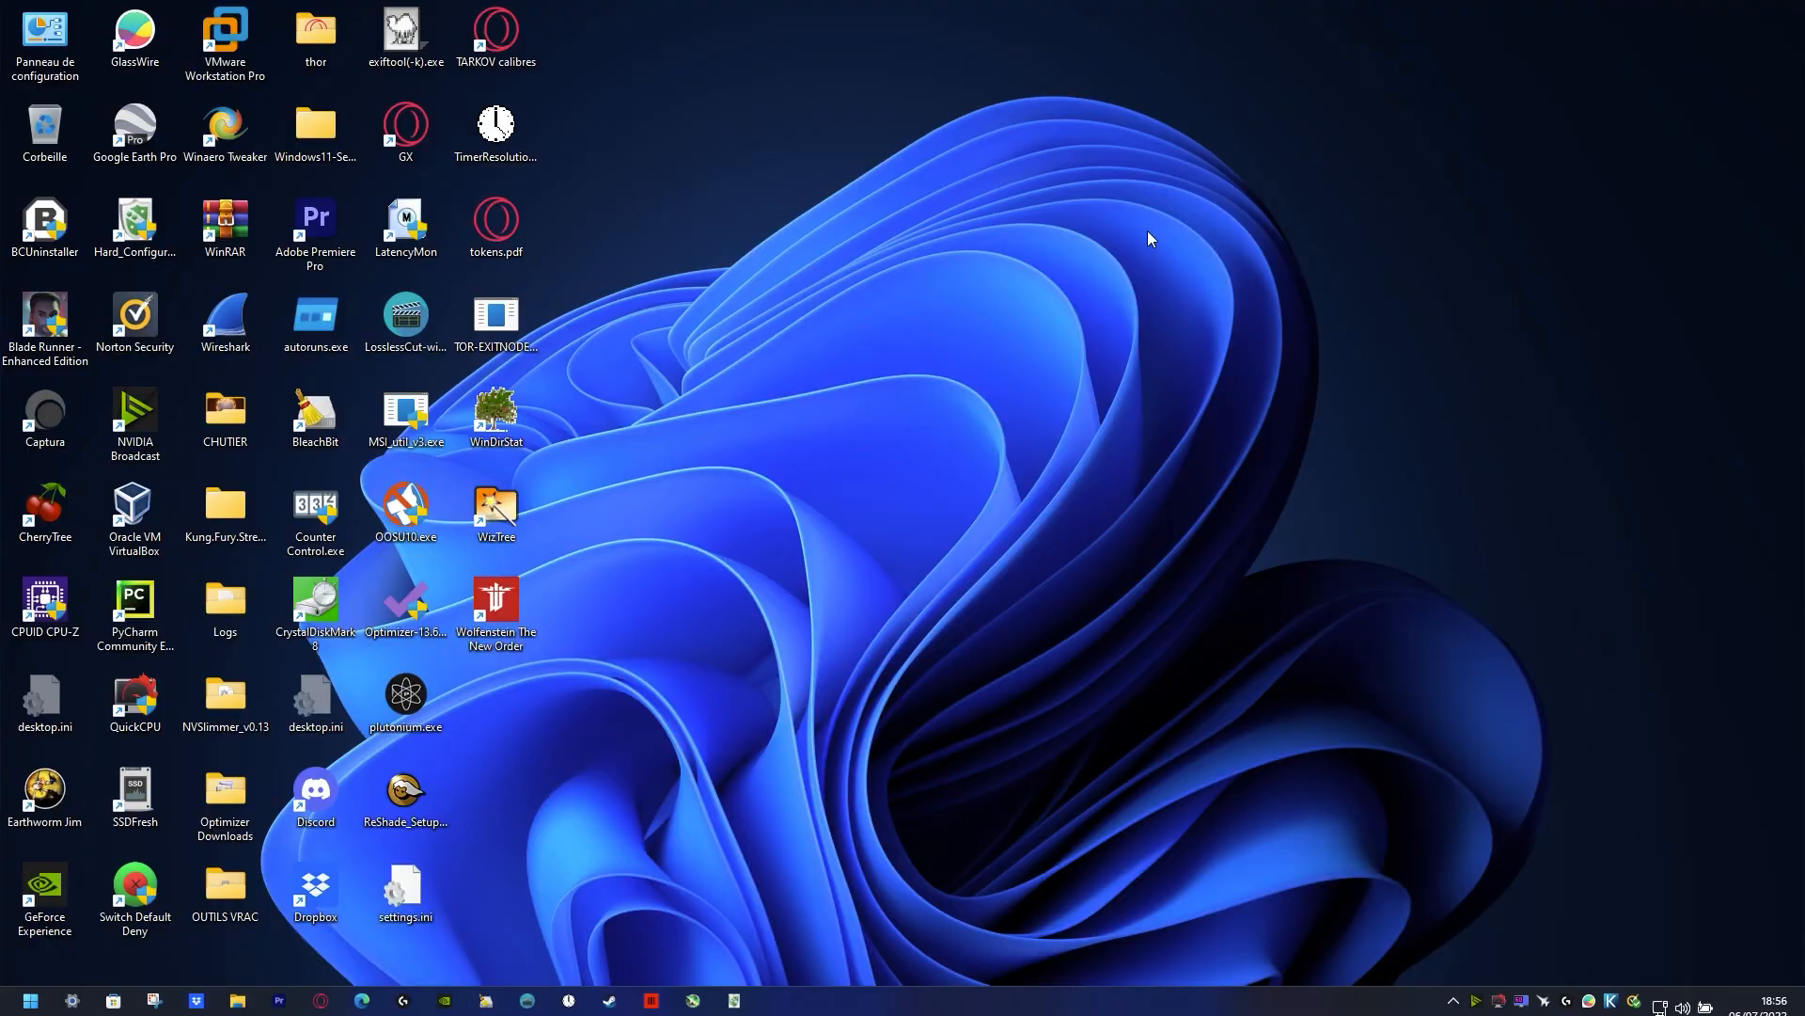
{"action": "scroll", "coordinate": [828, 316], "scroll_direction": "up", "scroll_amount": 2}
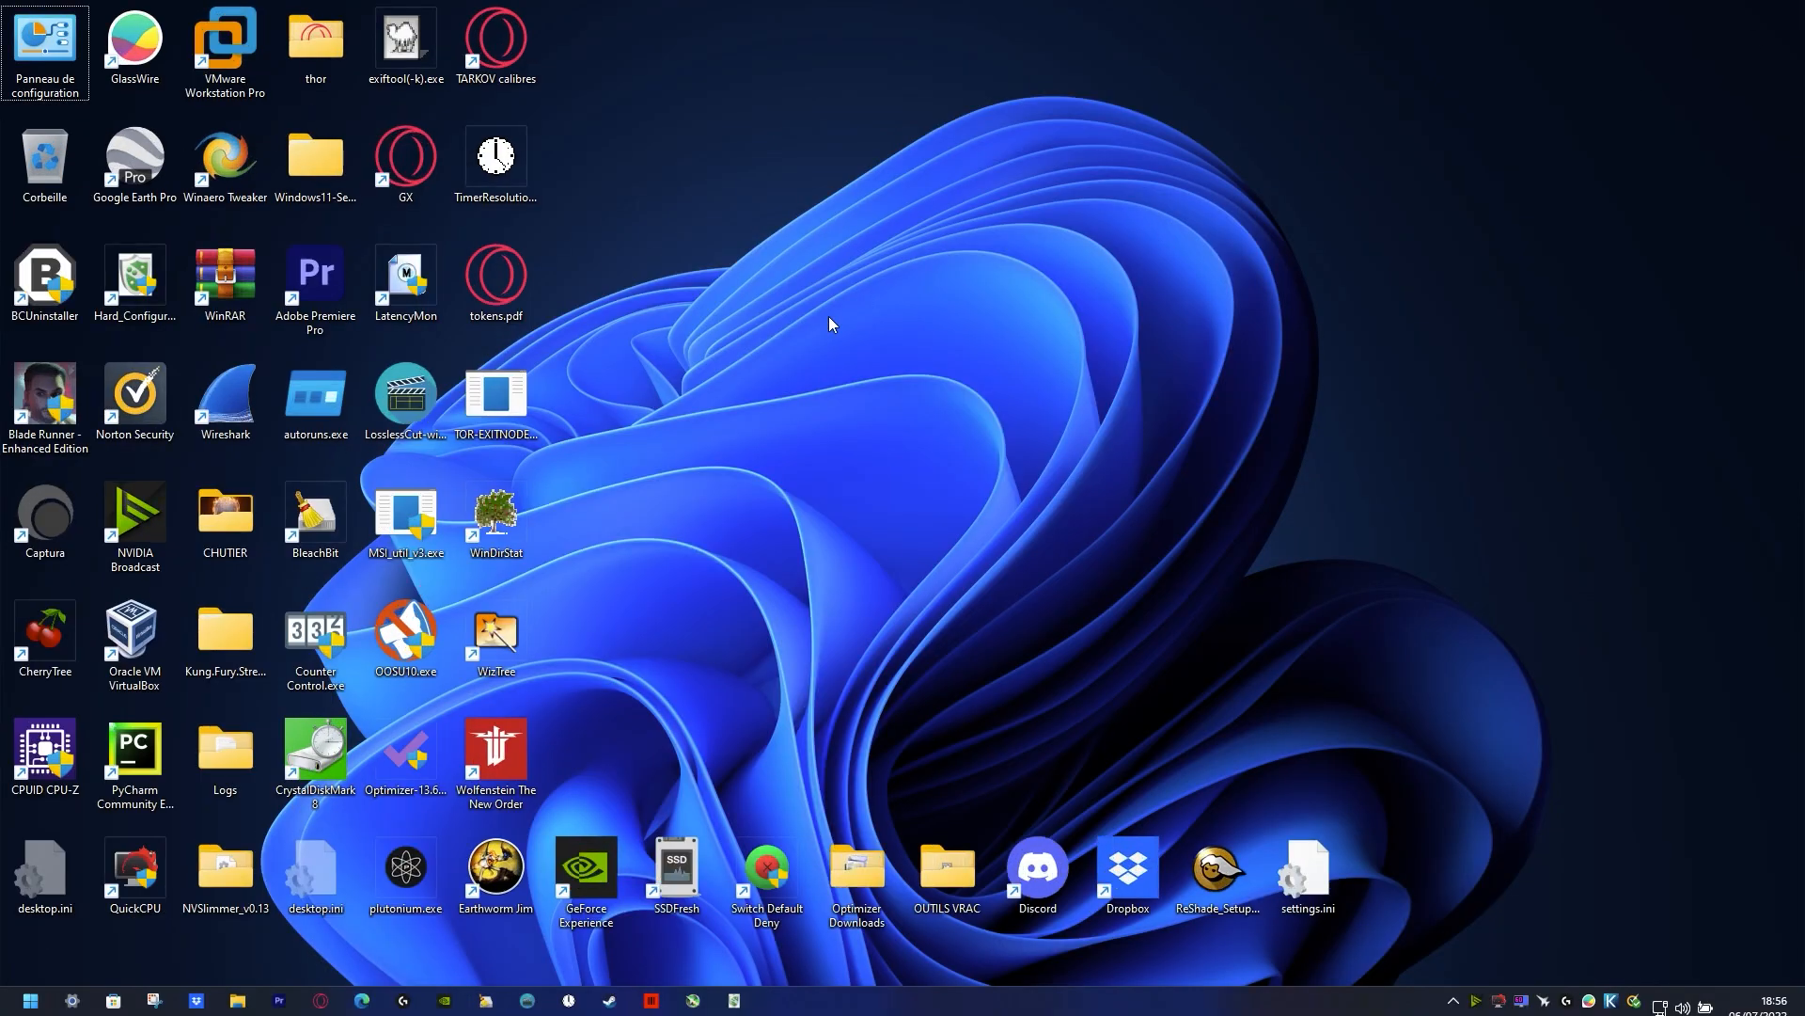
{"action": "scroll", "coordinate": [827, 320], "scroll_direction": "down", "scroll_amount": 5}
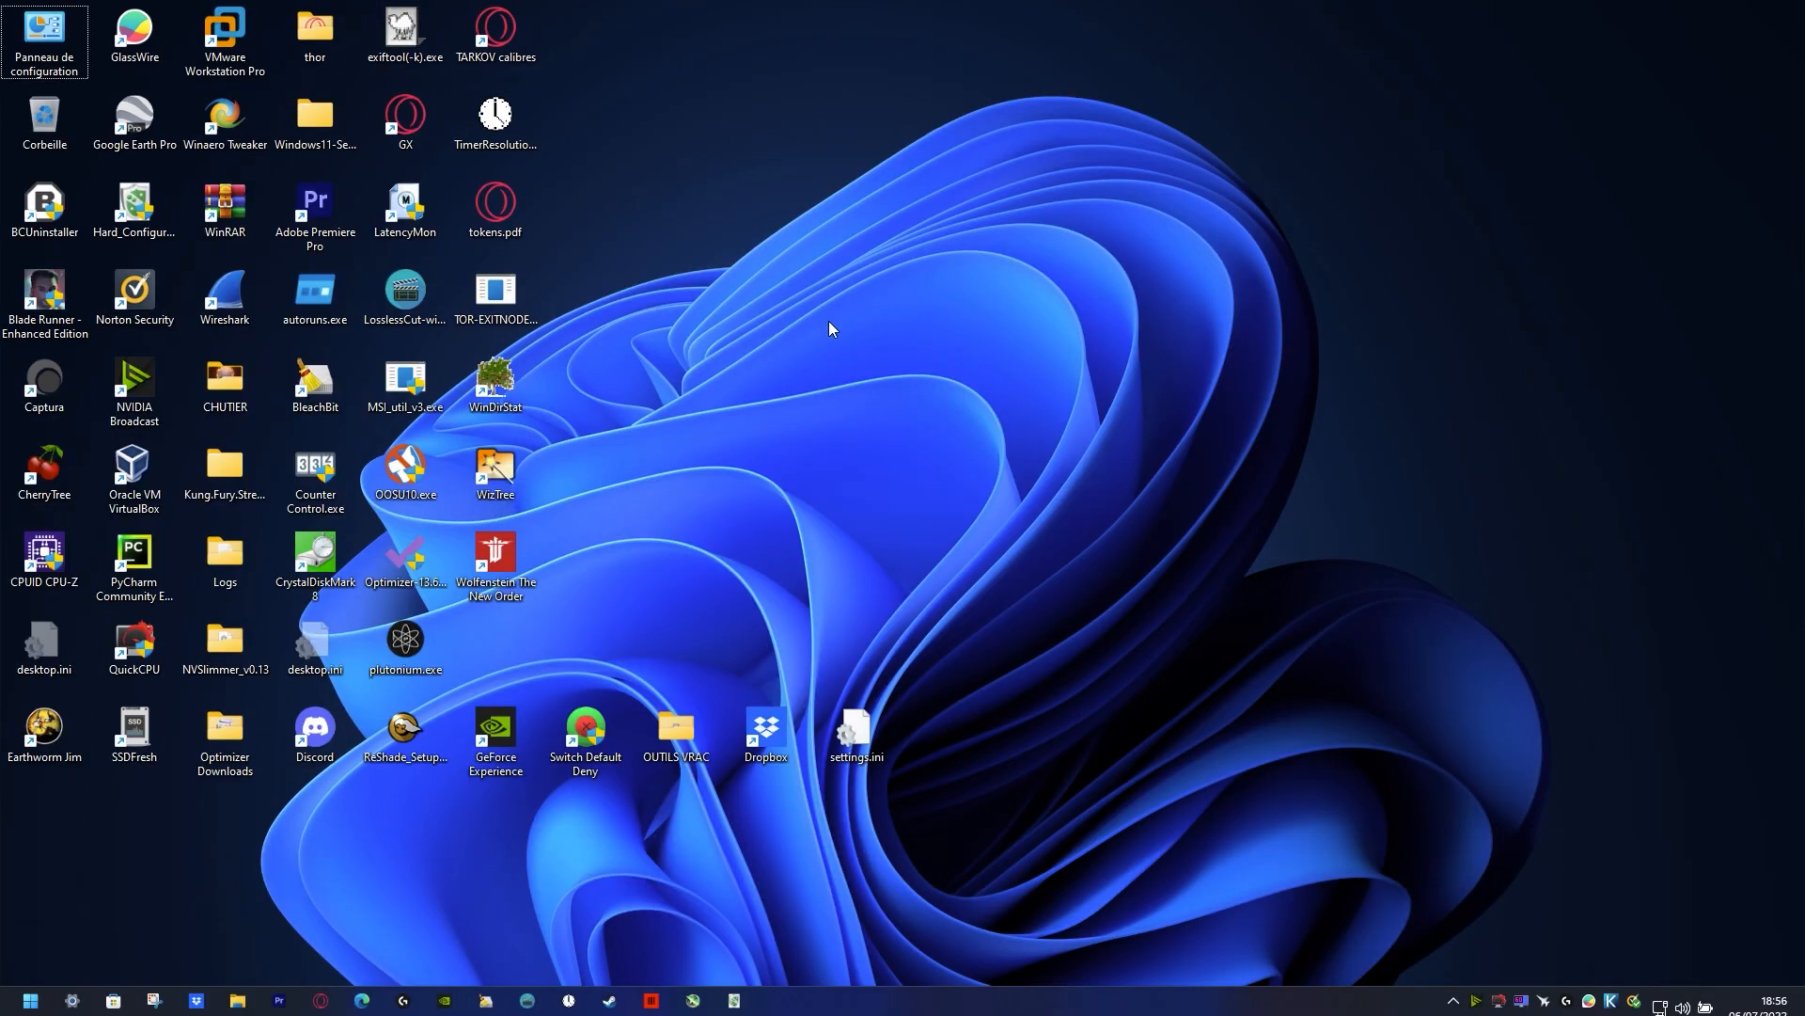
{"action": "right_click", "coordinate": [723, 58]}
{"action": "mouse_move", "coordinate": [827, 86]}
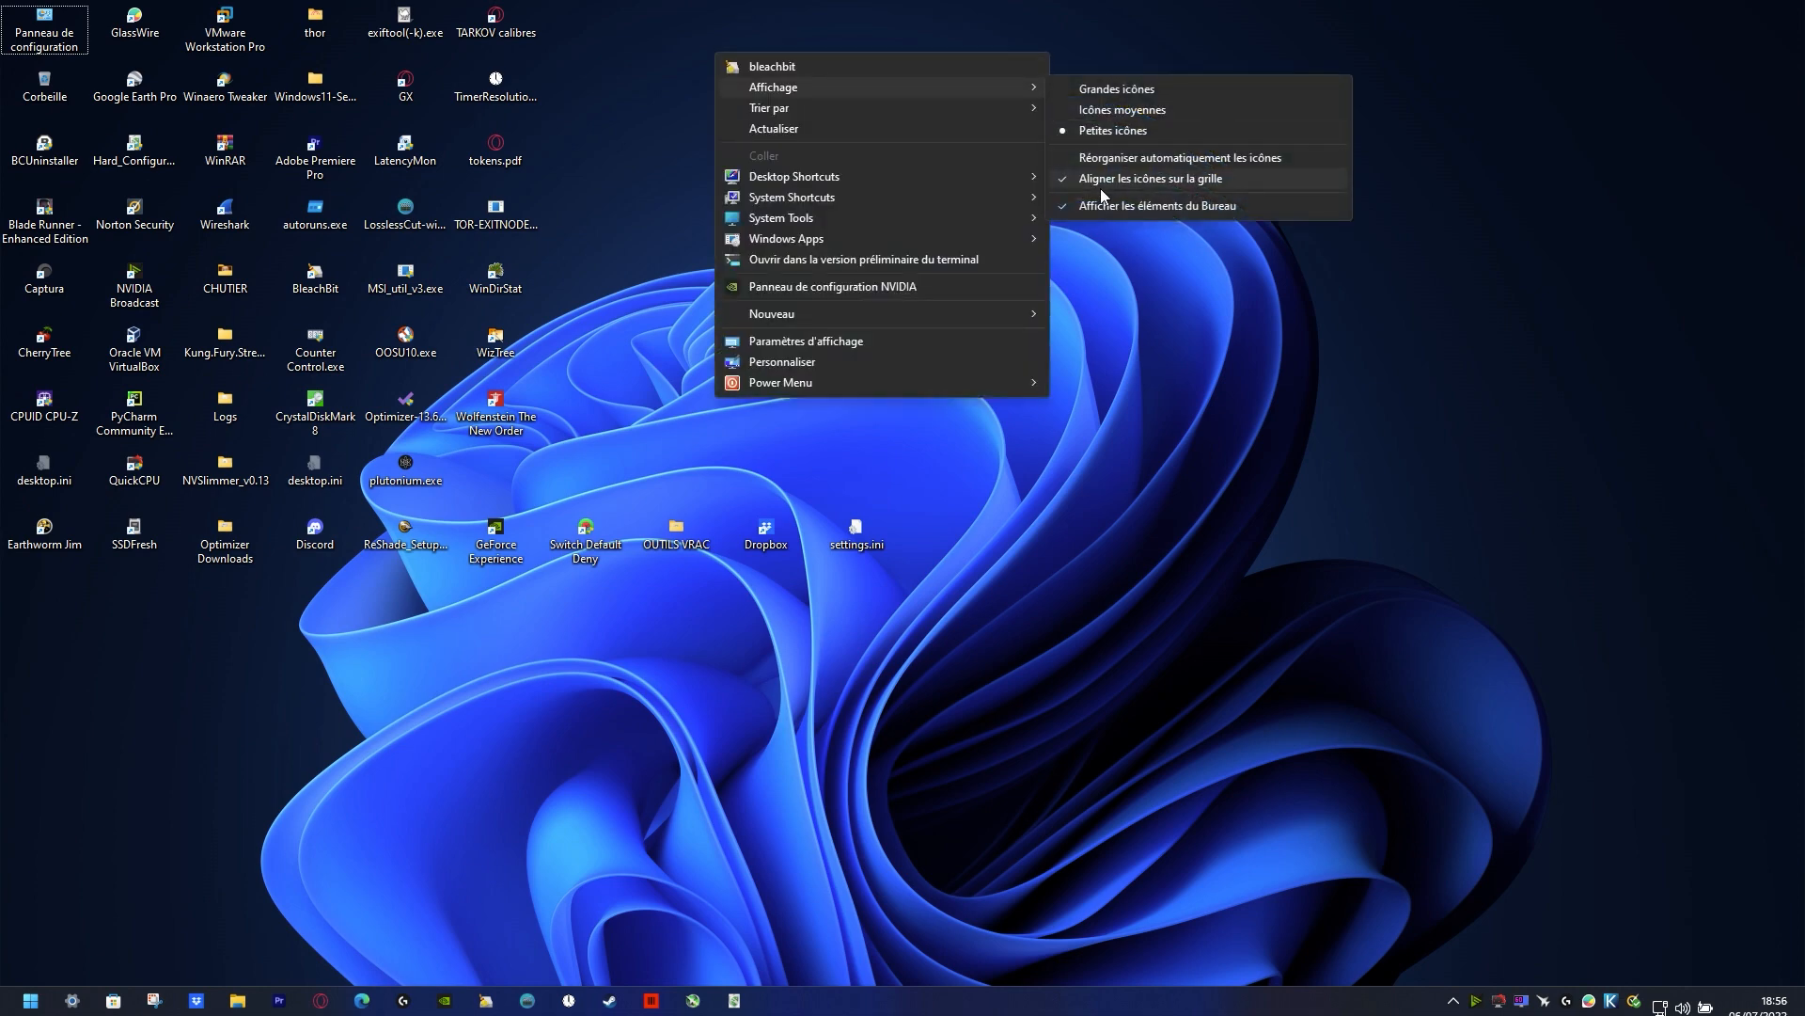
{"action": "left_click", "coordinate": [1117, 158]}
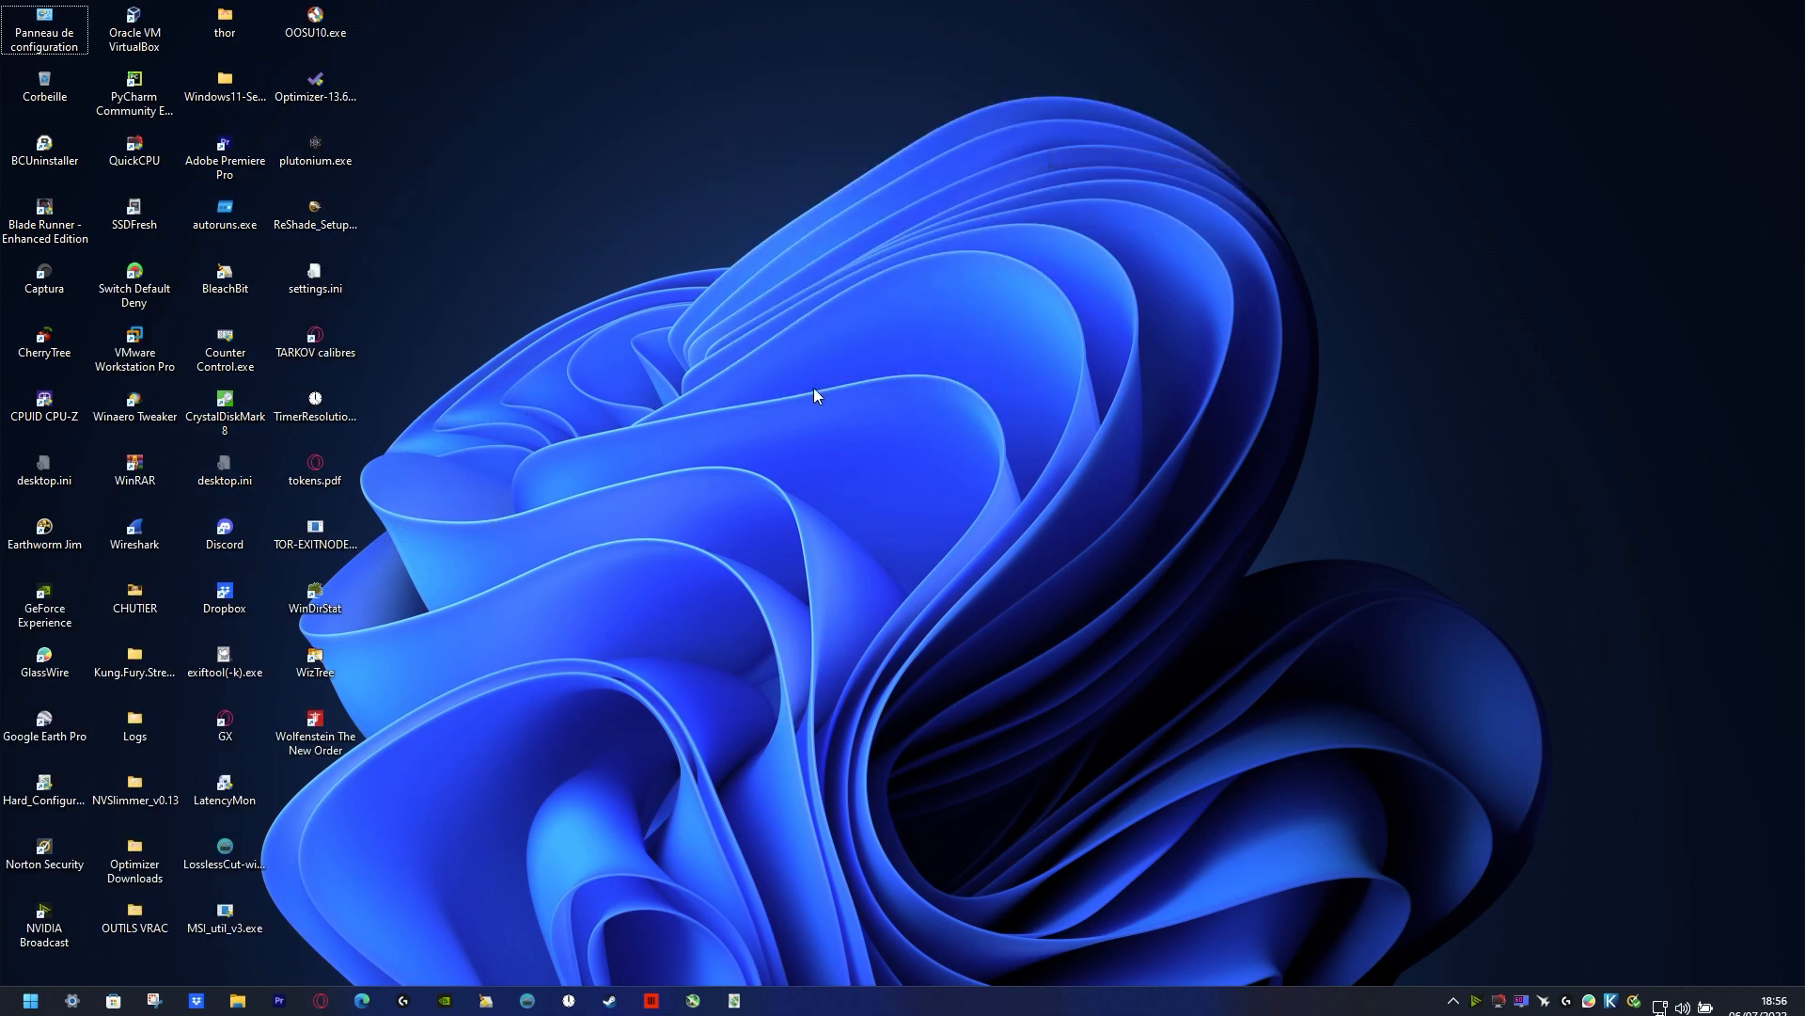
Step: Restart the computer using the desktop's power options and return to the desktop
{"action": "right_click", "coordinate": [1057, 112]}
{"action": "mouse_move", "coordinate": [1223, 446]}
{"action": "right_click", "coordinate": [758, 369]}
{"action": "left_click", "coordinate": [690, 313]}
{"action": "left_click", "coordinate": [722, 575]}
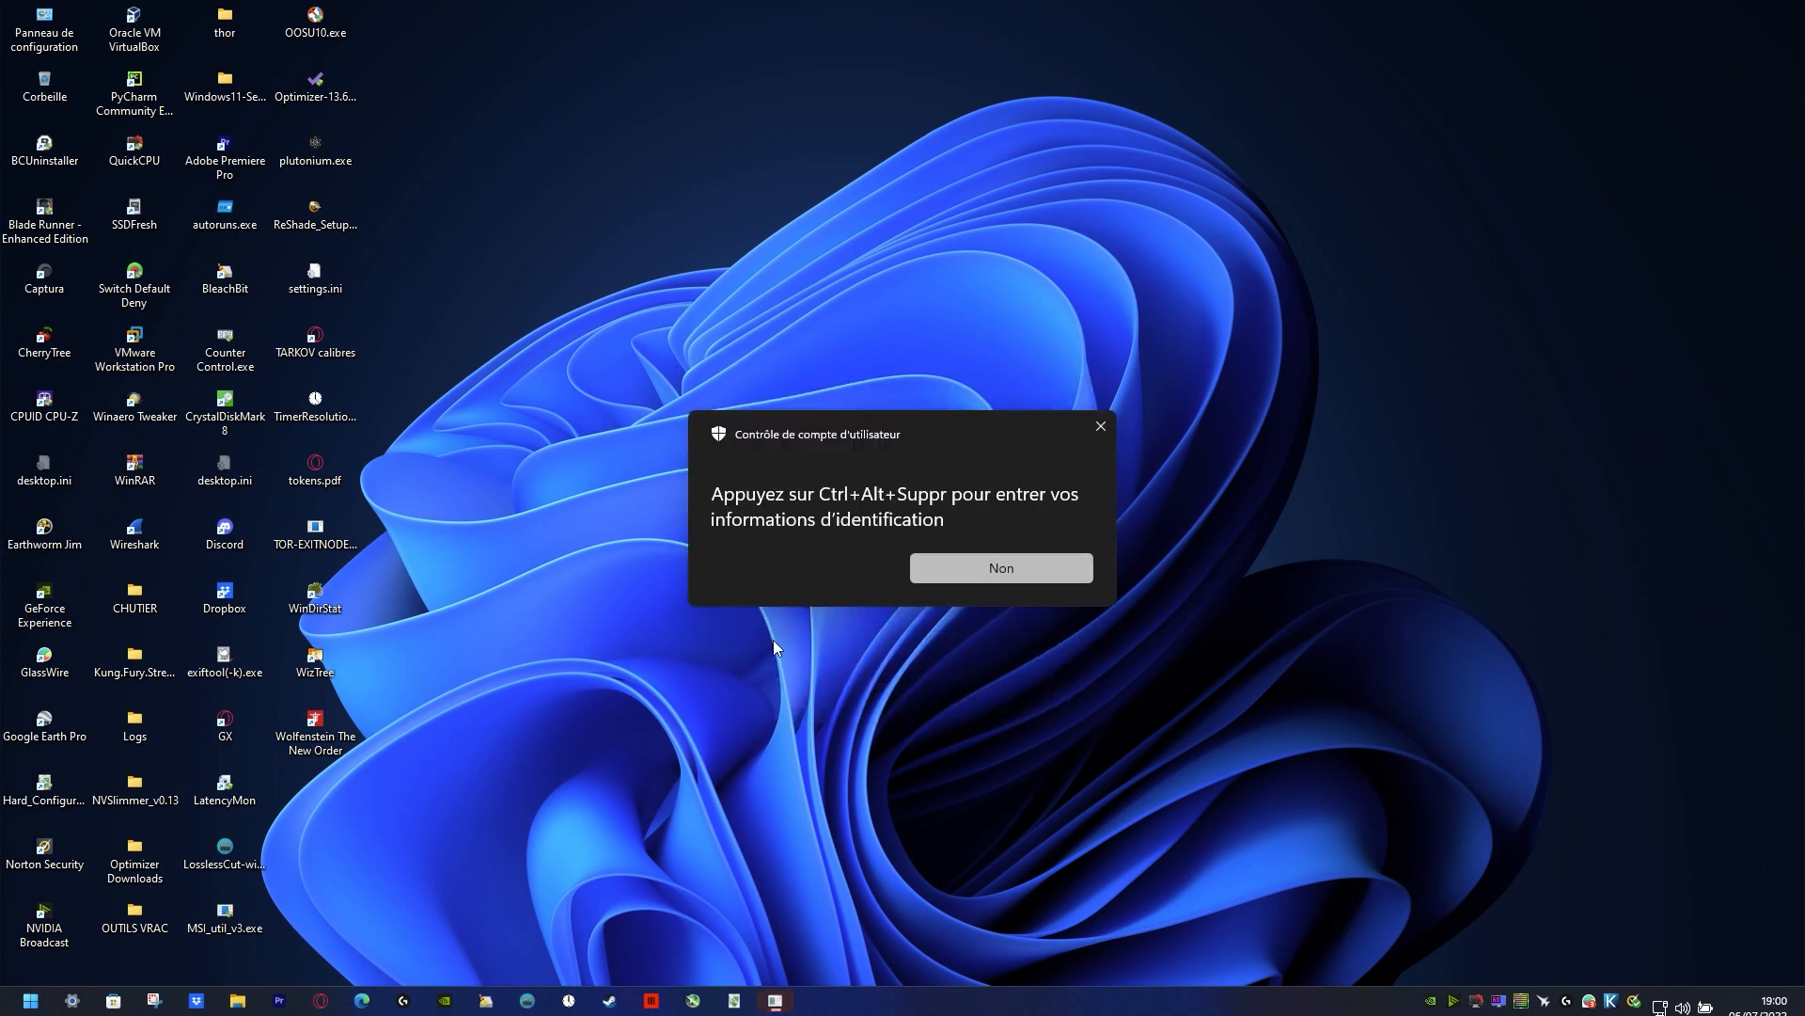
Step: Approve the User Account Control request for Task Manager and bring up the performance page in its maximized window
{"action": "key", "text": "ctrl+alt+Delete"}
{"action": "left_click", "coordinate": [768, 645]}
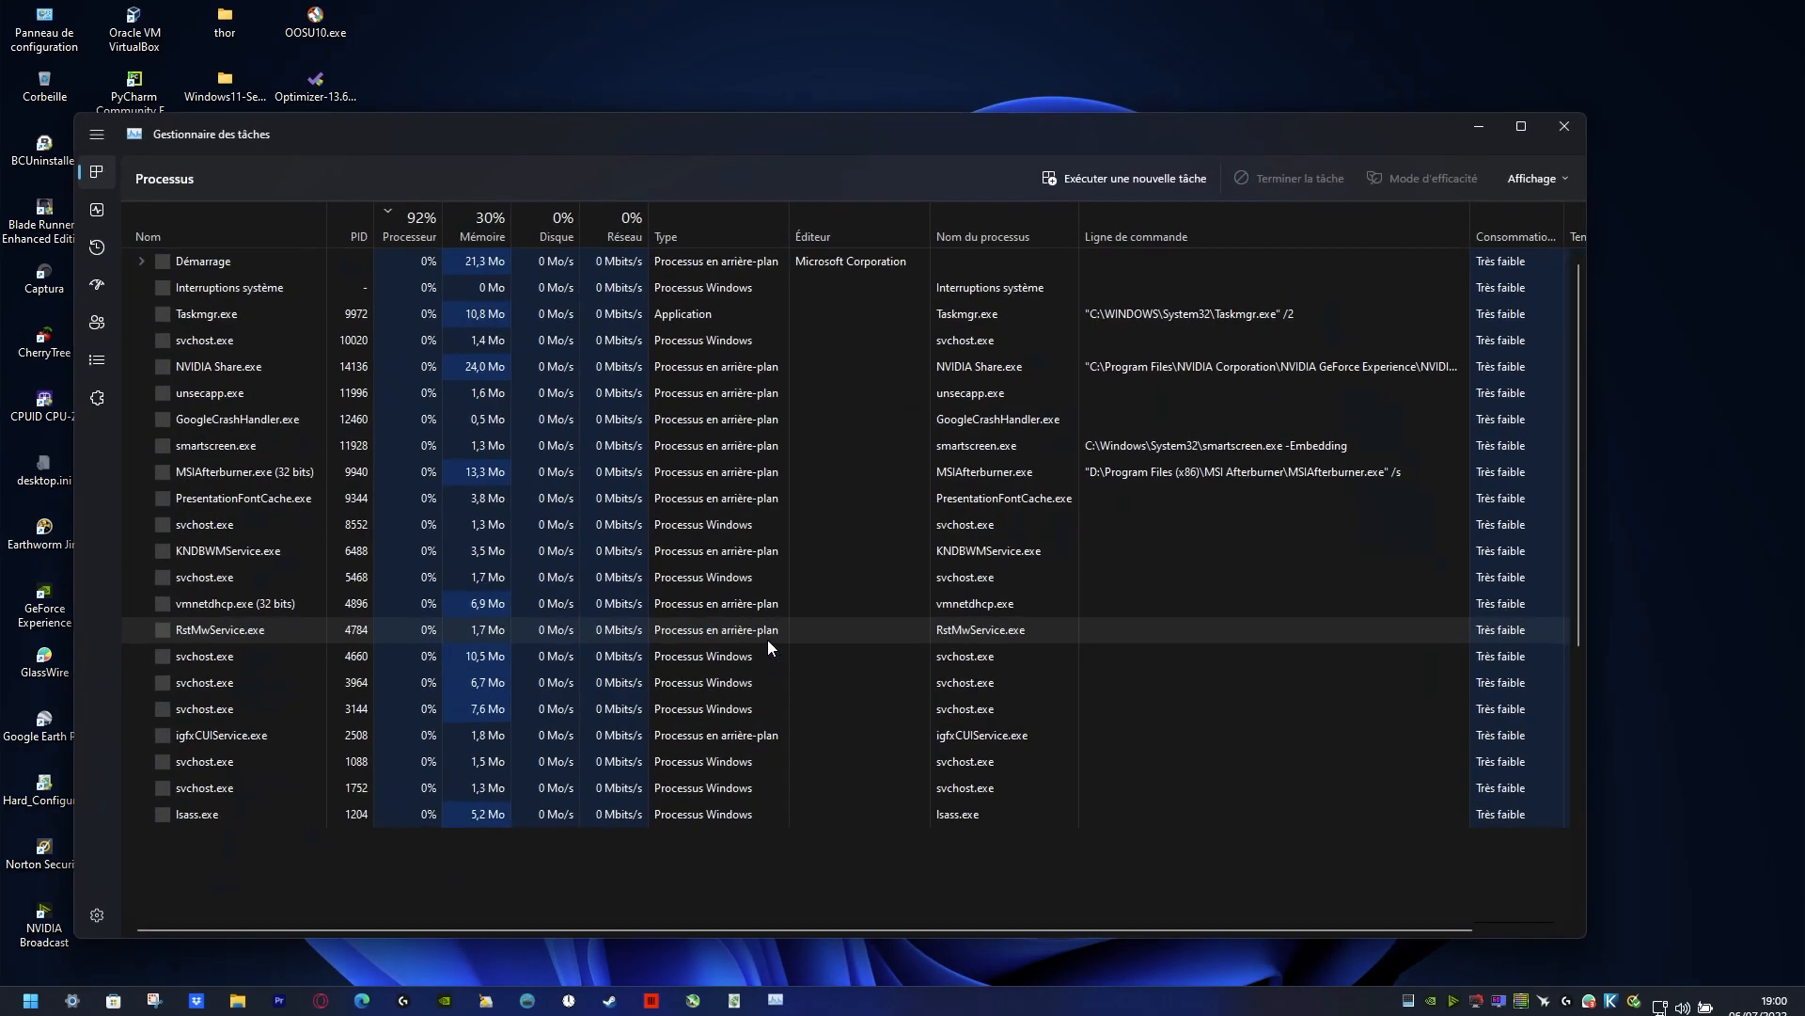
{"action": "left_click_drag", "start_coordinate": [619, 124], "coordinate": [840, 126]}
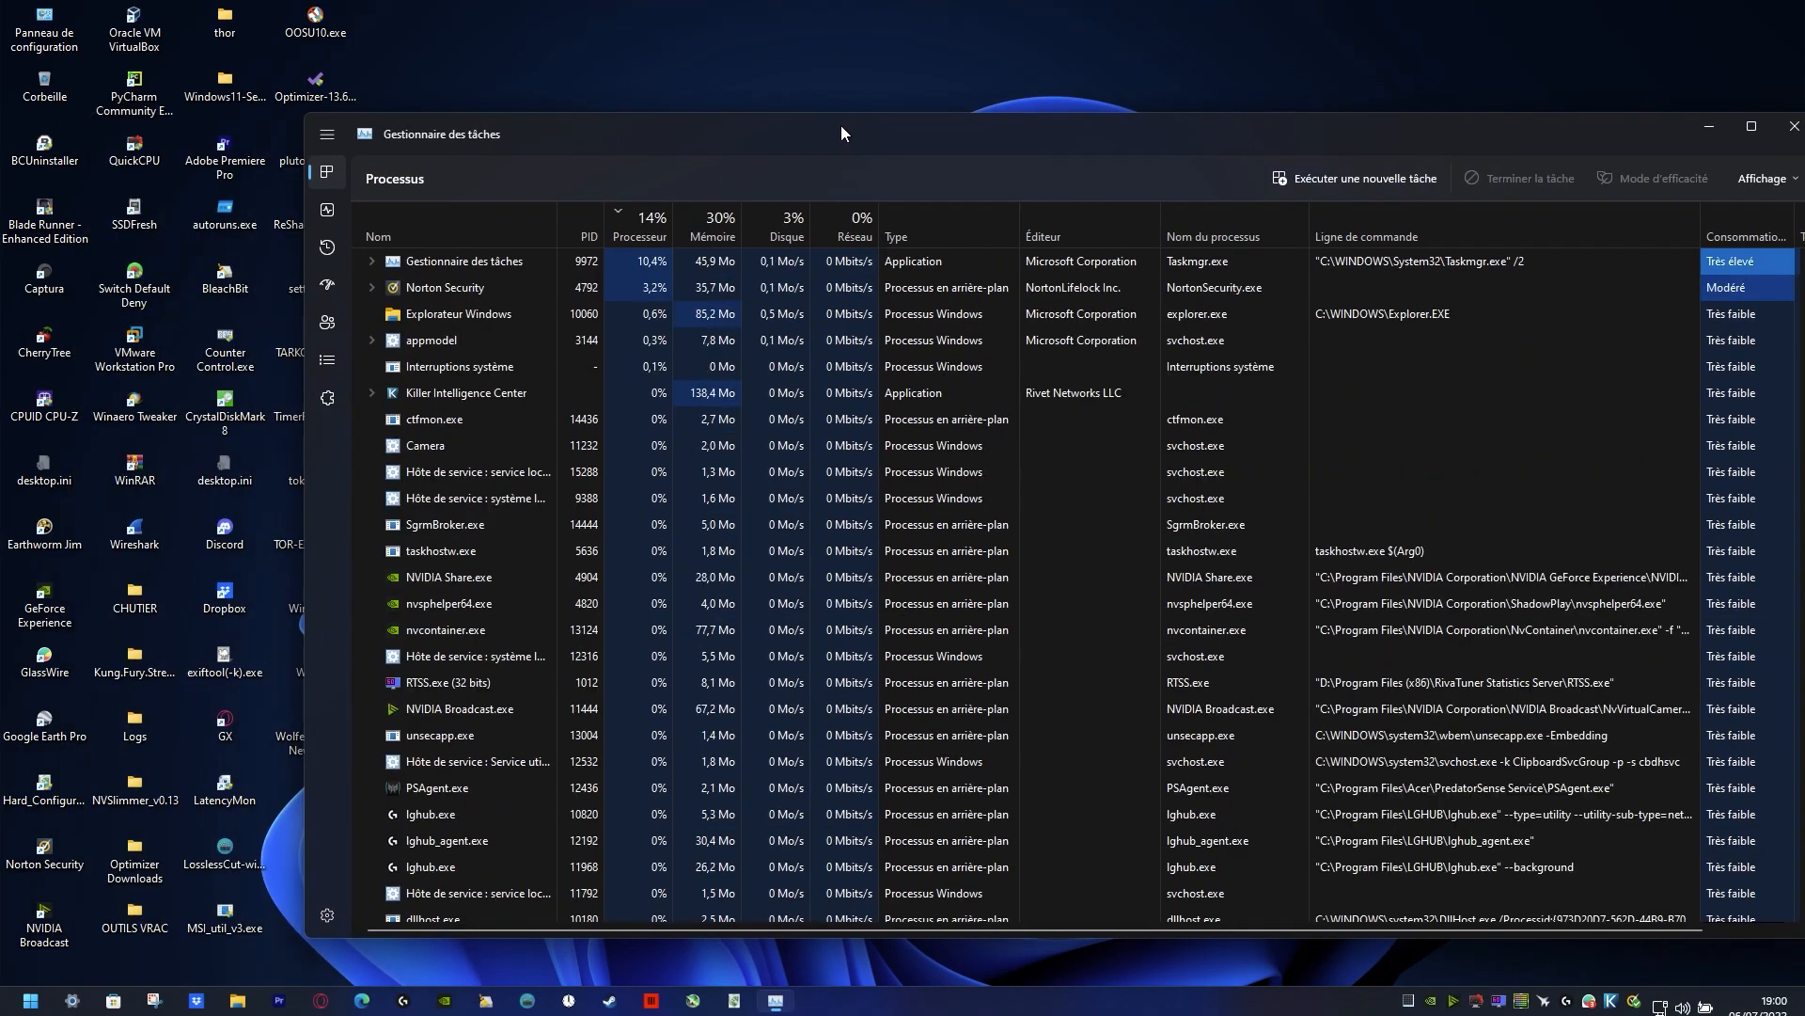
{"action": "double_click", "coordinate": [636, 134]}
{"action": "left_click", "coordinate": [22, 90]}
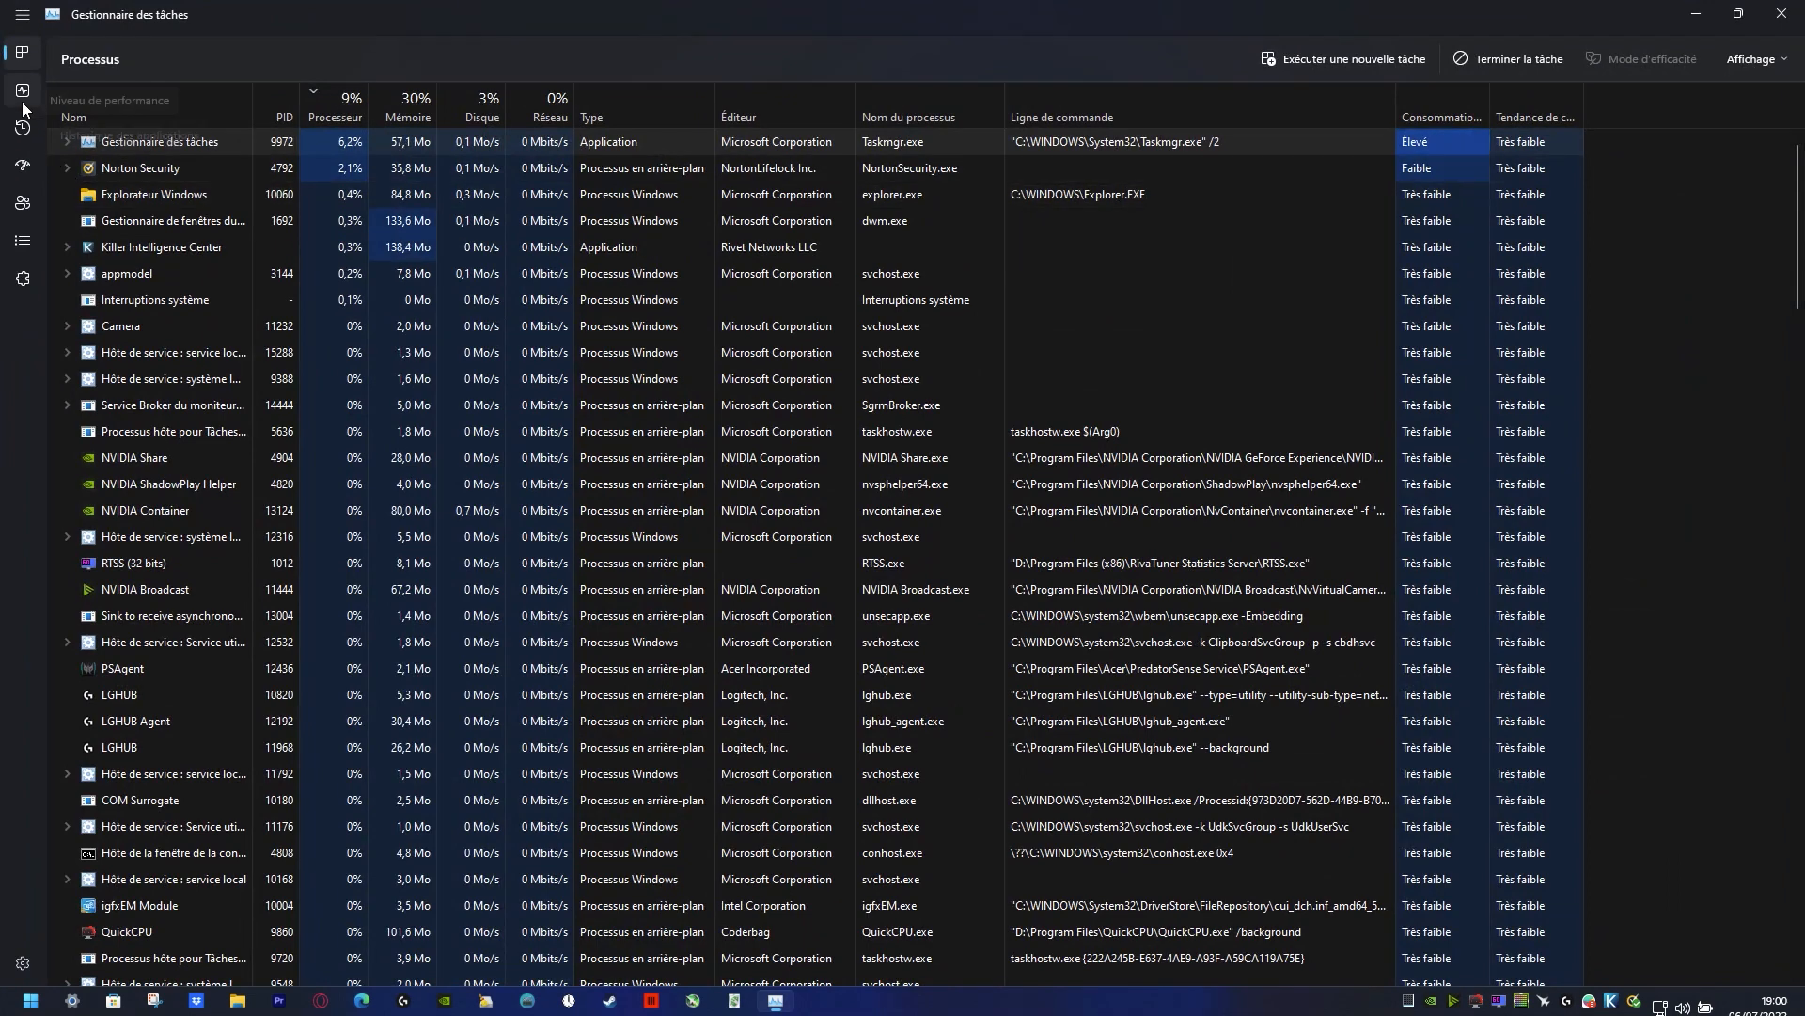
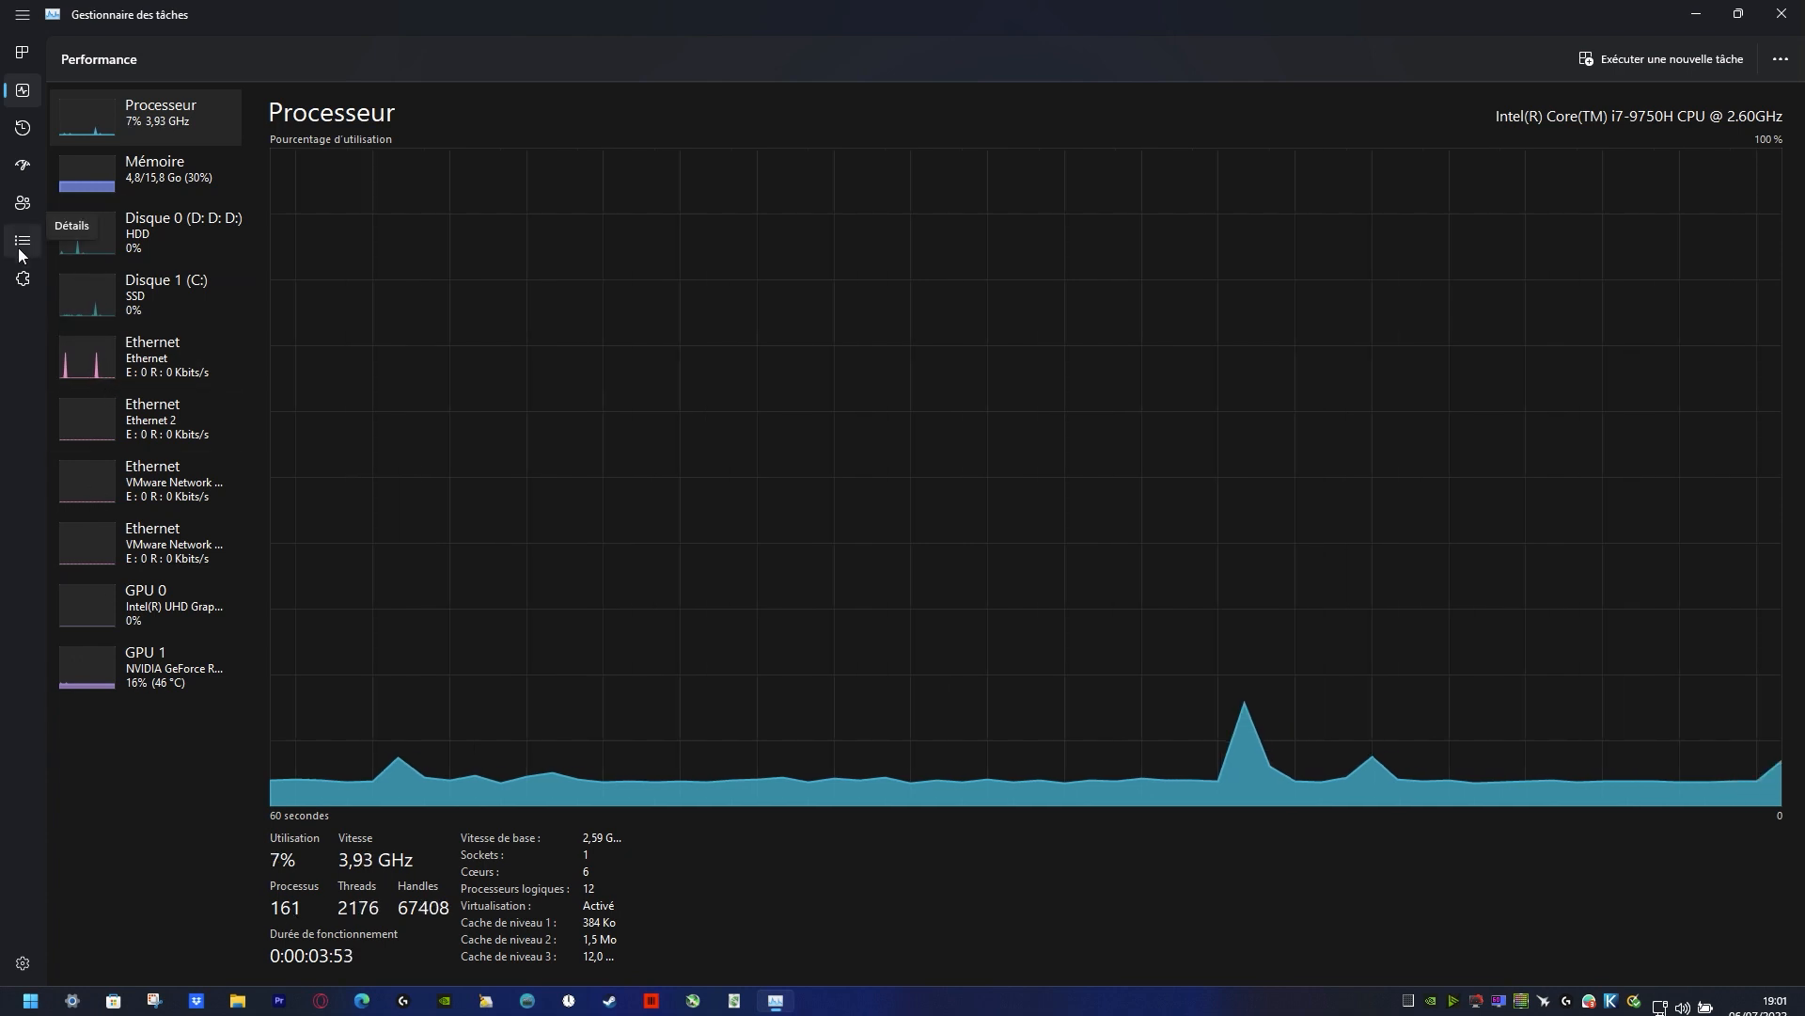
Step: Check the startup applications in Task Manager, close it, and choose to continue past the .NET Framework exception
{"action": "left_click", "coordinate": [26, 166]}
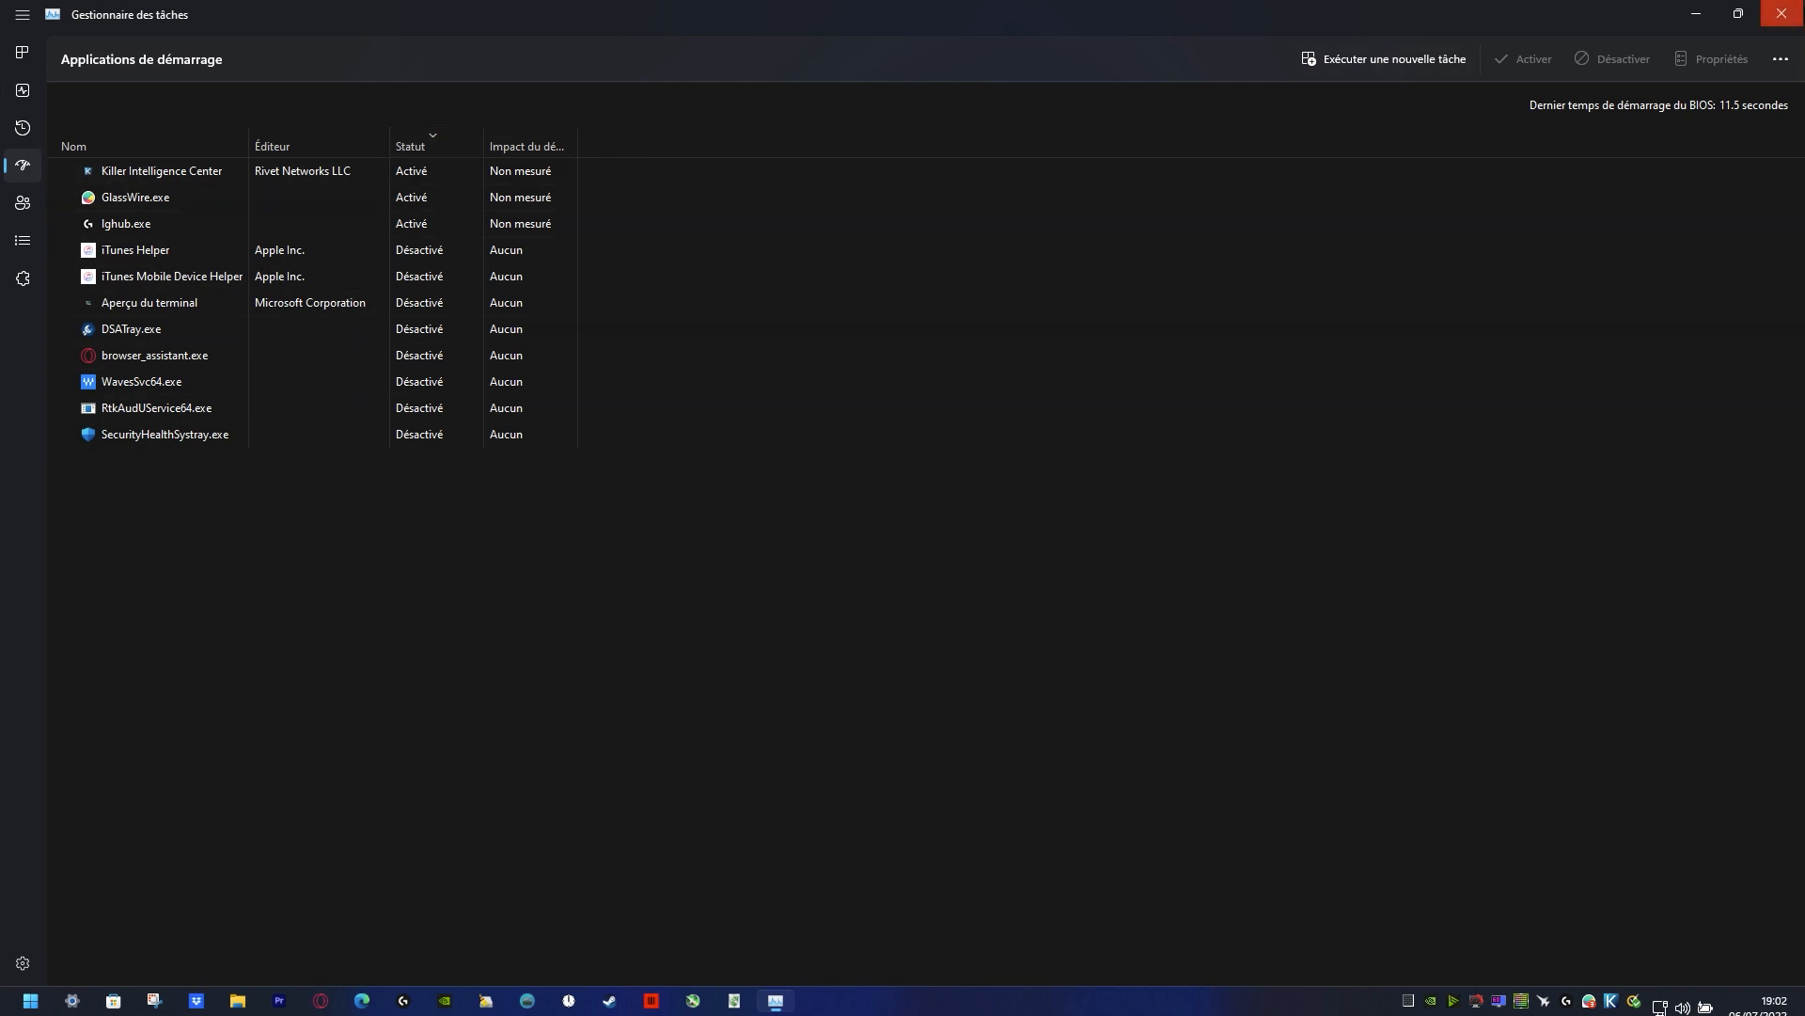
{"action": "left_click", "coordinate": [1798, 13]}
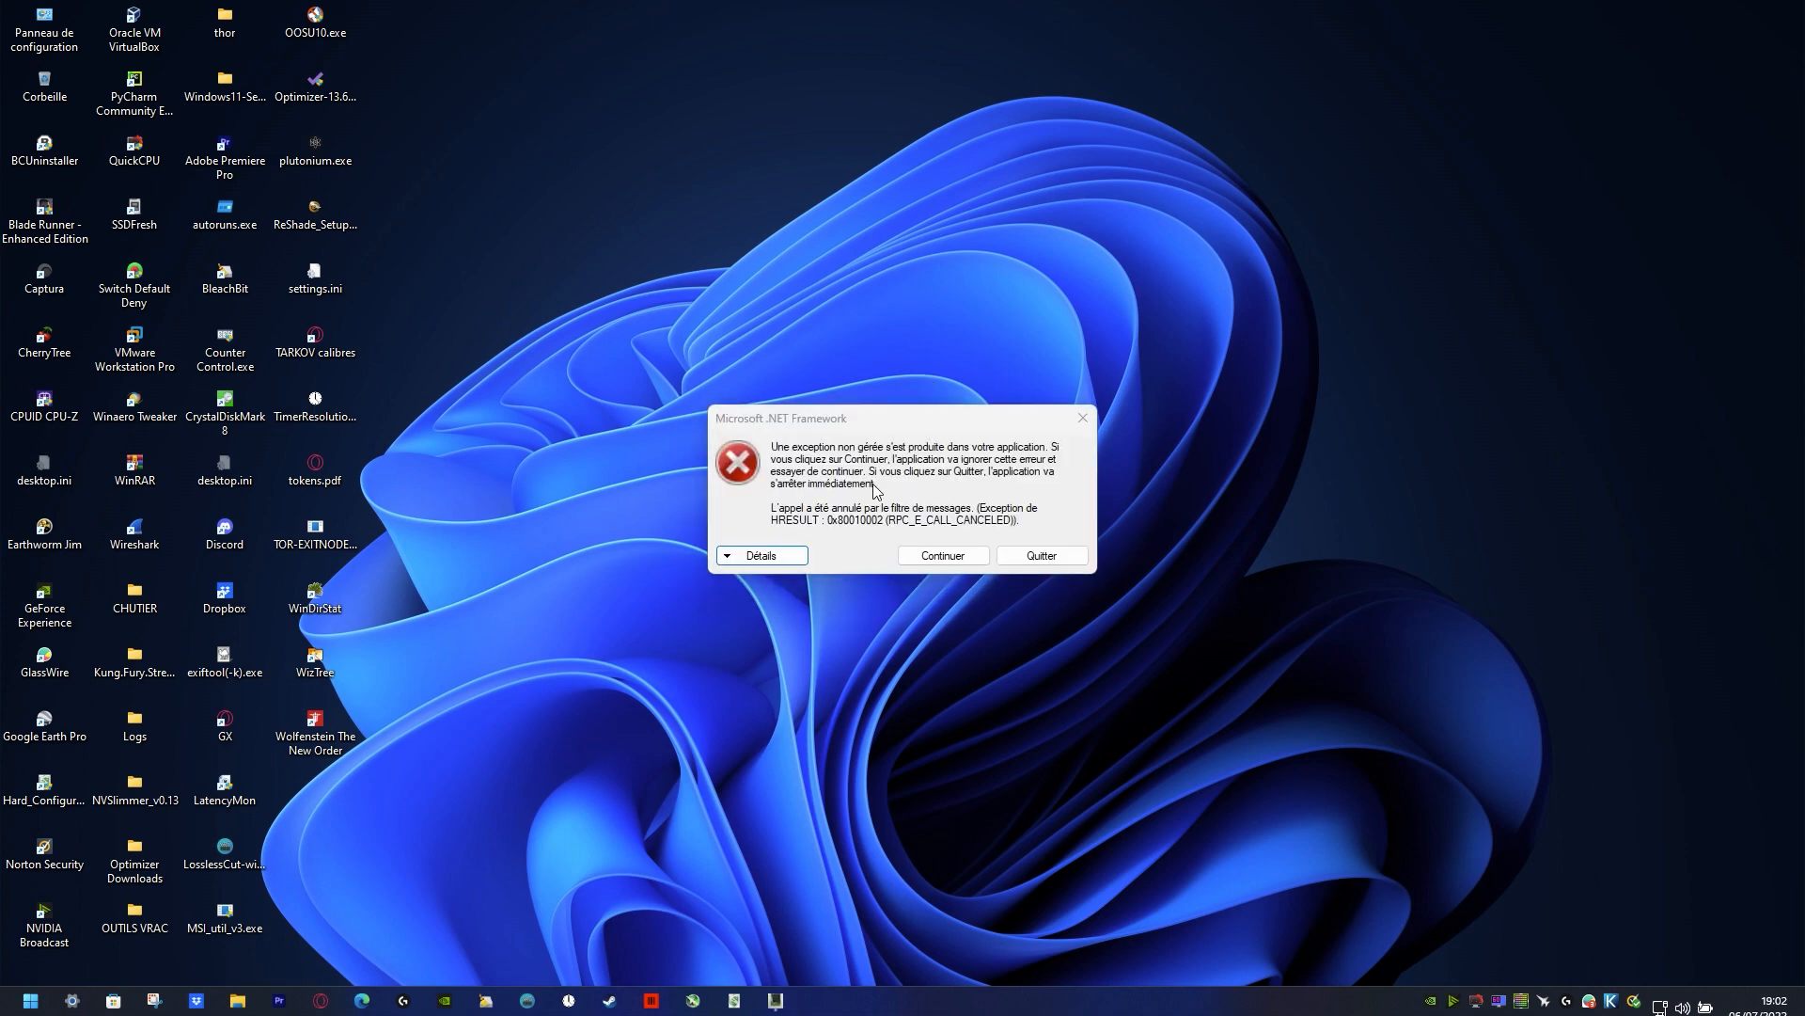
{"action": "left_click", "coordinate": [966, 553]}
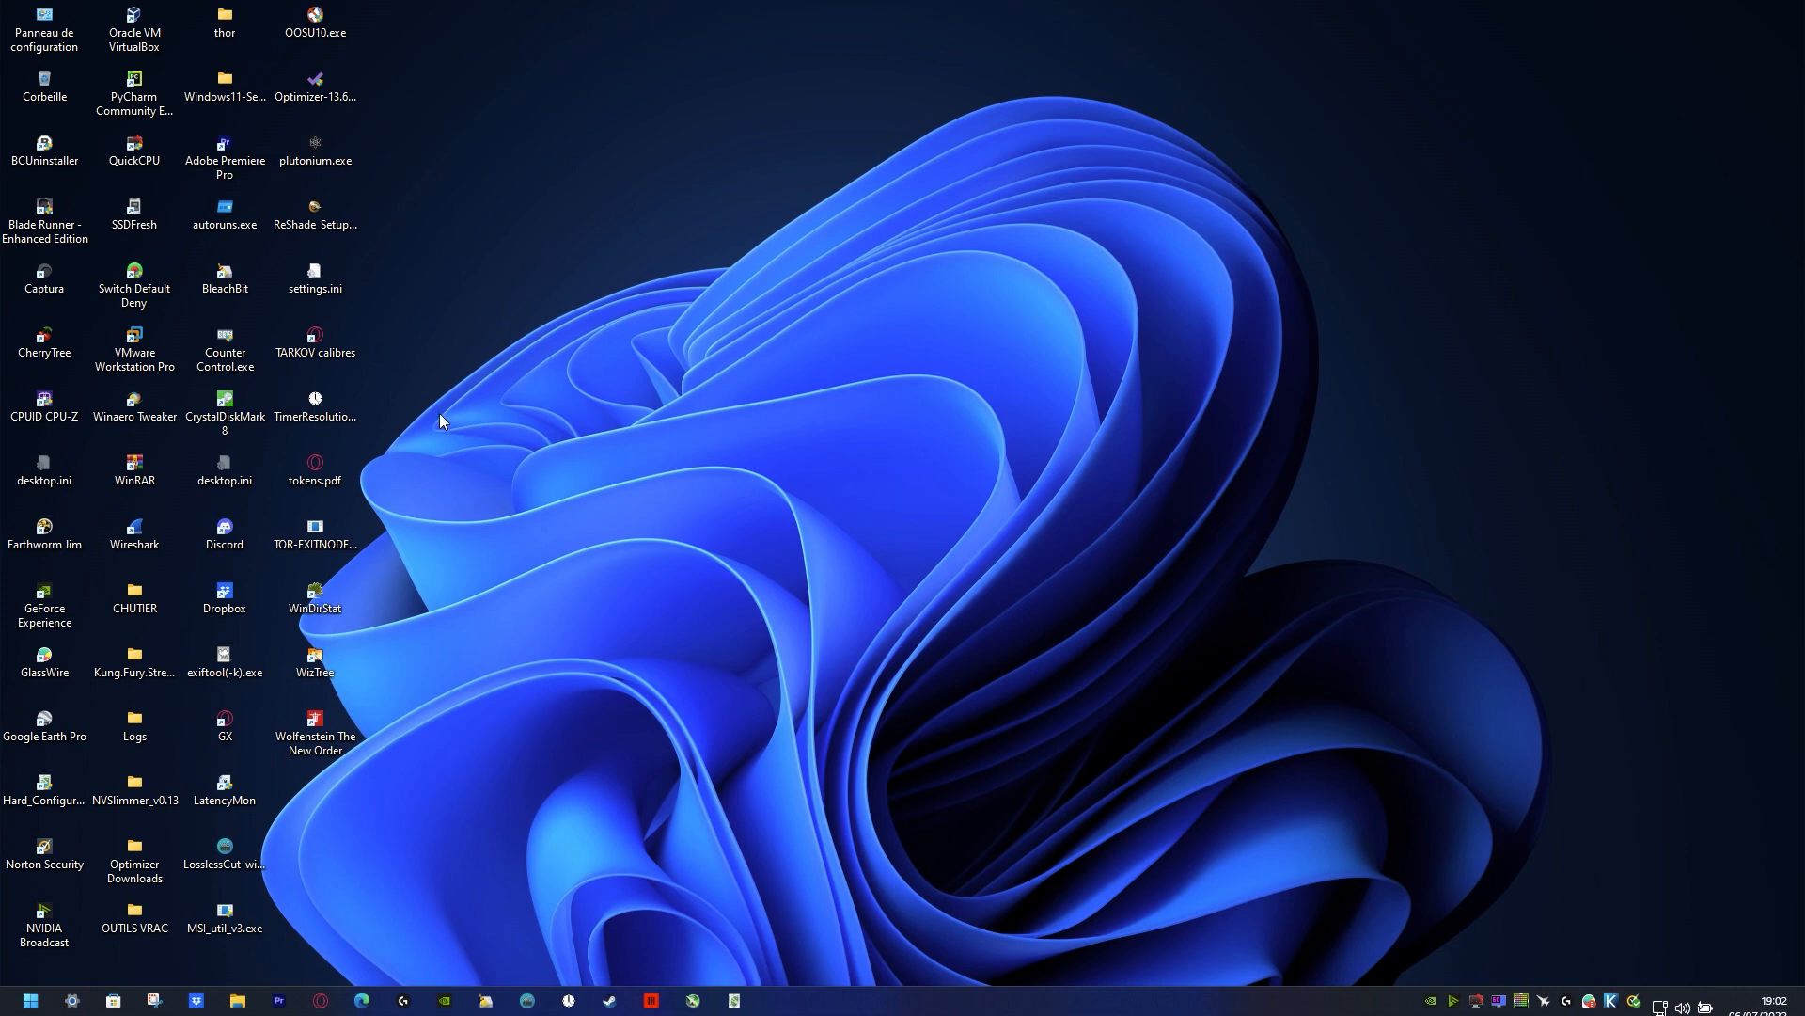
Step: Launch Winaero Tweaker from the desktop, approve its User Account Control request, and accept the offer to download version 1.40.0.0
{"action": "double_click", "coordinate": [133, 421]}
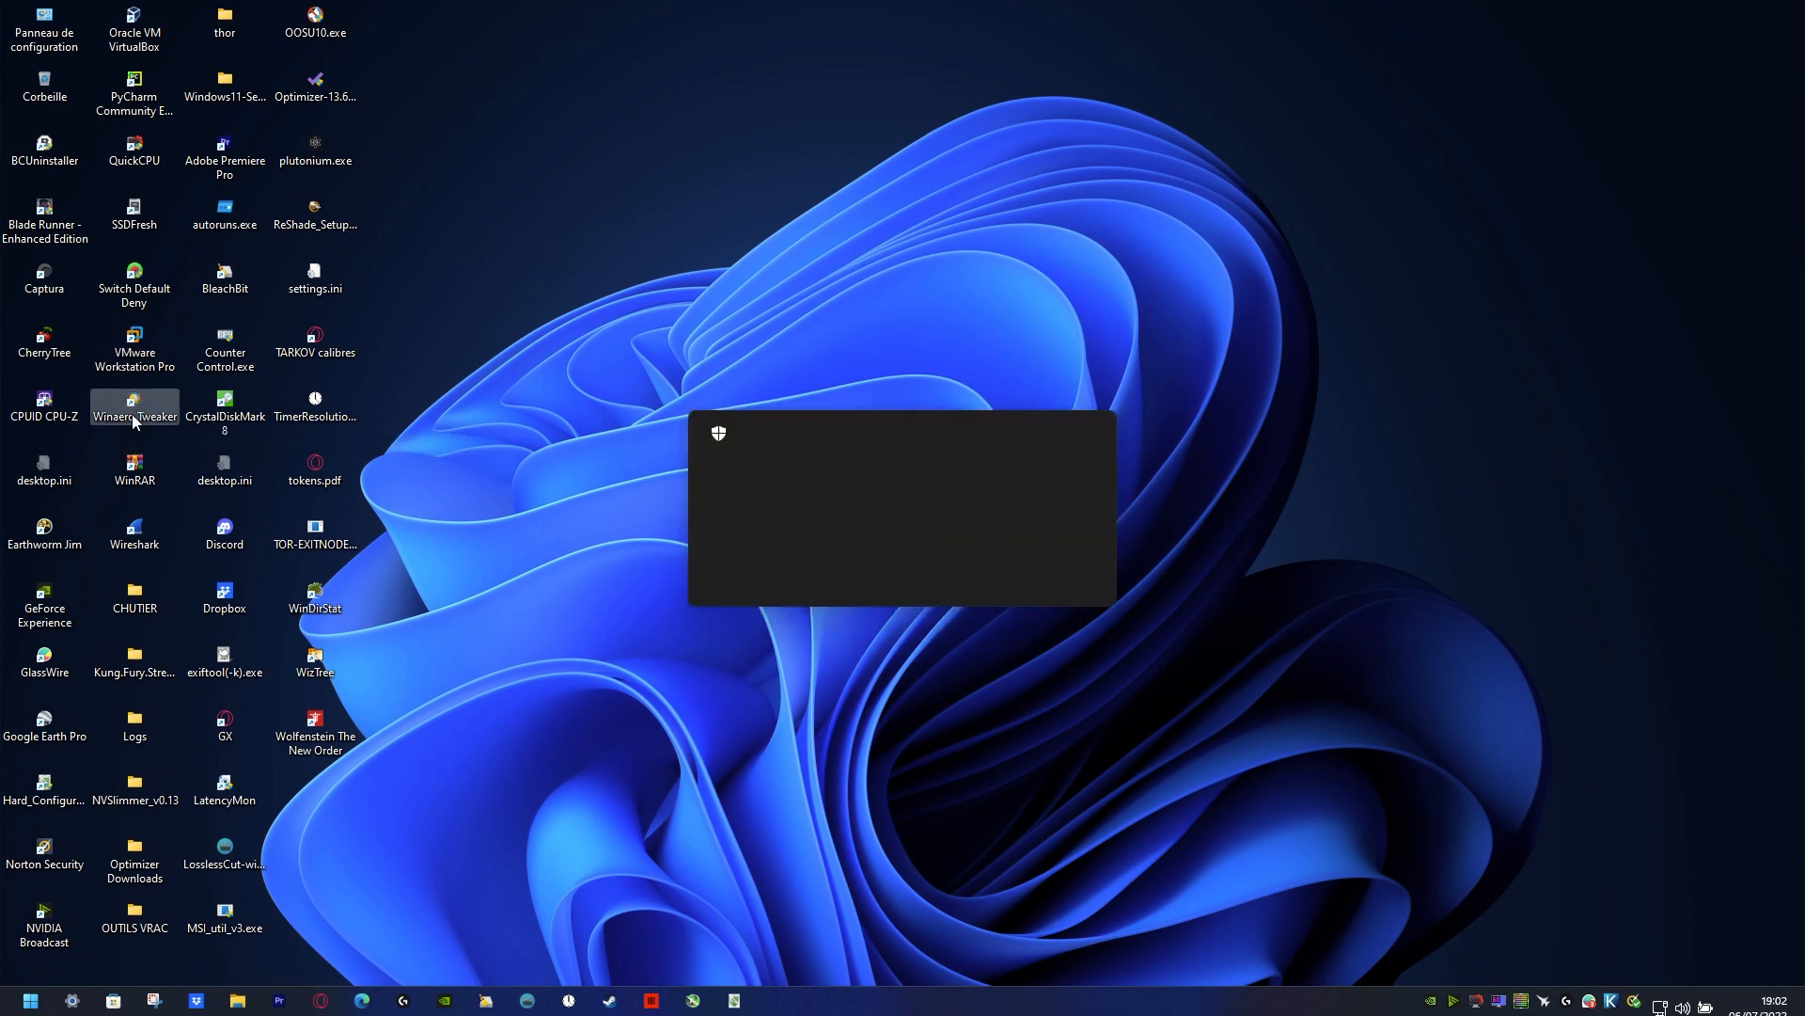
{"action": "left_click", "coordinate": [839, 566]}
{"action": "key", "text": "ctrl+alt+Delete"}
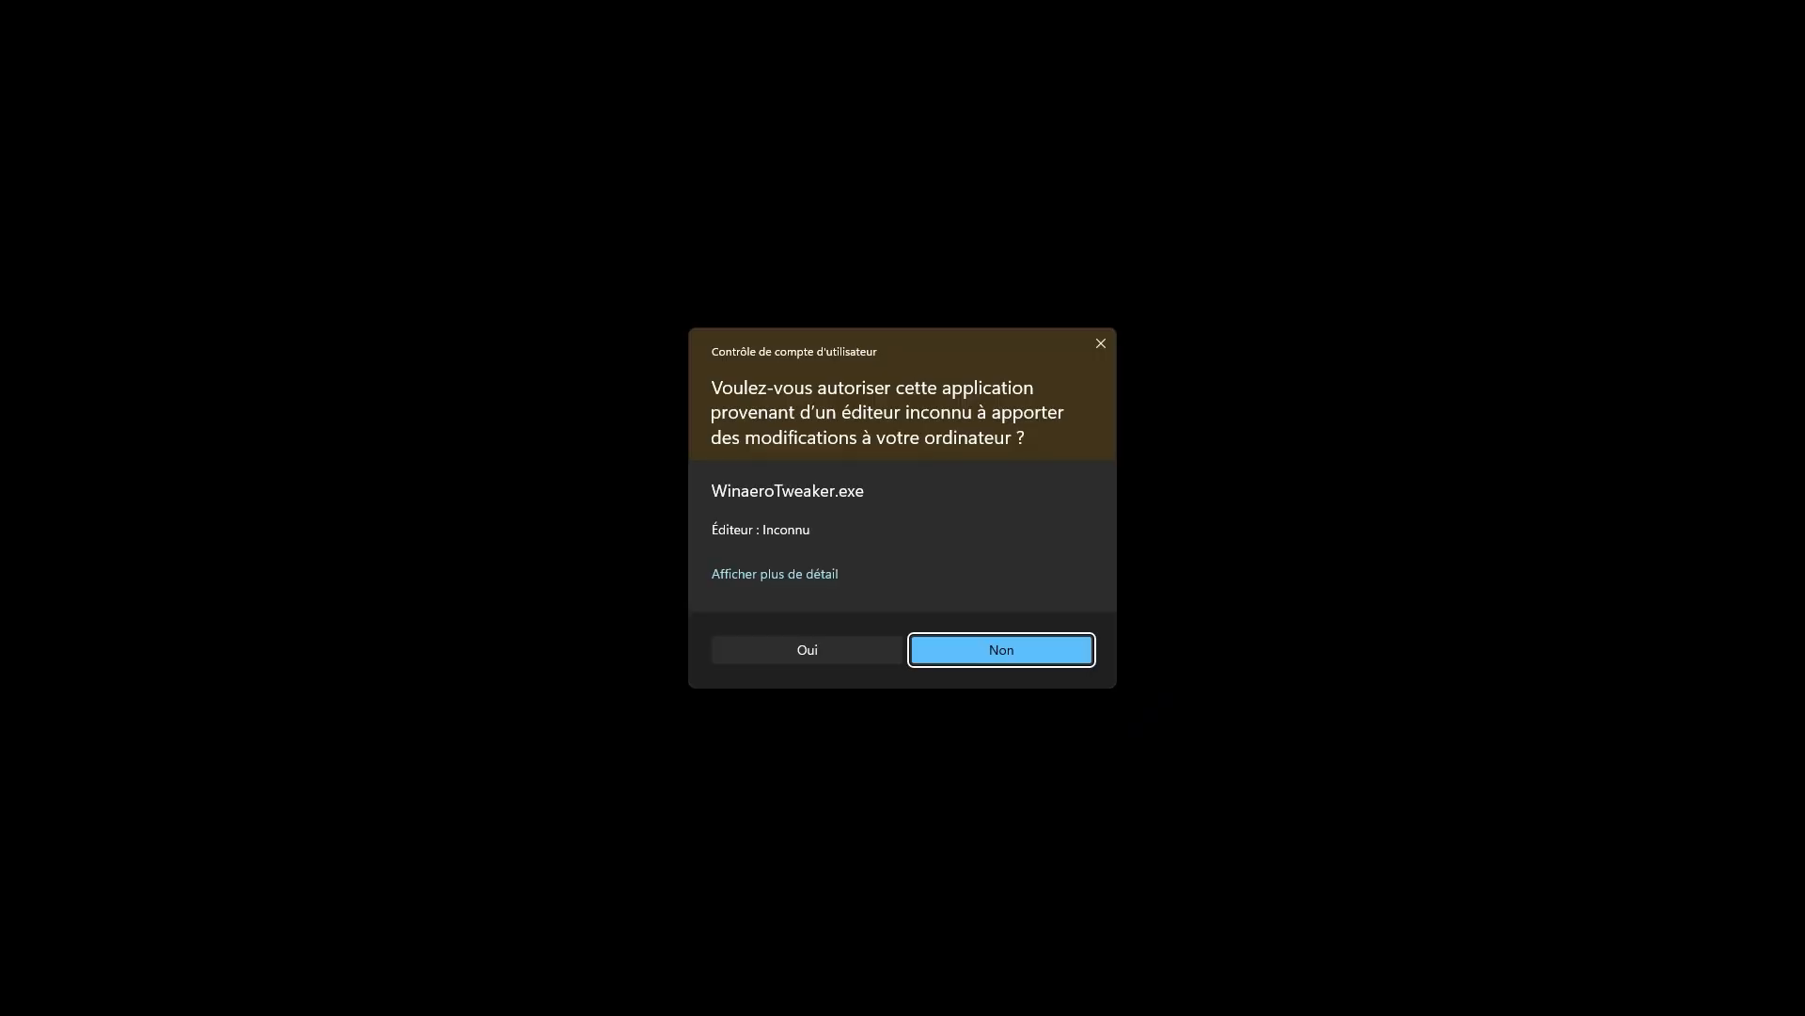
{"action": "left_click", "coordinate": [848, 648]}
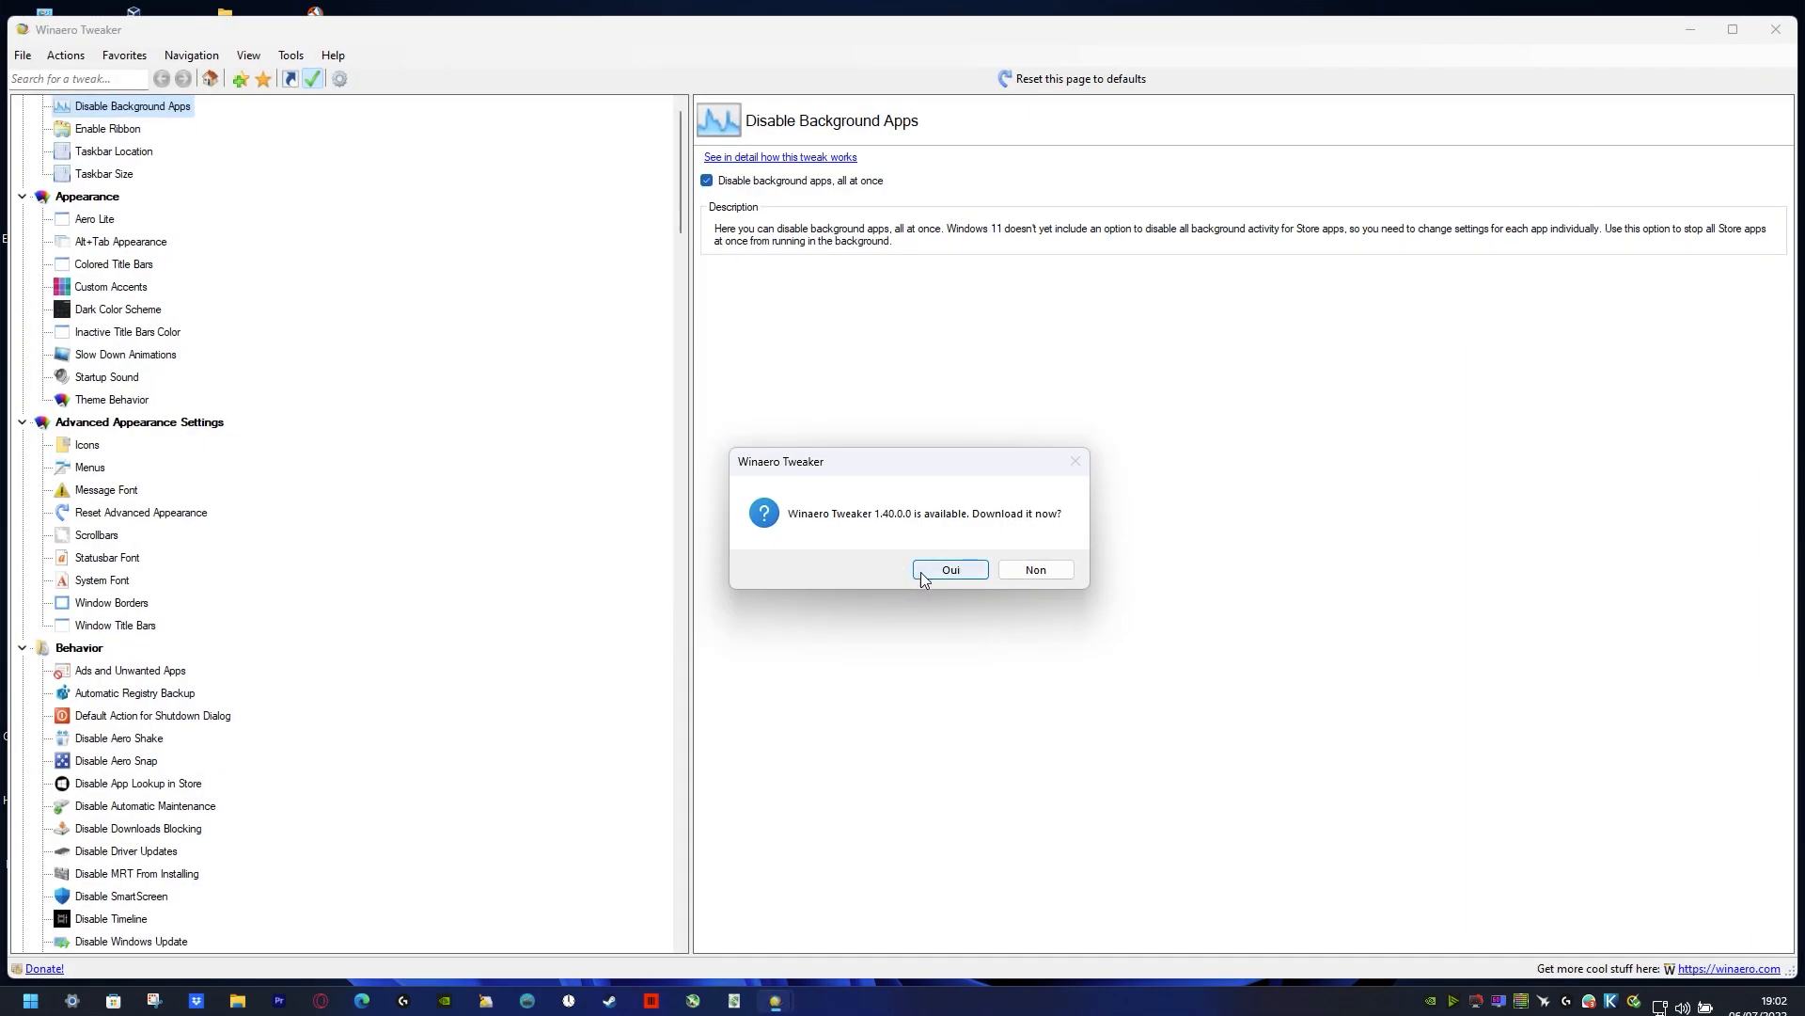
{"action": "left_click", "coordinate": [938, 571]}
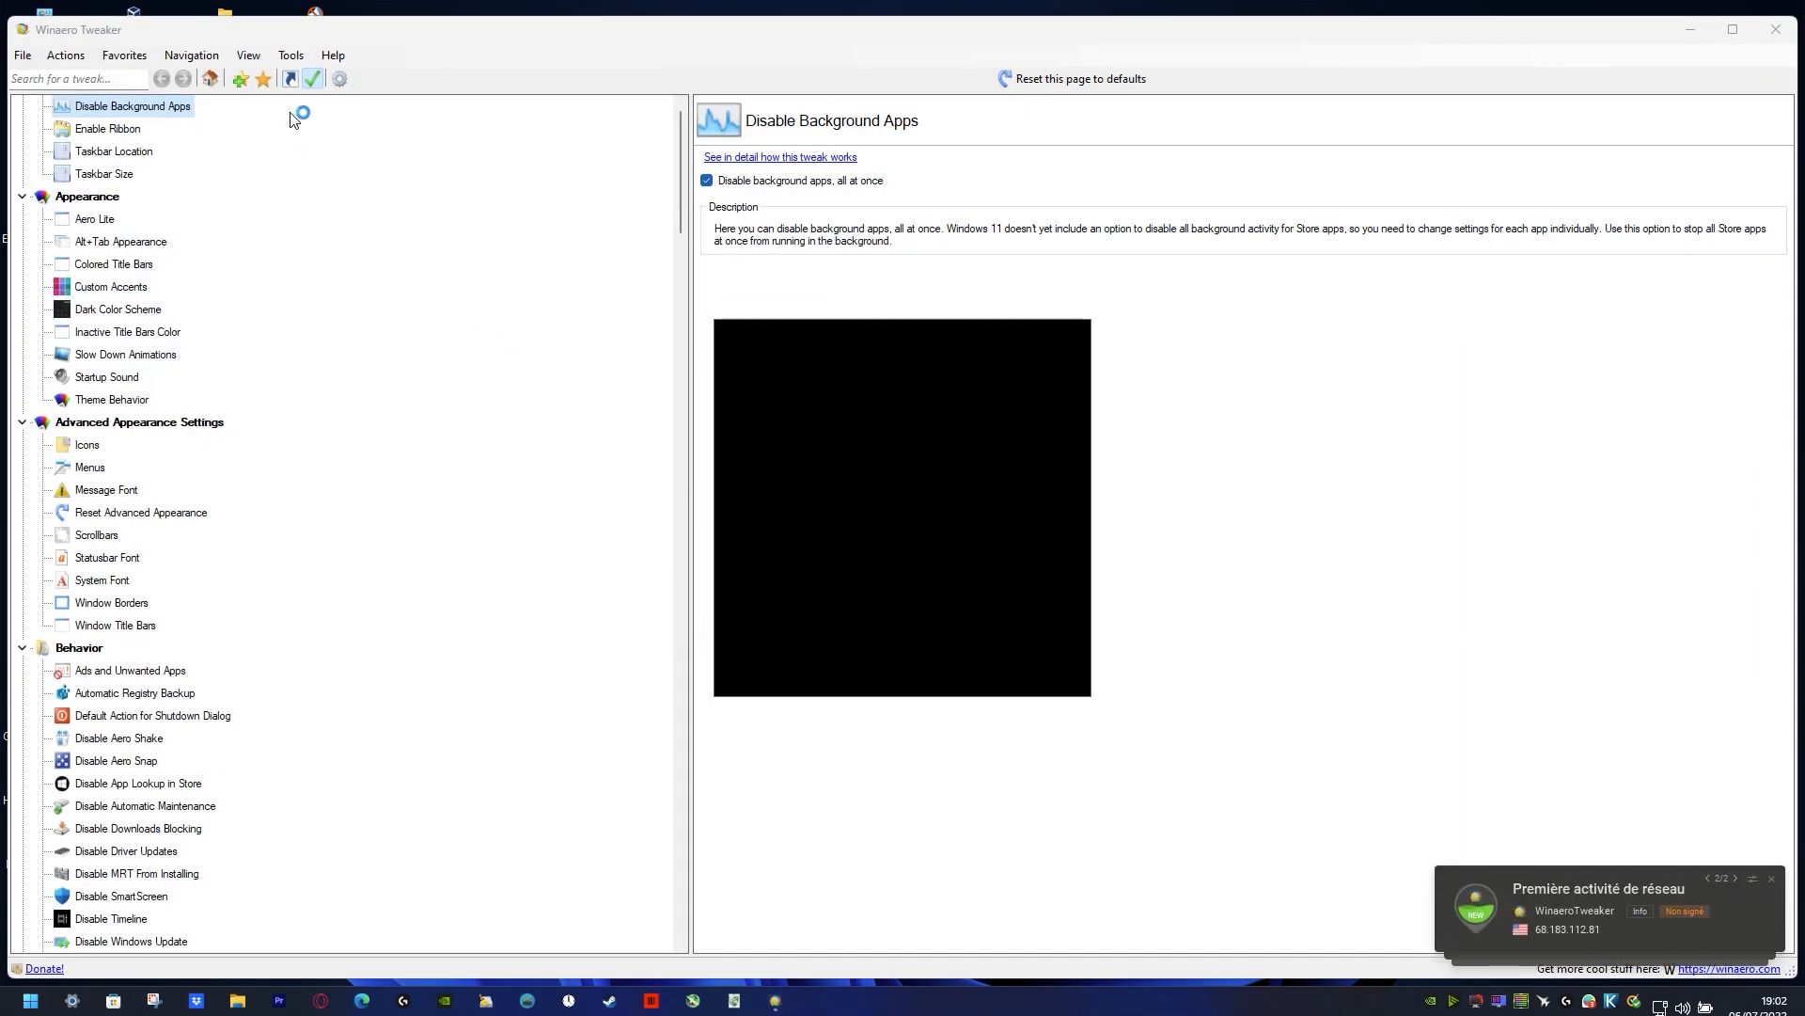
Step: Clear the browser window off the Winaero Tweaker list and look at the Protection Against Unwanted Software tweak under Windows Defender
{"action": "scroll", "coordinate": [198, 442], "scroll_direction": "down", "scroll_amount": 20}
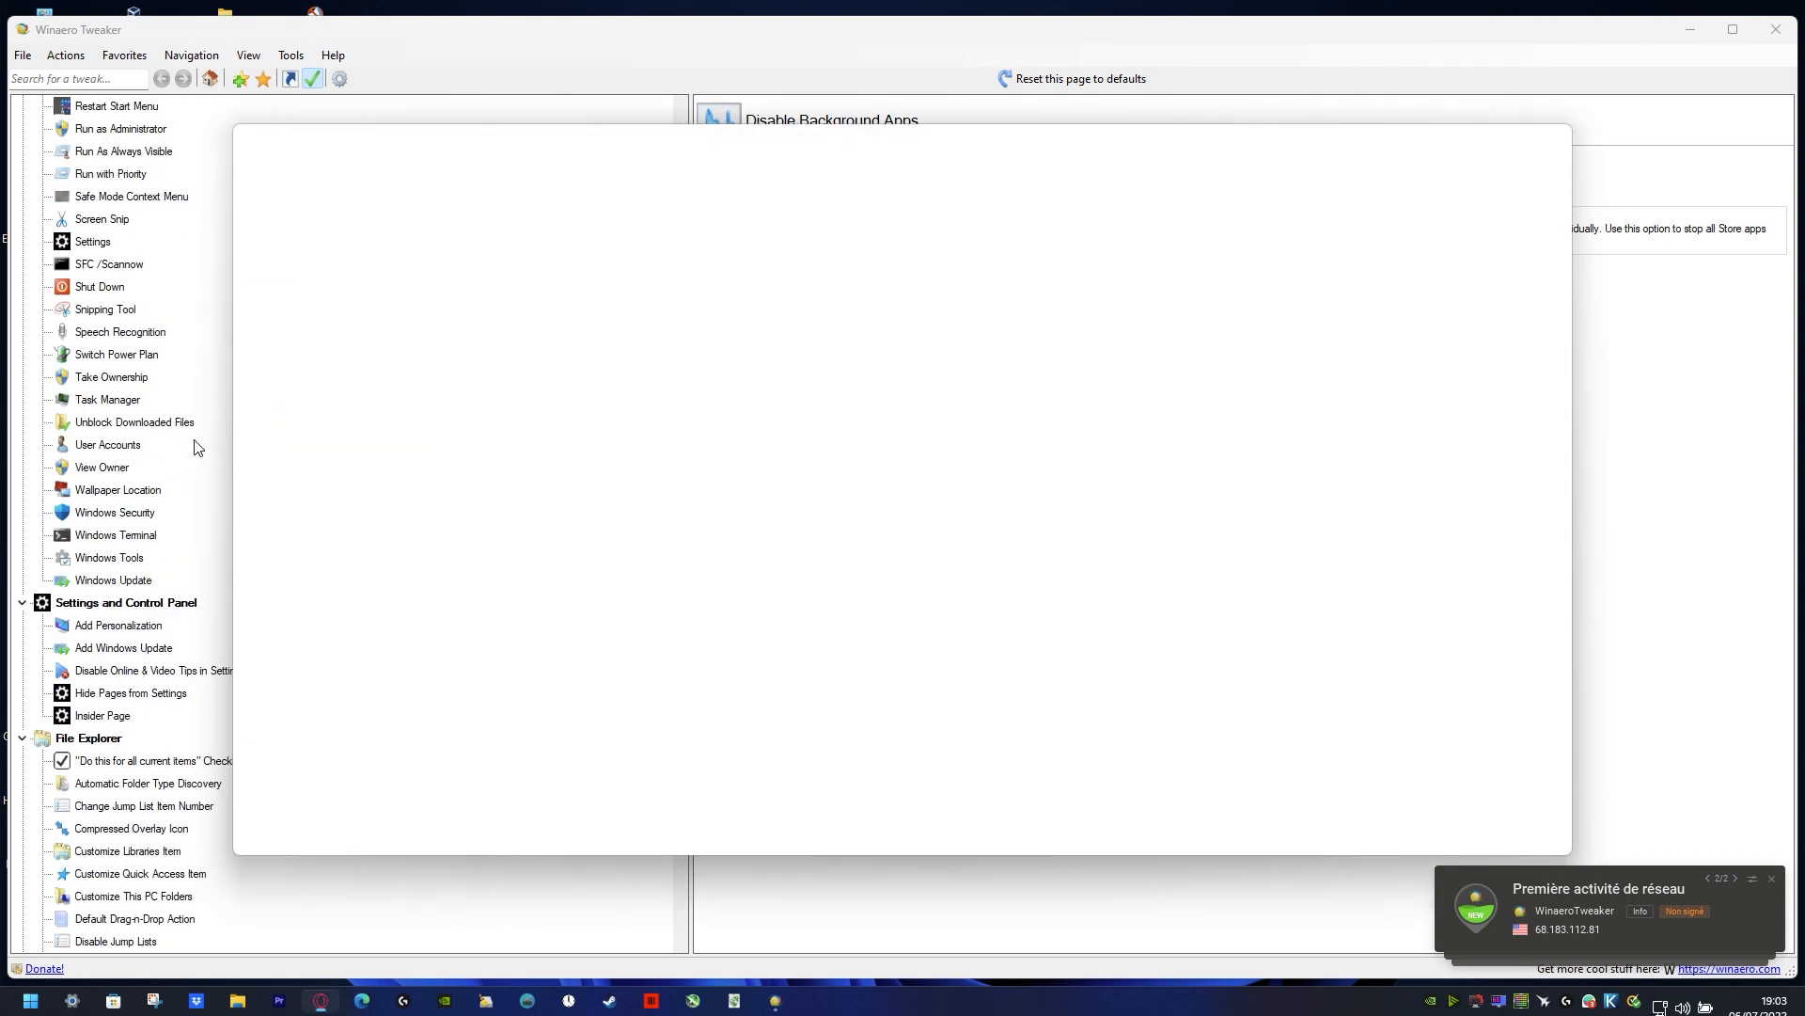
{"action": "scroll", "coordinate": [195, 461], "scroll_direction": "down", "scroll_amount": 20}
{"action": "left_click_drag", "start_coordinate": [1027, 141], "coordinate": [0, 141]}
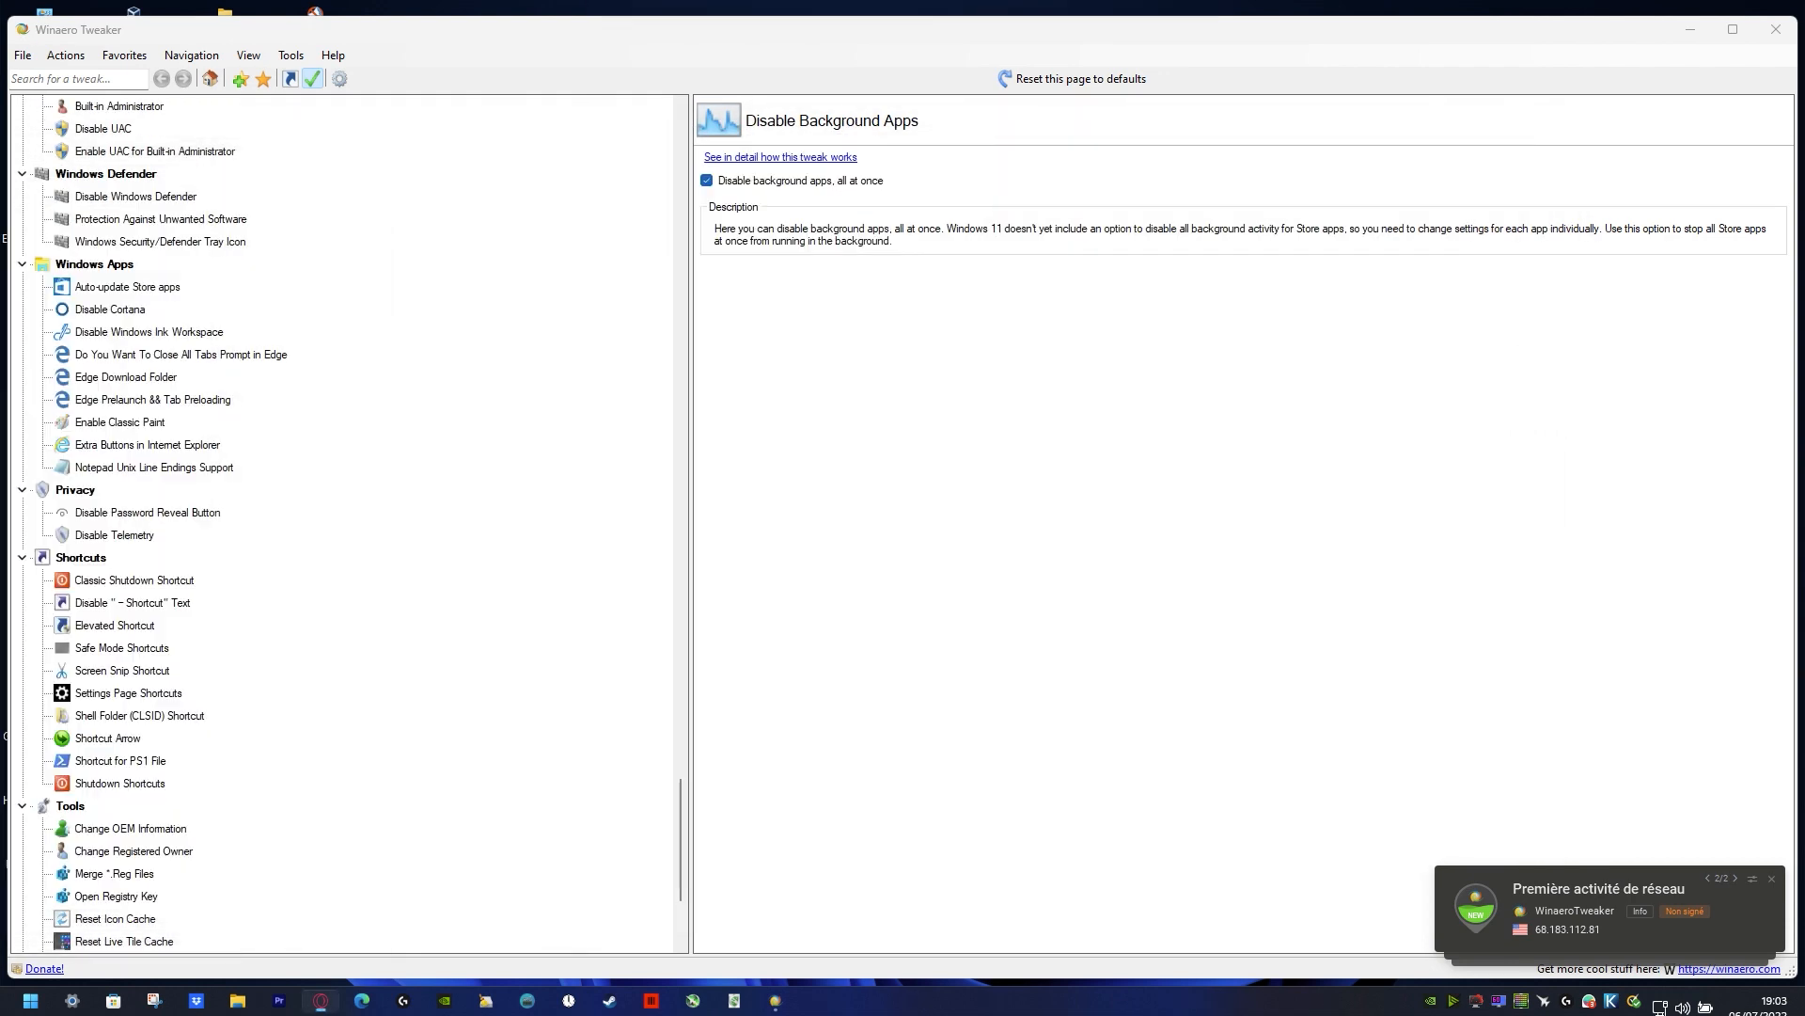
{"action": "left_click", "coordinate": [202, 218]}
{"action": "scroll", "coordinate": [292, 488], "scroll_direction": "down", "scroll_amount": 4}
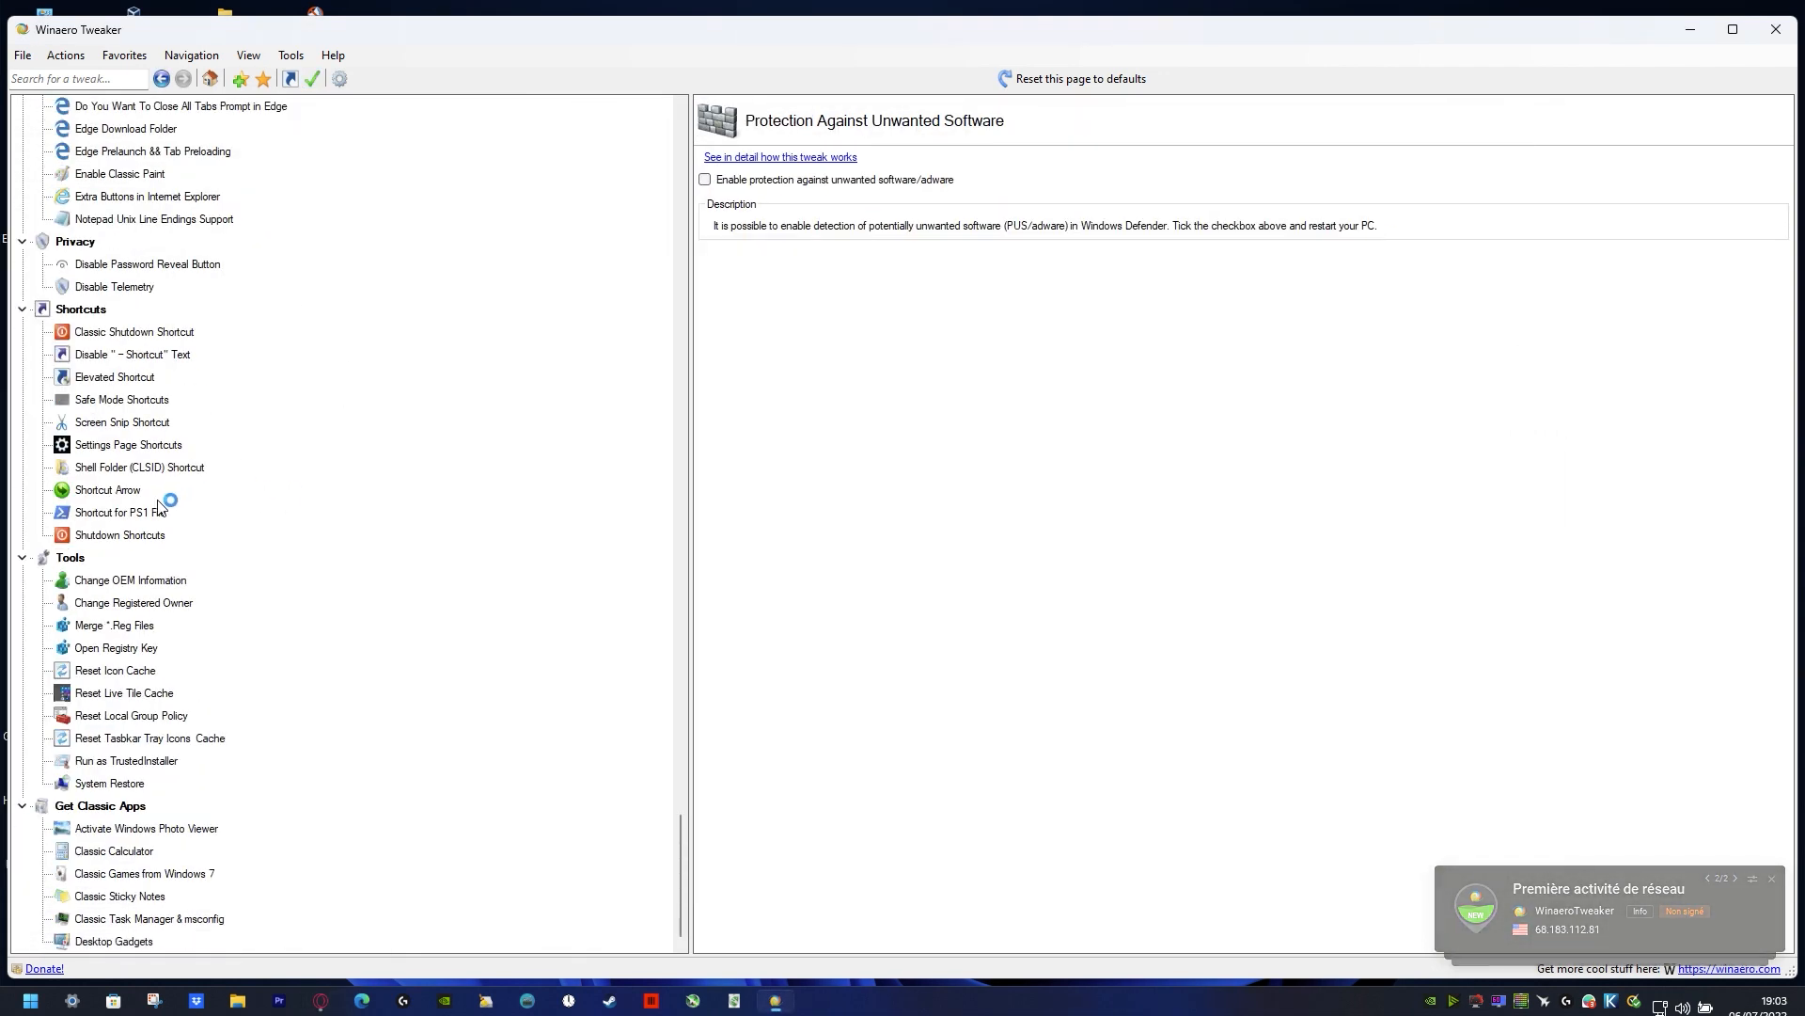
{"action": "scroll", "coordinate": [159, 505], "scroll_direction": "up", "scroll_amount": 20}
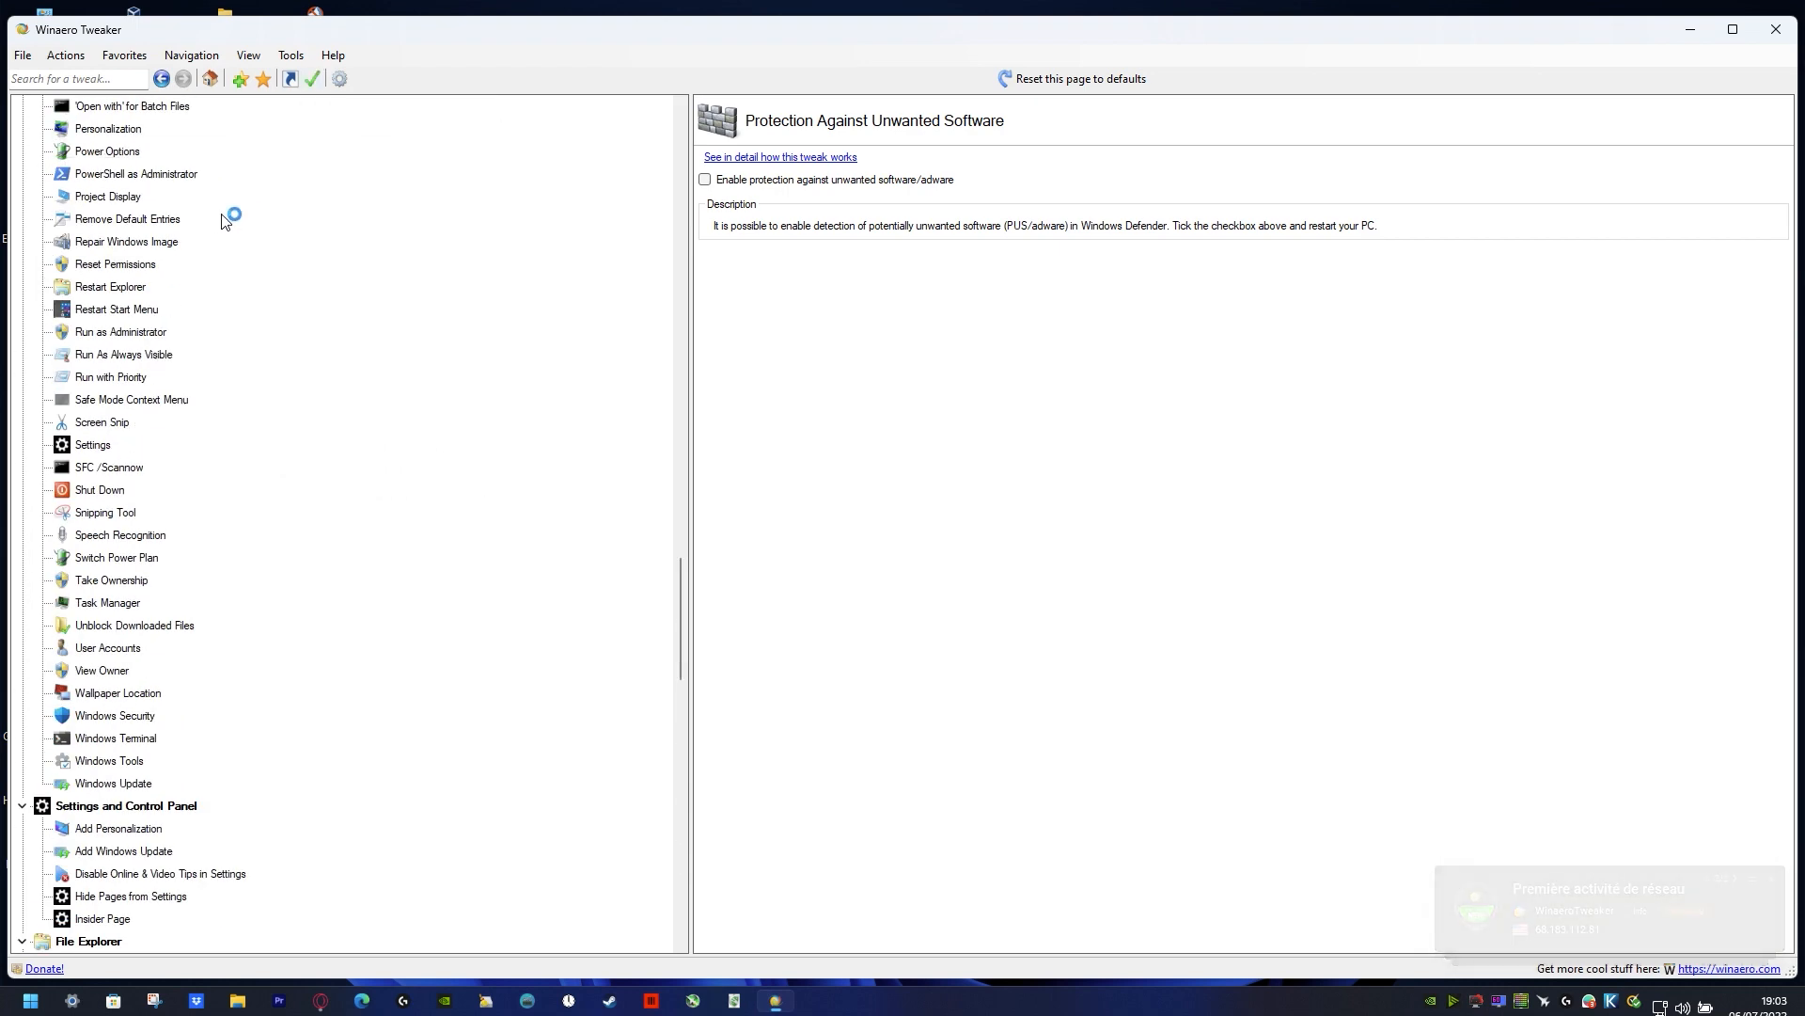
{"action": "scroll", "coordinate": [226, 220], "scroll_direction": "up", "scroll_amount": 20}
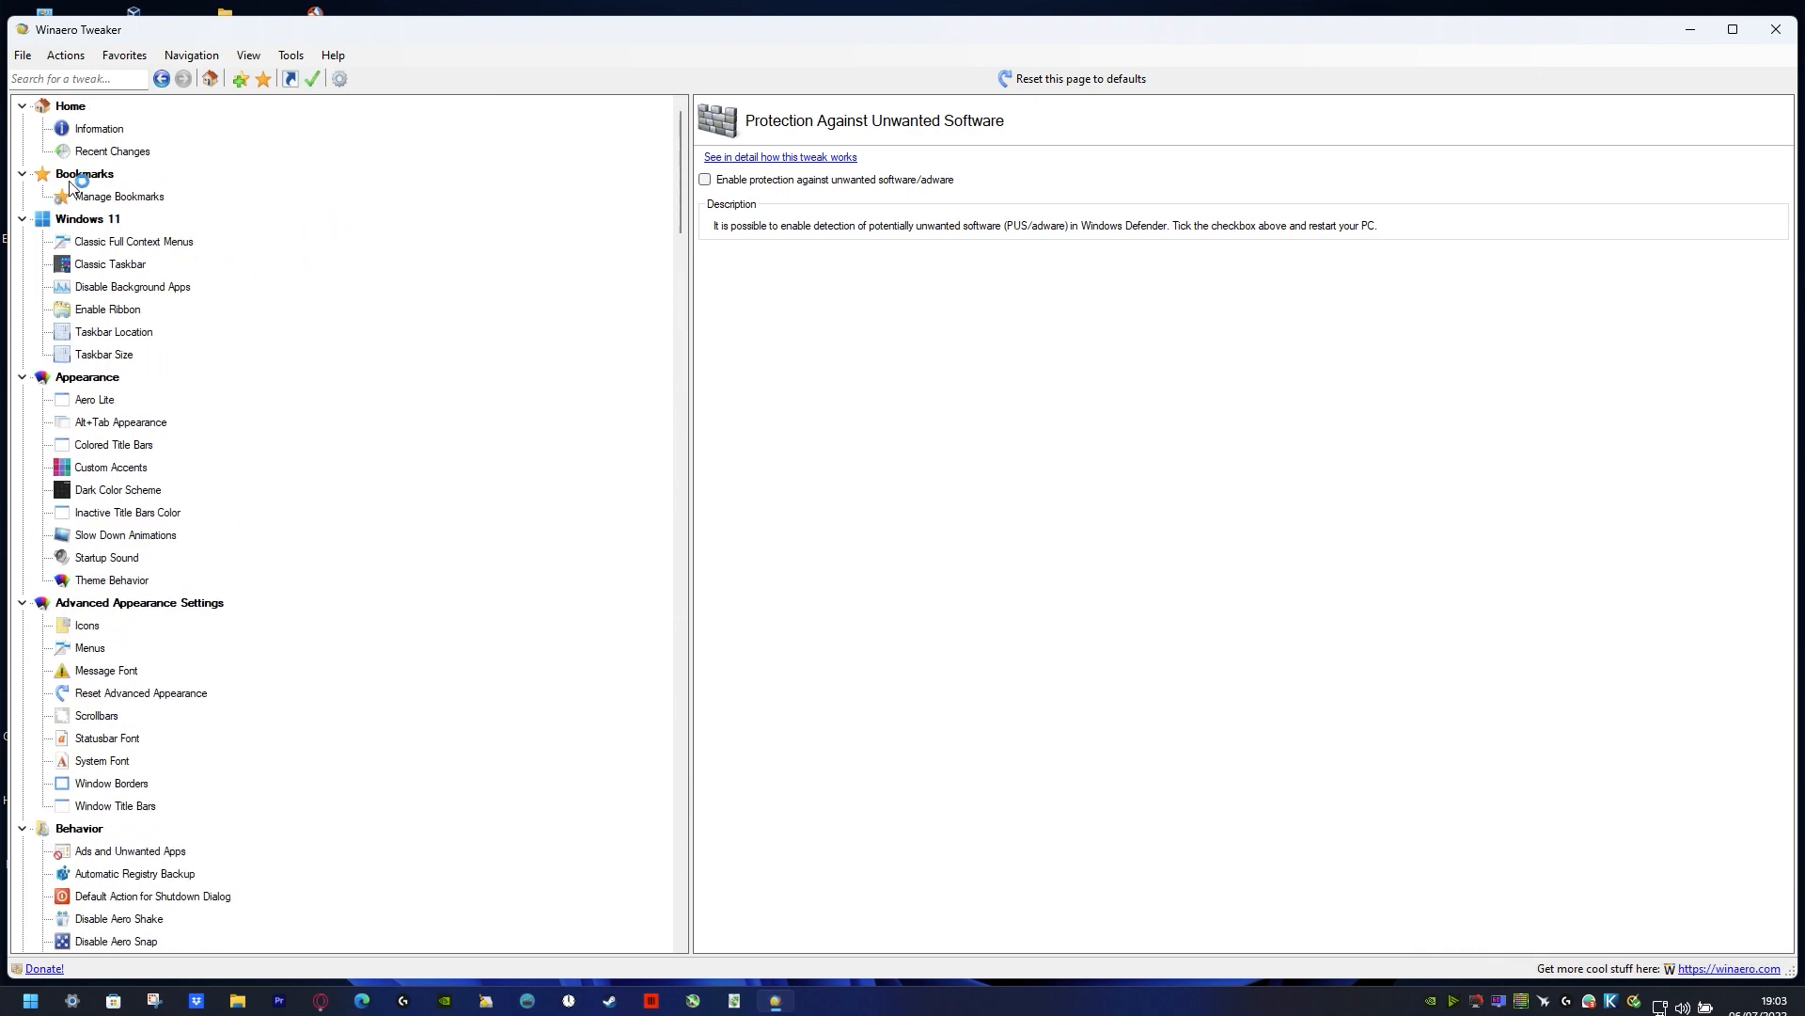
Step: Review the Windows 11, Appearance and Behavior tweaks, including Enable Ribbon, Inactive Title Bars Color and Require a Password on Wakeup, and close Winaero Tweaker
{"action": "left_click", "coordinate": [132, 241]}
{"action": "left_click", "coordinate": [107, 309]}
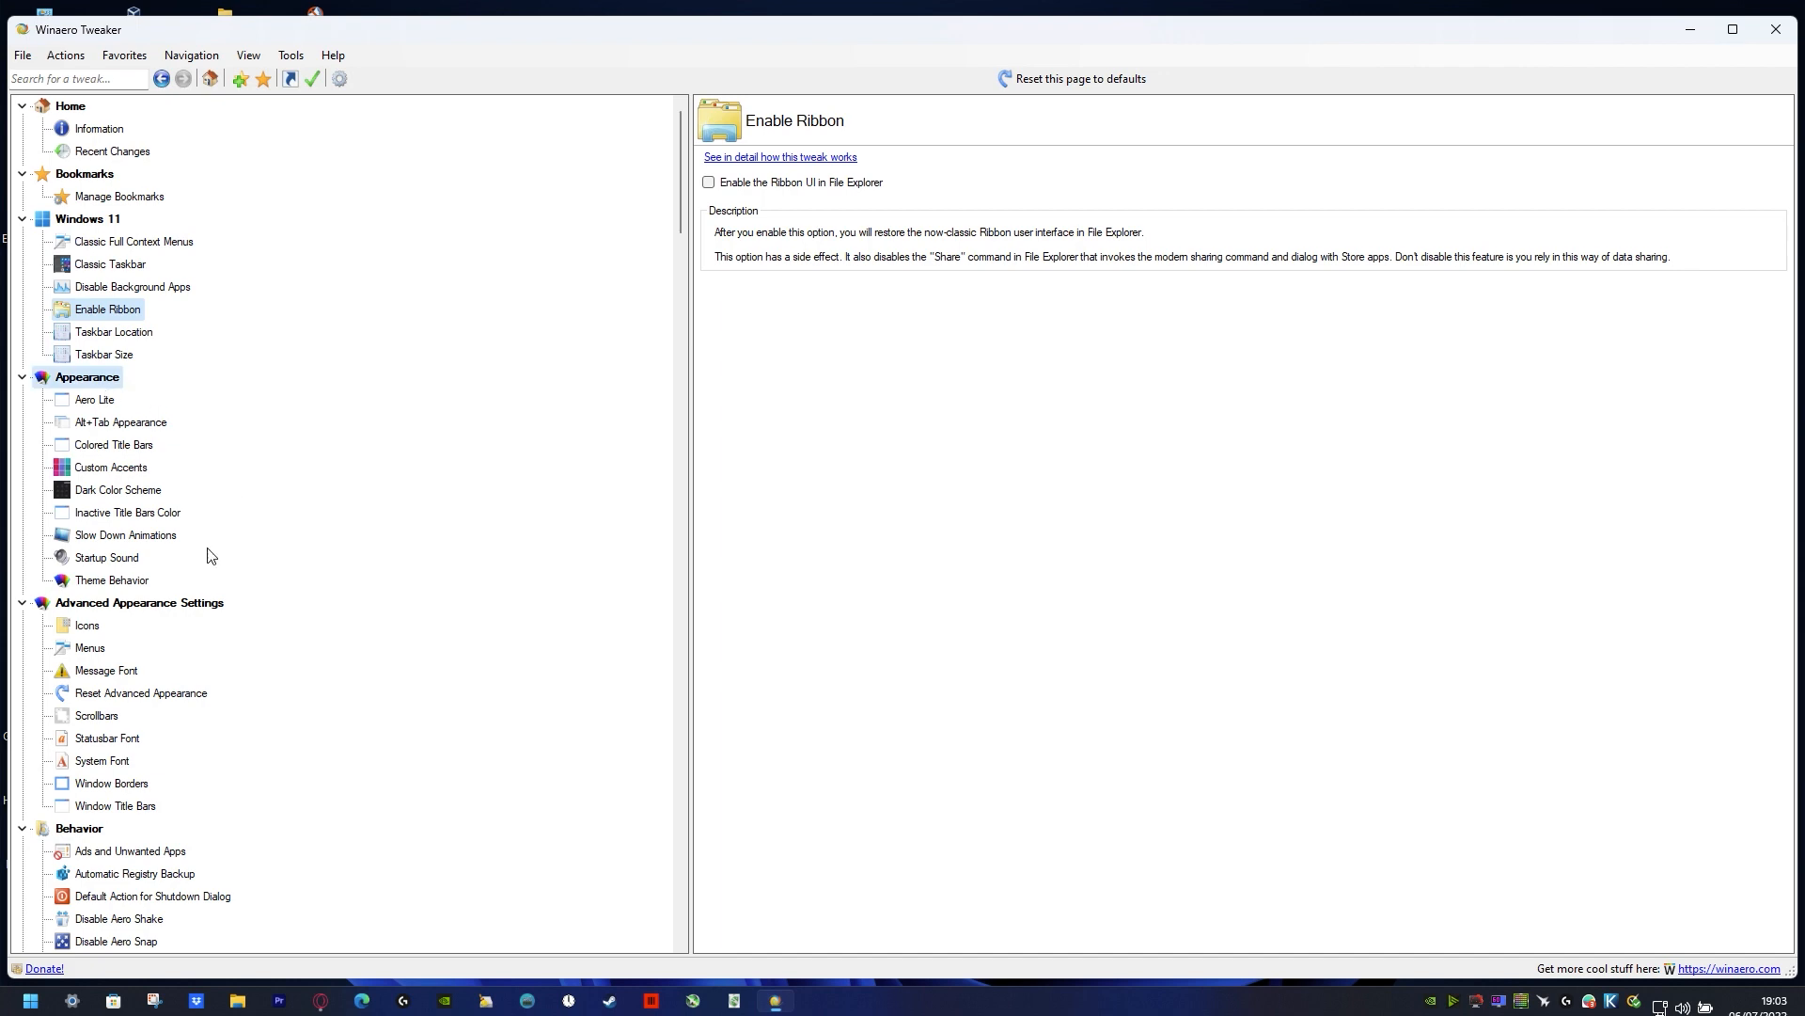
{"action": "left_click", "coordinate": [112, 580]}
{"action": "left_click", "coordinate": [124, 512]}
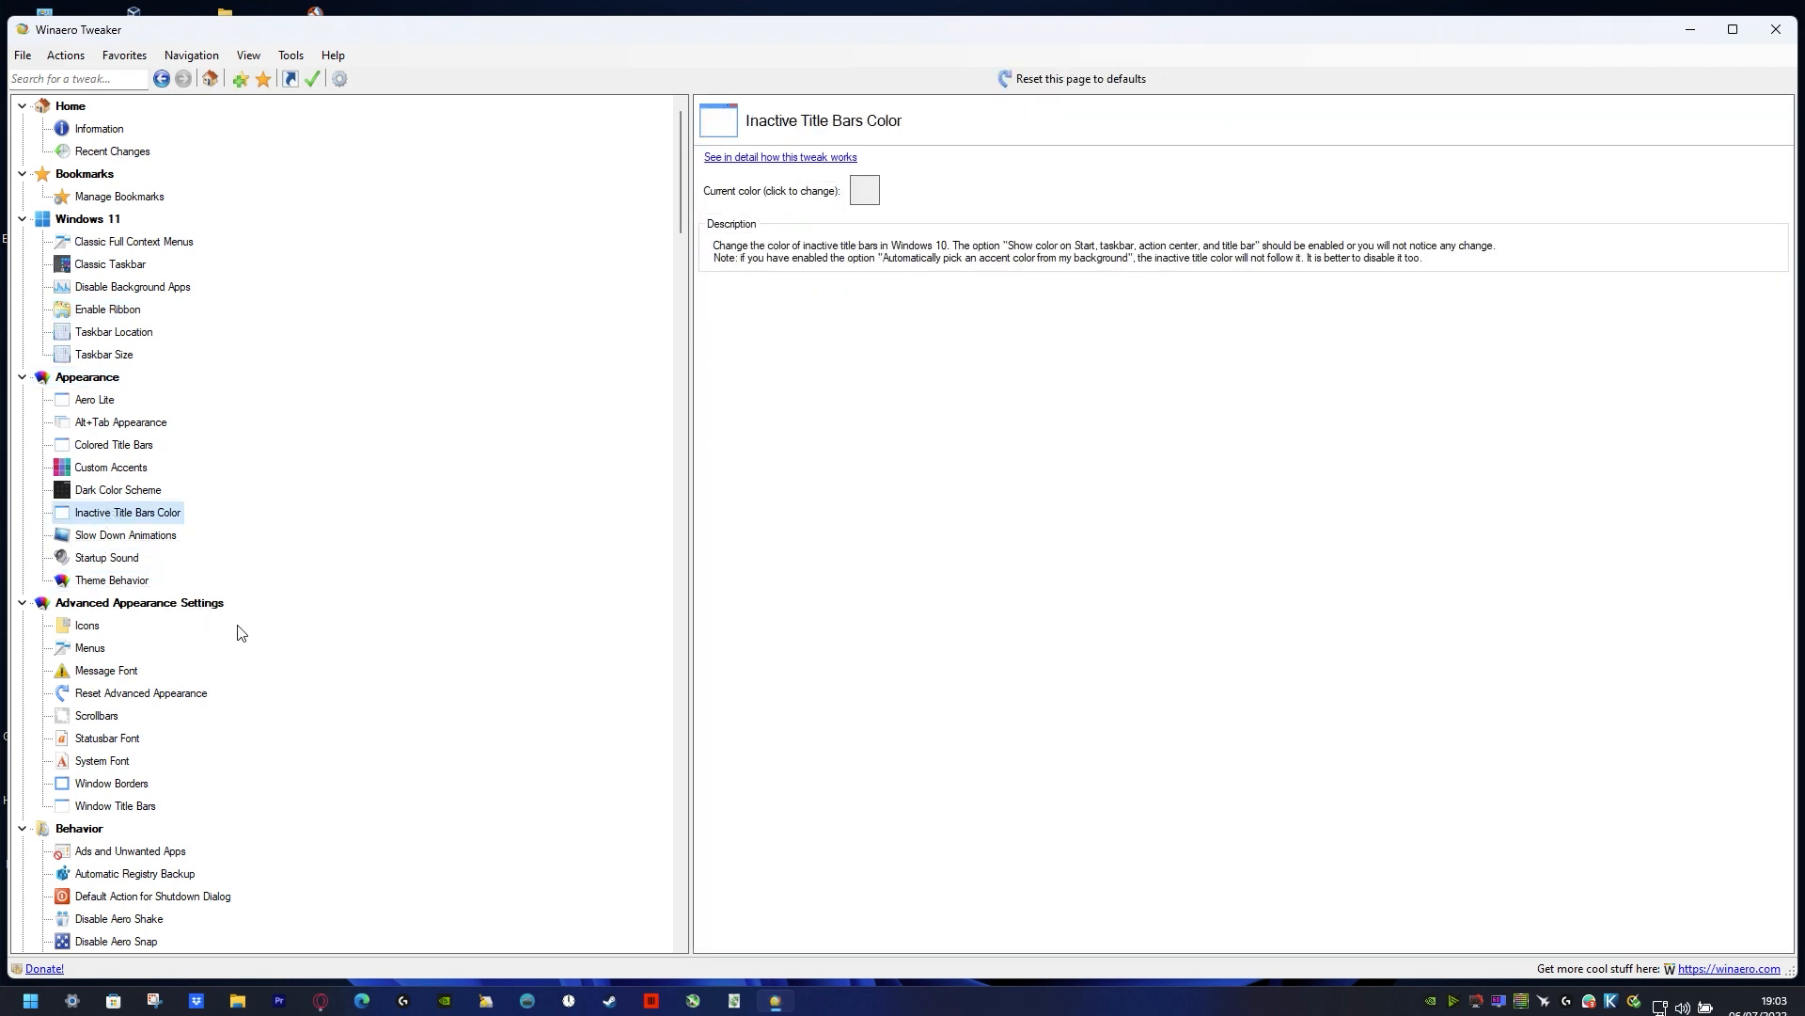
{"action": "scroll", "coordinate": [242, 632], "scroll_direction": "down", "scroll_amount": 9}
{"action": "left_click", "coordinate": [141, 715]}
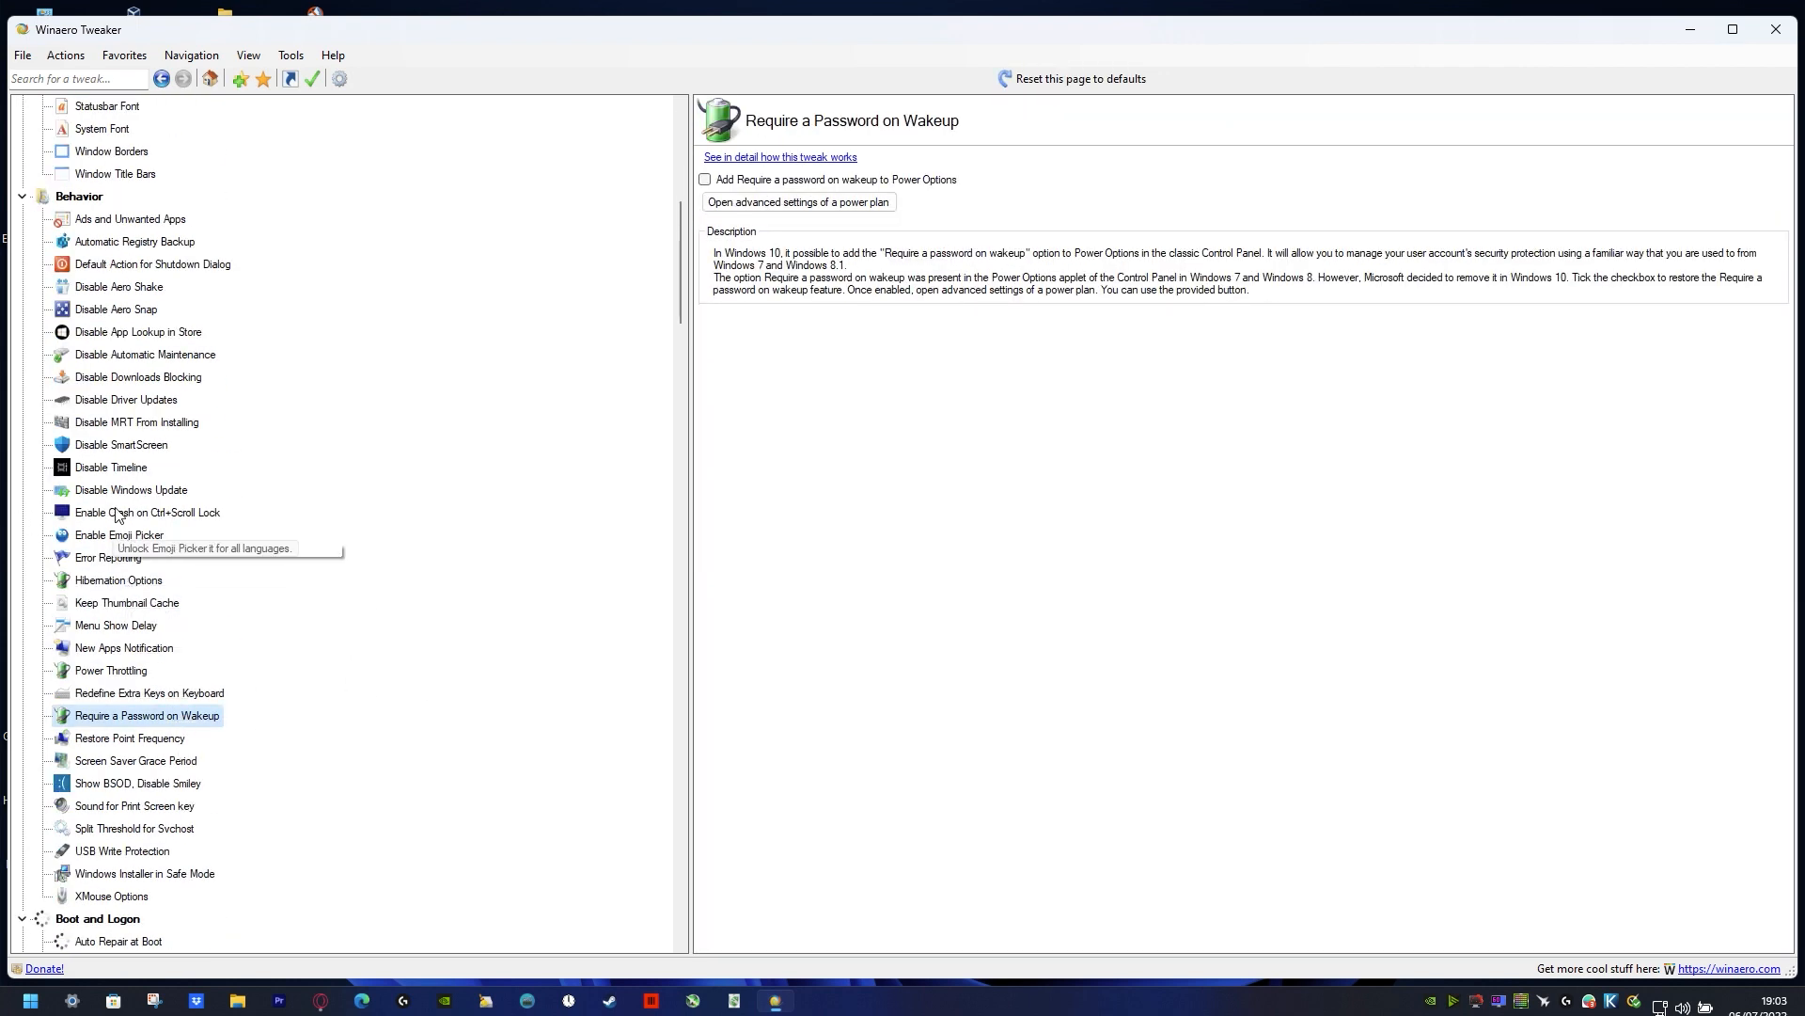
{"action": "left_click", "coordinate": [141, 332]}
{"action": "scroll", "coordinate": [273, 492], "scroll_direction": "down", "scroll_amount": 15}
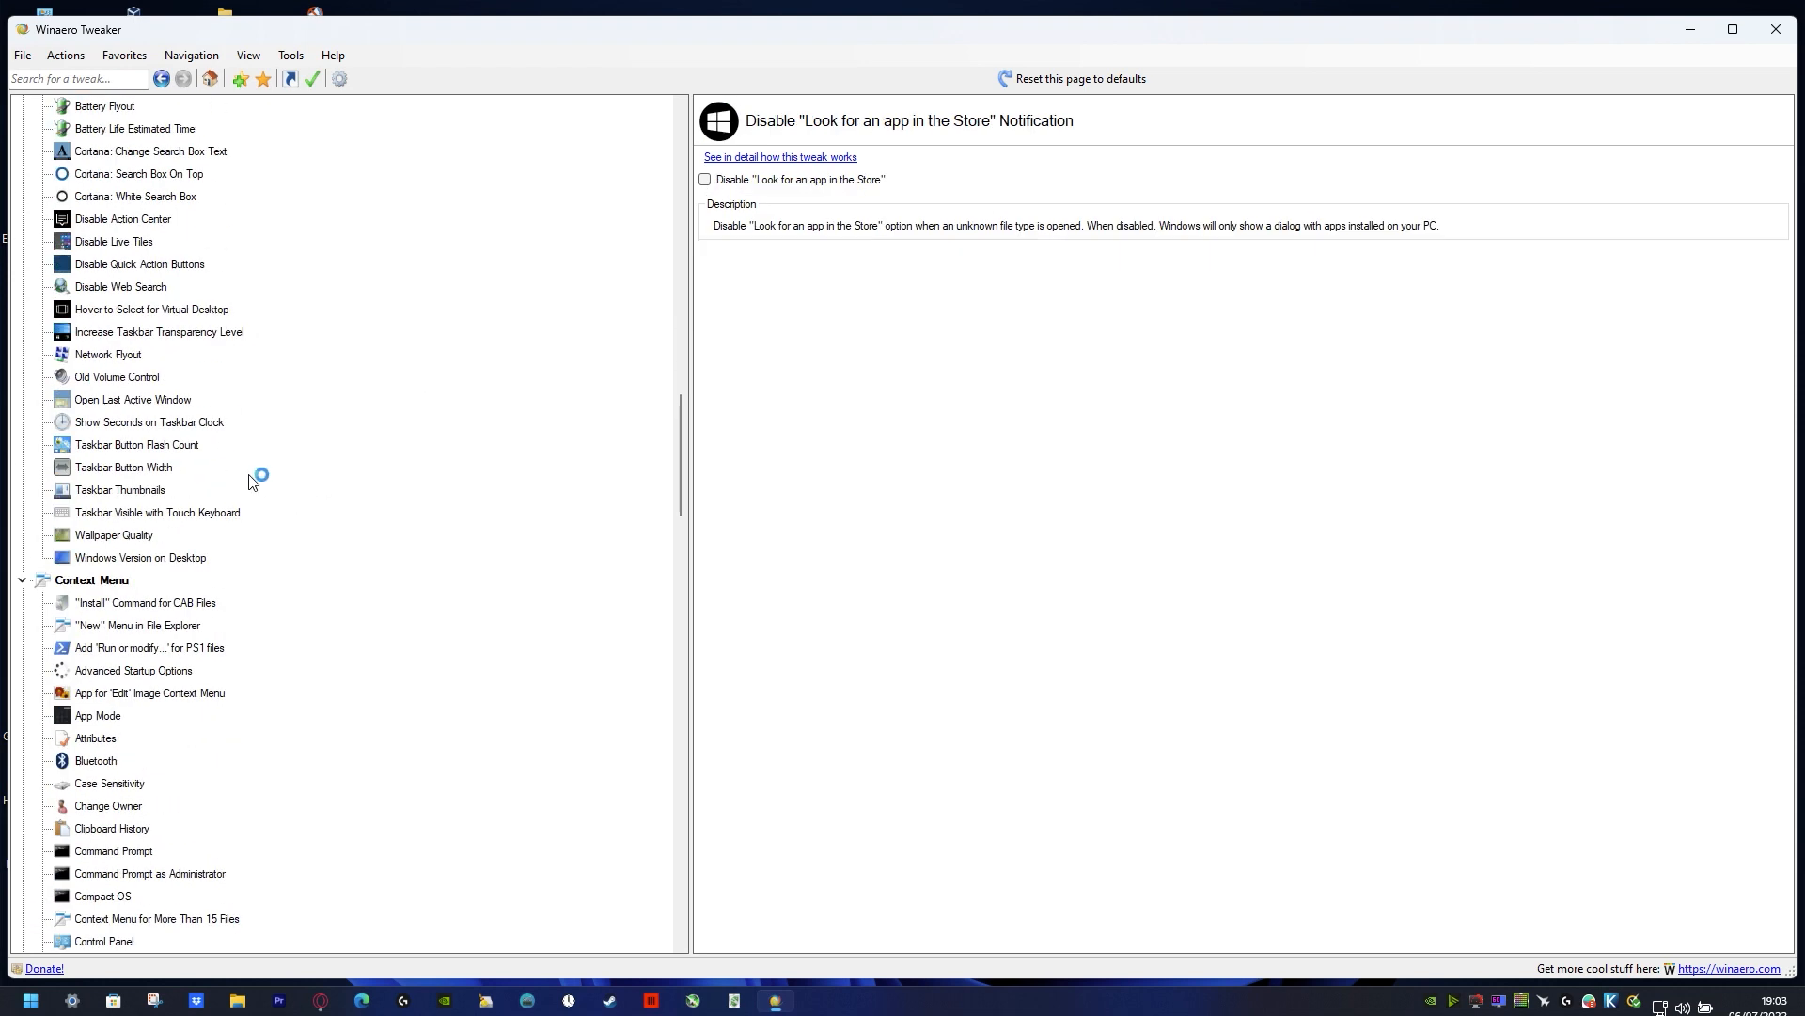
{"action": "scroll", "coordinate": [252, 482], "scroll_direction": "down", "scroll_amount": 10}
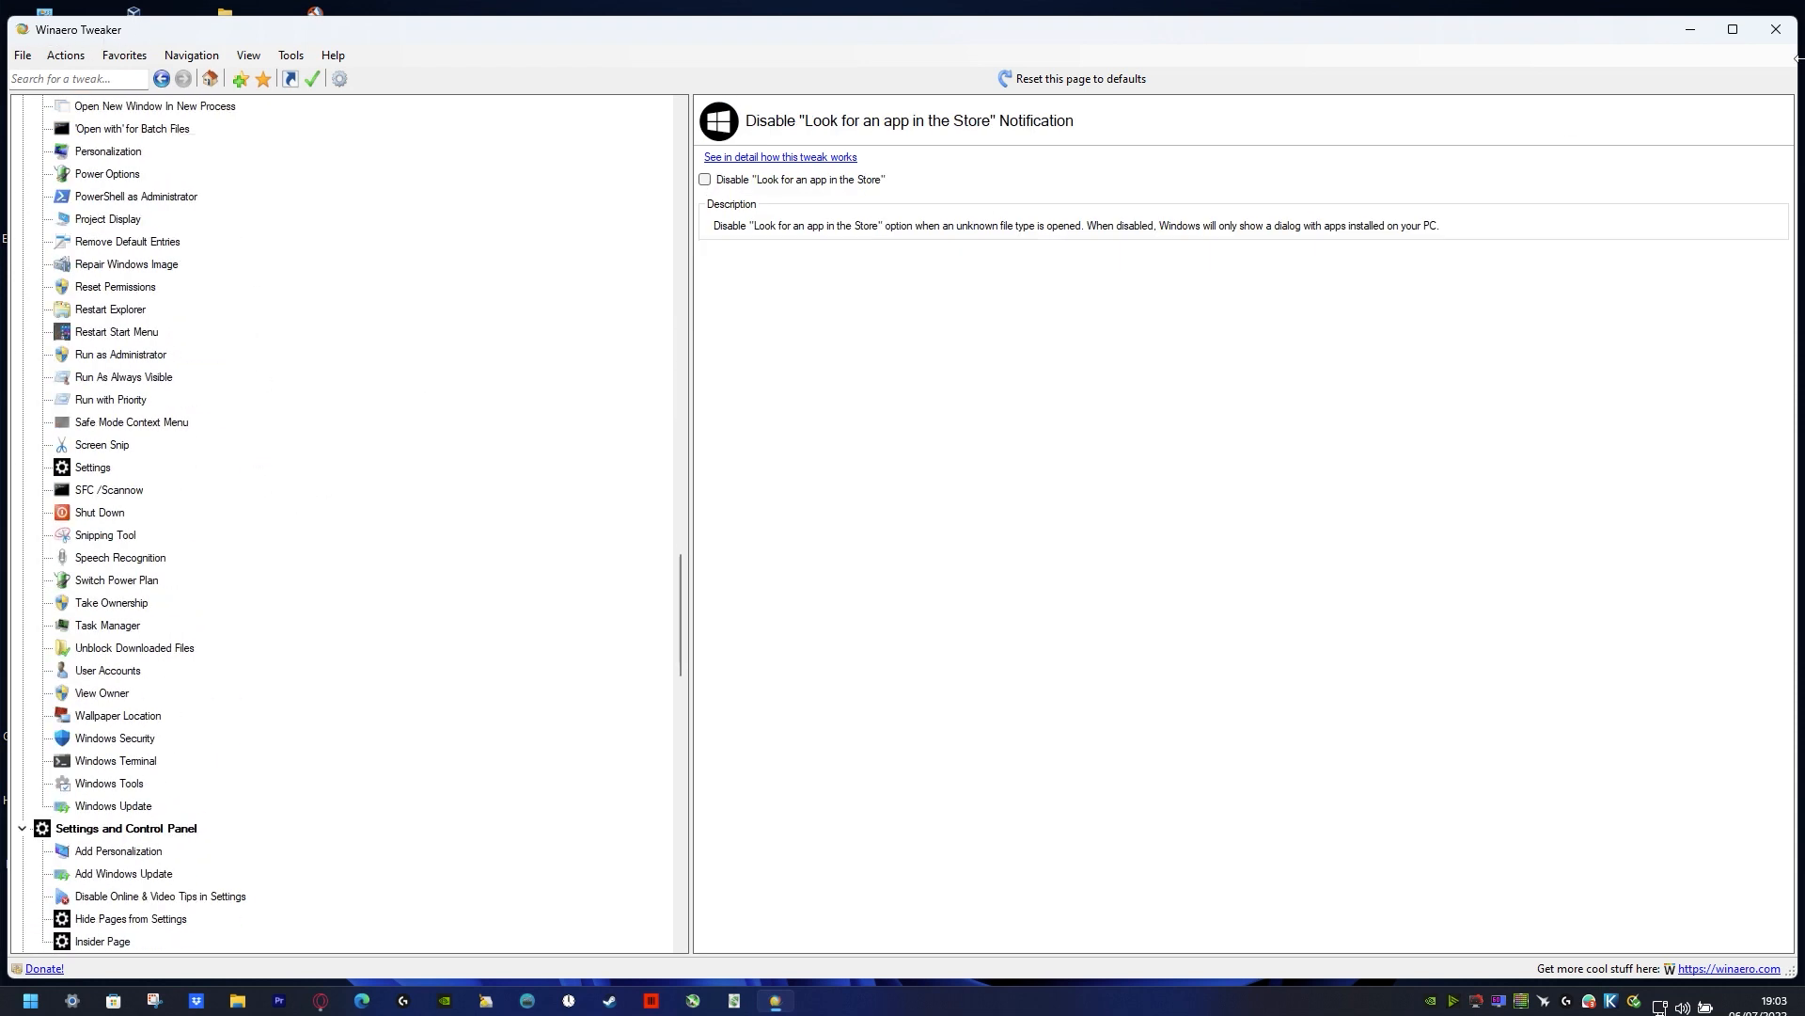
{"action": "left_click", "coordinate": [1776, 30]}
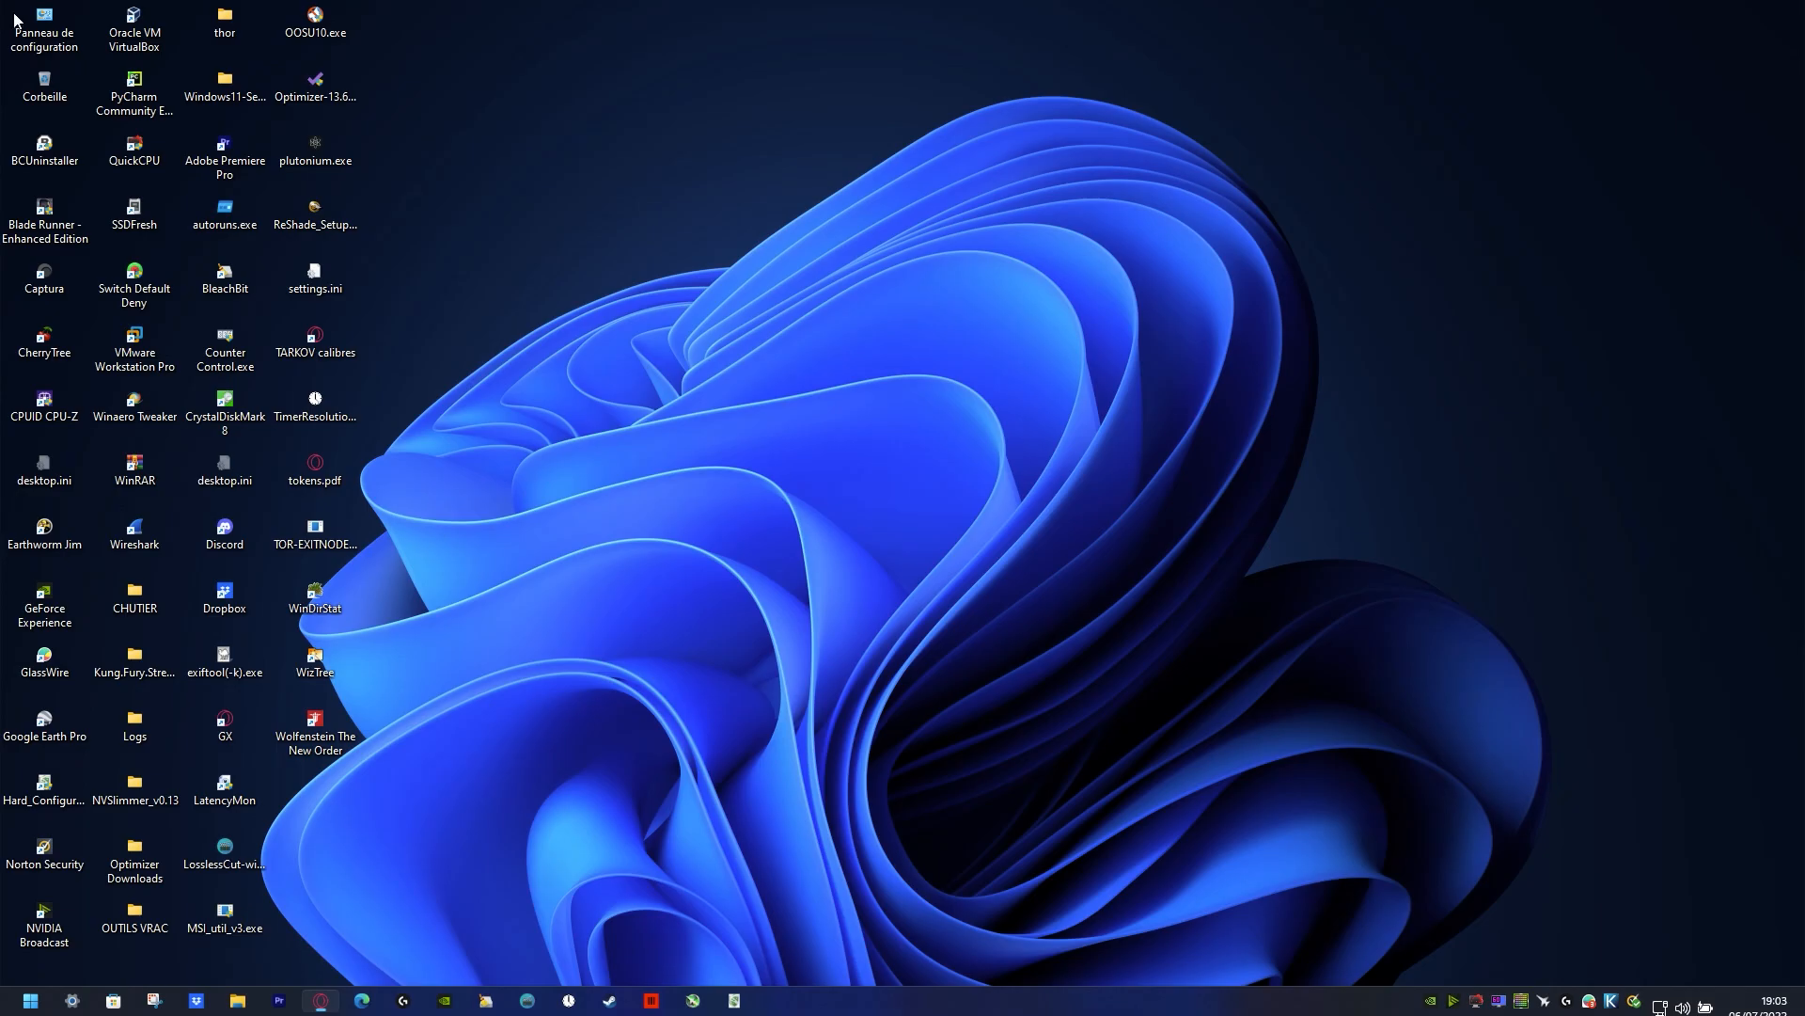
{"action": "key", "text": "alt+z"}
{"action": "left_click", "coordinate": [1044, 352]}
{"action": "left_click", "coordinate": [1031, 401]}
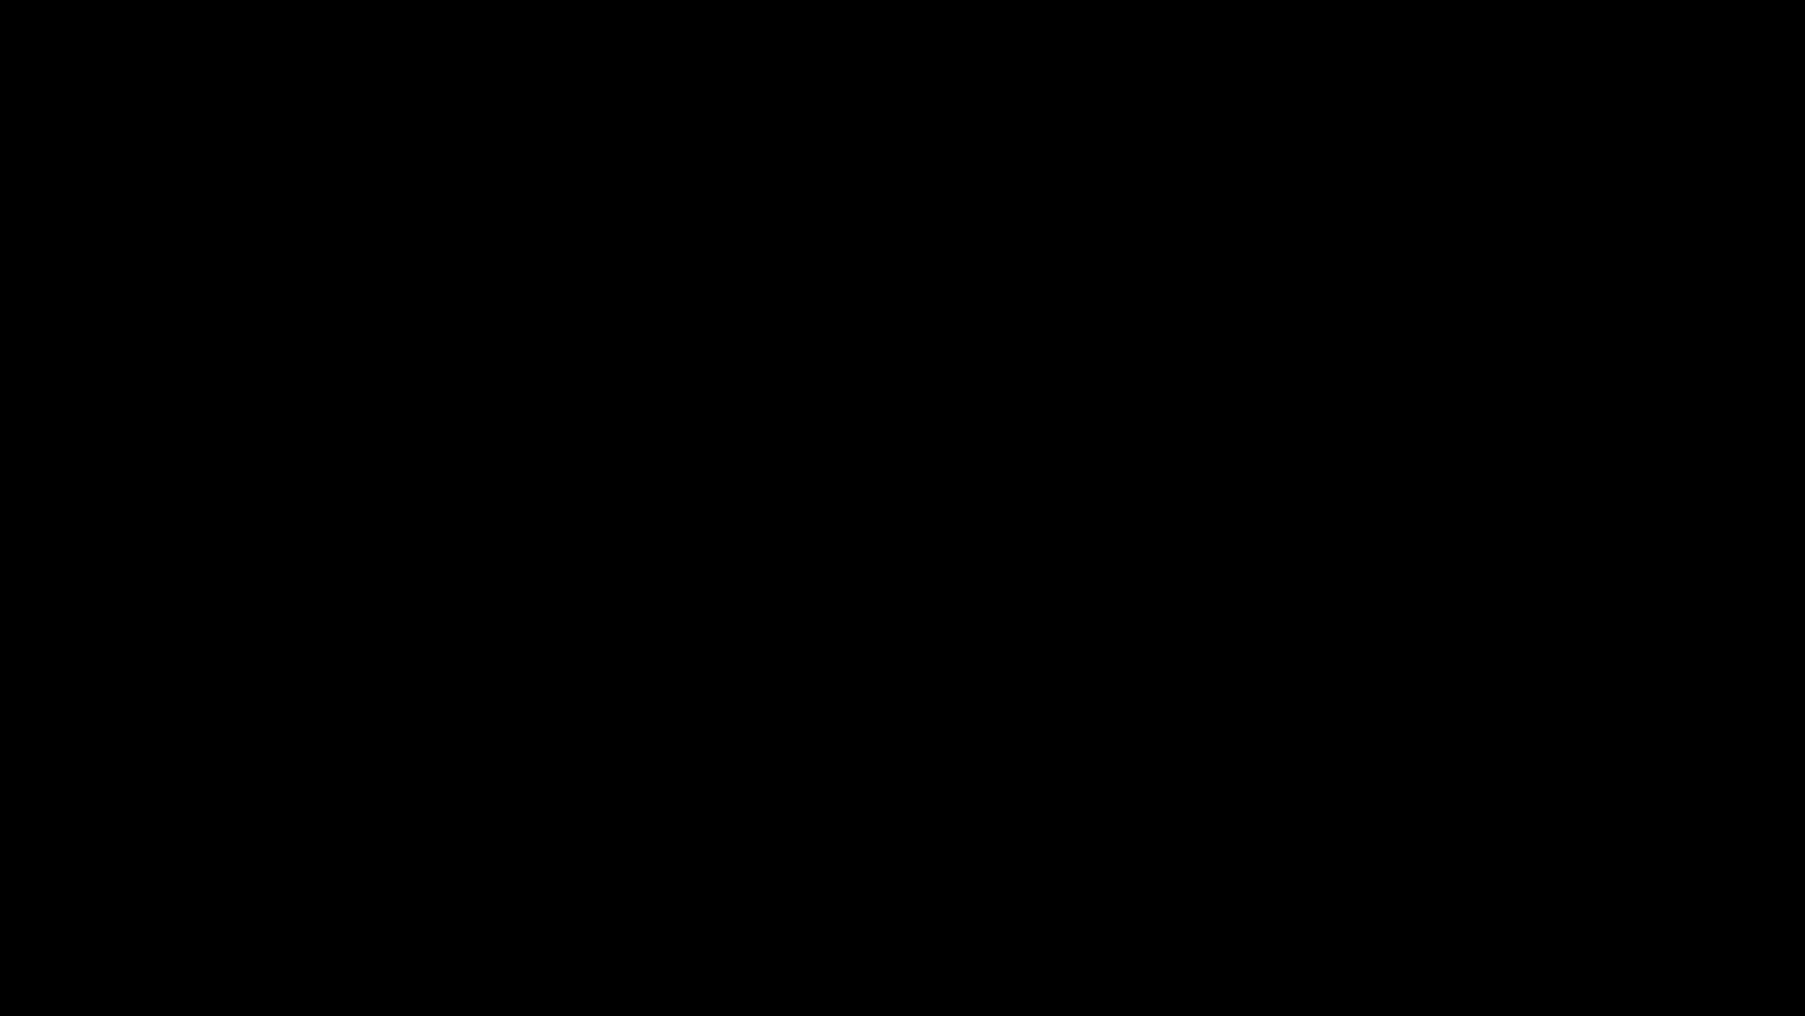